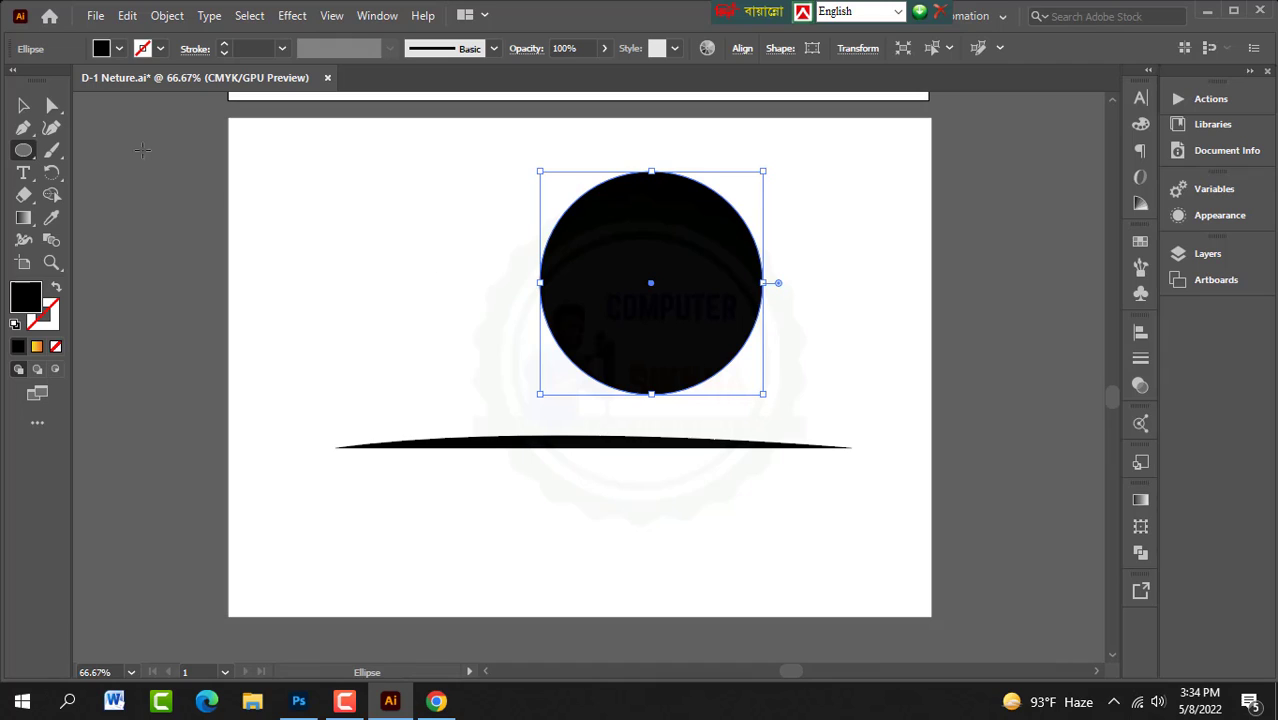
Step: Move the black circle down and slightly to the right so it rests on the curved ground shape
key(v)
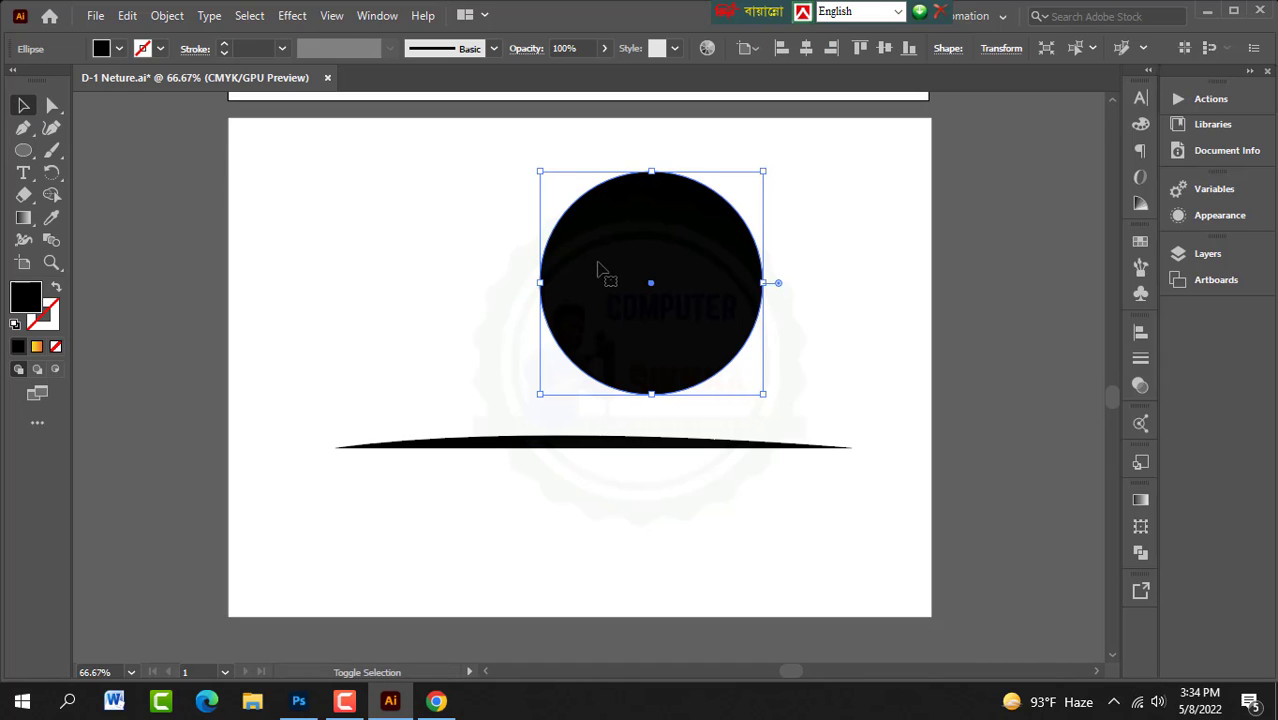
key(Down)
key(Down)
key(Down)
key(Down)
key(Down)
key(Down)
key(Down)
key(Down)
key(Down)
key(Down)
key(Down)
key(Down)
key(Down)
key(Down)
key(Down)
key(Down)
key(Down)
key(Down)
key(Down)
key(Down)
key(Right)
key(Right)
key(Right)
key(Right)
key(Right)
key(Right)
key(Right)
key(Right)
key(Right)
key(Right)
key(Down)
key(Down)
key(Down)
key(Down)
key(Down)
key(Down)
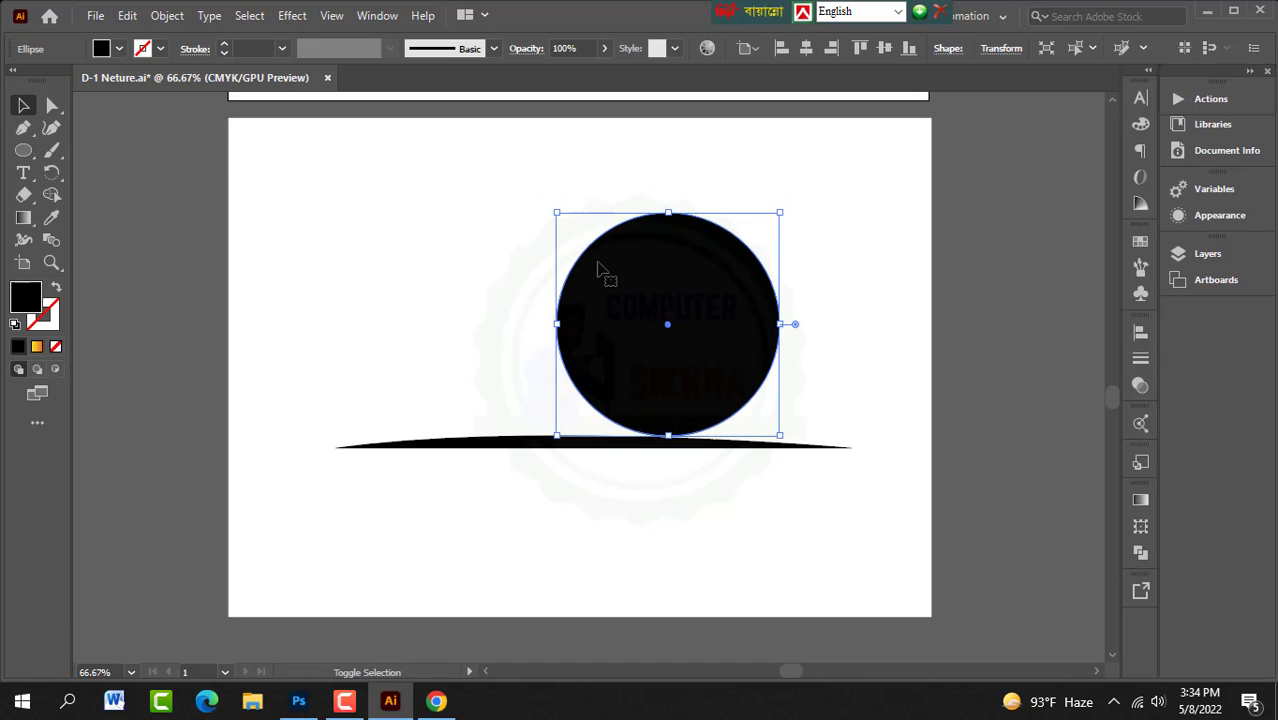
key(Right)
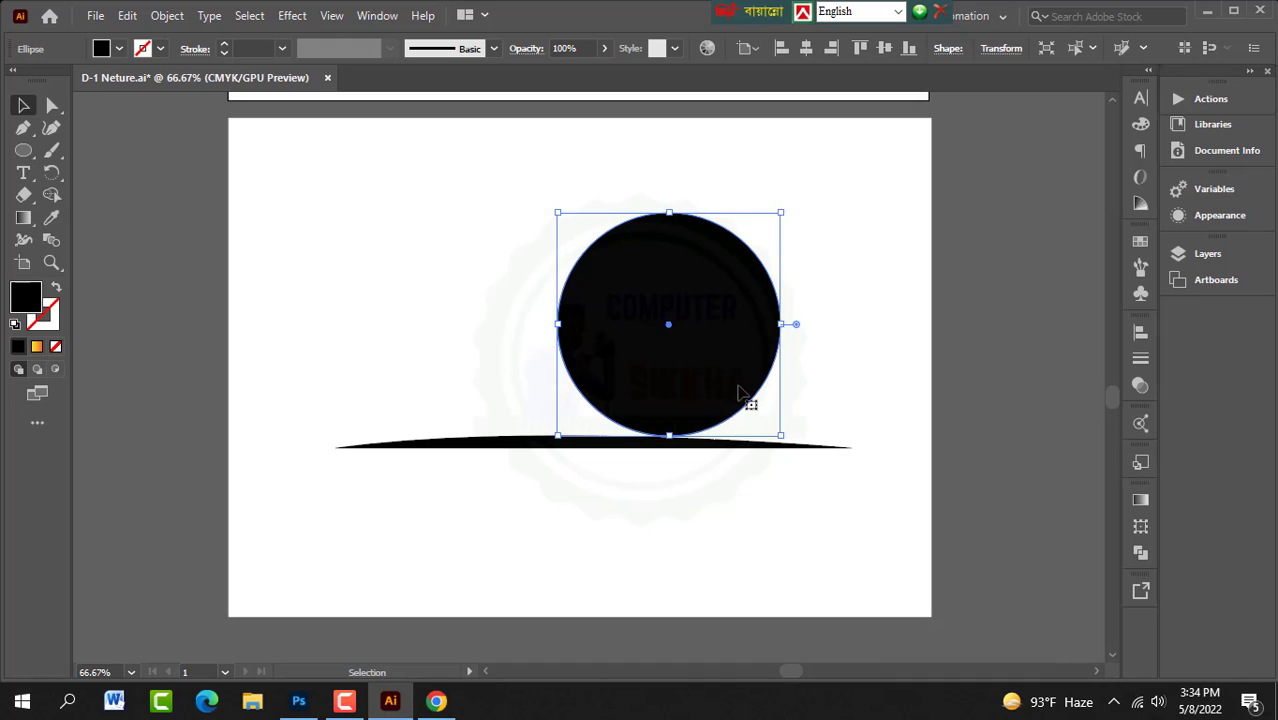
Step: Fill the circle with the yellow-to-orange linear gradient
click(38, 348)
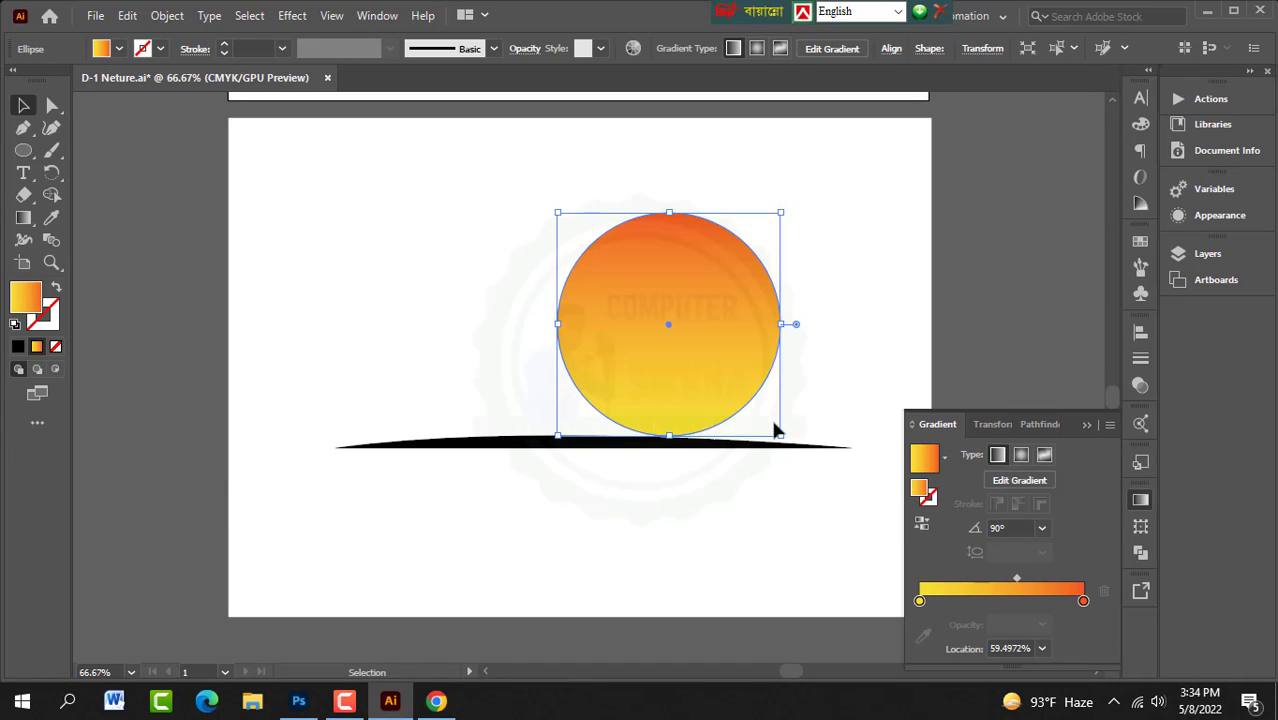
click(918, 358)
click(677, 329)
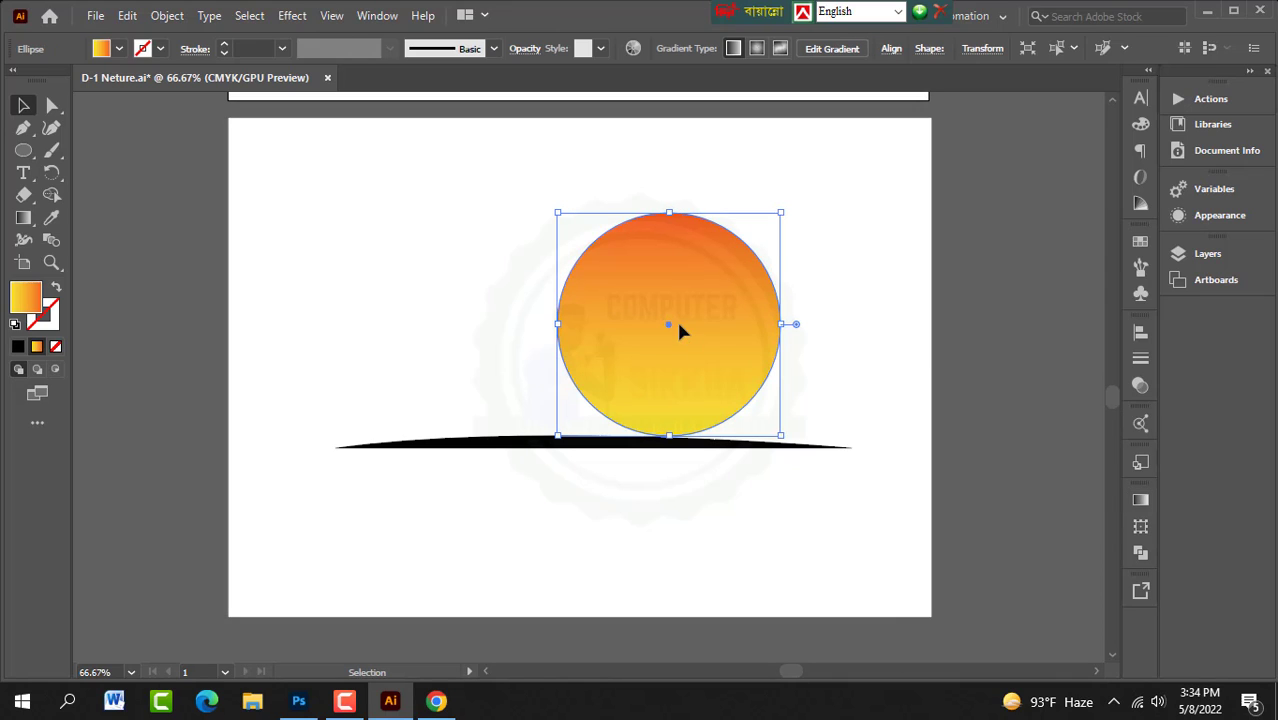
Step: Try a 0° angle on the circle's gradient
click(1140, 499)
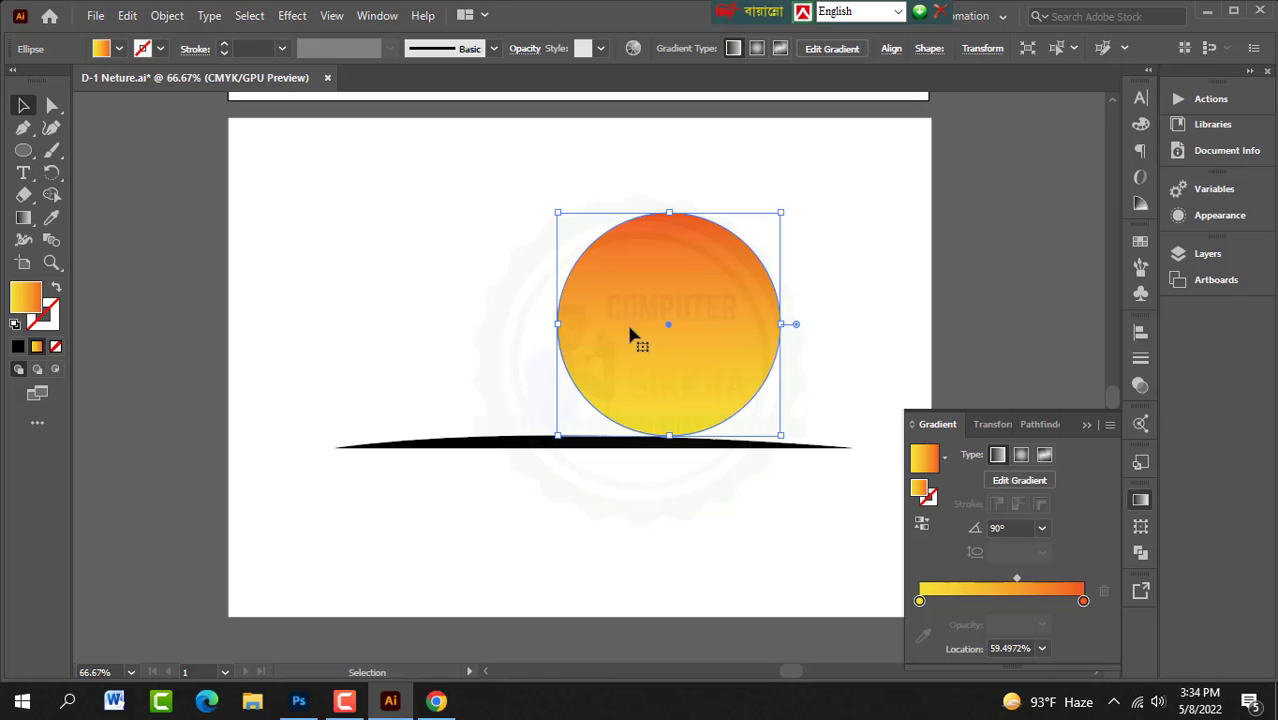
click(997, 528)
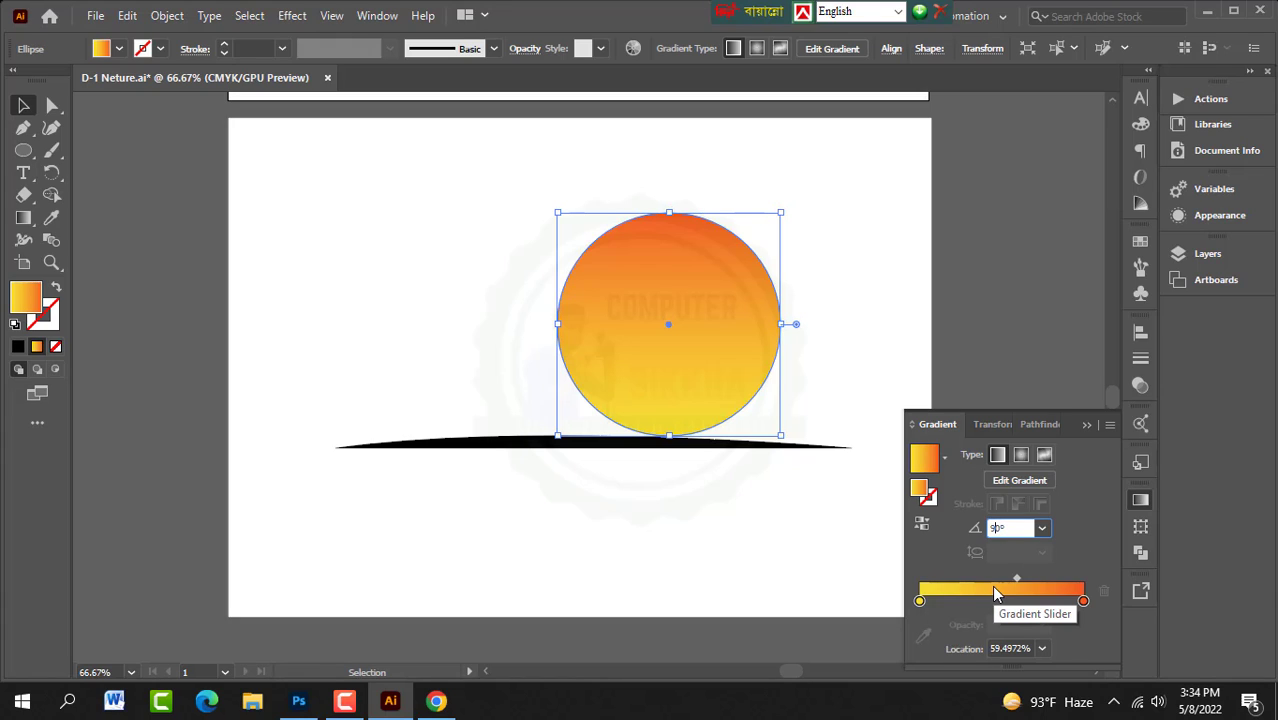
text(0)
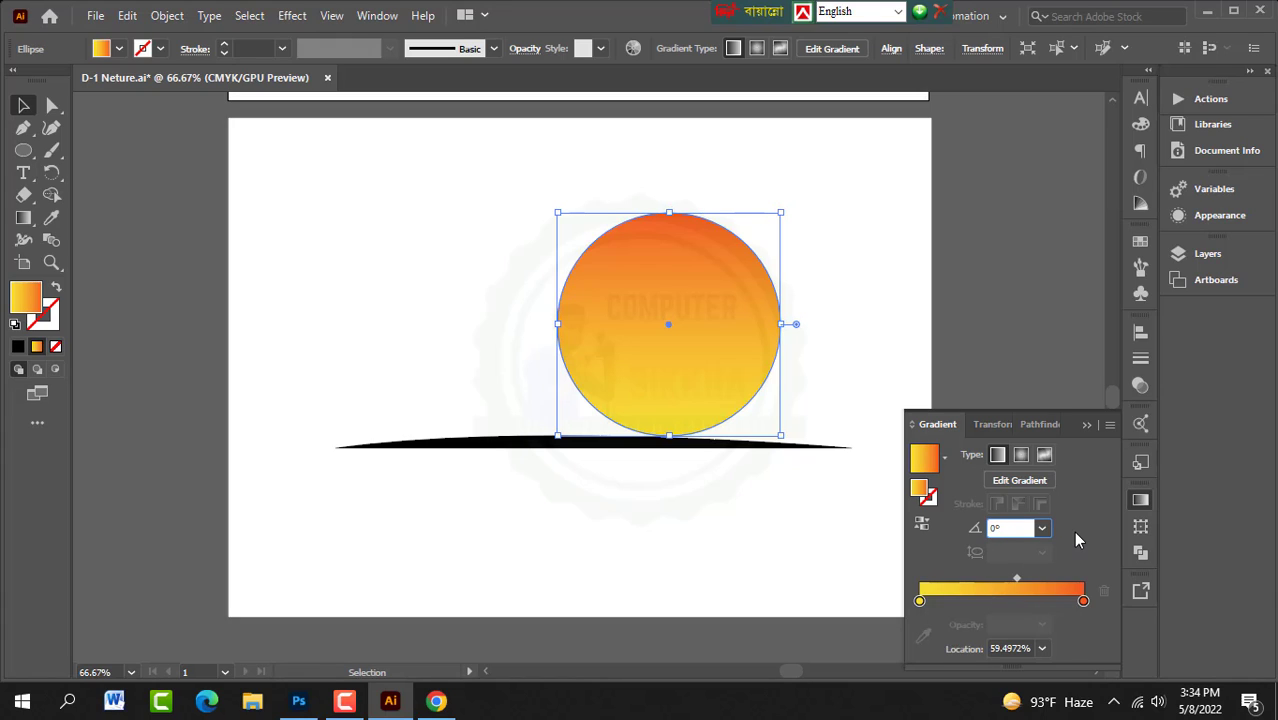
key(Return)
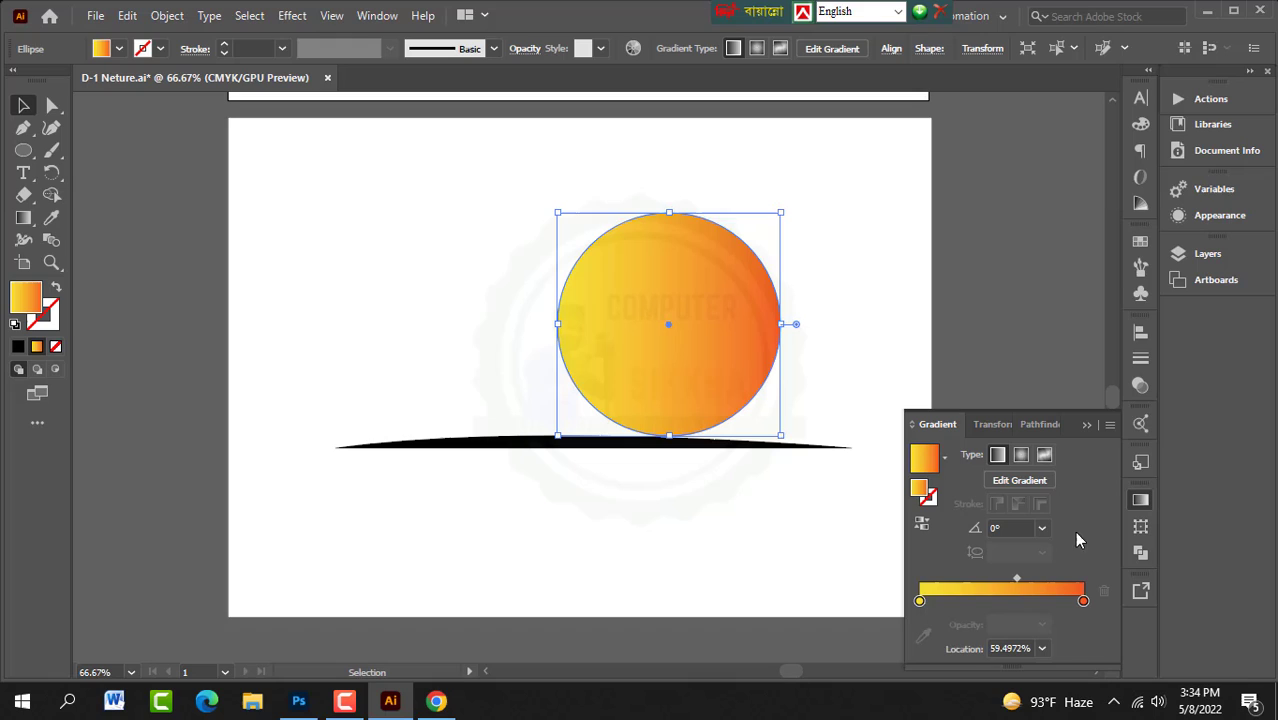
Step: Set the circle's gradient angle to 90° and deselect the circle
click(994, 527)
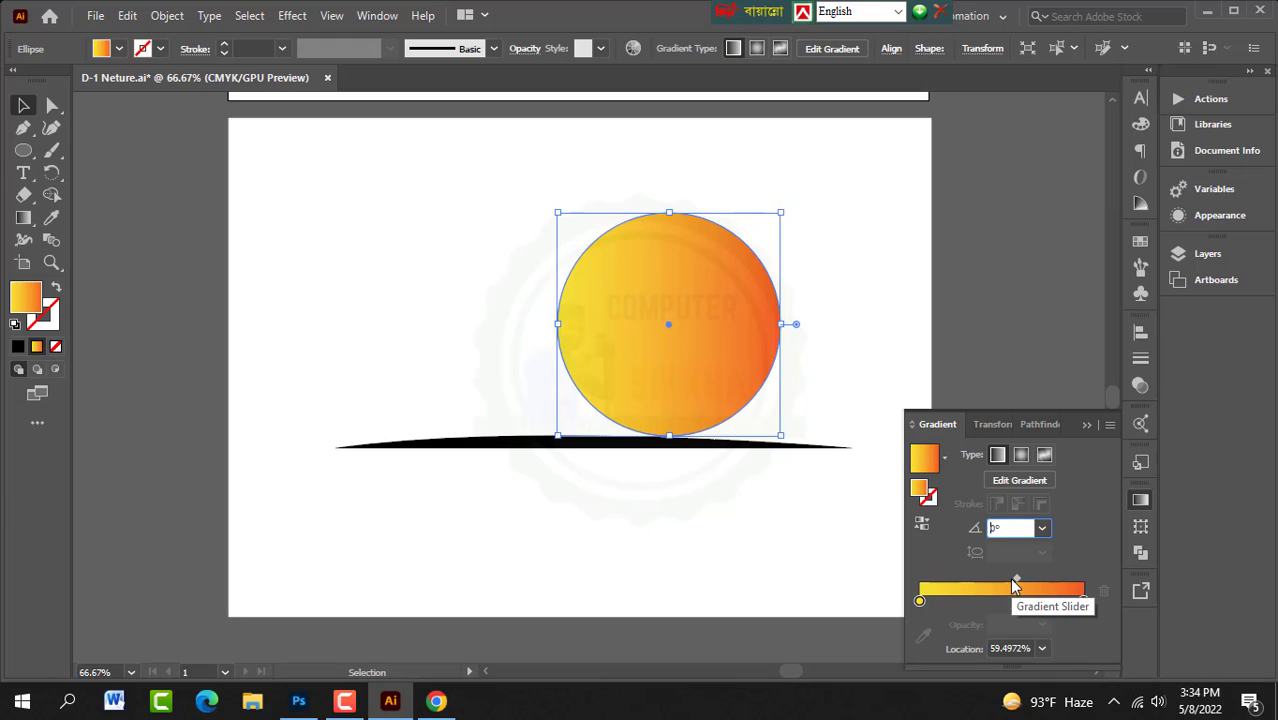
text(90)
key(Return)
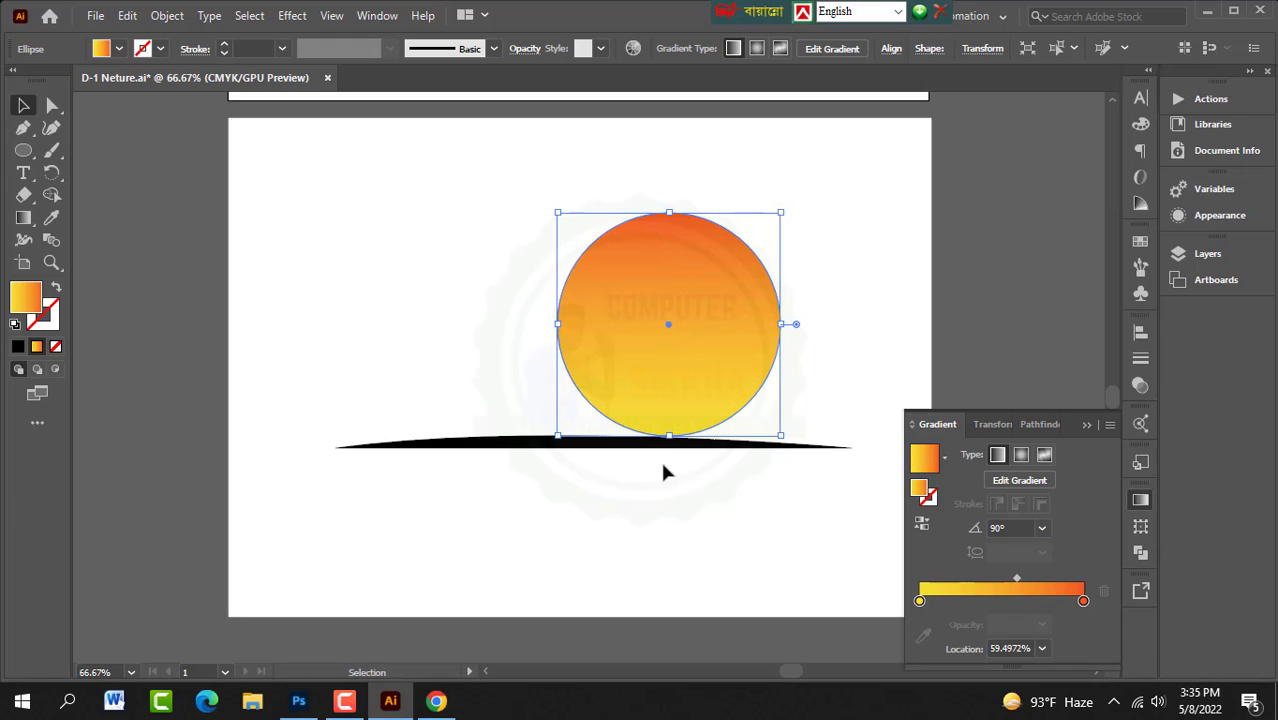
click(907, 298)
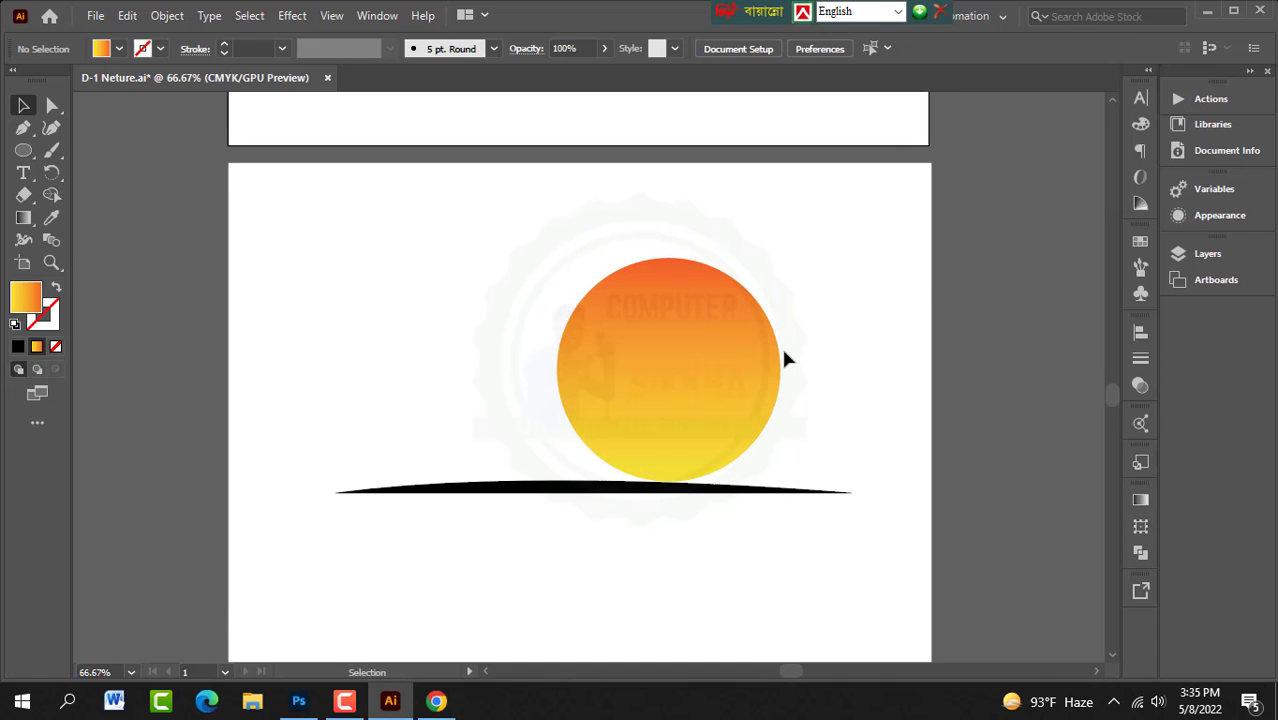
Step: Compare the new sun and ground with the finished palm-tree sunset artwork on the artboard above
scroll(570, 350, down, 2)
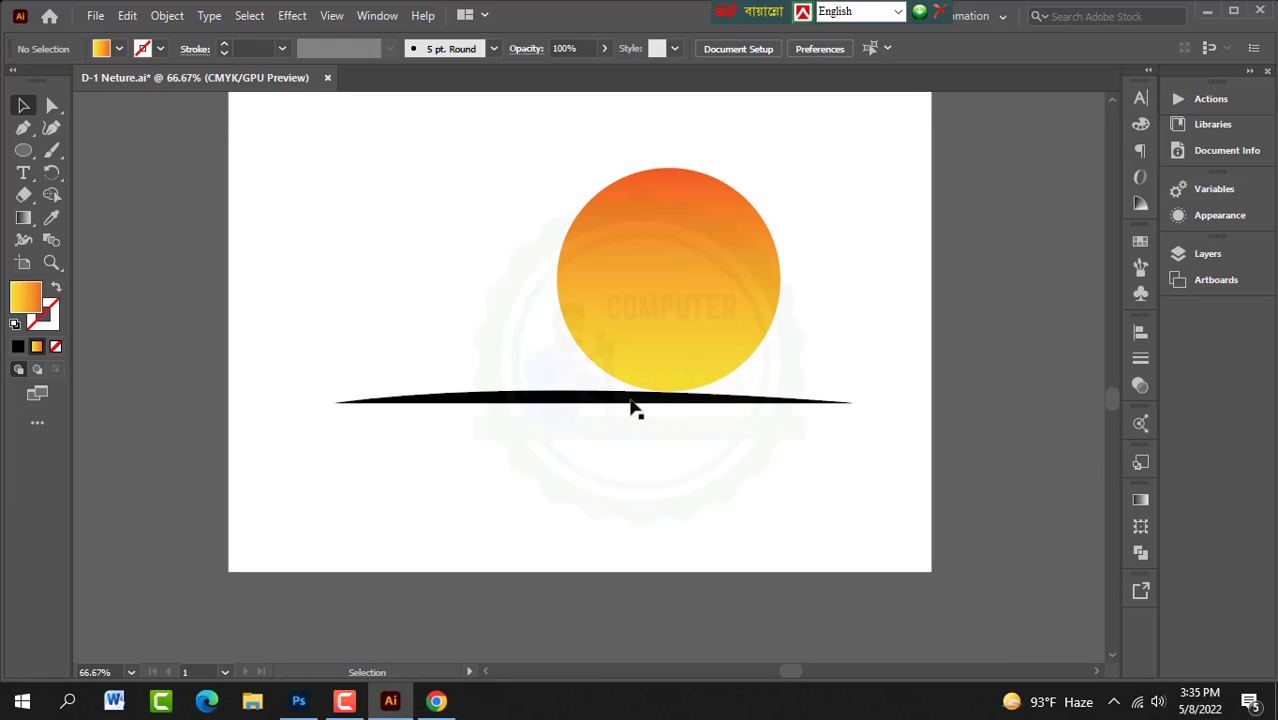
scroll(630, 407, up, 2)
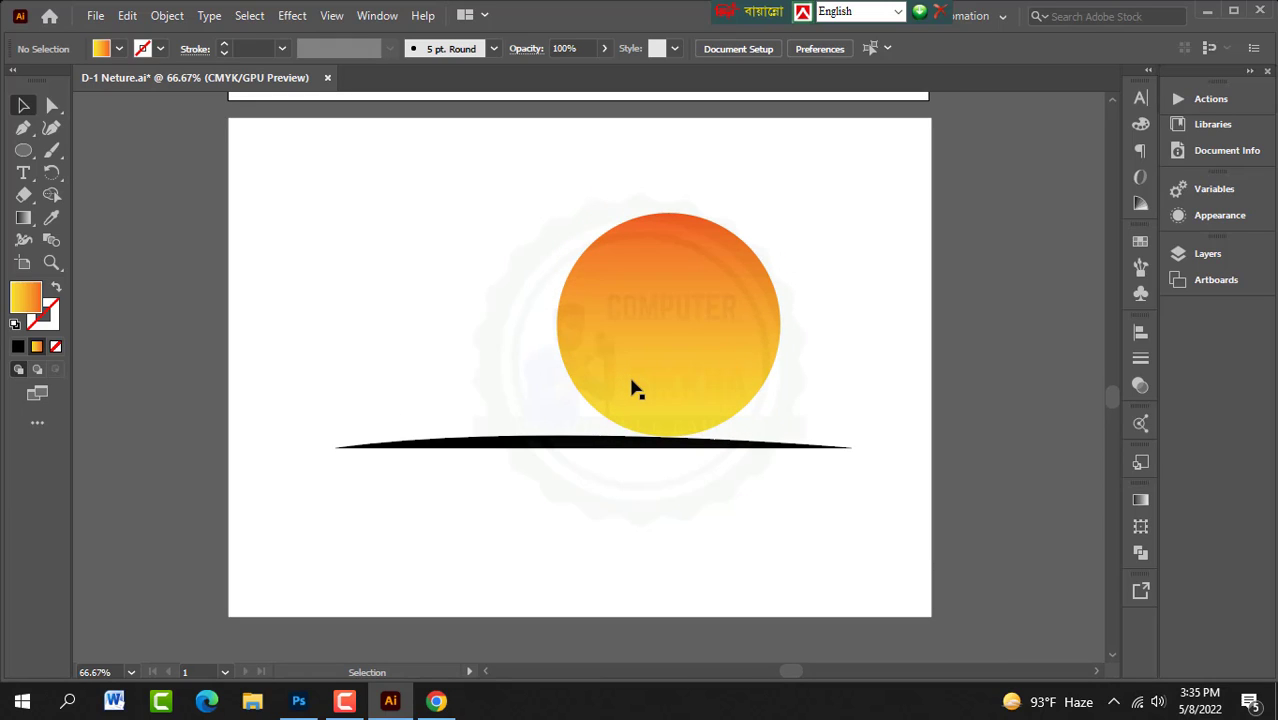
scroll(632, 388, up, 3)
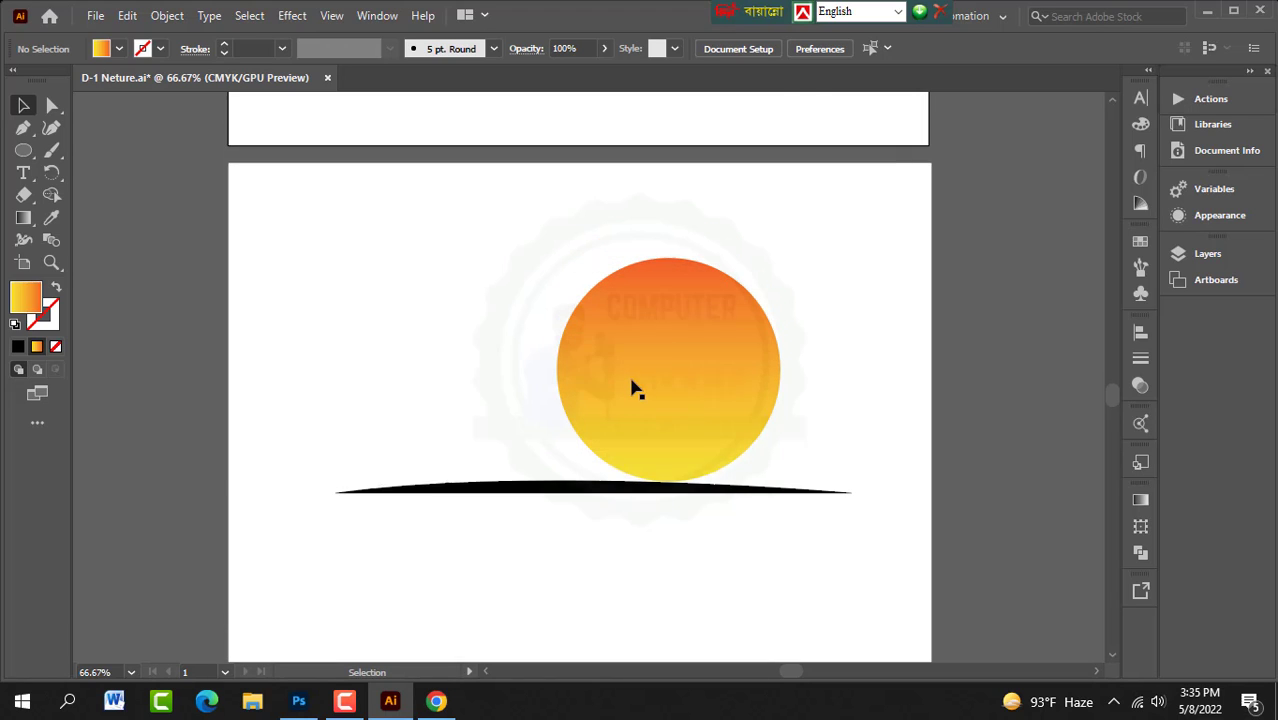
scroll(632, 390, up, 4)
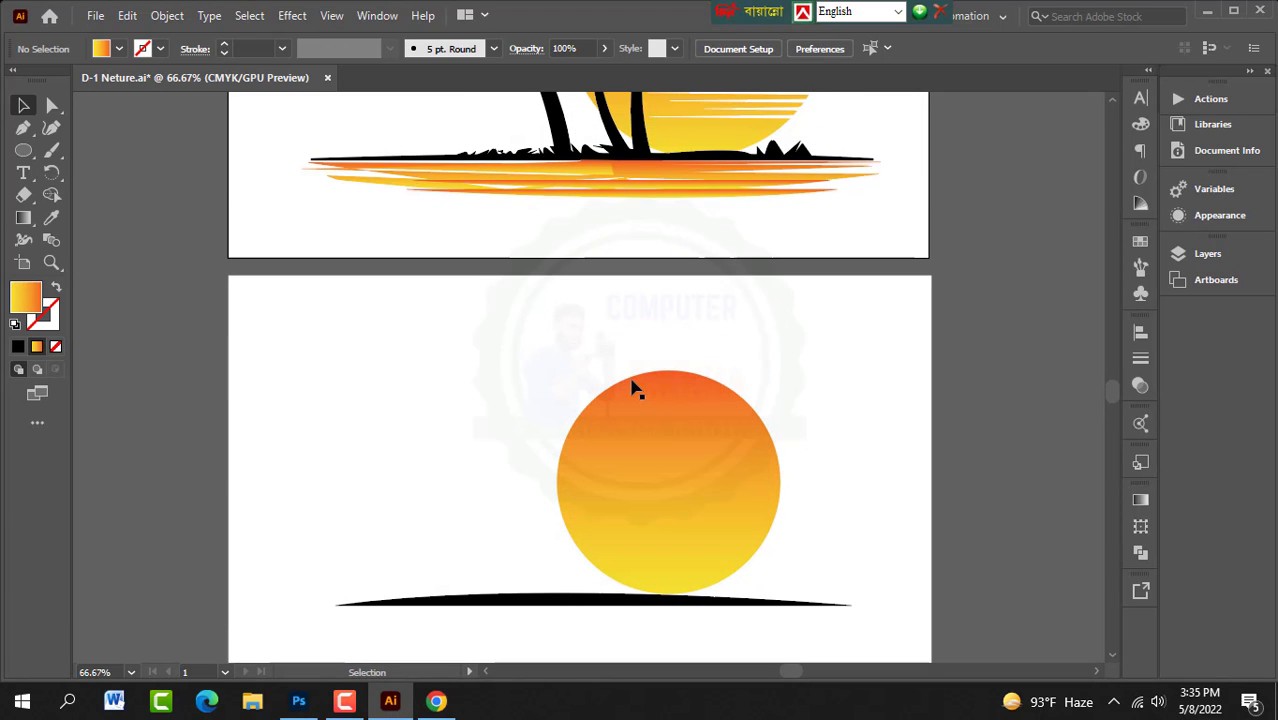
scroll(633, 391, down, 7)
scroll(650, 371, up, 17)
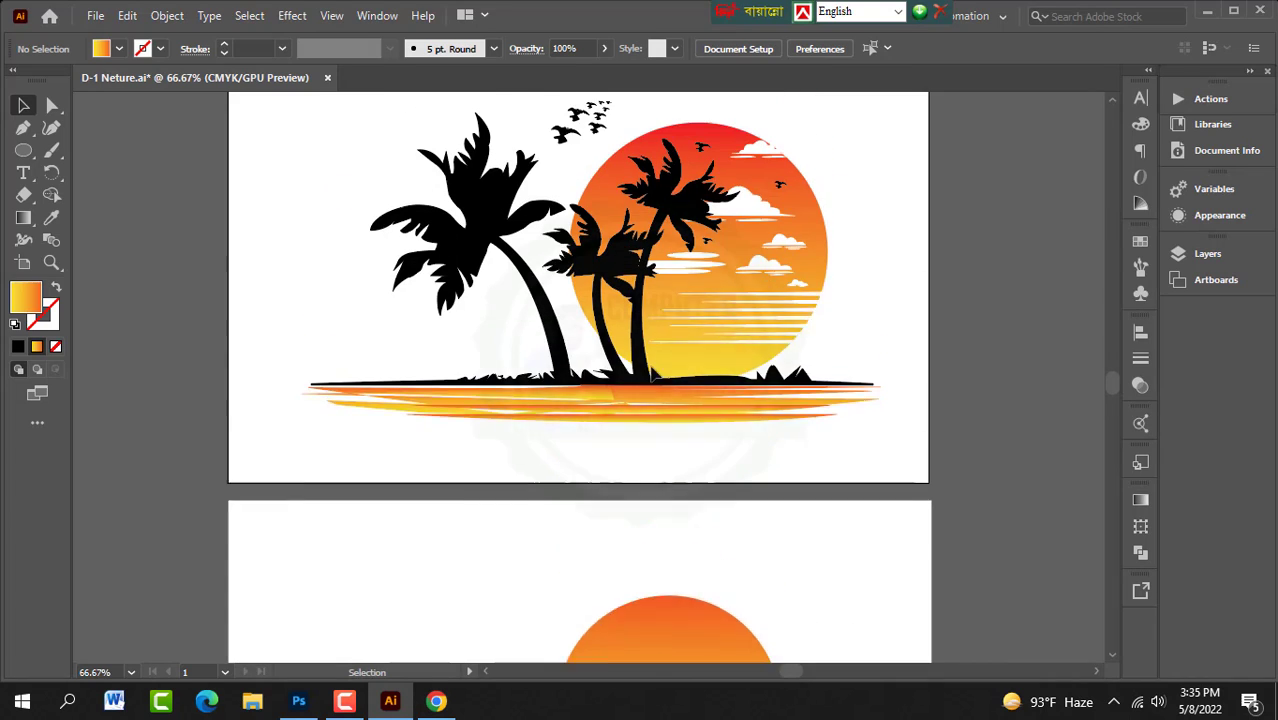
scroll(505, 236, down, 5)
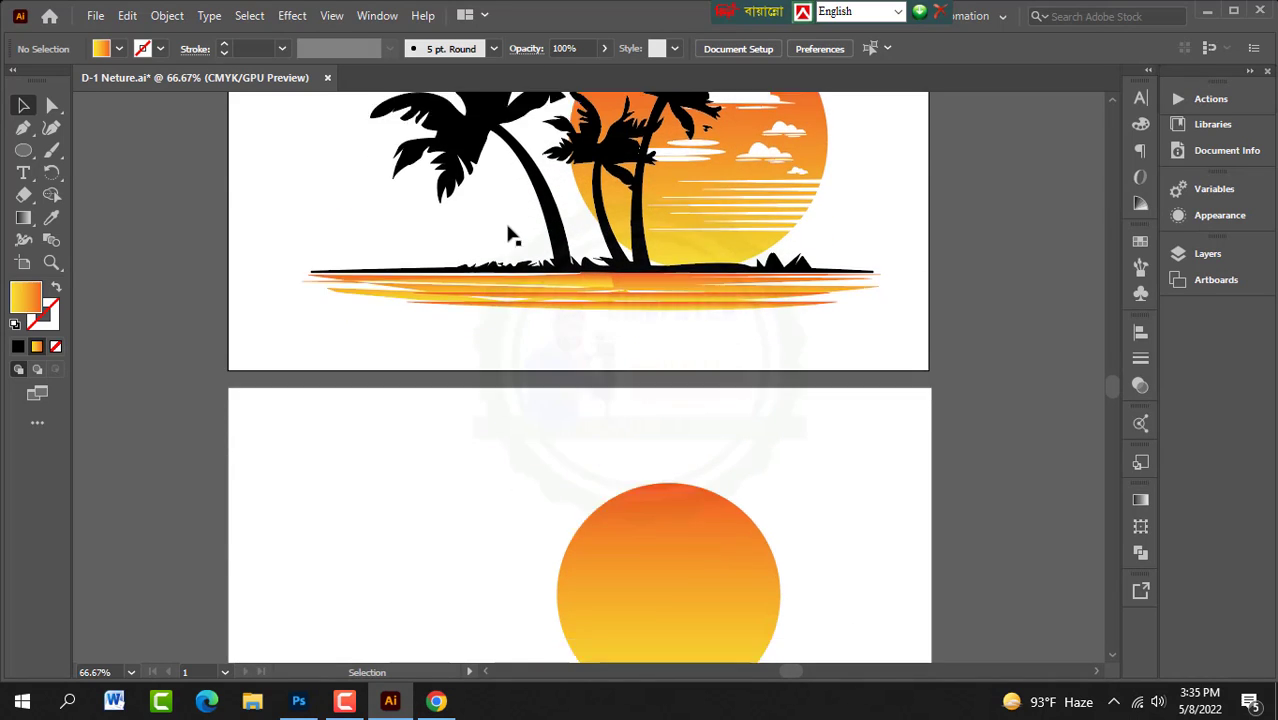
scroll(508, 234, down, 9)
scroll(538, 286, up, 2)
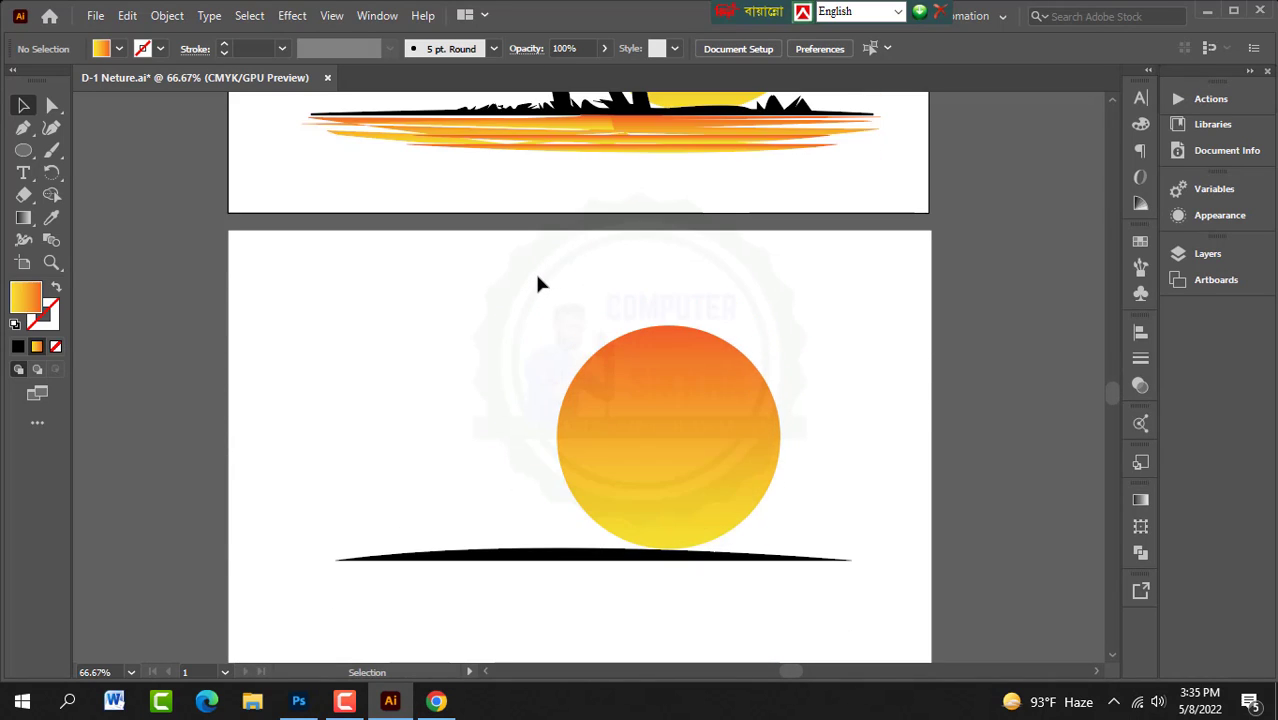
scroll(538, 286, up, 3)
scroll(538, 286, down, 3)
scroll(538, 287, down, 3)
scroll(541, 288, up, 3)
scroll(541, 288, up, 3)
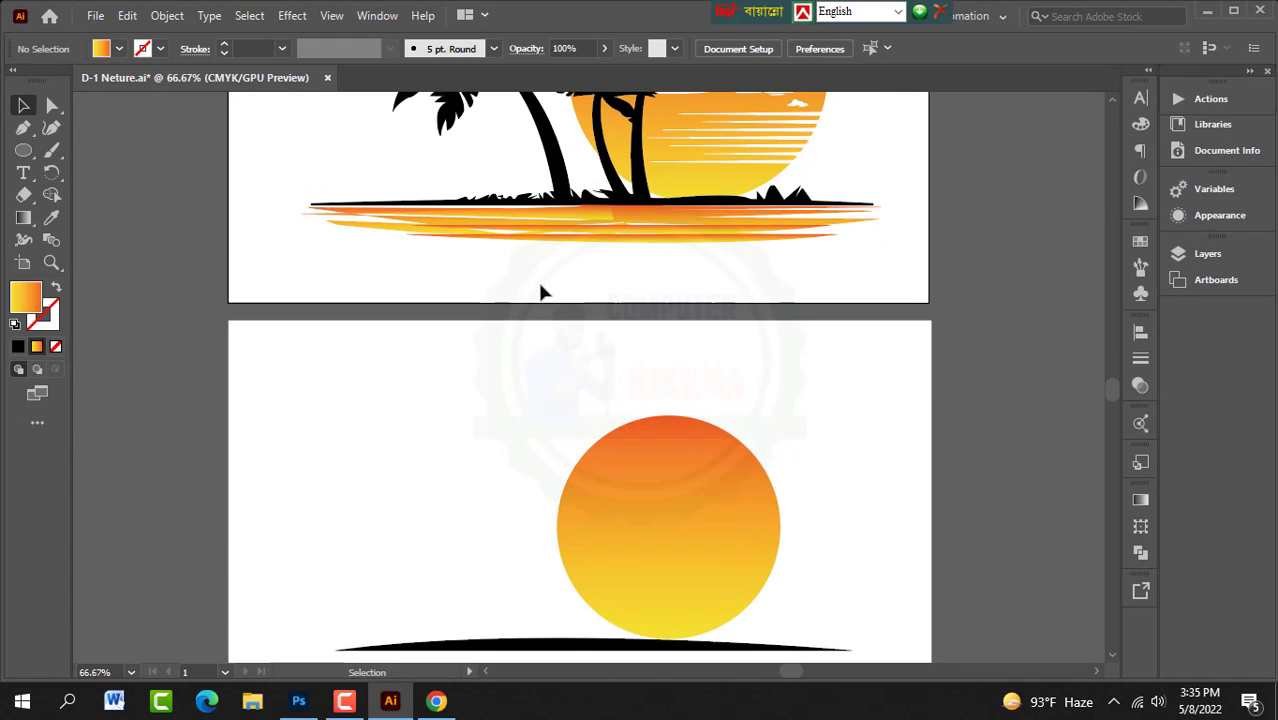
scroll(540, 292, up, 10)
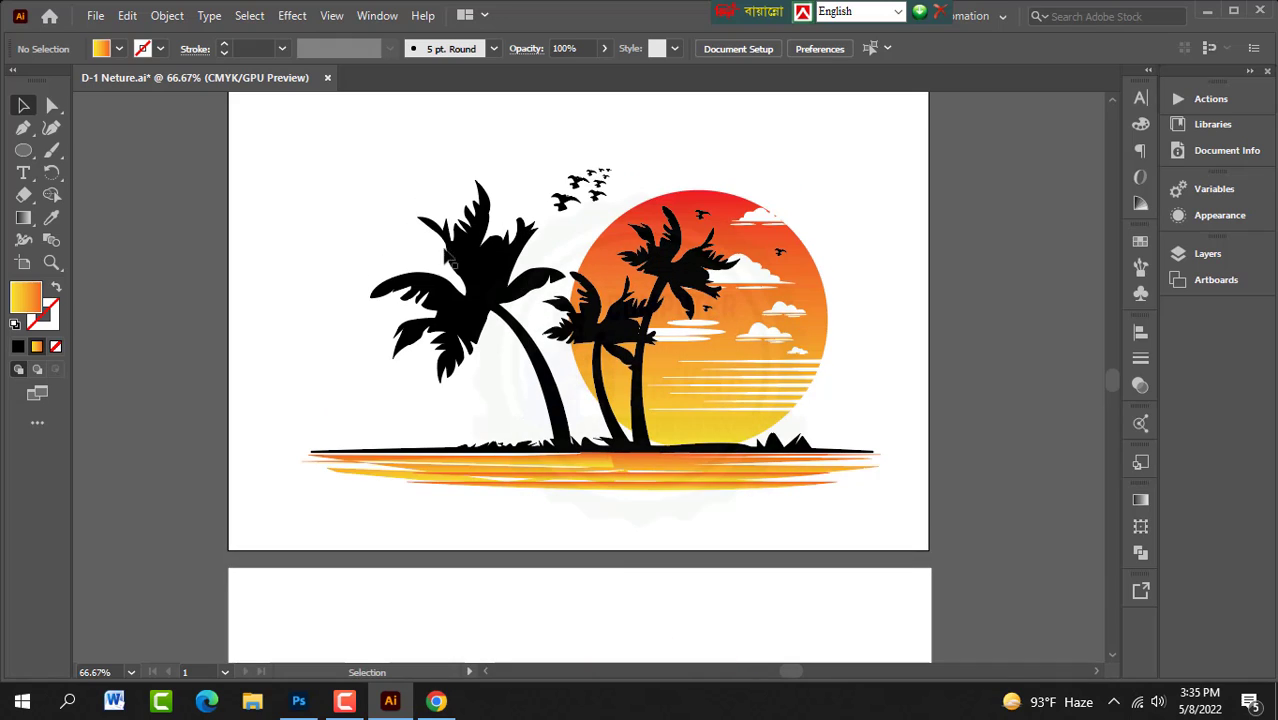
Step: Copy the large palm tree's crown and trunk from the finished artwork to the left of the sun on the new artboard
click(558, 350)
scroll(600, 310, down, 5)
scroll(546, 323, up, 2)
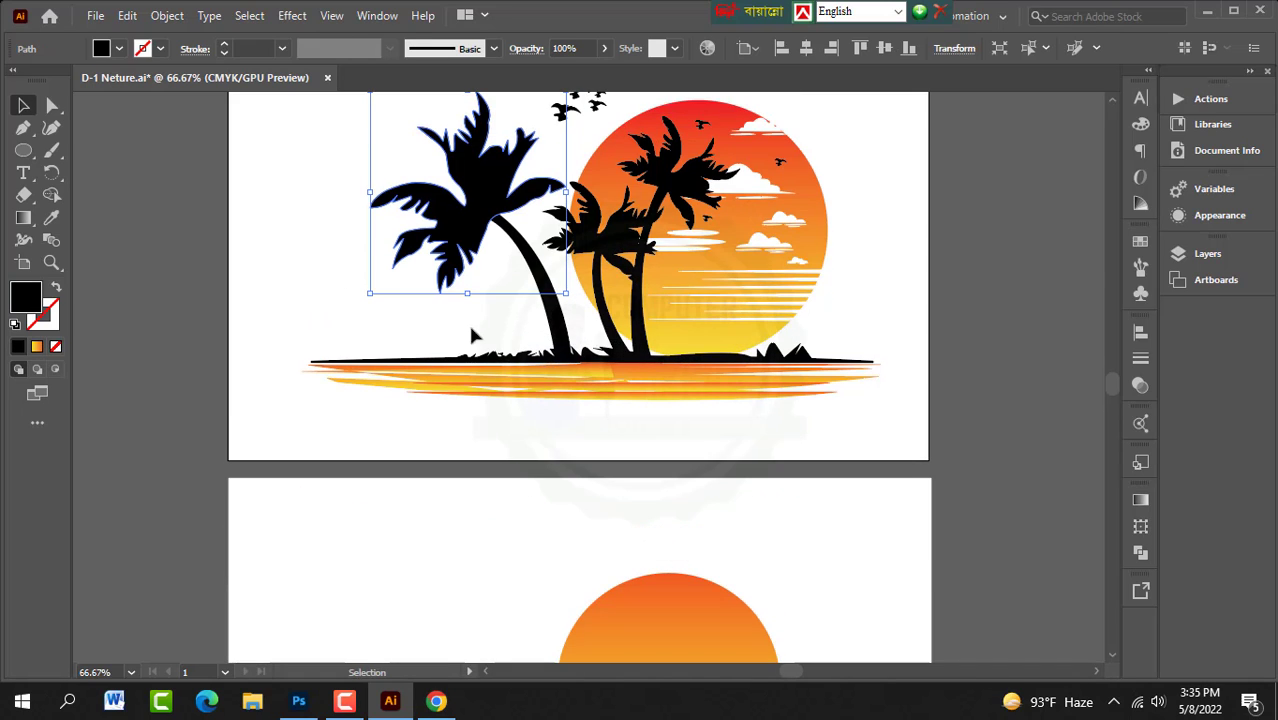
drag(320, 203, 510, 319)
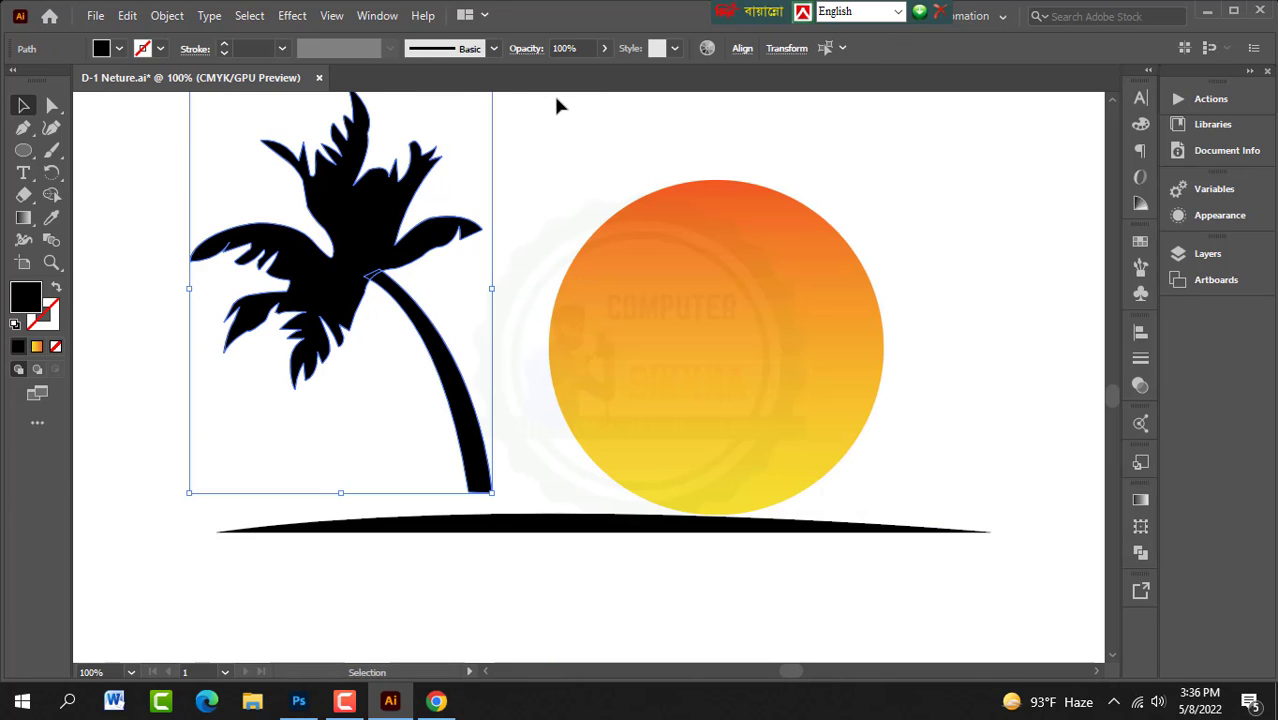
Step: Shift the copied palm crown slightly up and left to separate it from its trunk, leaving nothing selected
click(541, 217)
click(352, 237)
drag(352, 237, 331, 228)
click(475, 262)
scroll(475, 262, down, 2)
click(452, 332)
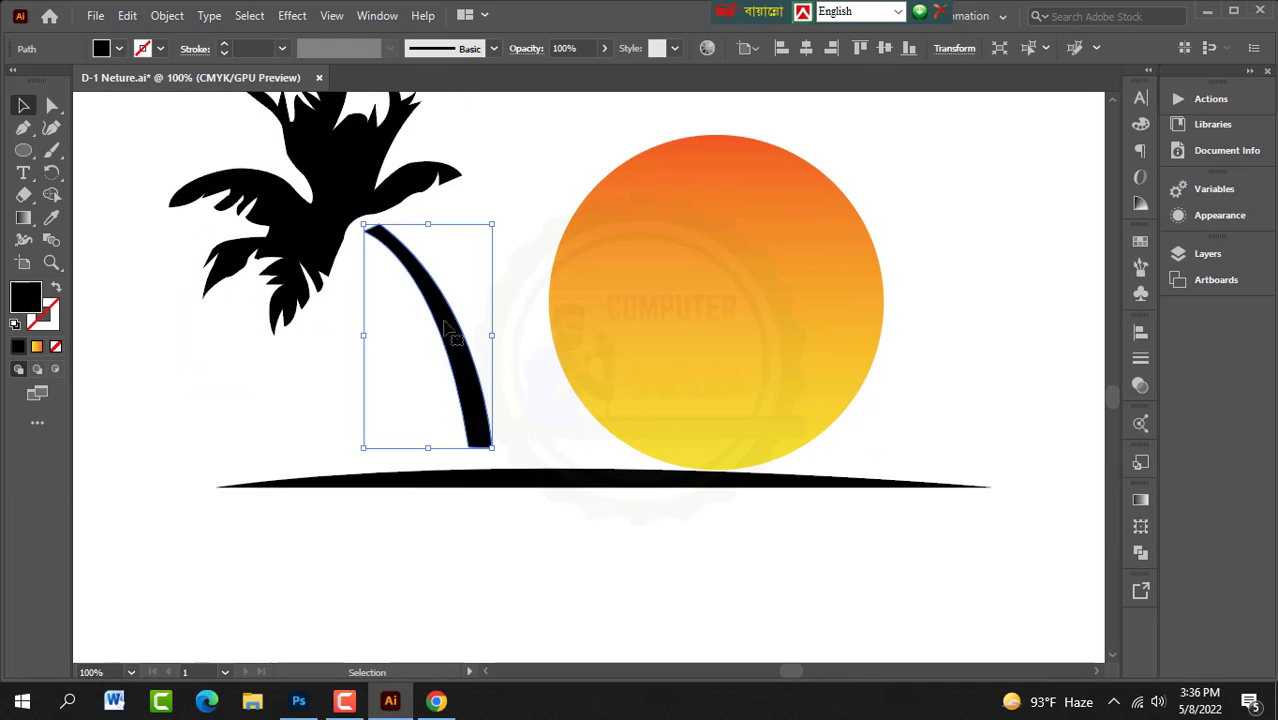
key(ctrl+shift+a)
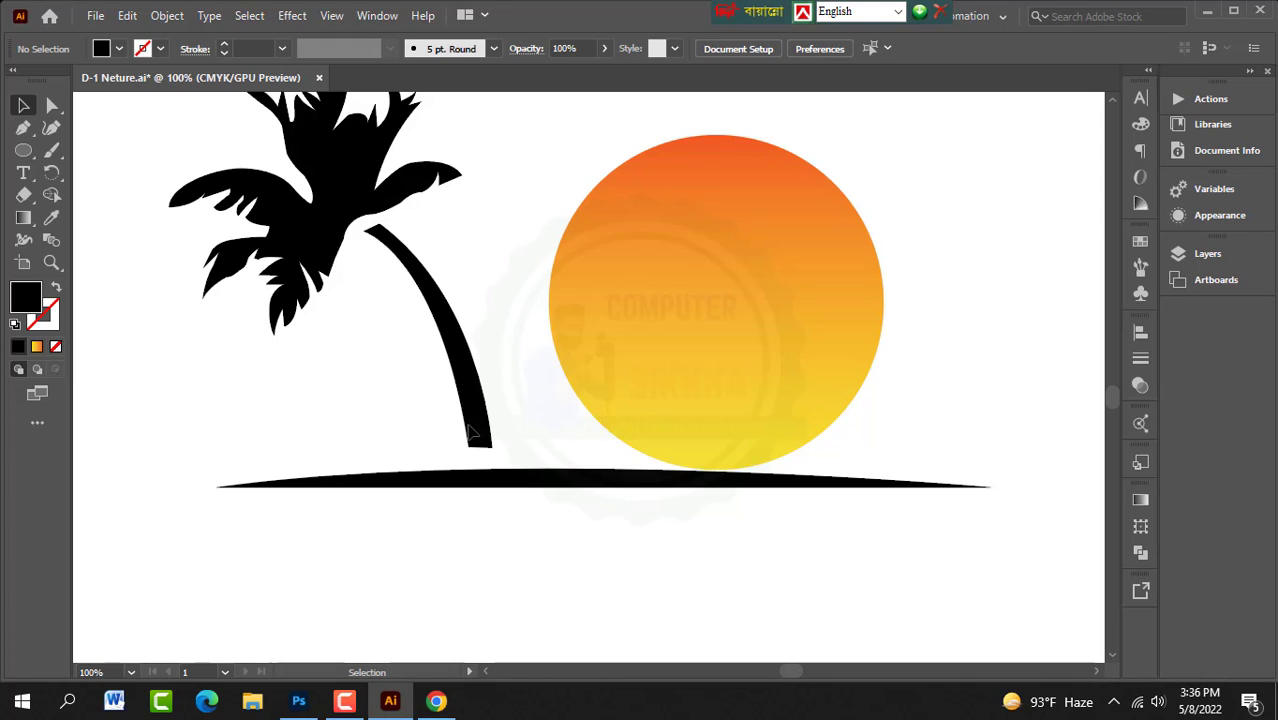
Step: Trace the curved palm trunk with the Pen tool, following both long sides and the short base and top edges
click(23, 127)
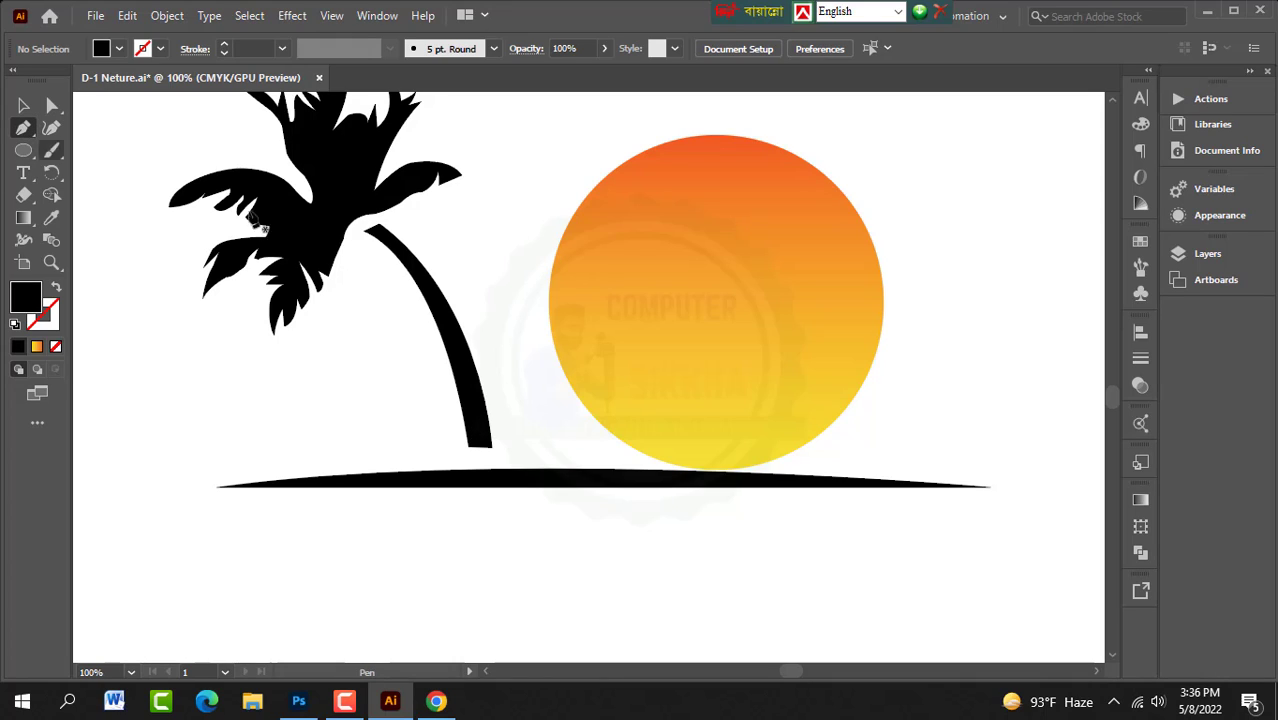
click(363, 232)
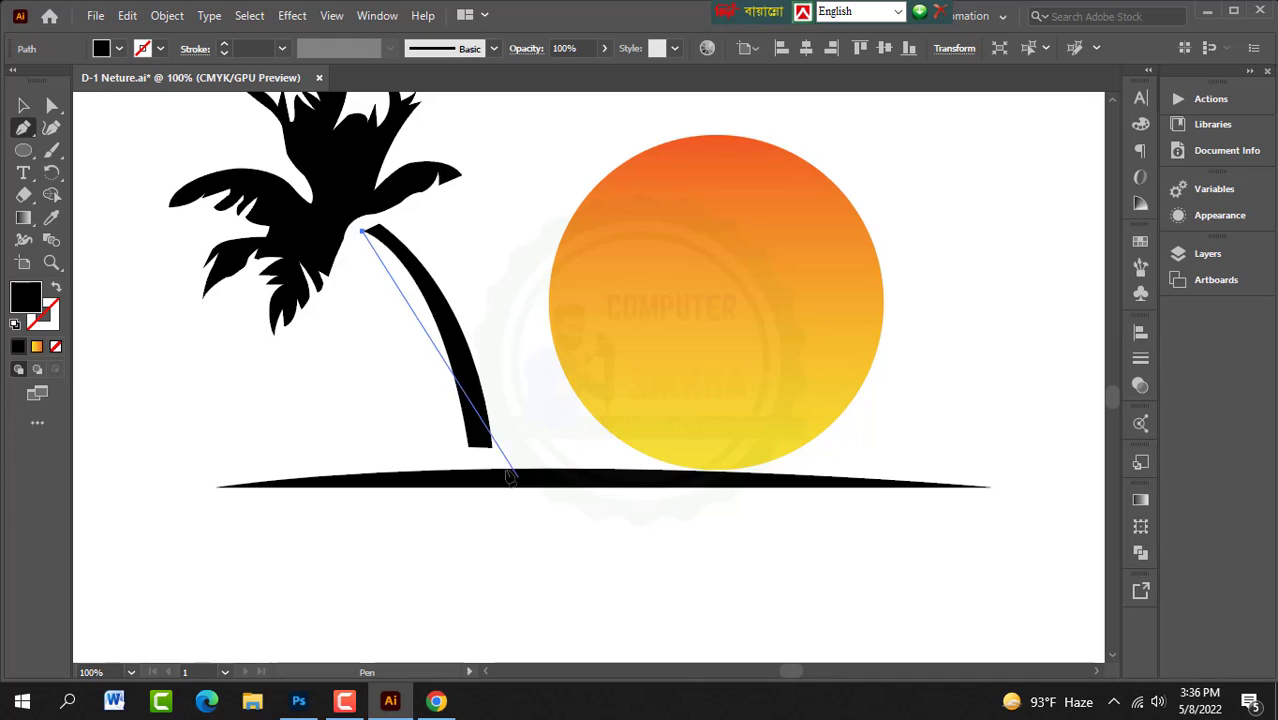
drag(467, 449, 490, 643)
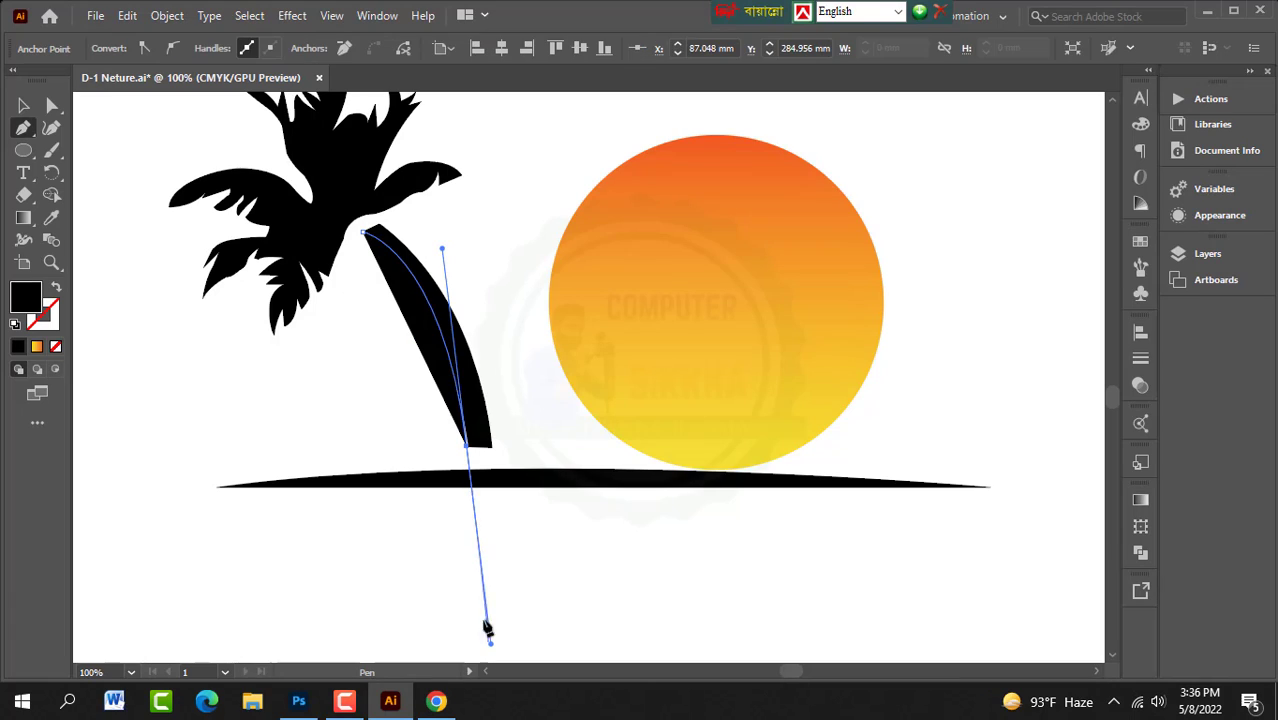
click(467, 449)
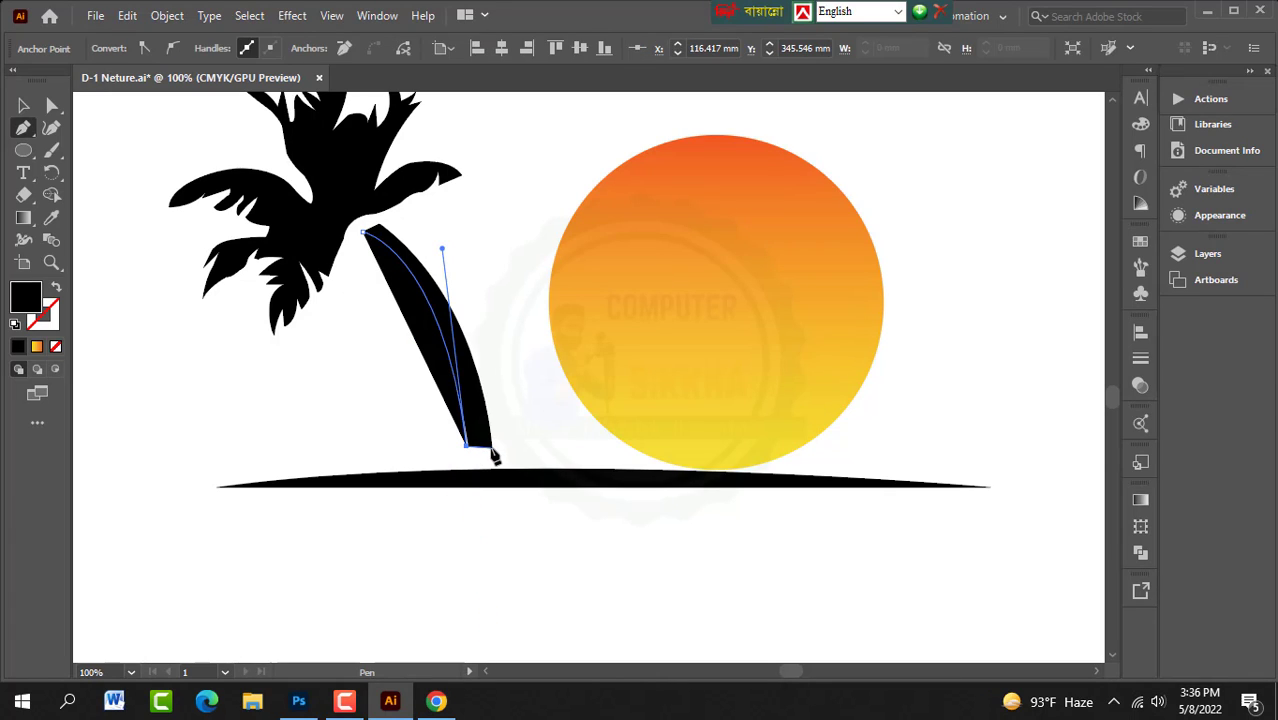
click(490, 447)
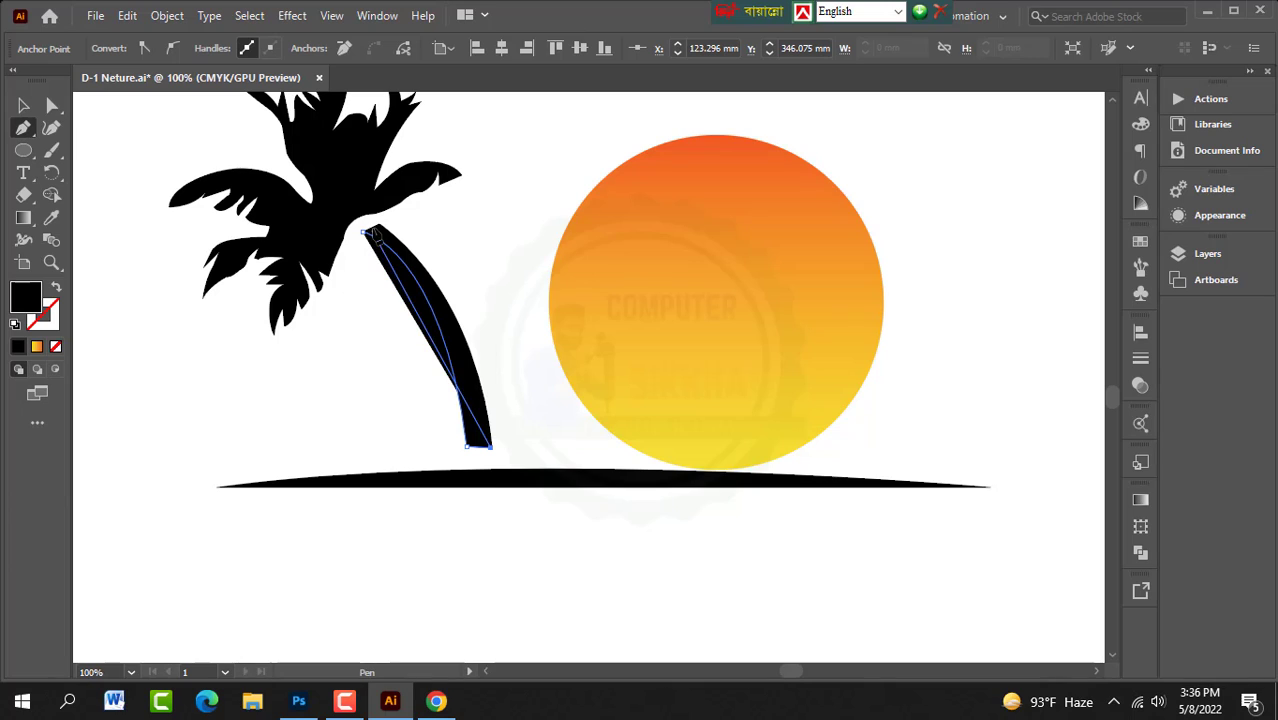
drag(378, 226, 270, 134)
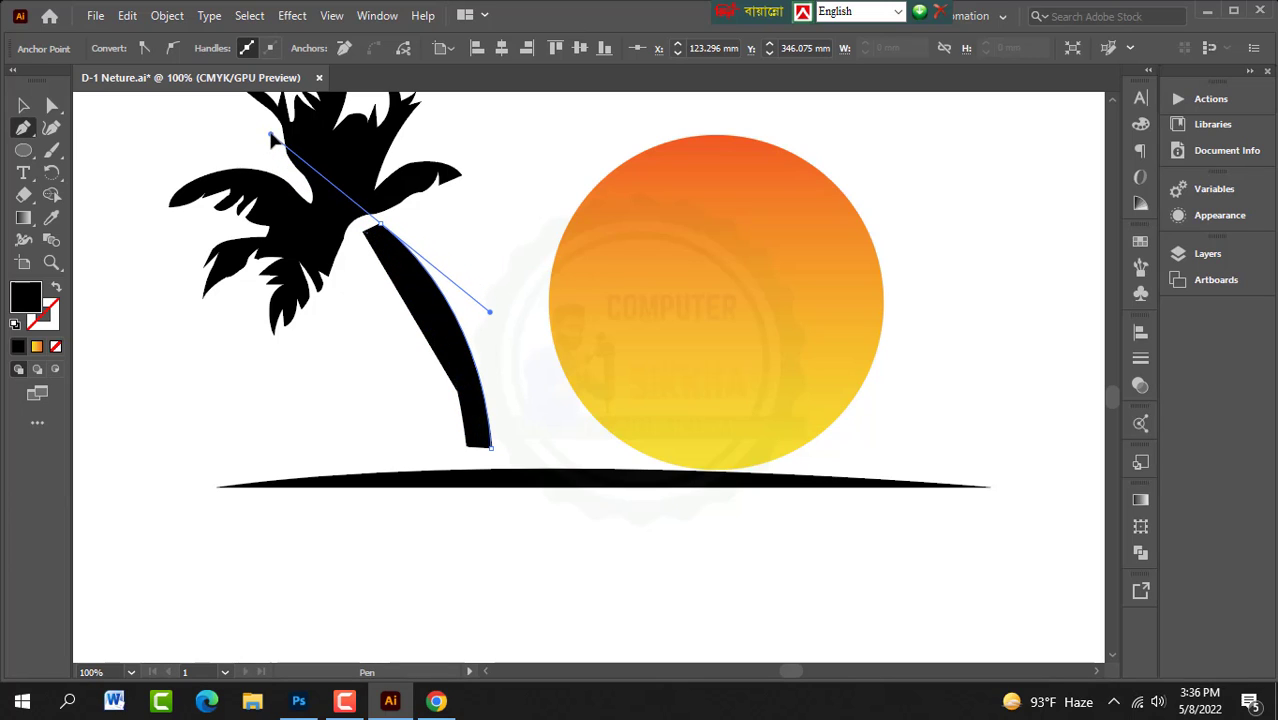
click(381, 225)
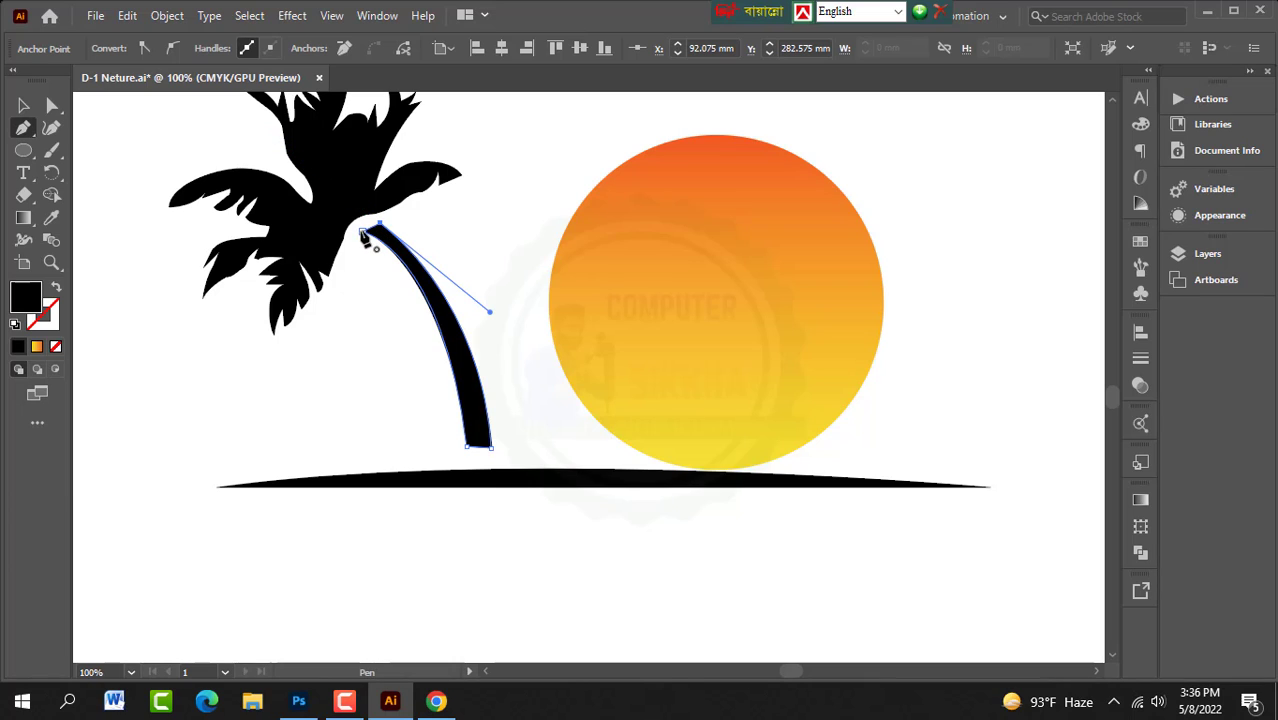
Step: Move the traced trunk left and down so it sits under the palm crown, beside the copied trunk
click(23, 105)
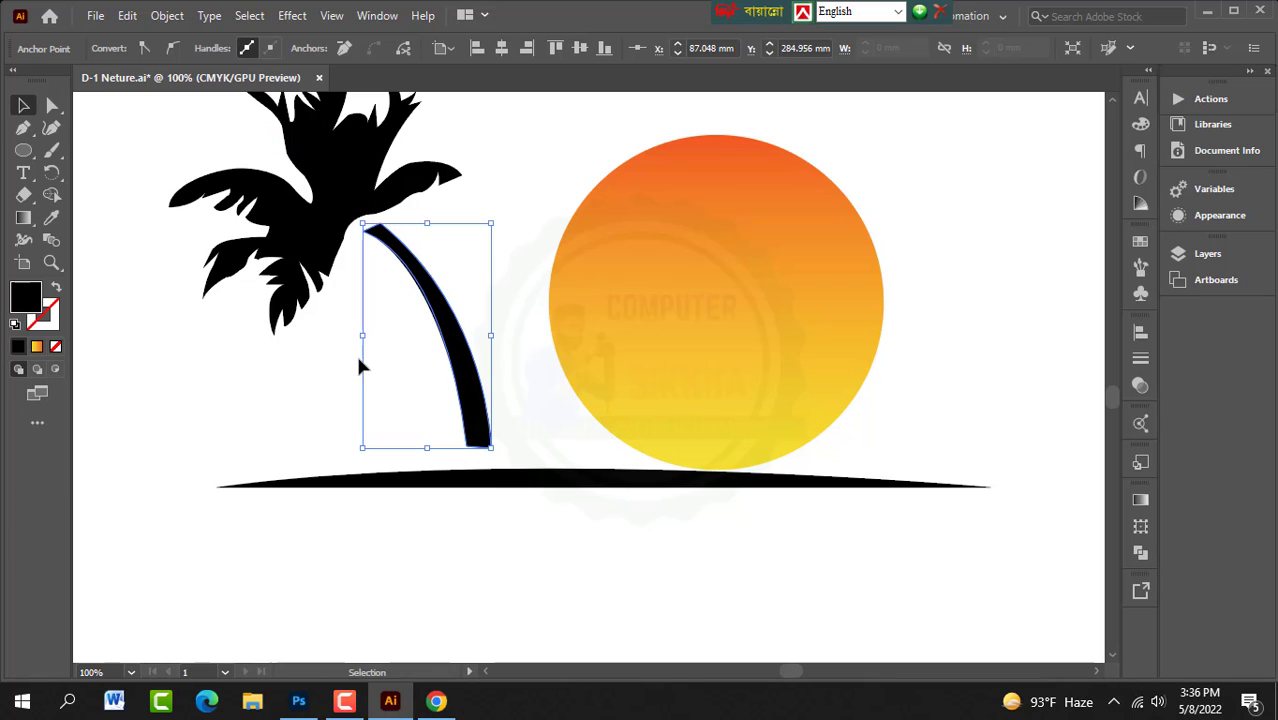
drag(455, 378, 408, 396)
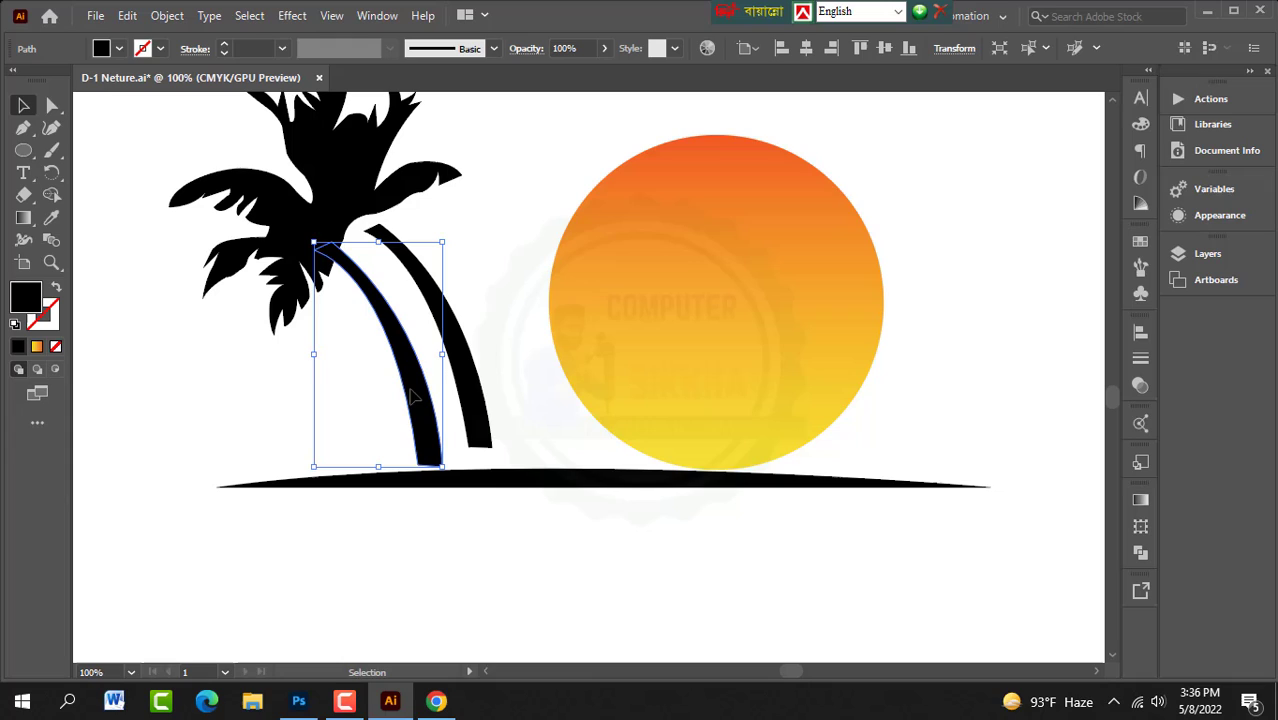
click(484, 428)
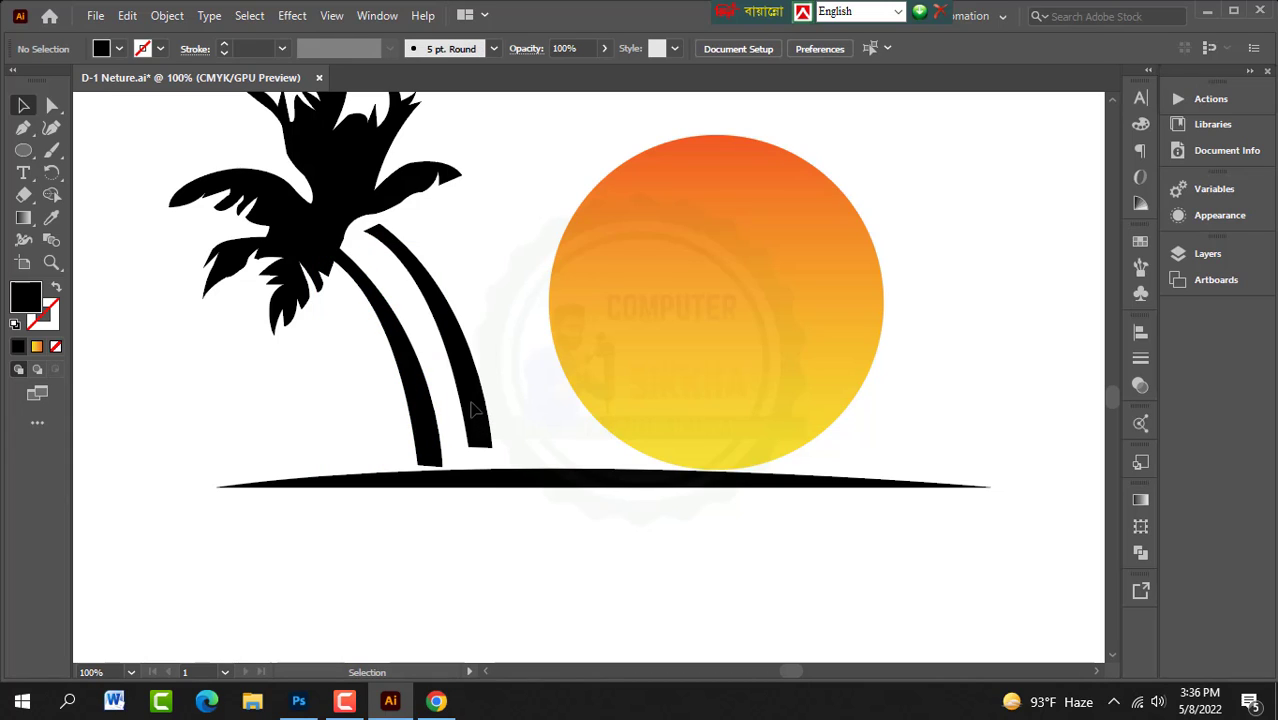
Step: Move the copied palm crown down-left, clear of both trunks, and leave nothing selected
right_click(448, 321)
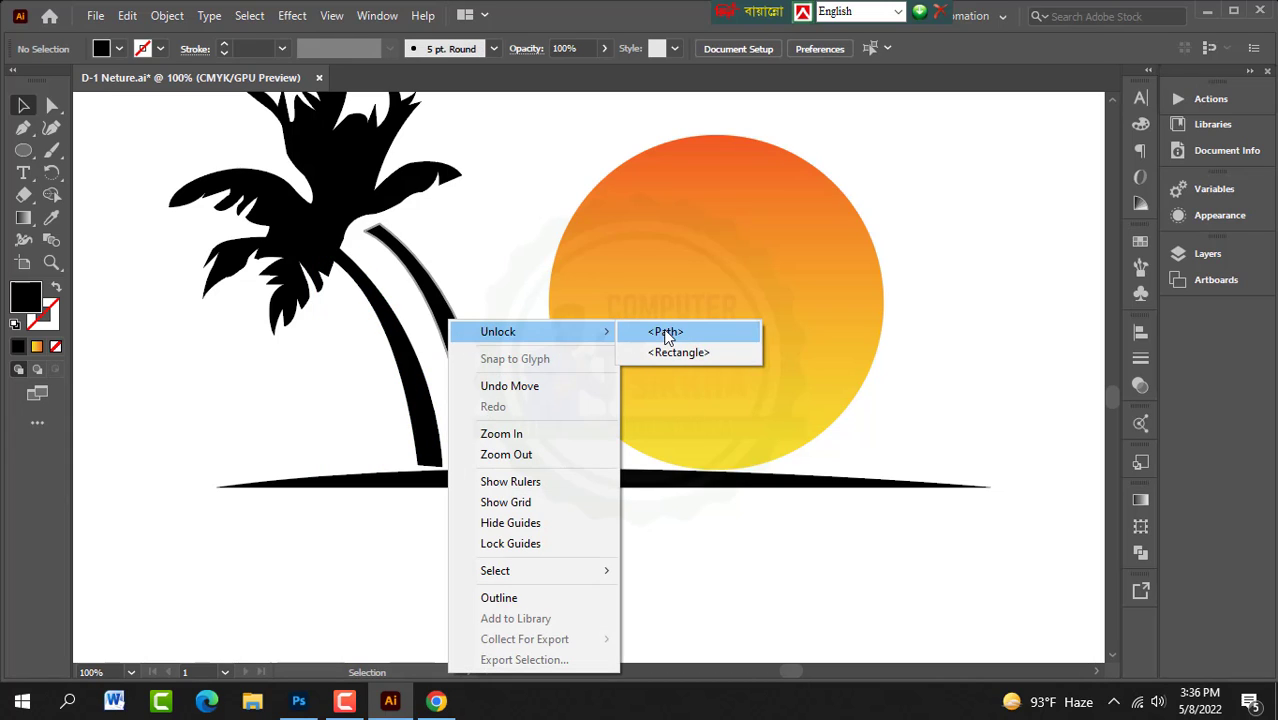
click(426, 299)
scroll(323, 244, up, 3)
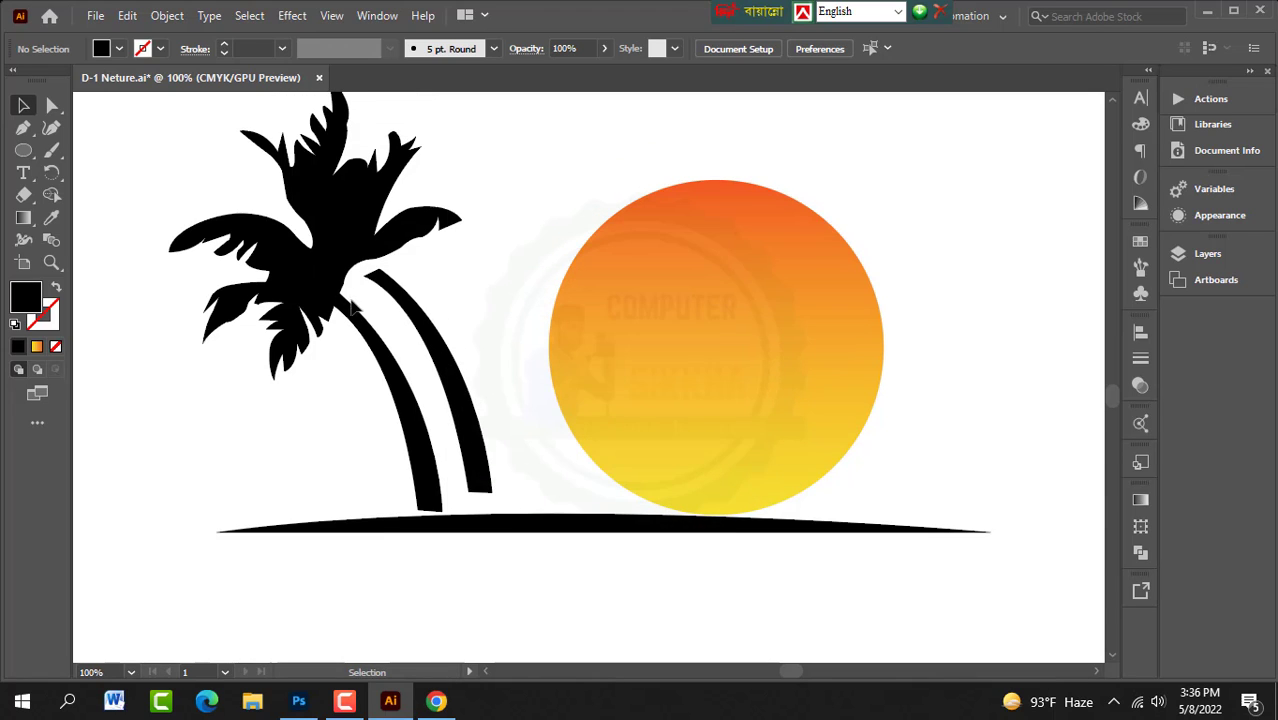
drag(337, 333, 295, 328)
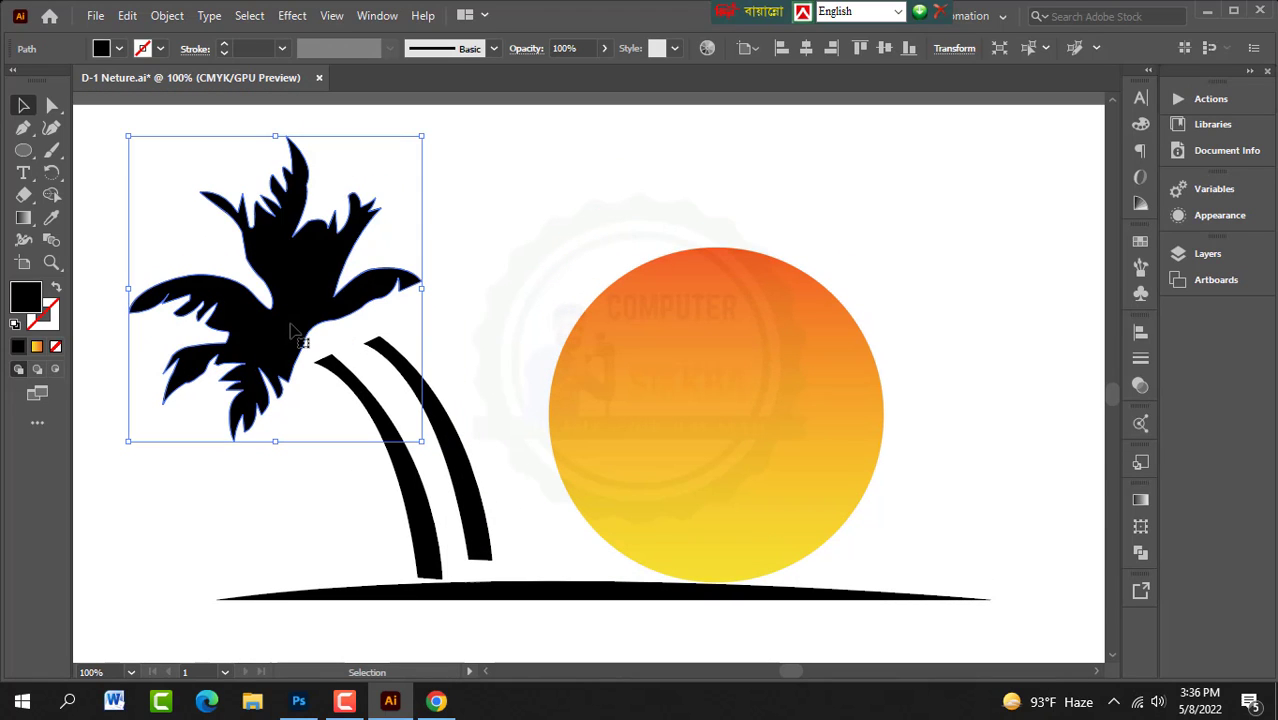
click(436, 245)
click(254, 300)
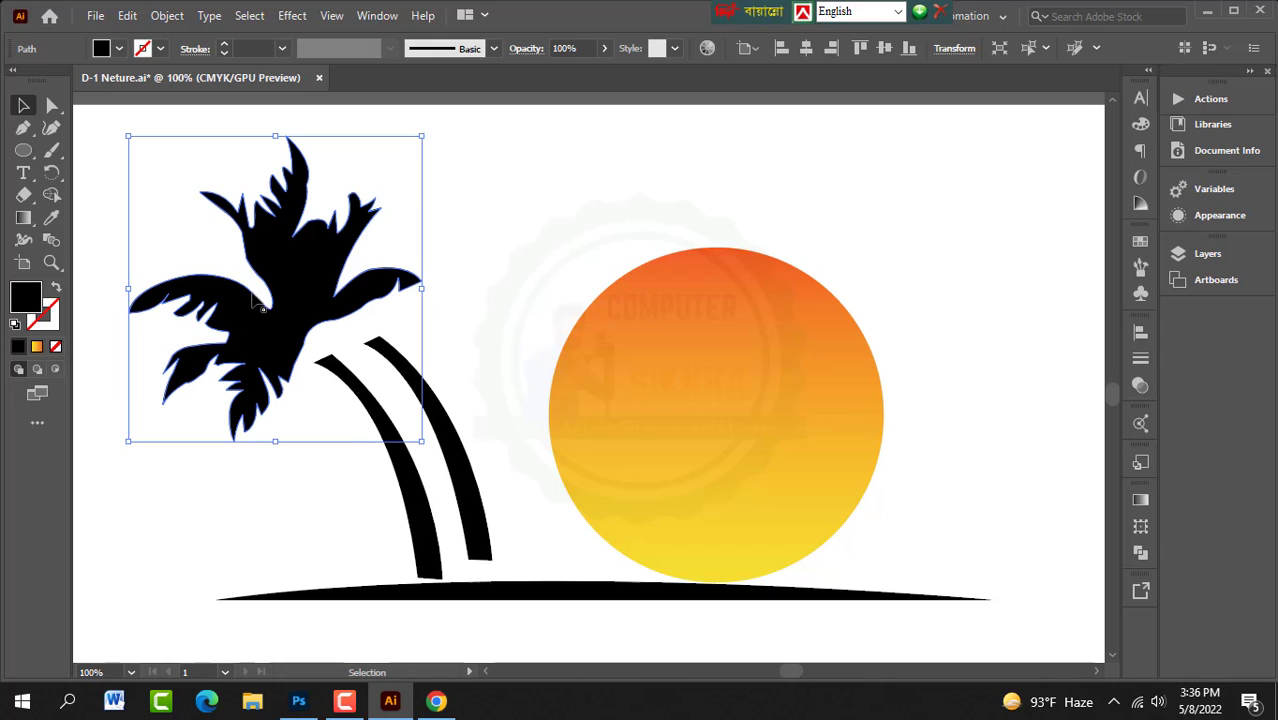
key(ctrl+shift+a)
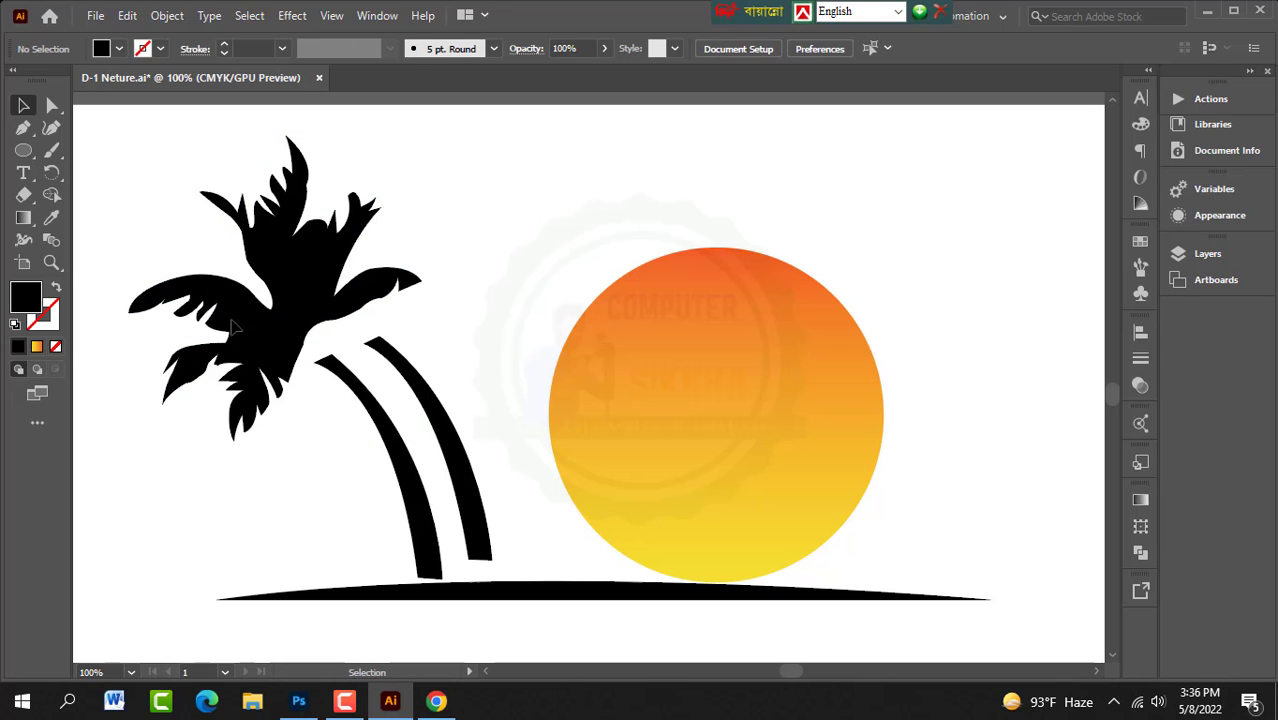
scroll(306, 333, down, 1)
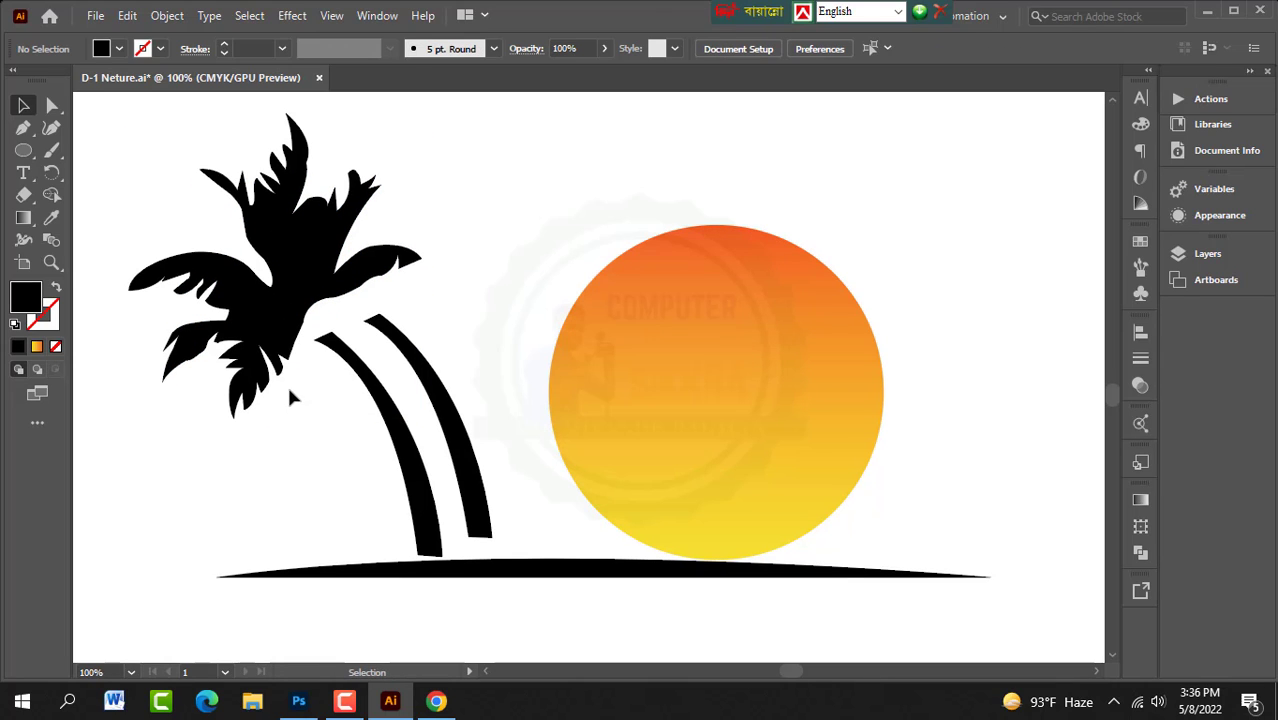
Step: Start a Pen path along the crown's lower right edge and swap fill and stroke for a black outline without fill
click(24, 129)
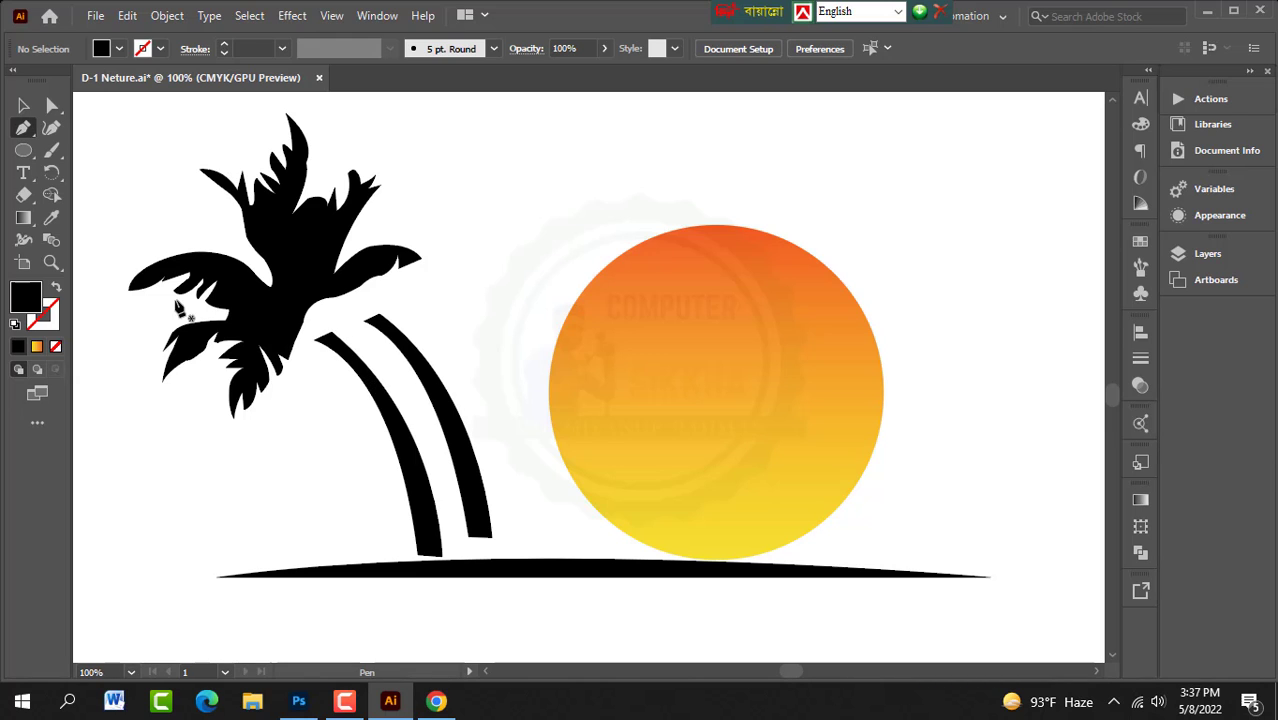
scroll(165, 295, up, 3)
scroll(735, 336, down, 3)
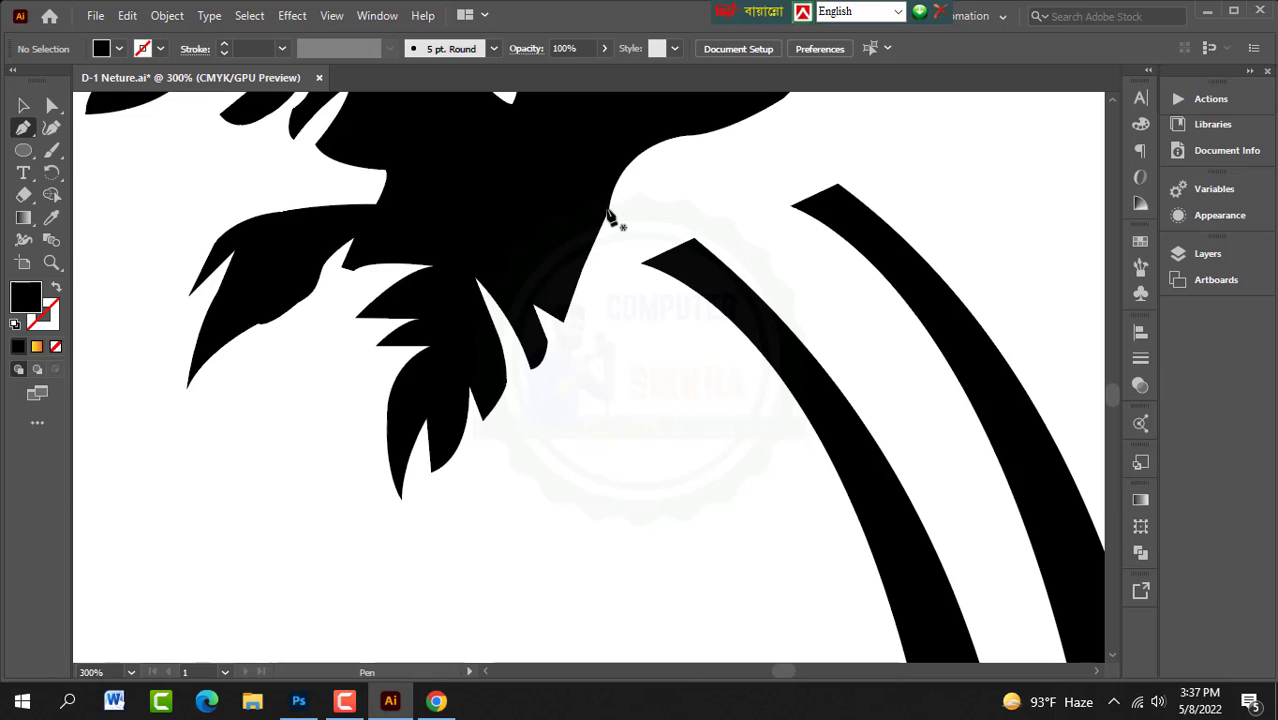
click(607, 211)
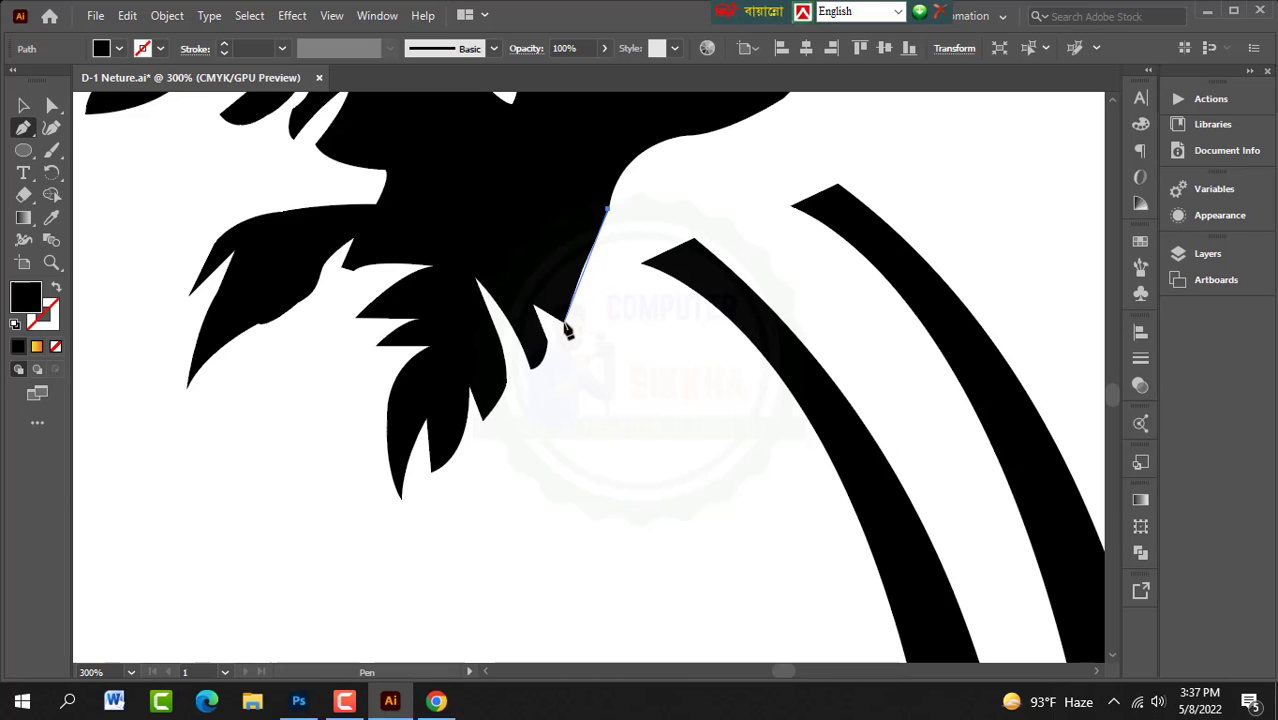
click(563, 322)
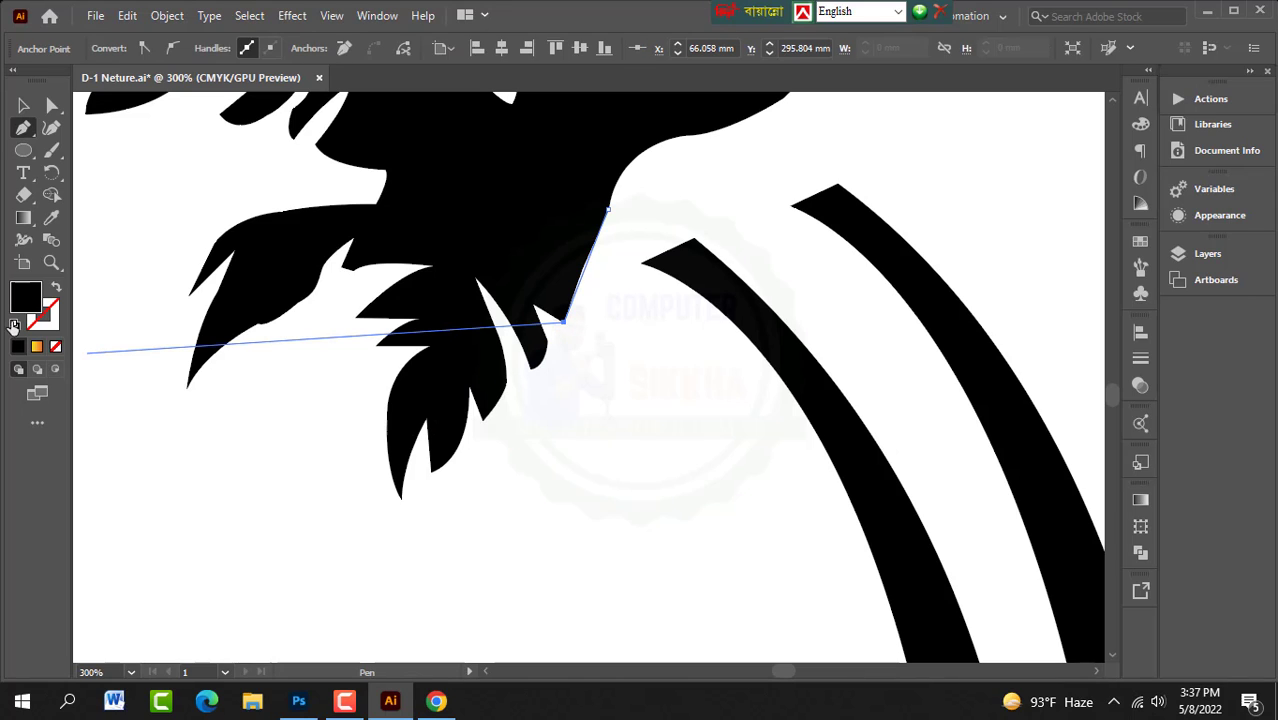
click(57, 288)
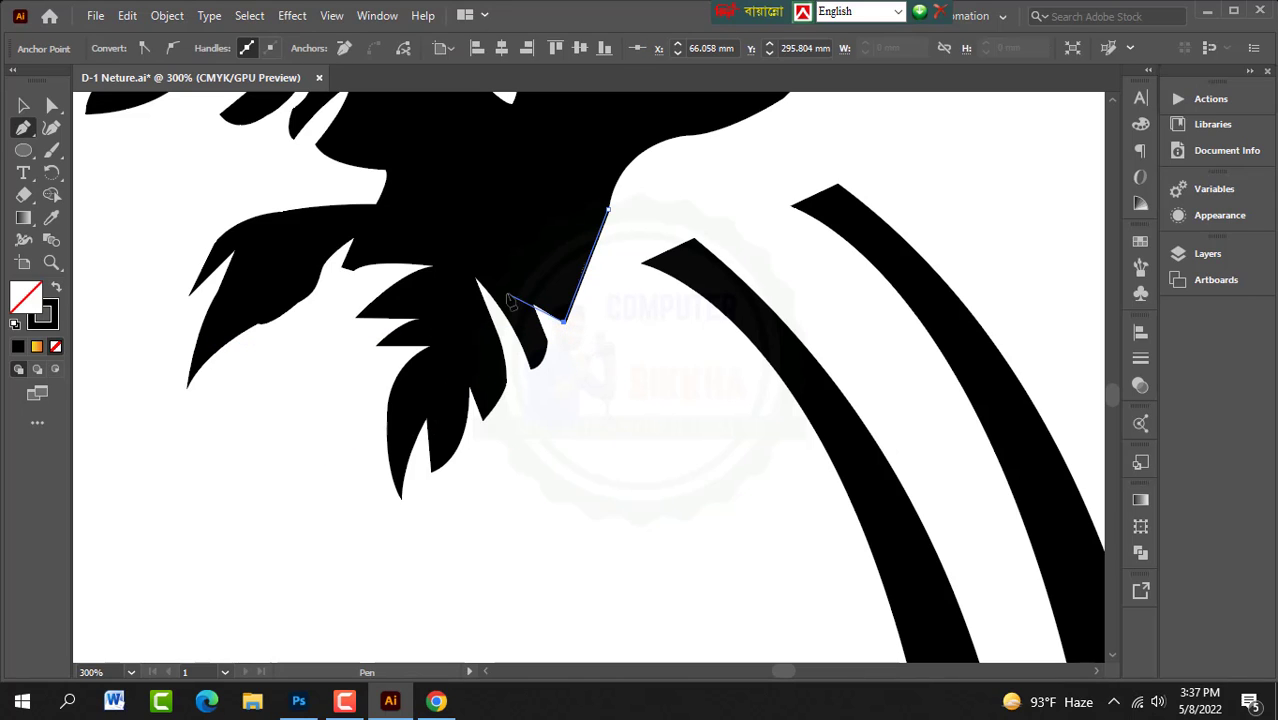
Step: Continue the Pen path around the short rounded leaf tip and up into the gap beside the hanging frond
click(532, 303)
click(548, 342)
drag(530, 370, 433, 239)
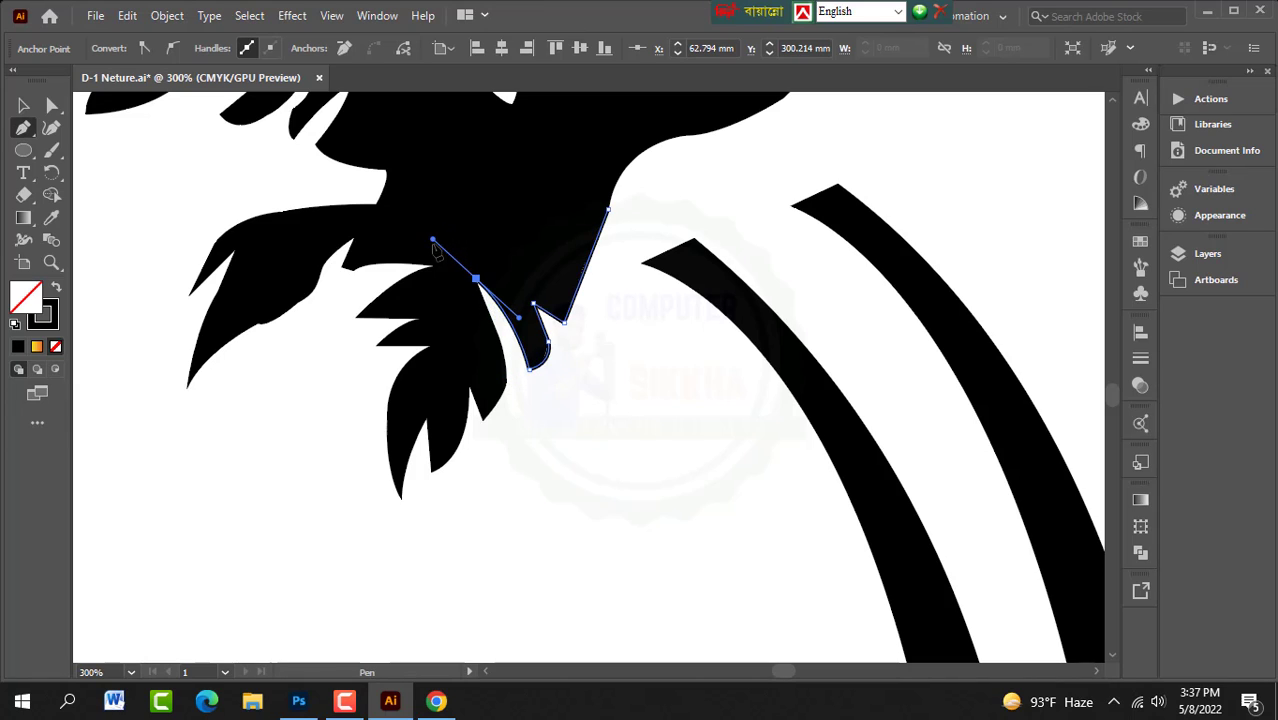
click(476, 279)
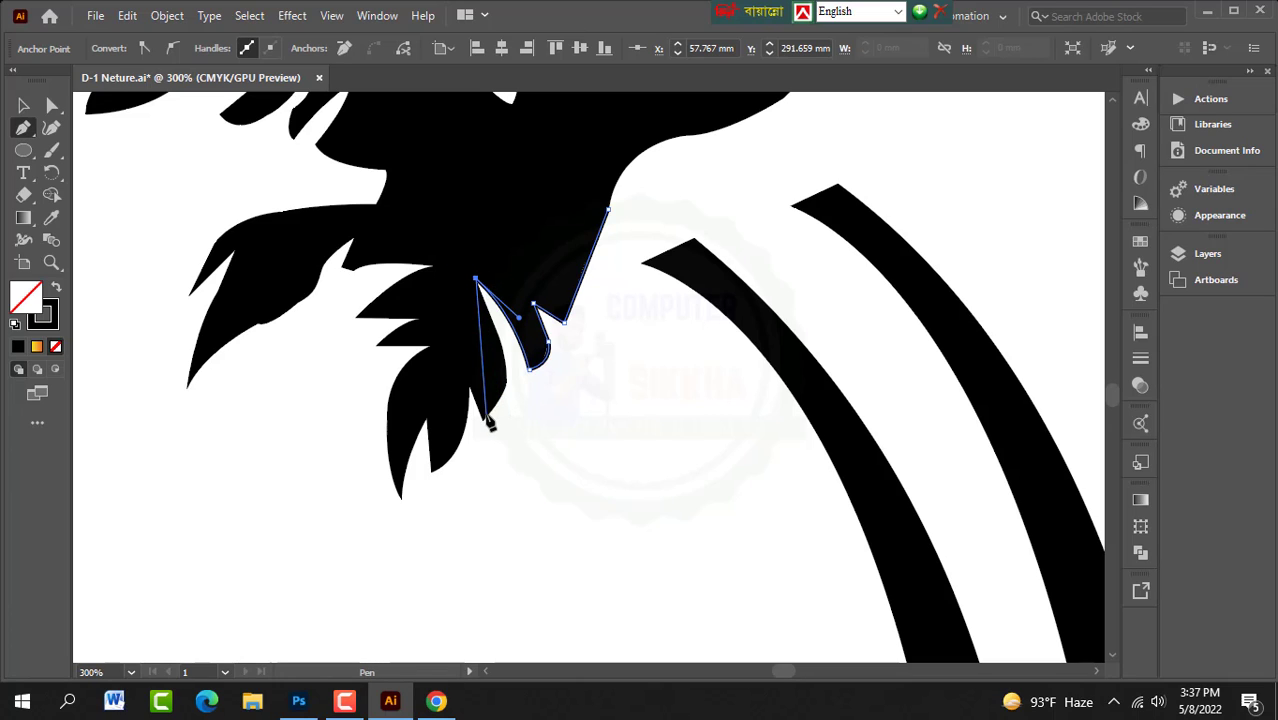
Step: Trace the hanging frond's curved right edge down to its first pointed tip, undoing misplaced anchor points
drag(484, 419, 461, 455)
key(ctrl+z)
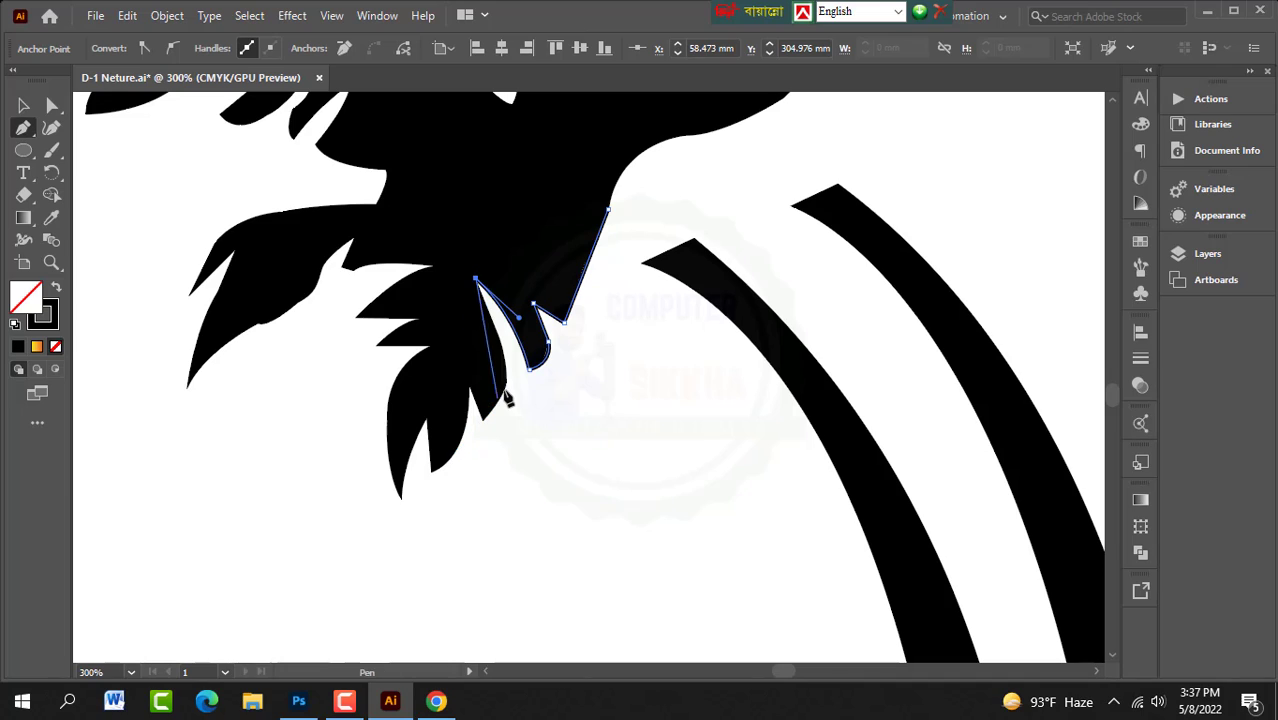
drag(505, 388, 494, 416)
click(505, 390)
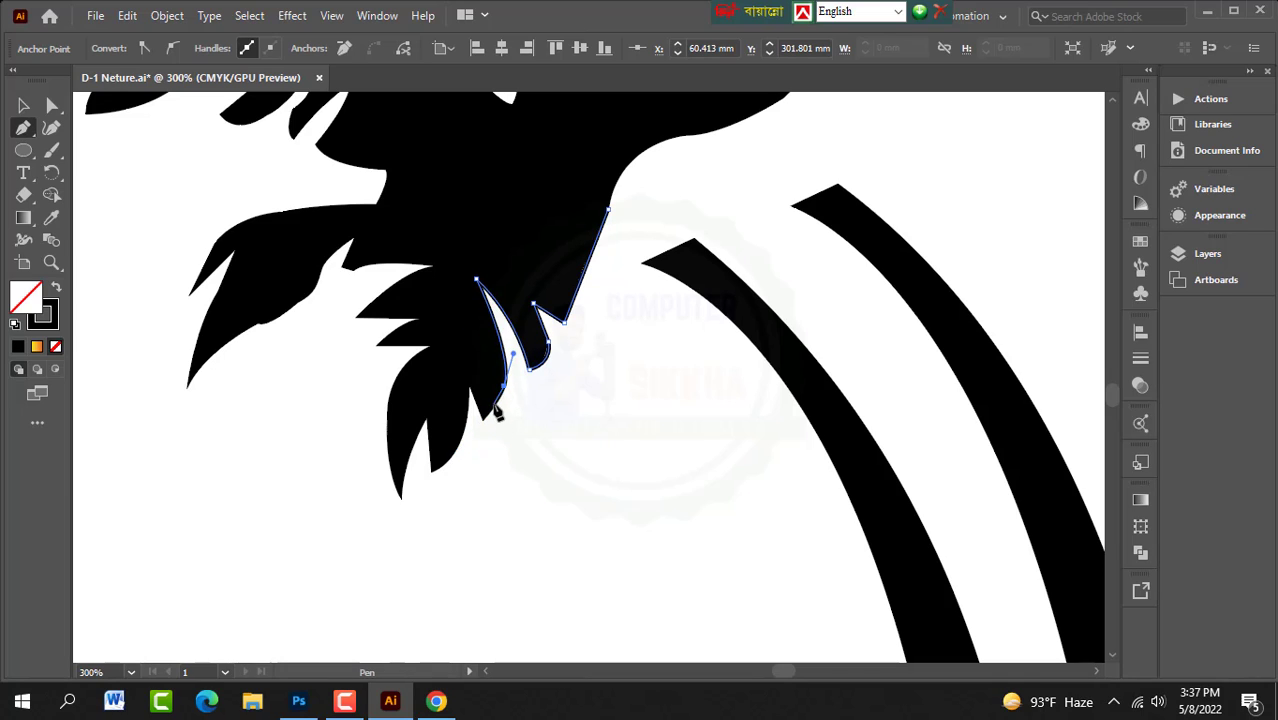
click(458, 453)
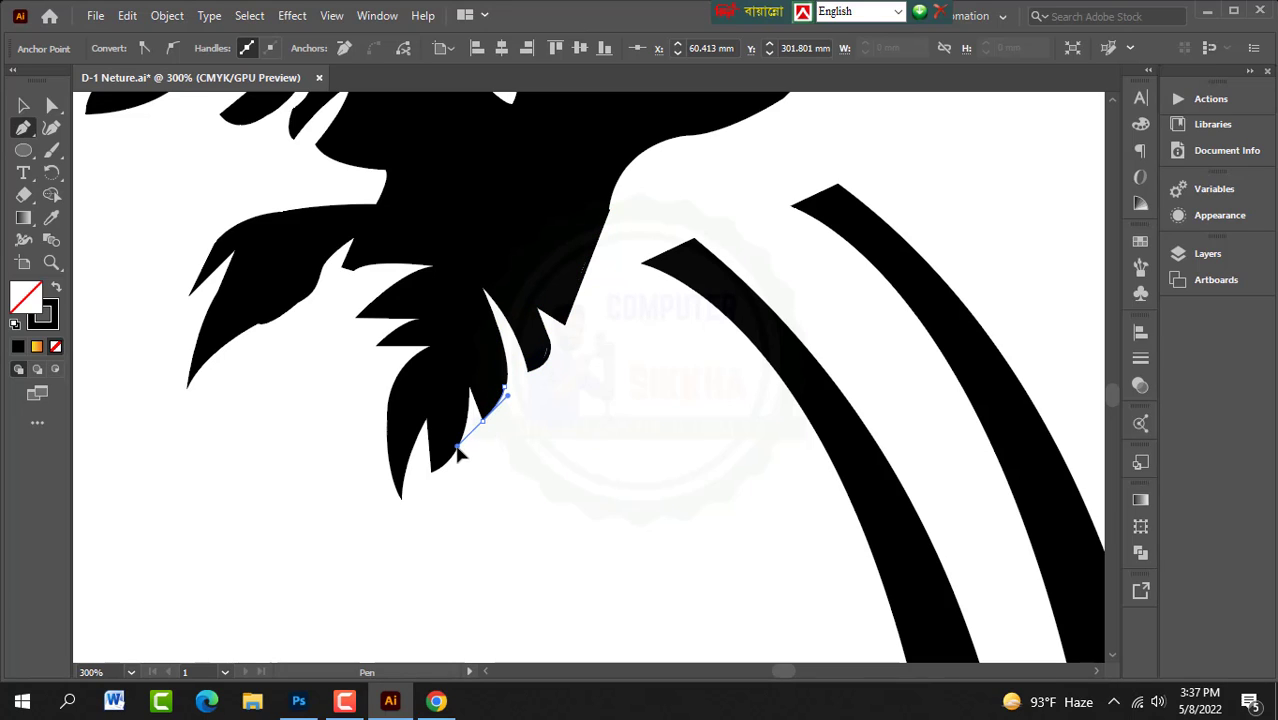
key(ctrl+z)
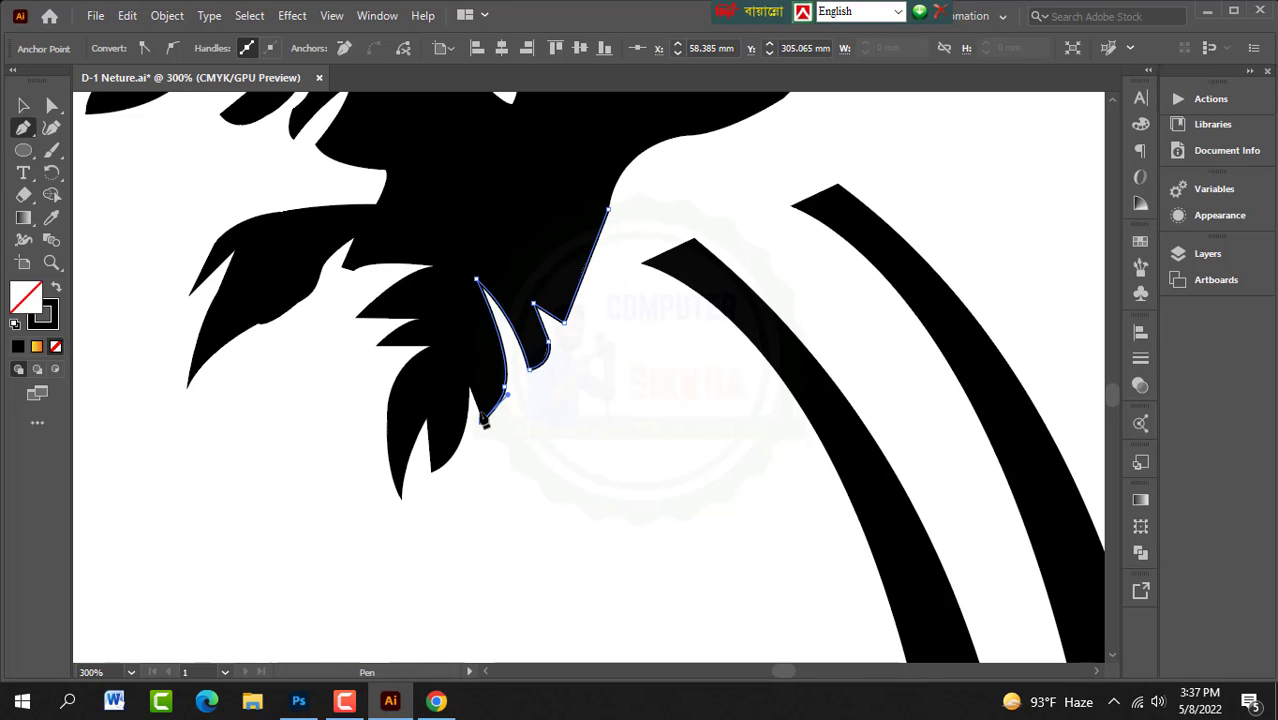
Step: Trace the frond's next notch and middle leaf tip, ending in the gap before the lowest tip
click(469, 388)
drag(430, 470, 391, 480)
click(430, 470)
click(427, 420)
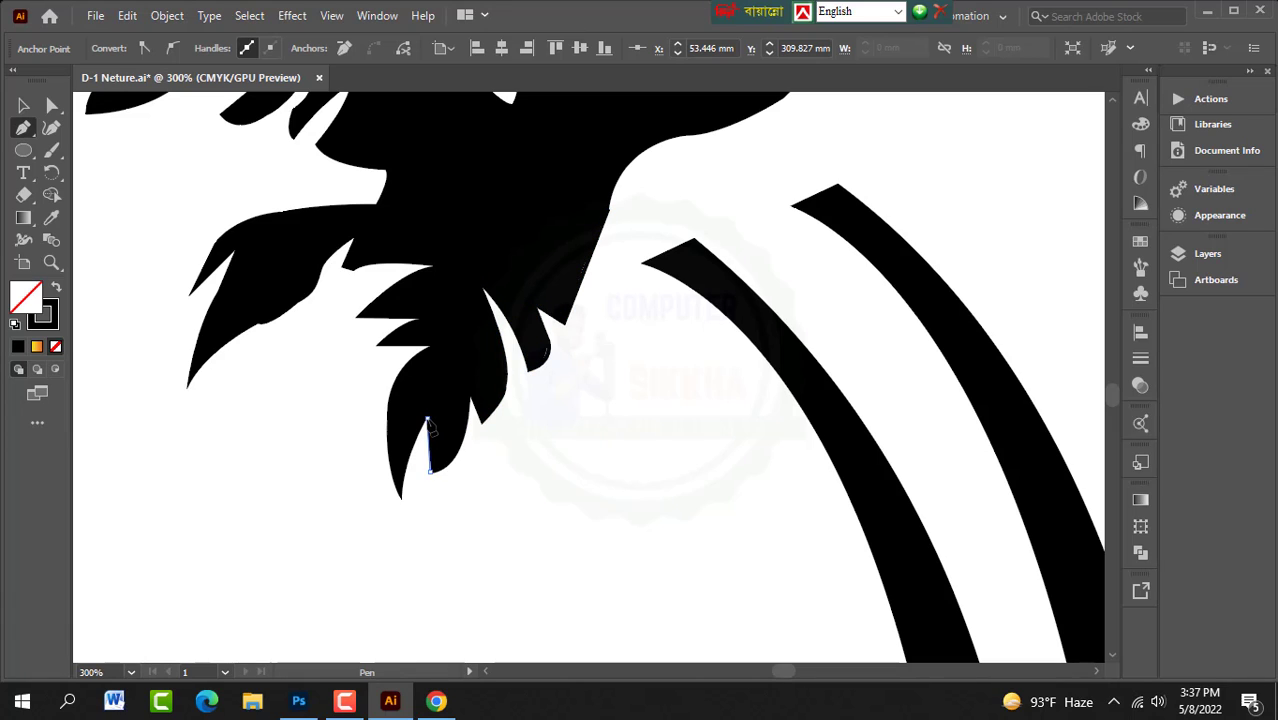
Step: Trace the frond's lowest tip and its long curved left side up to the first small leaflet
drag(400, 502, 404, 536)
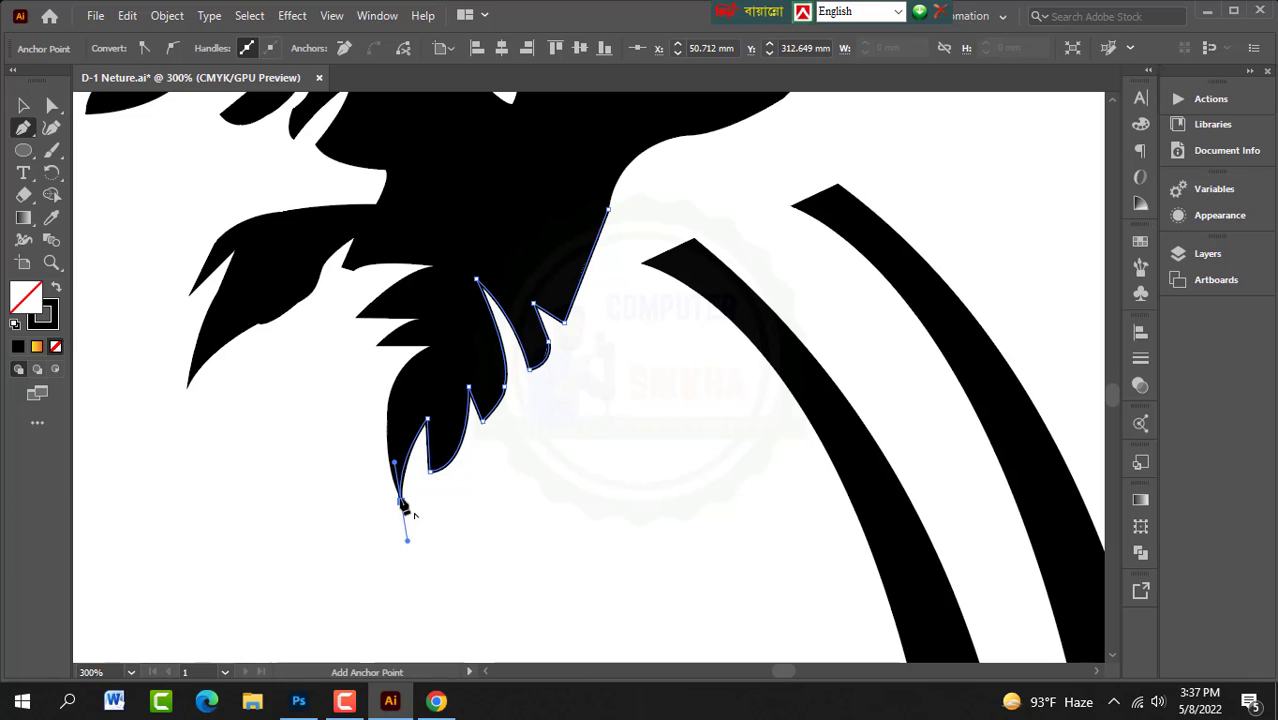
click(400, 500)
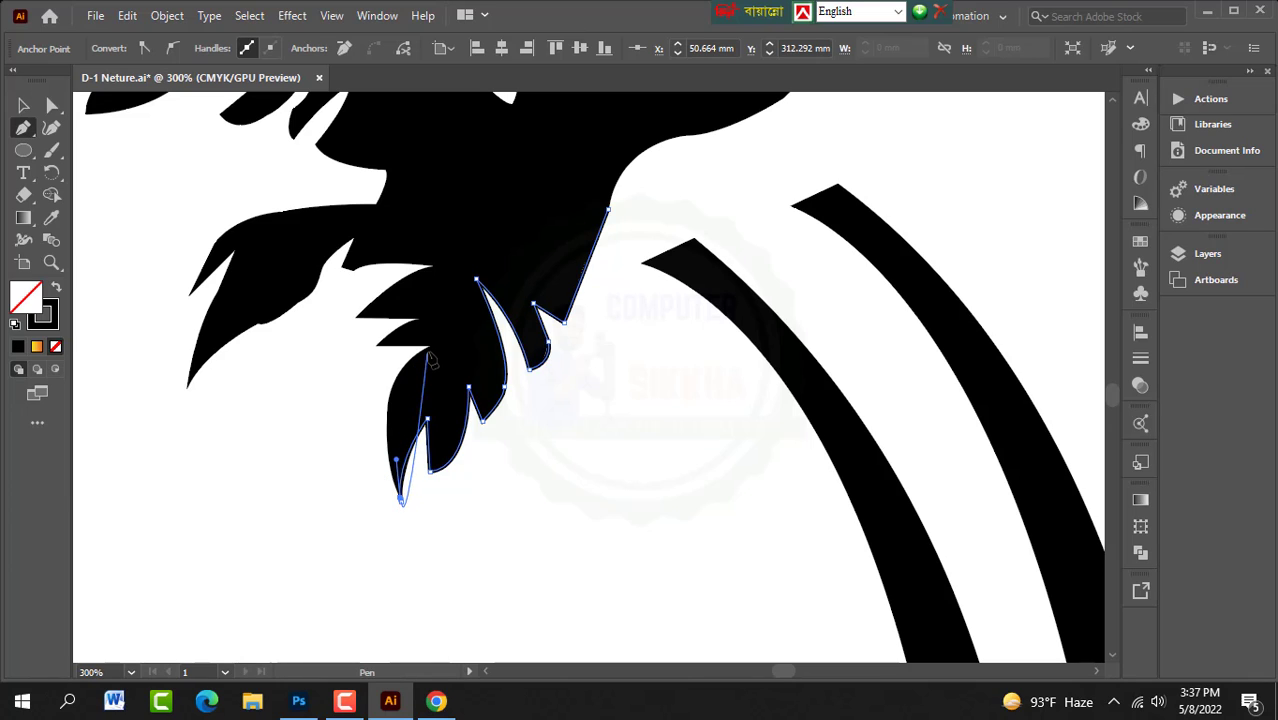
drag(428, 349, 510, 314)
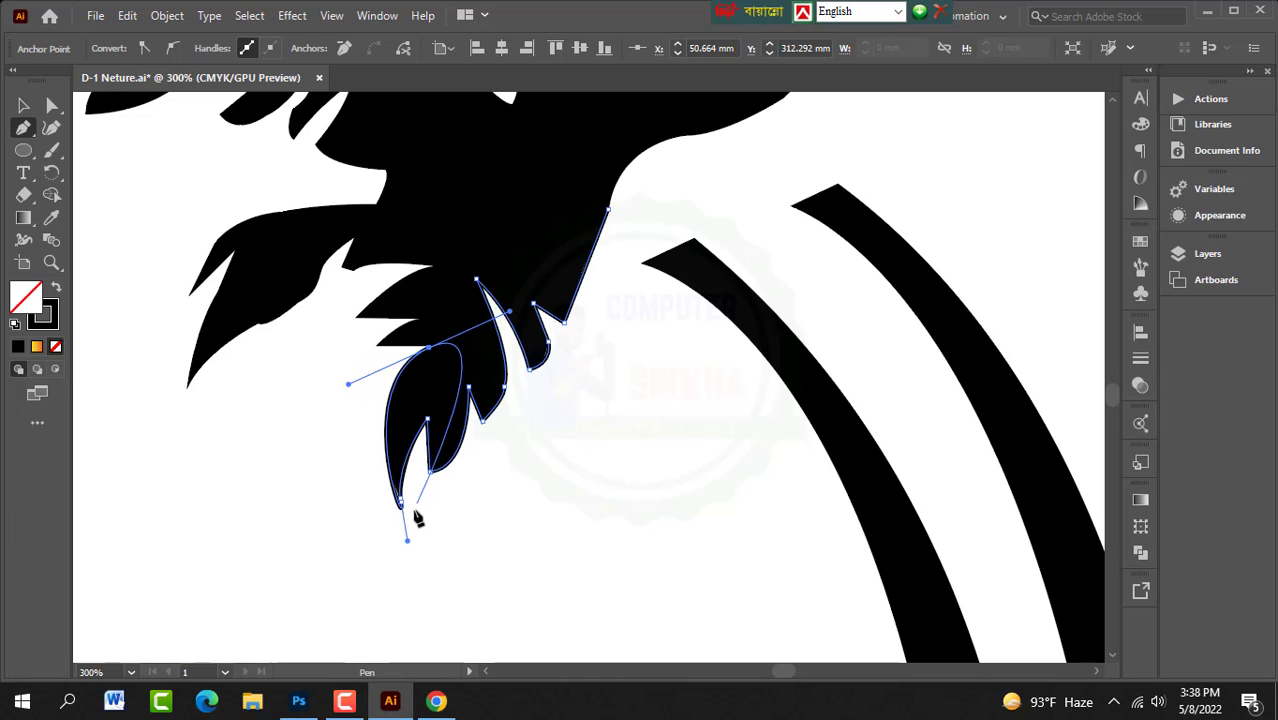
click(429, 349)
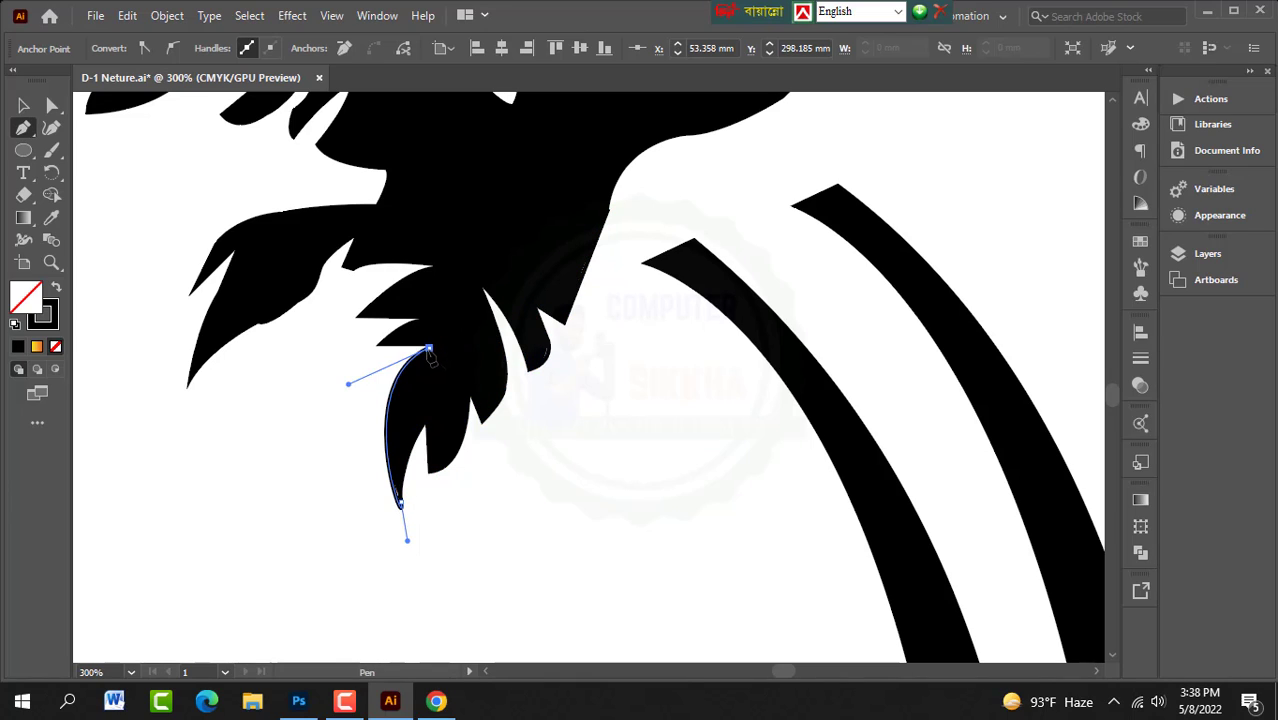
Step: Outline the small lower leaflet on the frond's left side with a sharp tip and a curved upper edge
click(376, 349)
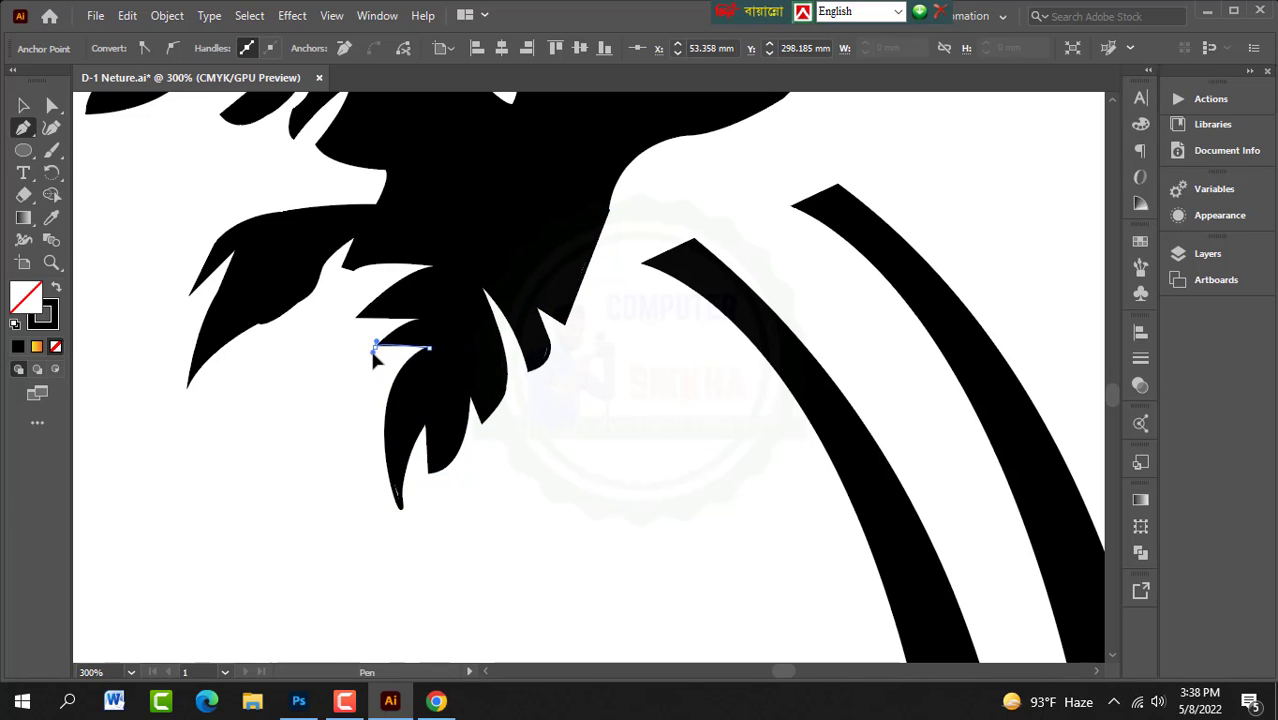
click(375, 349)
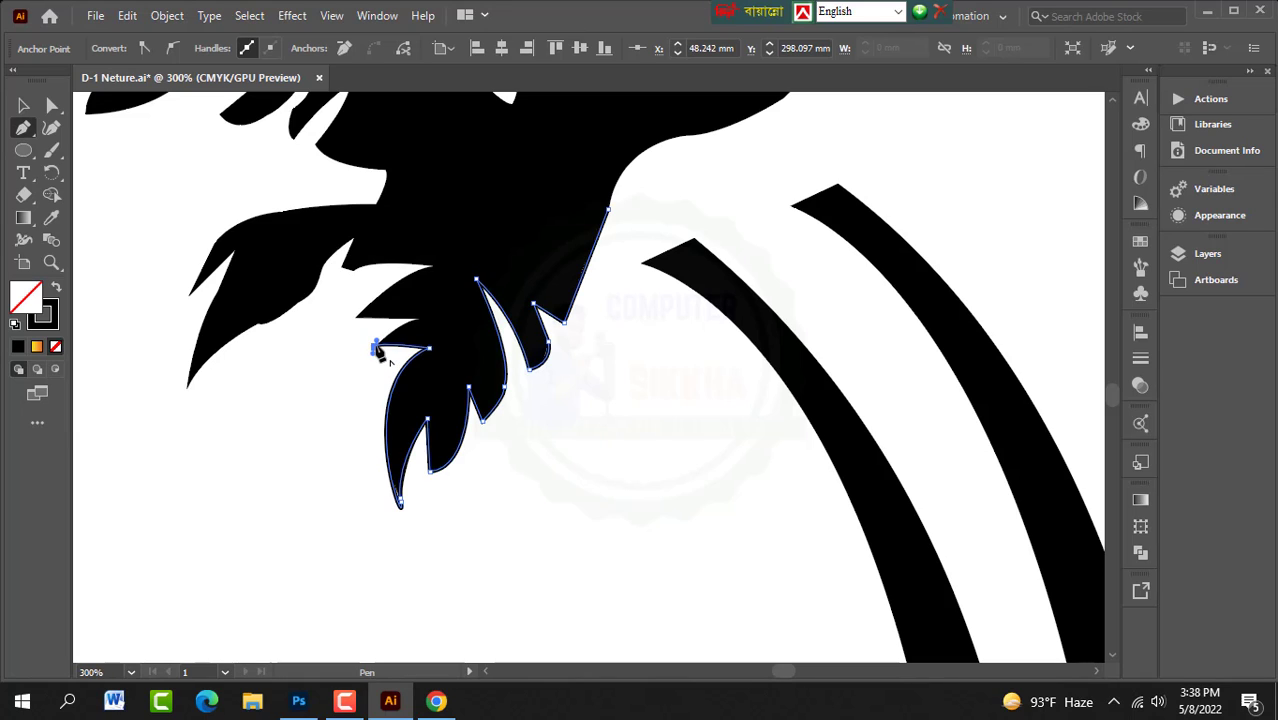
drag(376, 347, 439, 332)
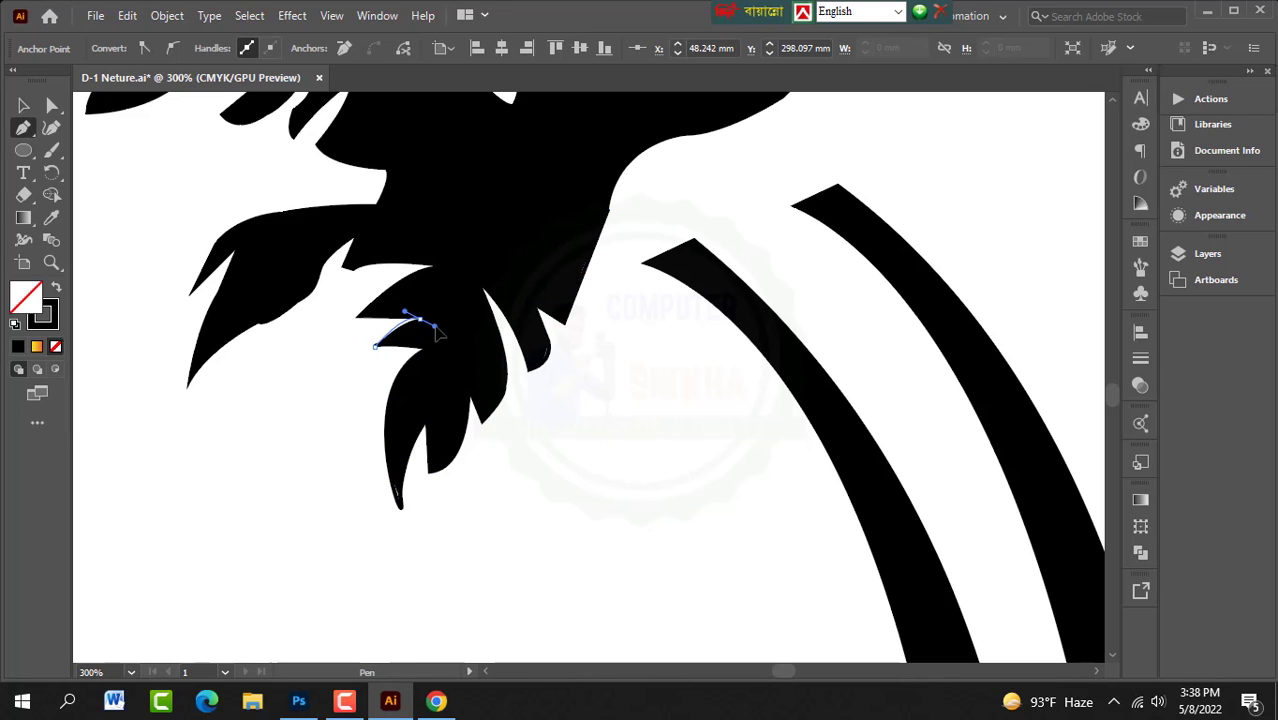
click(428, 326)
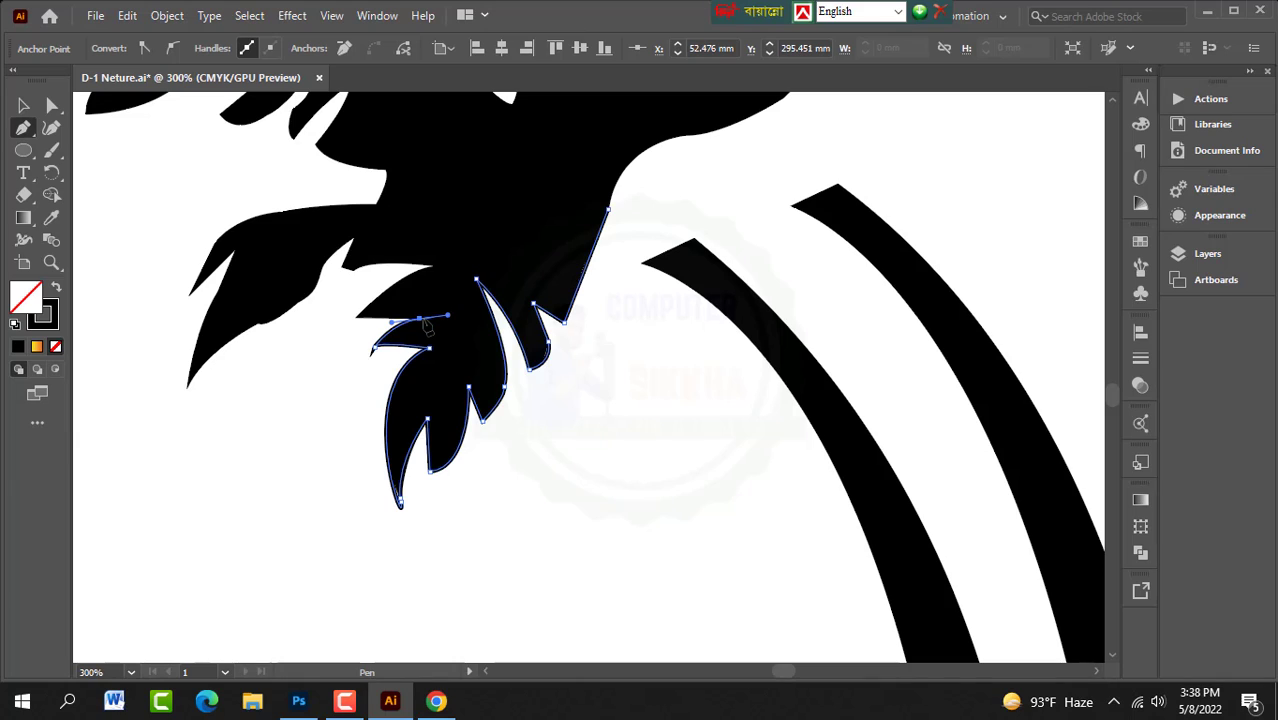
click(418, 319)
Step: Outline the larger upper leaflet on the frond's left side, curving its top edge into the crown
click(356, 320)
ctrl+click(347, 330)
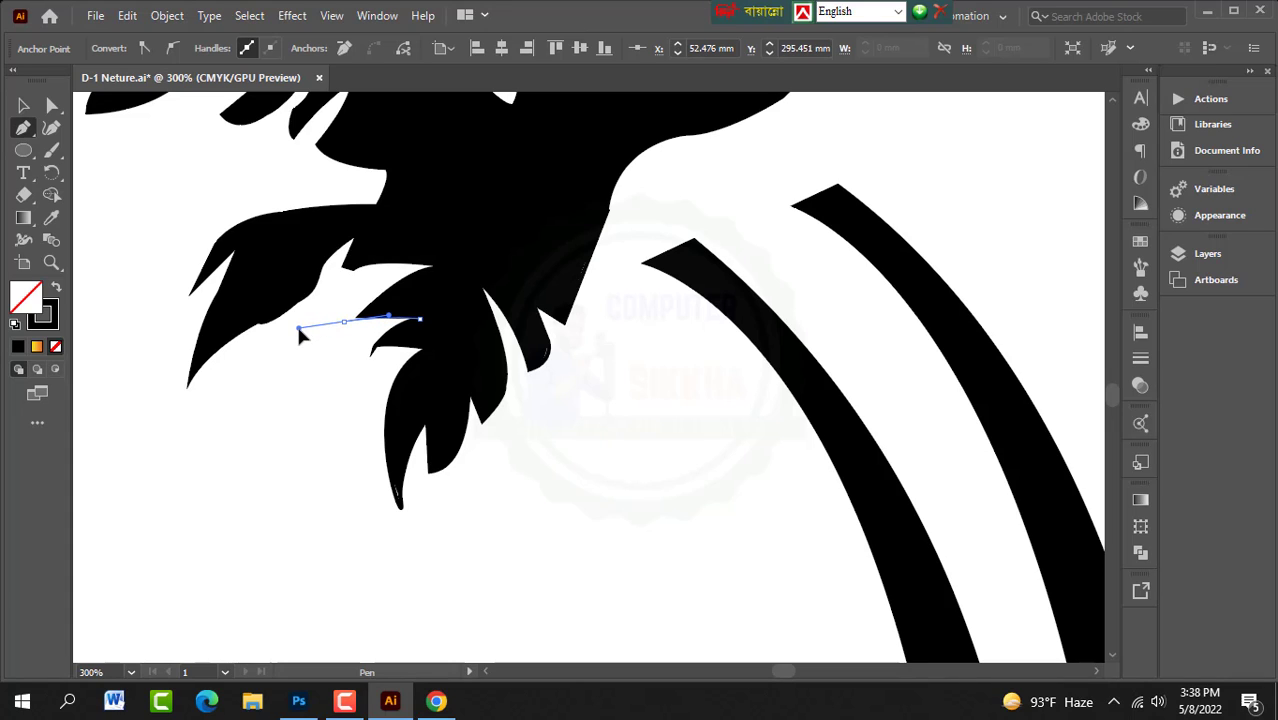
ctrl+click(349, 333)
click(345, 322)
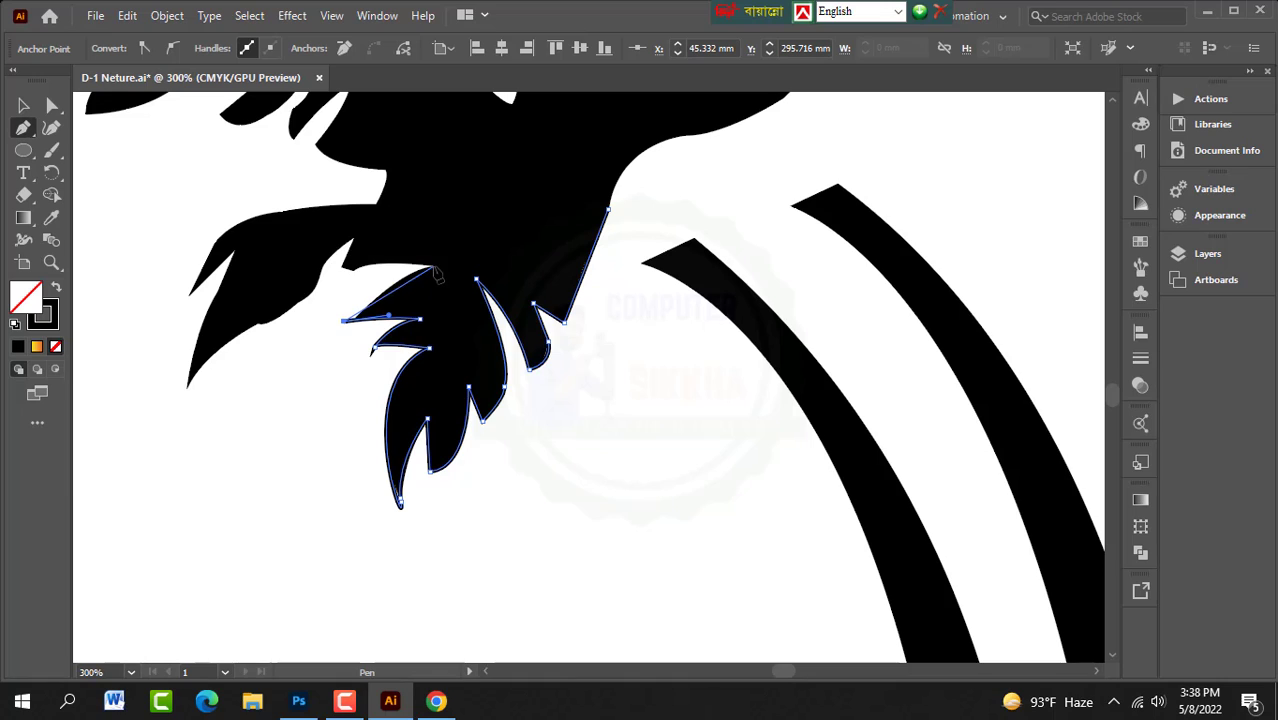
drag(434, 267, 496, 258)
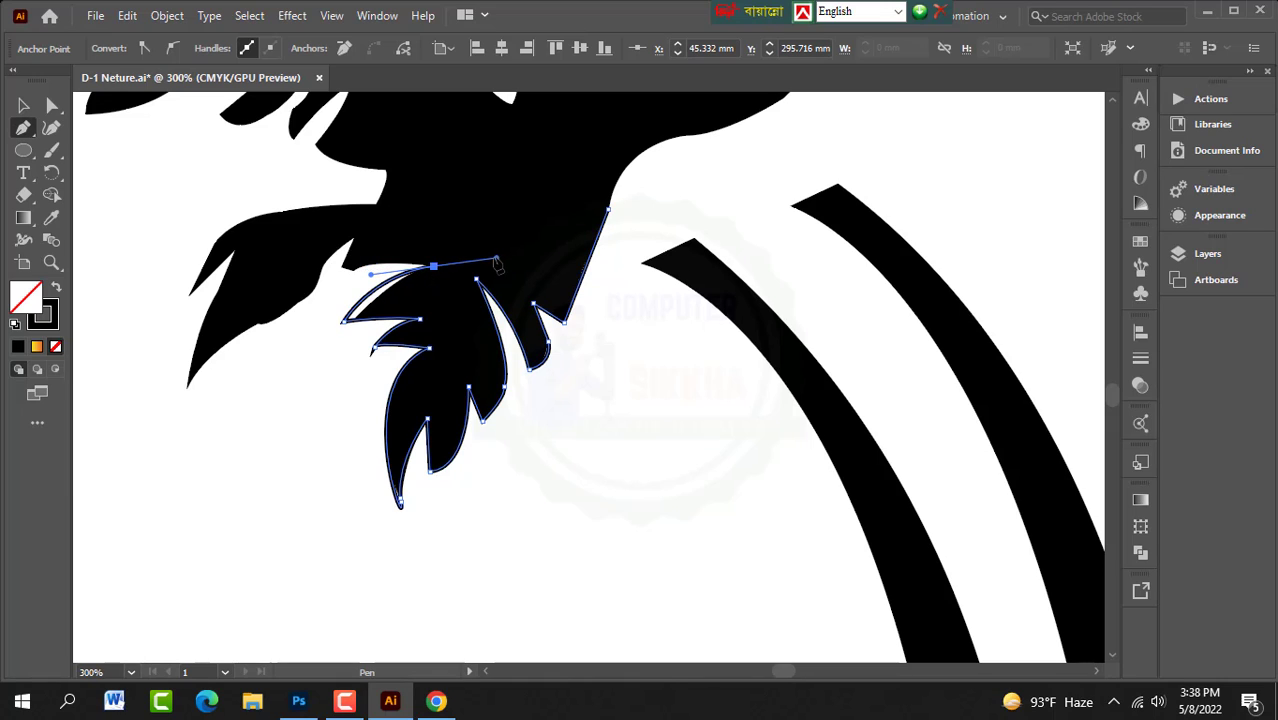
click(434, 267)
Step: Trace the pointed leaf tip between the hanging frond and the left frond, ending in the notch above it
drag(333, 282, 285, 314)
click(334, 281)
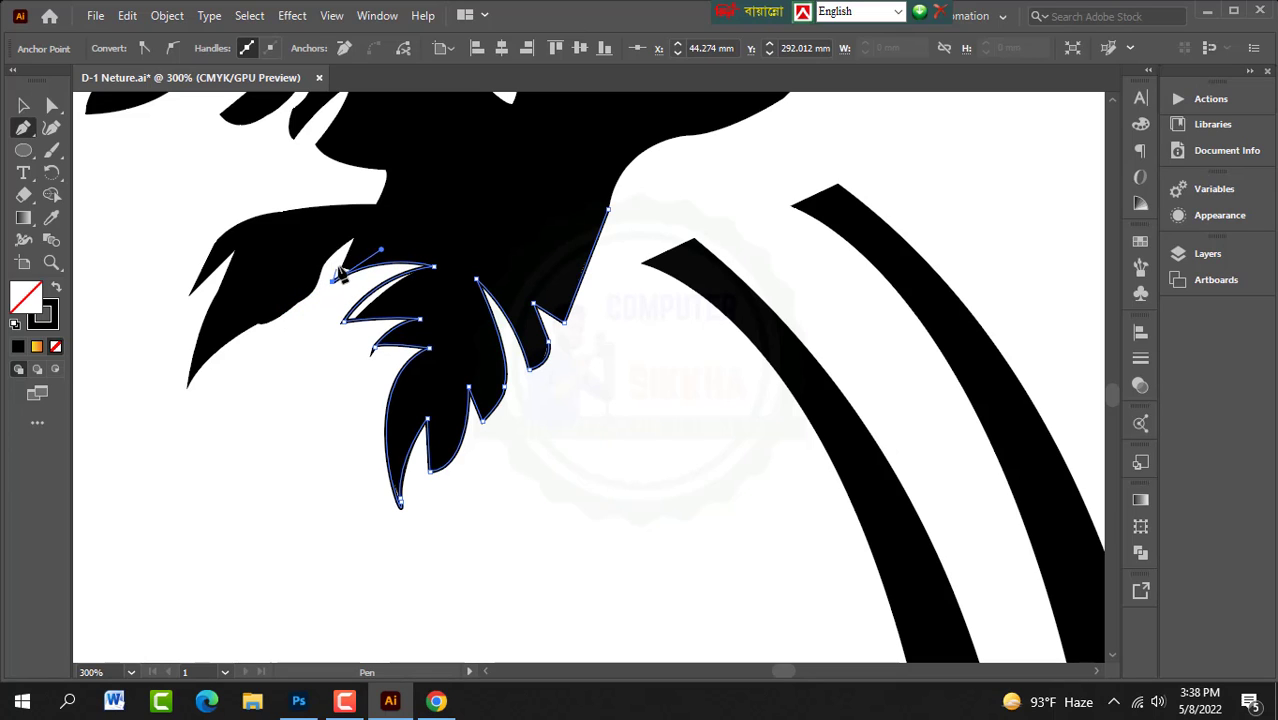
drag(352, 241, 378, 216)
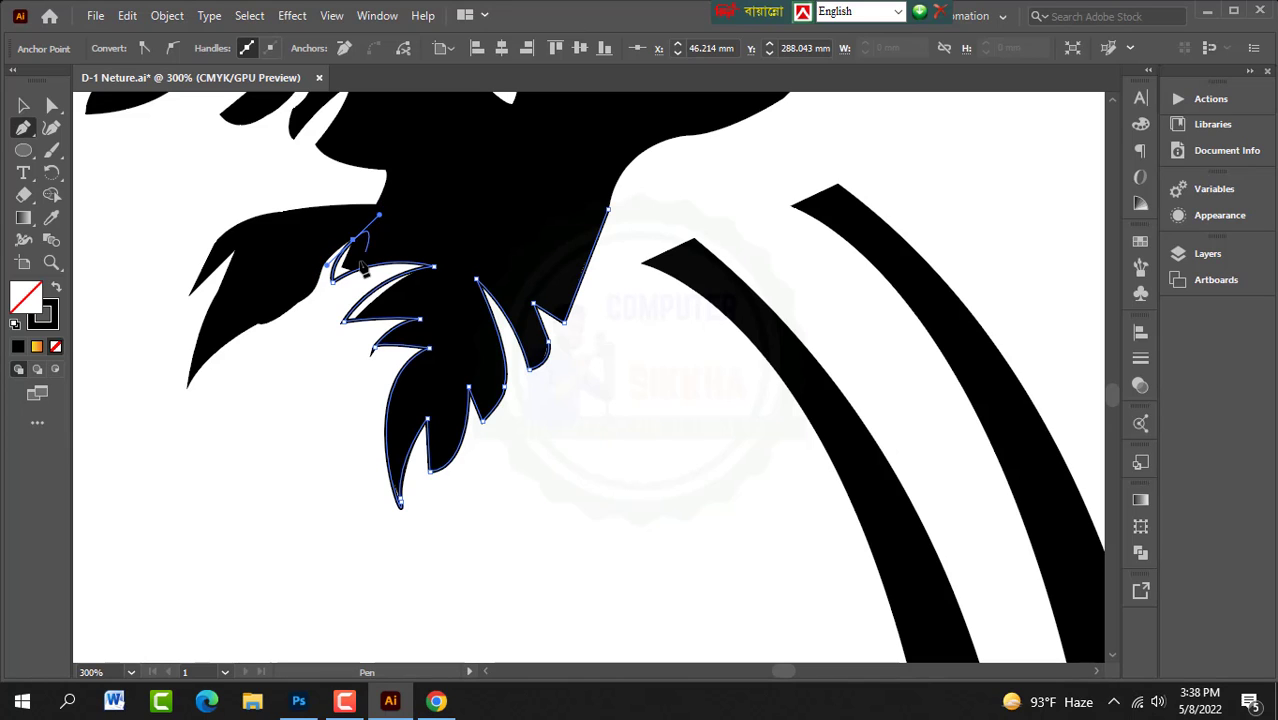
Step: Trace the lower edge of the left frond from the notch outward, including the small spur and the notch beyond it
drag(311, 295, 298, 351)
click(311, 296)
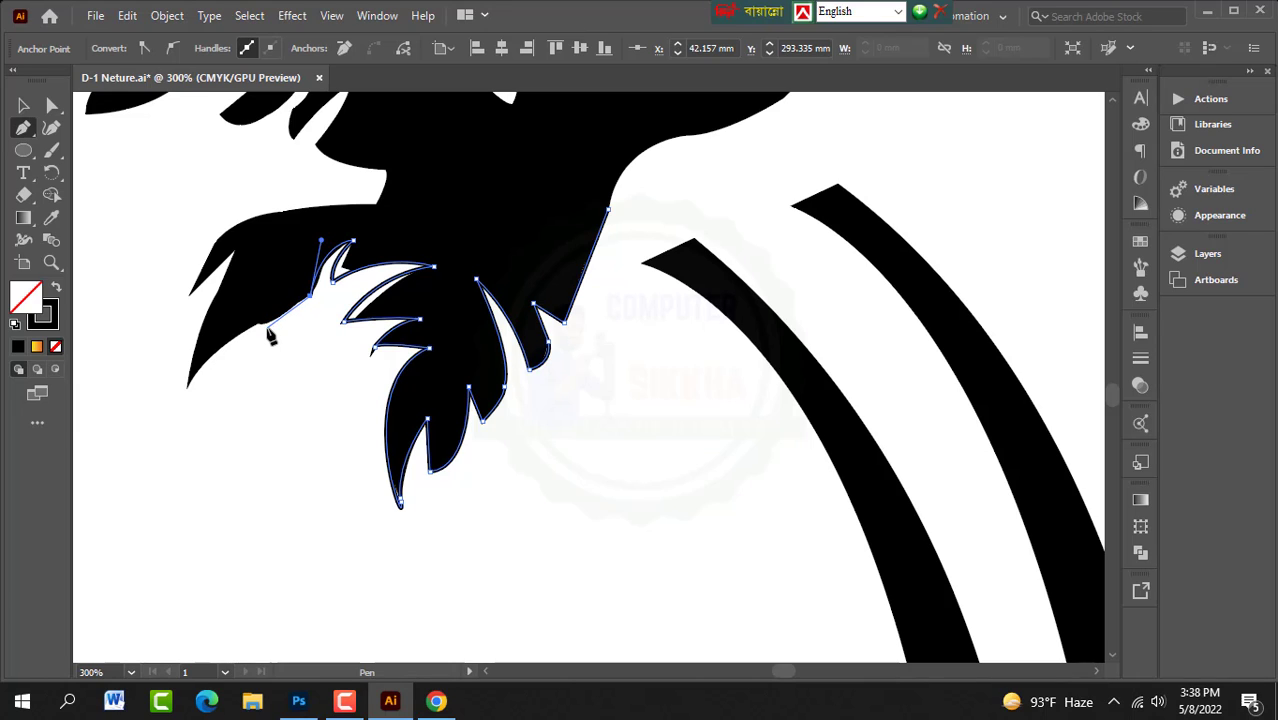
click(270, 323)
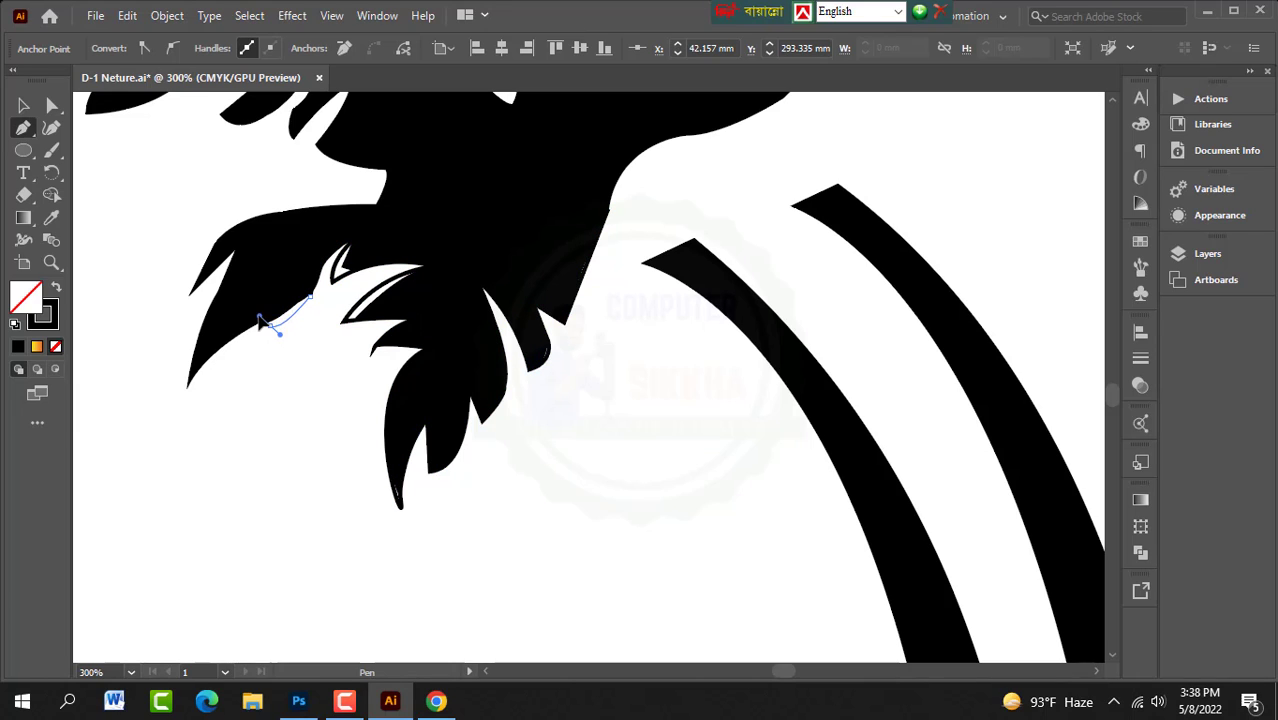
drag(265, 345, 265, 345)
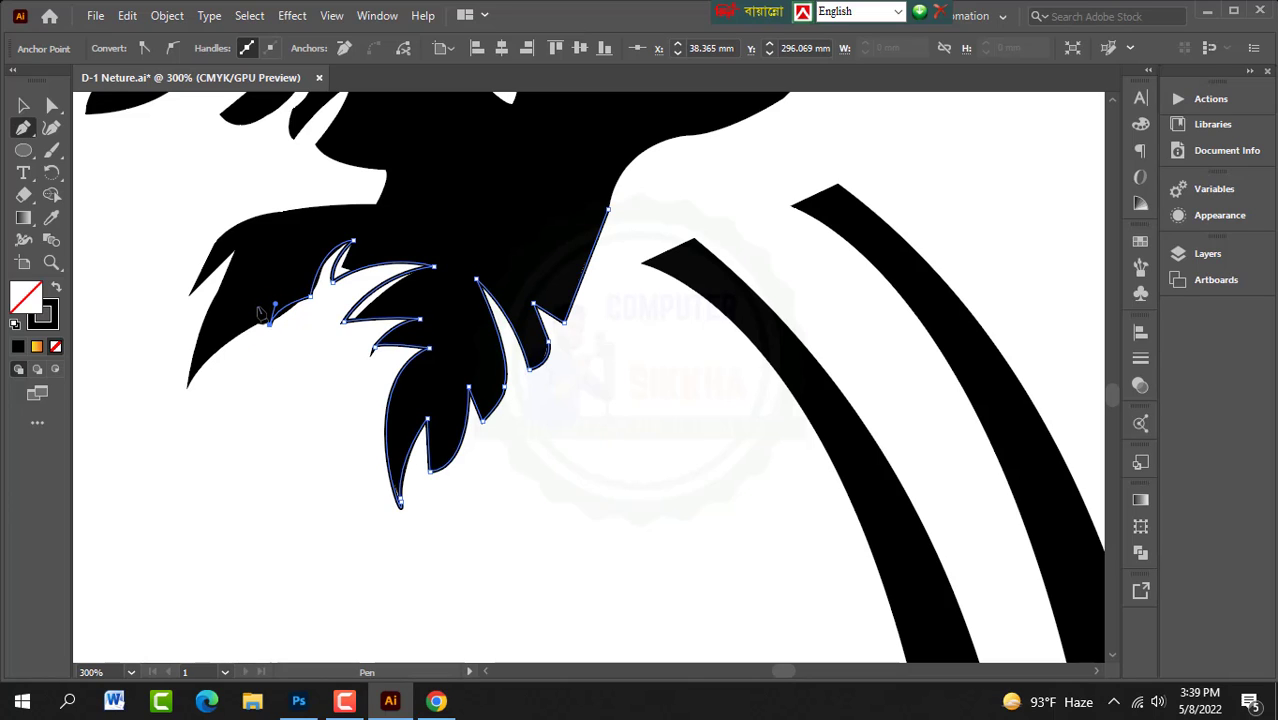
click(261, 313)
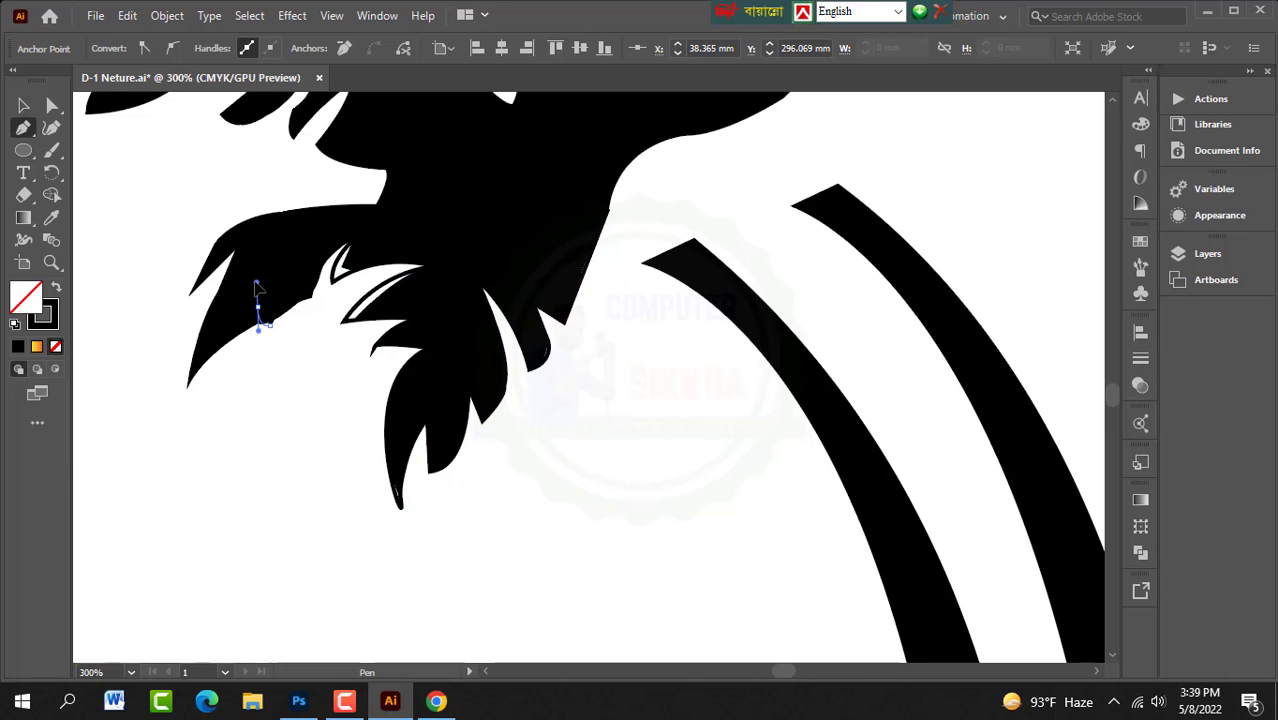
drag(257, 287, 243, 291)
click(256, 309)
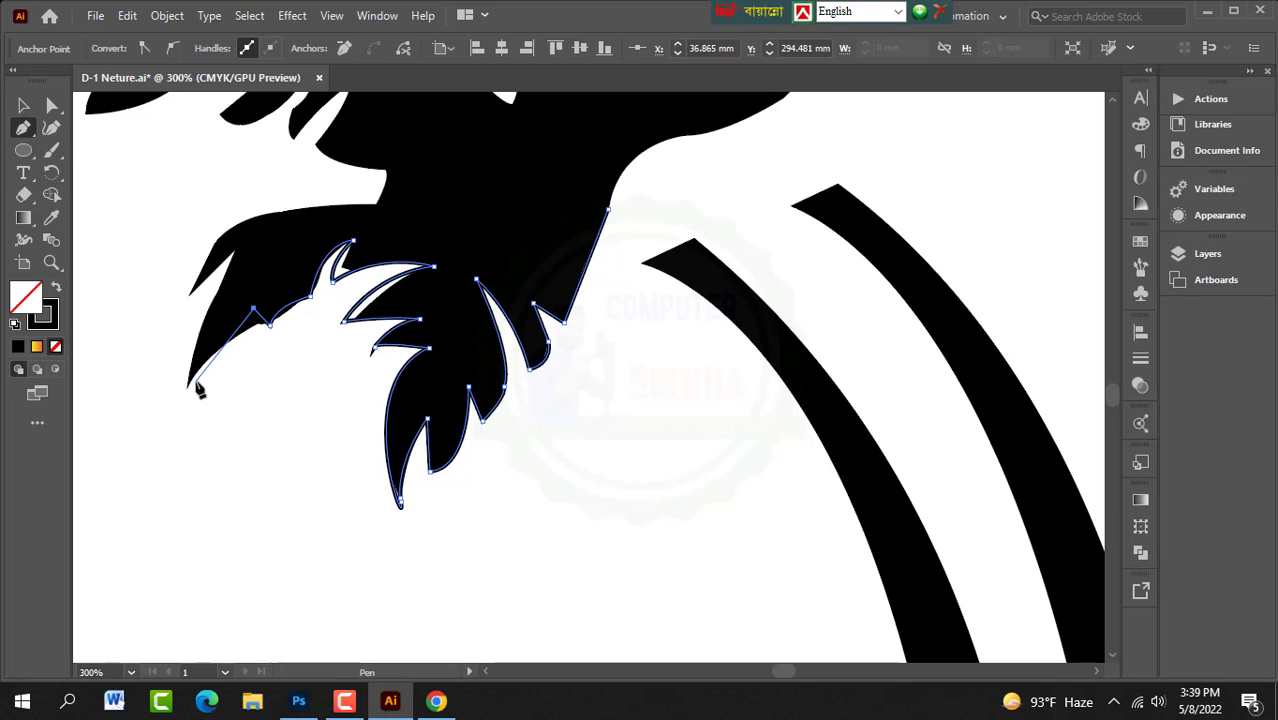
Step: Outline the left frond's long lower tip and curve its outer edge up into the notch between the two tips
drag(186, 397, 193, 440)
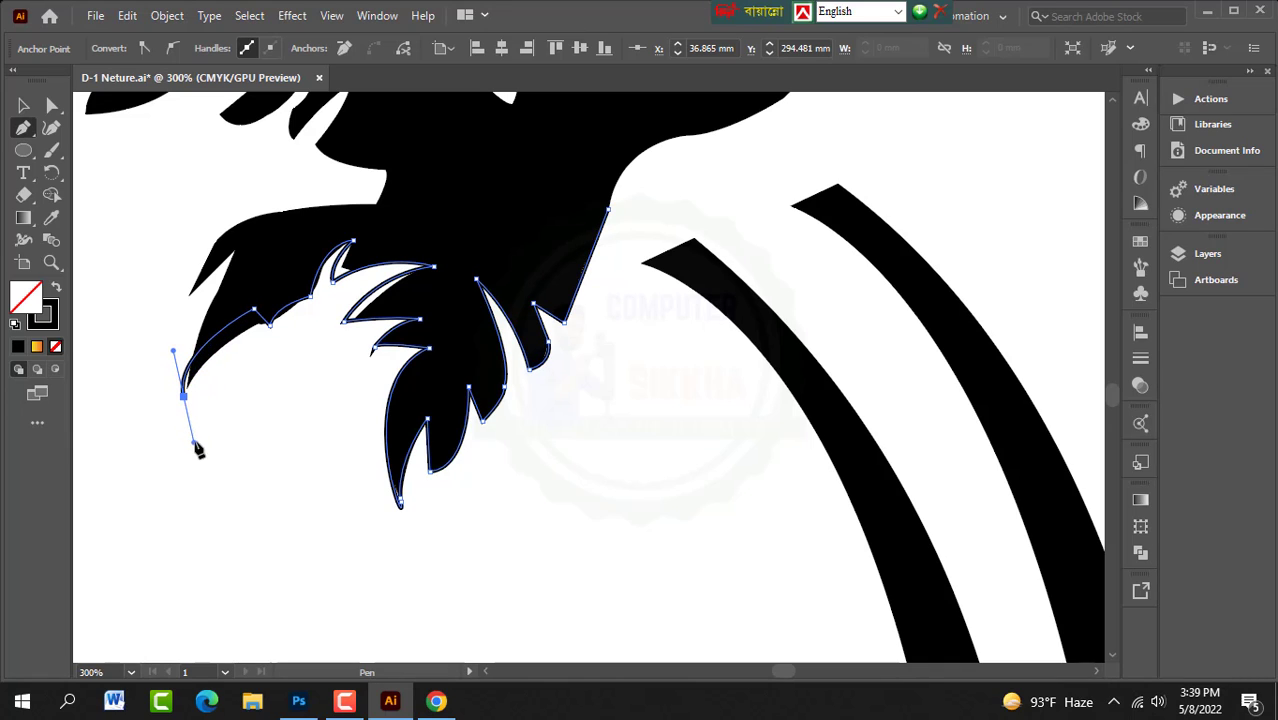
click(184, 397)
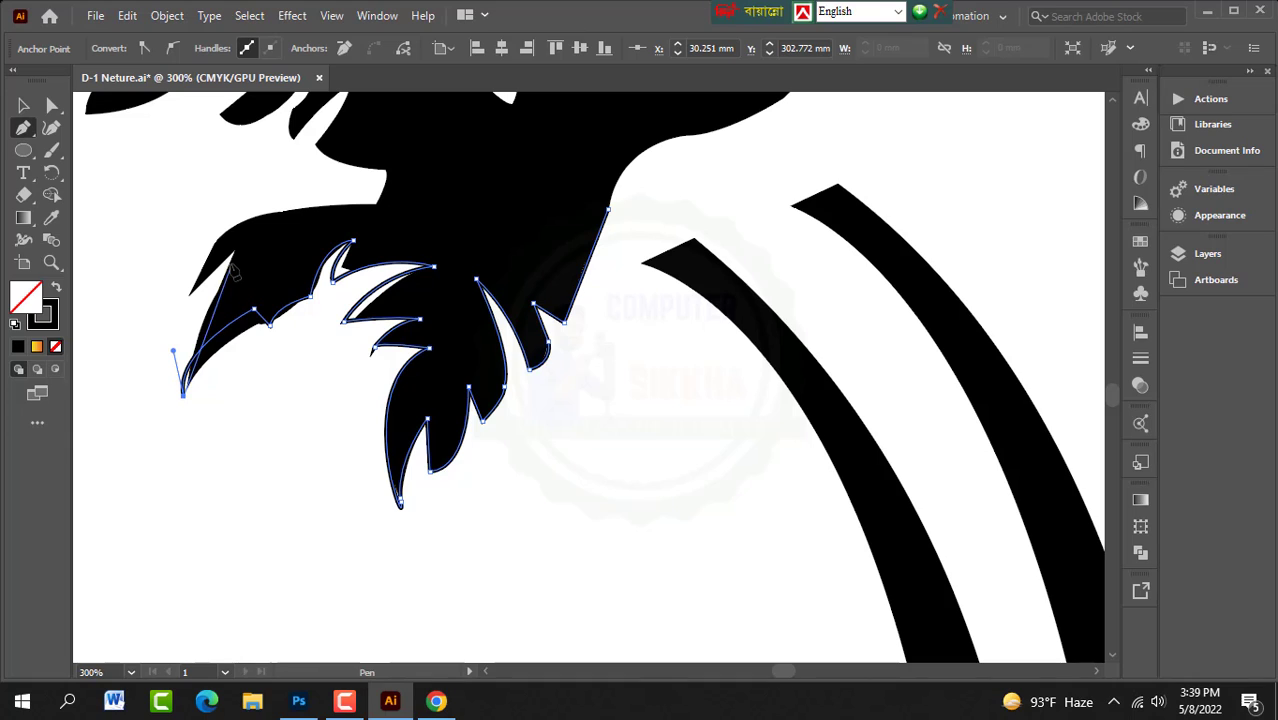
drag(231, 262, 320, 147)
click(231, 260)
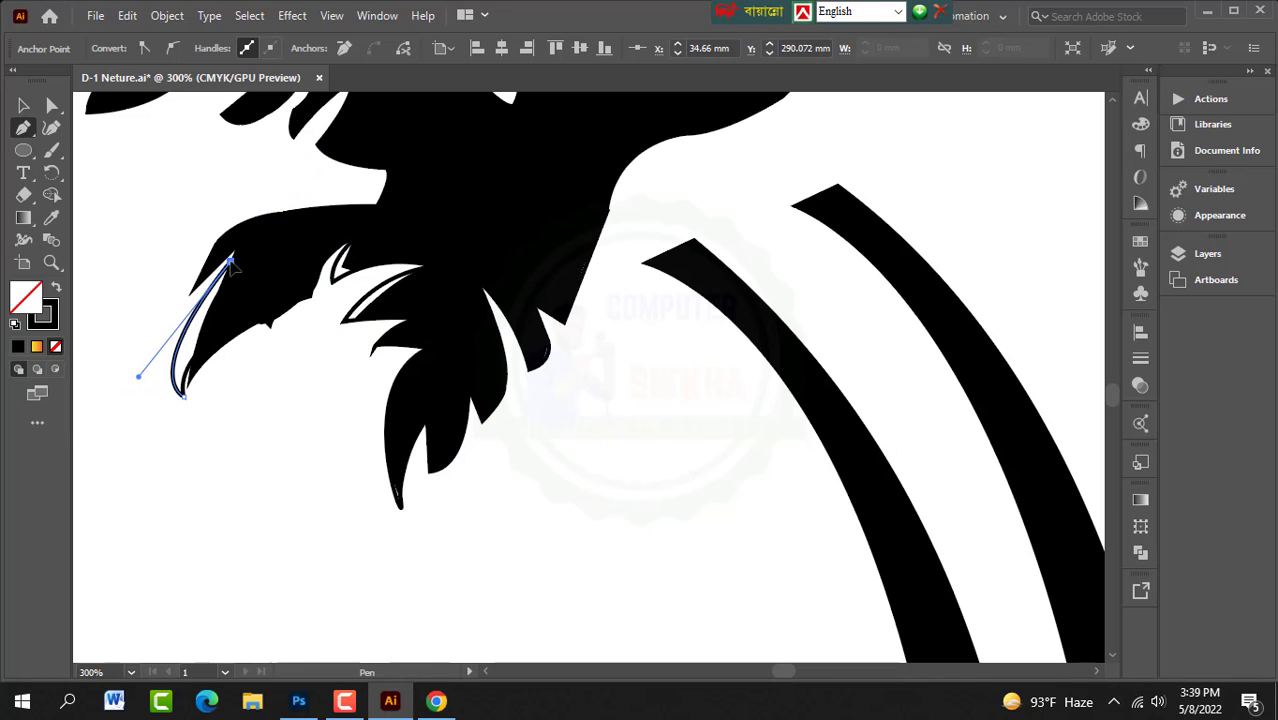
Step: Outline the left frond's upper tip and curve its top edge back to the crown
click(172, 291)
drag(136, 320, 142, 335)
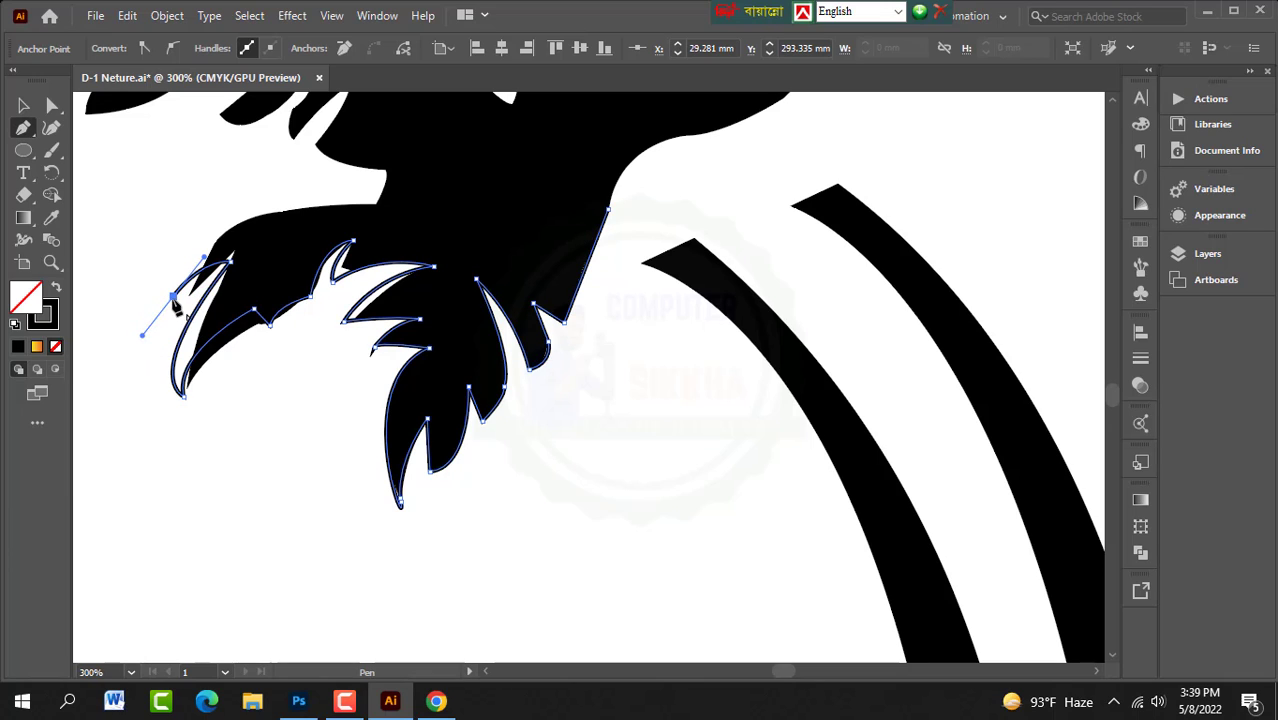
click(172, 291)
drag(273, 213, 393, 214)
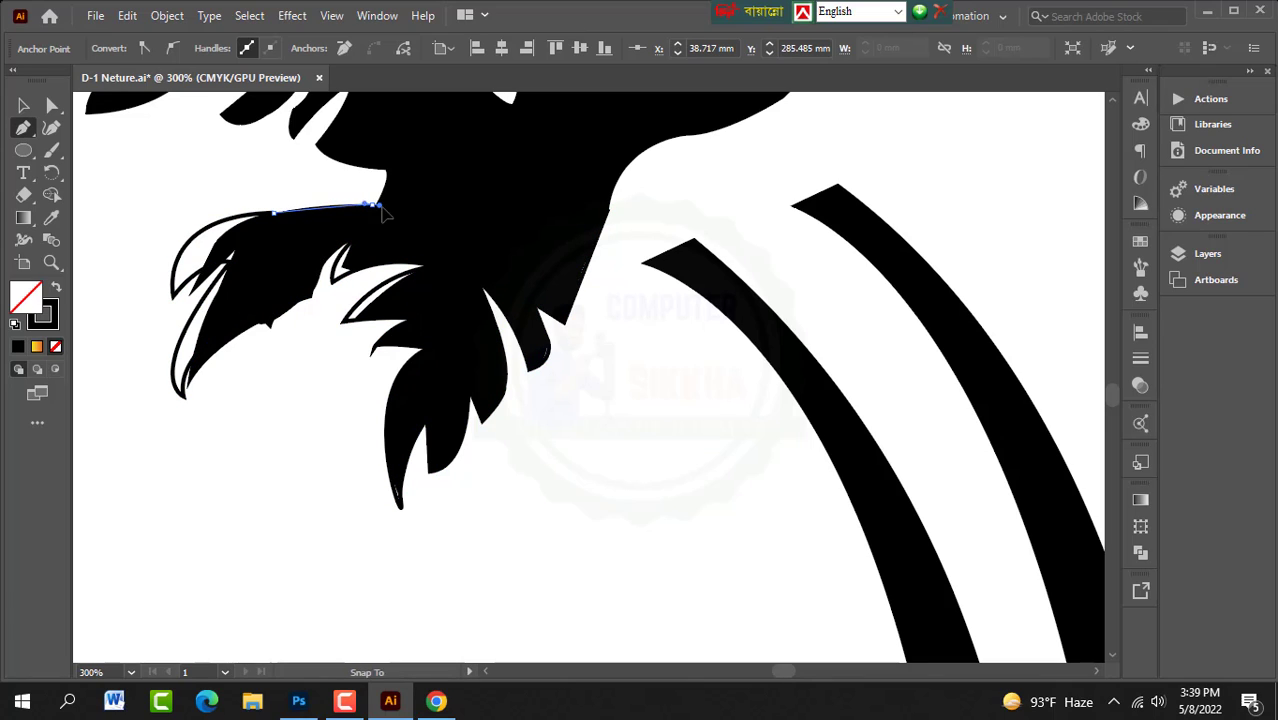
drag(372, 205, 426, 218)
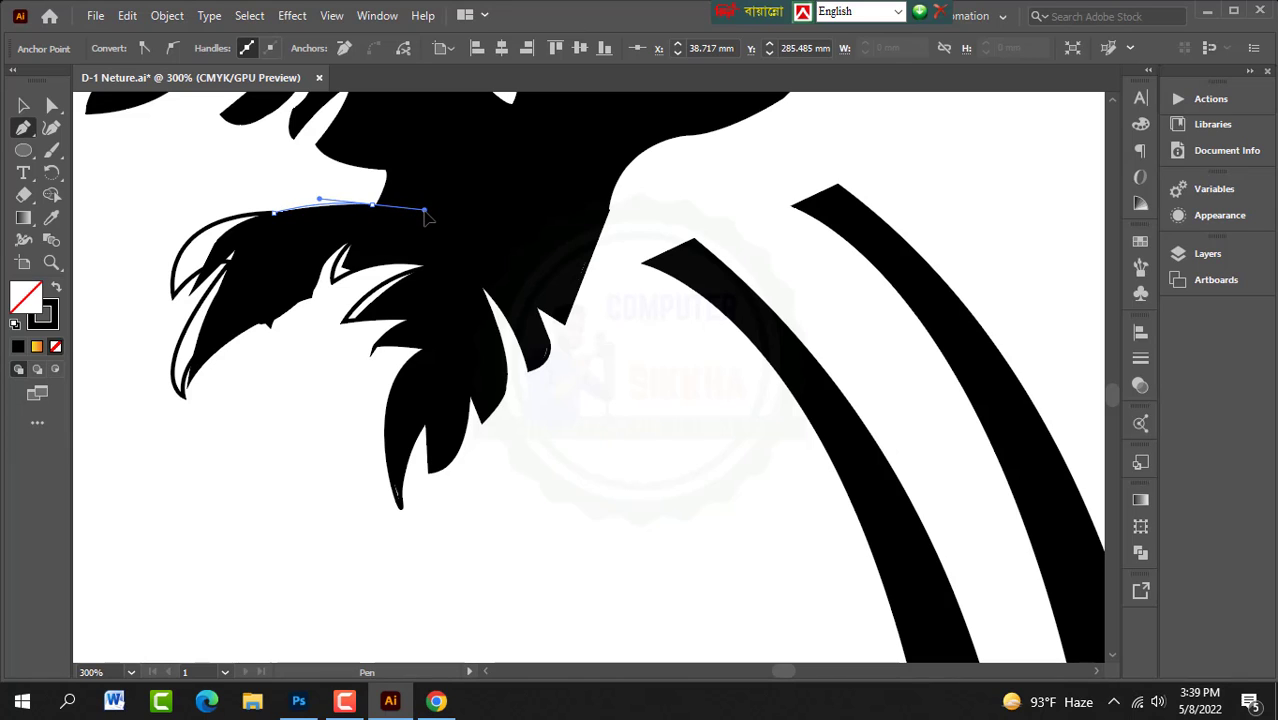
click(374, 206)
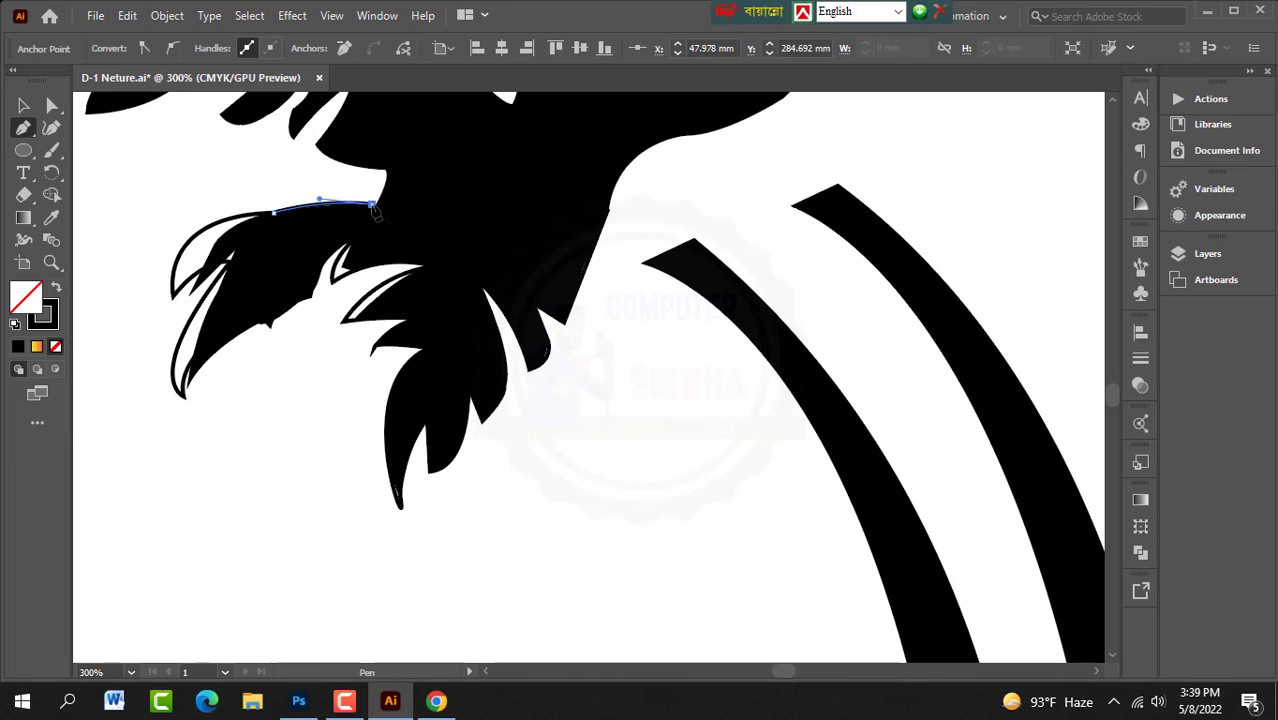
Step: Trace the rounded gap above the left frond, the first leaflet tip over it and the deep notch behind that tip
drag(388, 172, 377, 154)
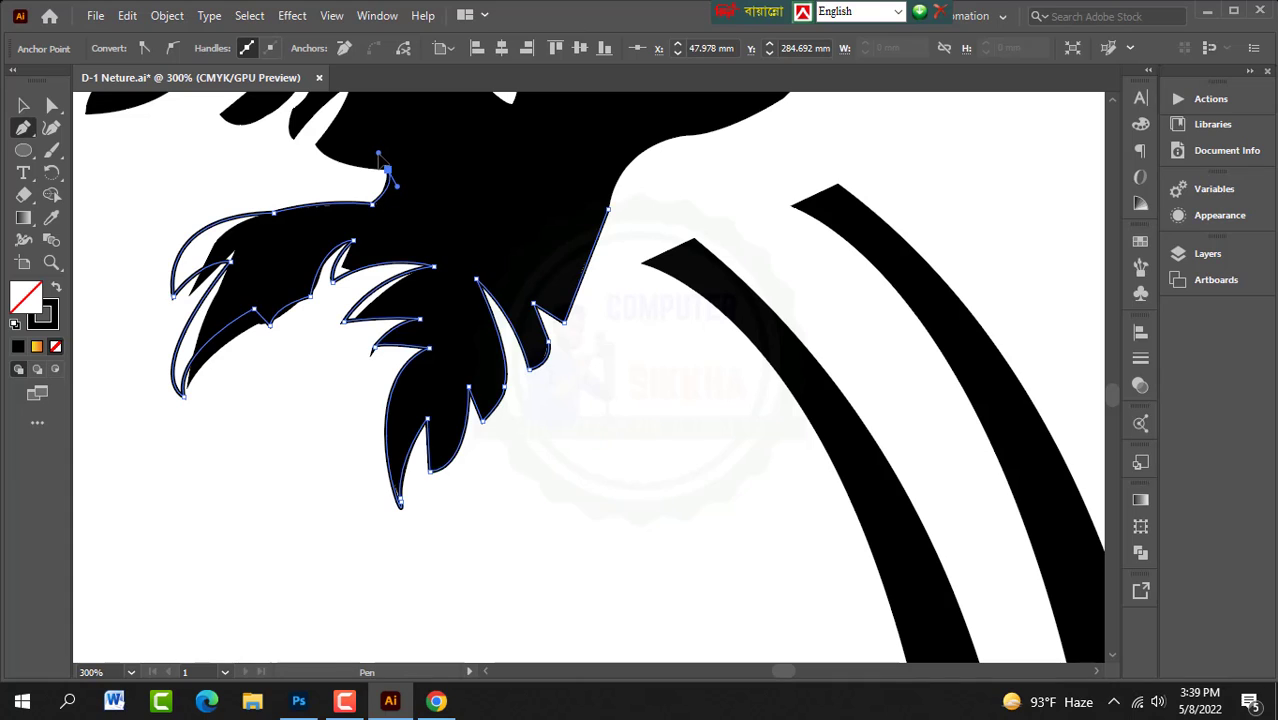
click(388, 172)
drag(314, 142, 325, 210)
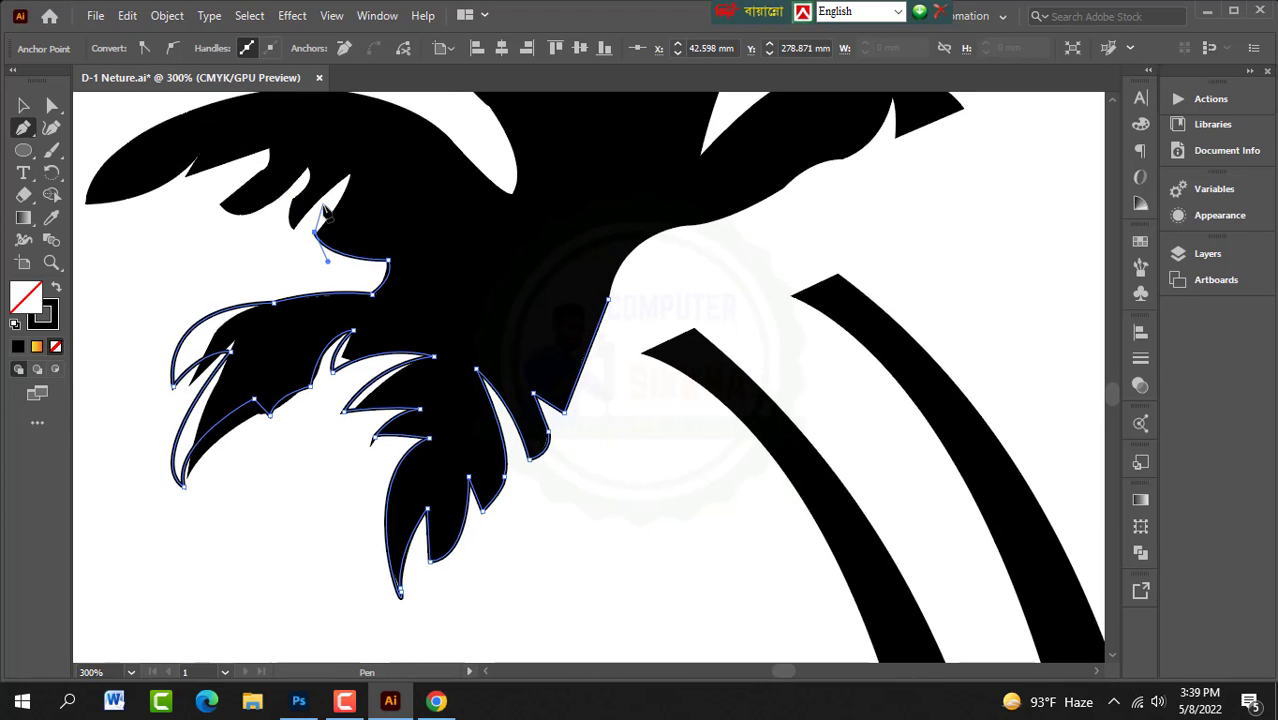
drag(349, 152, 338, 113)
click(349, 152)
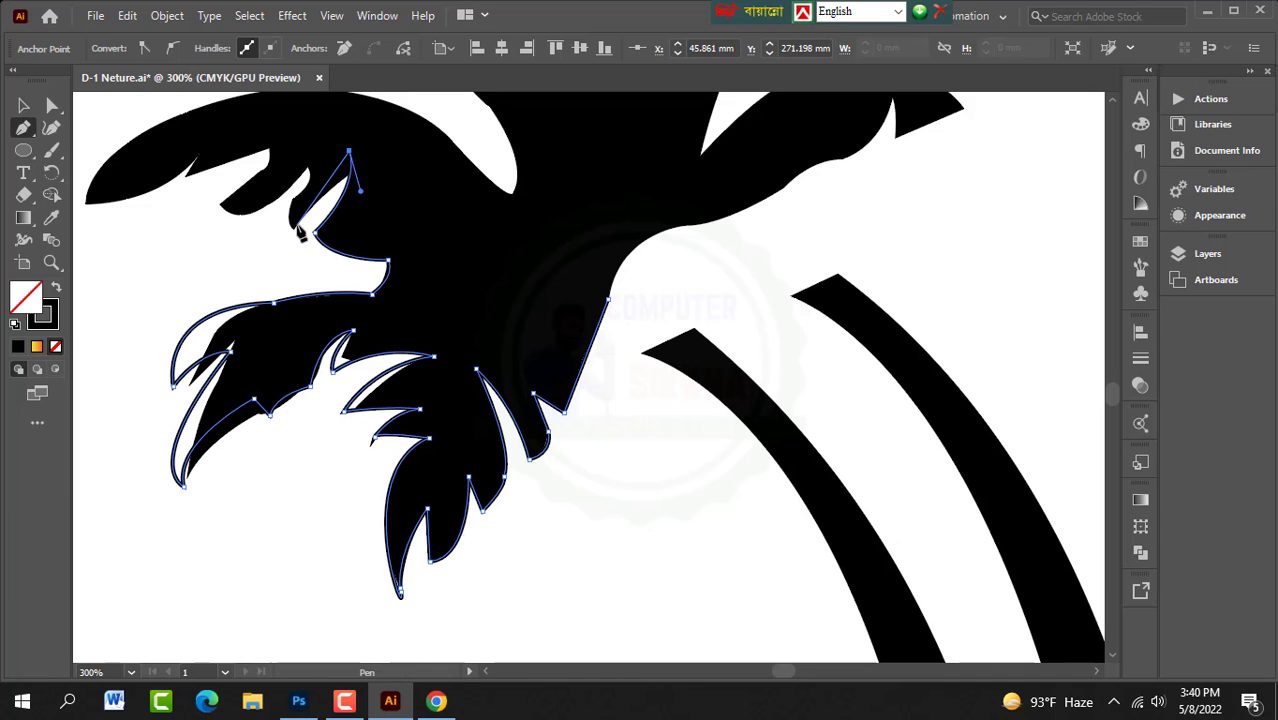
Step: Outline the narrow leaflet and the wider leaflet hanging beneath the upper left frond, ending in the notch after them
drag(296, 225, 287, 252)
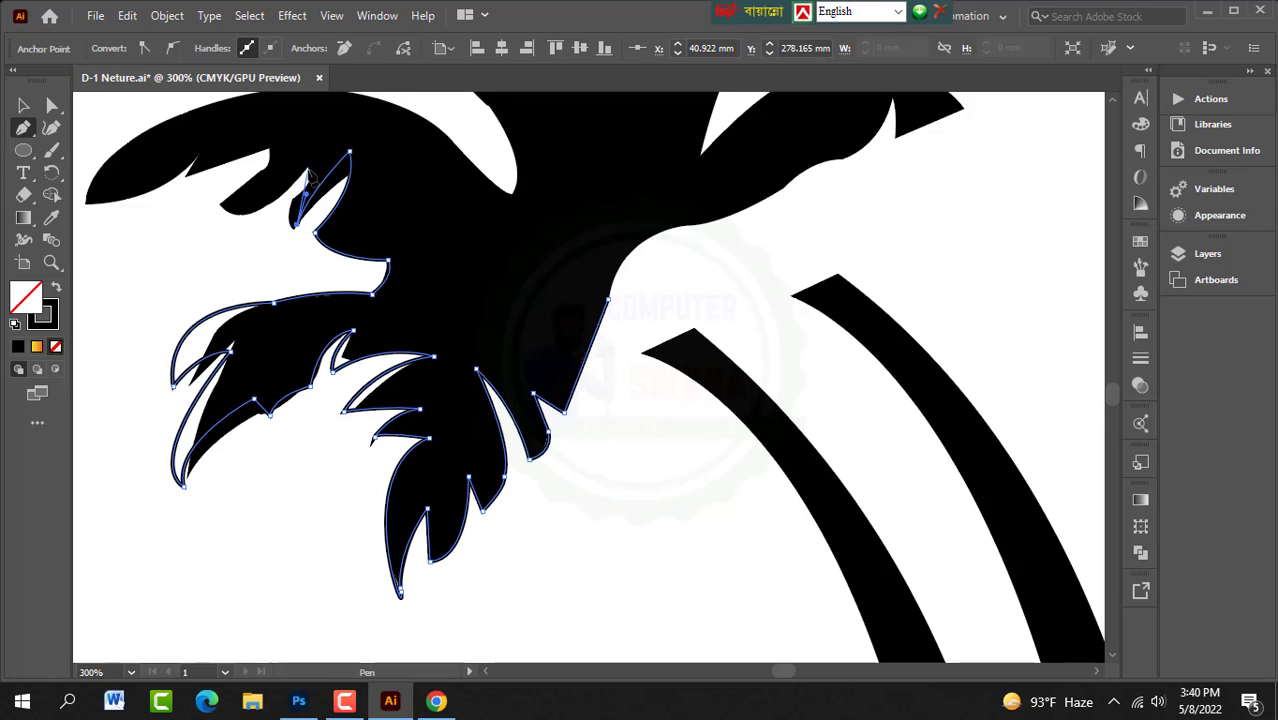
drag(297, 177, 330, 161)
click(305, 170)
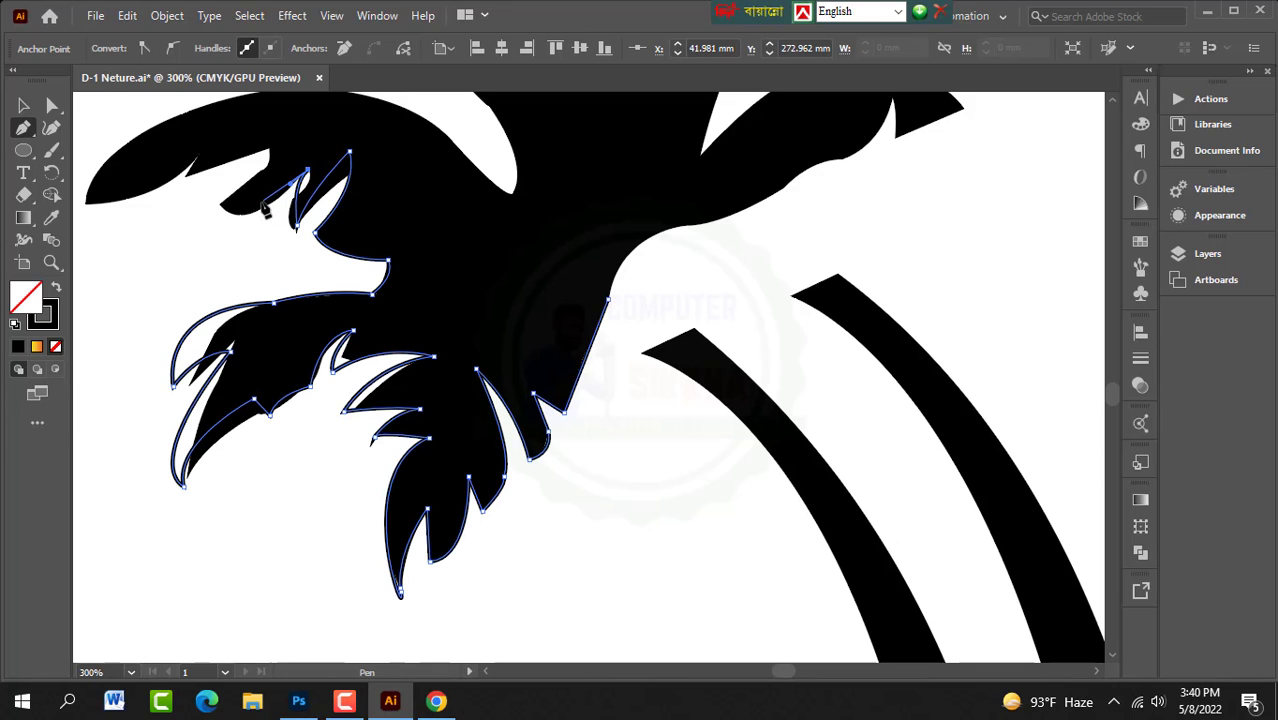
drag(219, 205, 252, 133)
click(220, 206)
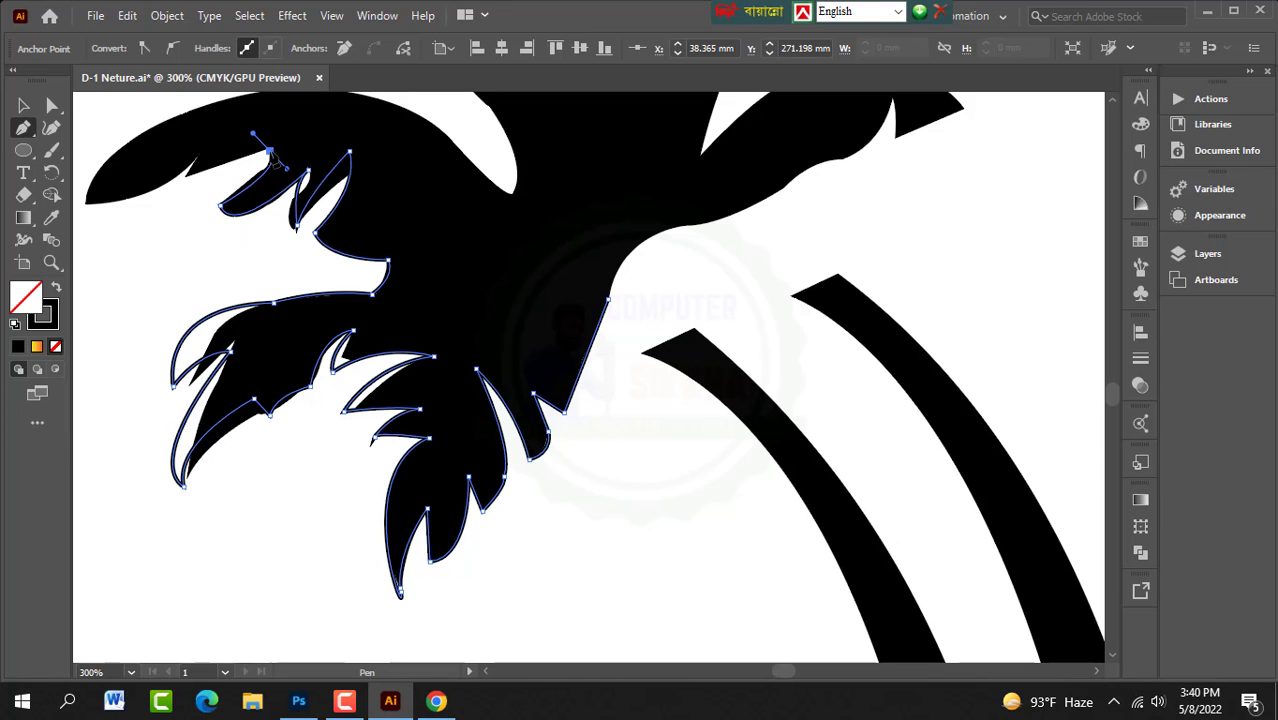
click(270, 152)
Step: Trace the small pointed spur on the upper left frond's underside and the short notch beside it
drag(186, 176, 144, 202)
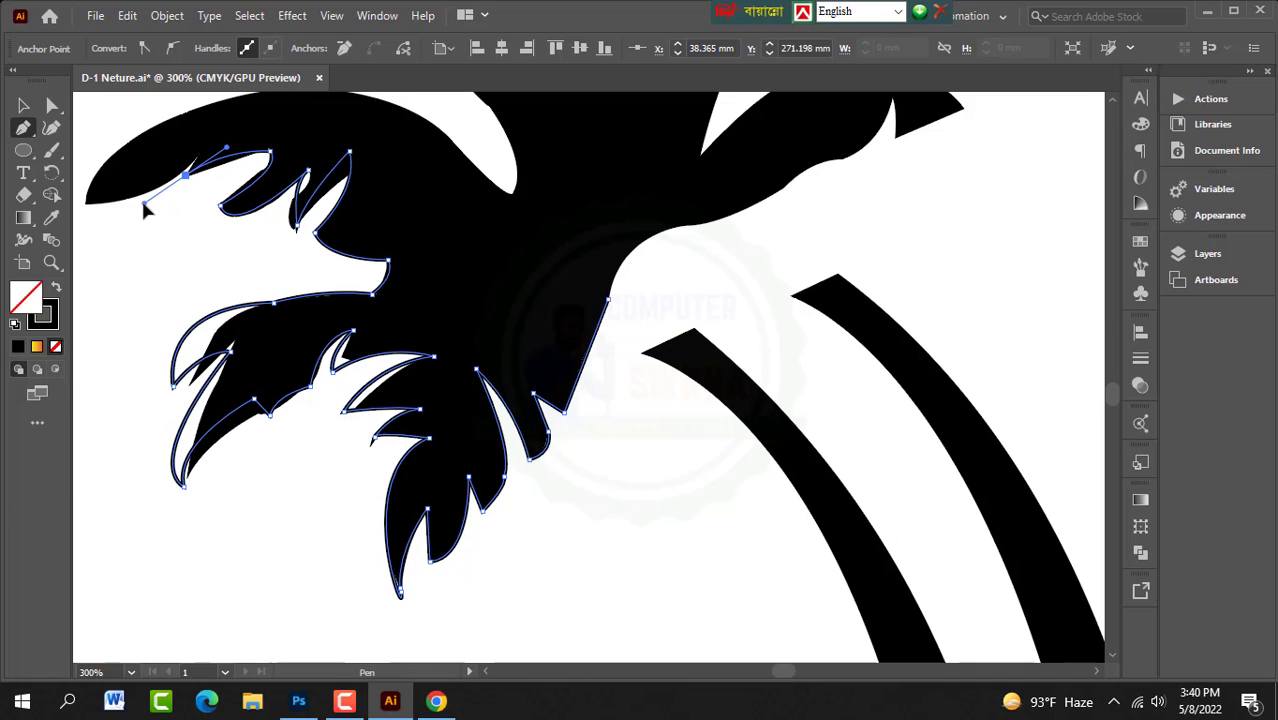
click(186, 175)
drag(197, 158, 199, 160)
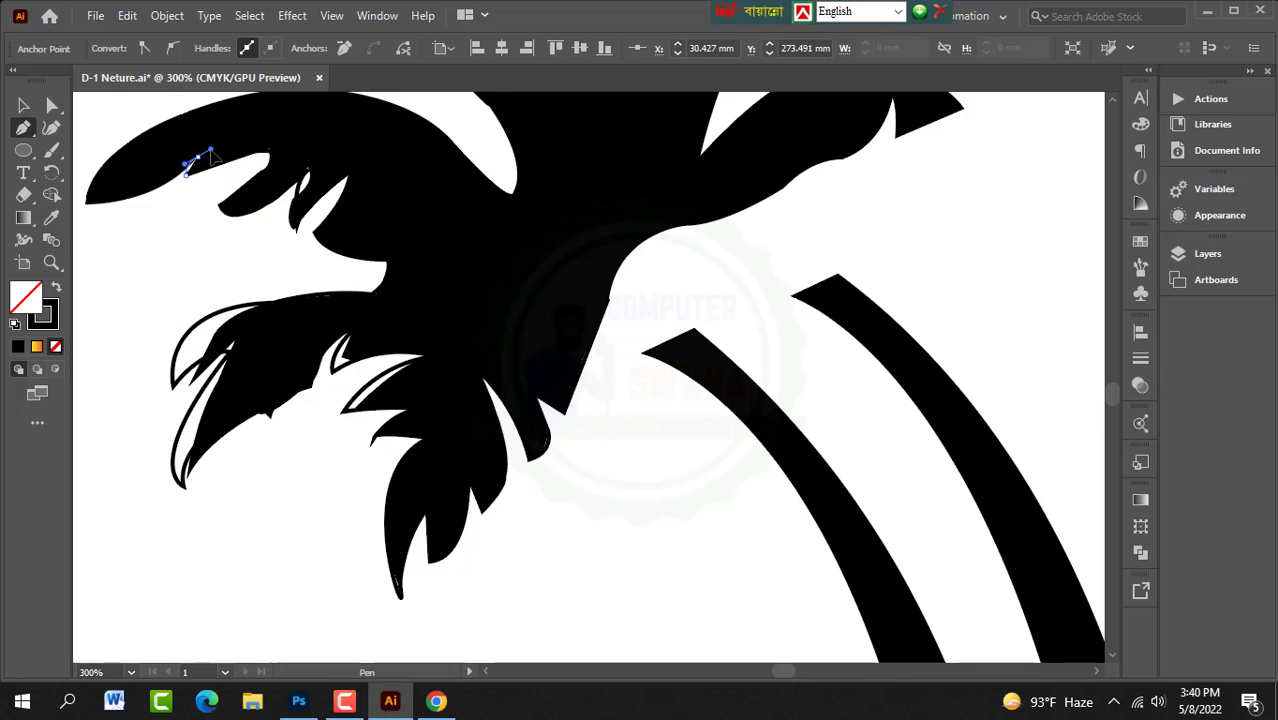
drag(212, 149, 211, 149)
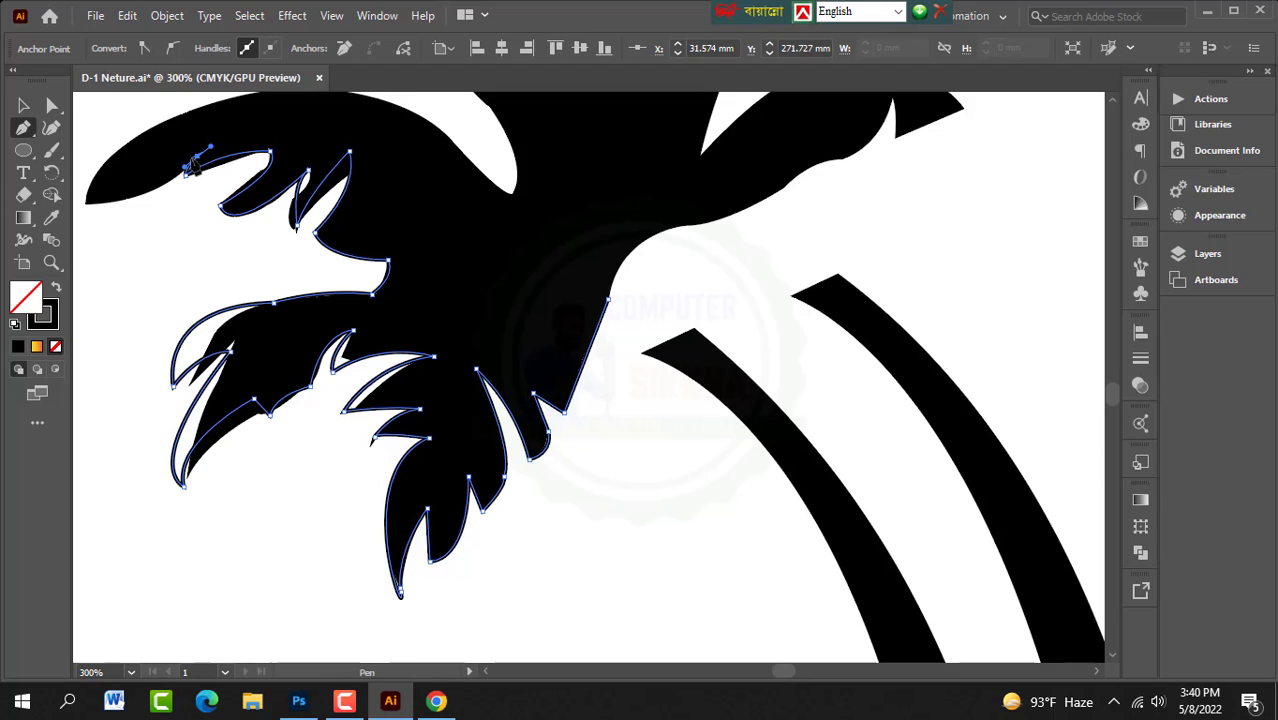
click(199, 160)
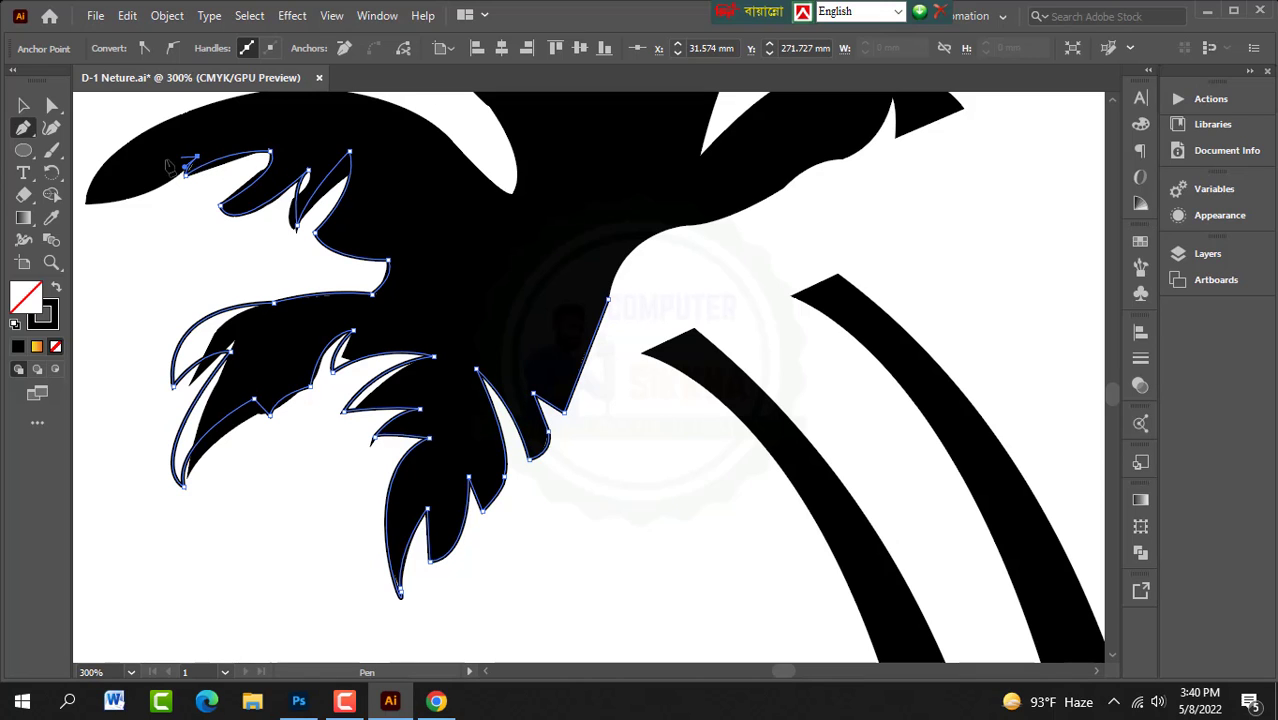
Step: Trace the upper left frond's outer tip and carry a long arc over its top edge towards the crown
click(85, 202)
drag(84, 210, 416, 206)
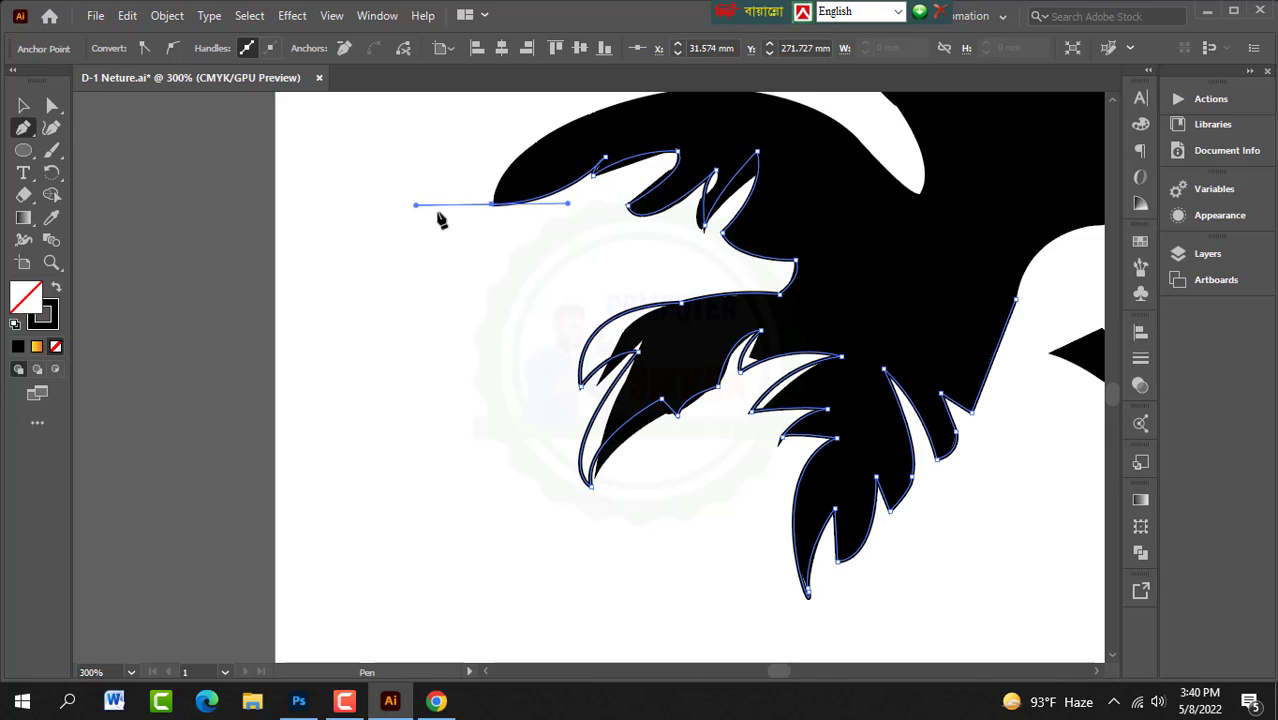
click(493, 205)
scroll(500, 213, up, 3)
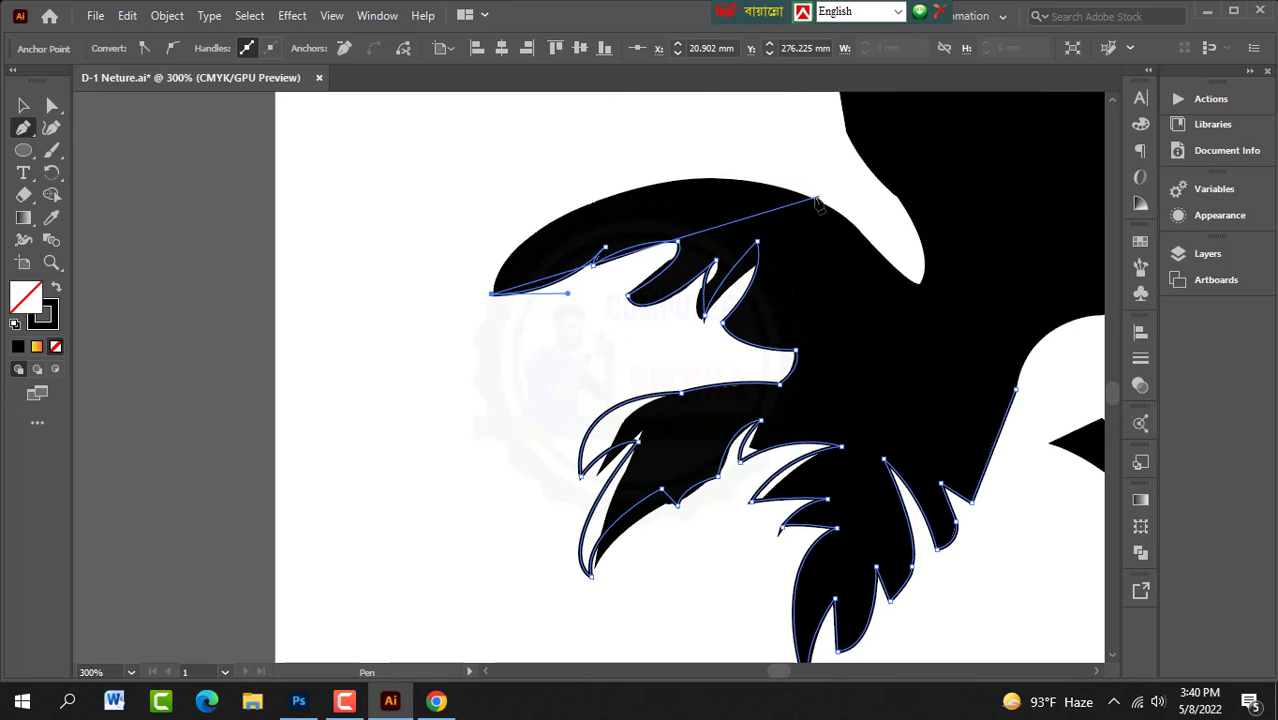
drag(810, 198, 1055, 300)
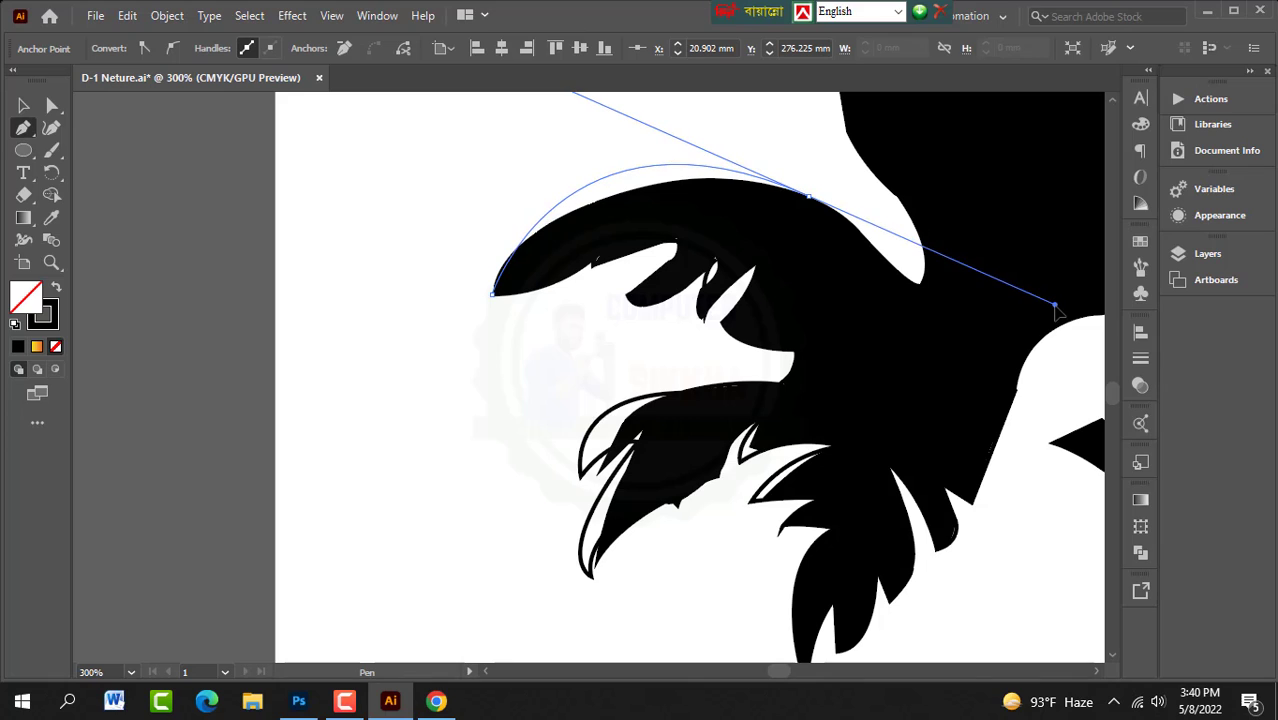
click(809, 197)
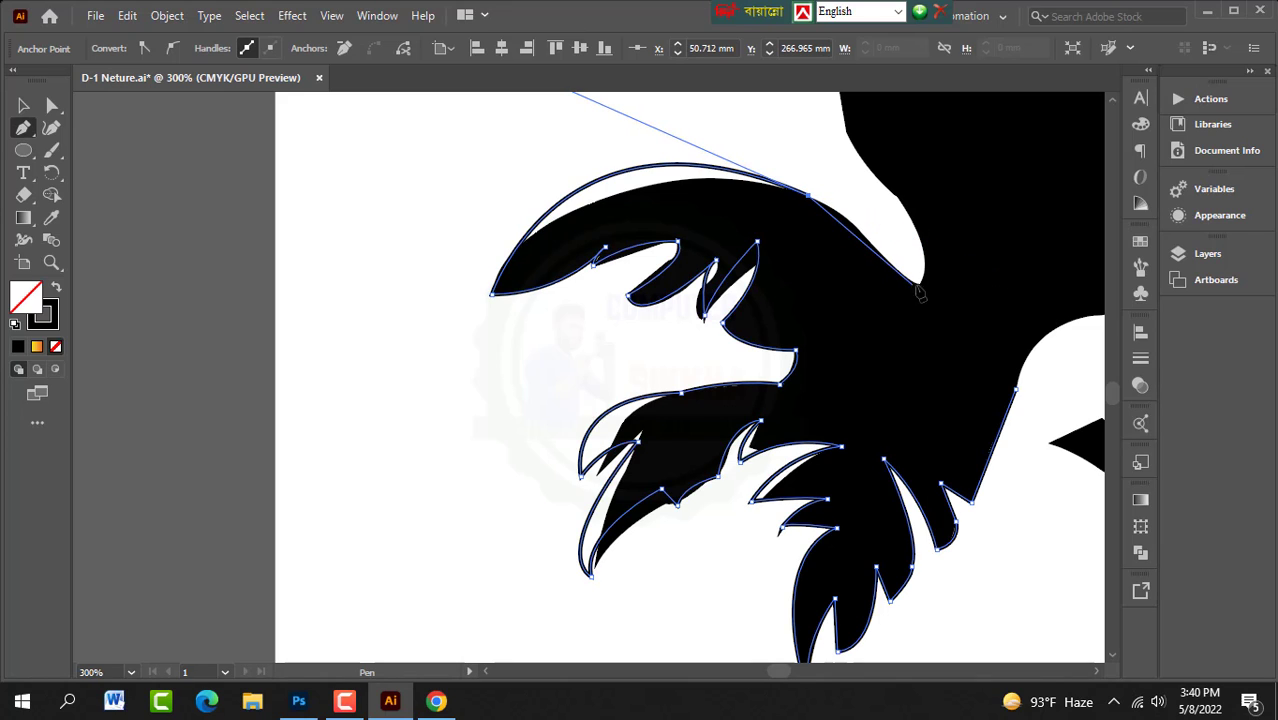
Step: Curve the frond's top edge down into the notch beside the crown, ending on a corner anchor
drag(921, 291, 969, 352)
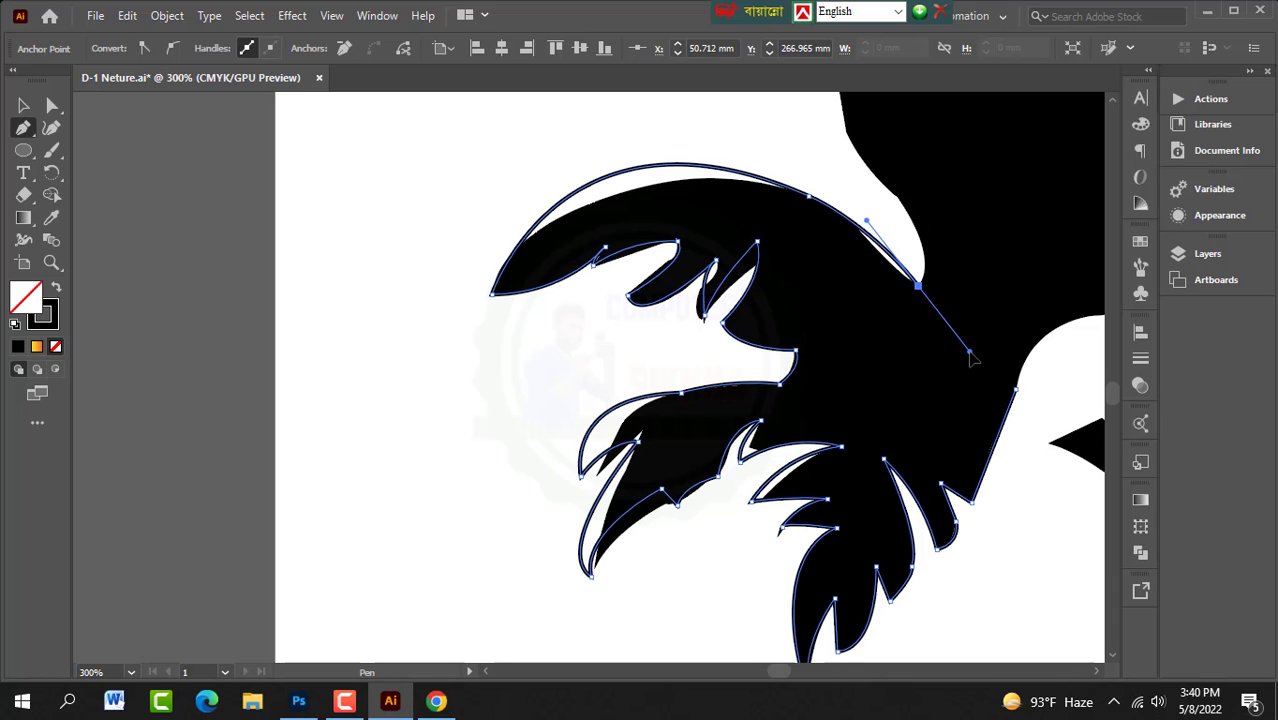
scroll(926, 330, up, 2)
click(920, 334)
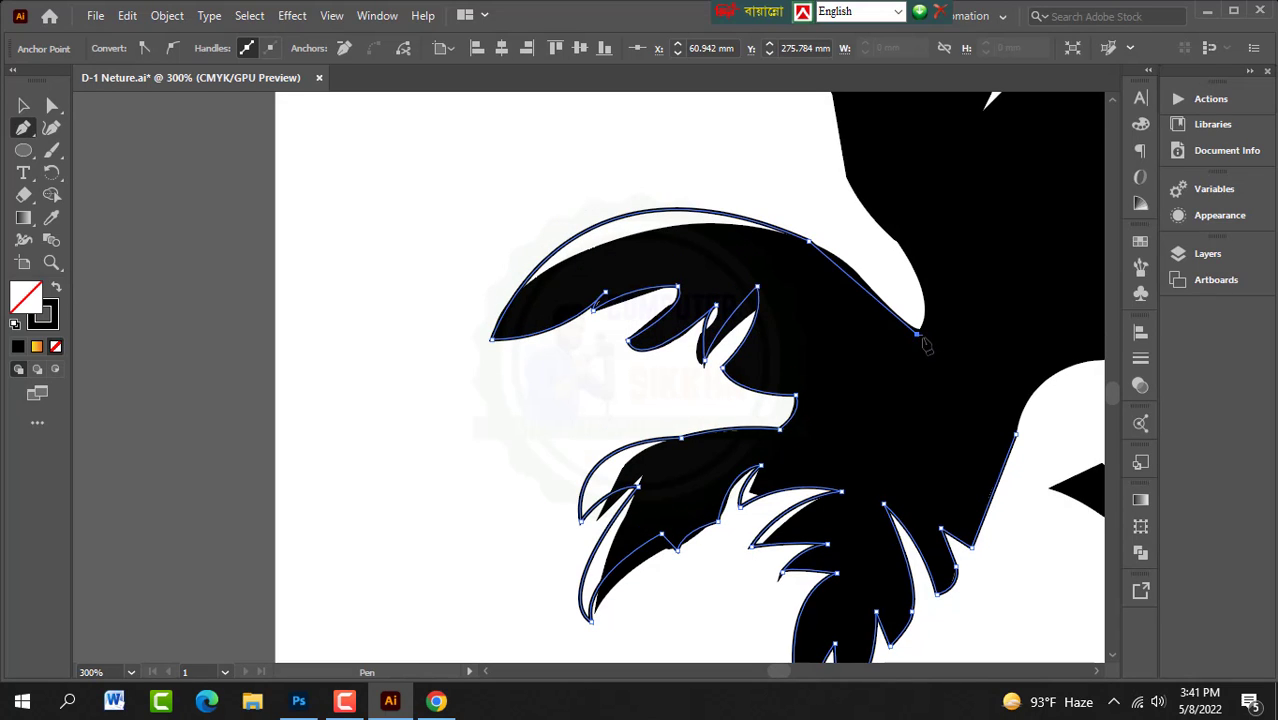
scroll(910, 365, up, 2)
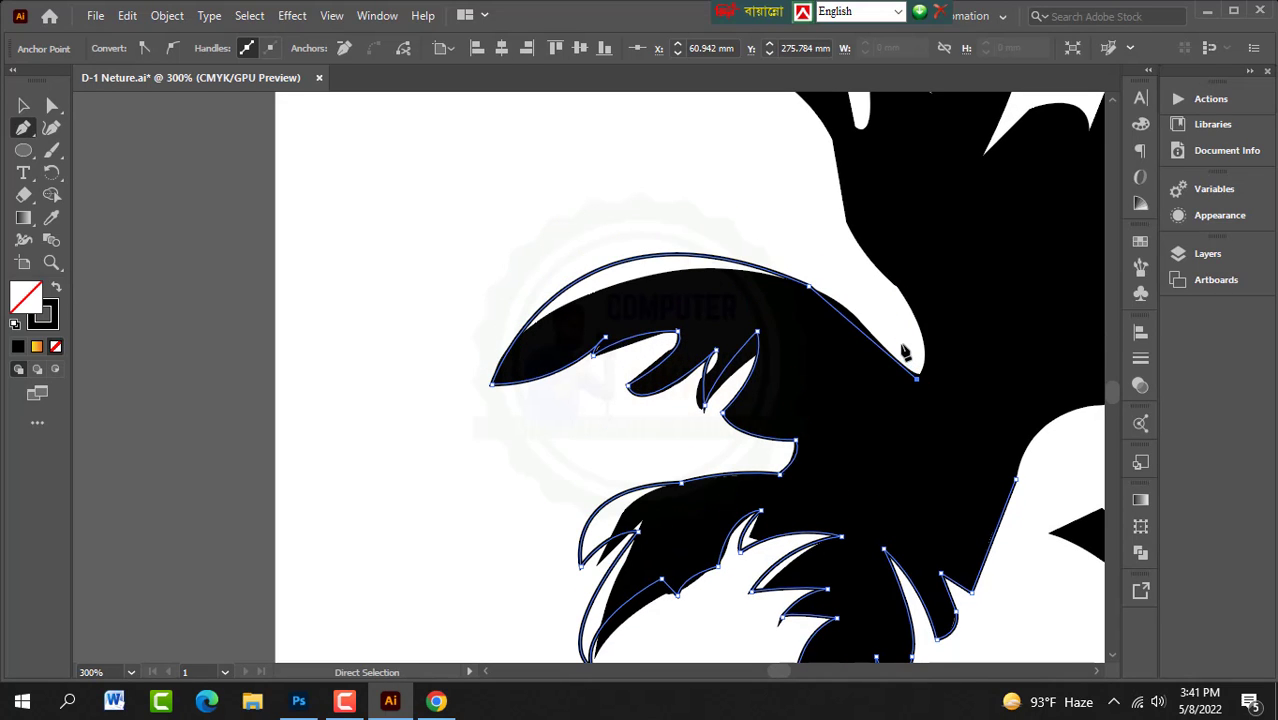
ctrl+click(1007, 462)
ctrl+click(916, 378)
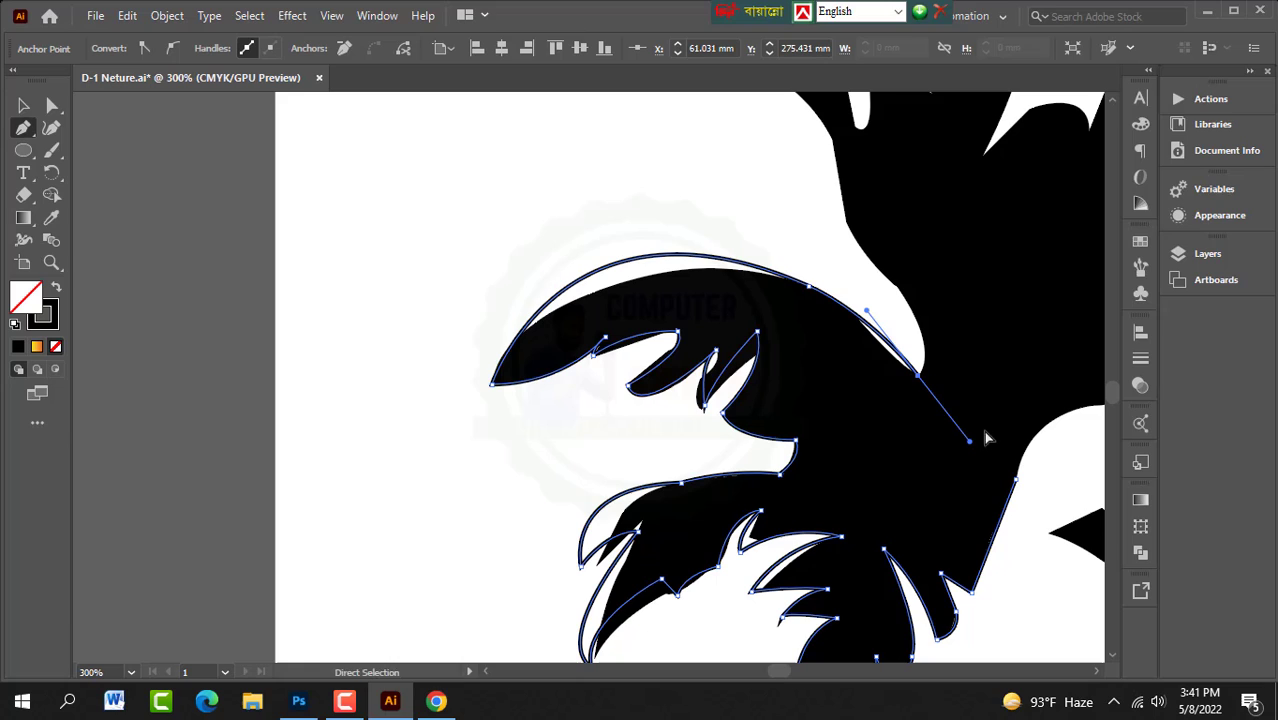
click(917, 378)
Step: Trace the crown's left edge up from the notch and curve along the next upper frond's underside to its tip
scroll(925, 345, up, 2)
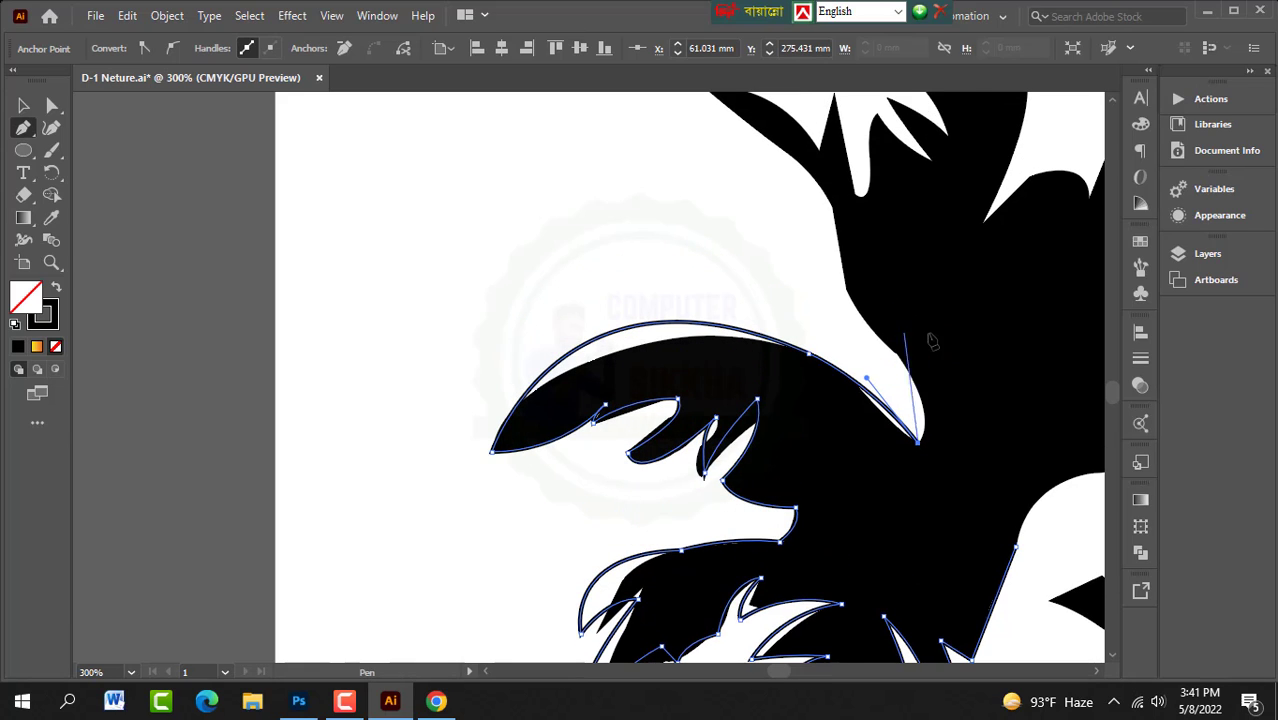
drag(885, 342, 818, 270)
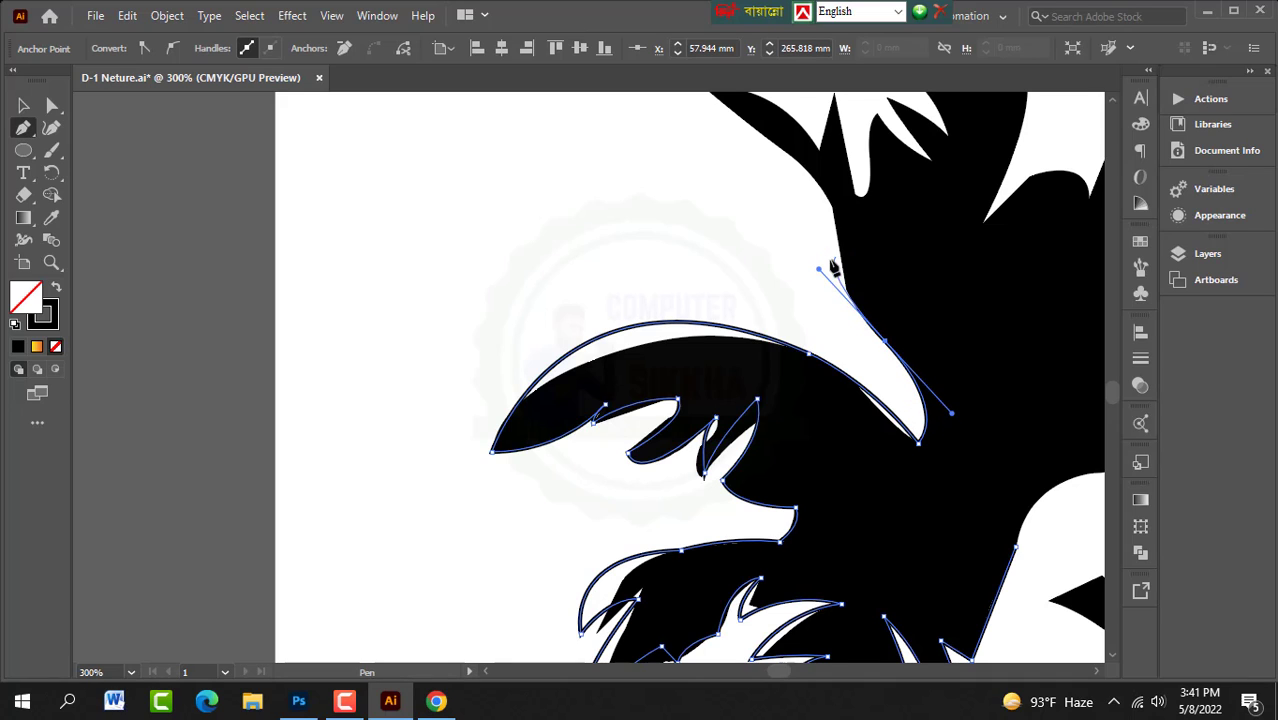
click(834, 205)
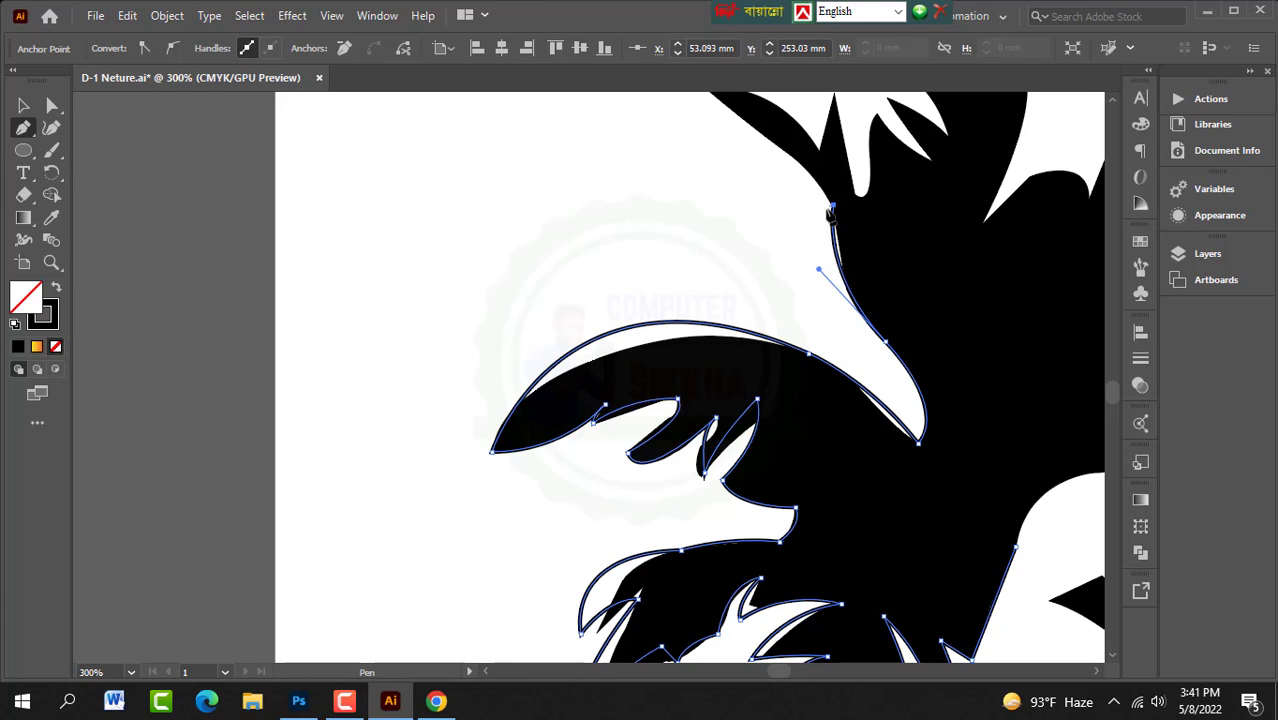
scroll(834, 210, up, 3)
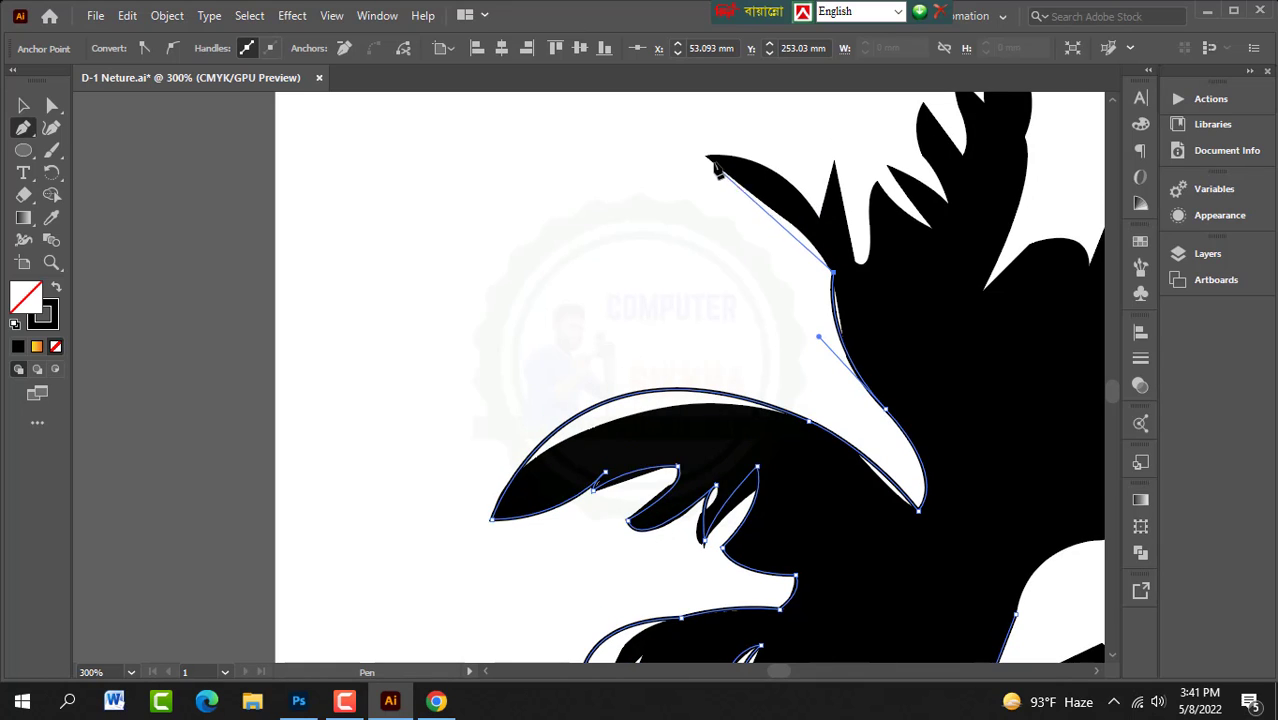
drag(706, 158, 628, 115)
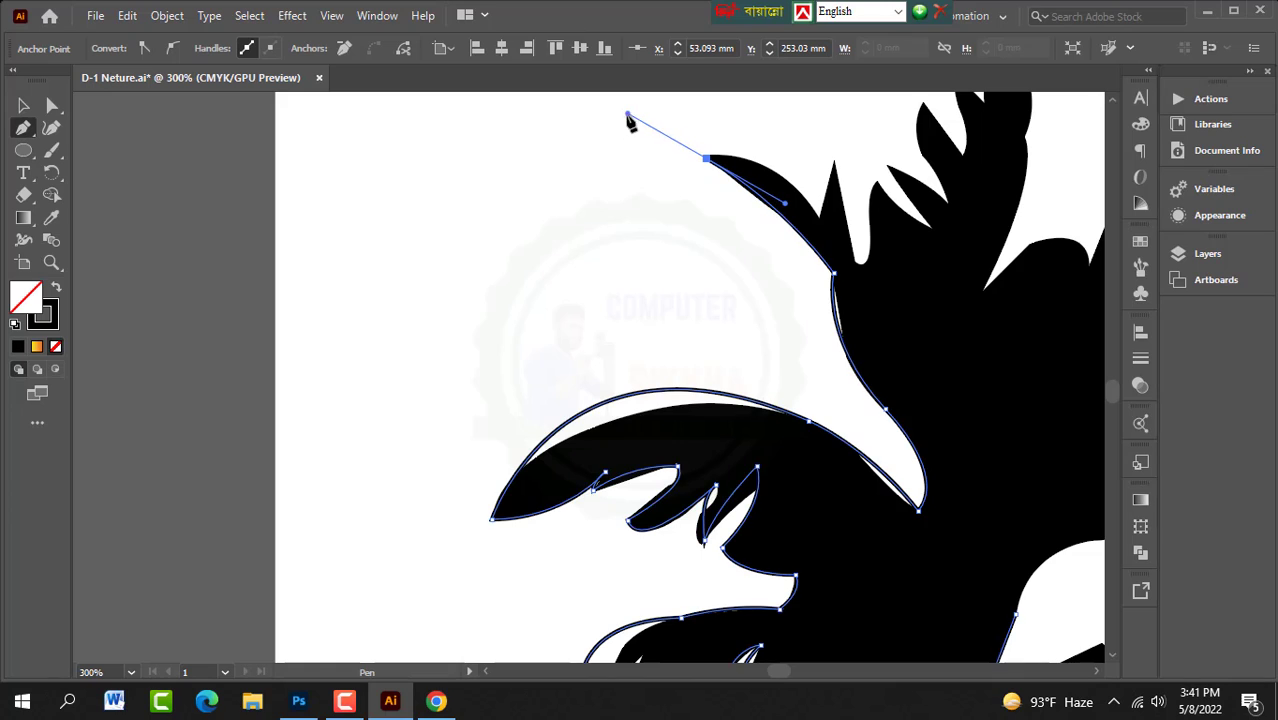
Step: Trace the upper left frond's top edge from its tip to the notch, and the pointed leaflet's near side up to its tip
click(706, 158)
mouse_move(819, 199)
mouse_down()
mouse_move(873, 292)
mouse_move(870, 265)
mouse_up()
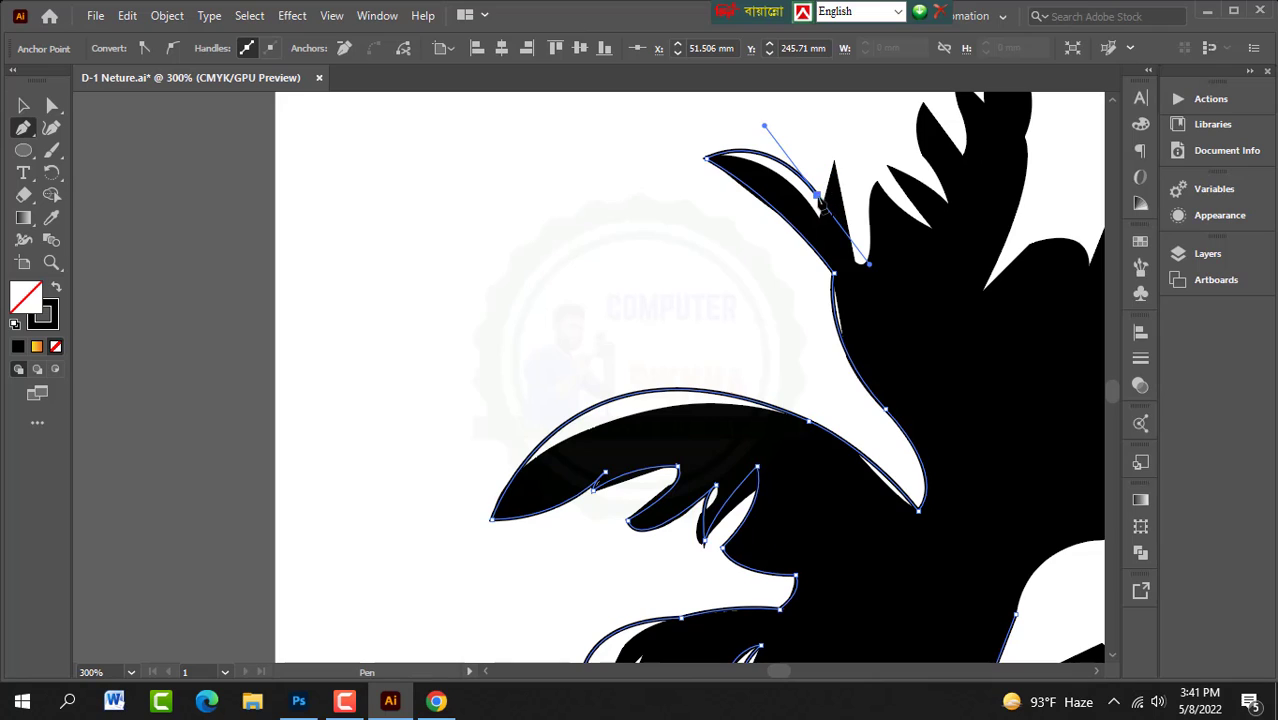
click(826, 196)
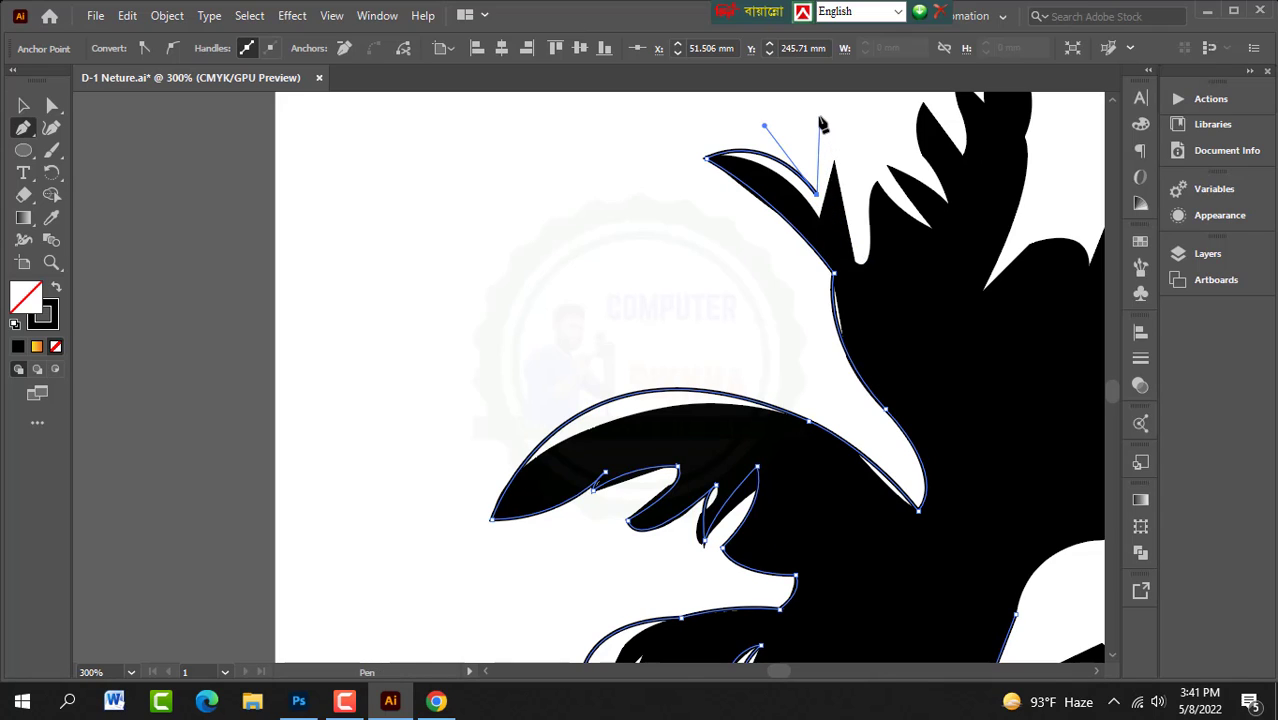
drag(819, 118, 801, 316)
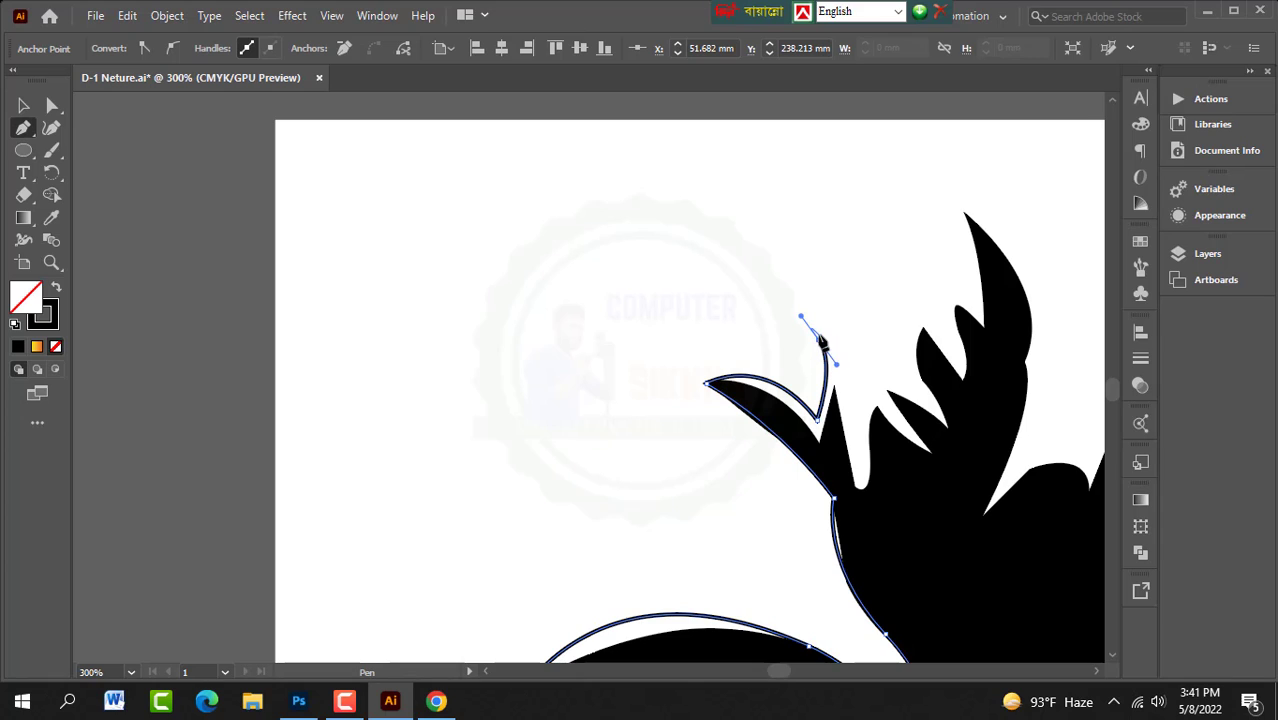
scroll(866, 395, down, 2)
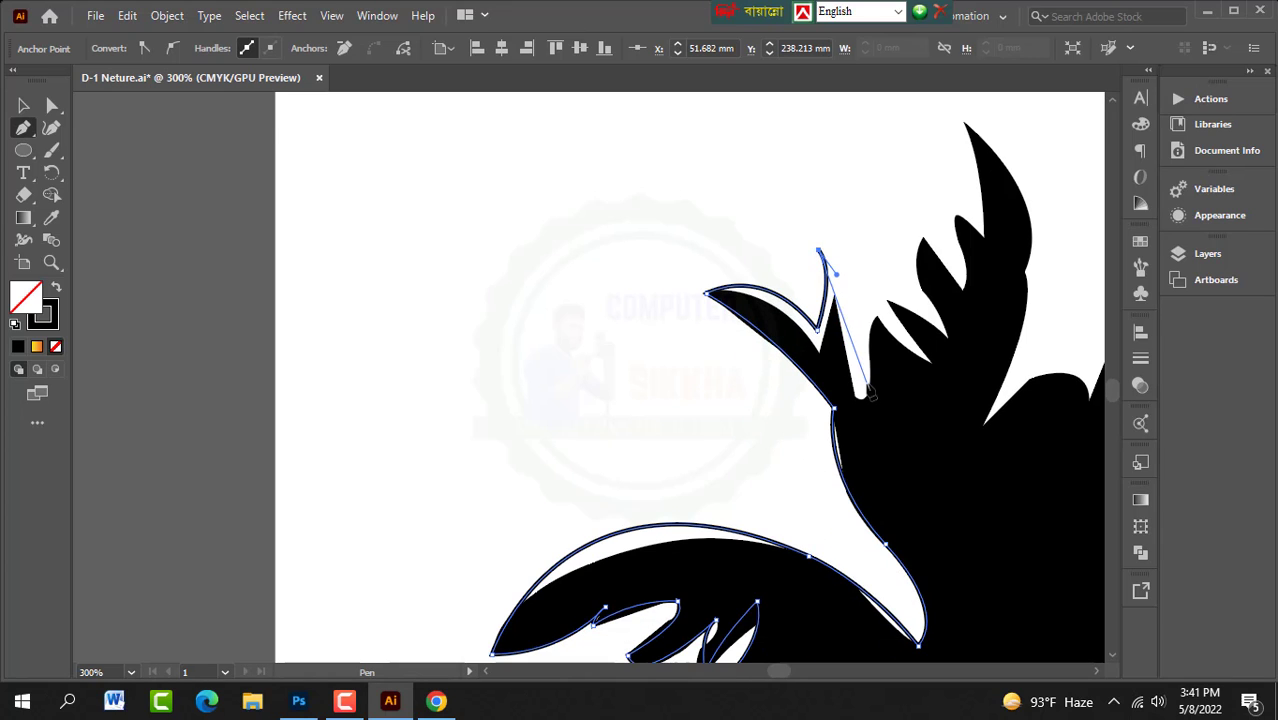
Step: Trace the pointed leaflet's far side down around the narrow notch and up to the neighbouring rounded leaflet's tip
drag(860, 390, 867, 507)
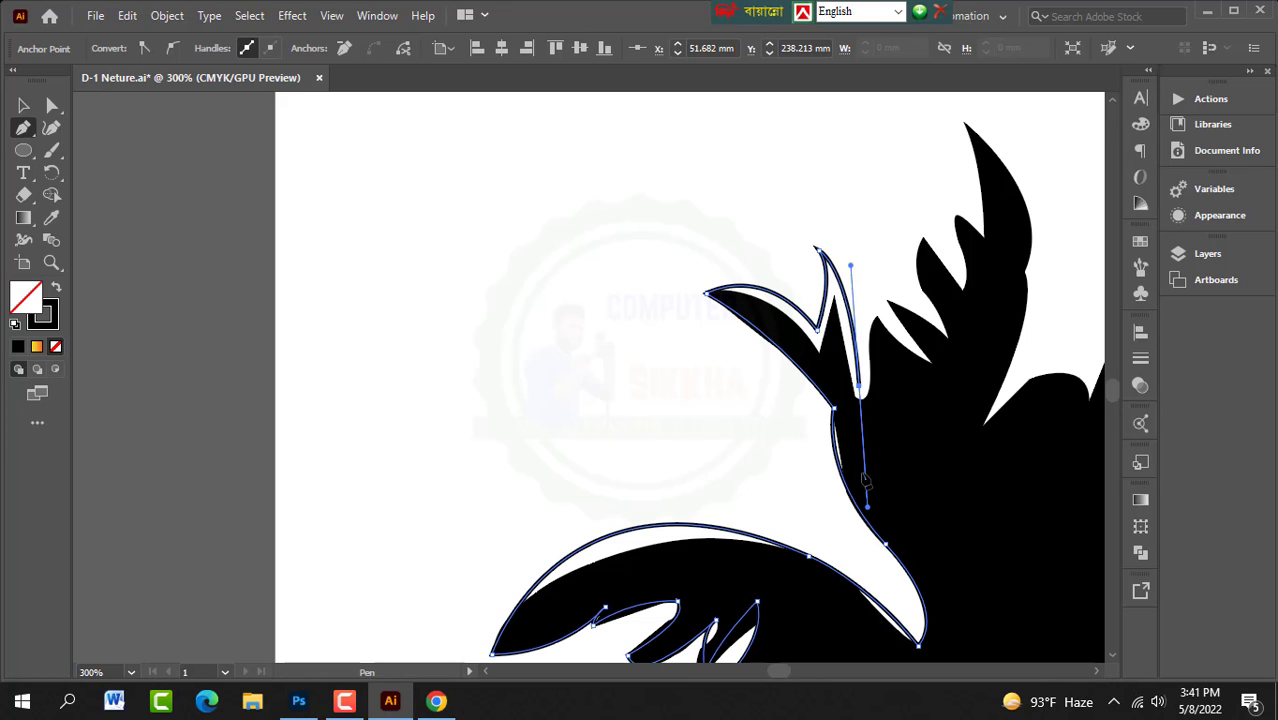
click(860, 392)
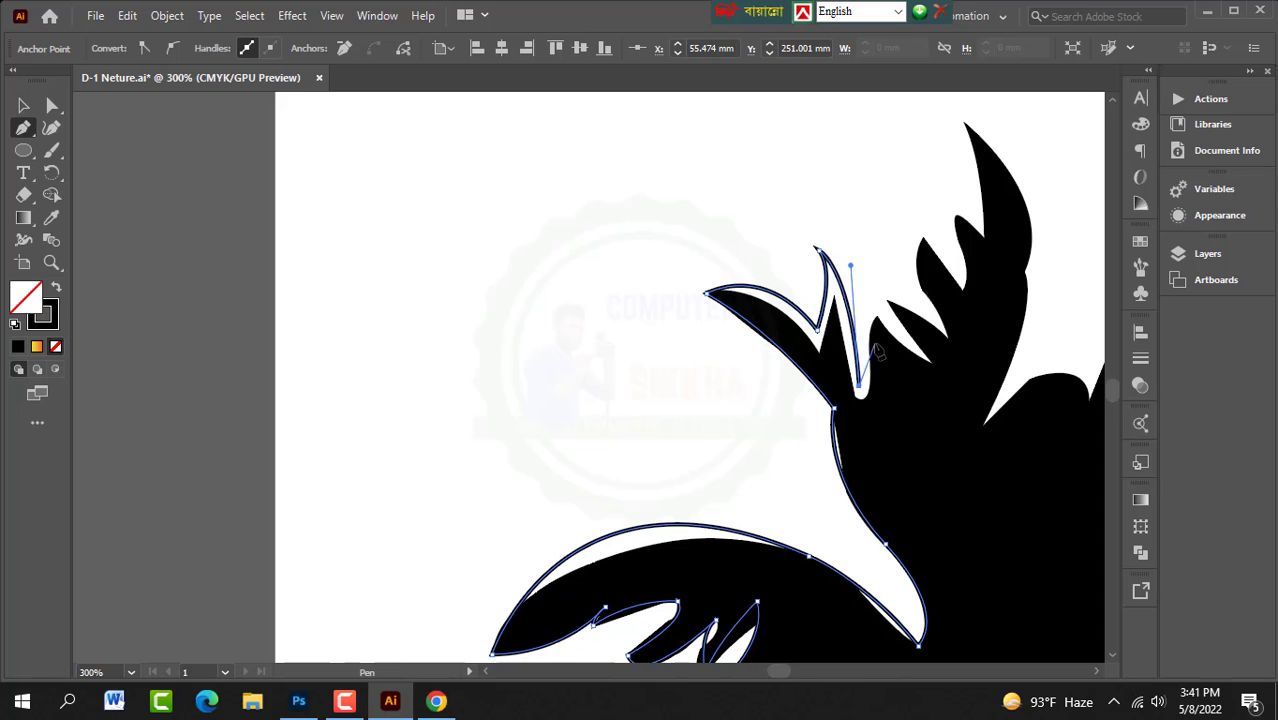
drag(873, 348, 860, 254)
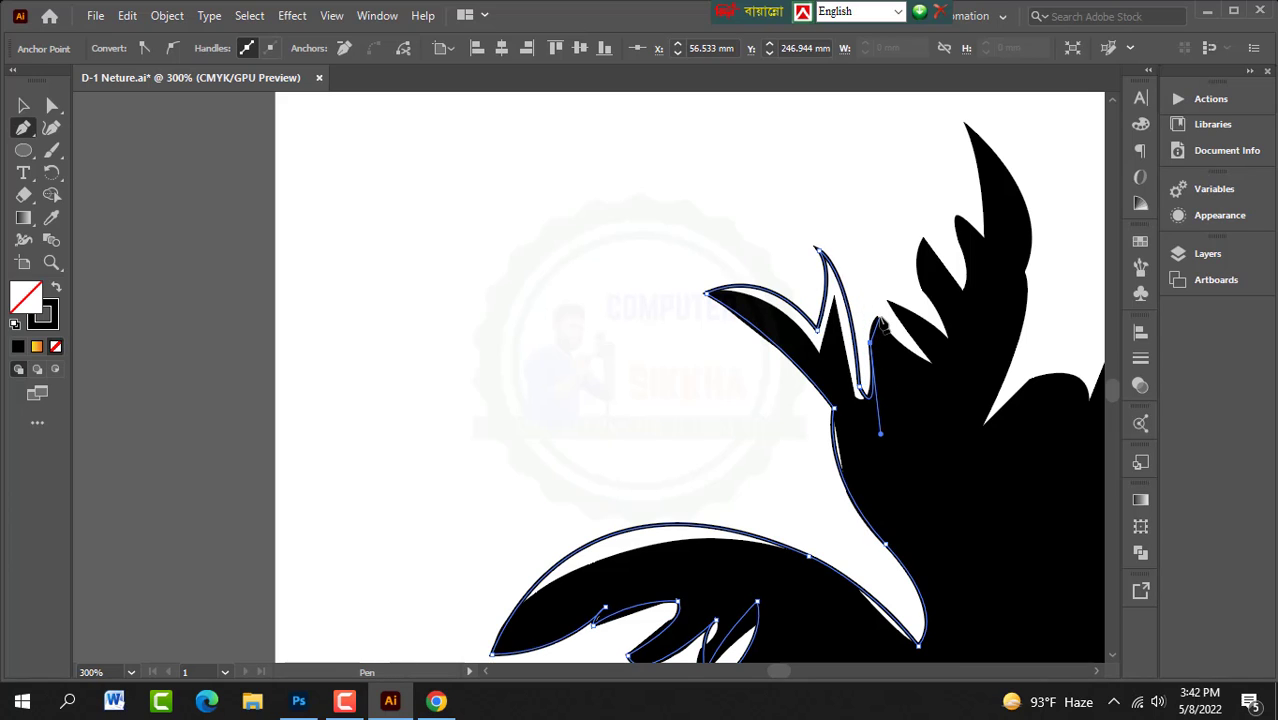
mouse_move(886, 300)
mouse_down()
mouse_move(893, 280)
mouse_move(883, 325)
mouse_up()
click(876, 320)
Step: Trace down into the narrow slit, out to the next slender leaflet's tip and back along its upper edge to the following notch
drag(930, 362, 975, 381)
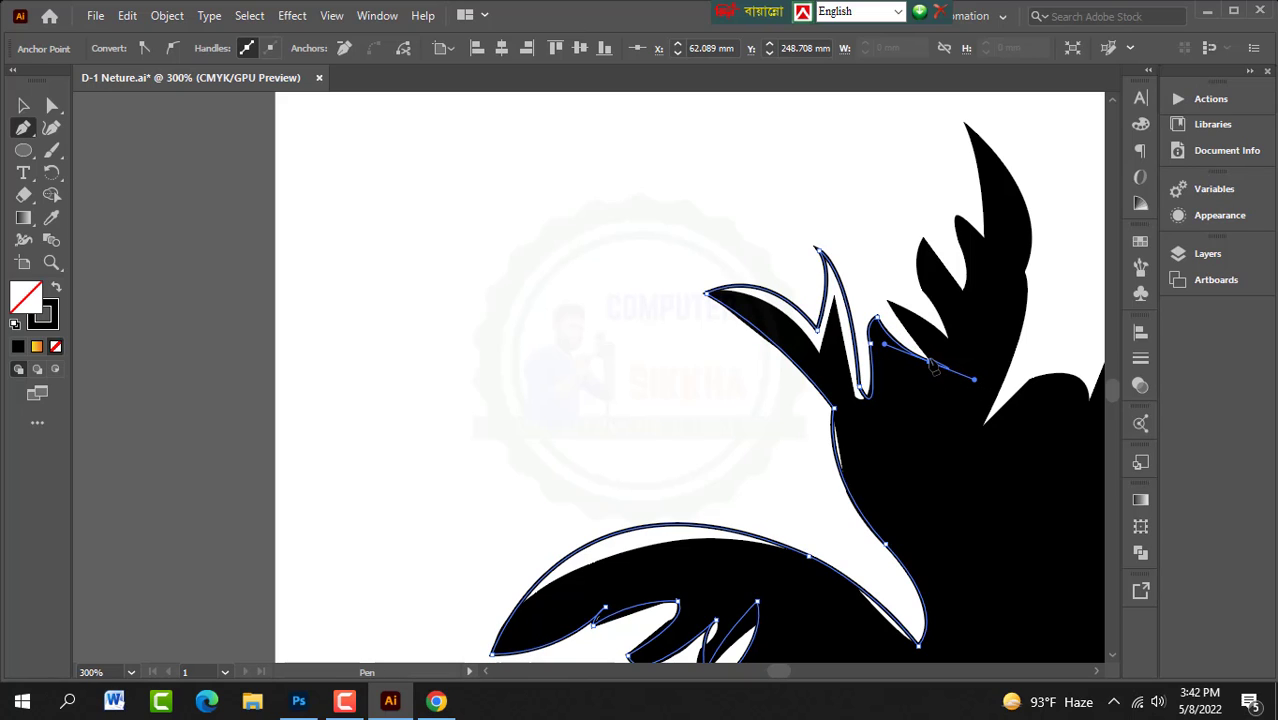
click(930, 364)
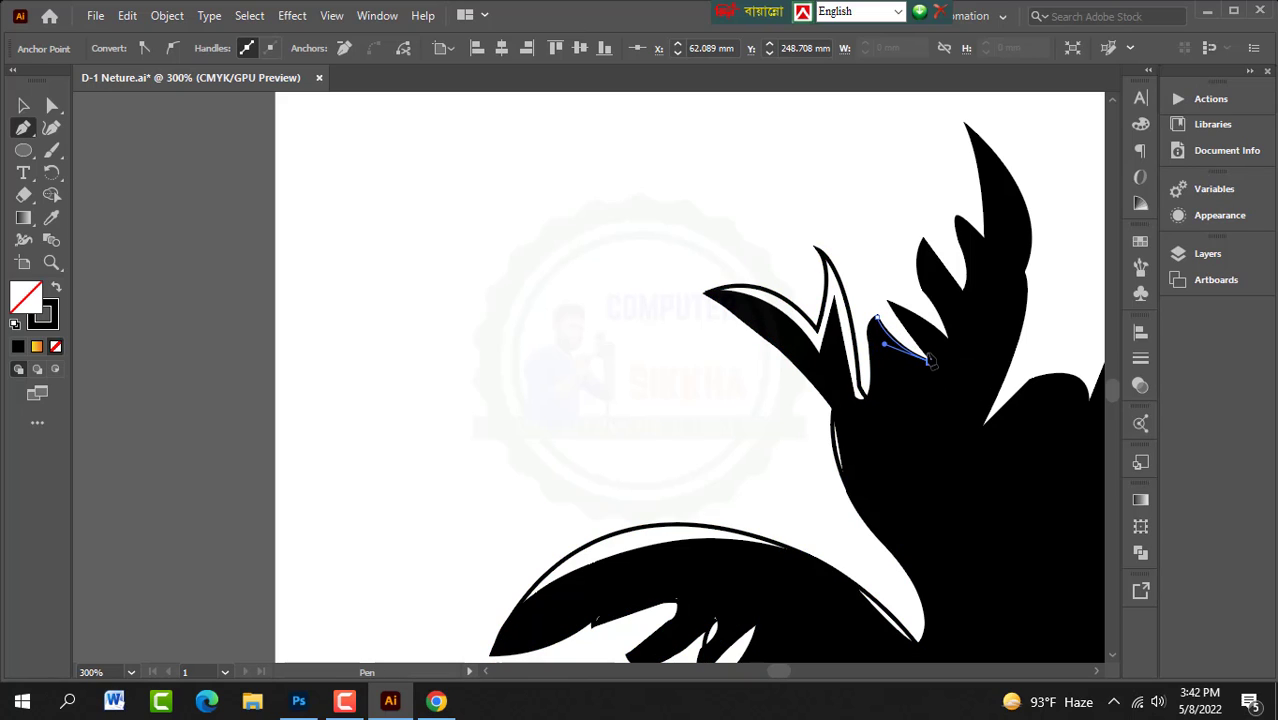
click(887, 303)
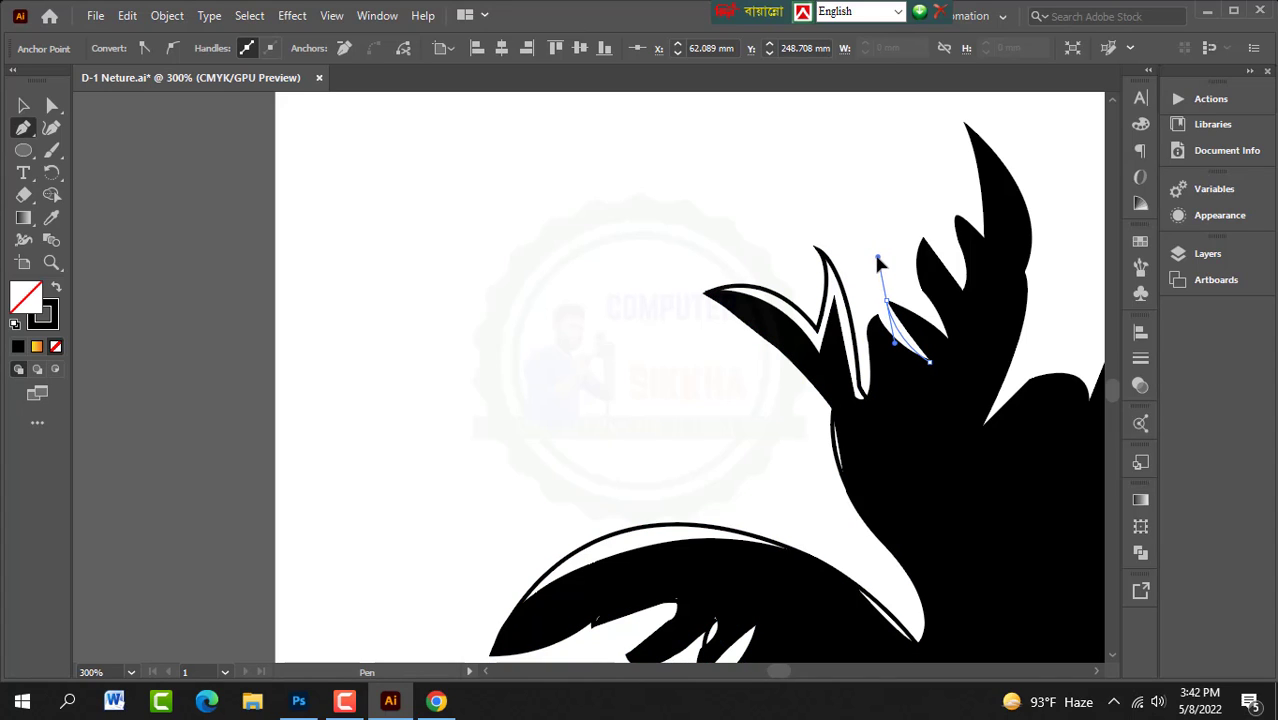
drag(874, 257, 874, 257)
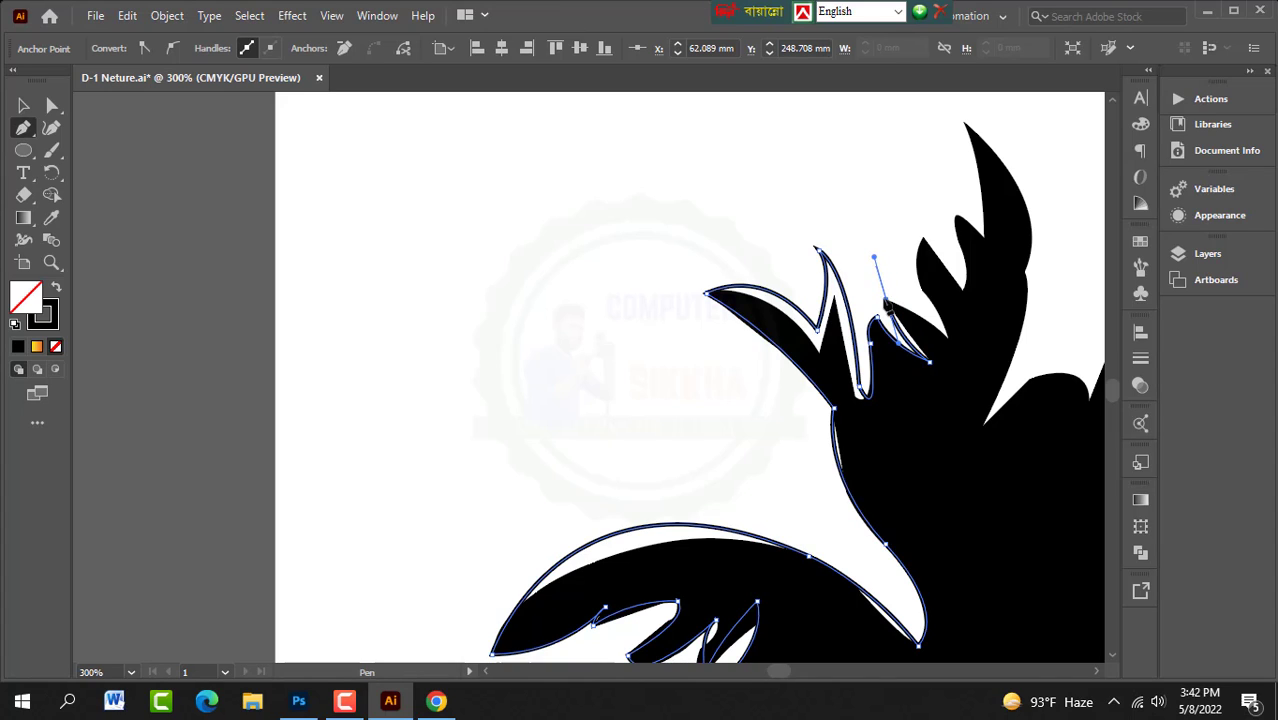
click(887, 301)
drag(946, 341, 977, 381)
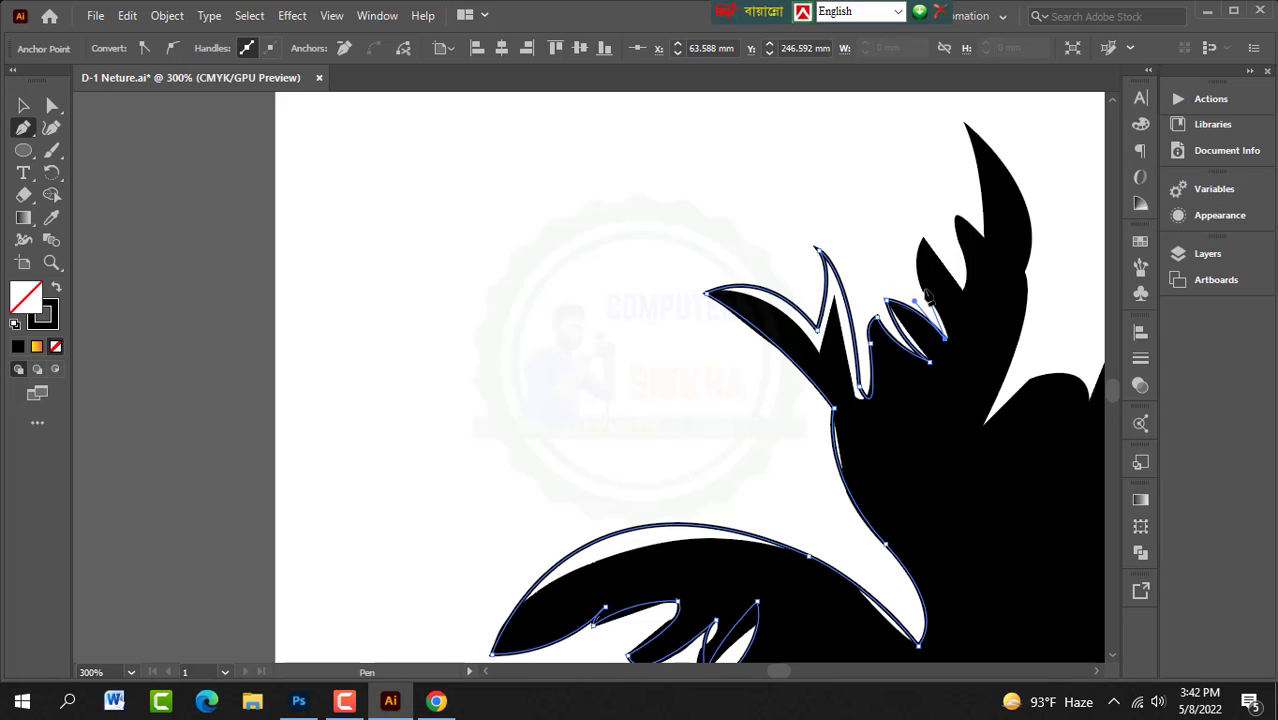
Step: Trace the two small leaflets with their notches, and the tall frond's inner edge up to a corner anchor at its tip
drag(921, 289, 957, 340)
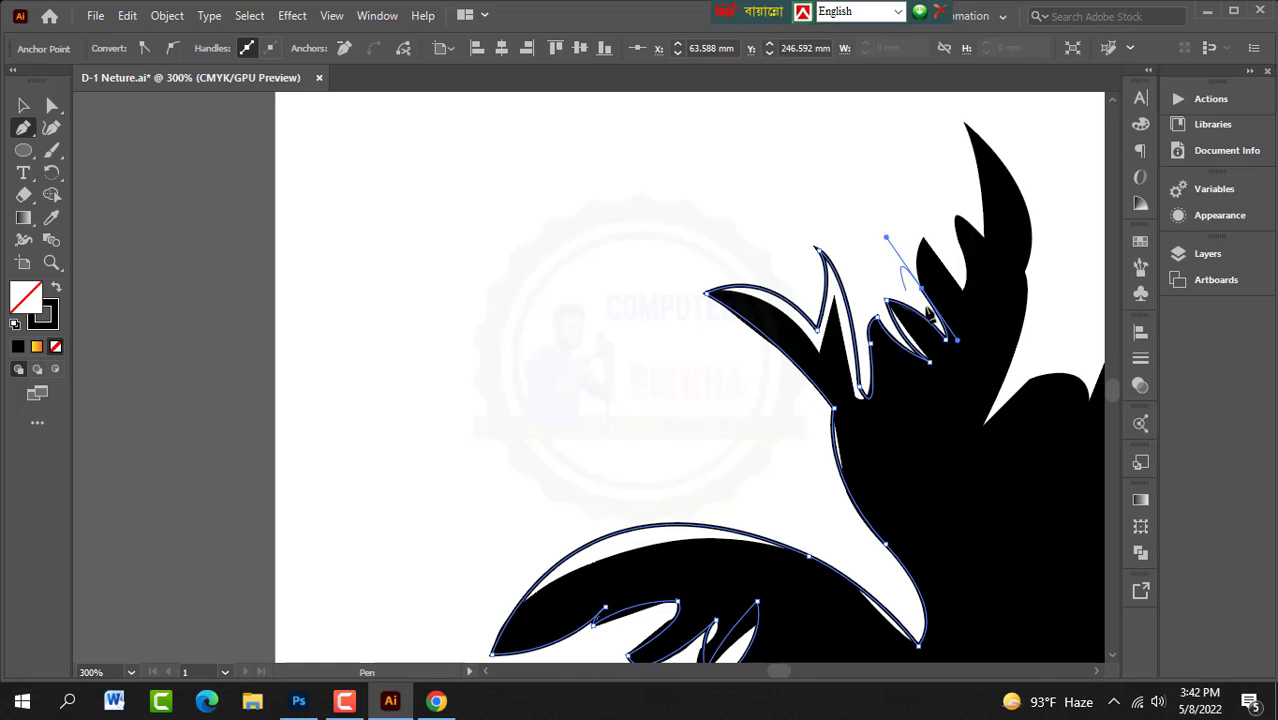
click(921, 244)
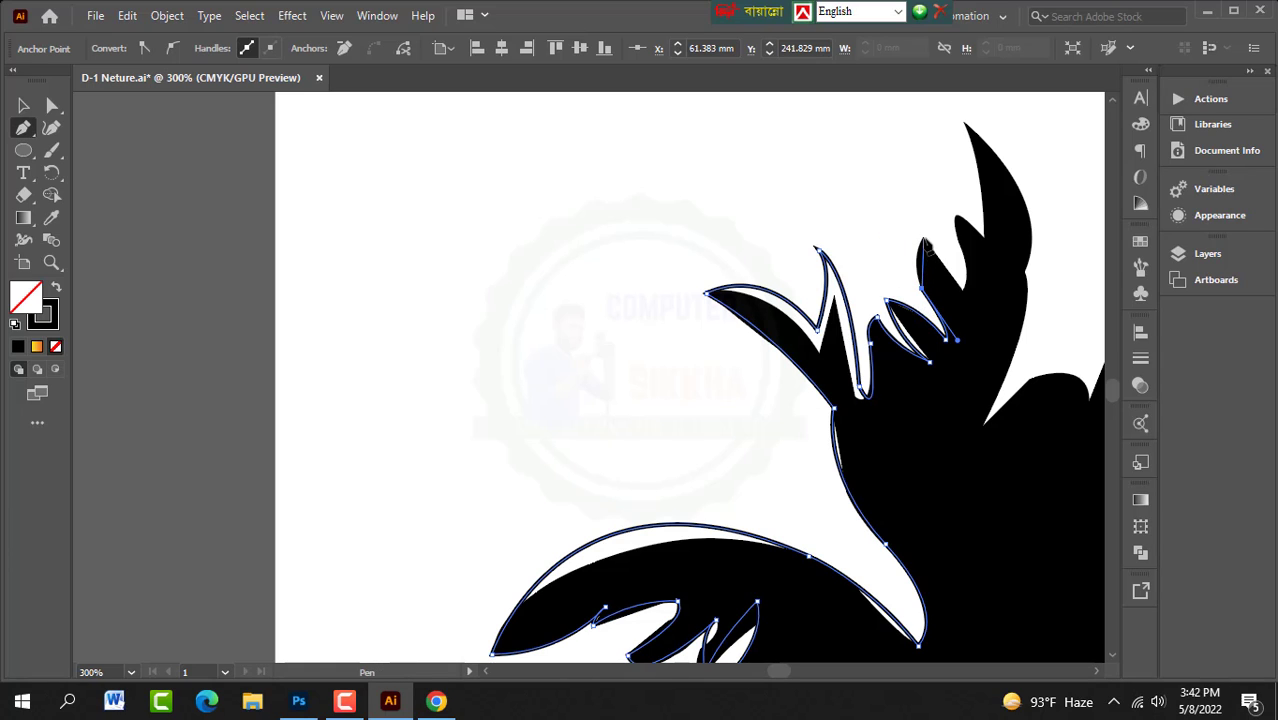
drag(924, 239, 940, 212)
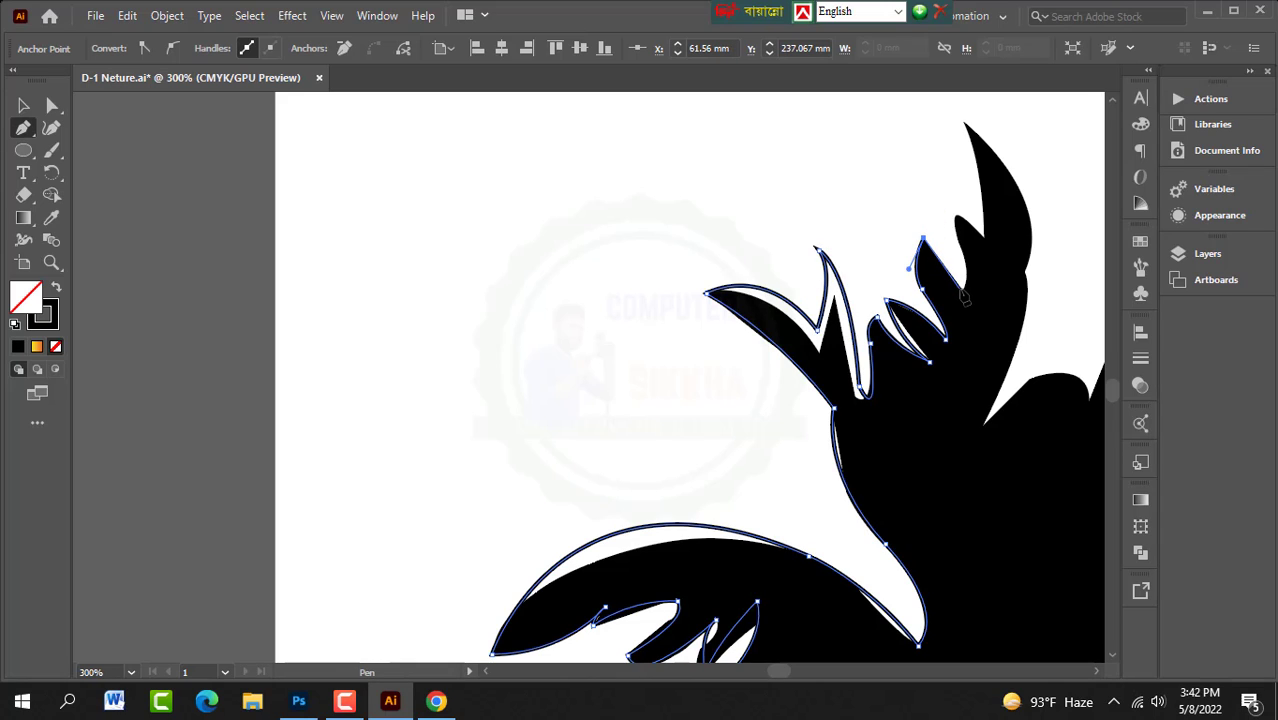
drag(959, 290, 975, 303)
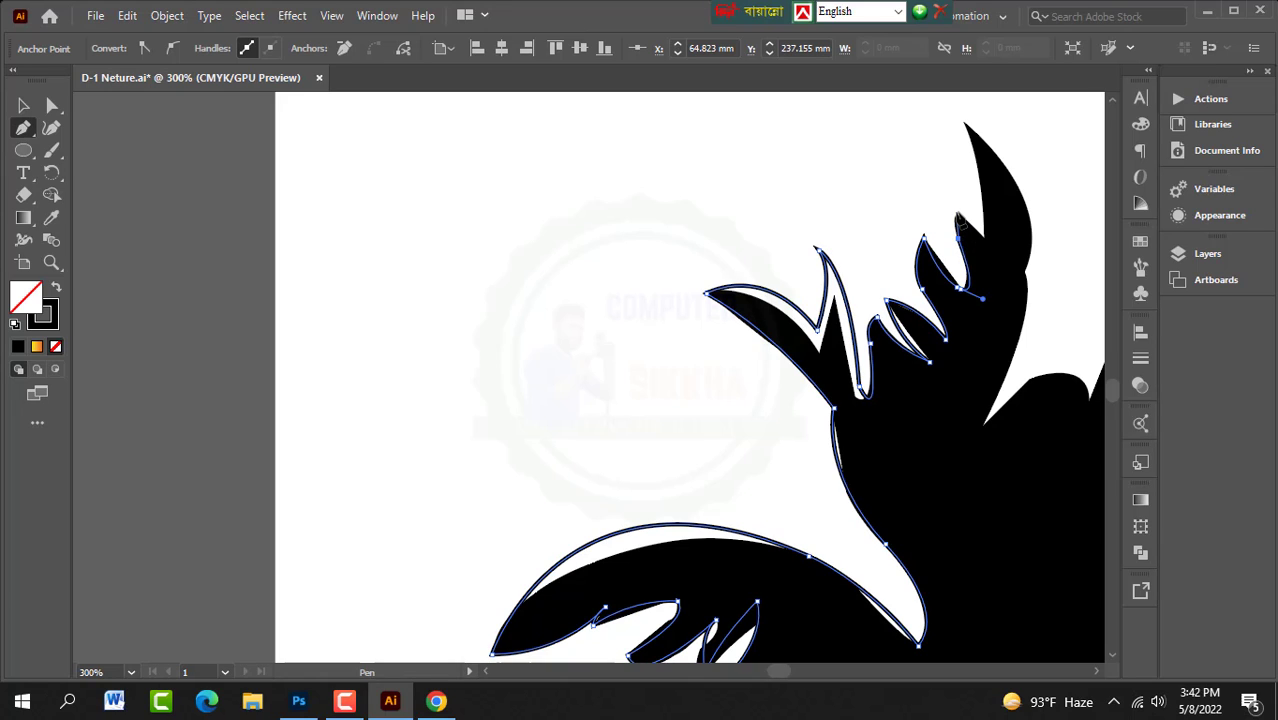
drag(972, 228, 1008, 267)
click(985, 245)
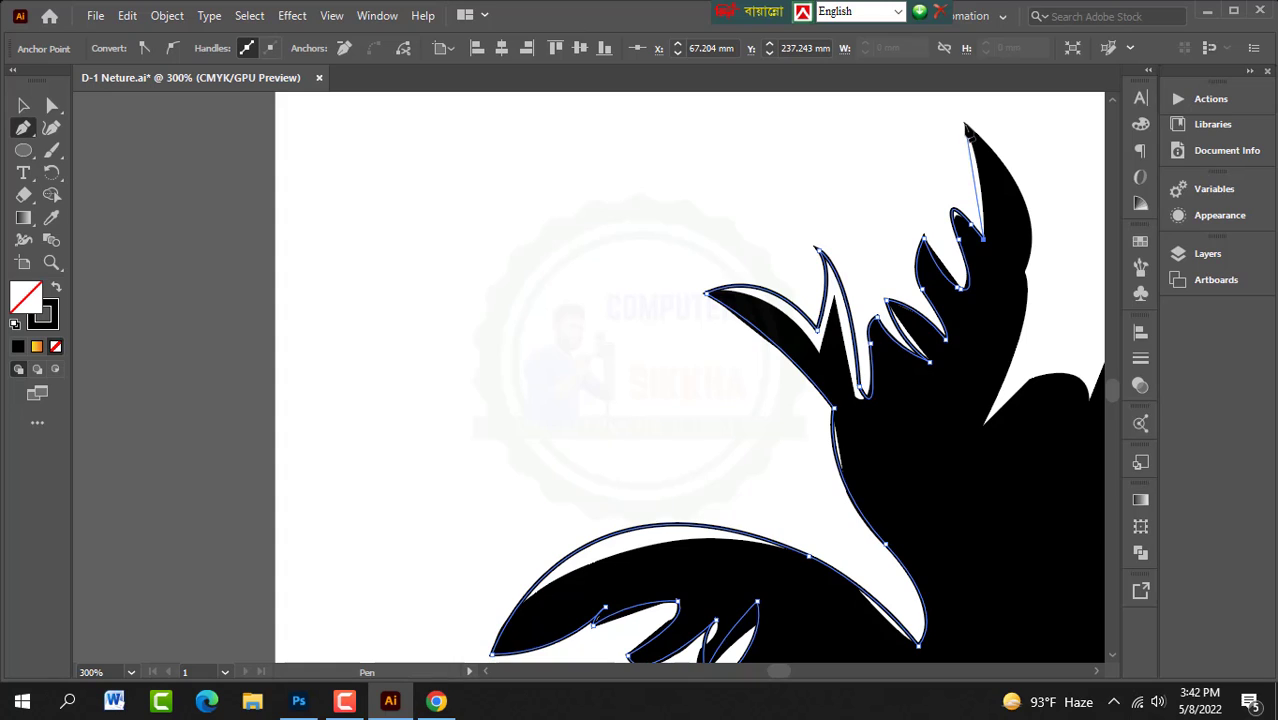
drag(965, 125, 927, 303)
click(965, 395)
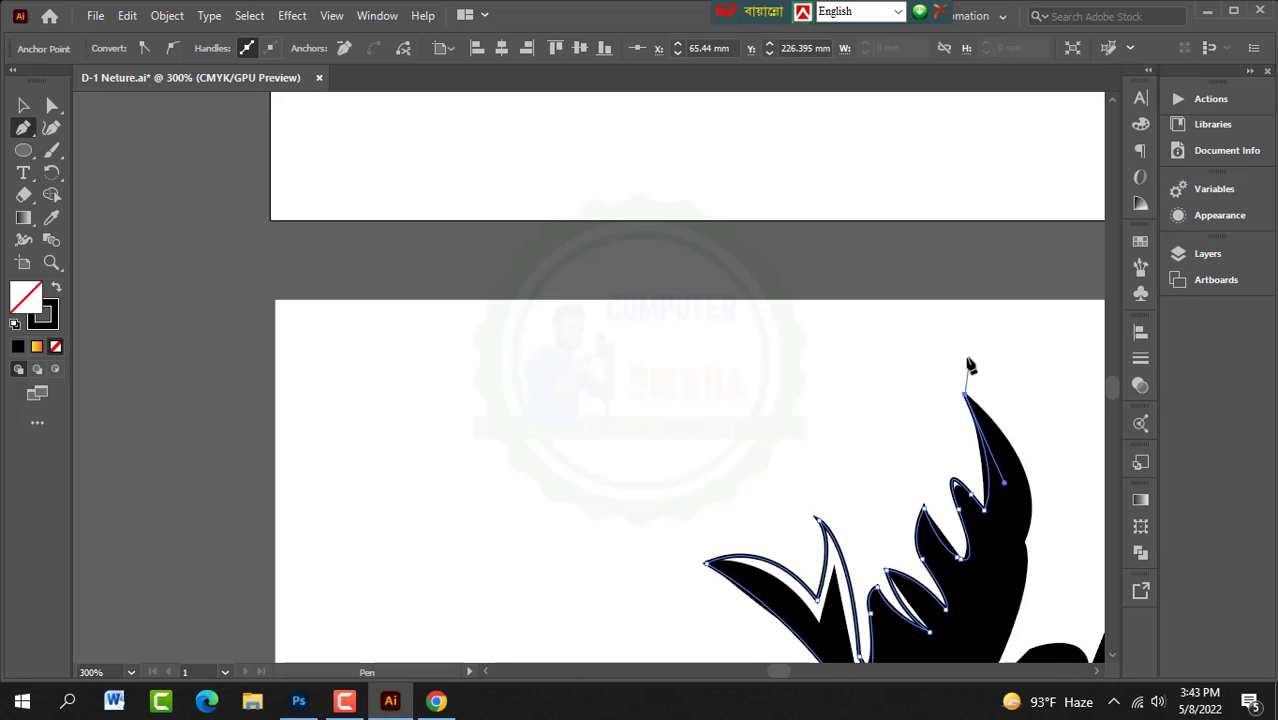
scroll(970, 366, down, 2)
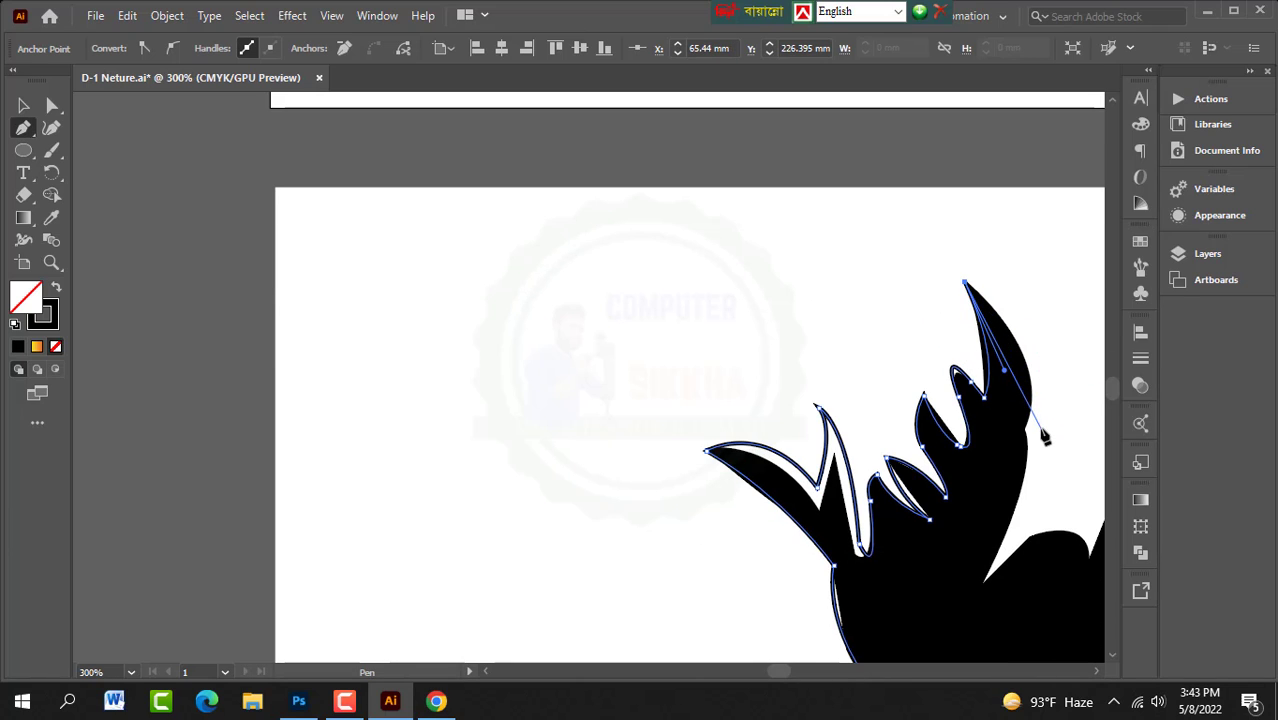
drag(1036, 430, 987, 521)
scroll(1010, 460, down, 3)
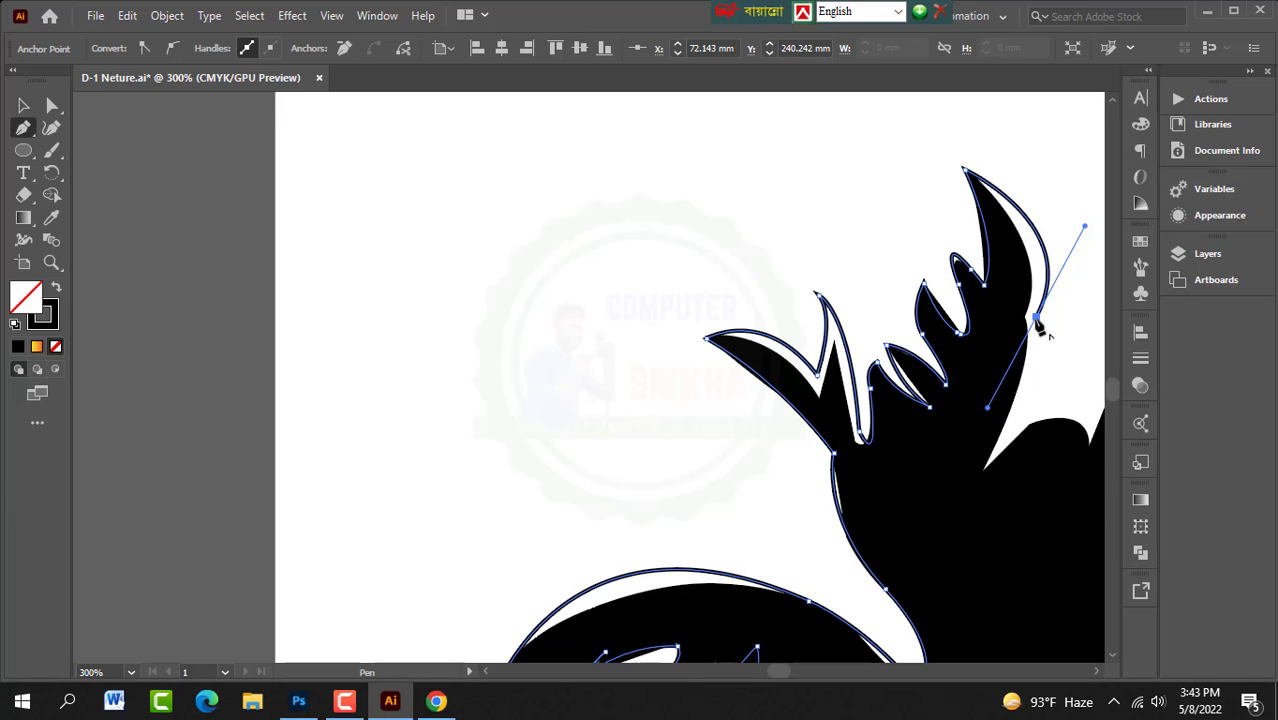
click(1036, 318)
key(ctrl+z)
drag(990, 413, 1003, 445)
key(ctrl+z)
key(ctrl+z)
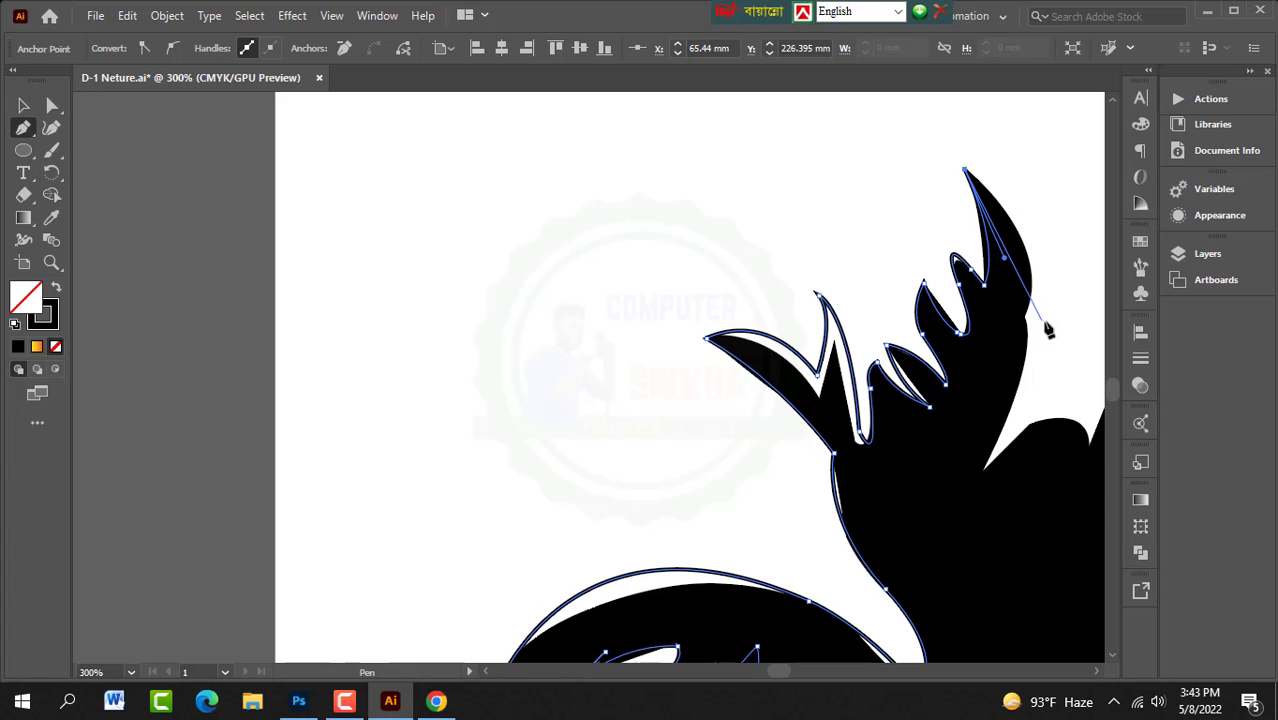
Step: Trace the tall frond's outer edge from its tip down to the notch at the crown, ending on a corner anchor
drag(1045, 322, 1037, 462)
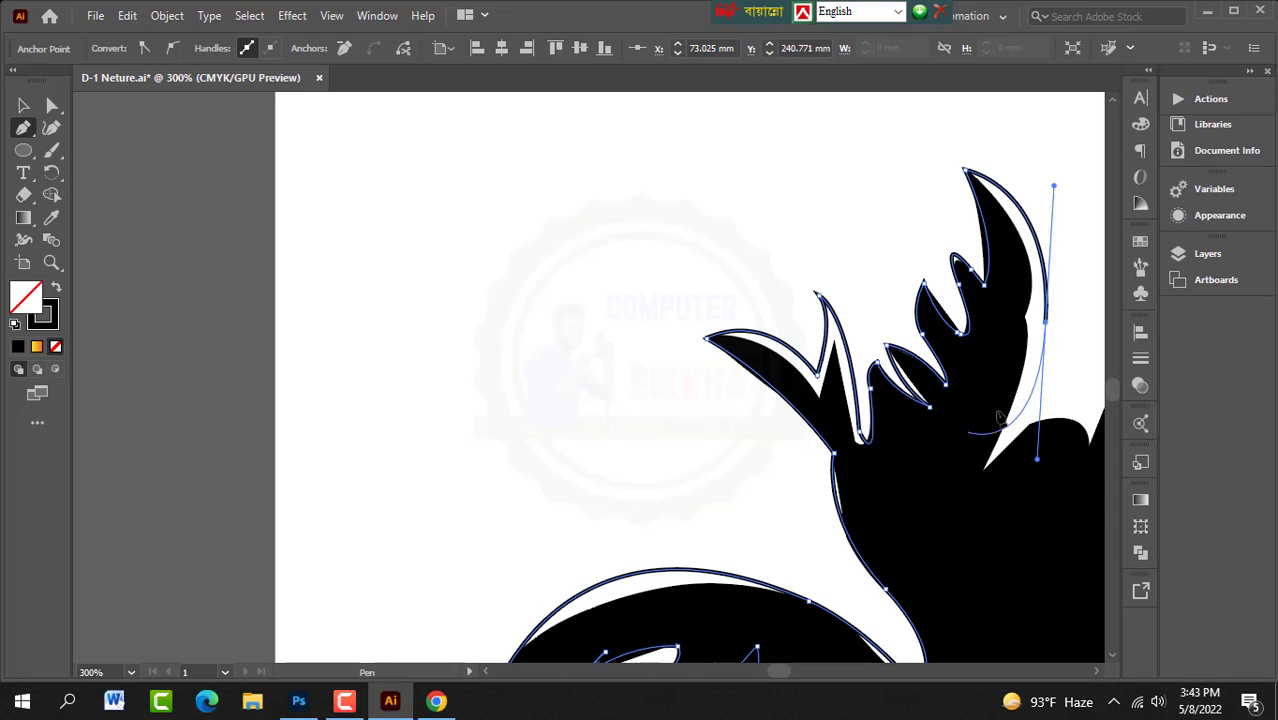
click(1045, 322)
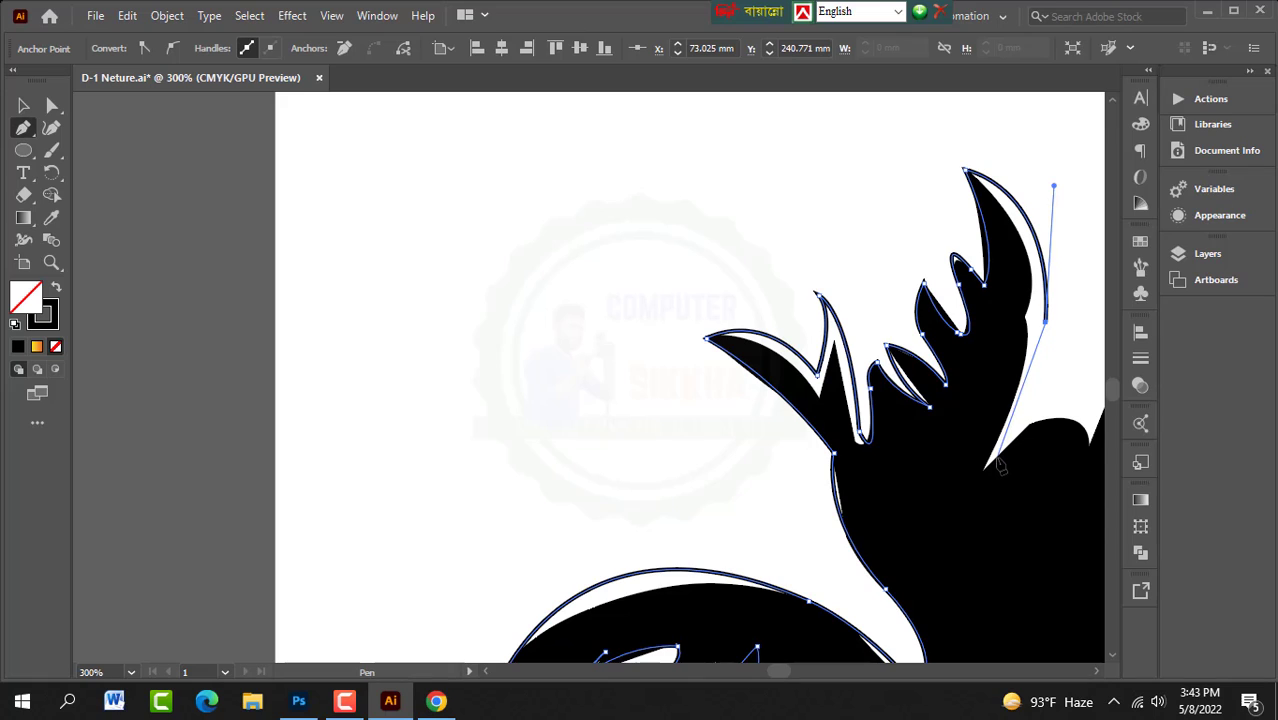
drag(983, 476, 938, 577)
scroll(980, 520, down, 2)
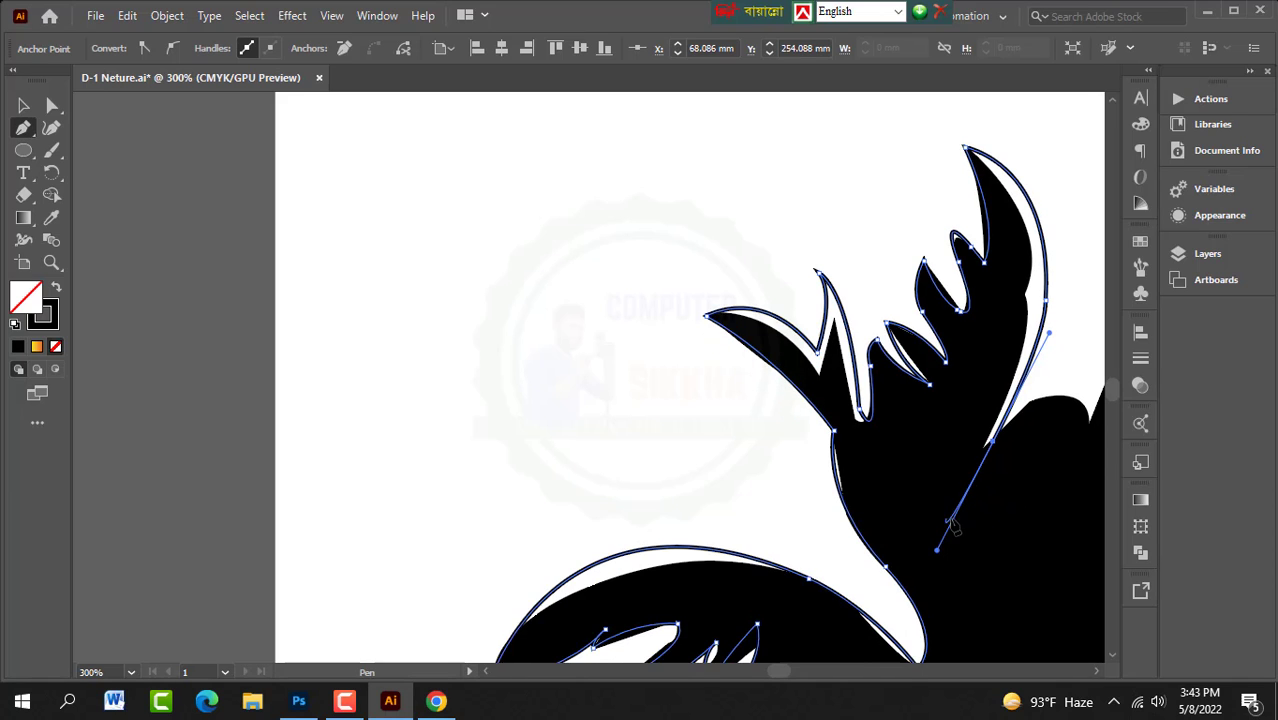
drag(775, 675, 780, 678)
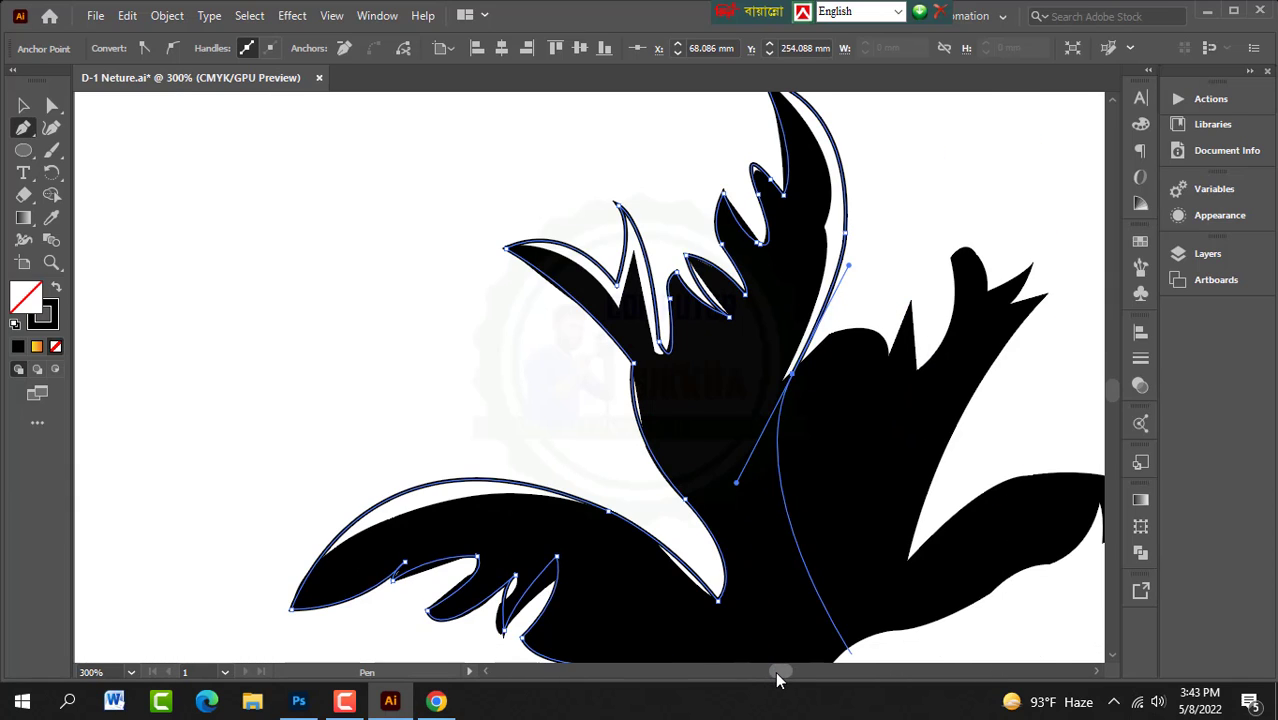
click(790, 375)
Step: Trace an arc over the crown's rounded hump and around the small pointed leaflet beside it, ending on a corner anchor in the notch
drag(884, 358, 862, 500)
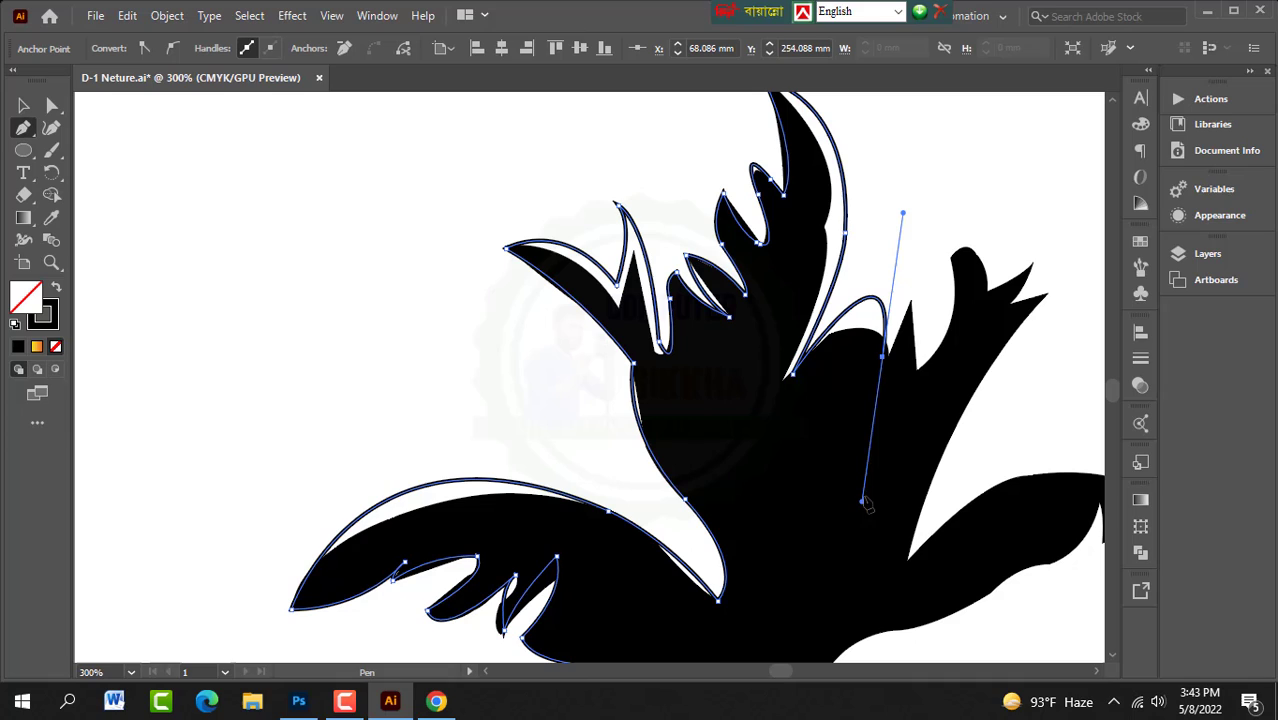
click(882, 358)
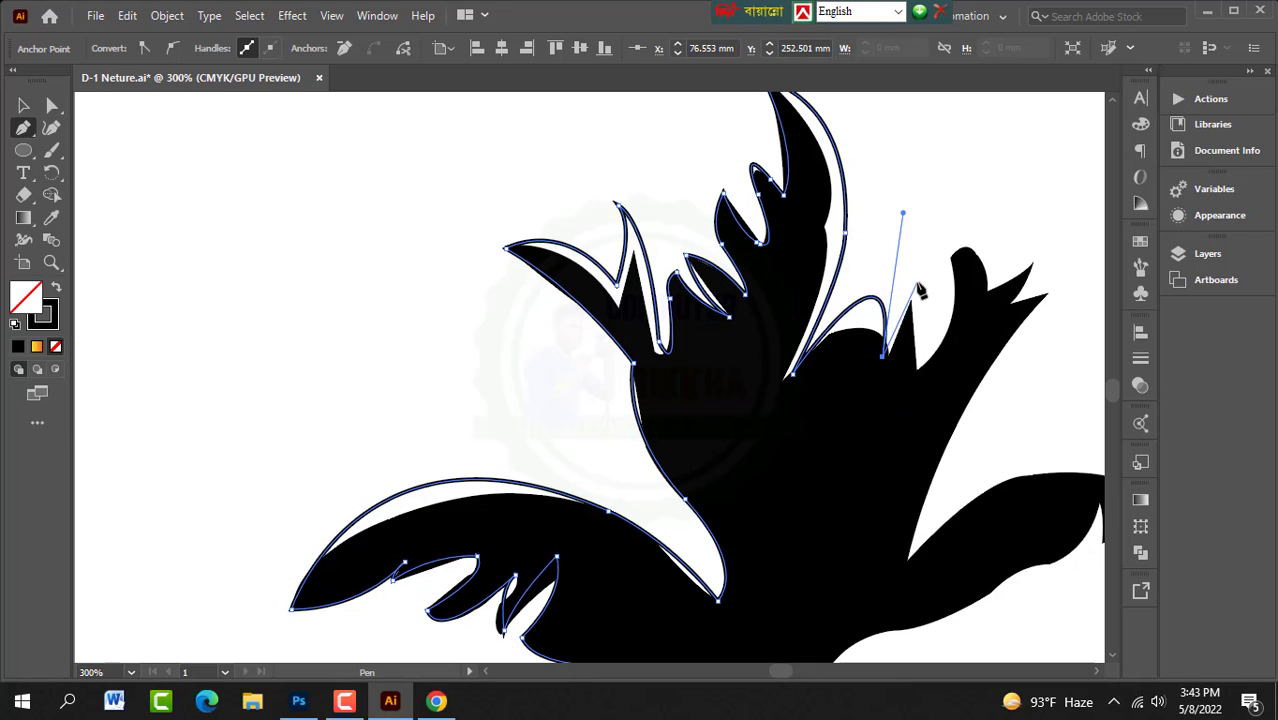
drag(917, 284, 905, 252)
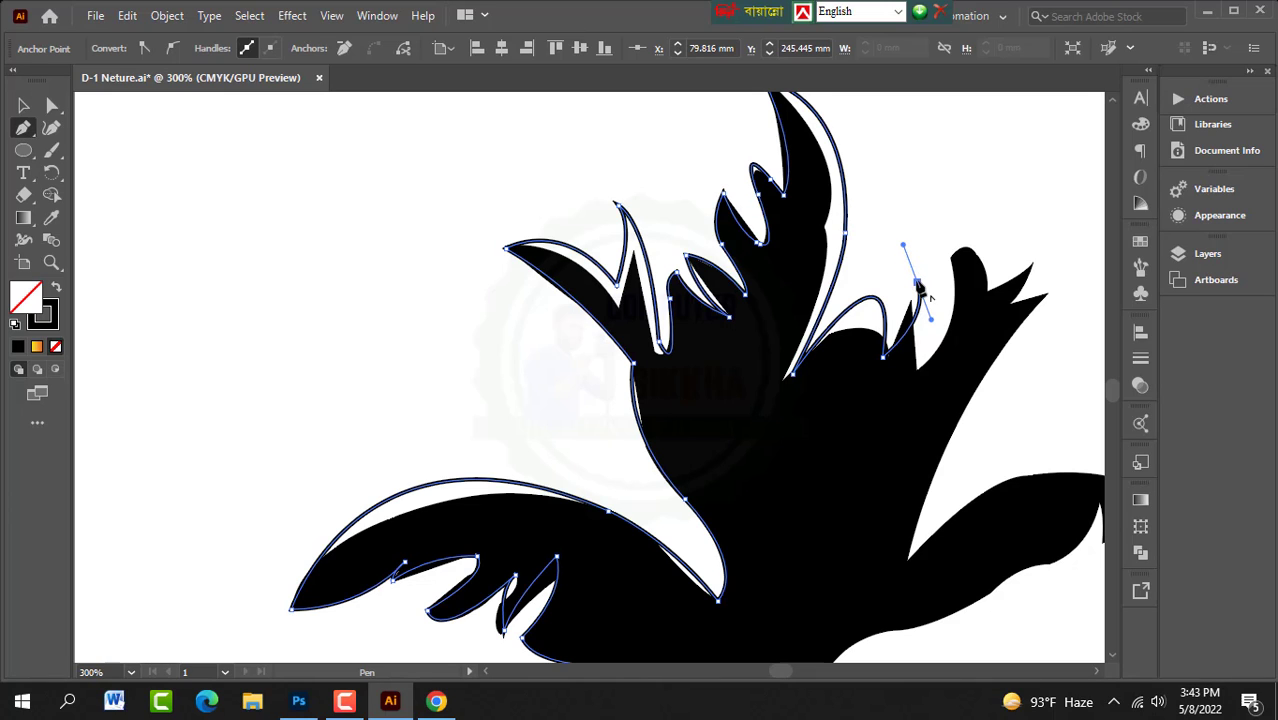
drag(919, 371, 892, 416)
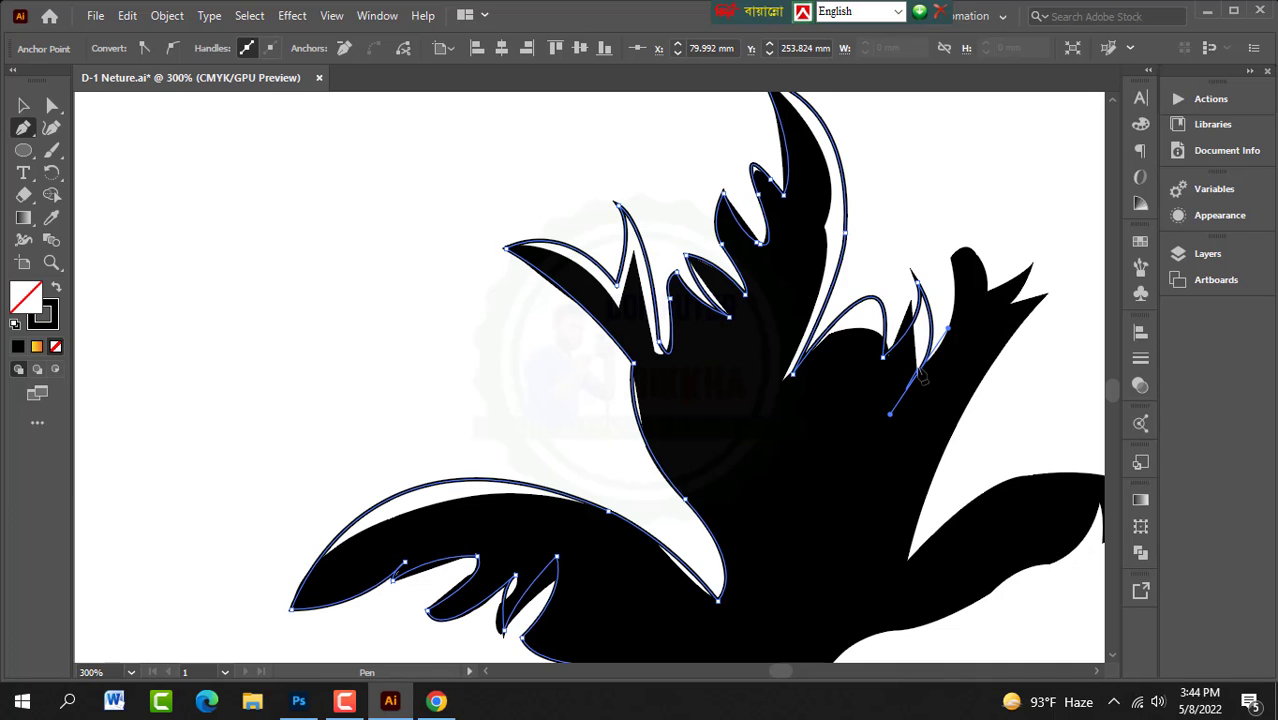
click(919, 372)
Step: Trace the upper right frond's inner edge up to its rounded lobe and curve over the lobe into the notch beyond
drag(952, 260, 932, 180)
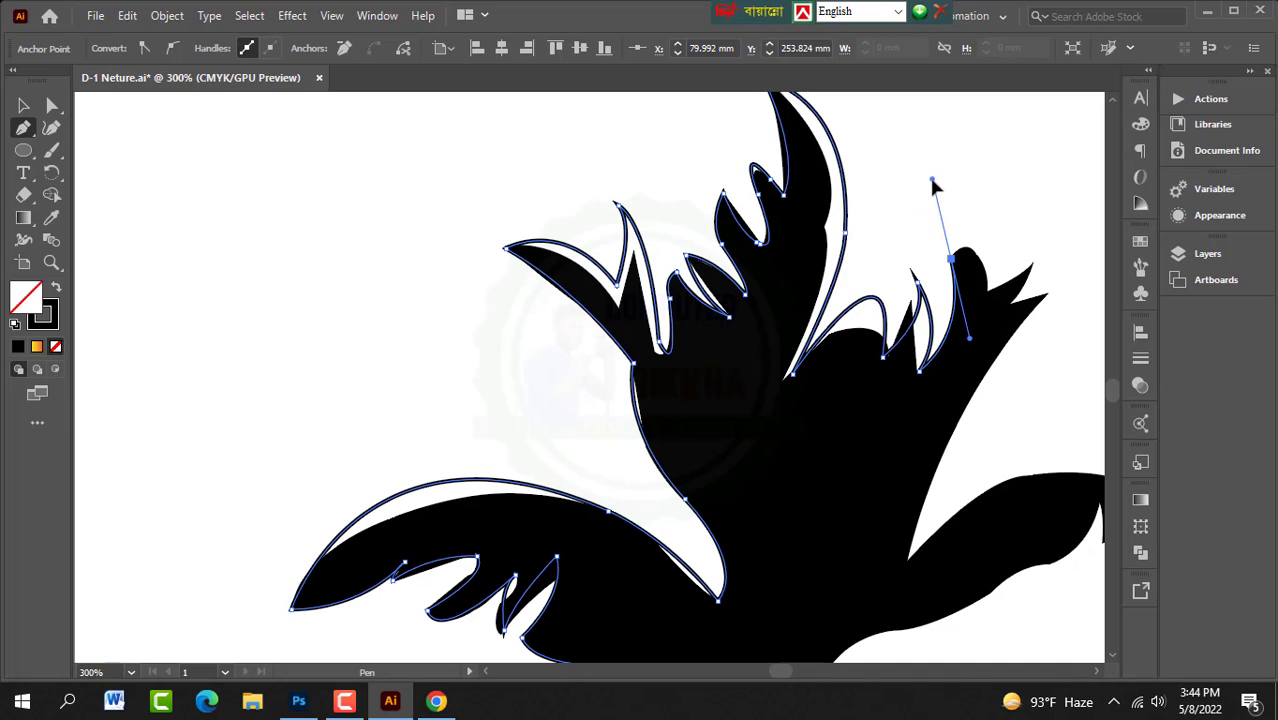
click(952, 260)
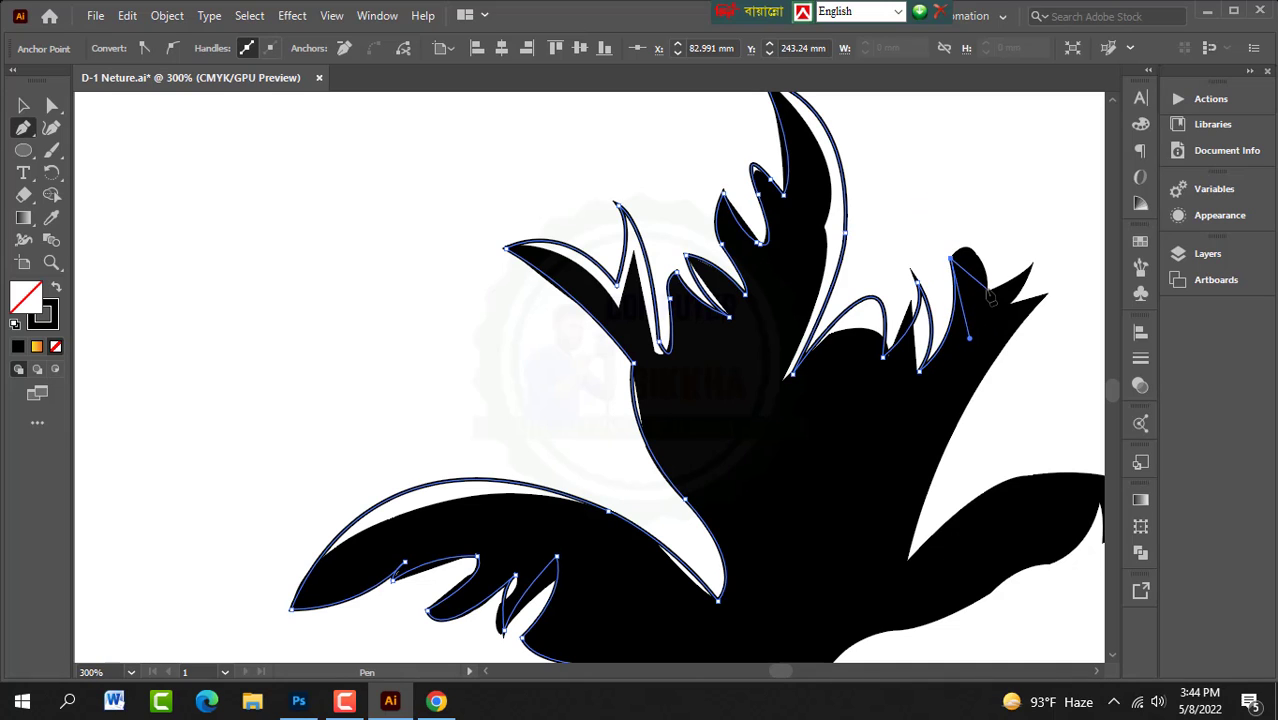
drag(990, 298, 1002, 330)
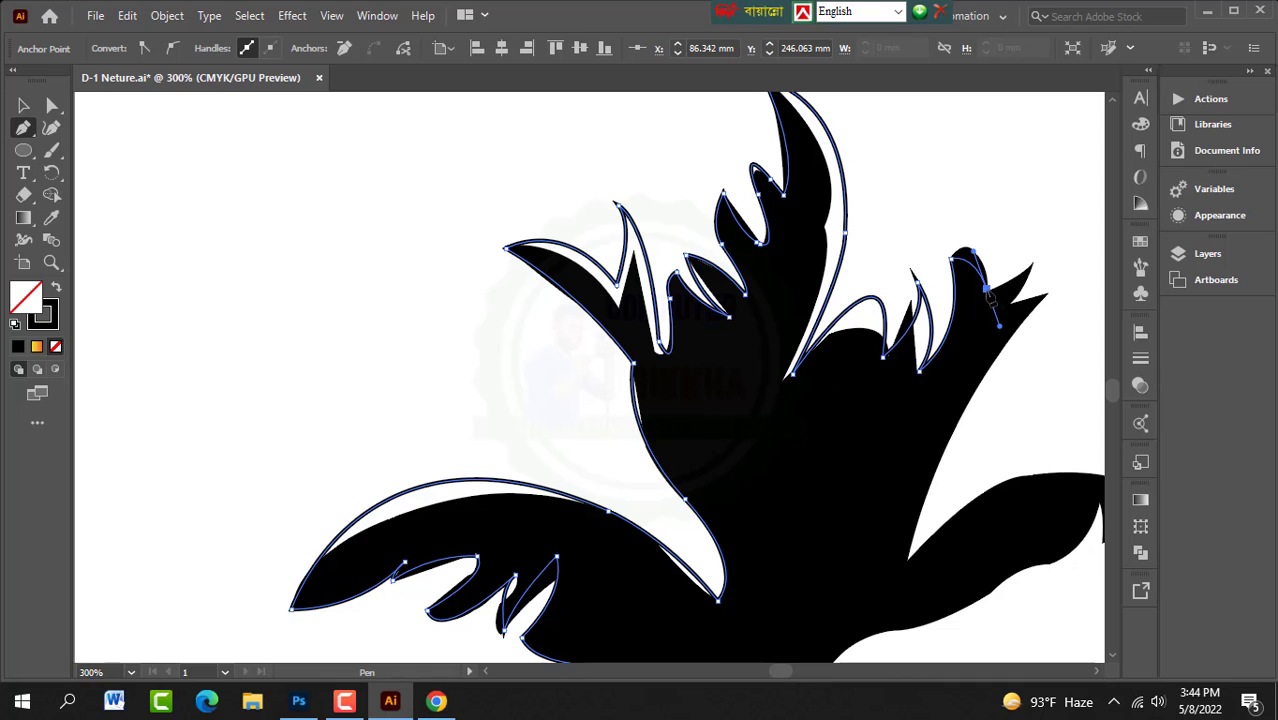
Step: Trace the first prong of the upper right frond's forked end, curving out to its tip and back into the slit between the prongs
click(1025, 270)
drag(1036, 235, 1036, 194)
click(1036, 235)
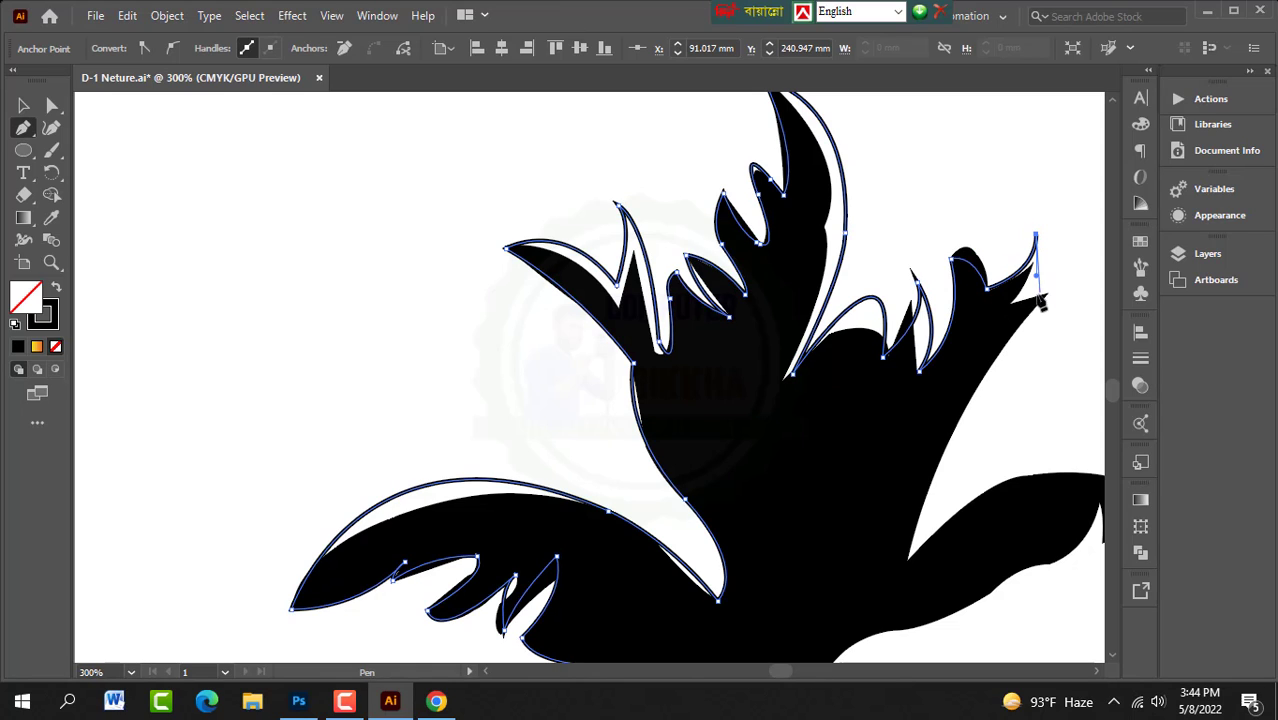
drag(1025, 310, 986, 347)
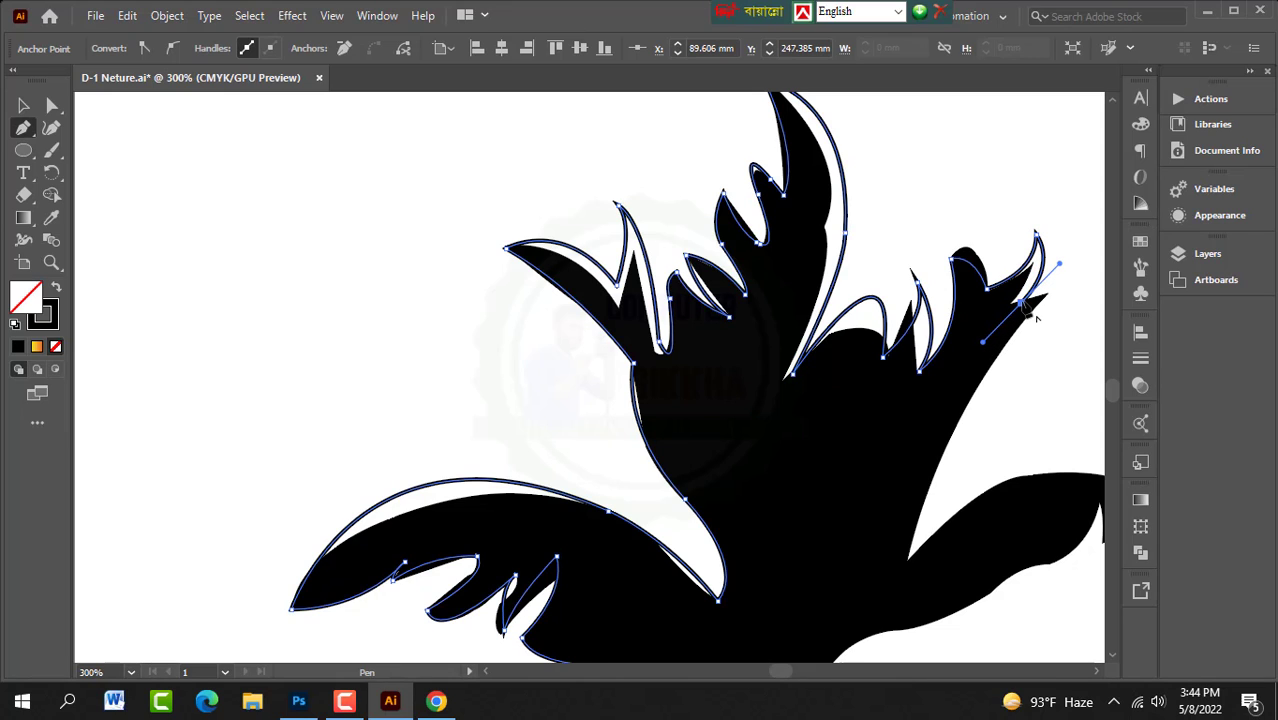
scroll(1015, 330, down, 2)
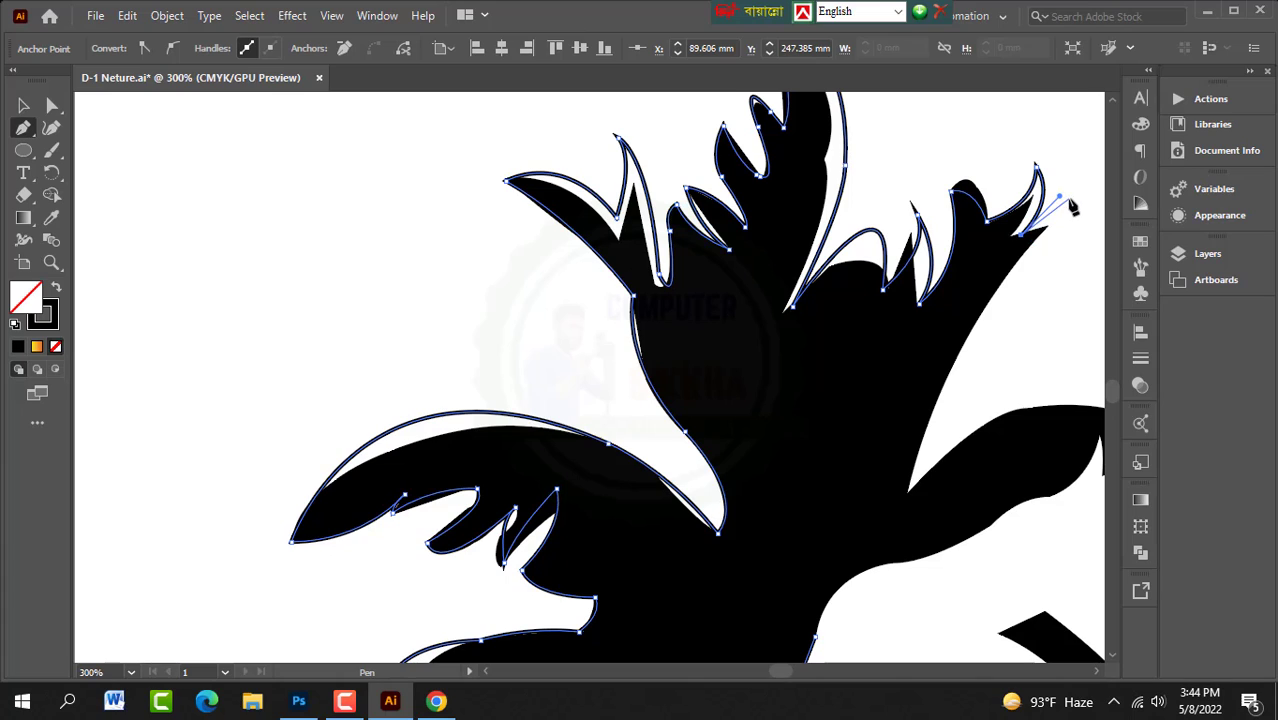
Step: Trace the second prong of the upper right frond's forked end to its tip and back onto the frond's outer edge, ending on a corner anchor
drag(1078, 200, 1088, 170)
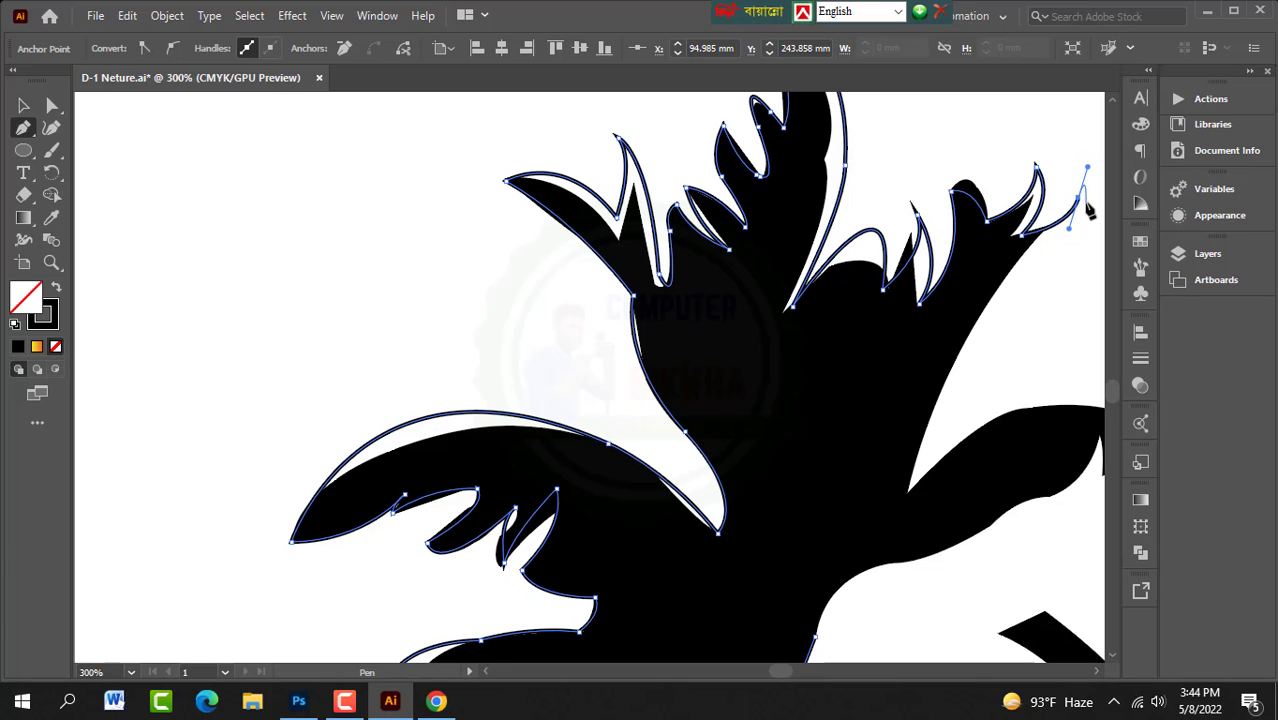
click(1080, 201)
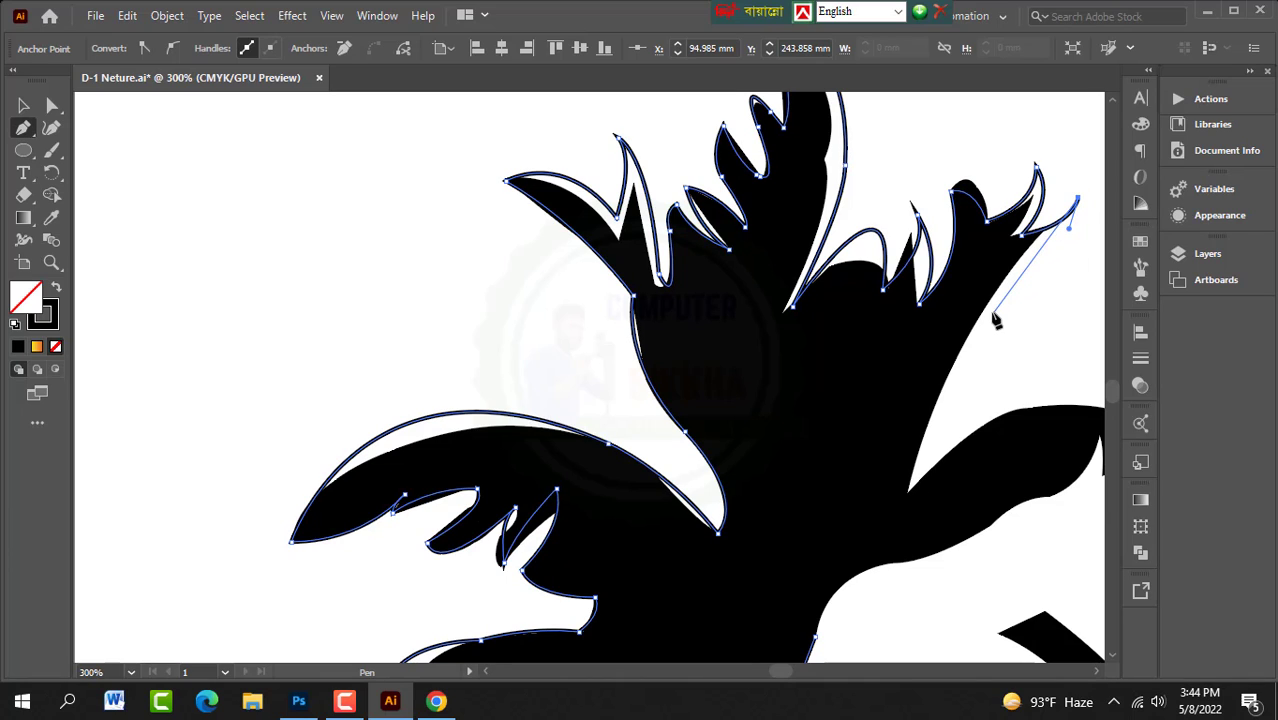
drag(986, 308, 906, 364)
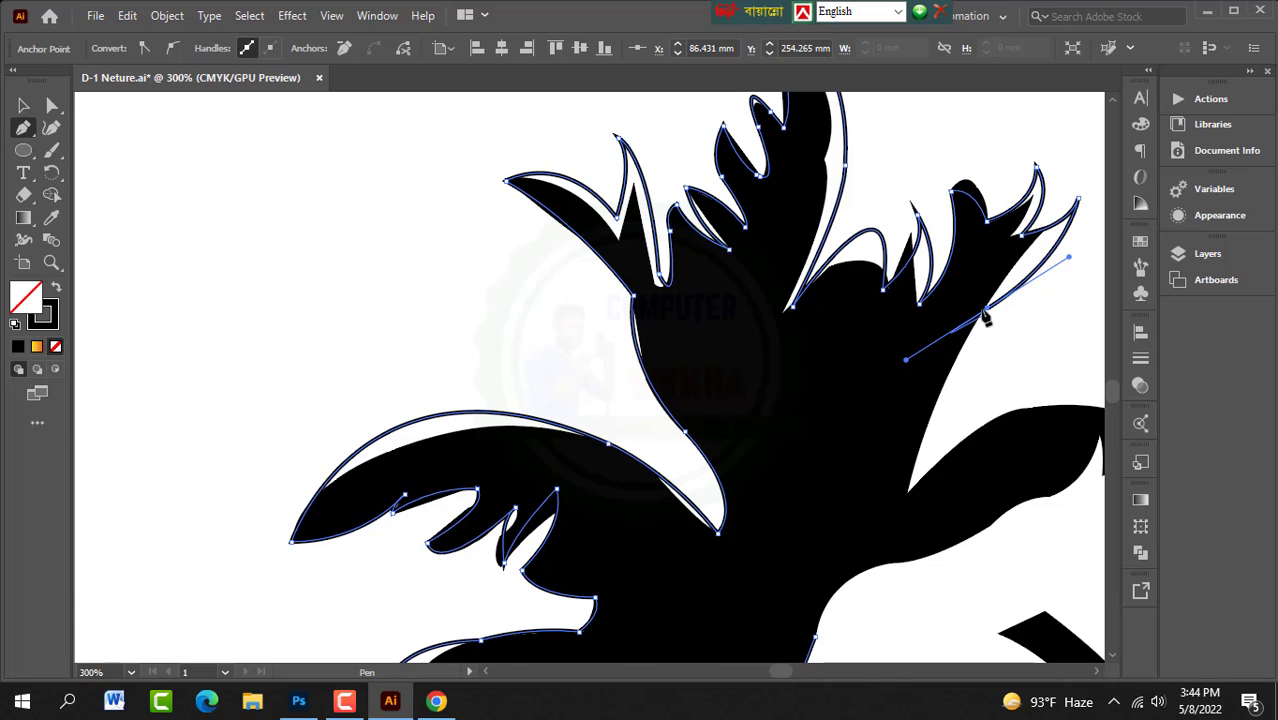
scroll(986, 312, down, 2)
click(986, 244)
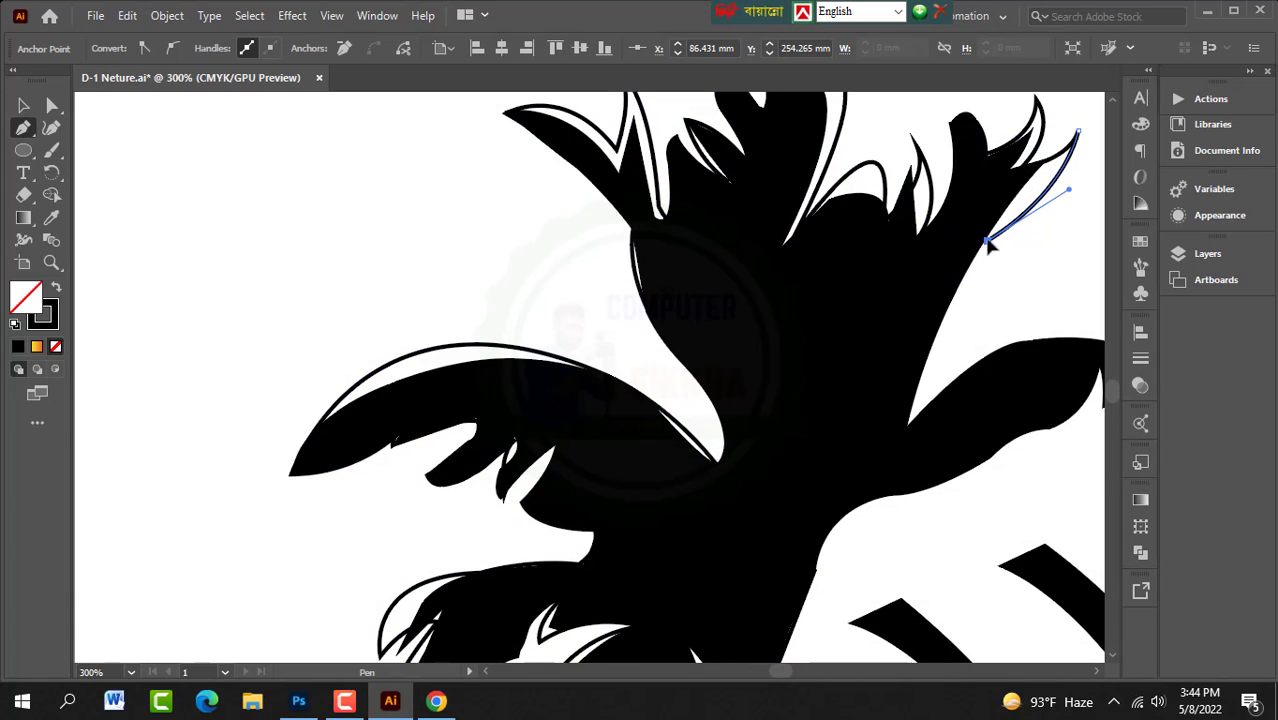
Step: Trace the upper right frond's outer edge down to the notch above the right frond, ending on a corner anchor
drag(908, 425, 895, 510)
scroll(880, 405, down, 3)
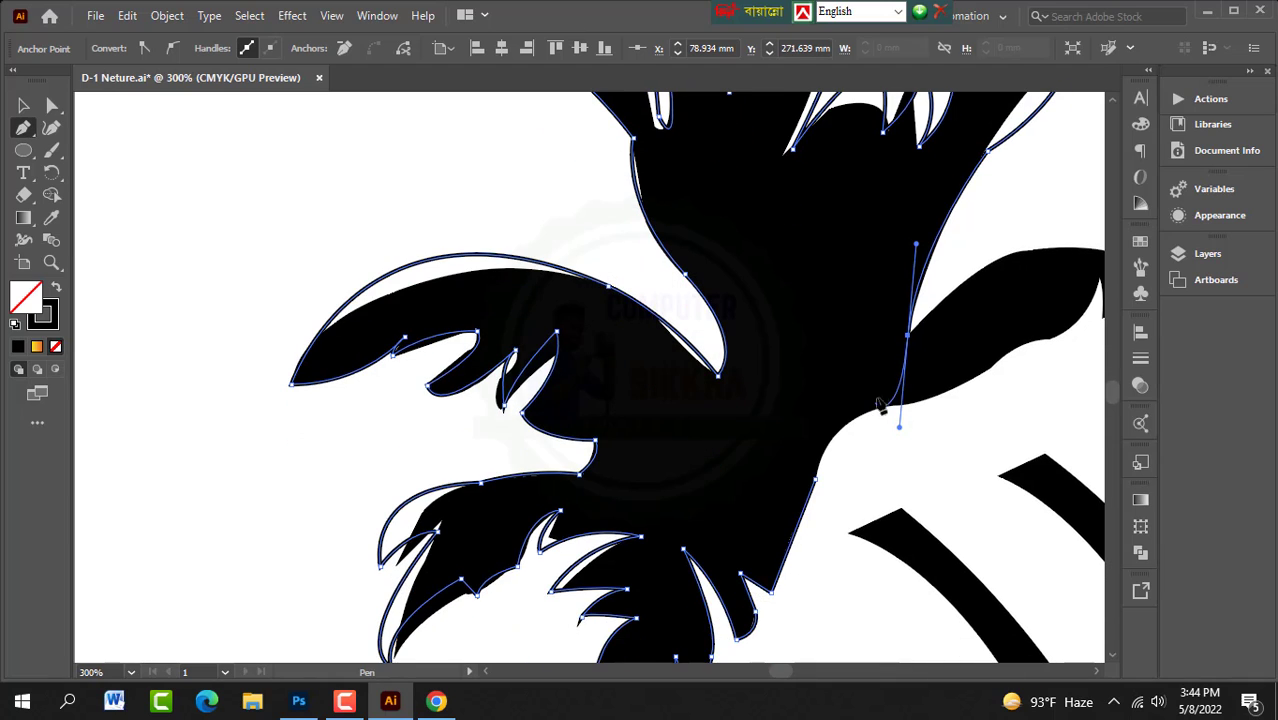
click(908, 337)
Step: Trace a single arc over the right frond's upper edge from the notch to its tip, ending on a corner anchor
key(ctrl+0)
scroll(920, 333, up, 3)
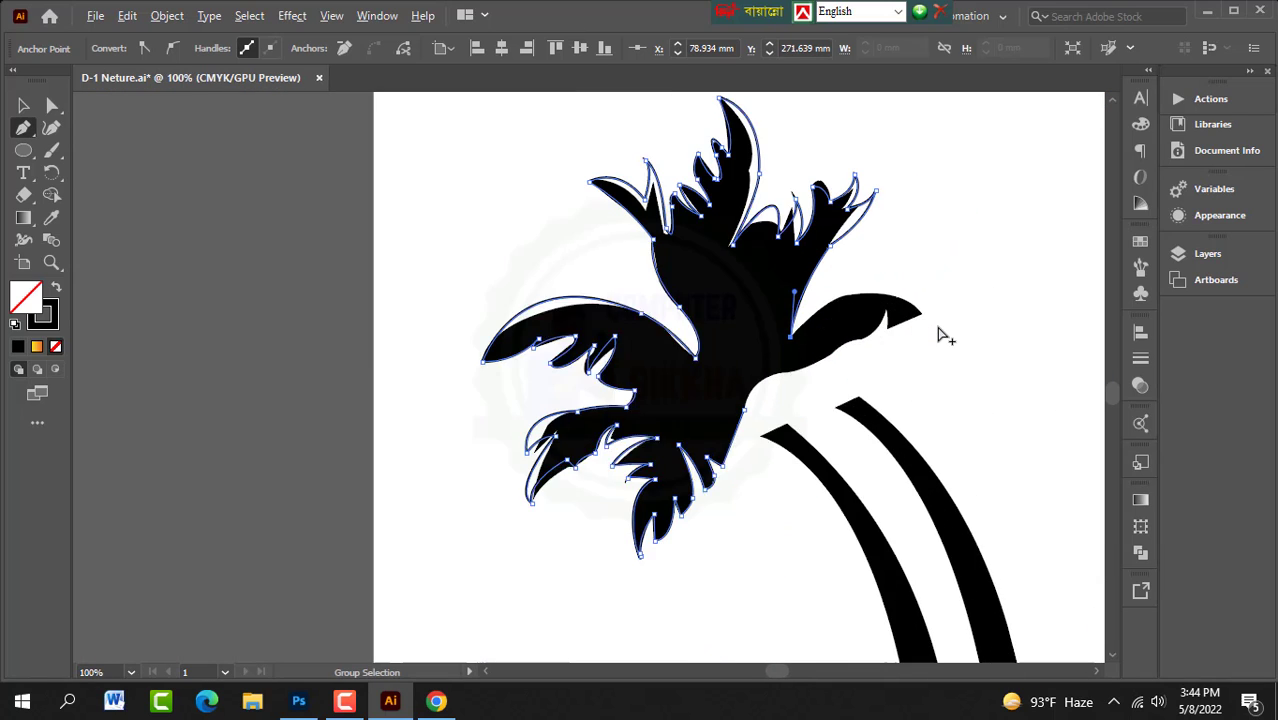
drag(916, 312, 1008, 402)
click(916, 312)
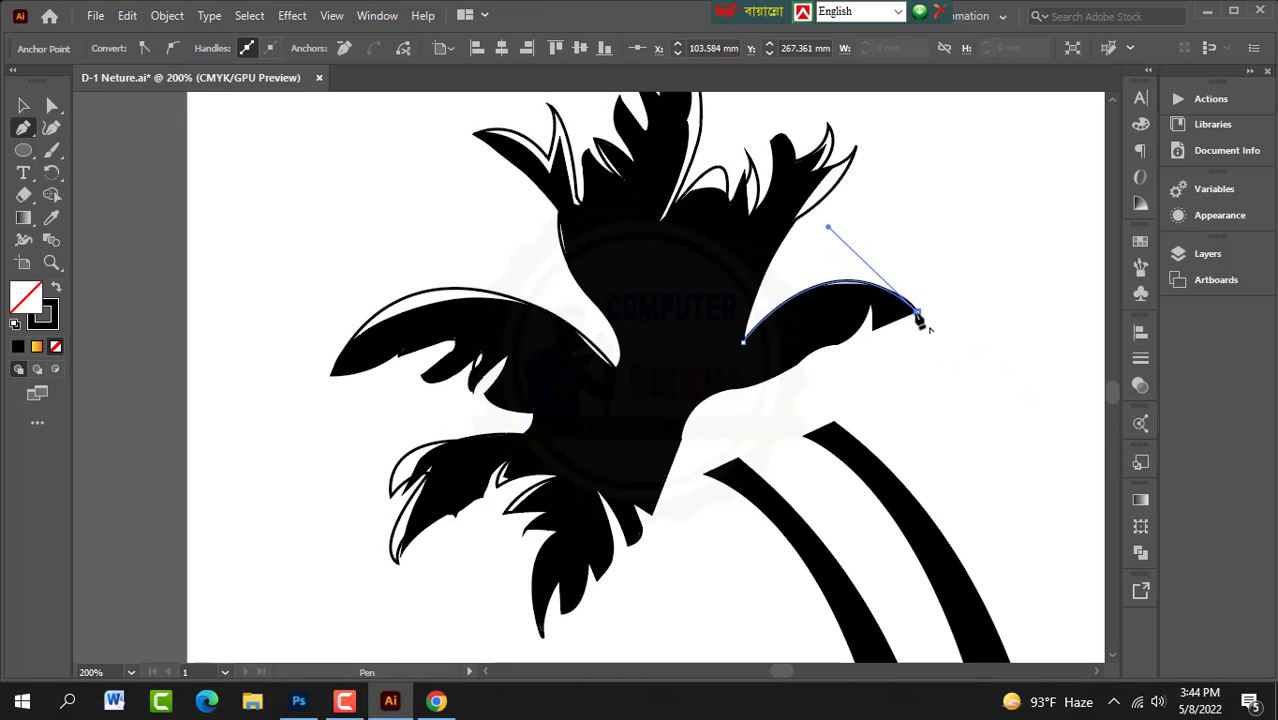
scroll(883, 328, down, 1)
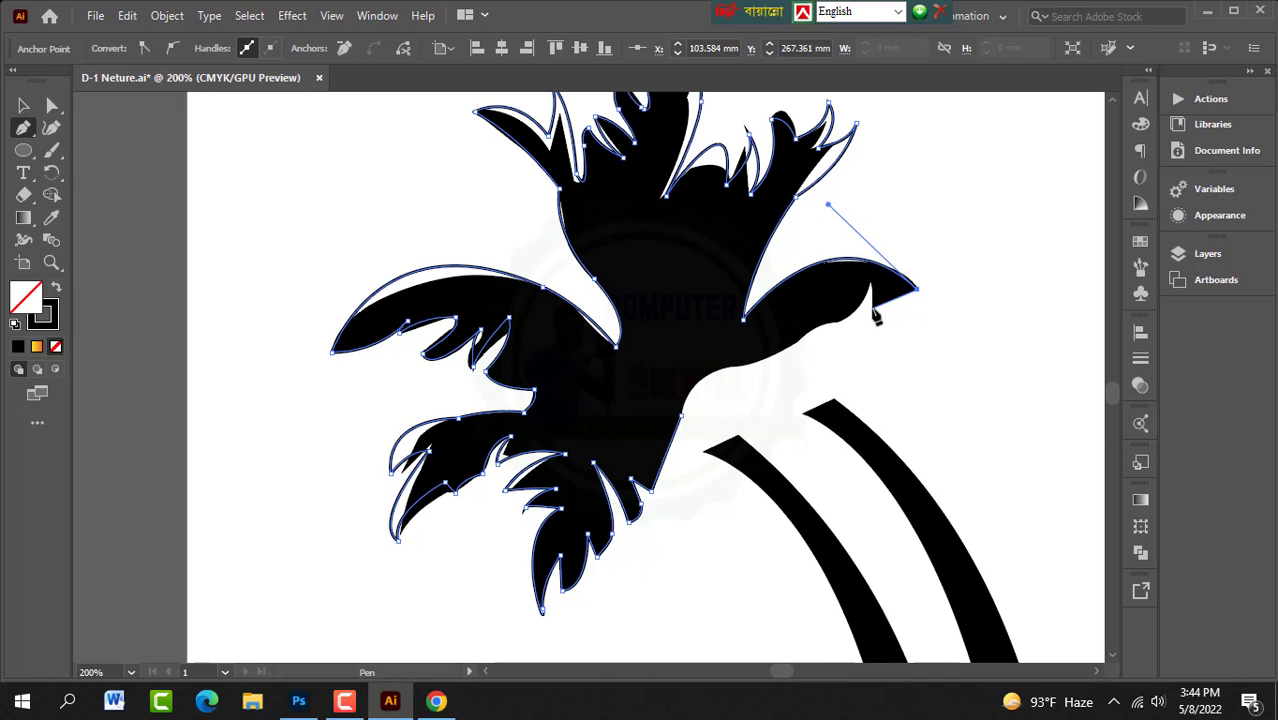
Step: Trace the short straight edge beneath the right frond's tip and up into the small slit with corner anchors
click(874, 309)
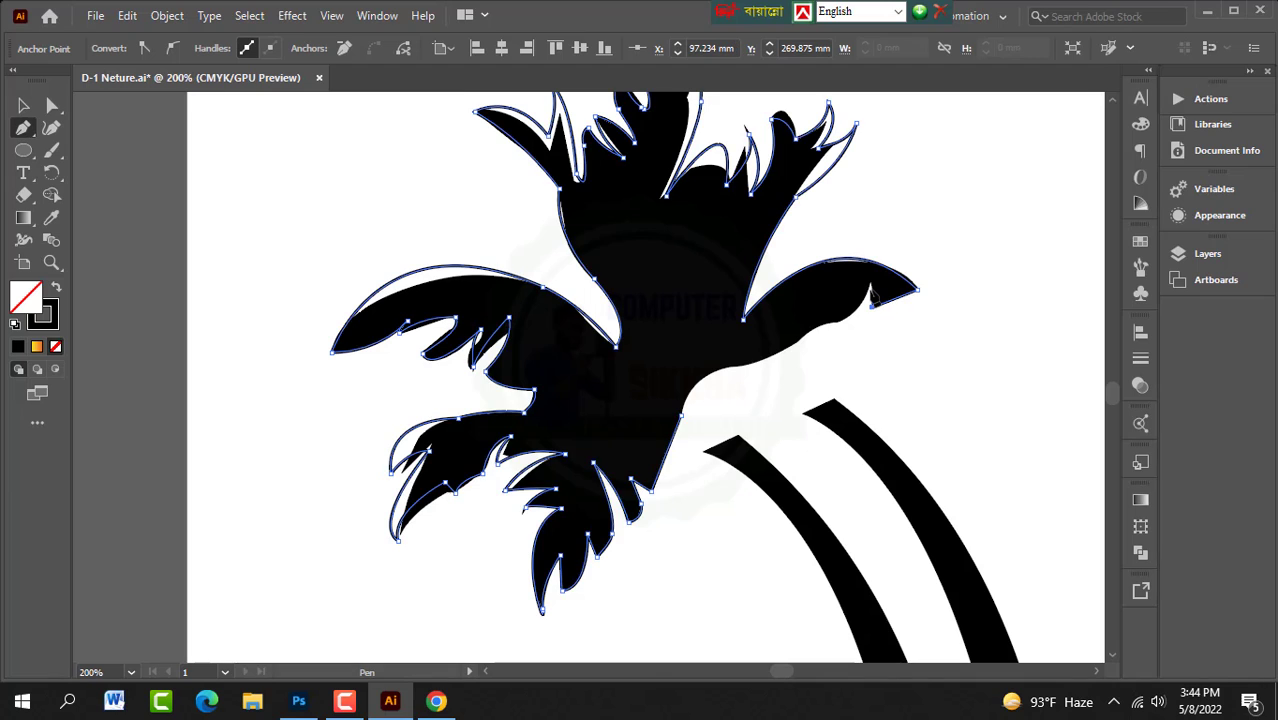
click(872, 288)
key(ctrl+z)
click(866, 282)
key(ctrl+z)
key(ctrl+shift+z)
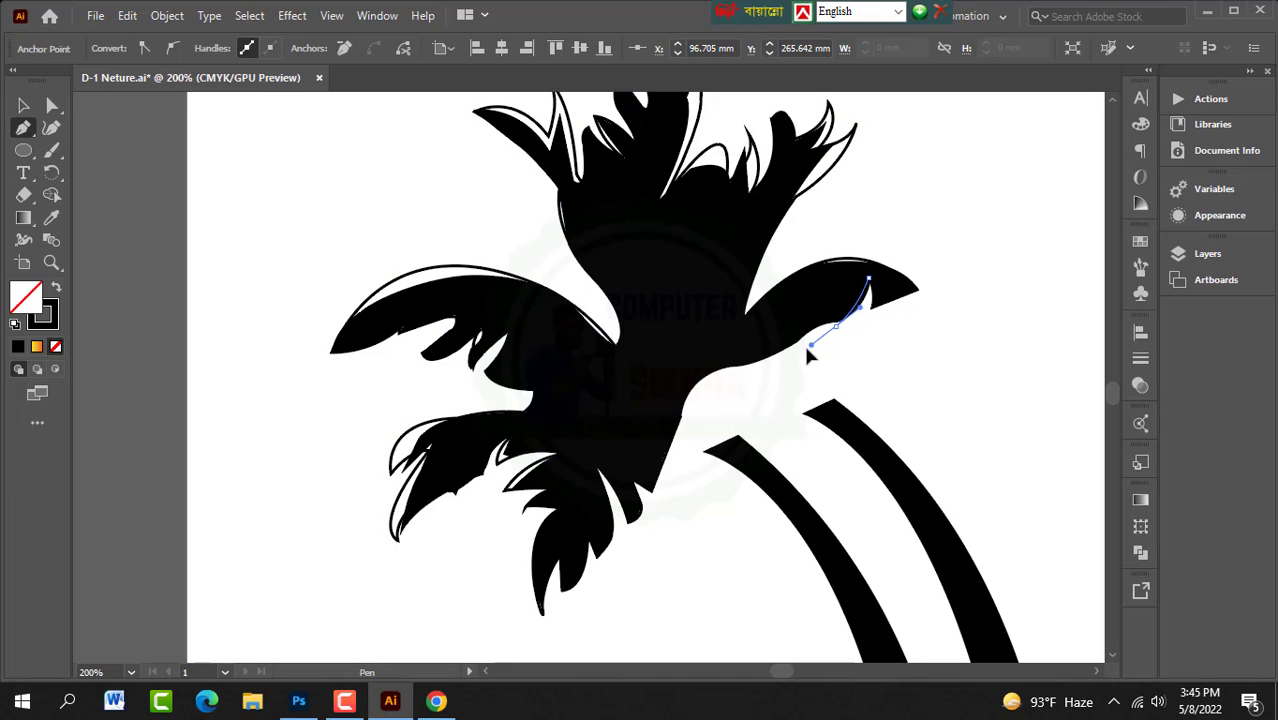
Step: Trace the right frond's wavy underside from the slit back to the starting anchor at the crown's base, closing the path
drag(836, 325, 800, 345)
key(ctrl+z)
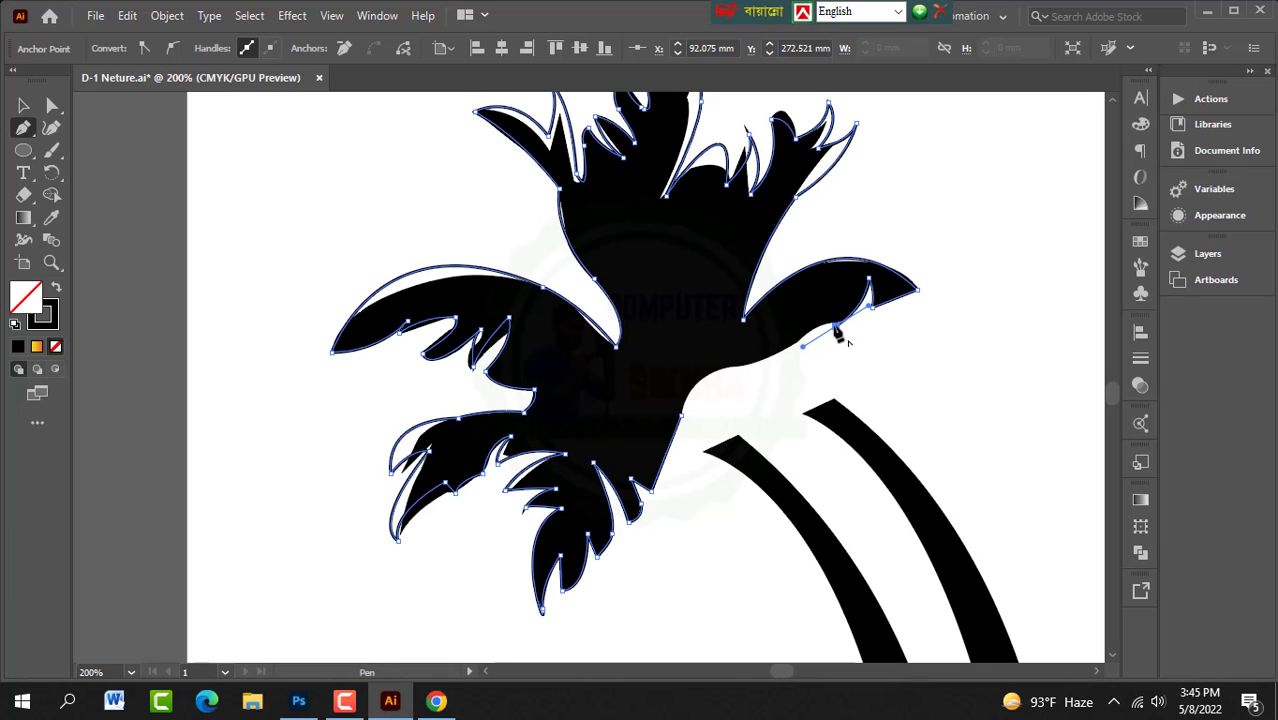
click(836, 326)
drag(796, 348, 766, 381)
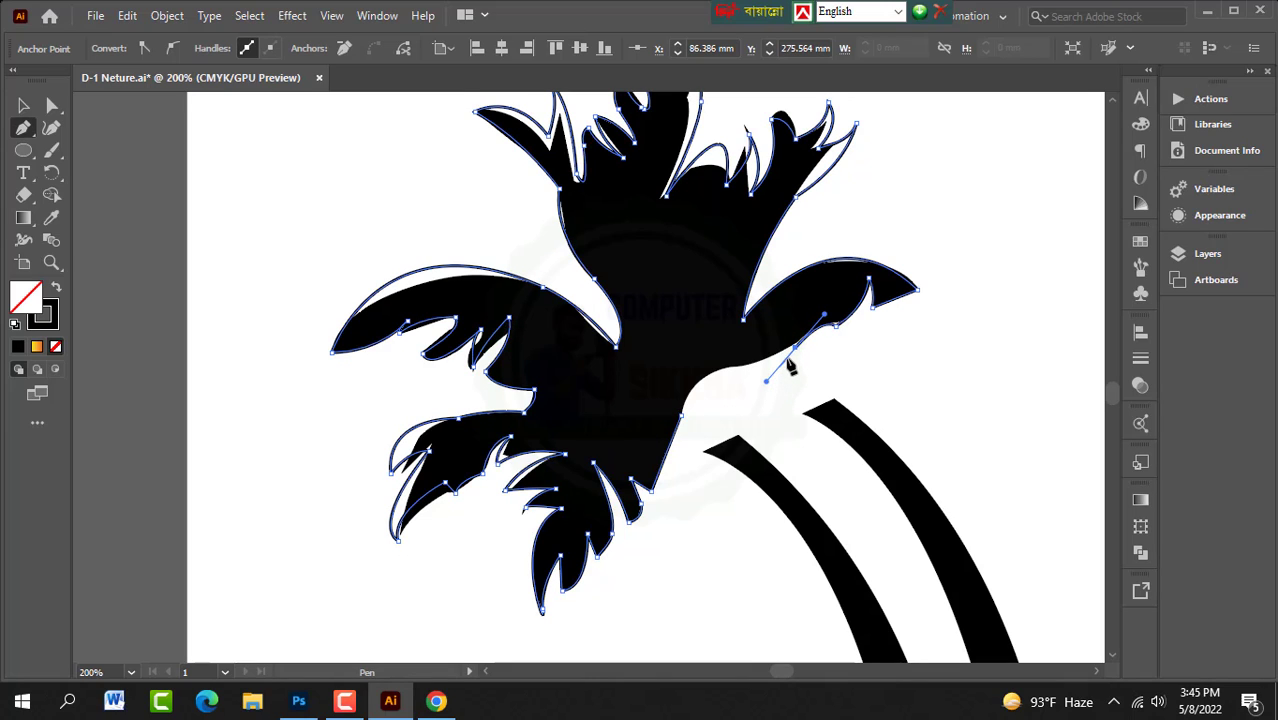
drag(686, 375, 754, 380)
click(724, 372)
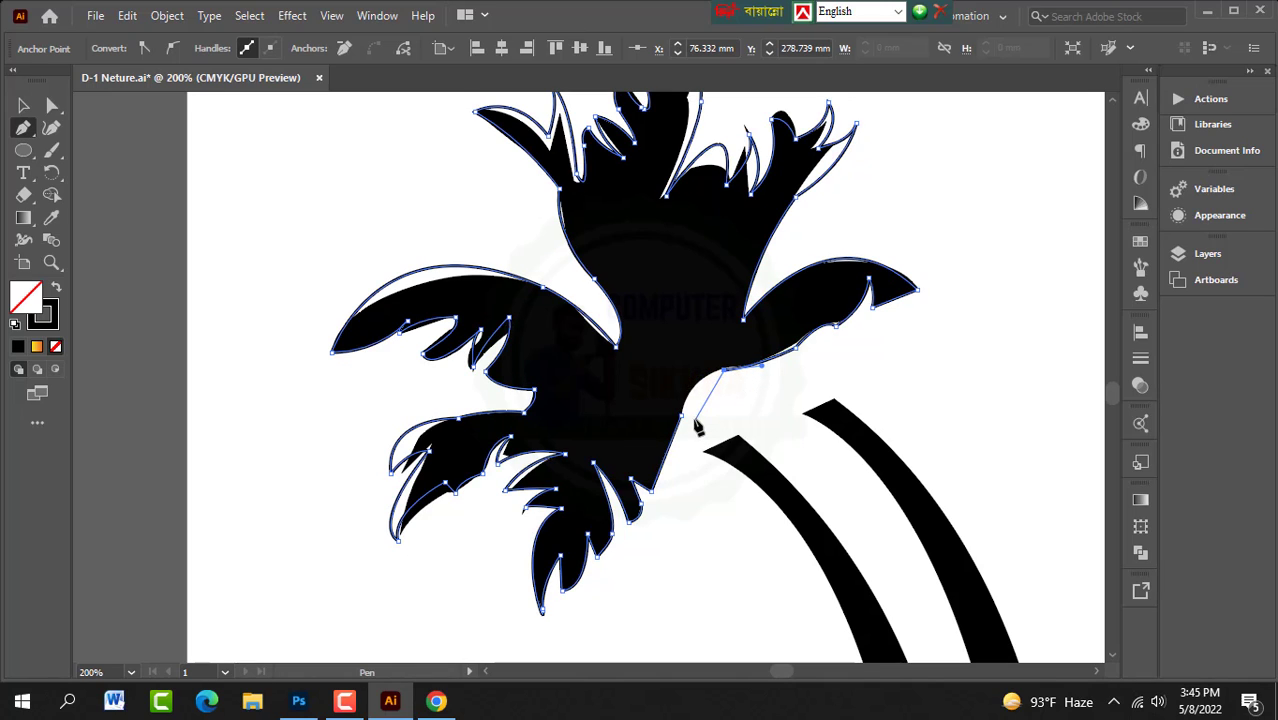
drag(680, 414, 684, 461)
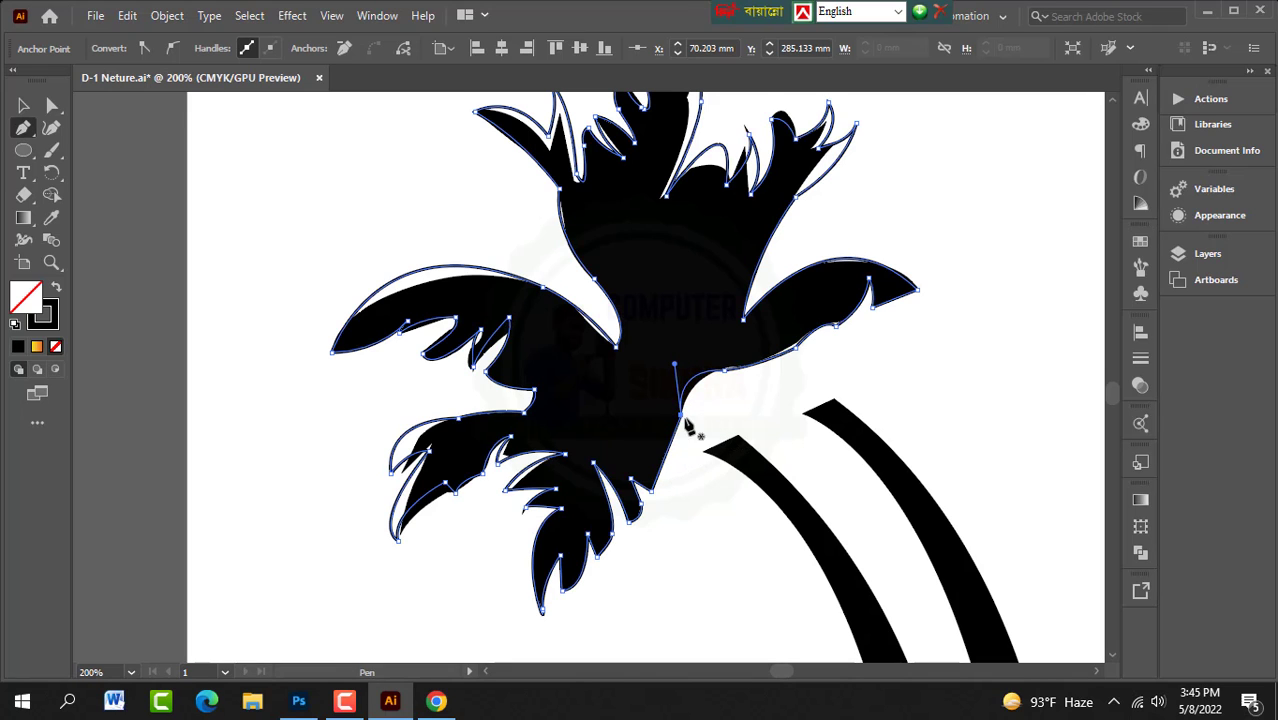
Step: Move the finished crown outline off the original crown toward the artboard's left edge
click(23, 105)
click(528, 338)
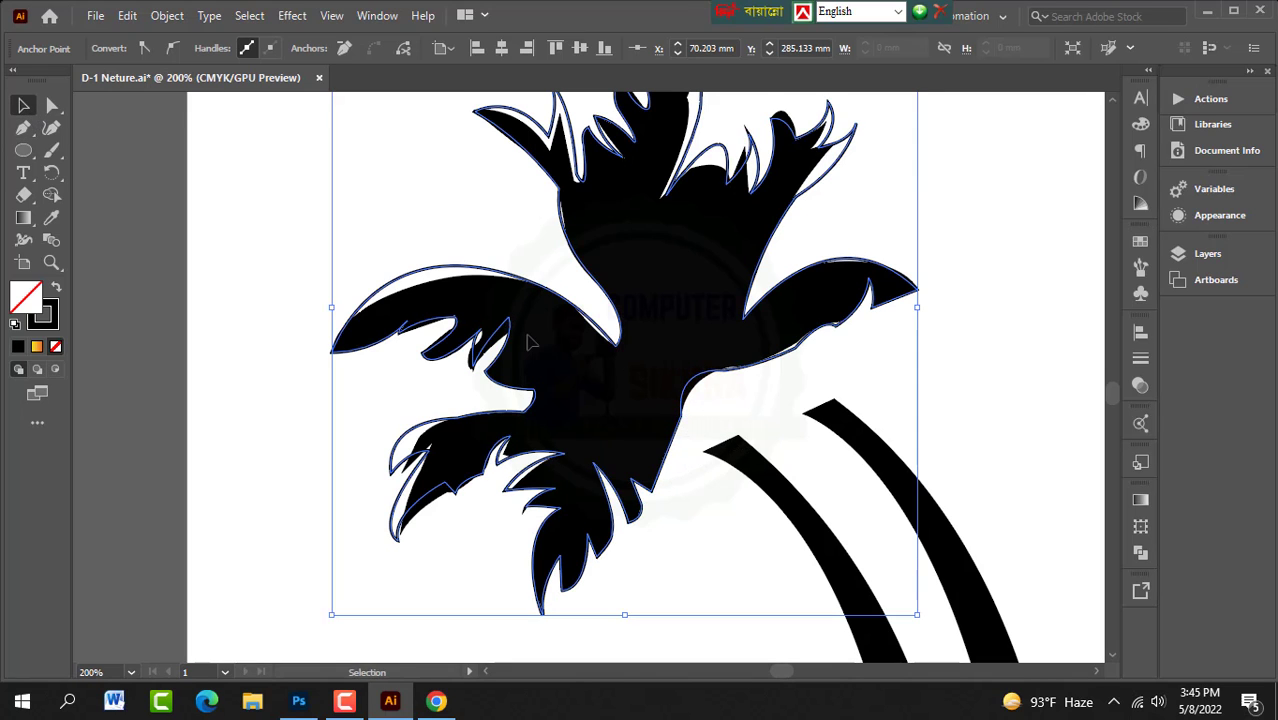
key(ctrl+minus)
key(ctrl+minus)
key(ctrl+minus)
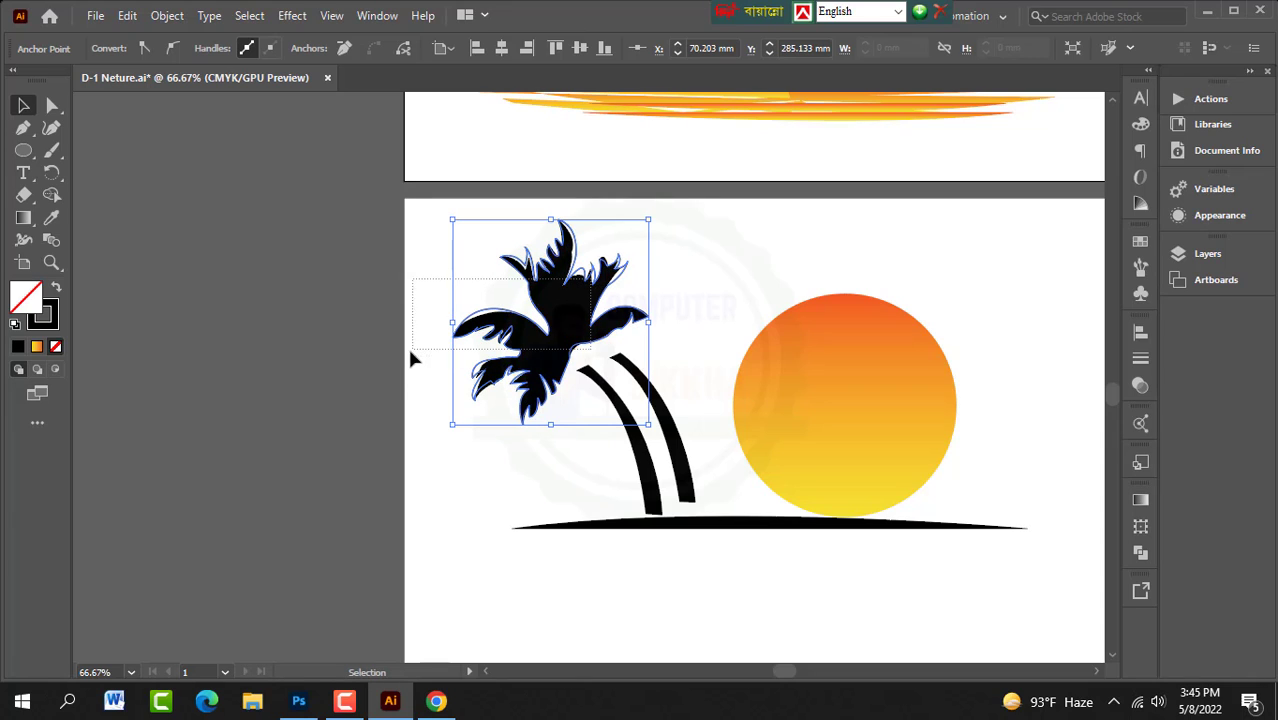
click(262, 263)
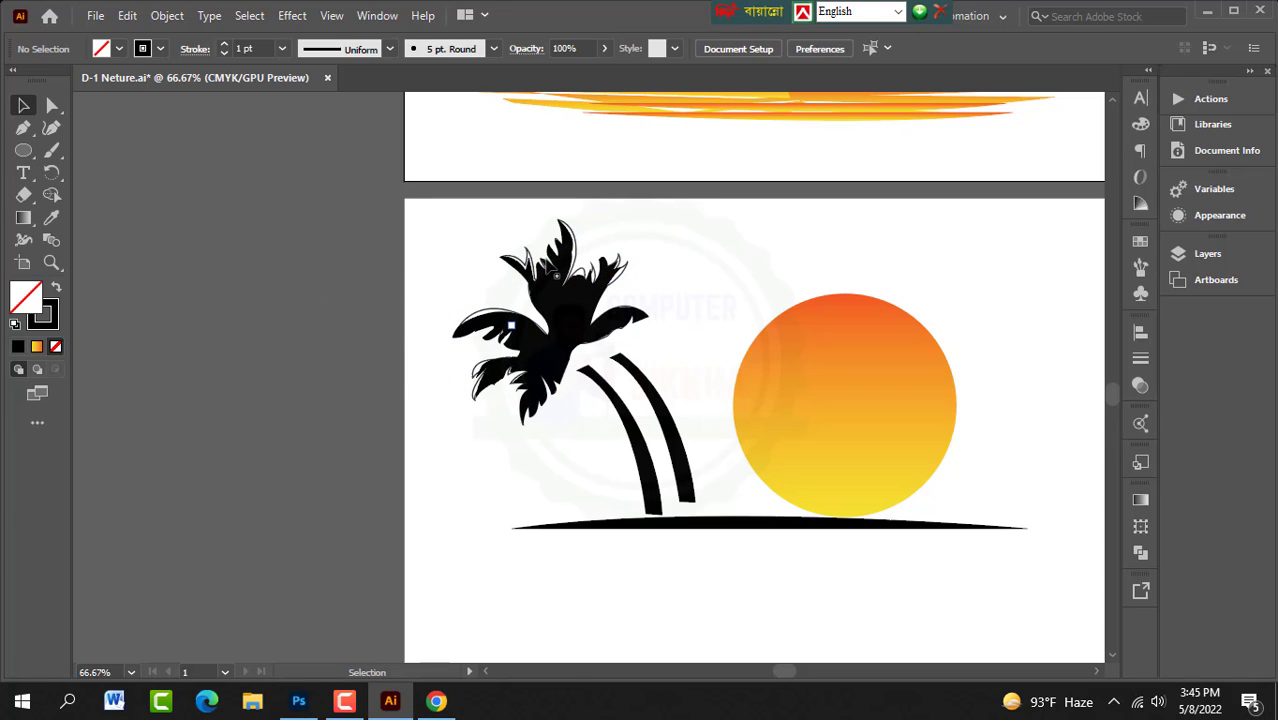
click(548, 276)
drag(556, 262, 393, 290)
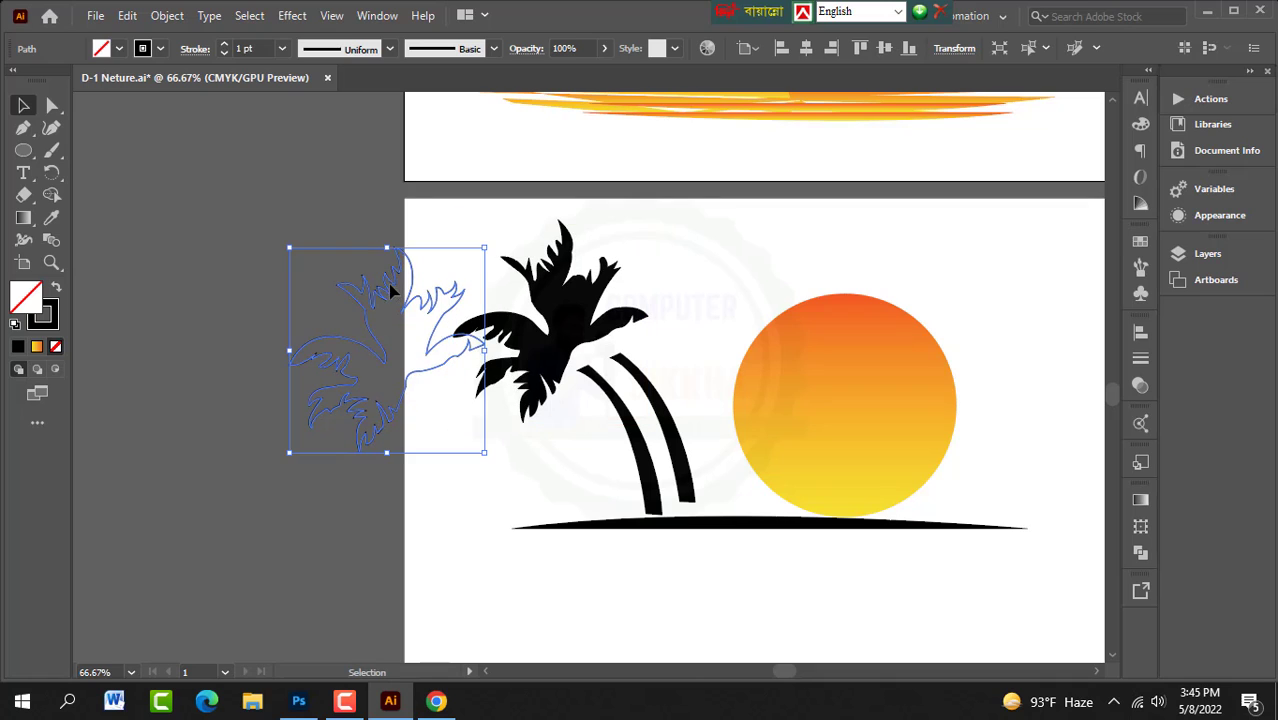
Step: Reposition the crown outline beside the original palm so that it straddles the artboard's left edge
click(564, 457)
drag(428, 378, 516, 440)
scroll(522, 384, down, 2)
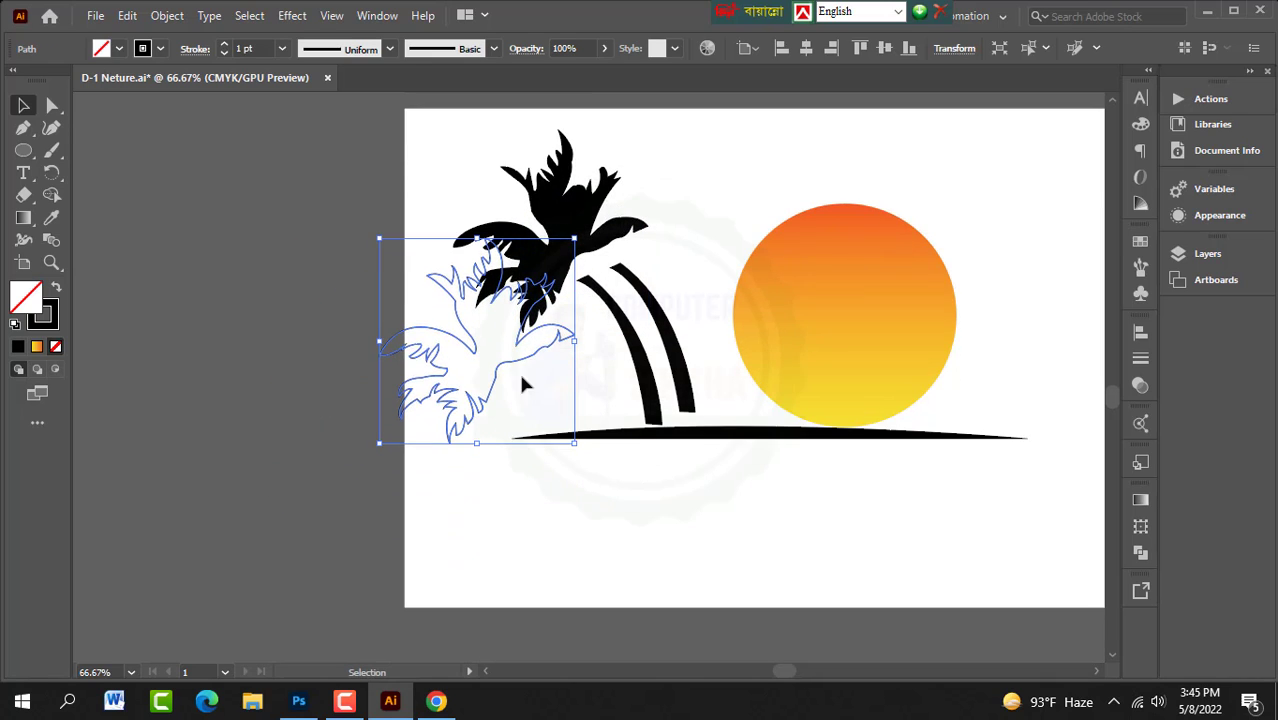
drag(501, 366, 419, 334)
scroll(419, 334, up, 2)
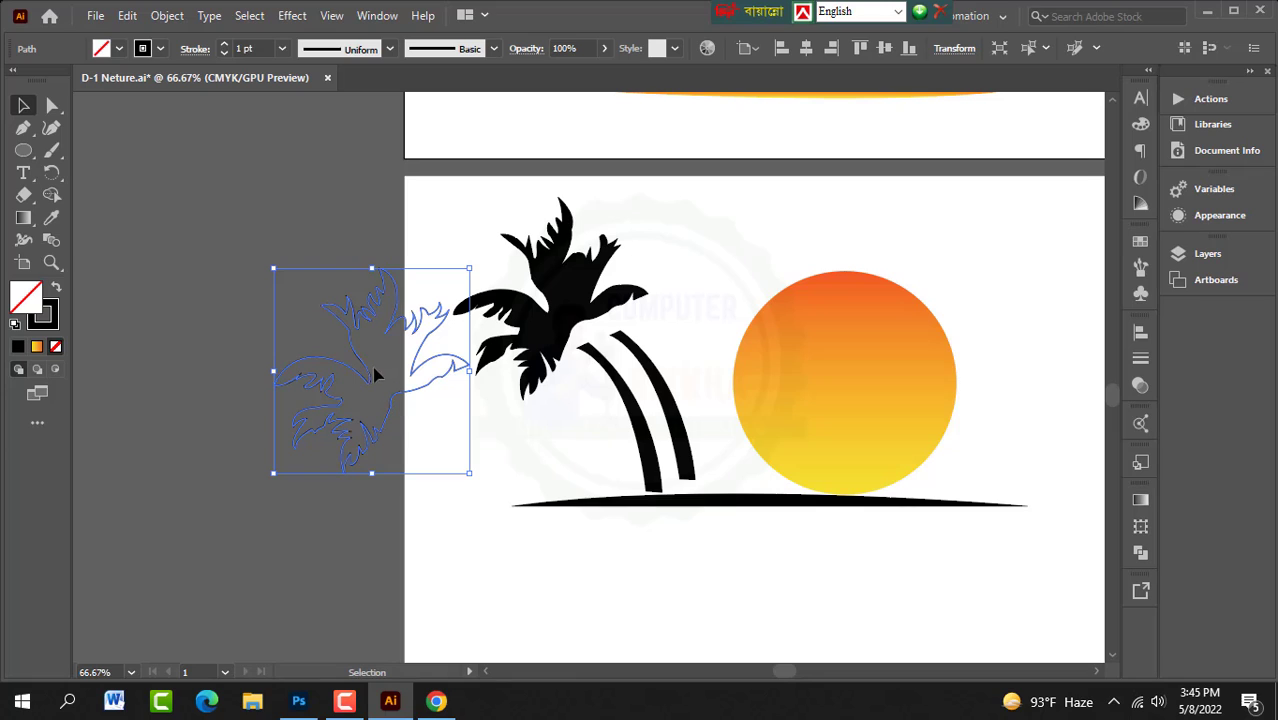
drag(372, 386, 366, 334)
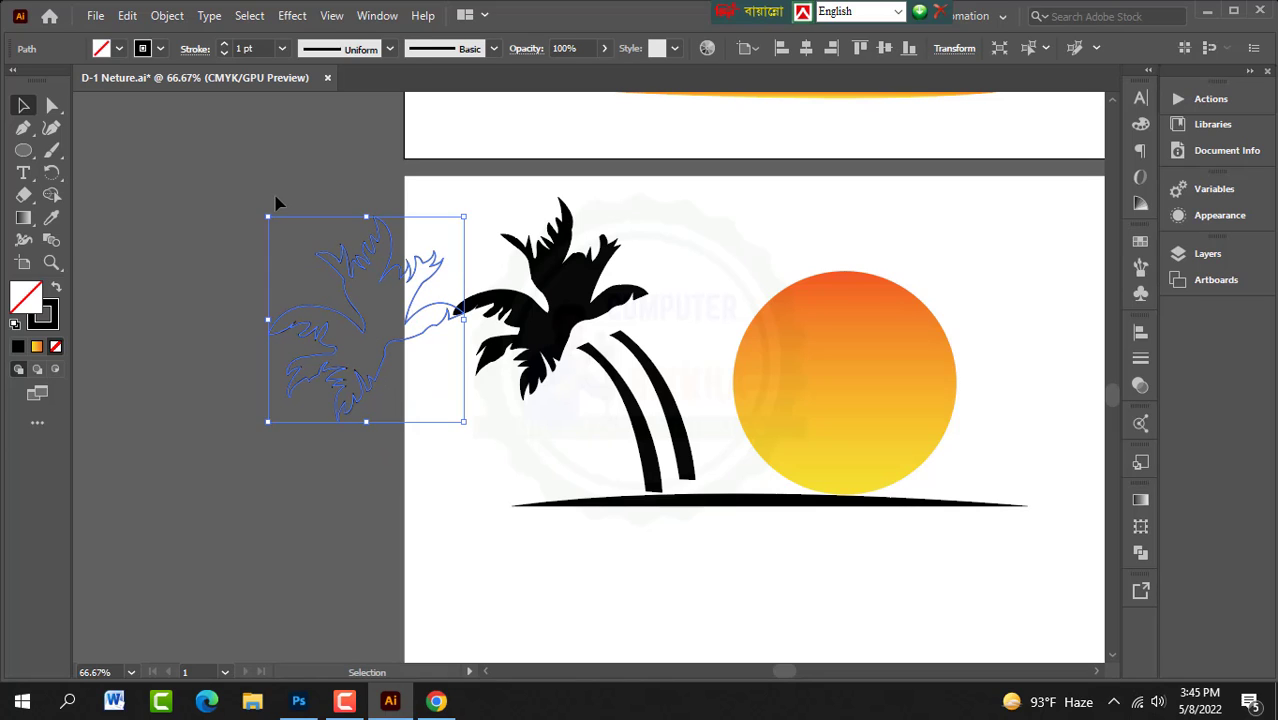
Step: Fill the traced crown outline with black and deselect it
click(278, 204)
click(343, 295)
click(96, 52)
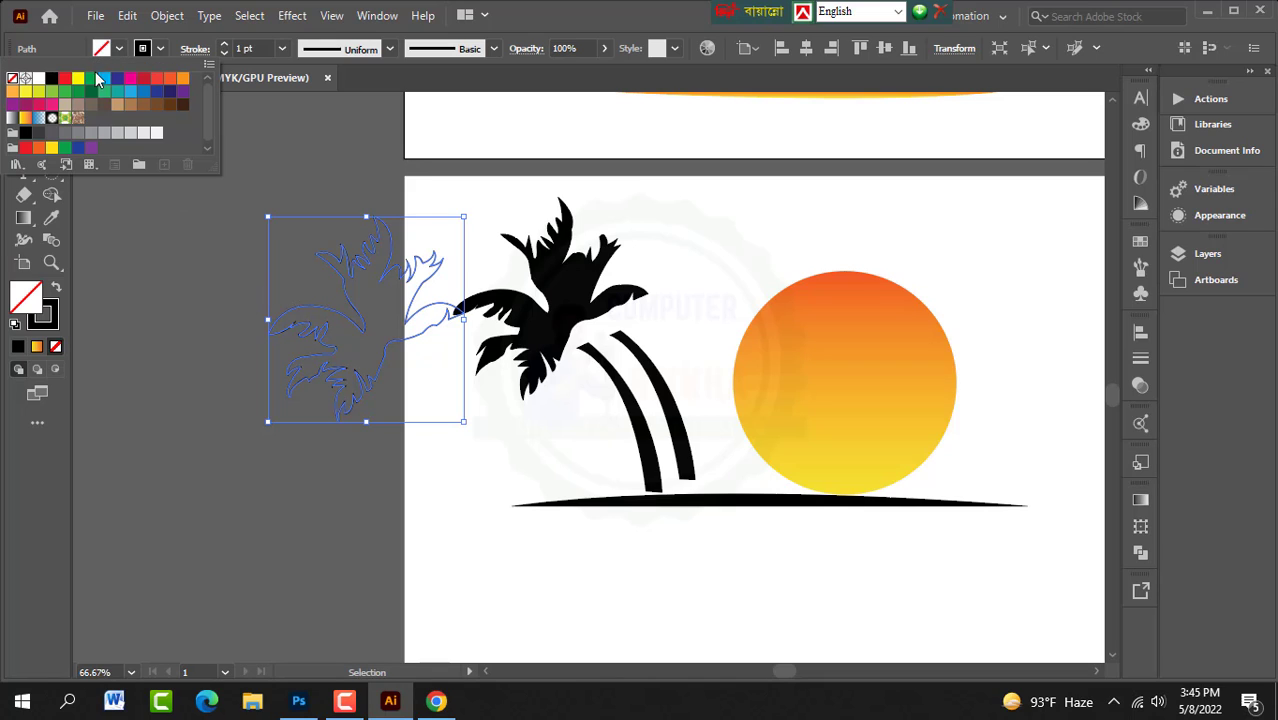
click(52, 78)
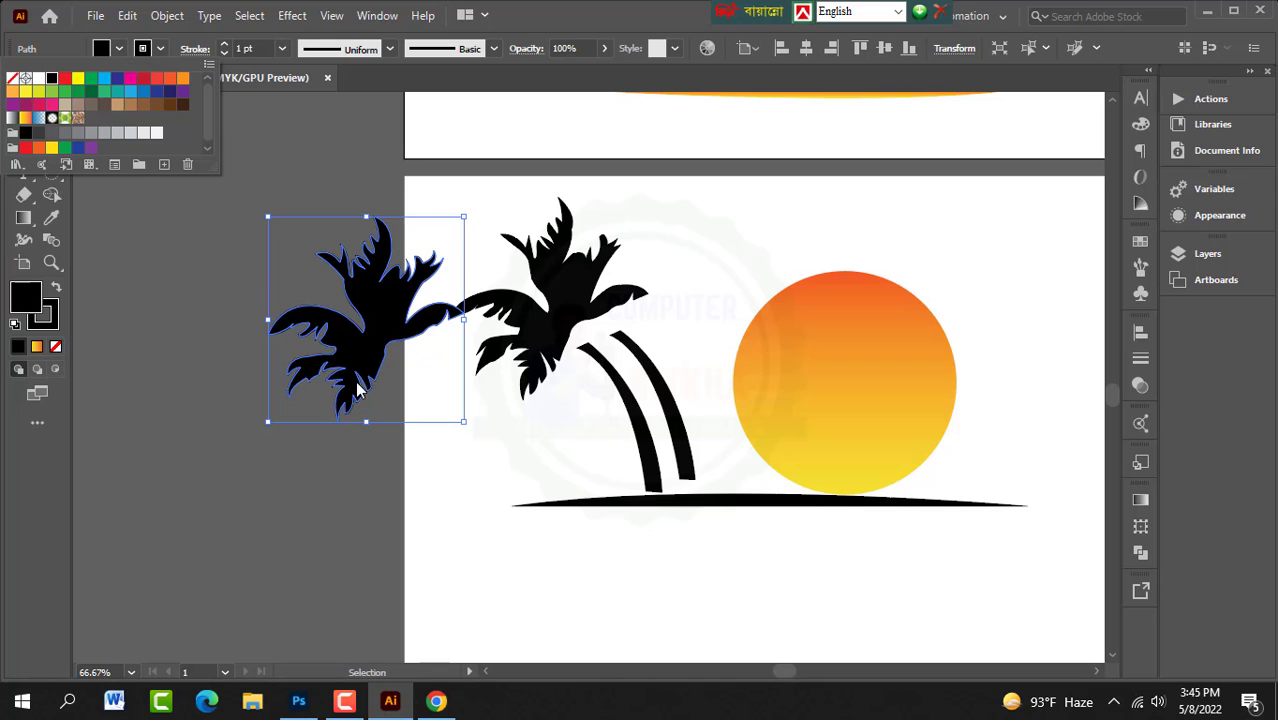
click(358, 184)
click(368, 176)
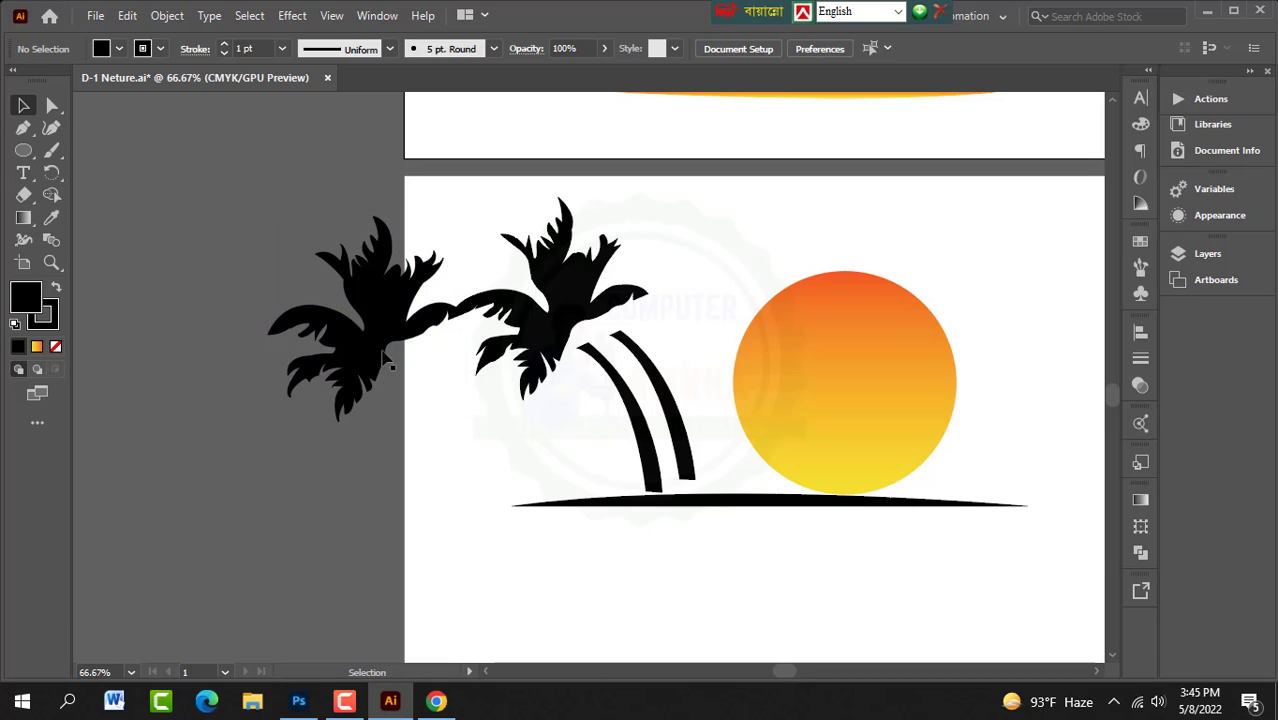
Step: Set the traced crown's stroke to None and deselect it
click(360, 335)
click(143, 49)
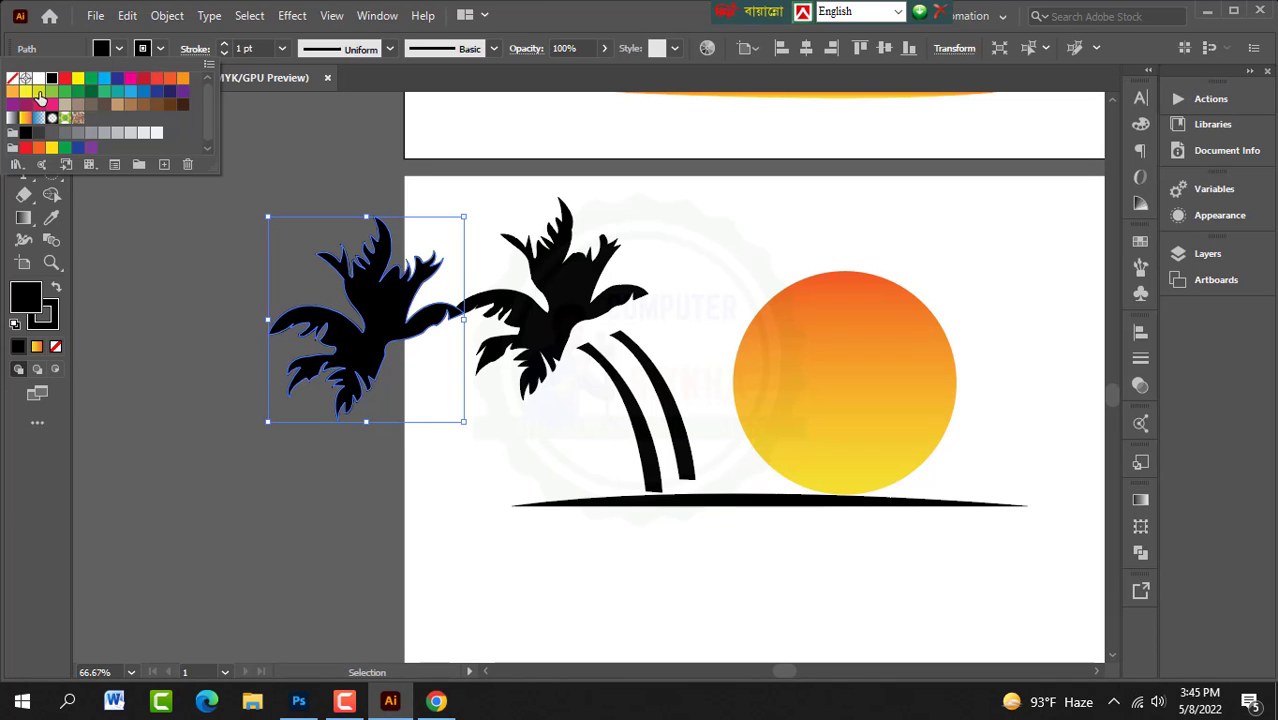
click(11, 79)
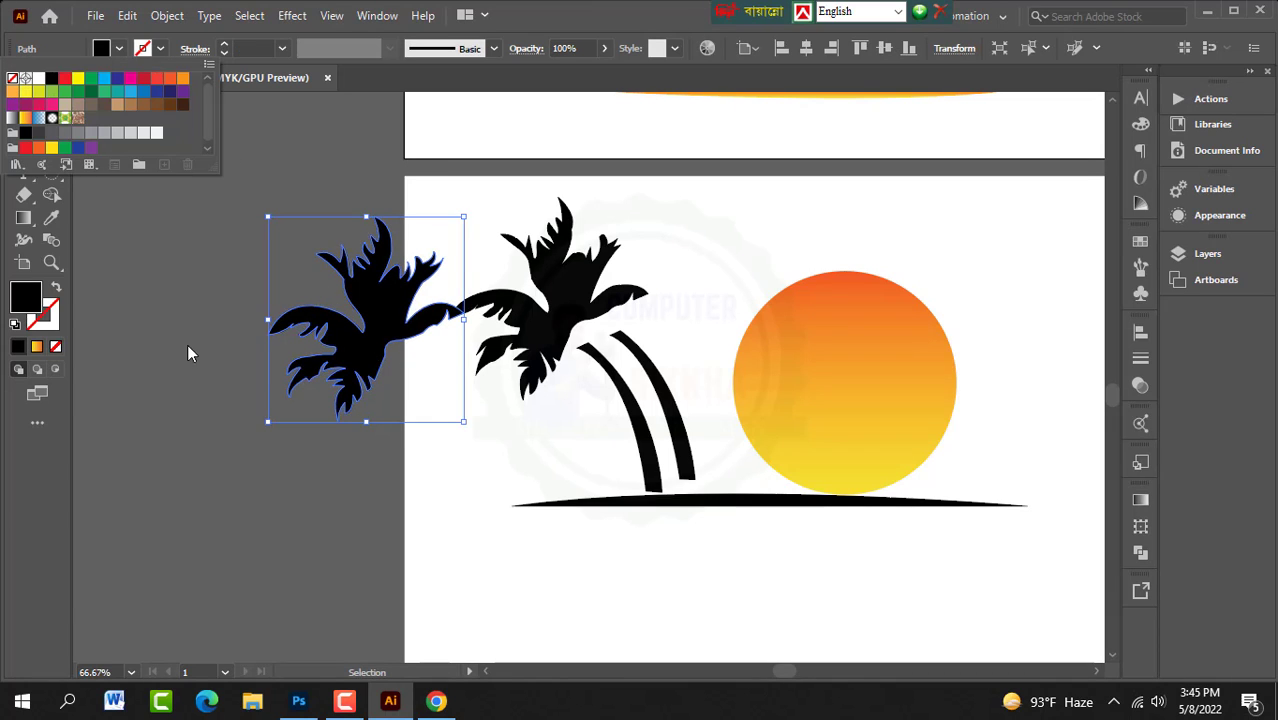
click(188, 346)
click(280, 457)
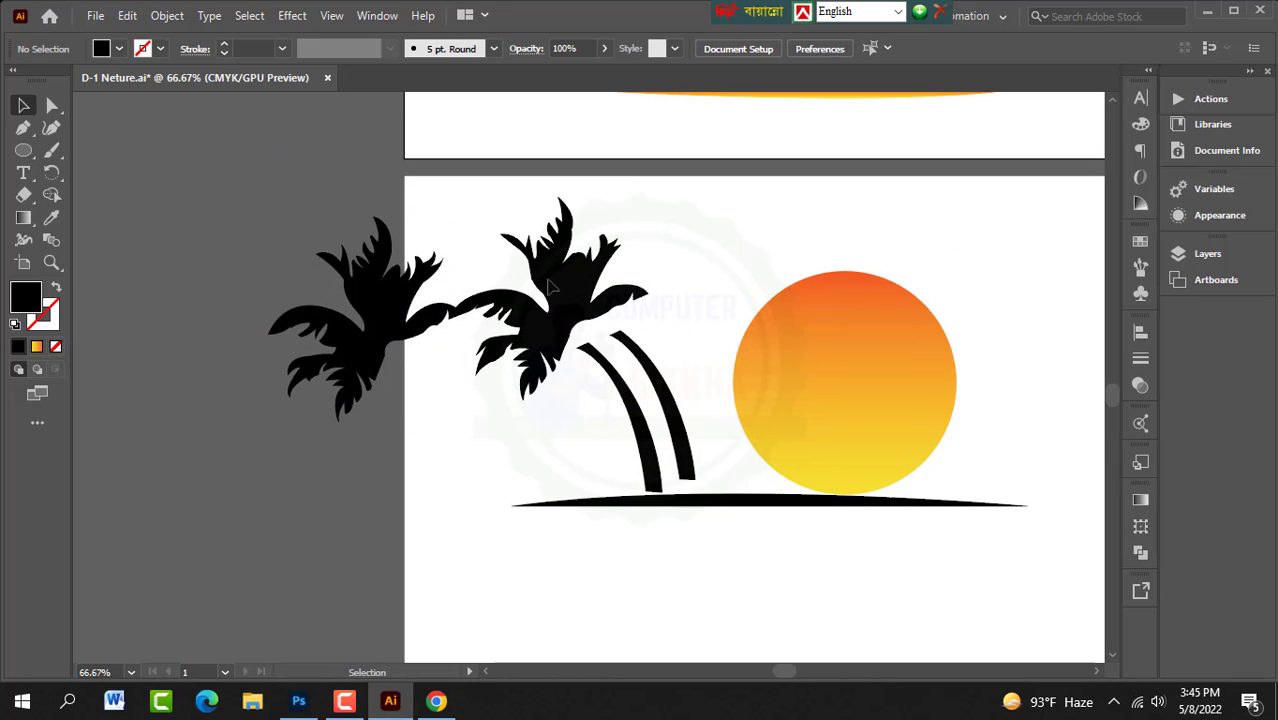
Step: Unlock the original palm crown path and move it off the artboard onto the empty canvas to the left
right_click(549, 287)
mouse_move(602, 302)
click(819, 294)
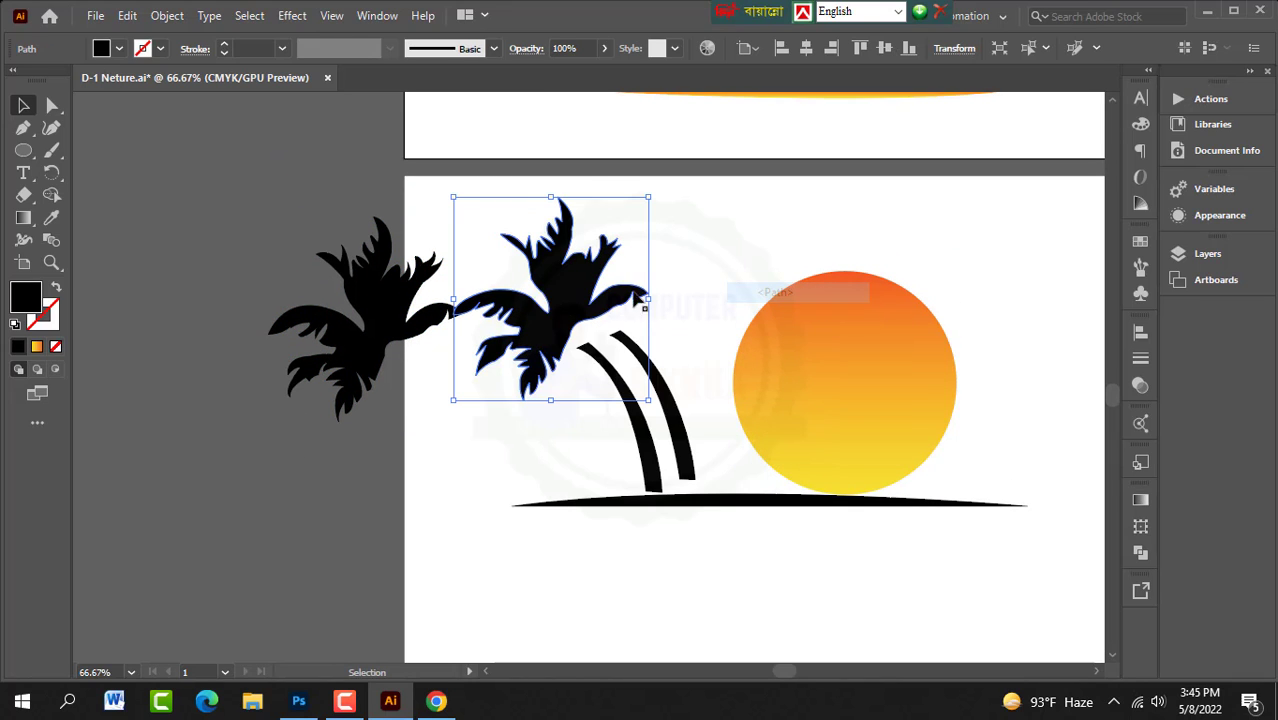
drag(635, 297, 267, 240)
click(292, 405)
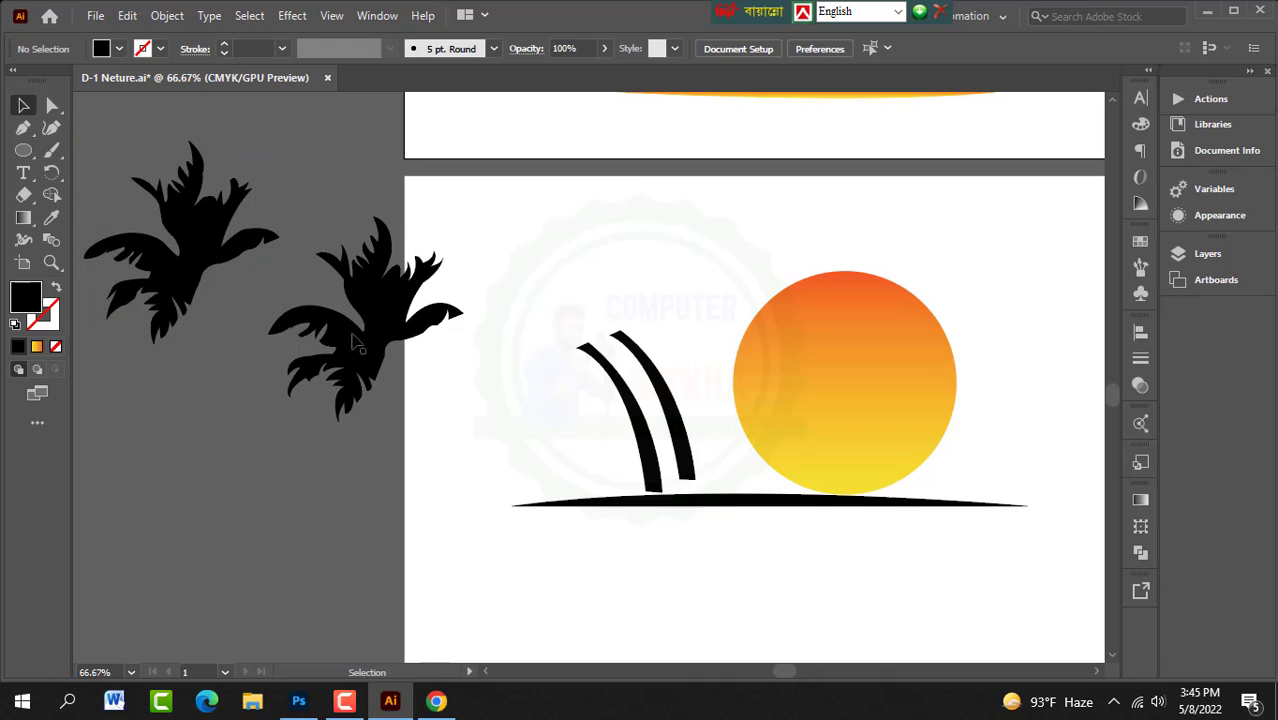
Step: Place the traced crown on top of the trunks and nudge it slightly right so it meets the front trunk's upper end
drag(356, 343, 536, 342)
click(375, 413)
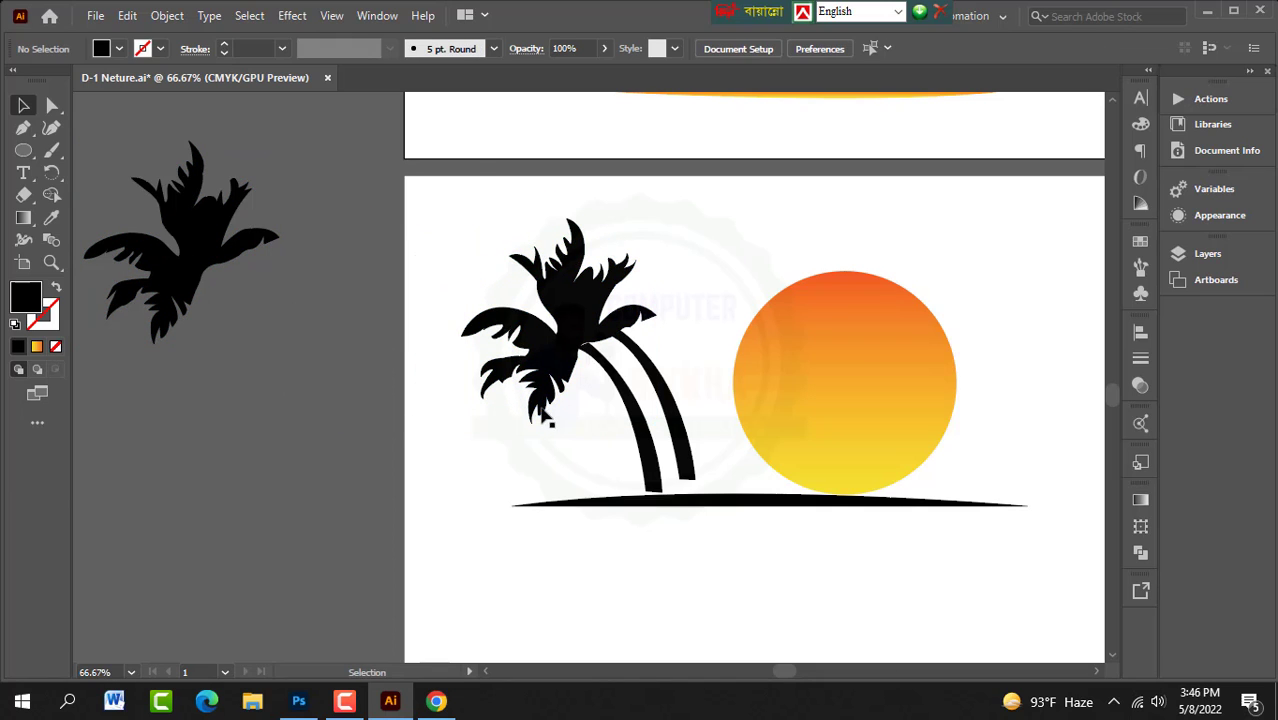
scroll(543, 418, up, 1)
scroll(543, 418, down, 2)
click(549, 350)
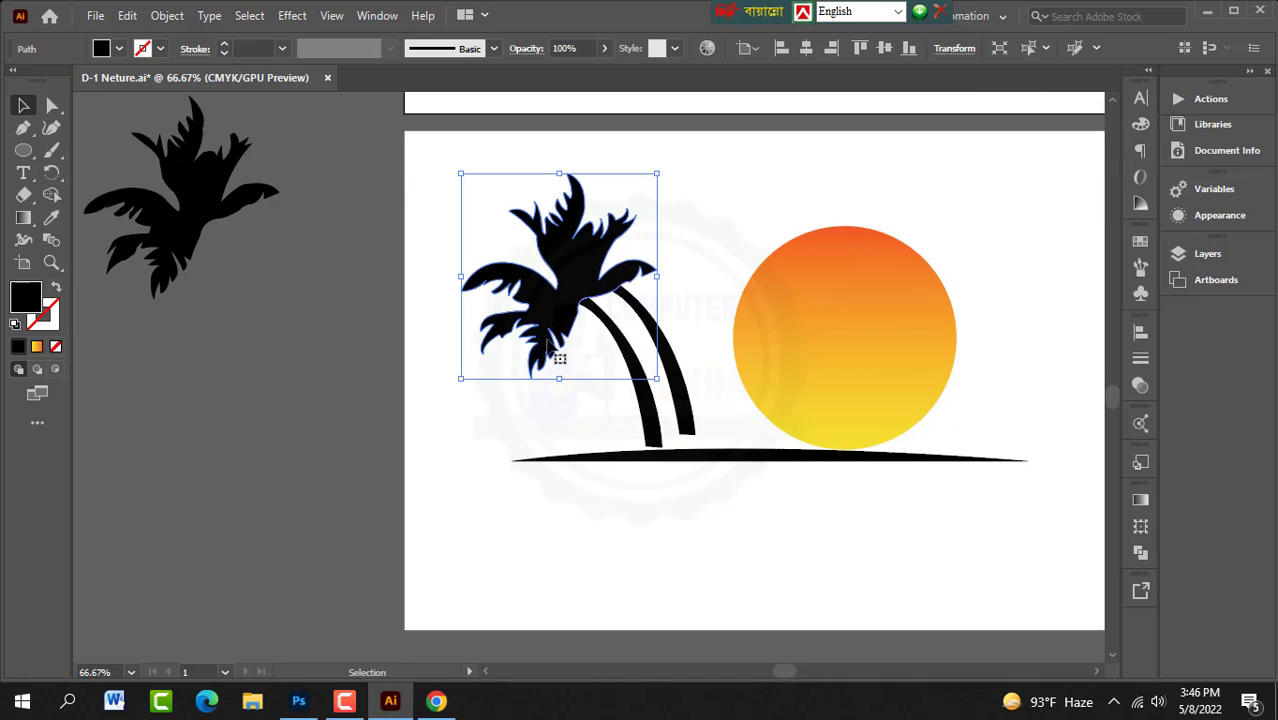
drag(547, 343, 562, 347)
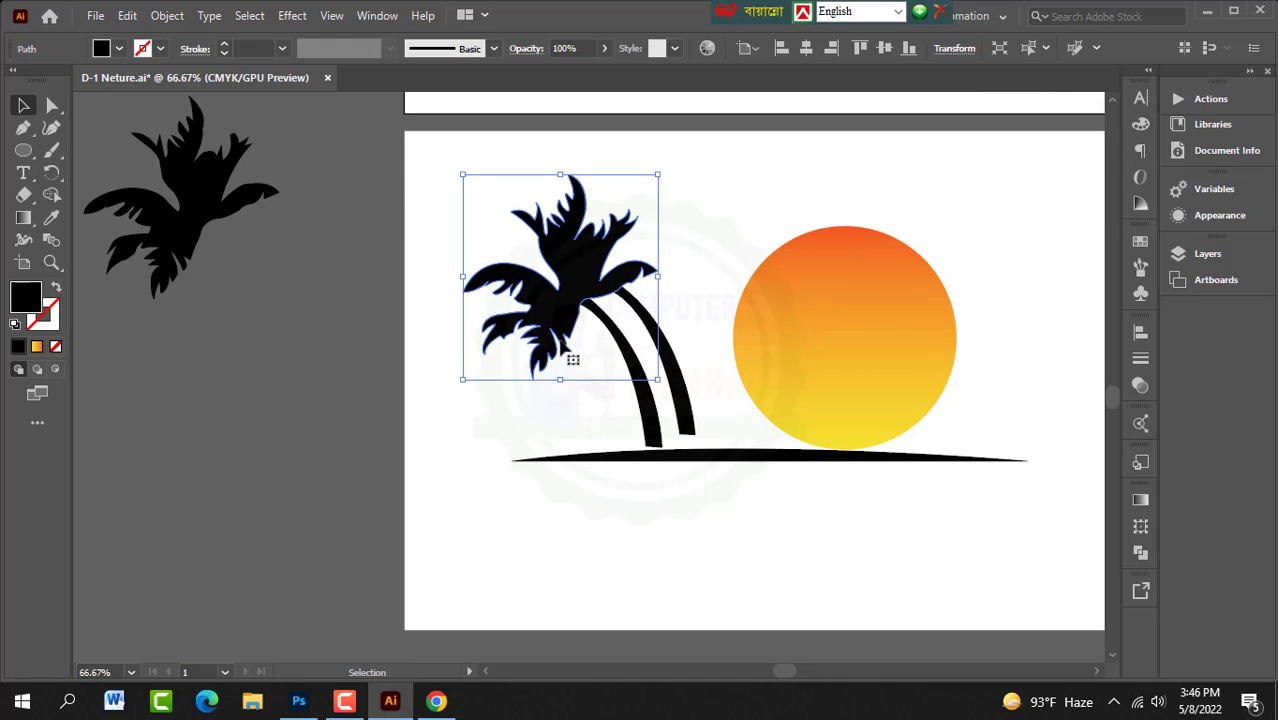
click(686, 410)
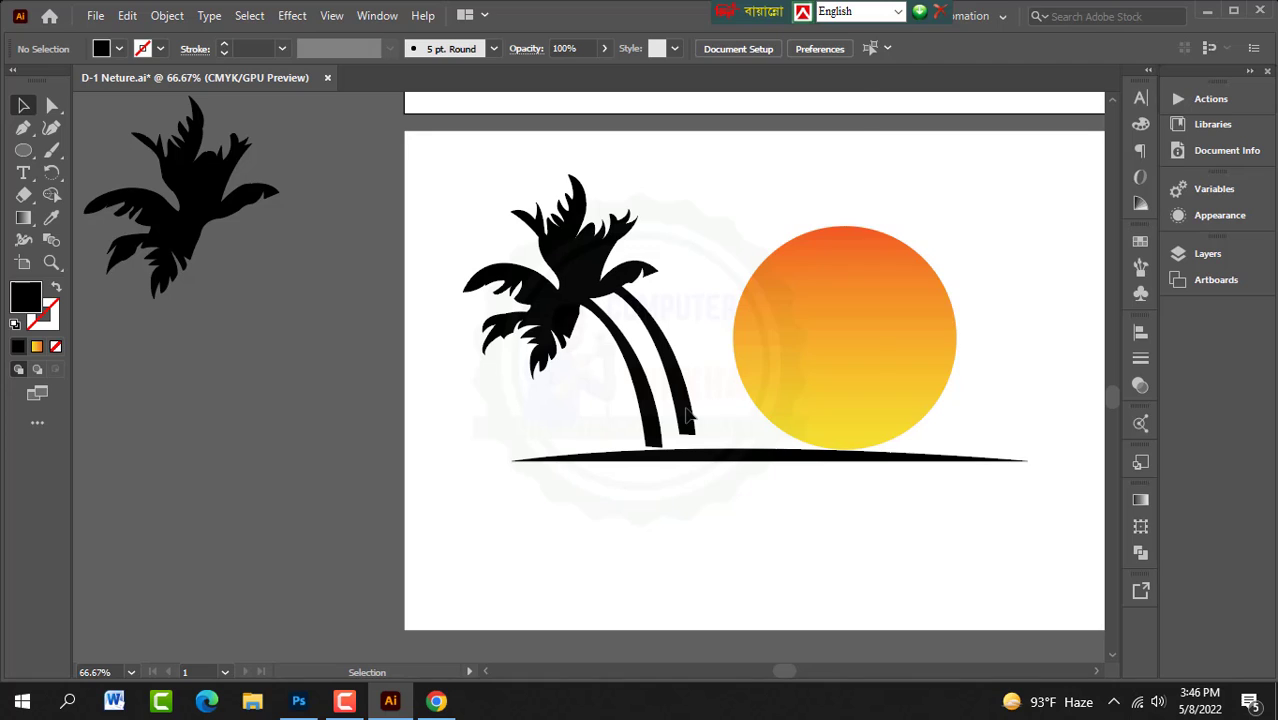
Step: Unlock the second trunk's path, the one nearer the sun, and delete it
right_click(688, 416)
mouse_move(775, 67)
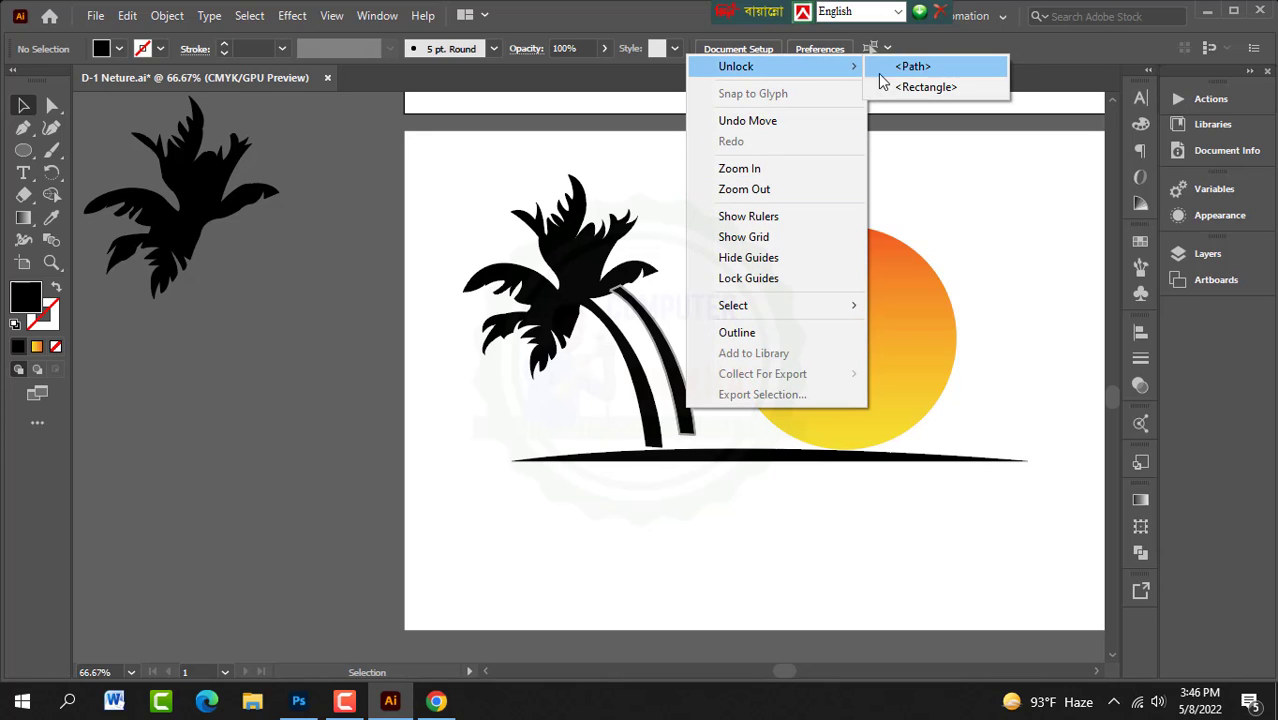
click(893, 70)
key(Delete)
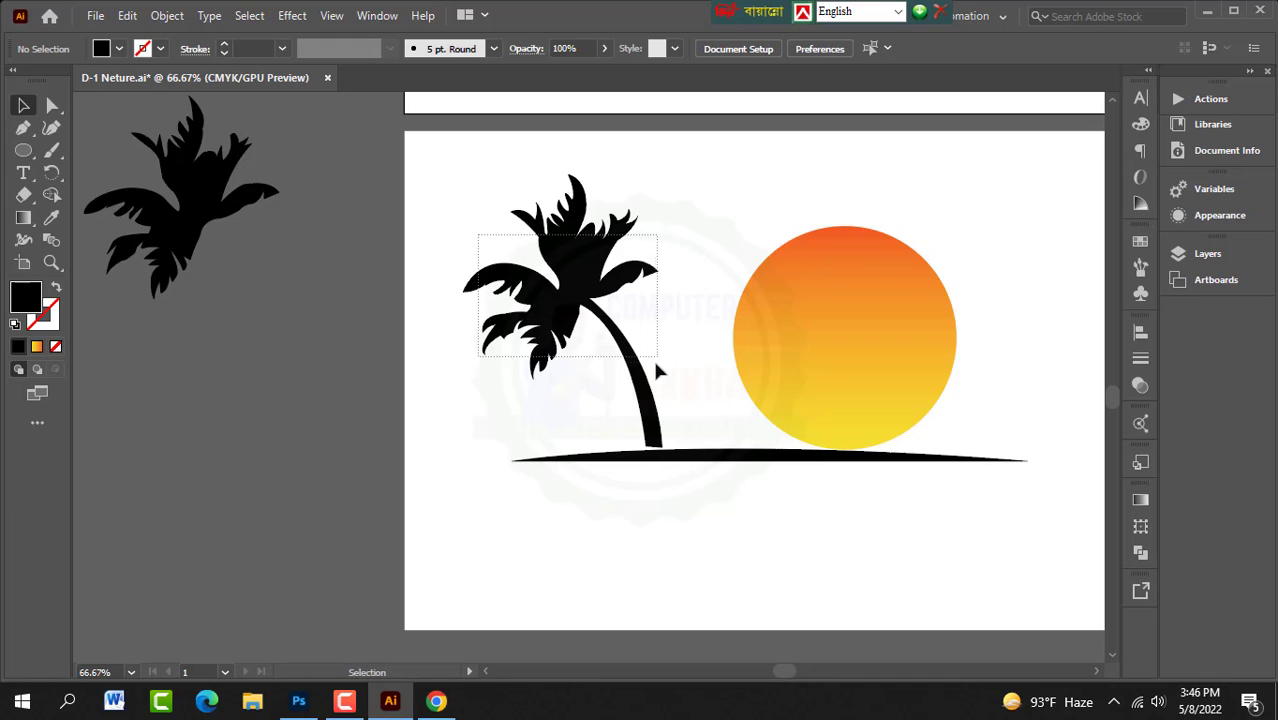
Step: Shift the palm tree right toward the sun and slightly down so its trunk base meets the ground strip, and deselect it
click(642, 410)
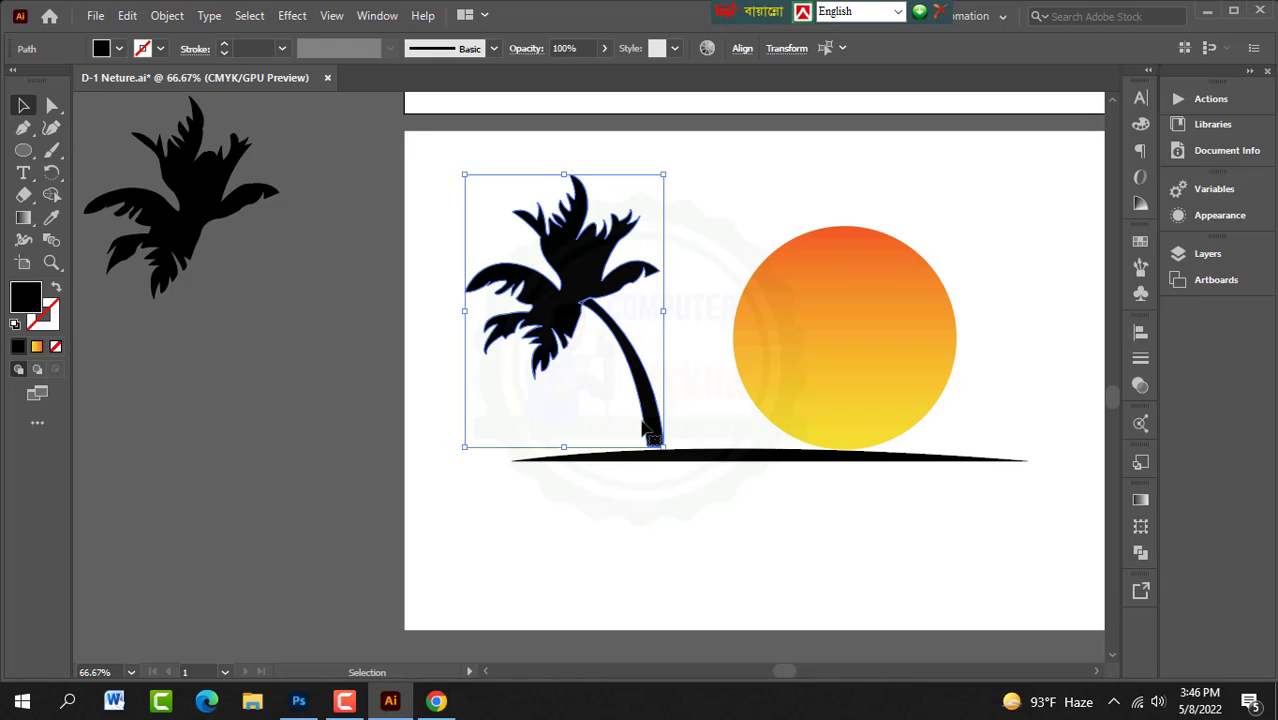
key(shift+Right)
key(shift+Right)
key(shift+Right)
key(shift+Right)
key(shift+Right)
key(shift+Right)
key(shift+Right)
key(shift+Right)
key(shift+Right)
key(shift+Right)
key(shift+Right)
key(shift+Right)
key(shift+Right)
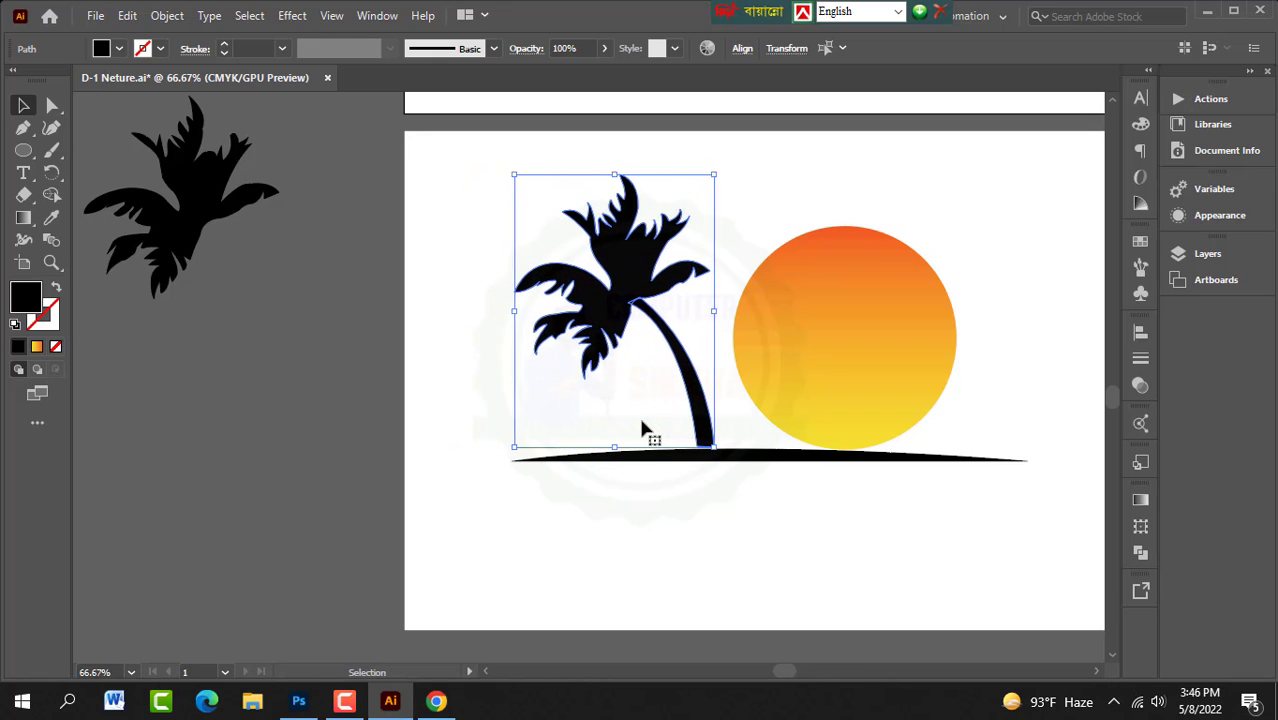
key(shift+Right)
key(shift+Down)
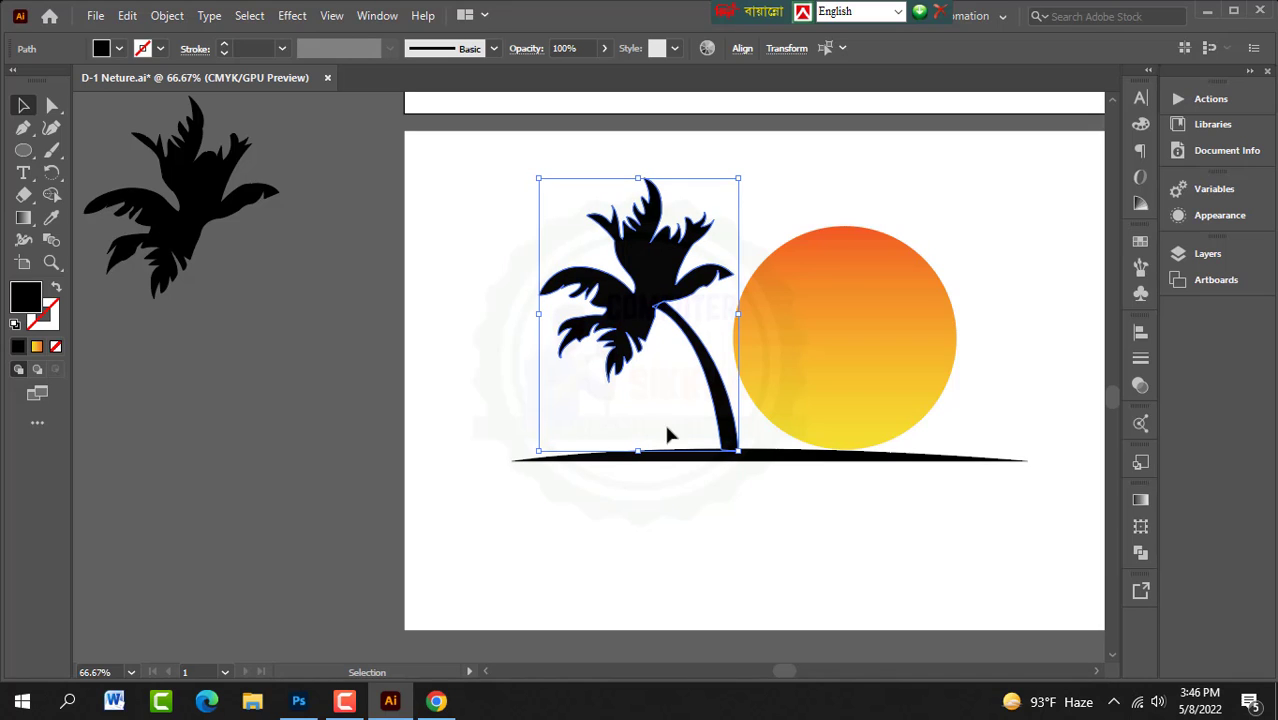
click(777, 470)
scroll(590, 328, up, 1)
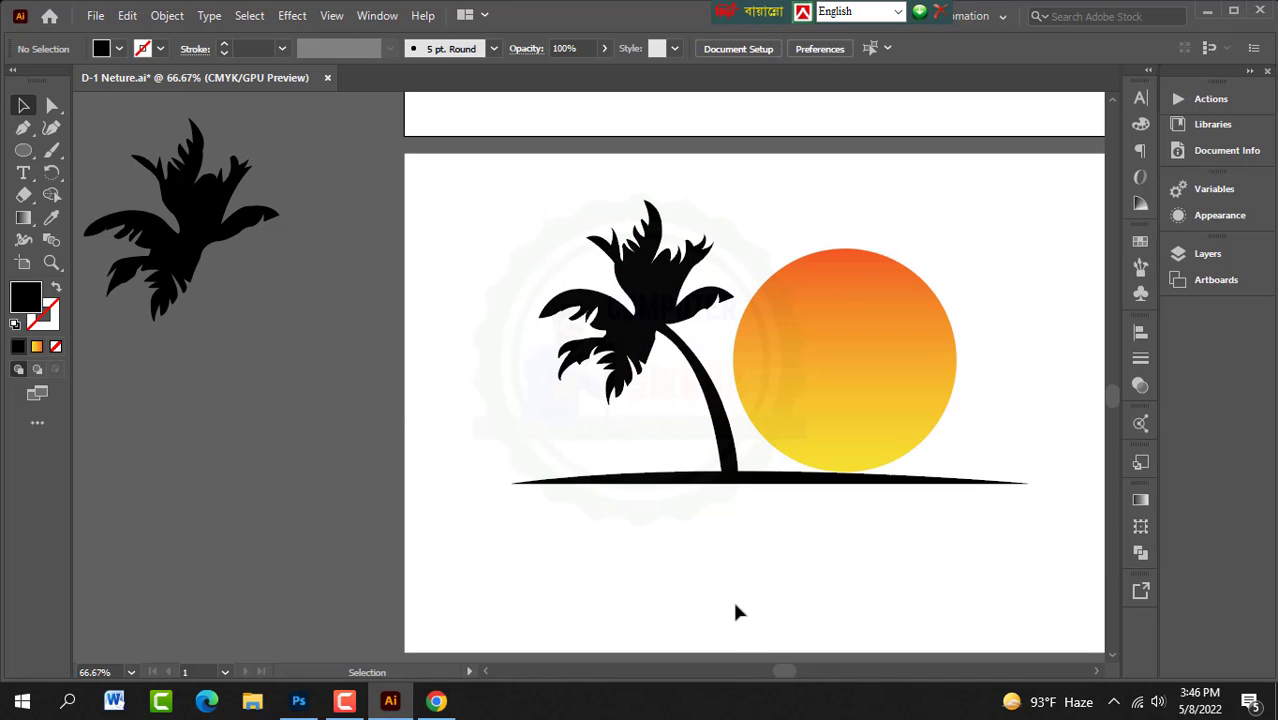
drag(788, 669, 795, 672)
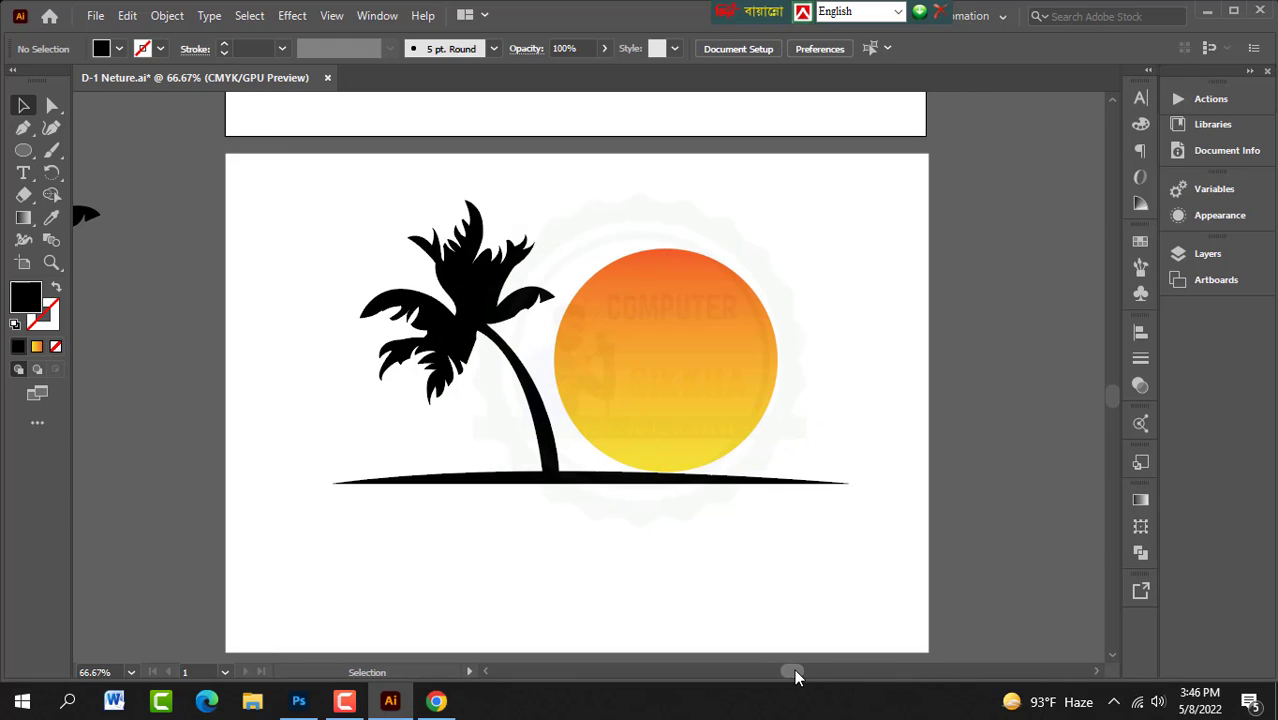
Step: Move the two curved reference trunks from in front of the sun to the artboard's empty lower-left area and deselect them
scroll(600, 425, up, 6)
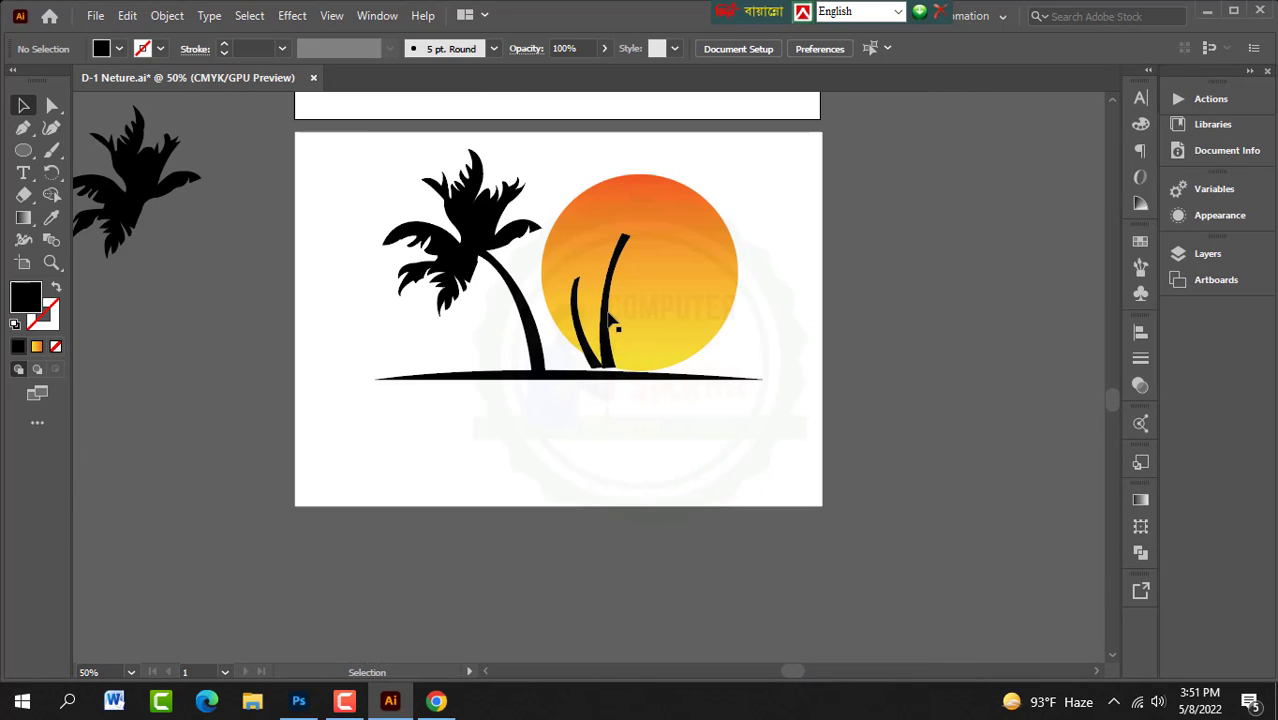
click(585, 348)
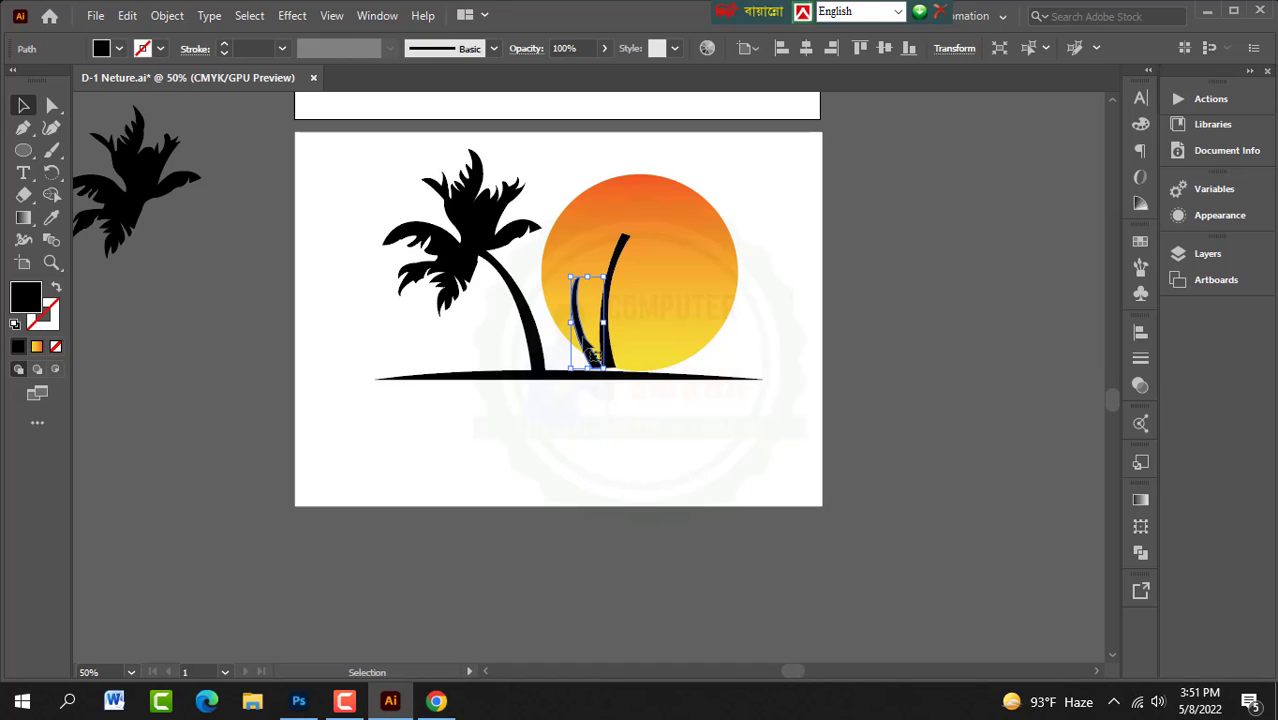
shift+click(617, 368)
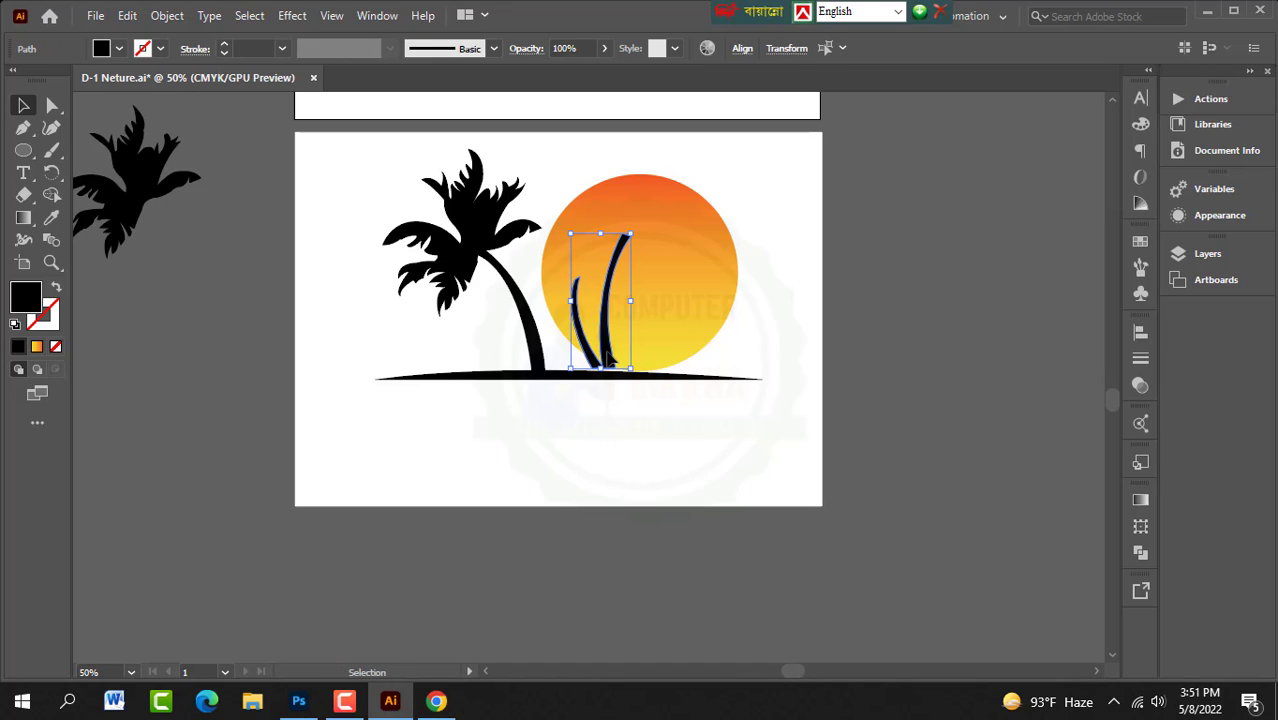
mouse_move(617, 368)
mouse_down()
mouse_move(499, 410)
mouse_move(280, 452)
mouse_move(439, 507)
mouse_move(360, 453)
mouse_up()
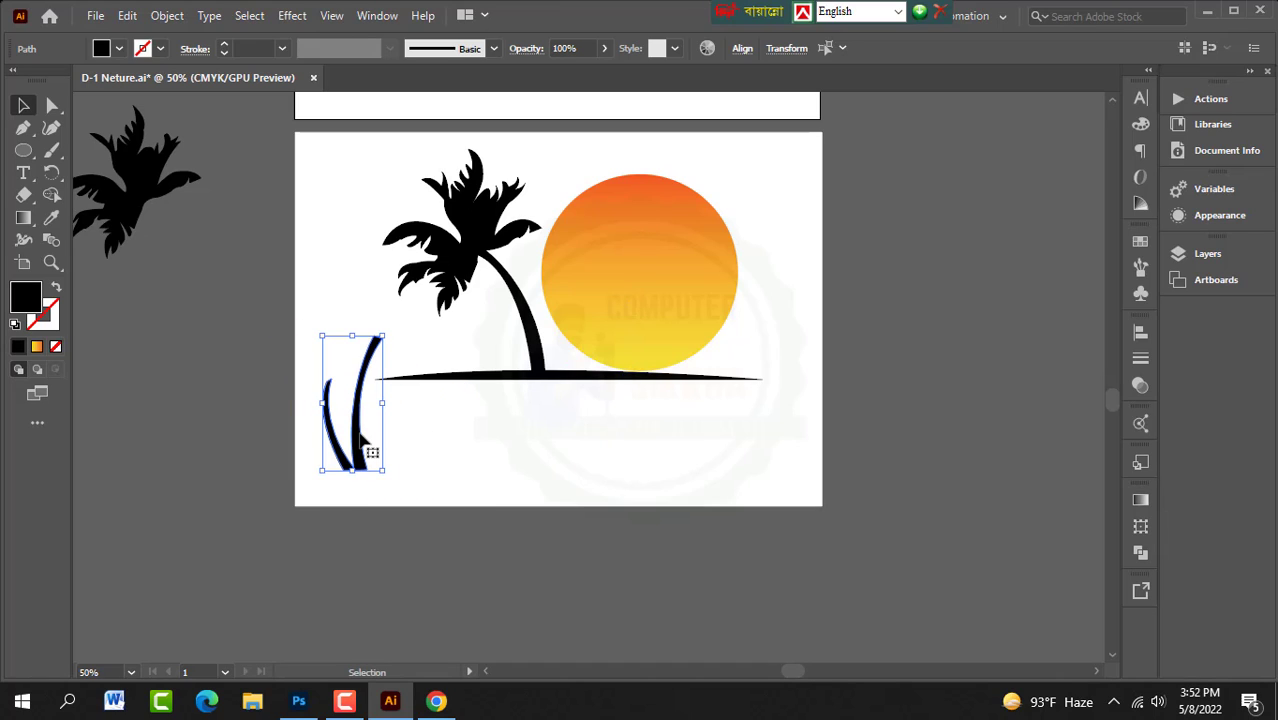
key(ctrl+shift+a)
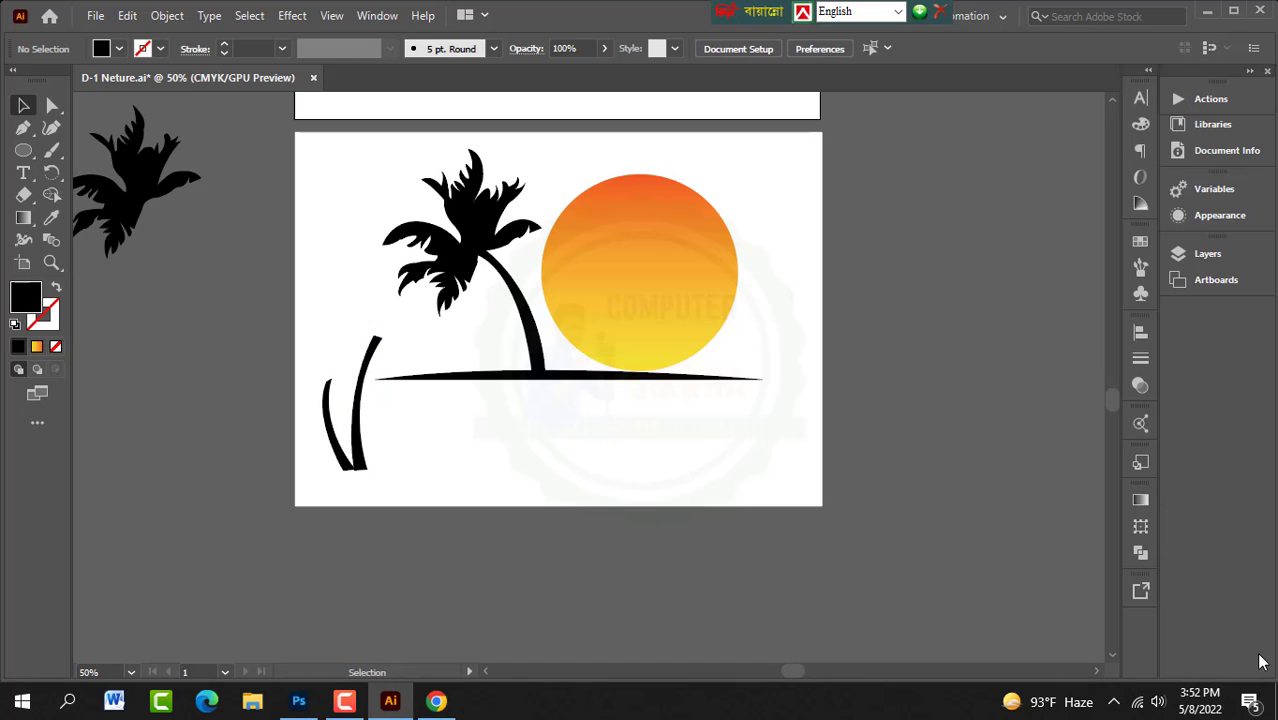
scroll(391, 453, down, 2)
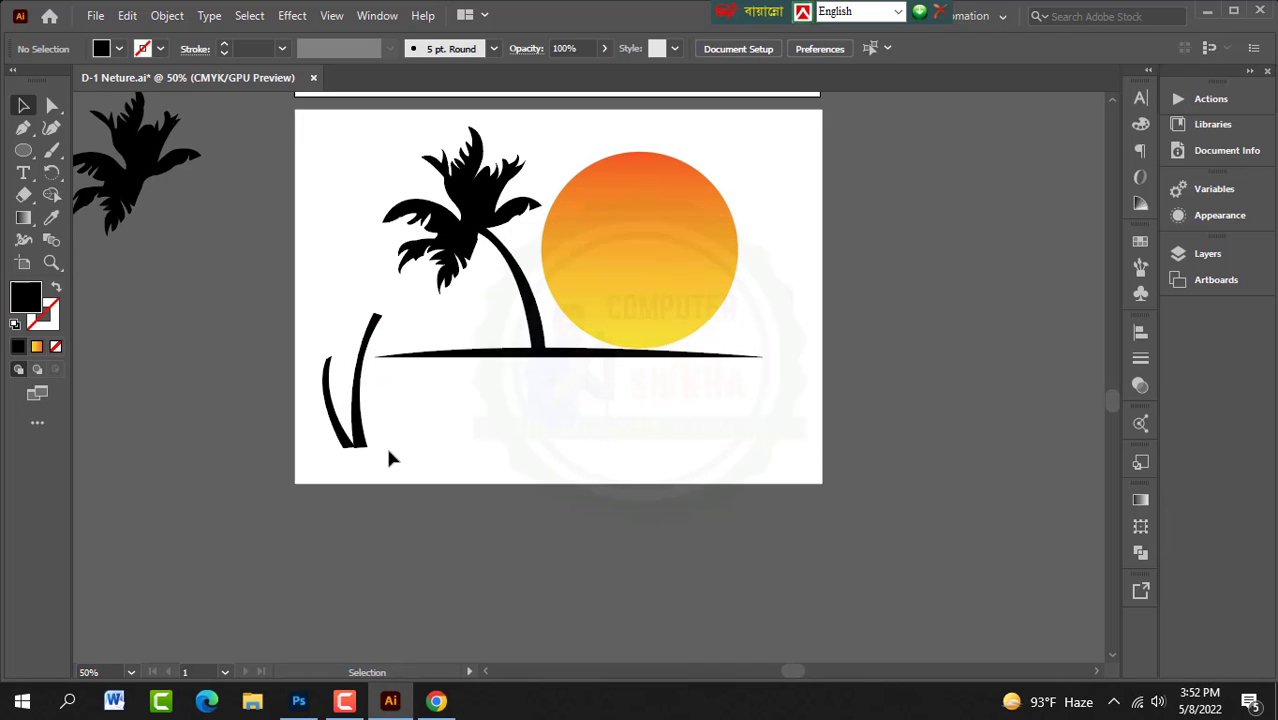
Step: Trace the taller reference trunk with the Pen tool as a closed, curved path
click(24, 130)
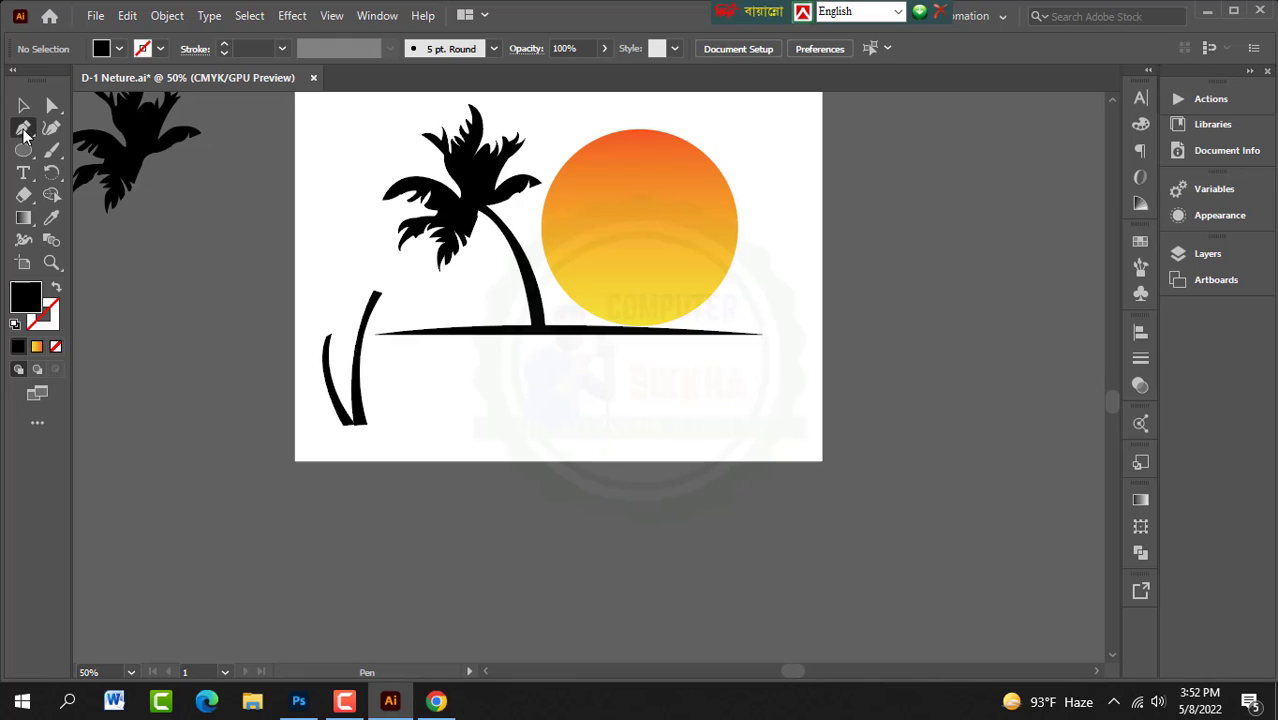
click(366, 425)
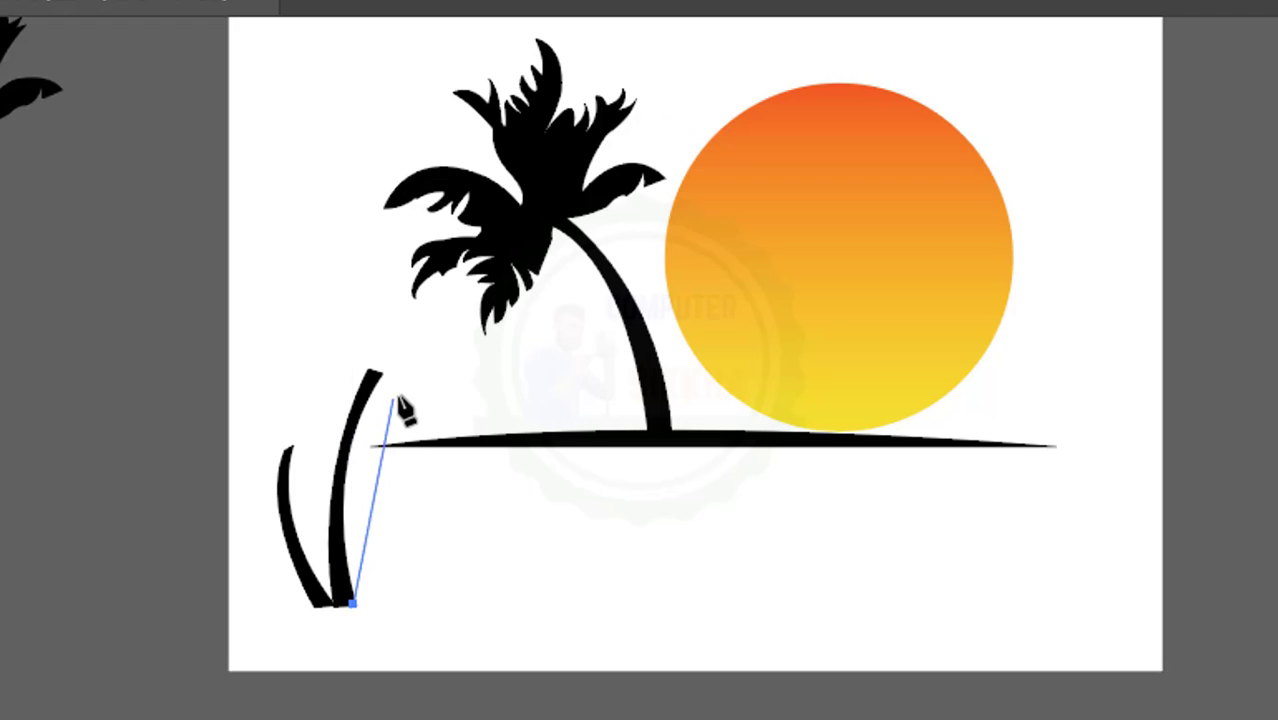
mouse_move(385, 373)
mouse_down()
mouse_move(437, 294)
mouse_move(452, 214)
mouse_move(470, 215)
mouse_move(428, 257)
mouse_move(455, 310)
mouse_move(448, 292)
mouse_up()
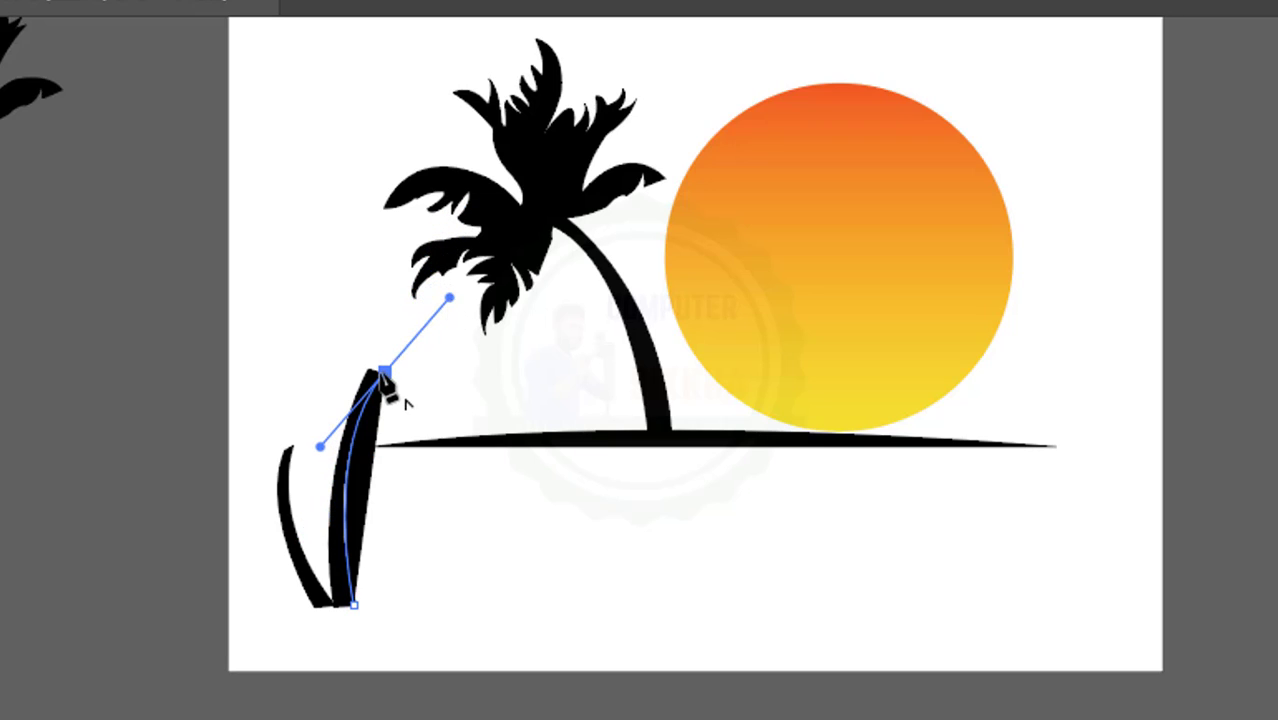
click(385, 373)
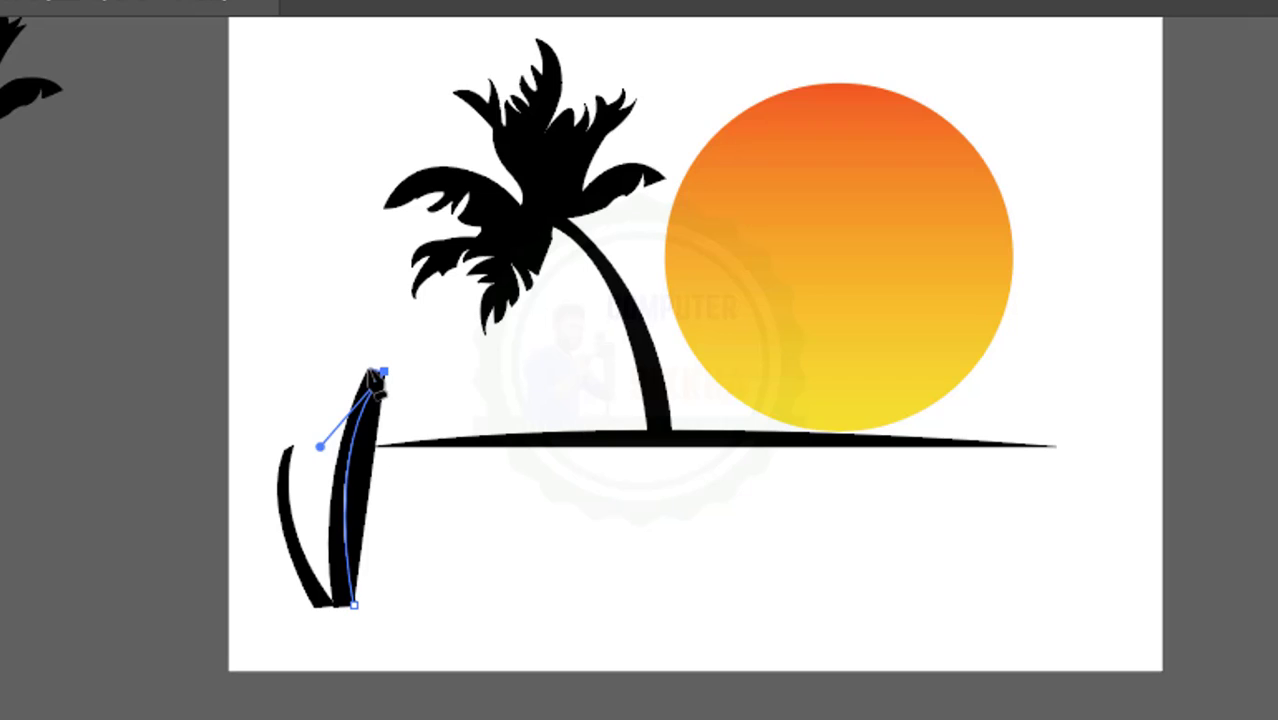
click(368, 369)
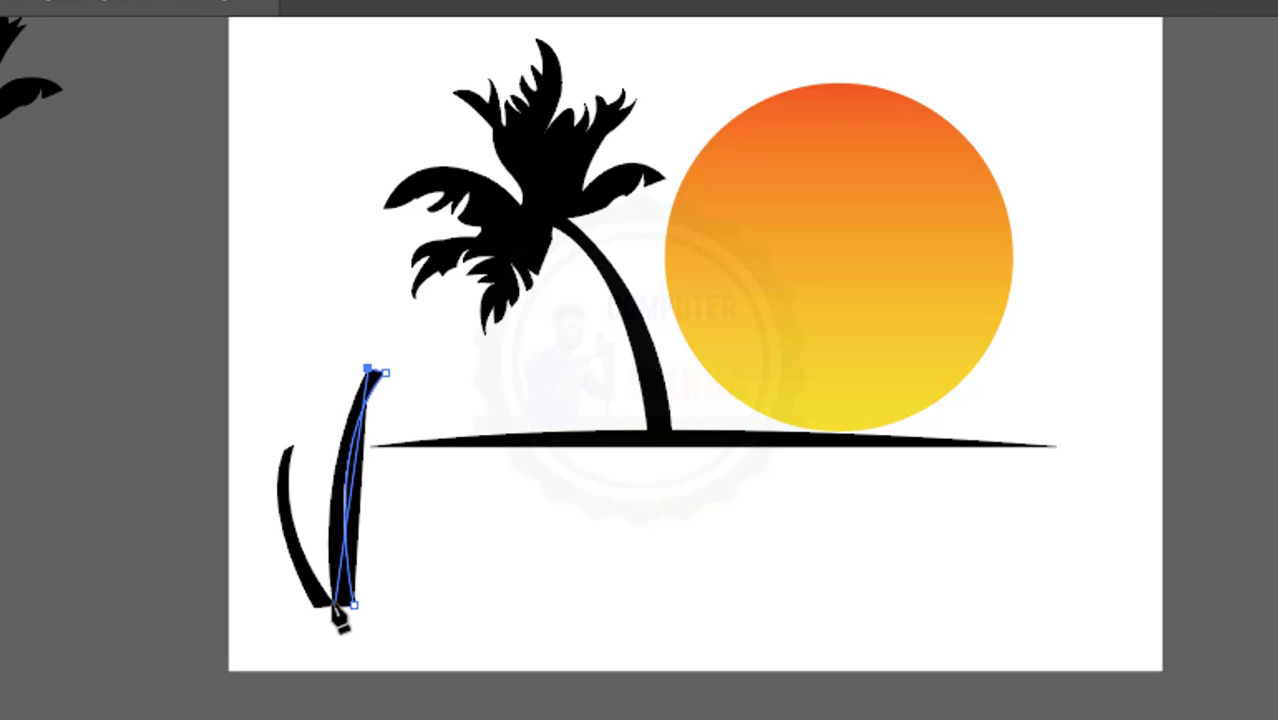
drag(332, 602, 343, 712)
click(340, 603)
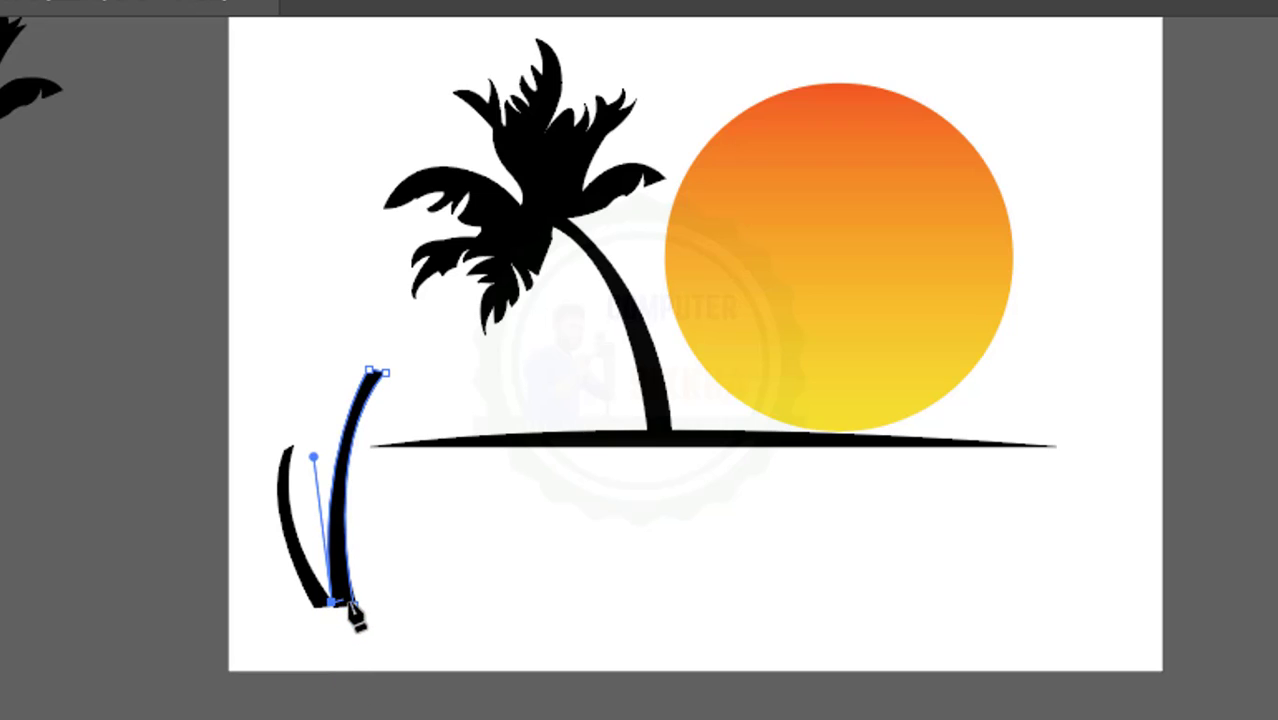
click(352, 603)
Step: Move the traced taller trunk off the artboard onto the empty canvas to the left and deselect it
key(v)
drag(340, 532, 118, 512)
click(271, 557)
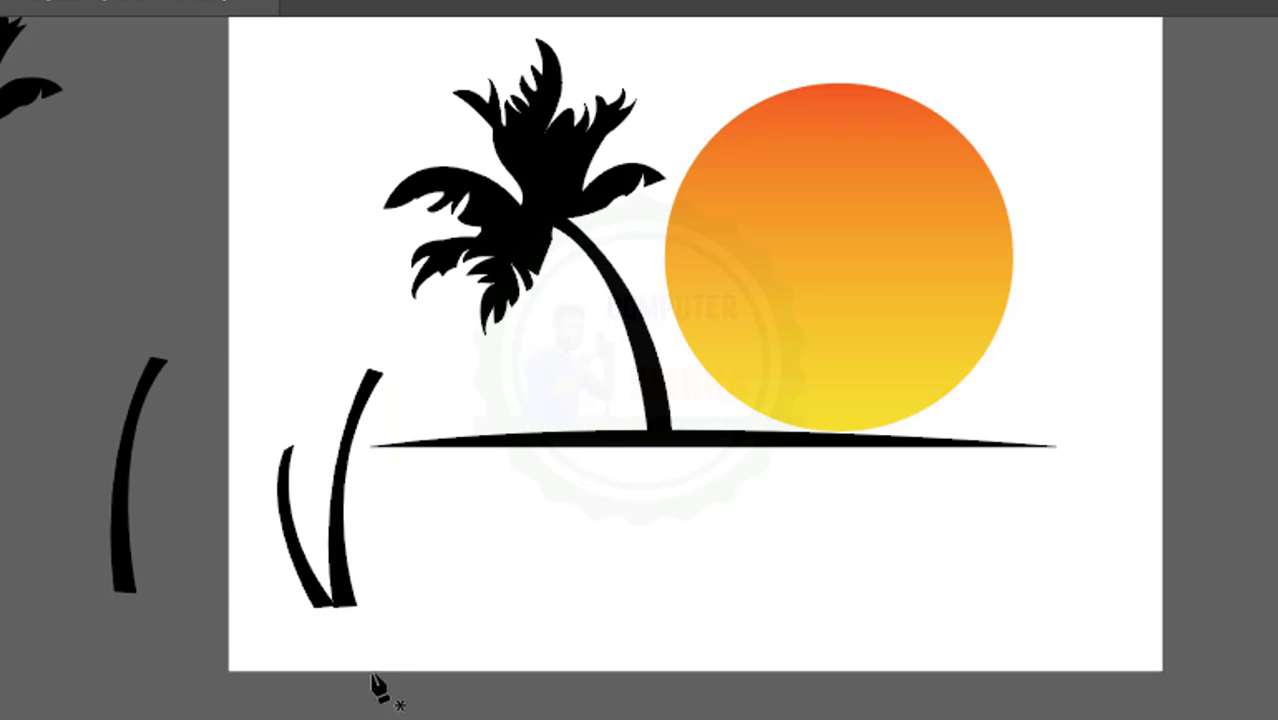
Step: Trace the shorter reference trunk with the Pen tool along its curved outline
click(313, 605)
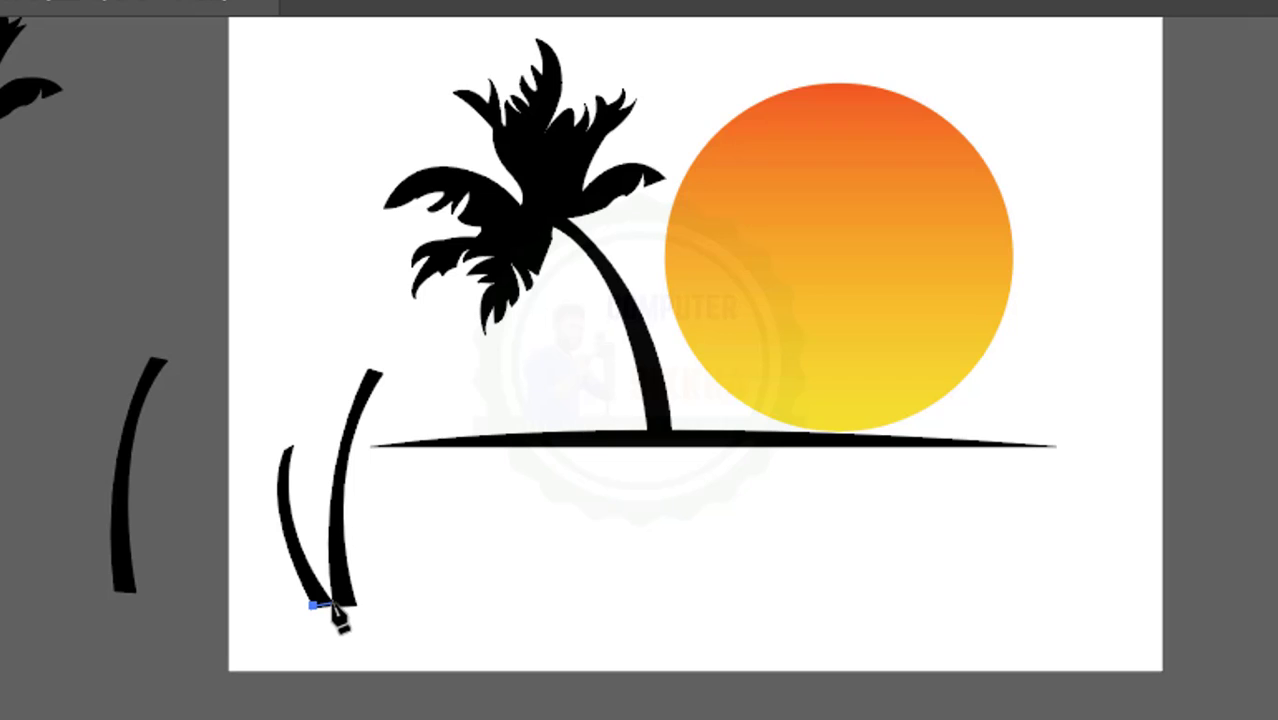
click(331, 603)
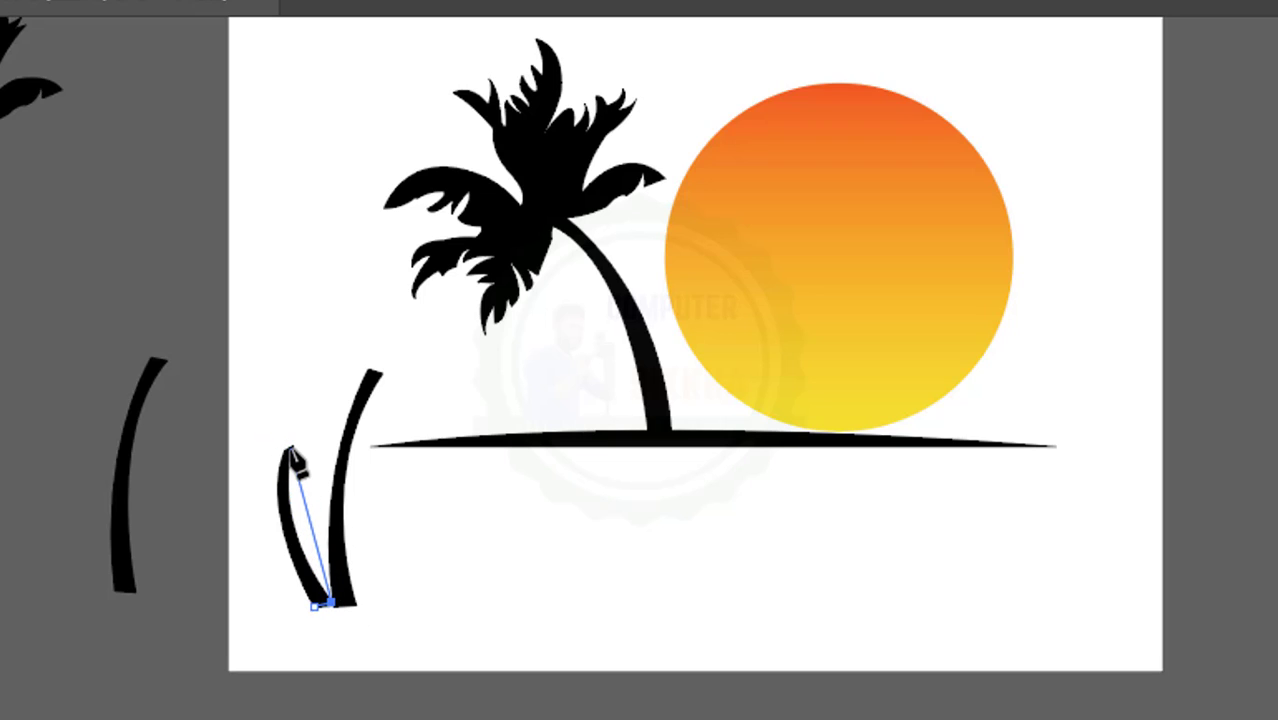
drag(291, 445, 303, 358)
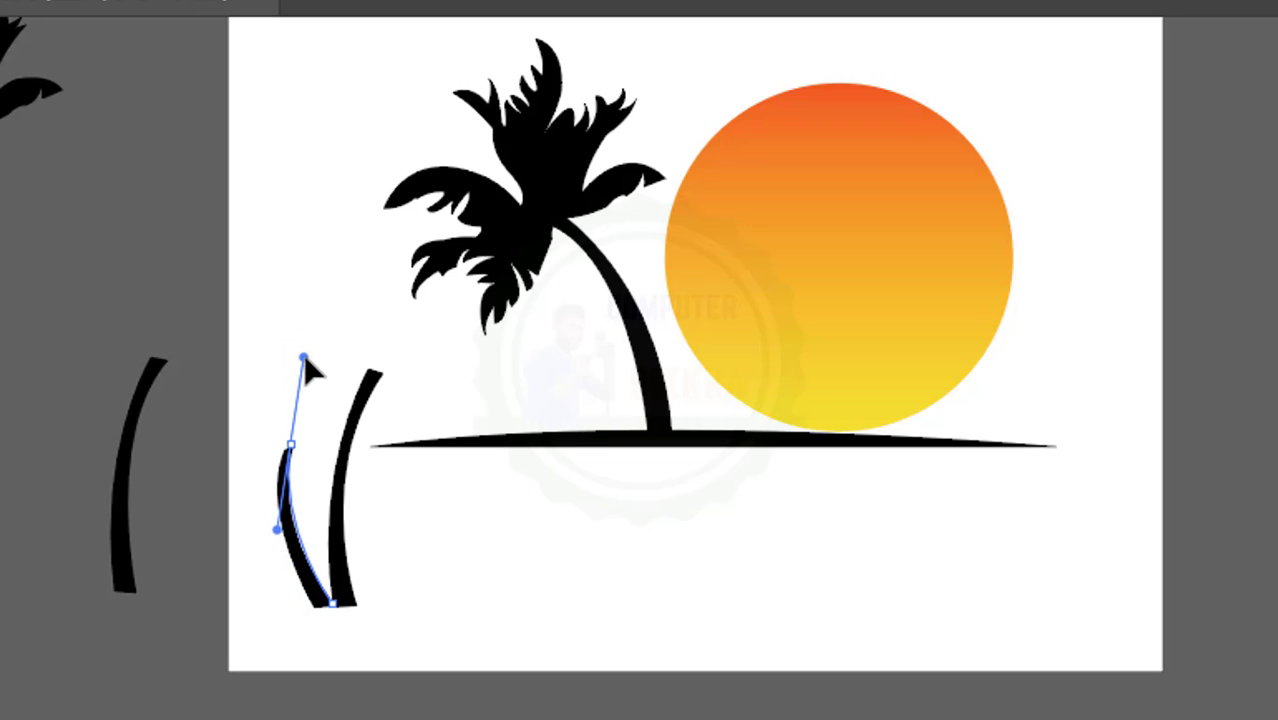
click(289, 445)
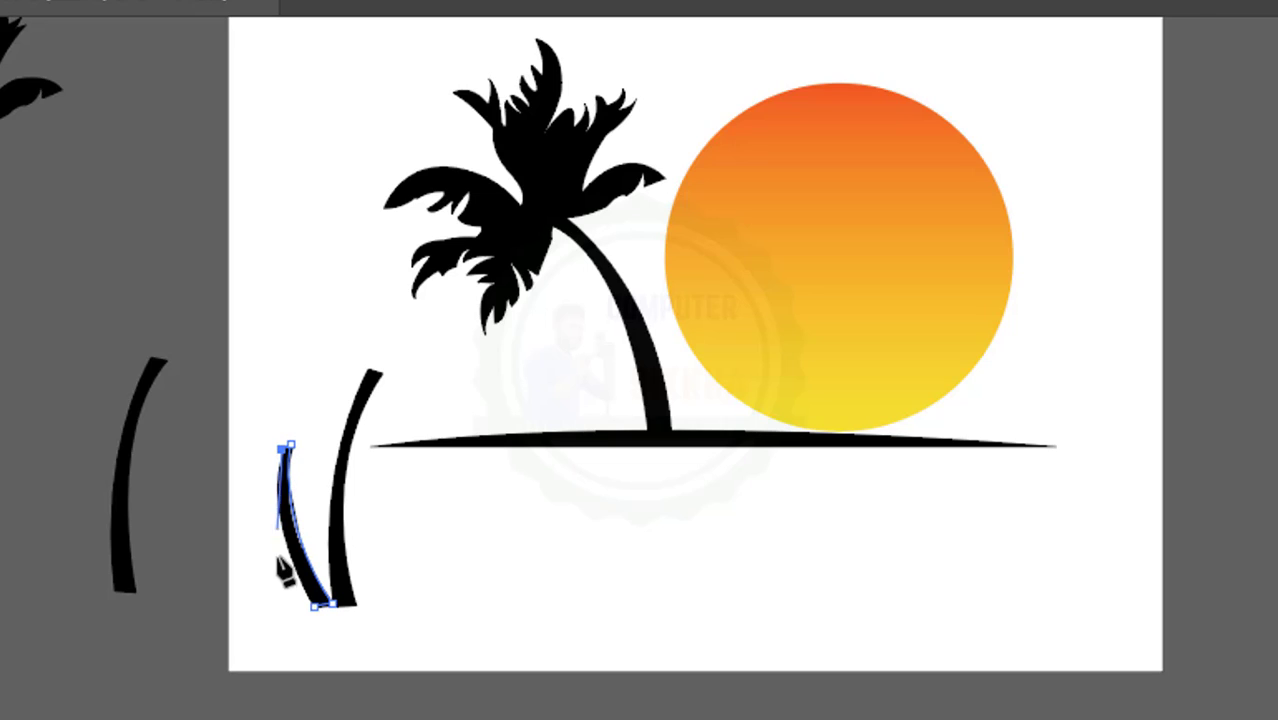
drag(312, 608, 369, 693)
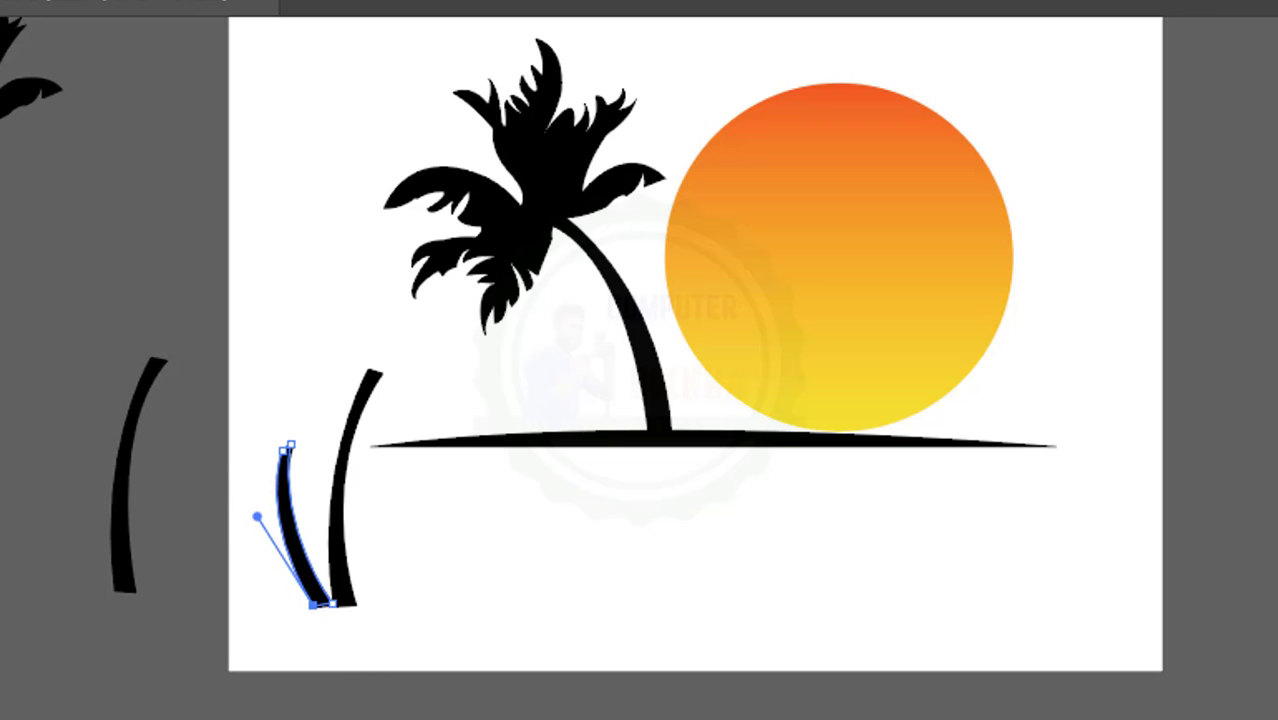
Step: Place both traced trunks in front of the sun with their bases on the ground strip, nudge them slightly left and deselect
key(v)
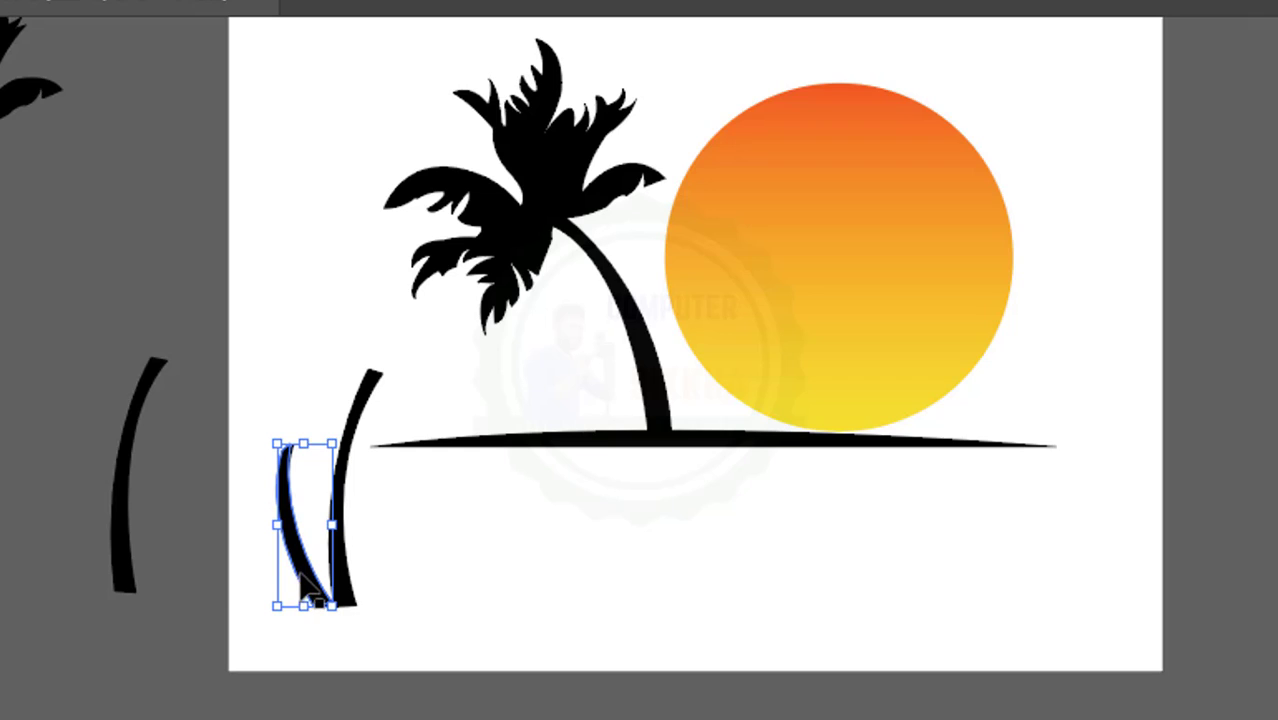
mouse_move(308, 599)
mouse_down()
mouse_move(173, 554)
mouse_move(189, 578)
mouse_move(108, 572)
mouse_move(118, 592)
mouse_move(666, 430)
mouse_move(773, 428)
mouse_move(768, 412)
mouse_move(765, 432)
mouse_up()
click(140, 630)
click(120, 587)
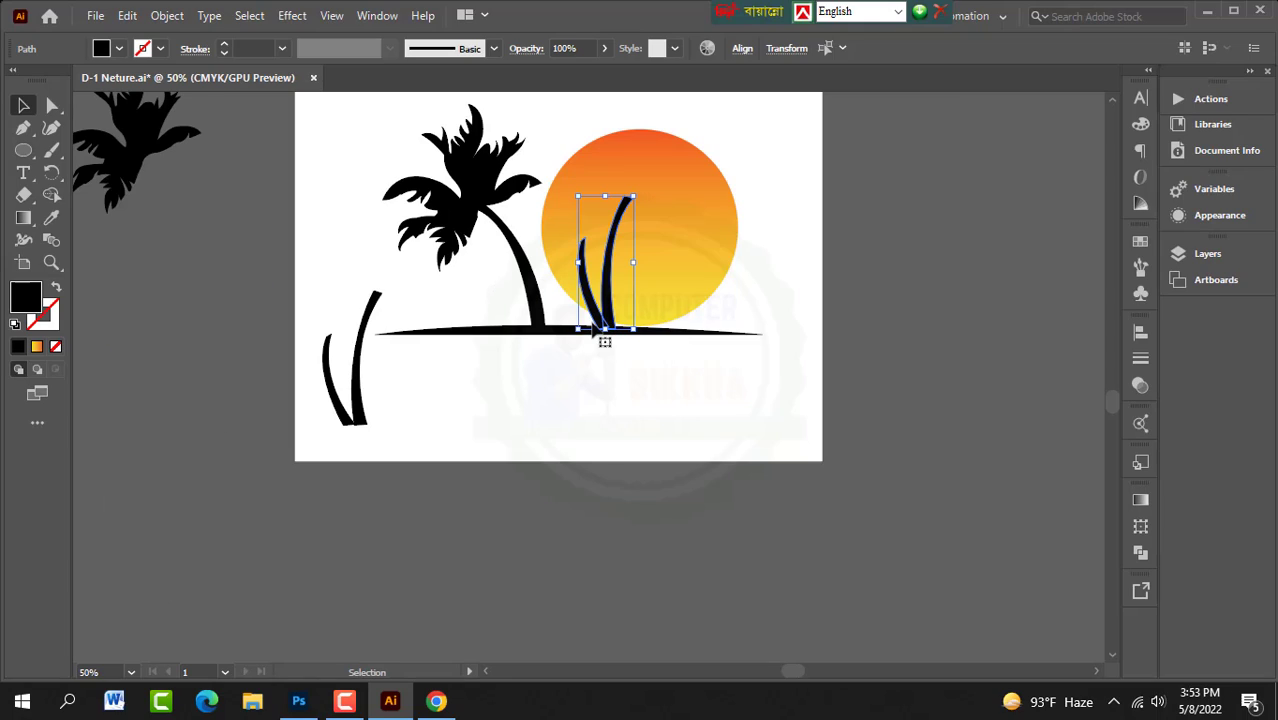
key(Left)
key(Left)
key(Left)
key(Left)
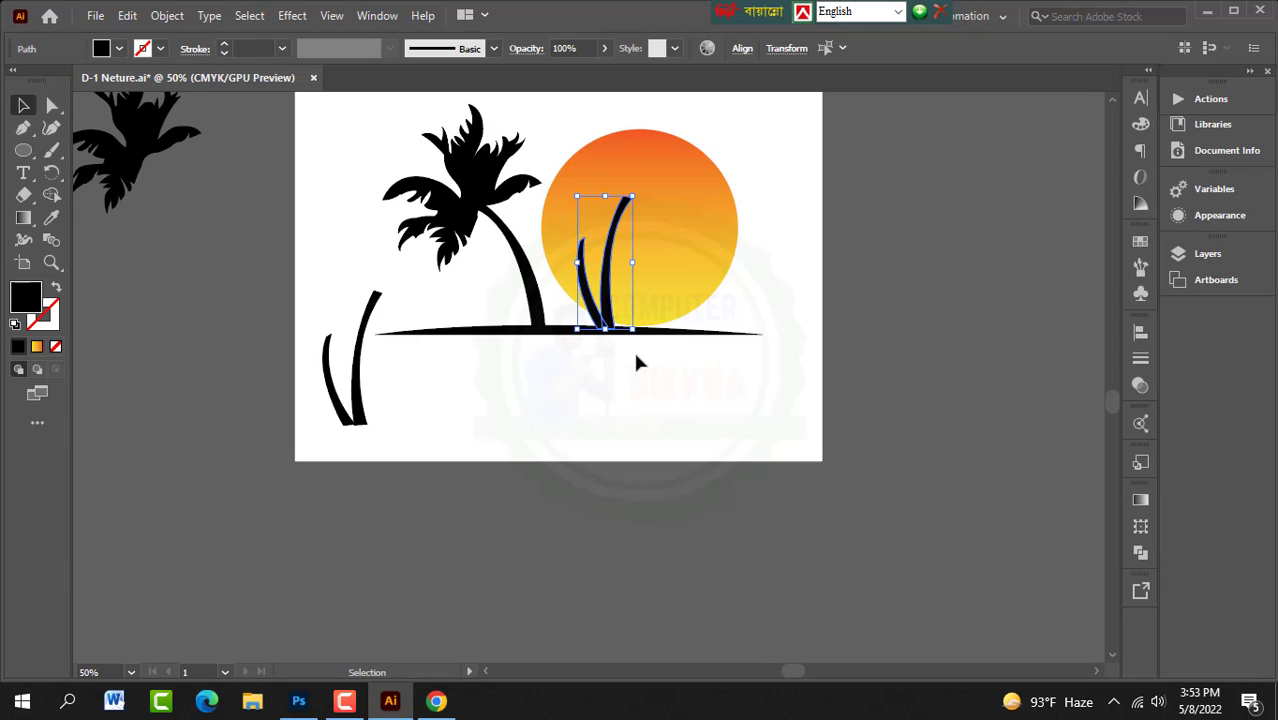
key(Left)
key(Left)
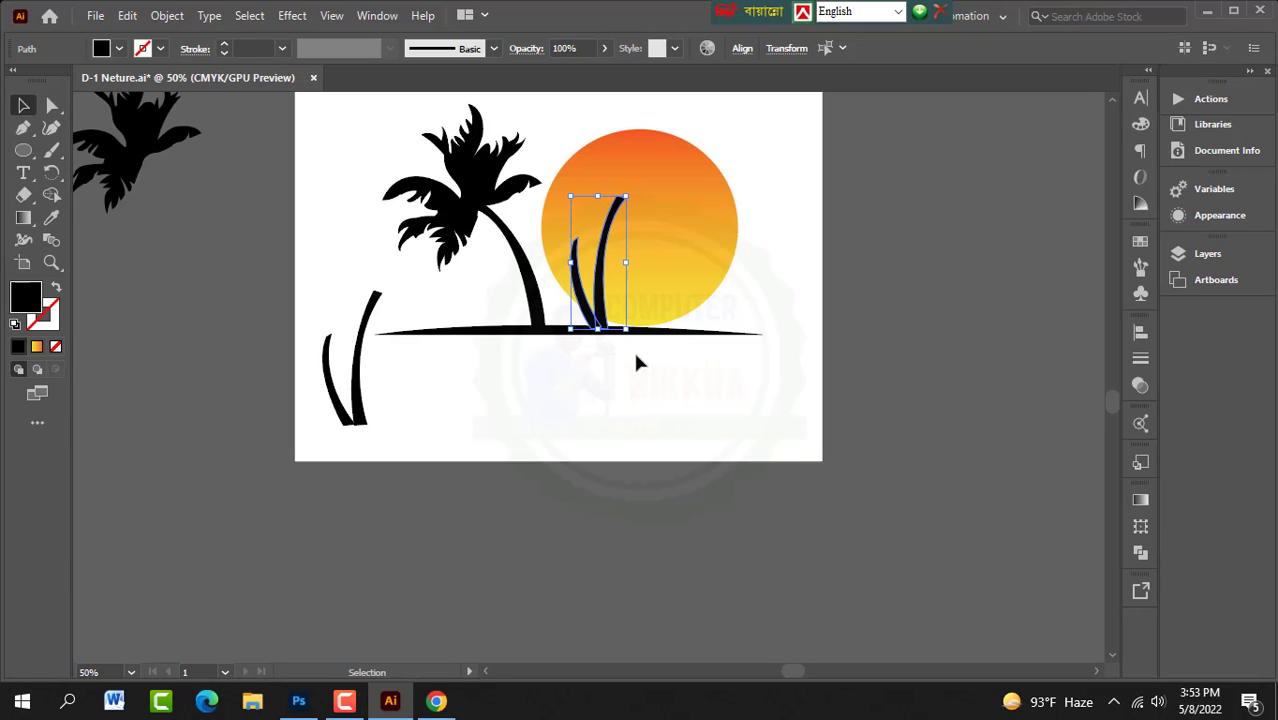
click(583, 371)
Step: Bring the spare palm crown above the taller traced trunk, shrink it to a little over half size and rotate it about 45° clockwise
scroll(583, 371, up, 2)
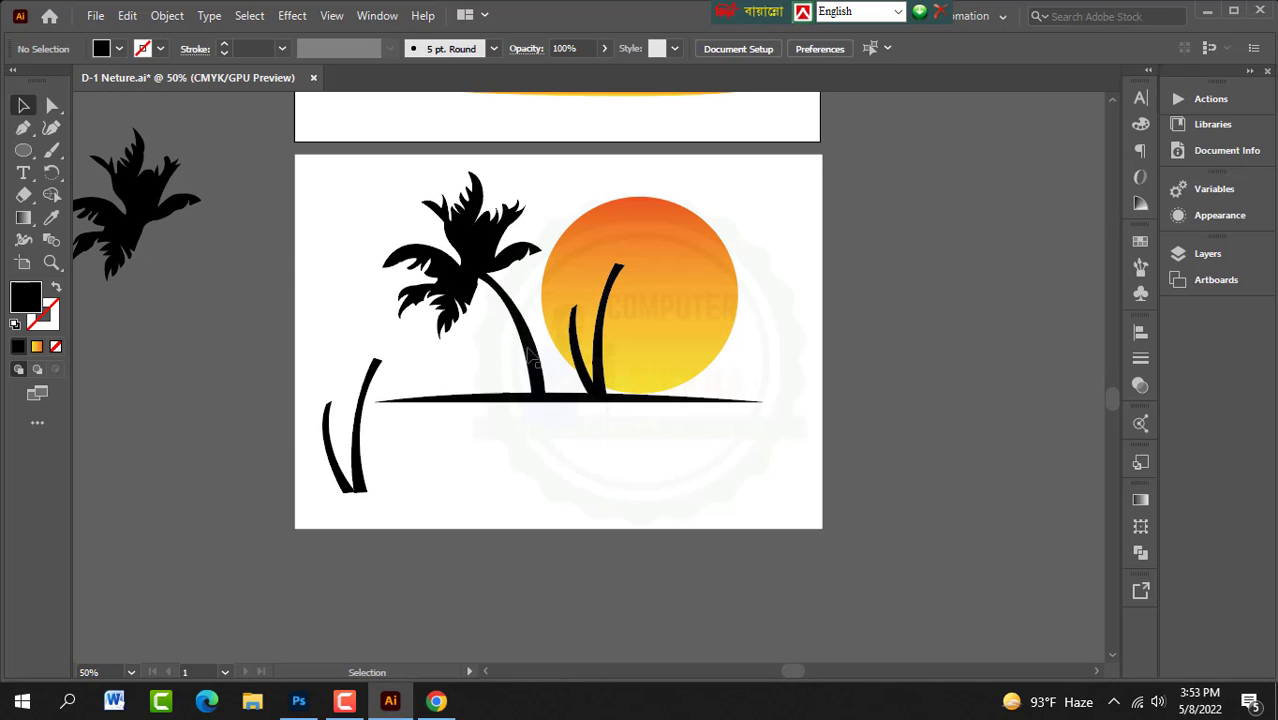
click(465, 235)
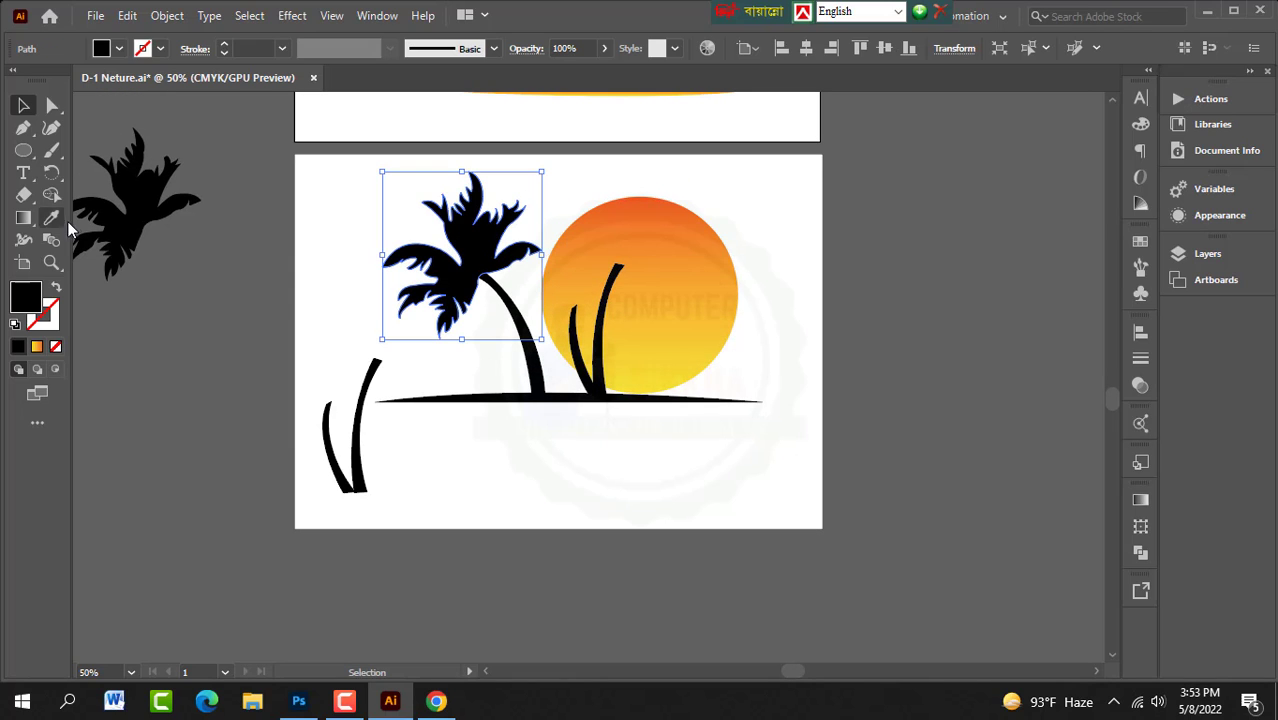
drag(173, 203, 650, 188)
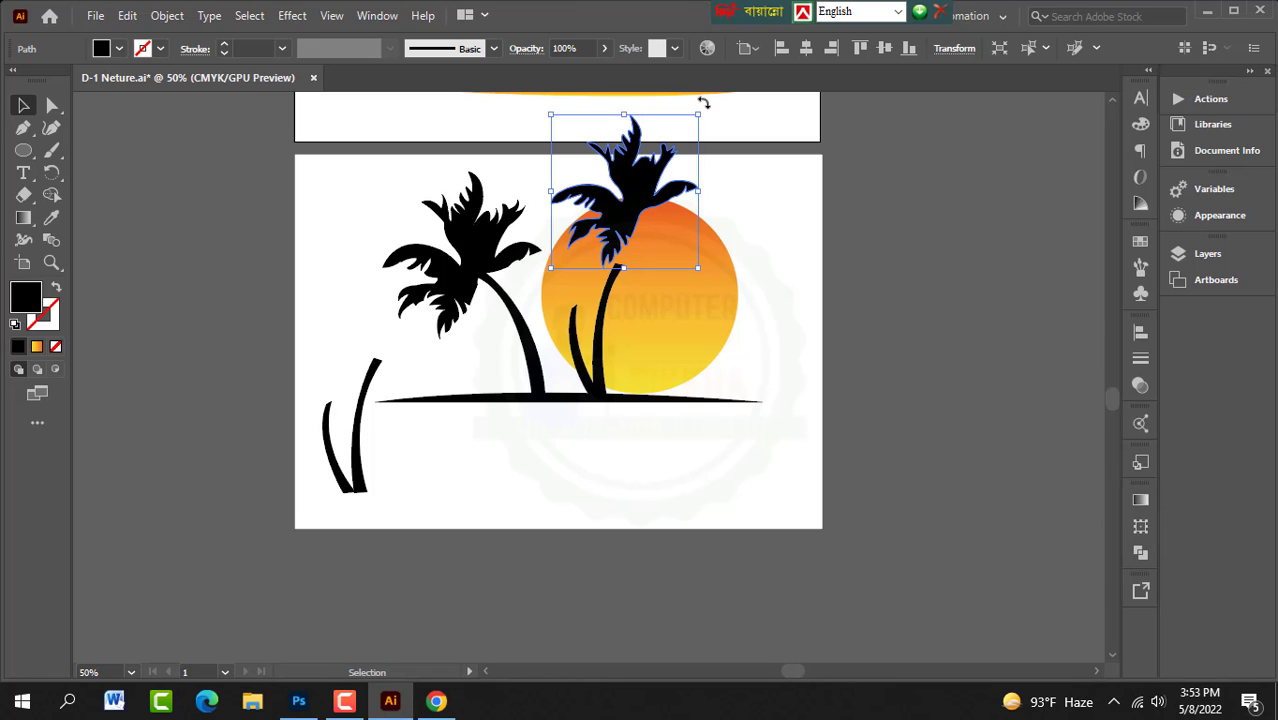
scroll(703, 103, up, 5)
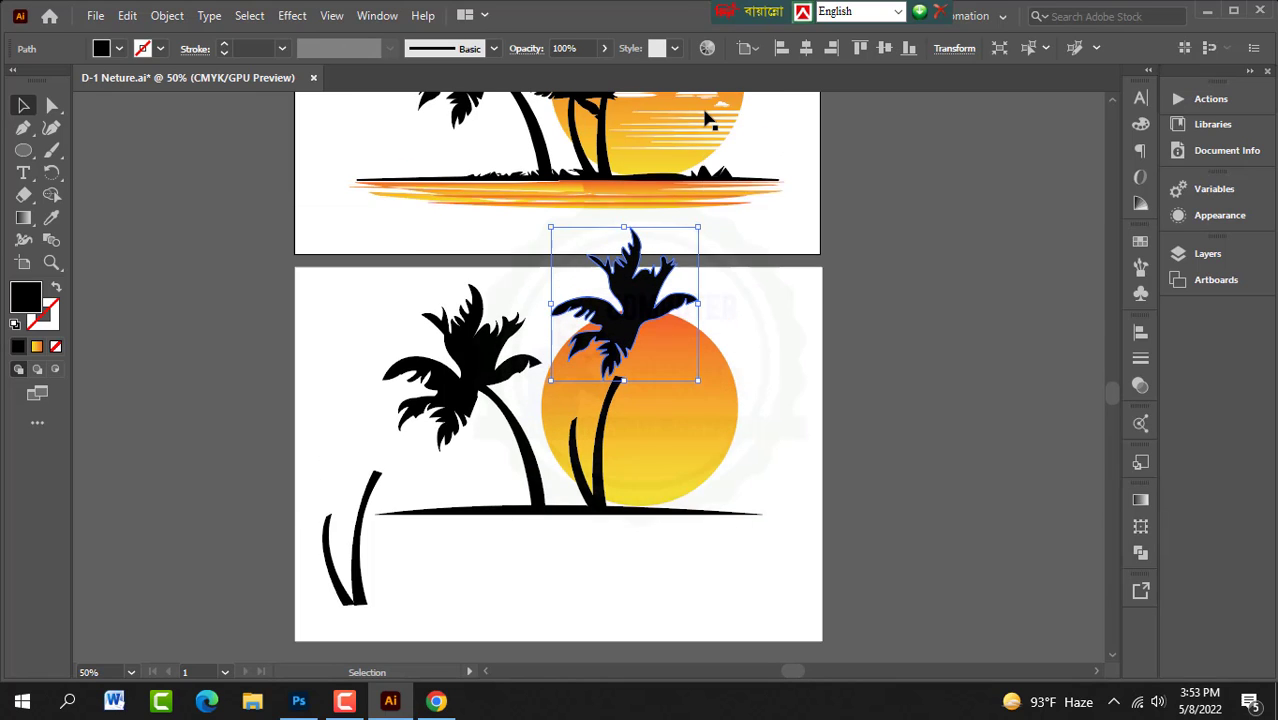
scroll(705, 235, down, 2)
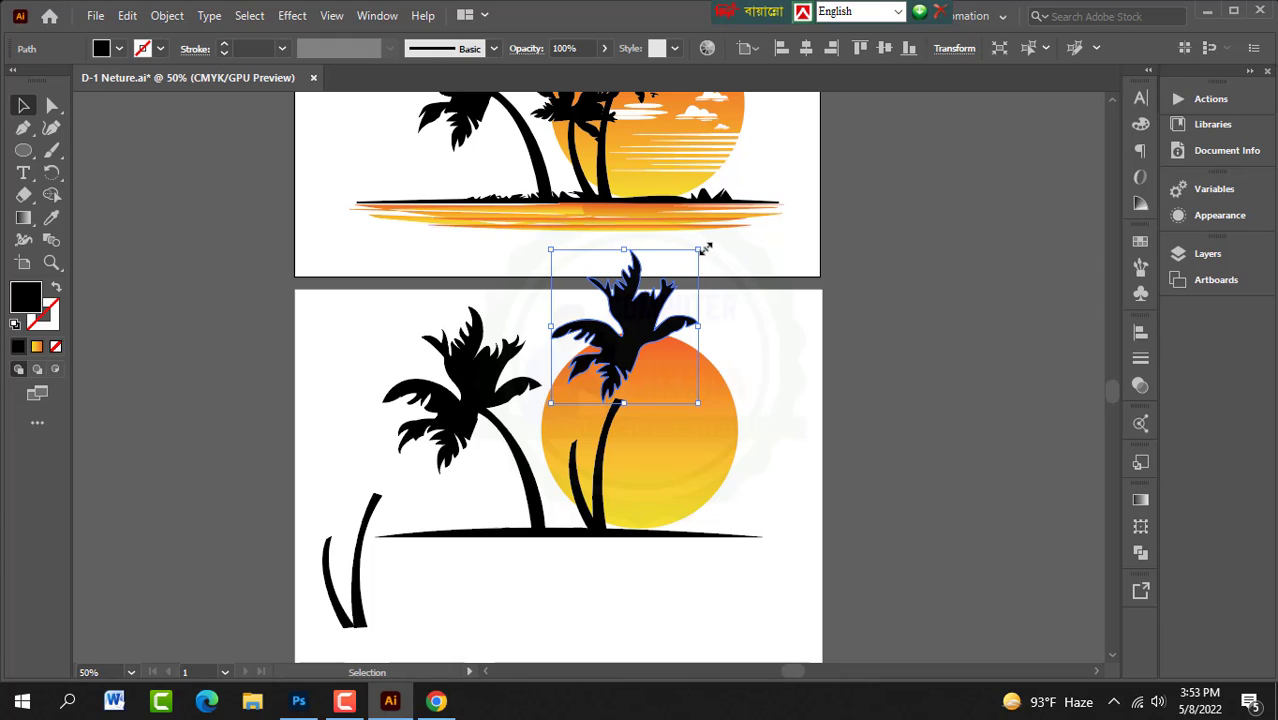
drag(700, 241, 686, 326)
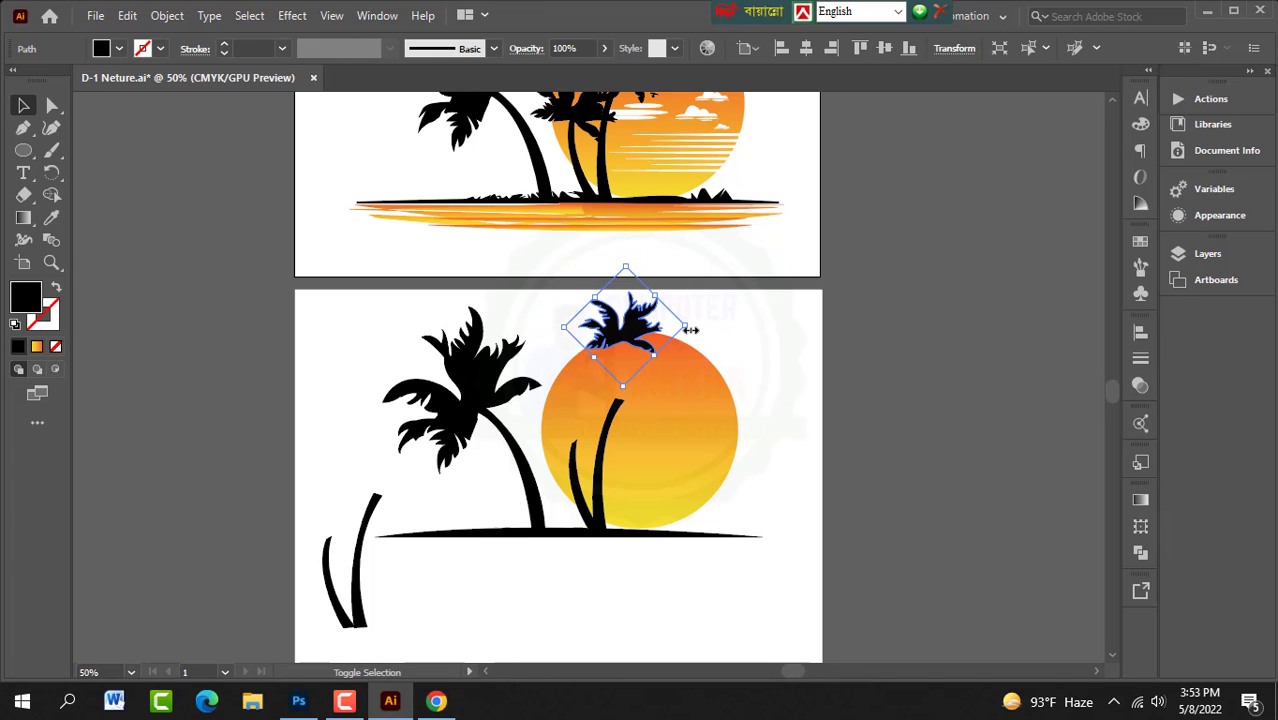
Step: Lower the small rotated crown onto the upper end of the taller traced trunk in front of the sun
key(Down)
key(Down)
key(Down)
key(Down)
key(Down)
key(Down)
key(Down)
key(Down)
key(Down)
key(Down)
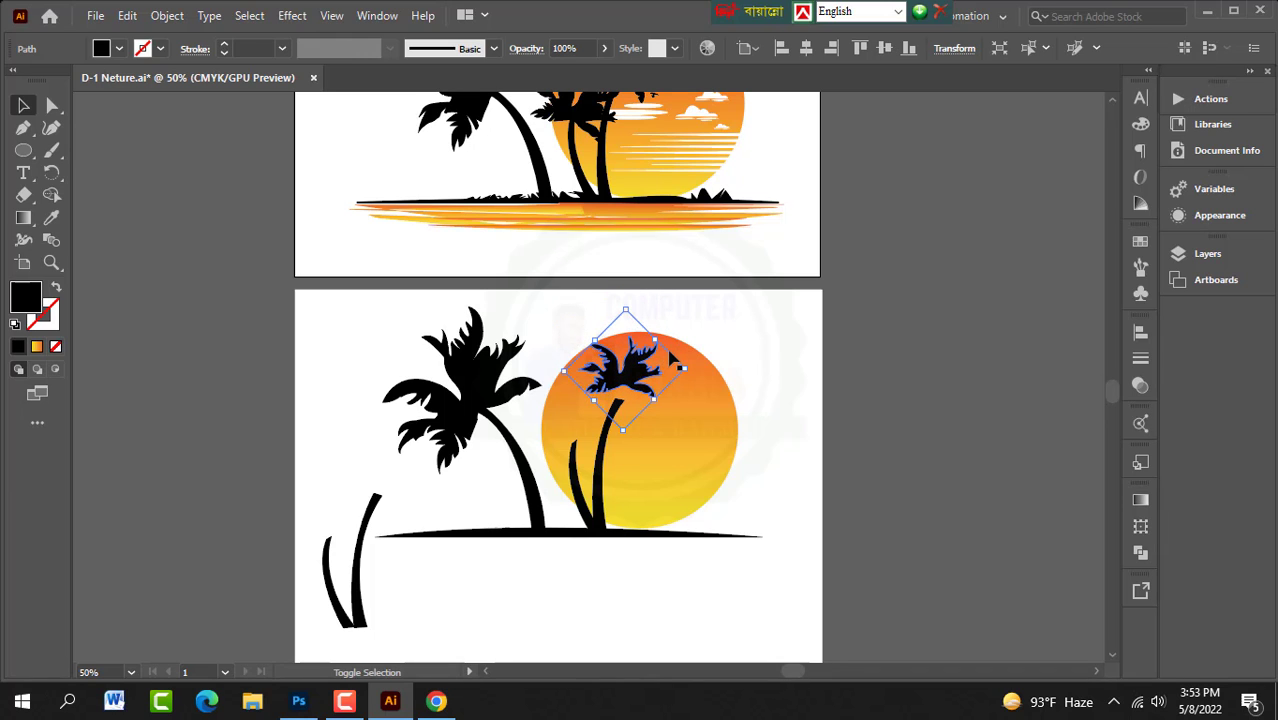
key(ctrl+plus)
key(ctrl+plus)
key(ctrl+plus)
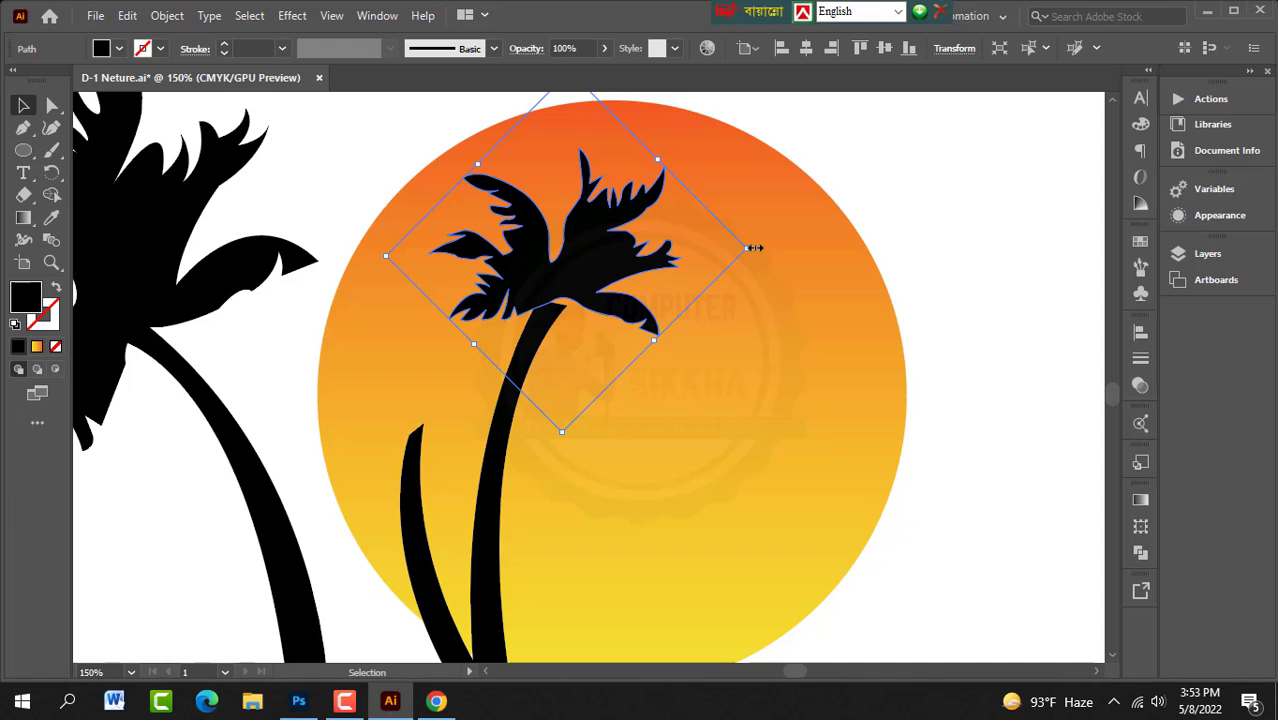
Step: Rotate the crown on the taller trunk about 12° further clockwise and enlarge it slightly to cover the trunk's upper end
drag(756, 248, 757, 320)
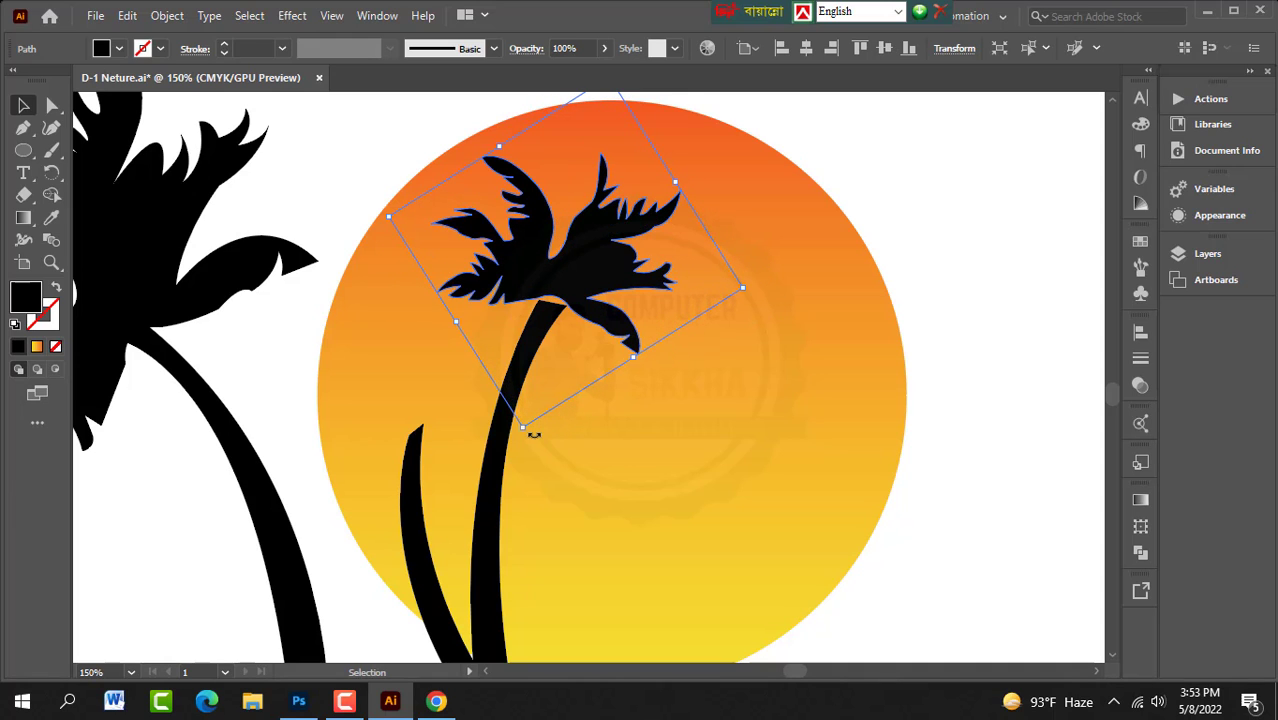
drag(524, 432, 516, 461)
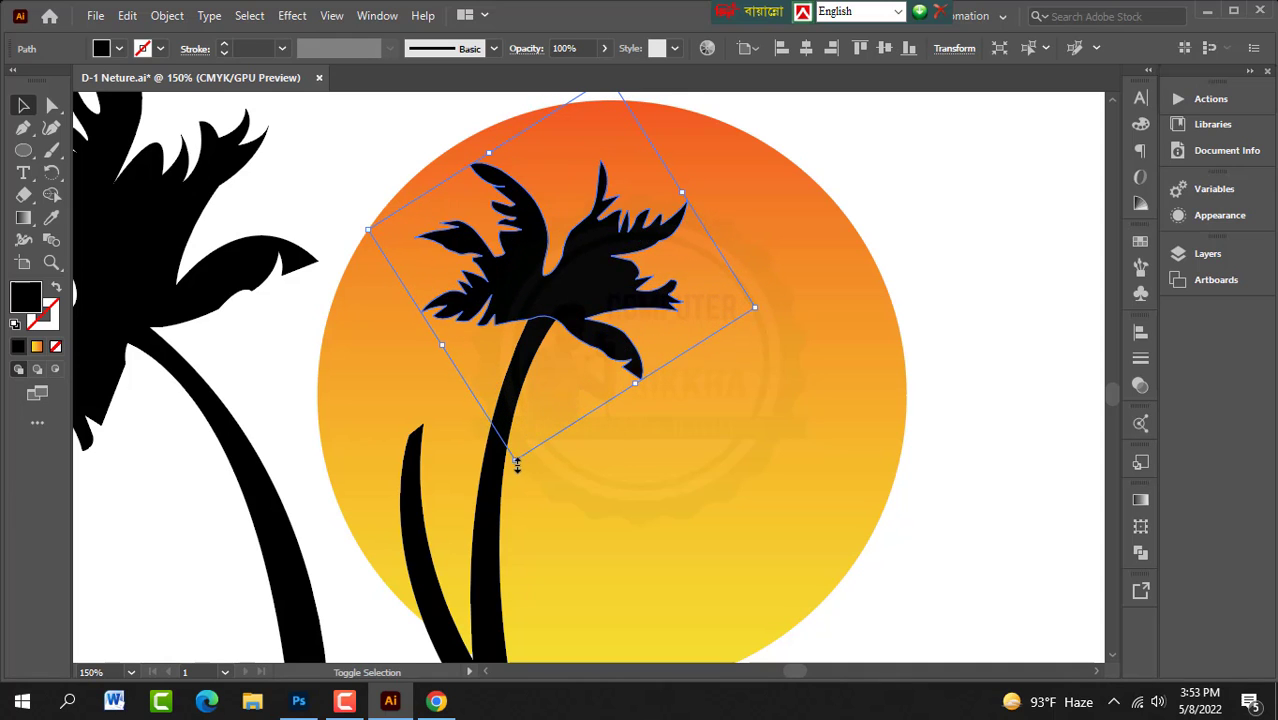
key(ctrl+minus)
key(ctrl+minus)
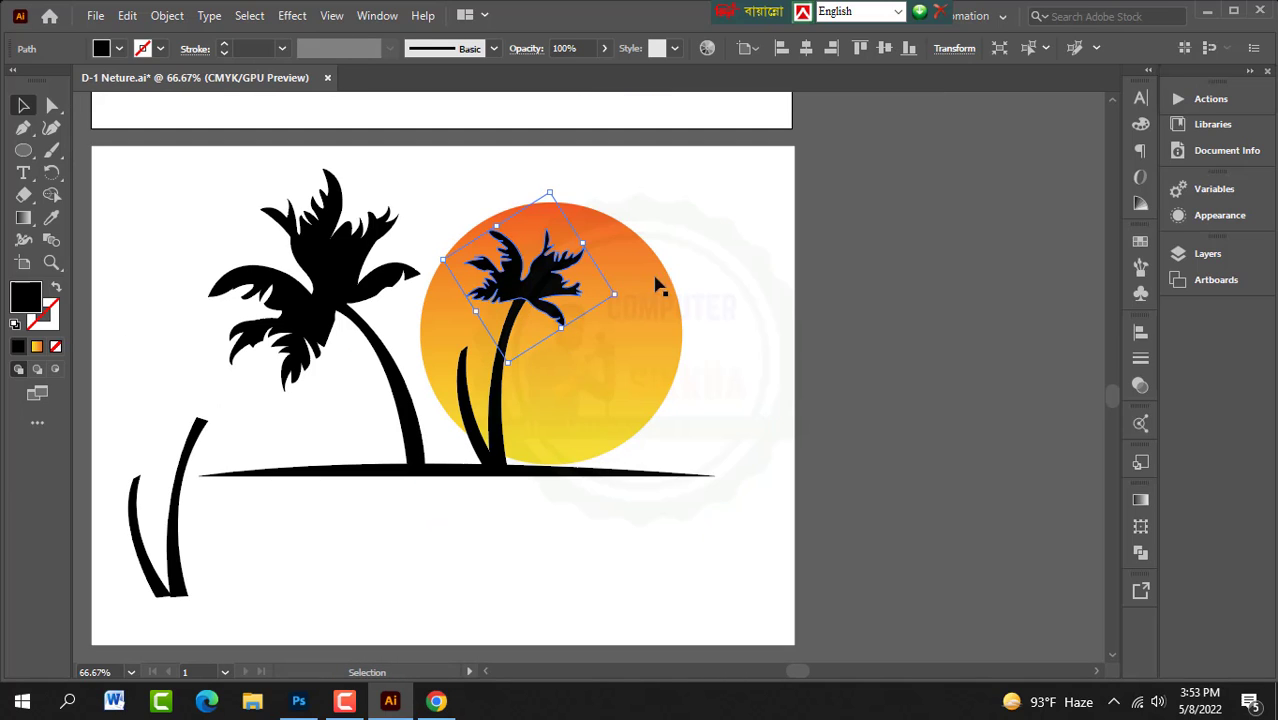
key(ctrl+shift+a)
click(549, 222)
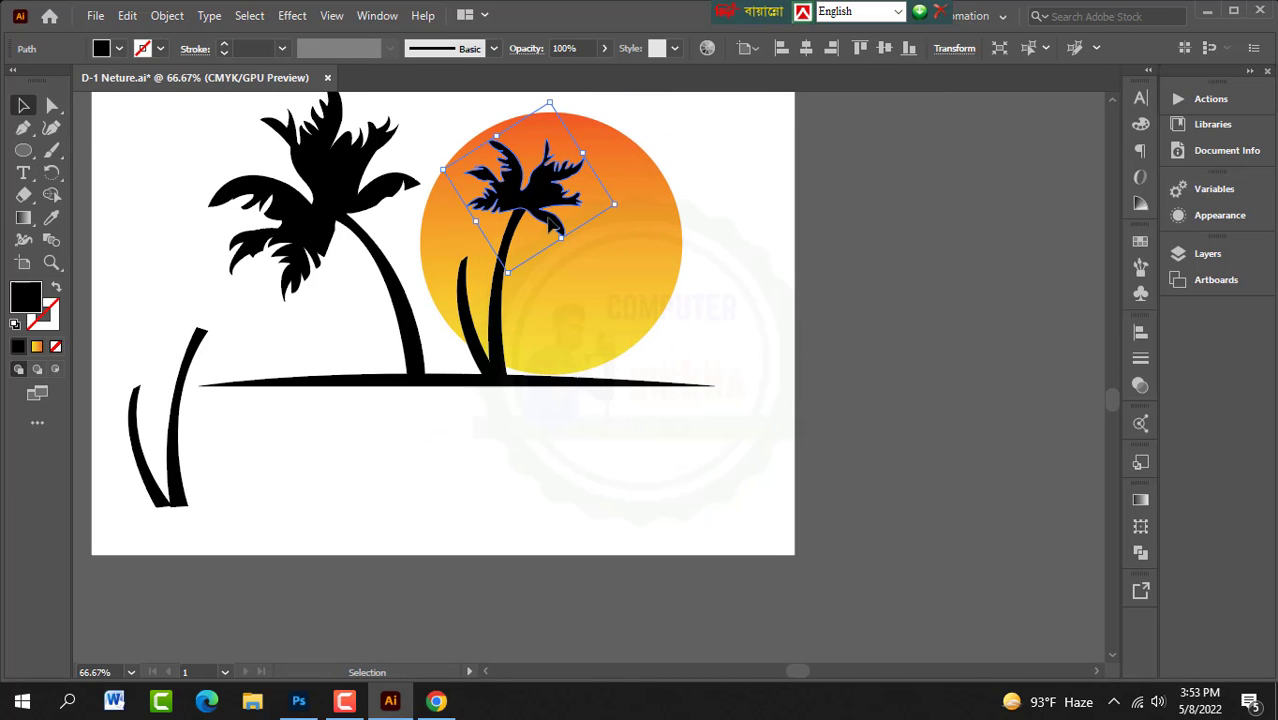
drag(618, 205, 632, 209)
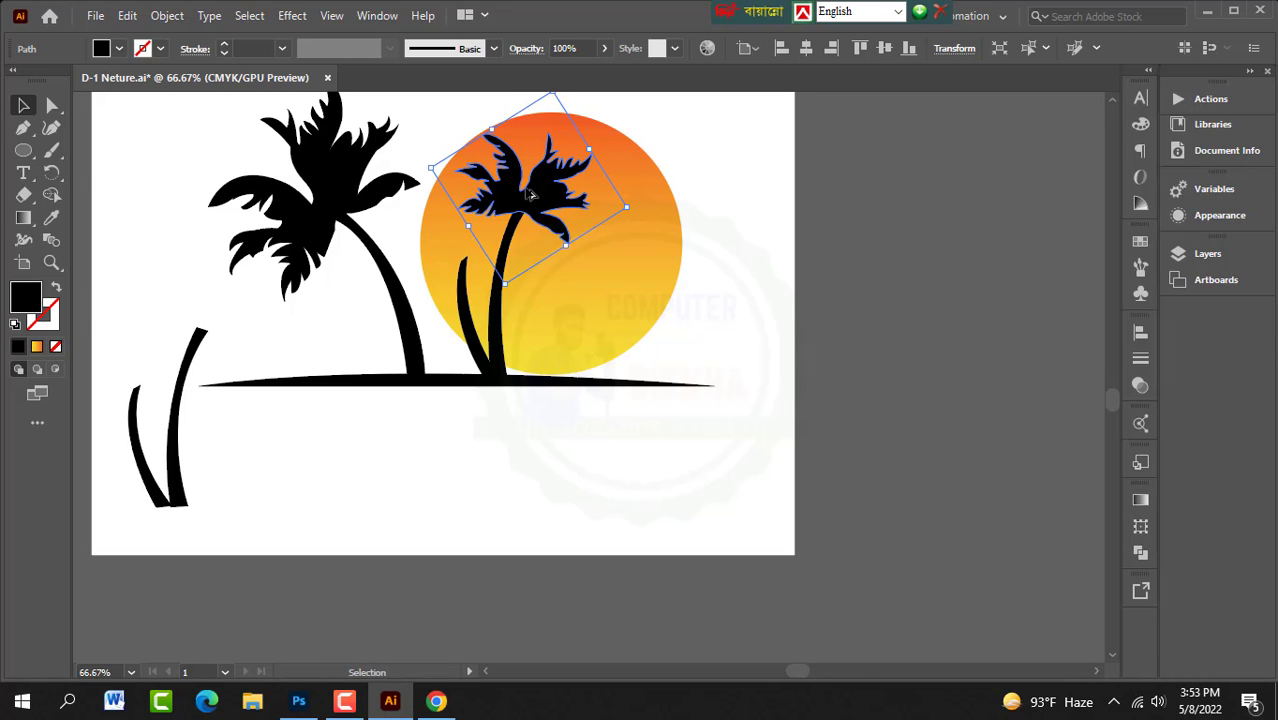
Step: Duplicate the taller palm's crown onto the shorter trunk and scale the copy to about 70% of the original size
drag(537, 210, 466, 257)
key(ctrl+plus)
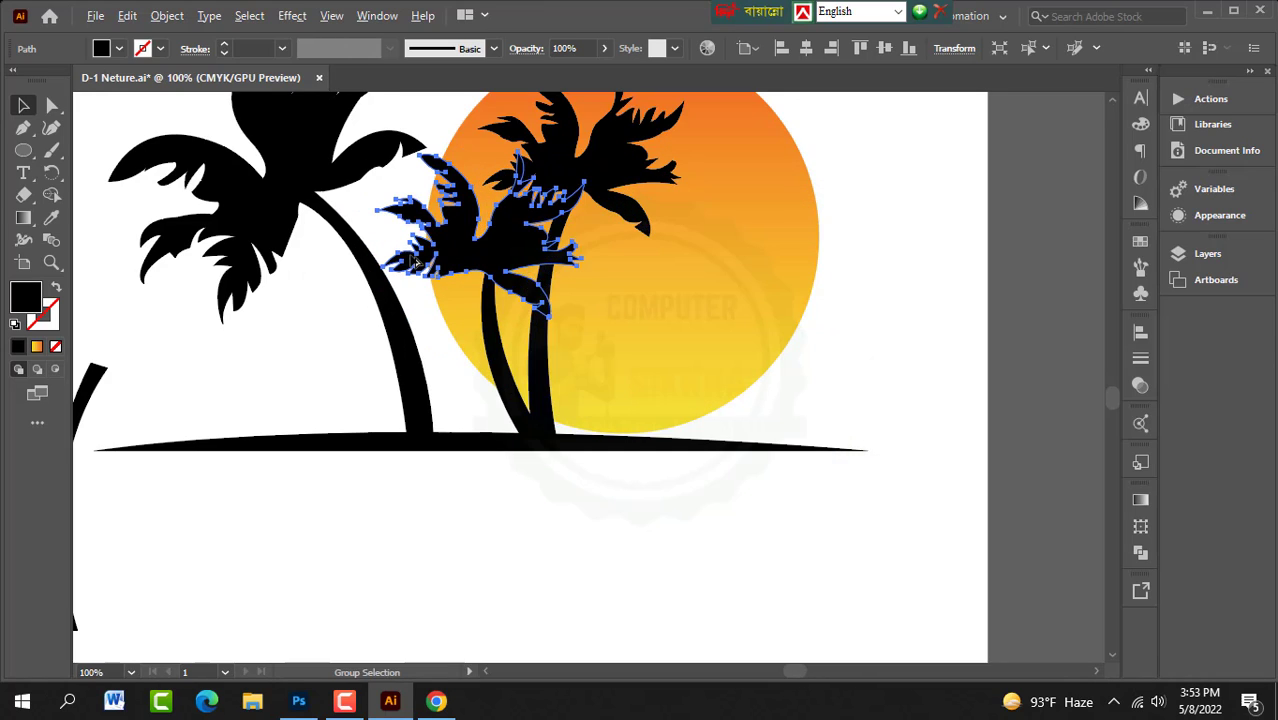
drag(632, 265, 563, 250)
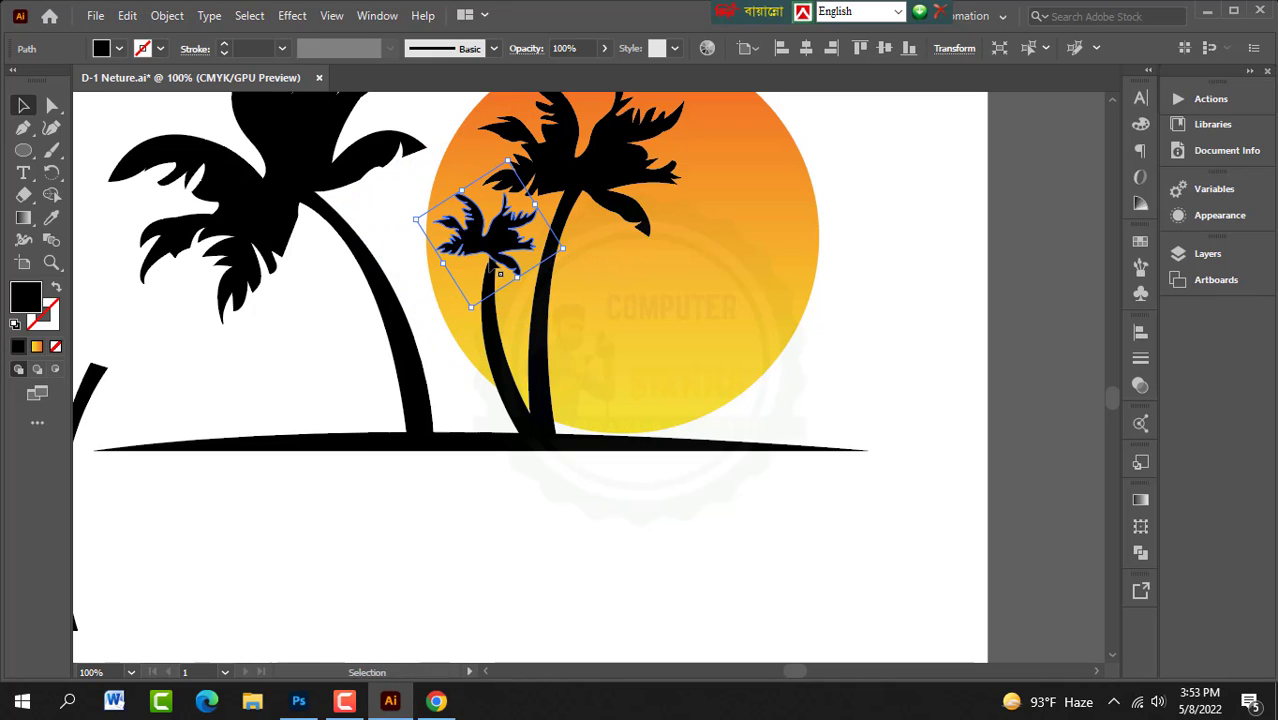
mouse_move(489, 262)
mouse_down()
mouse_move(497, 275)
mouse_move(488, 263)
mouse_up()
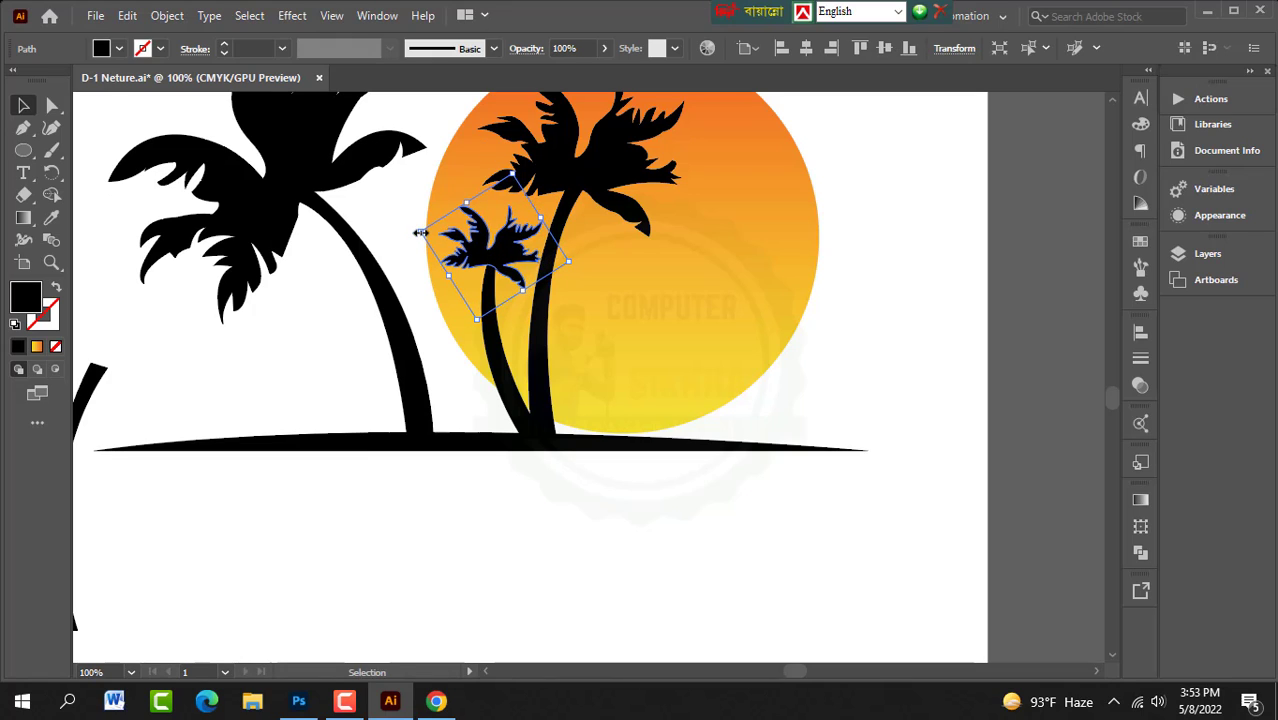
drag(420, 233, 364, 222)
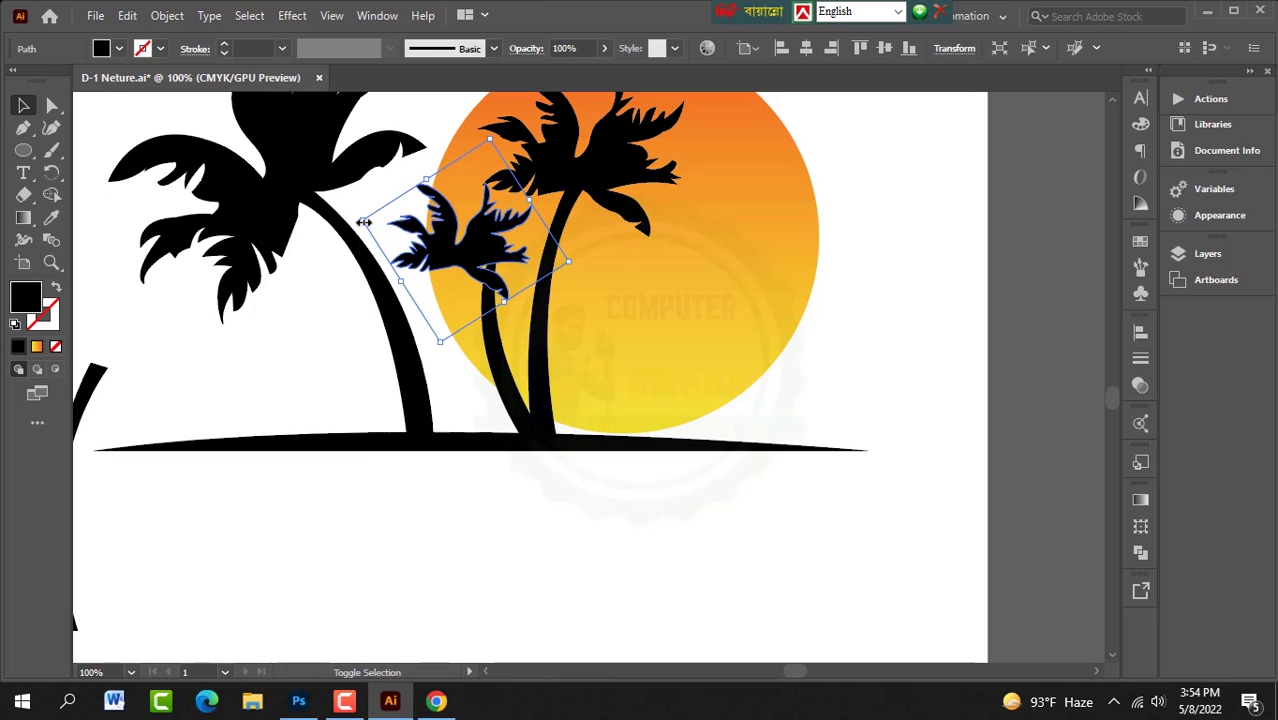
Step: Nudge the duplicated crown rightward and slightly up until its base is centred on the shorter trunk's tip
key(shift+Right)
key(shift+Right)
key(shift+Right)
key(shift+Right)
key(shift+Right)
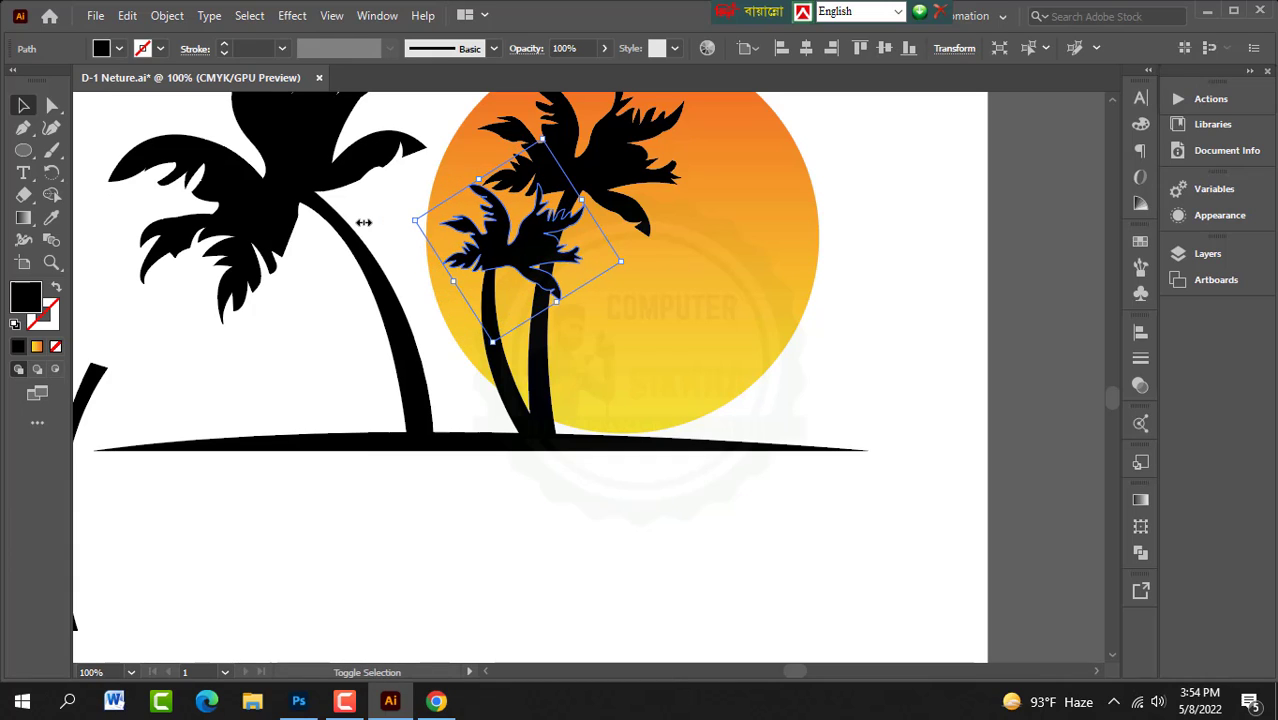
key(shift+Left)
key(Up)
key(Up)
key(Up)
key(Up)
key(Up)
key(Up)
key(Left)
key(Left)
key(Left)
key(Left)
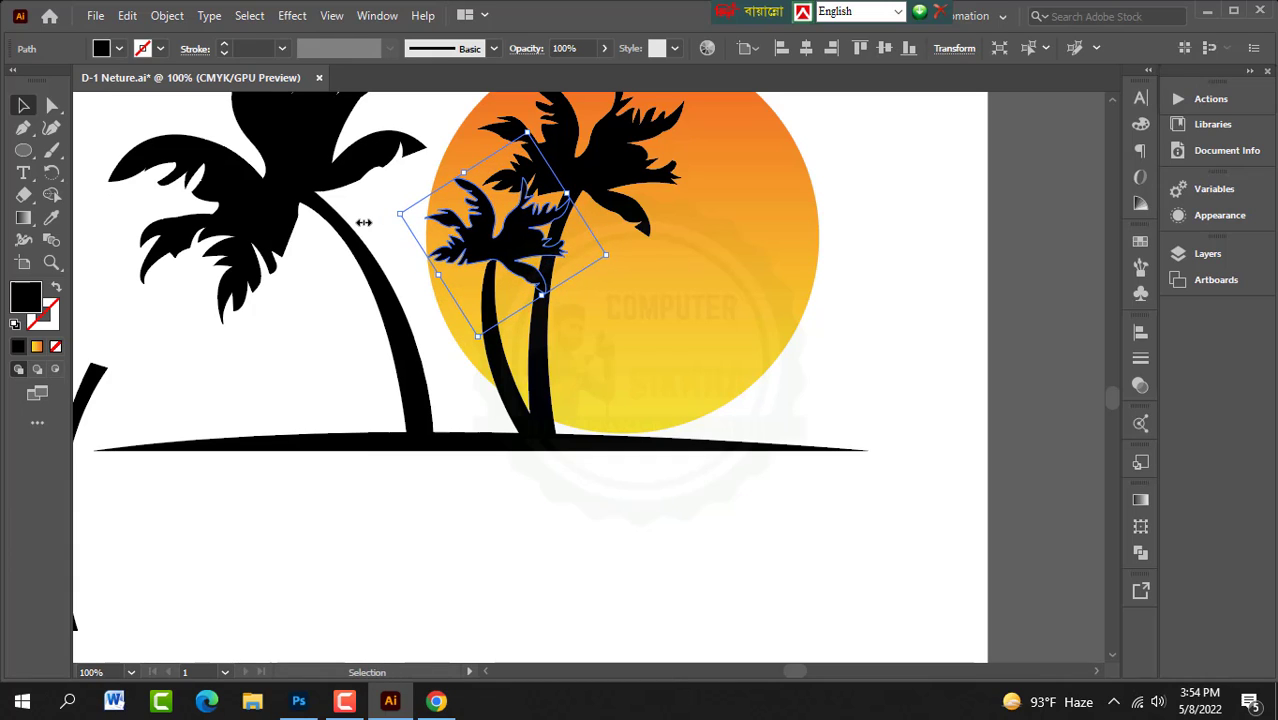
key(Down)
key(Down)
key(Down)
key(Left)
key(Left)
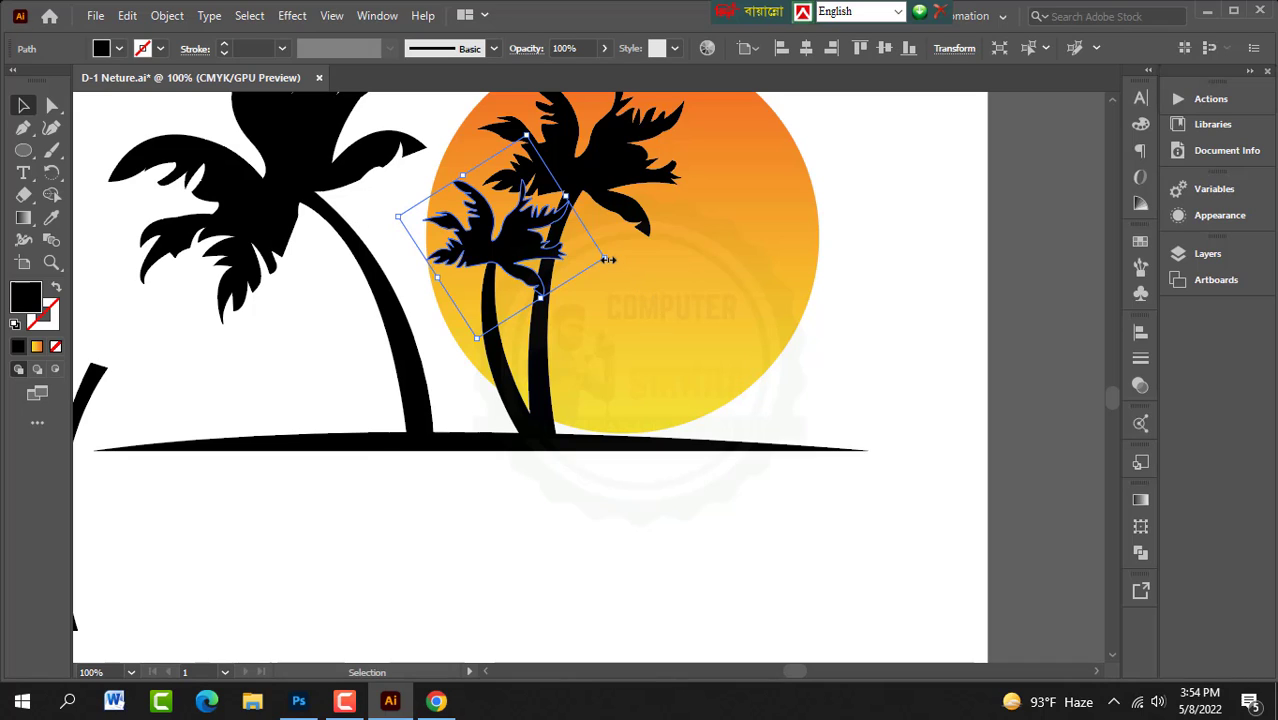
Step: Enlarge the shorter palm's crown by about 12% and nudge it slightly up and left back onto its trunk
drag(608, 260, 625, 271)
key(Up)
key(Up)
key(Up)
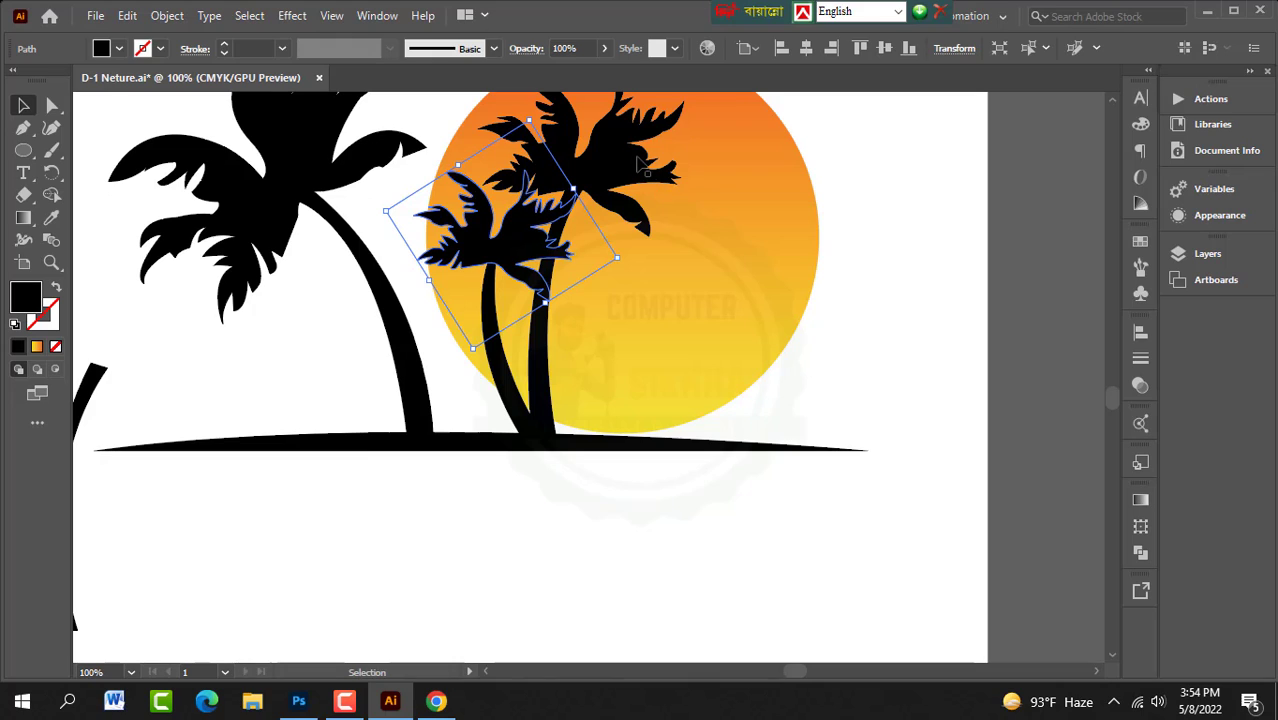
key(Left)
key(Left)
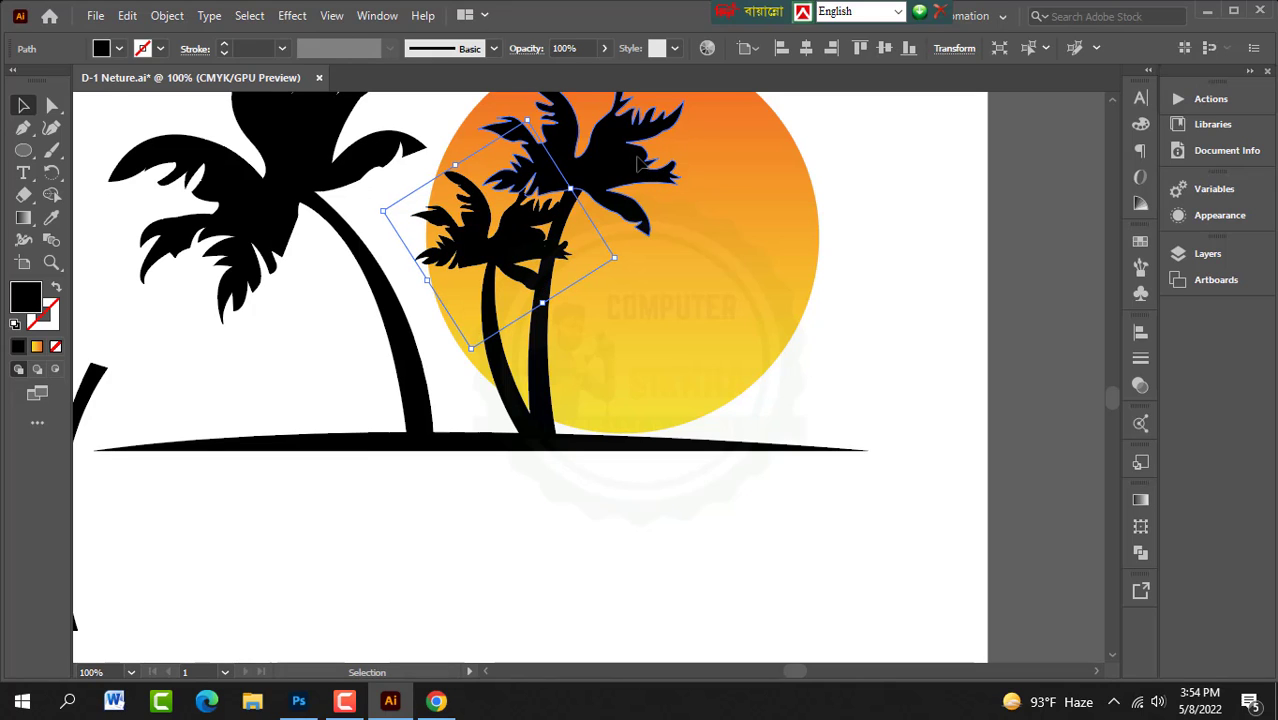
Step: Raise the taller palm's crown slightly, shift it a little right on its trunk, and deselect it
click(641, 164)
key(Up)
key(Up)
key(Up)
key(Up)
key(Up)
key(Up)
key(Up)
key(Up)
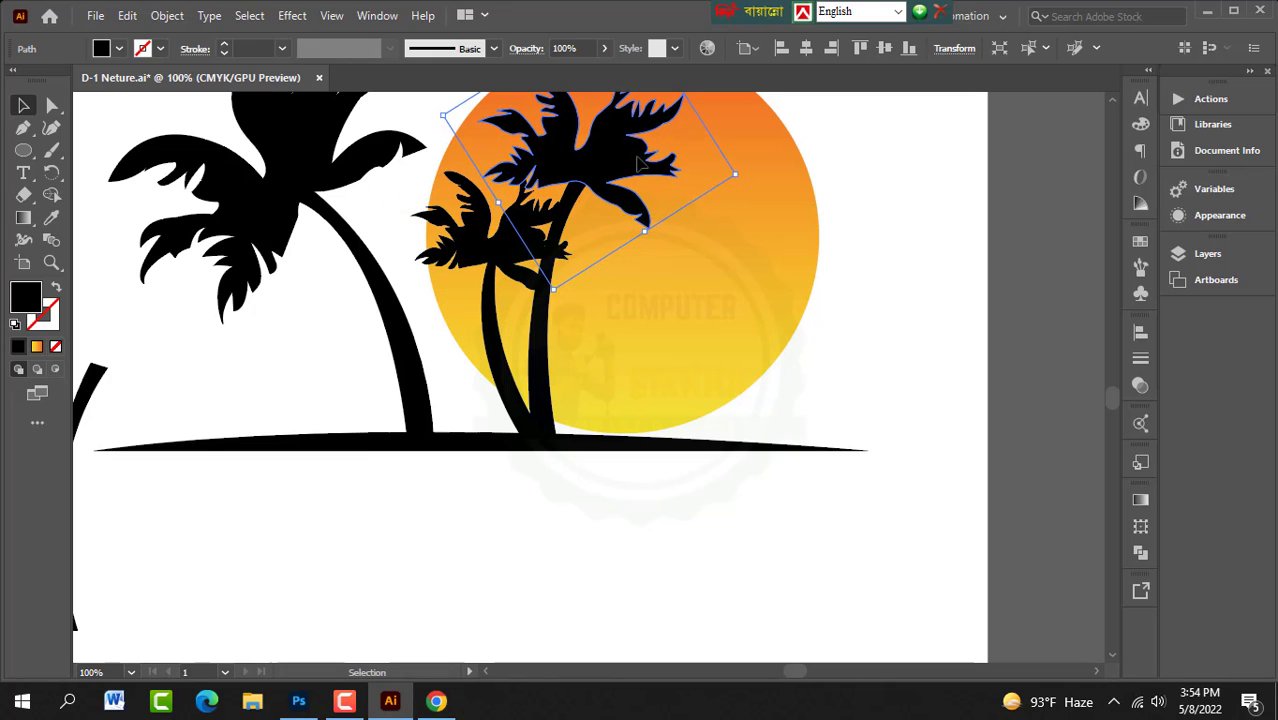
key(Up)
key(Up)
key(Up)
key(Up)
key(Up)
key(Up)
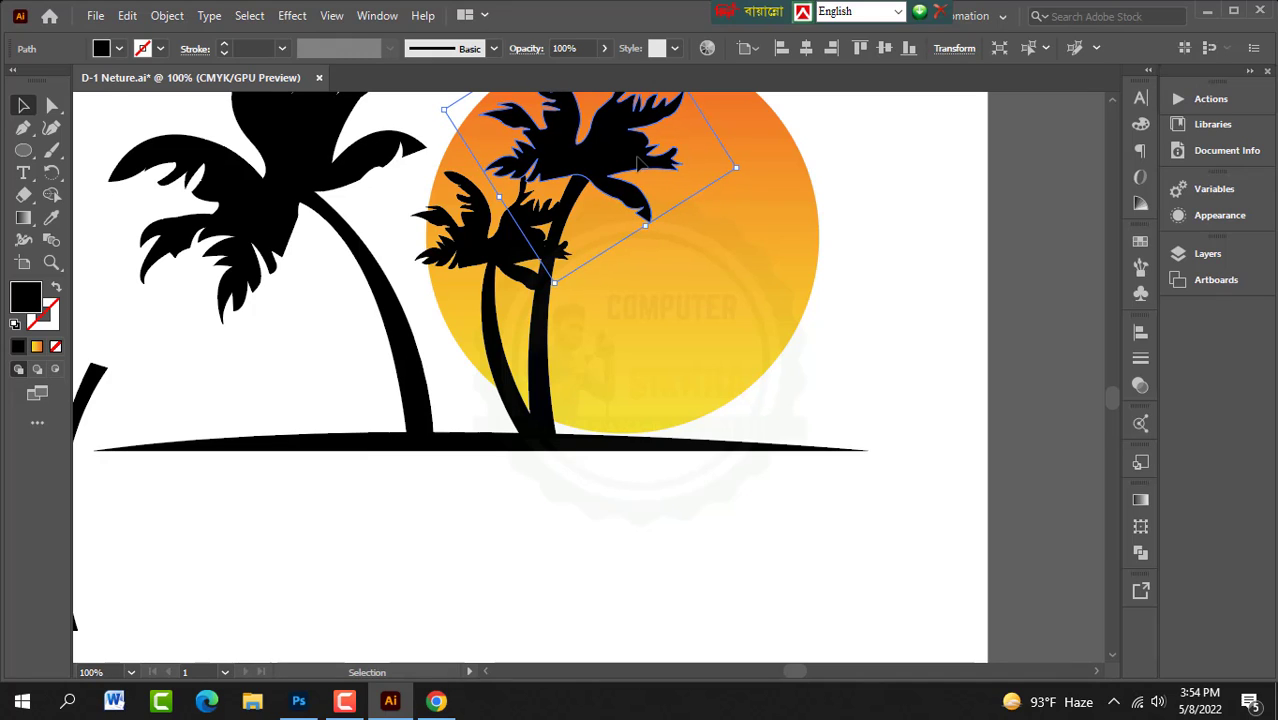
key(Right)
key(Right)
key(Right)
key(Down)
key(Down)
key(Down)
key(Down)
key(Down)
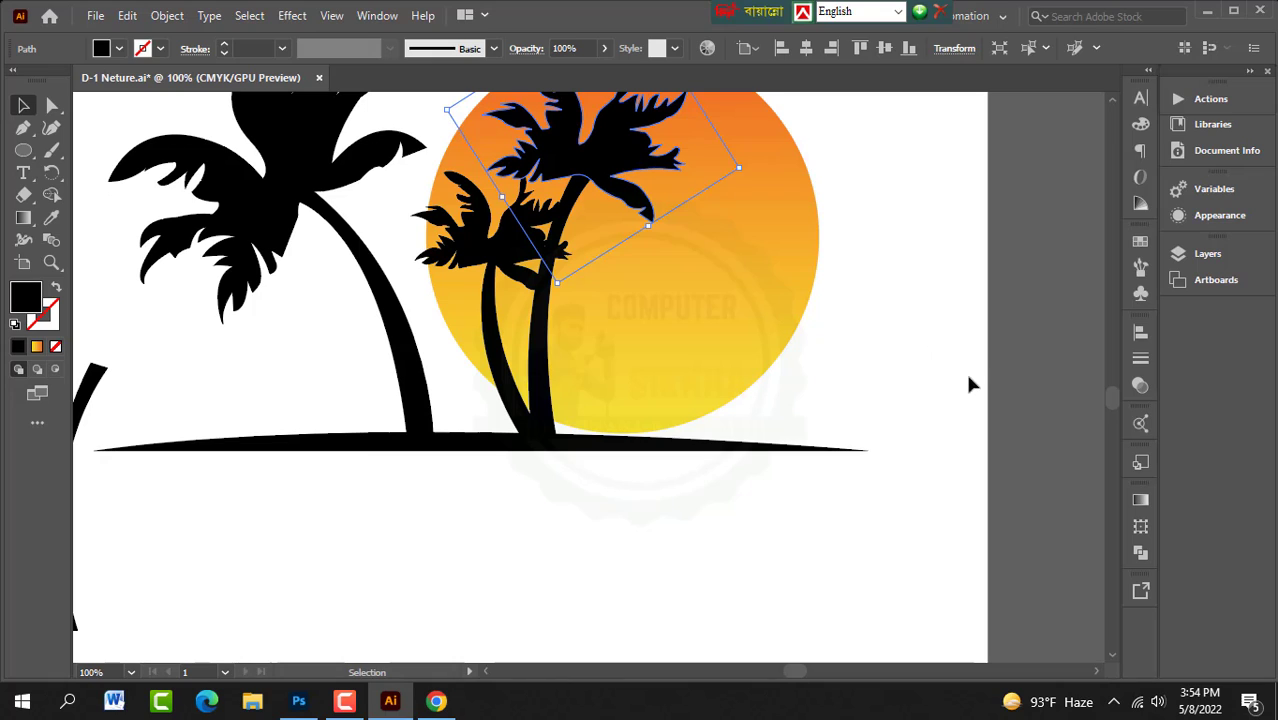
click(906, 317)
Step: Compare the redrawn palms and sun with the reference illustration on the first artboard
scroll(590, 318, down, 3)
scroll(590, 312, down, 1)
scroll(590, 312, up, 3)
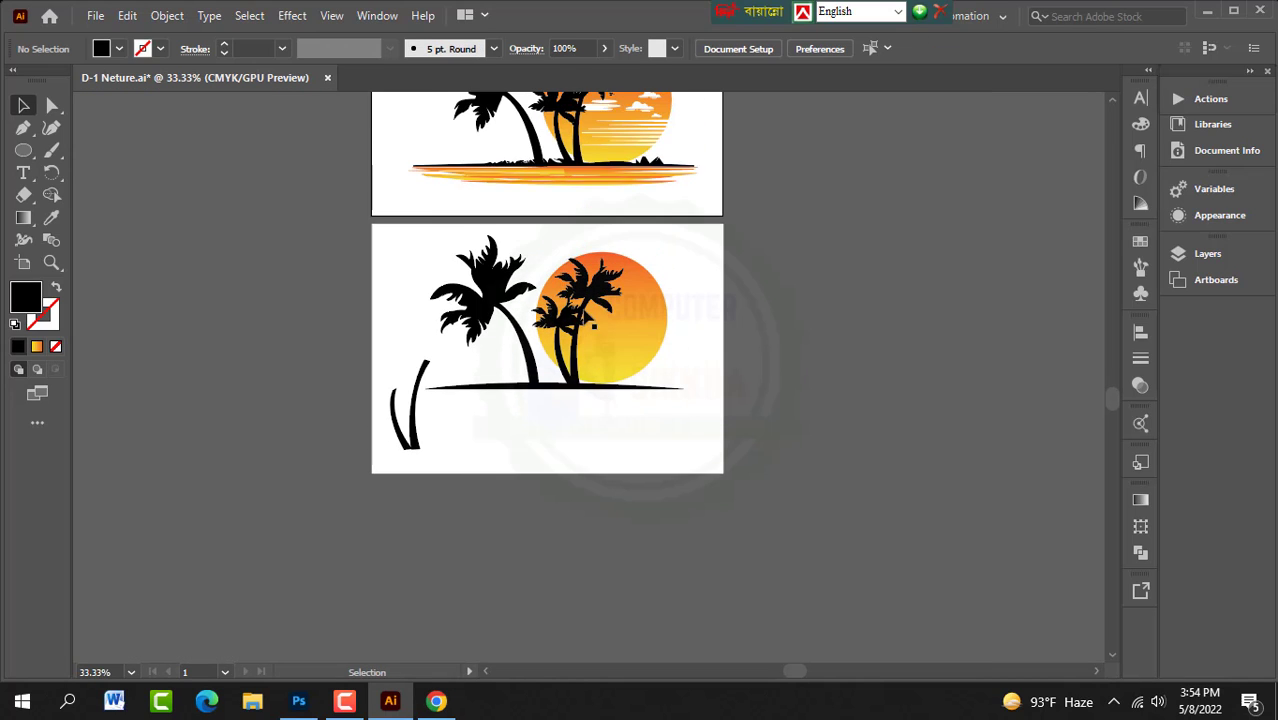
scroll(616, 320, down, 2)
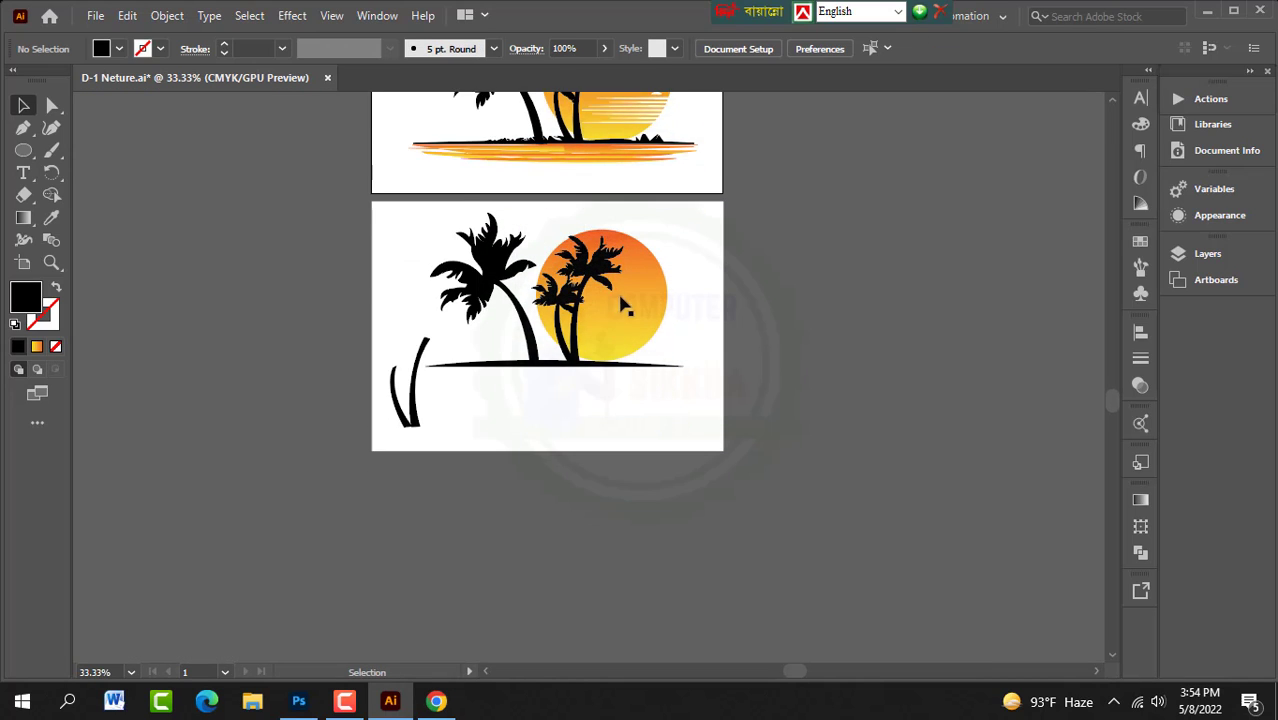
scroll(620, 291, up, 2)
scroll(609, 297, up, 2)
scroll(609, 298, up, 1)
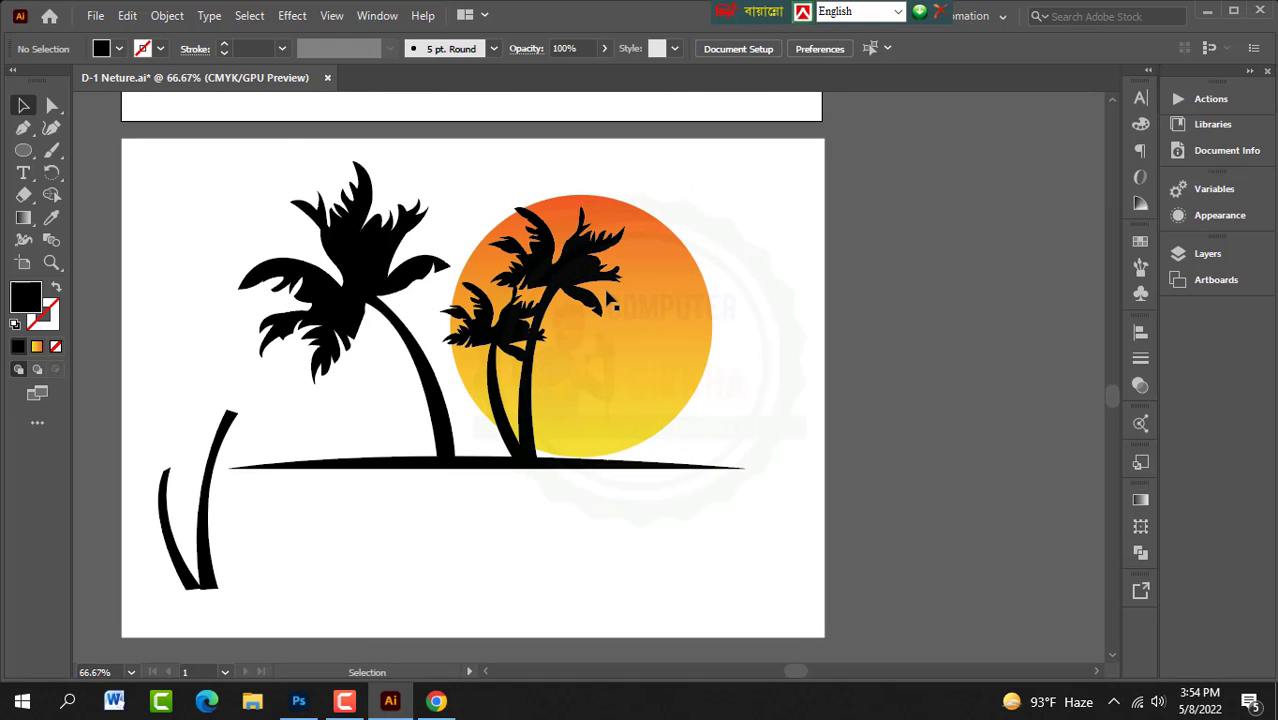
scroll(610, 295, up, 7)
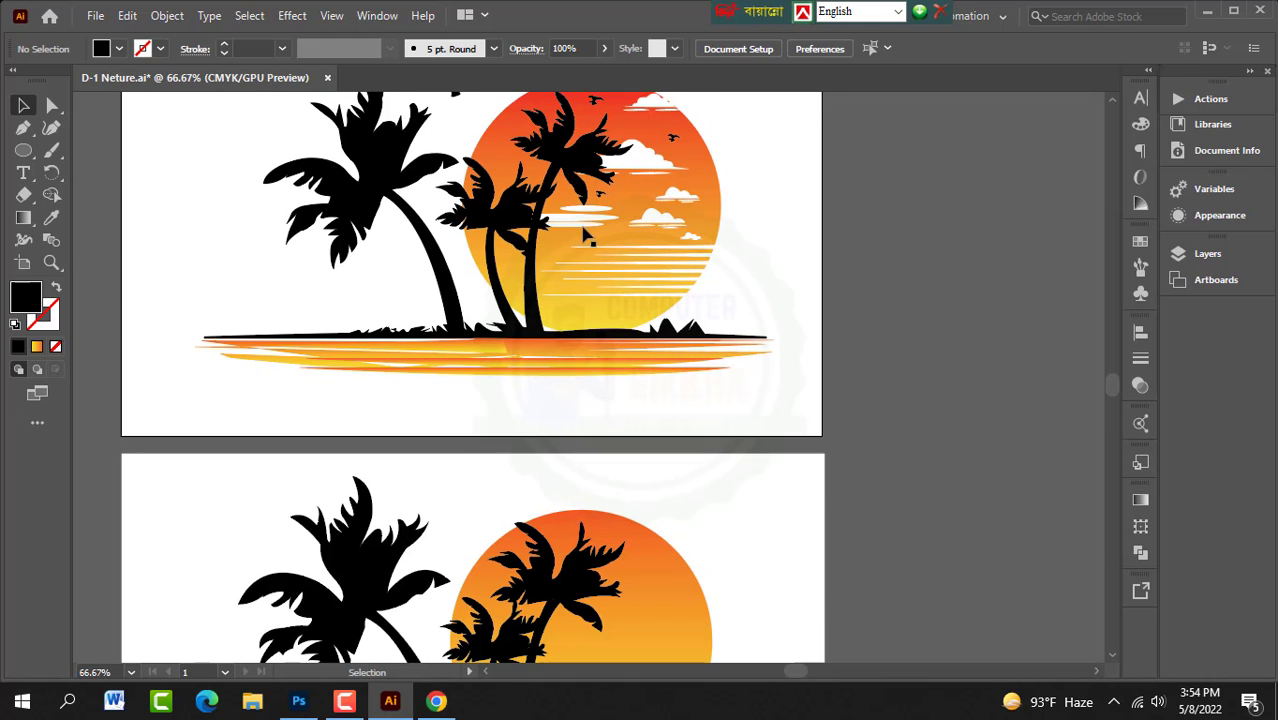
Step: Duplicate the large white cloud from the upper artwork's sun onto the empty canvas beside the lower artboard
scroll(610, 248, up, 2)
scroll(640, 242, down, 2)
click(640, 170)
scroll(645, 160, down, 1)
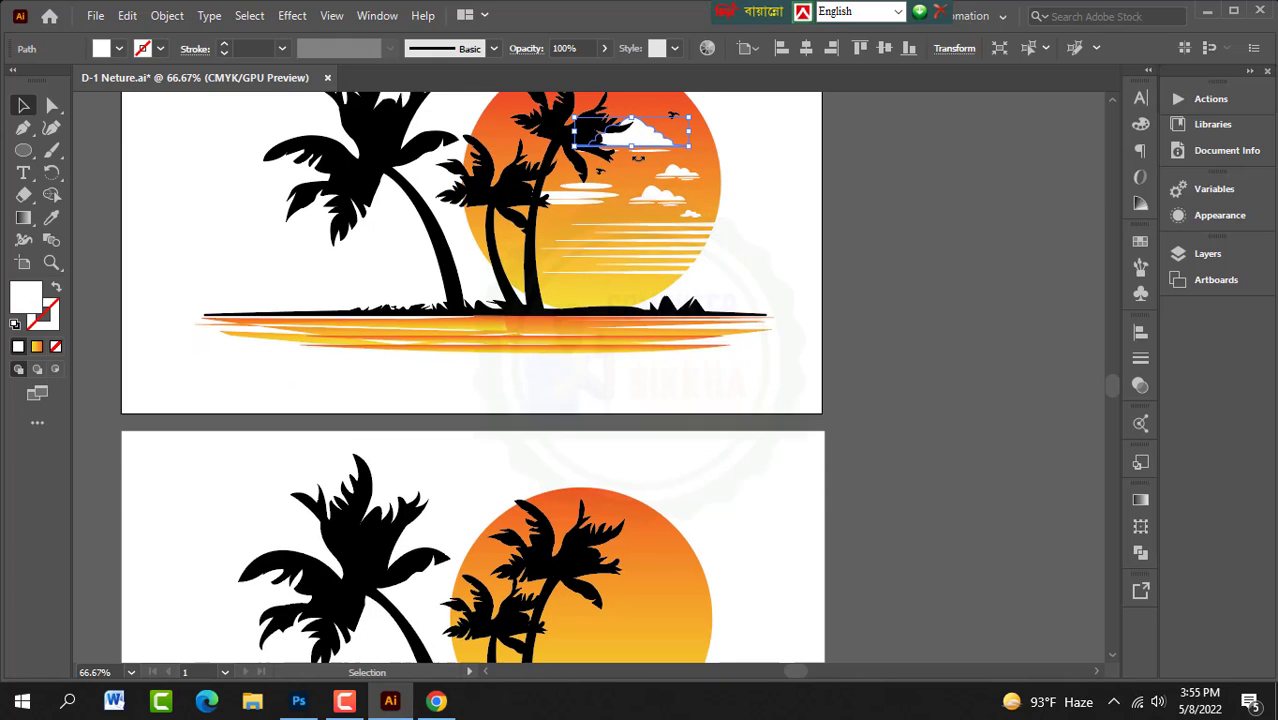
drag(655, 118, 893, 438)
key(ctrl+z)
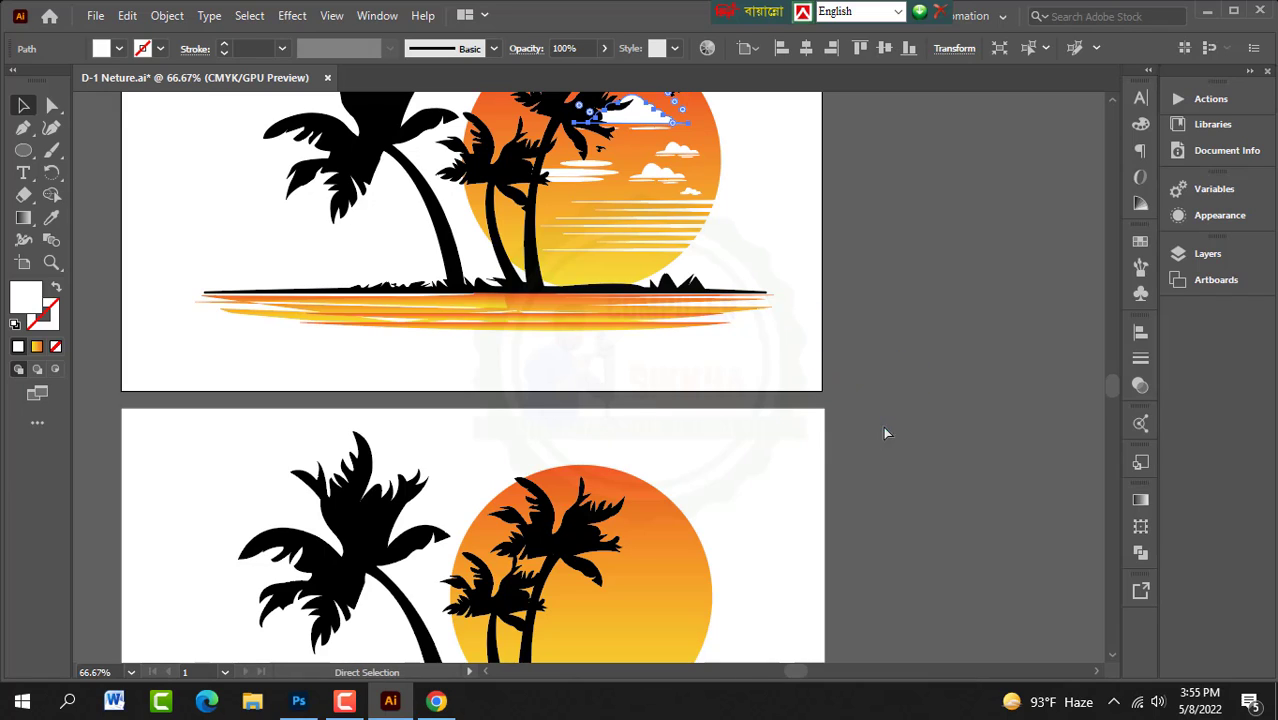
key(super)
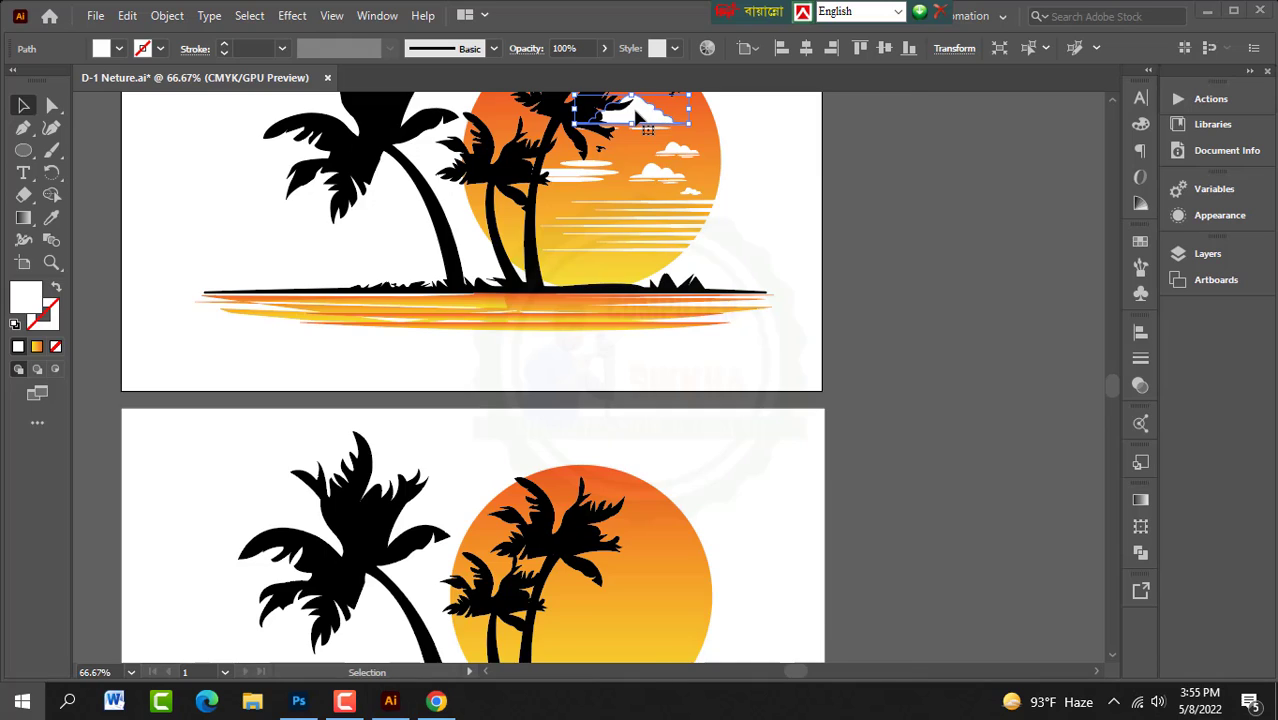
key(super)
drag(638, 117, 919, 457)
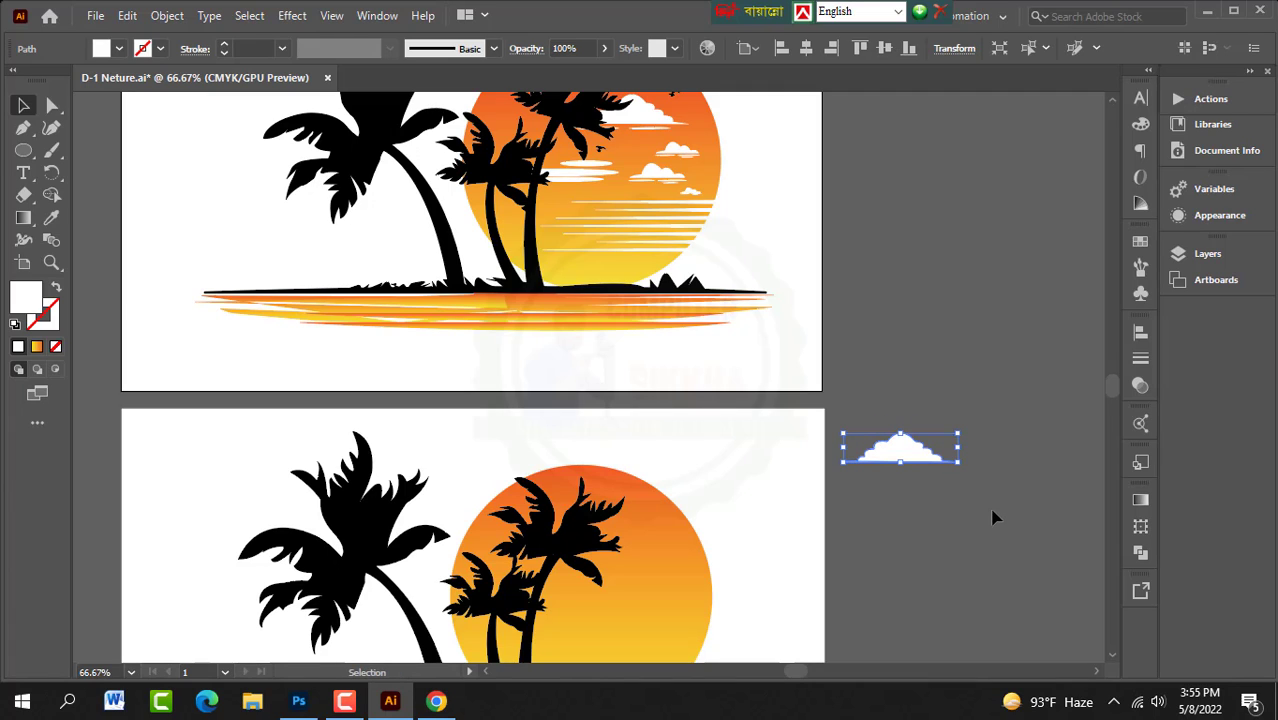
Step: Start tracing the copied cloud with the Pen tool, from its left tip over the lowest left bump
key(ctrl+equal)
key(ctrl+equal)
key(ctrl+equal)
key(ctrl+equal)
click(555, 420)
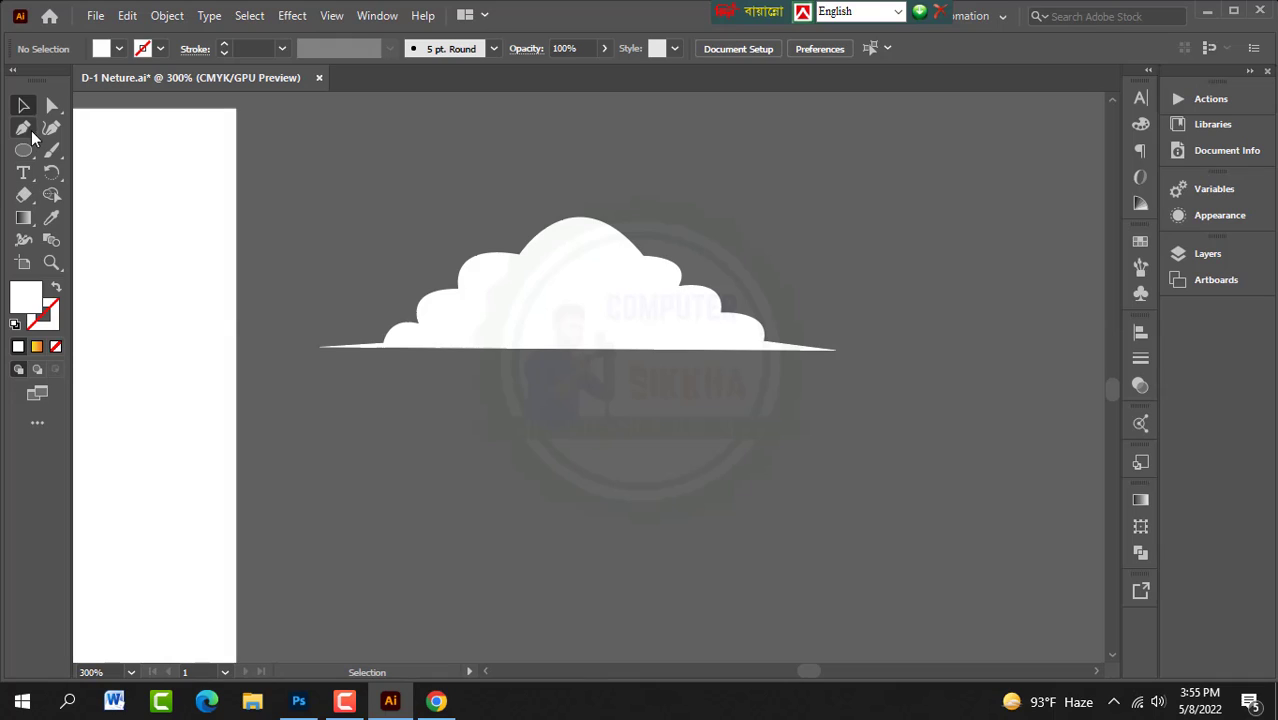
click(318, 348)
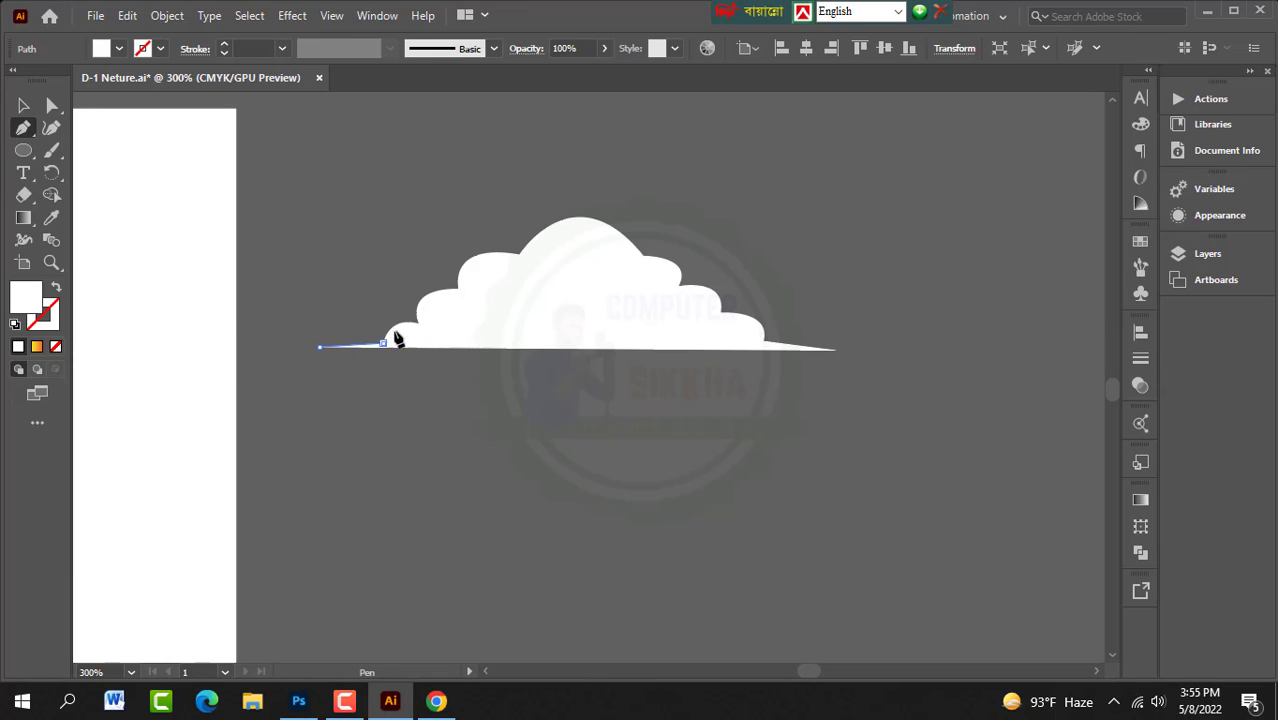
drag(418, 324, 452, 341)
click(418, 324)
drag(460, 290, 463, 296)
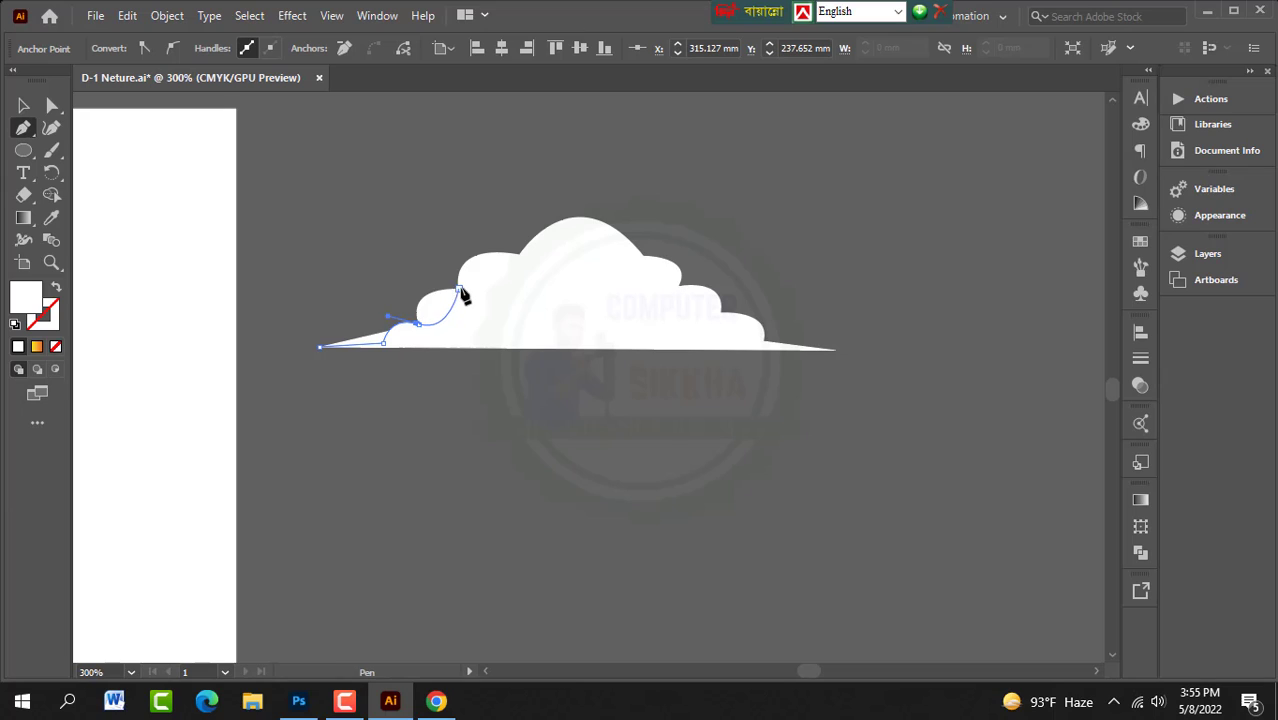
key(ctrl+z)
alt+click(418, 325)
key(ctrl+z)
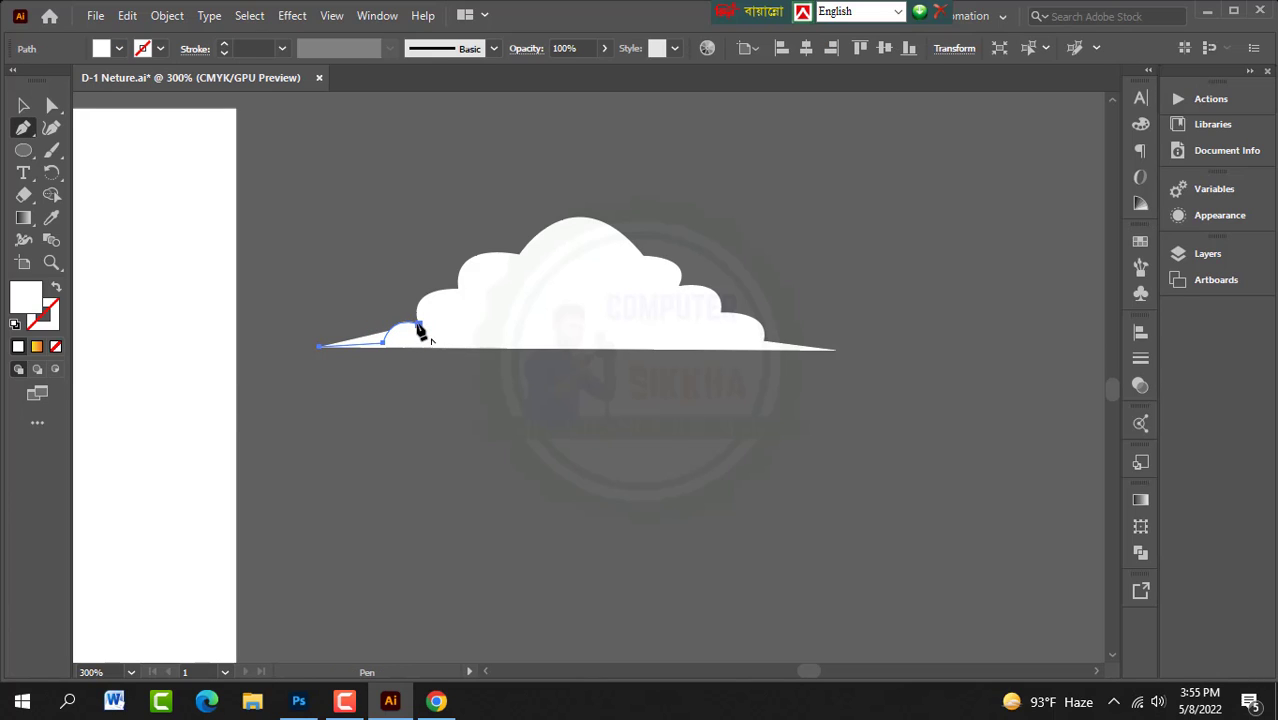
Step: Continue the pen outline over the cloud's second and third left bumps, with a sharp corner after each curve
click(418, 326)
click(459, 289)
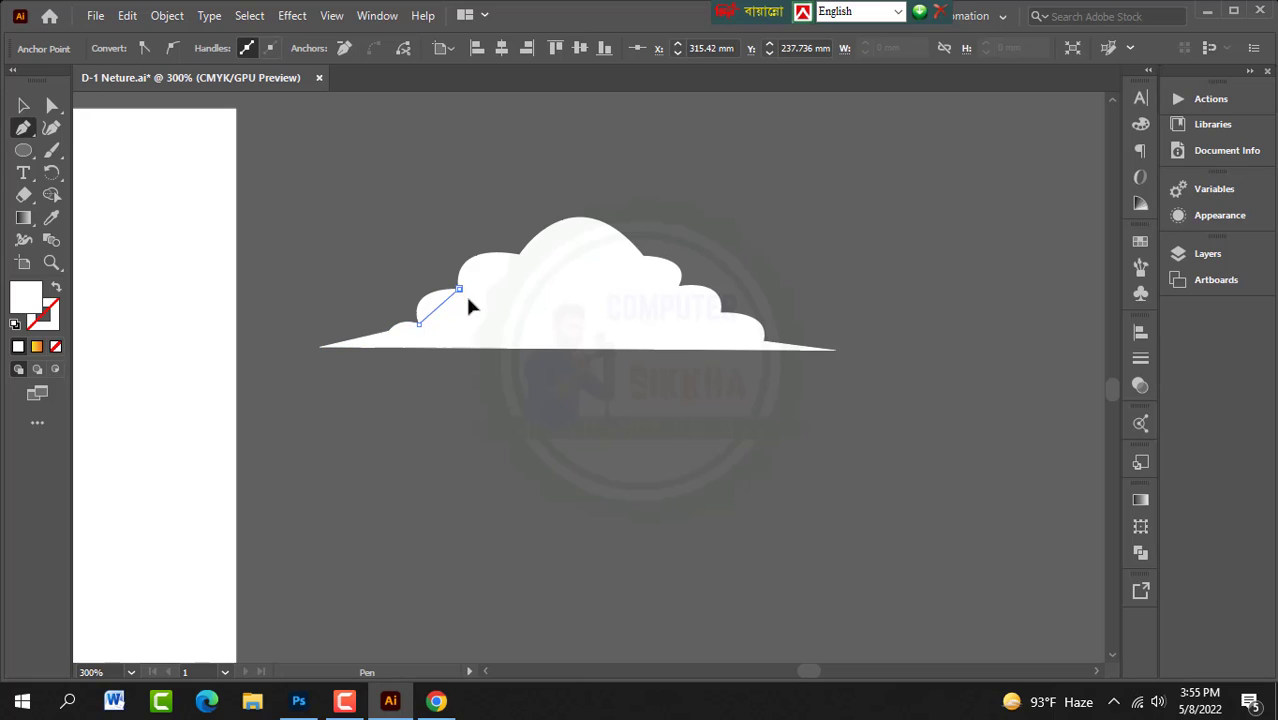
drag(513, 298, 516, 291)
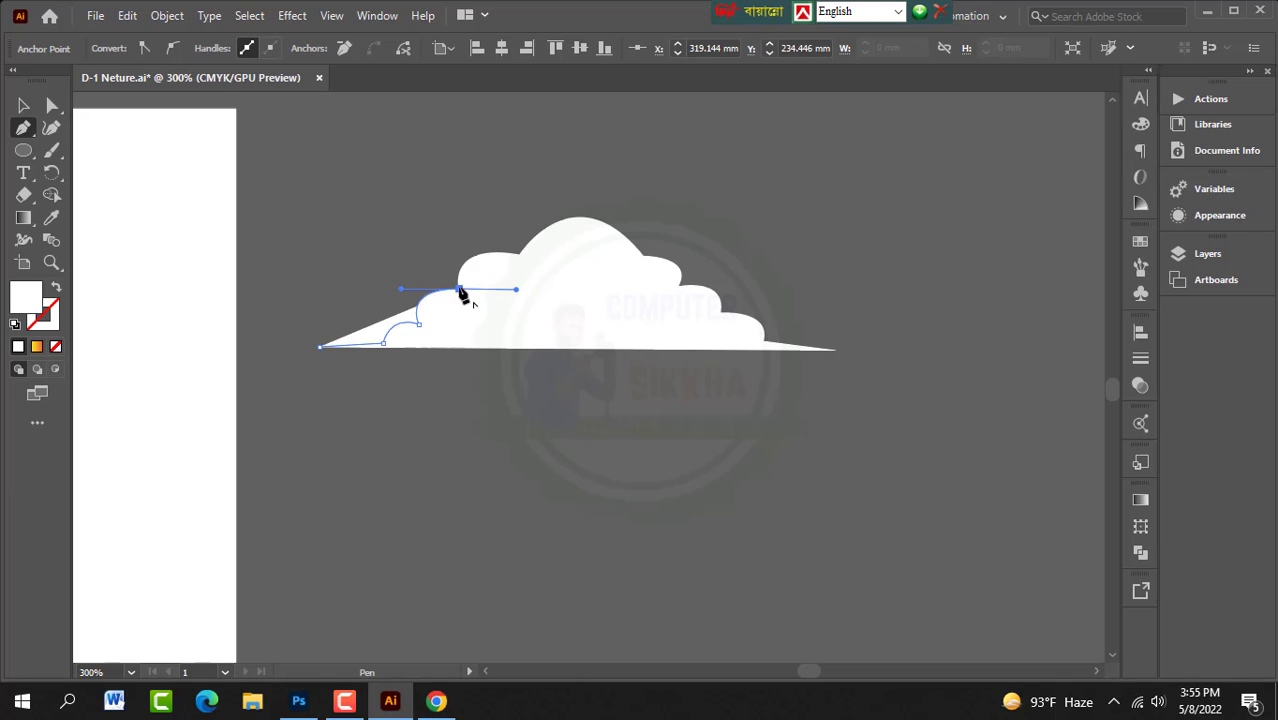
click(459, 290)
drag(520, 256, 592, 269)
click(519, 256)
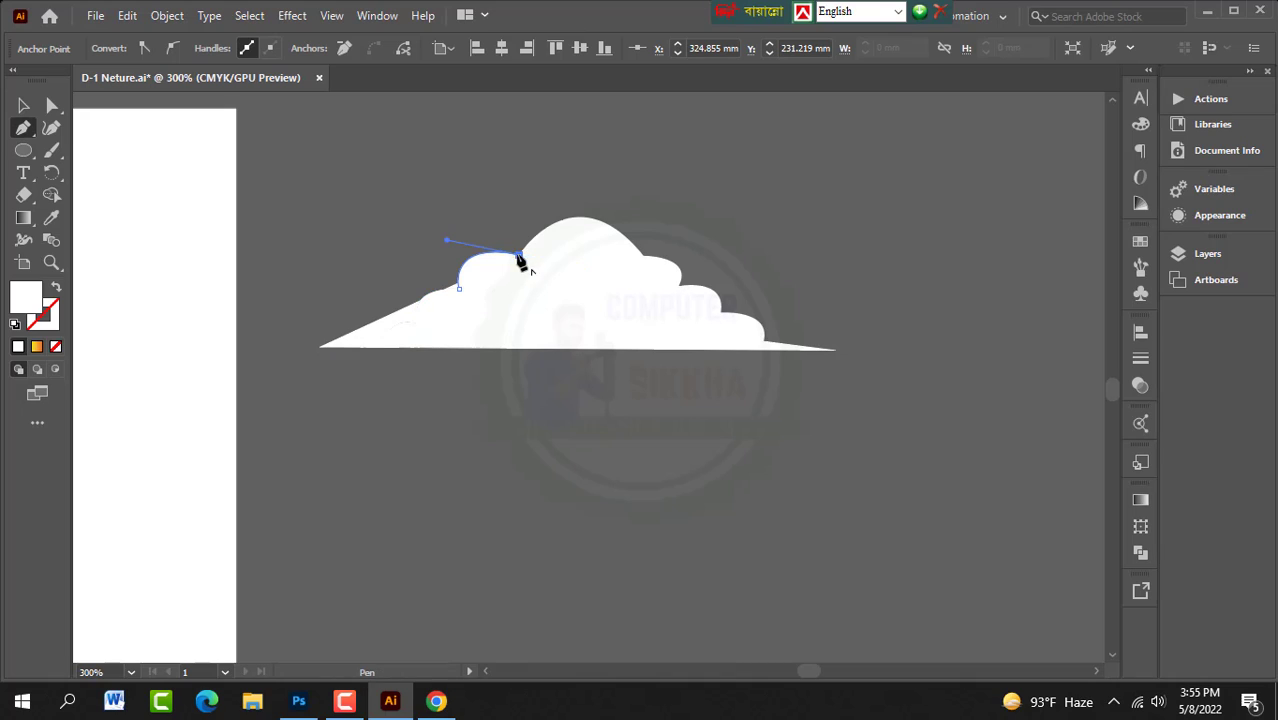
Step: Trace the cloud's large top dome and the upper bumps on its right side, with a corner at each junction
click(643, 256)
drag(643, 262, 690, 364)
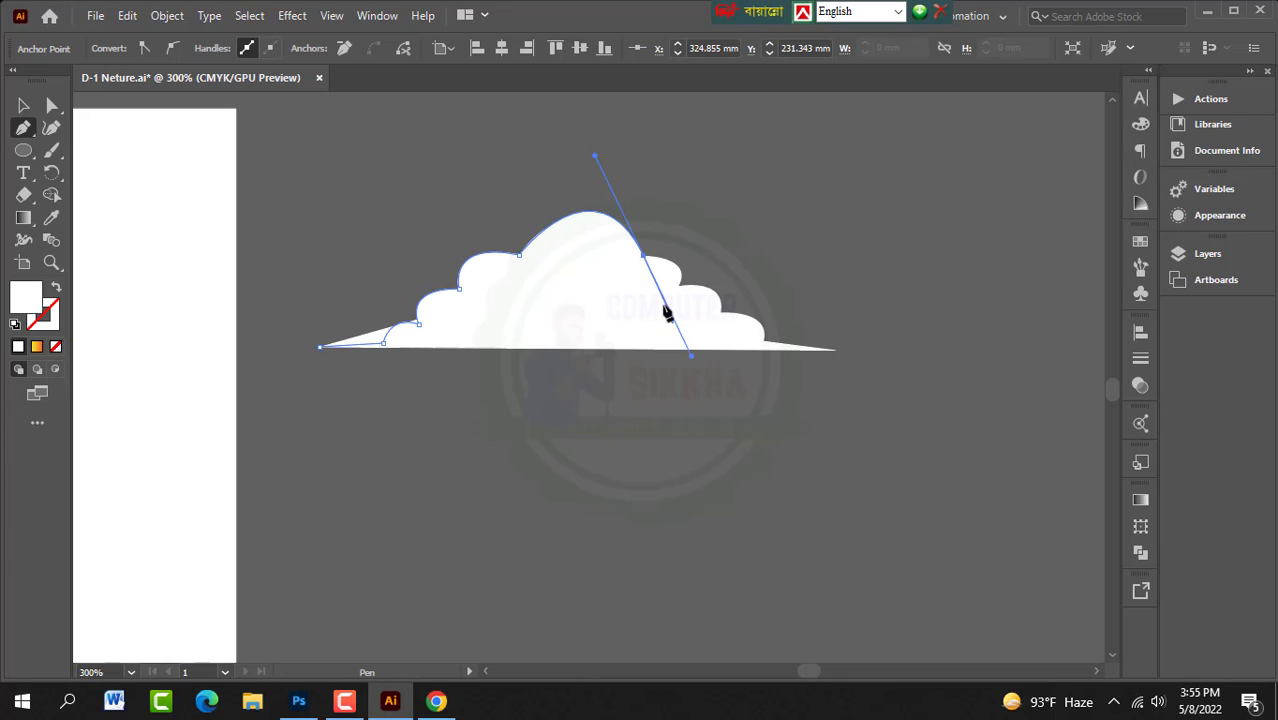
click(644, 259)
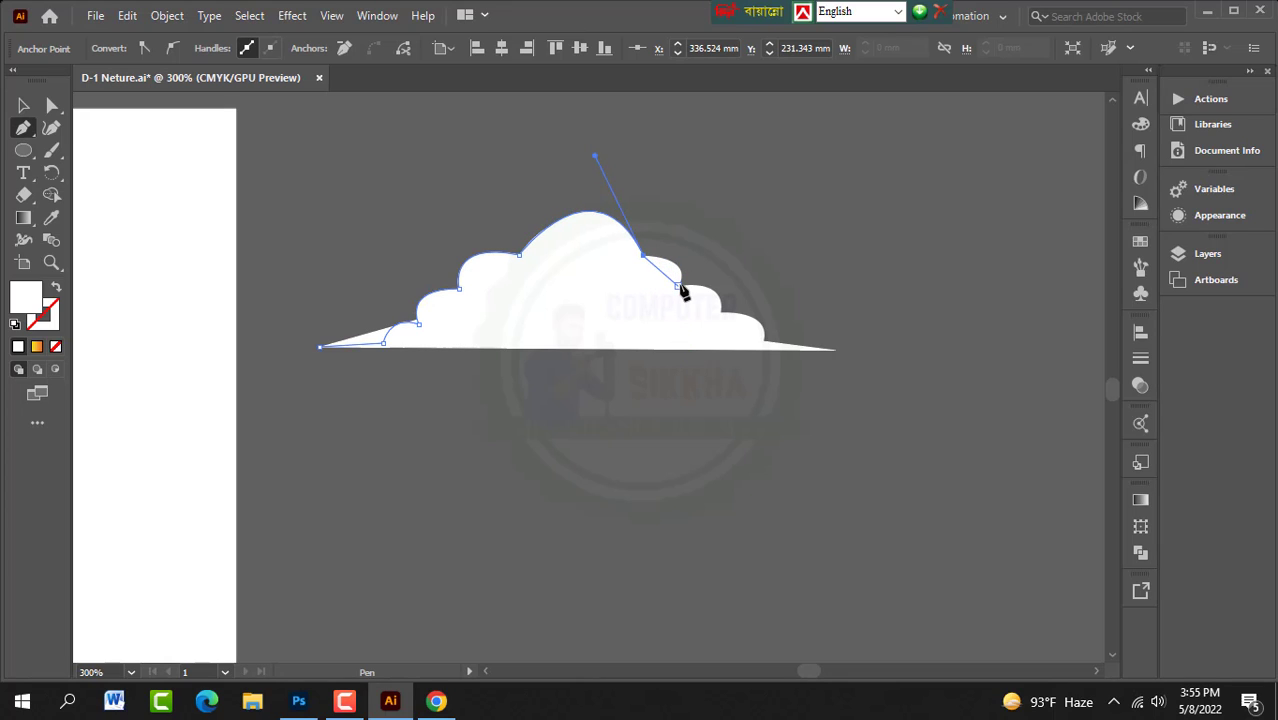
drag(679, 287, 712, 360)
click(679, 288)
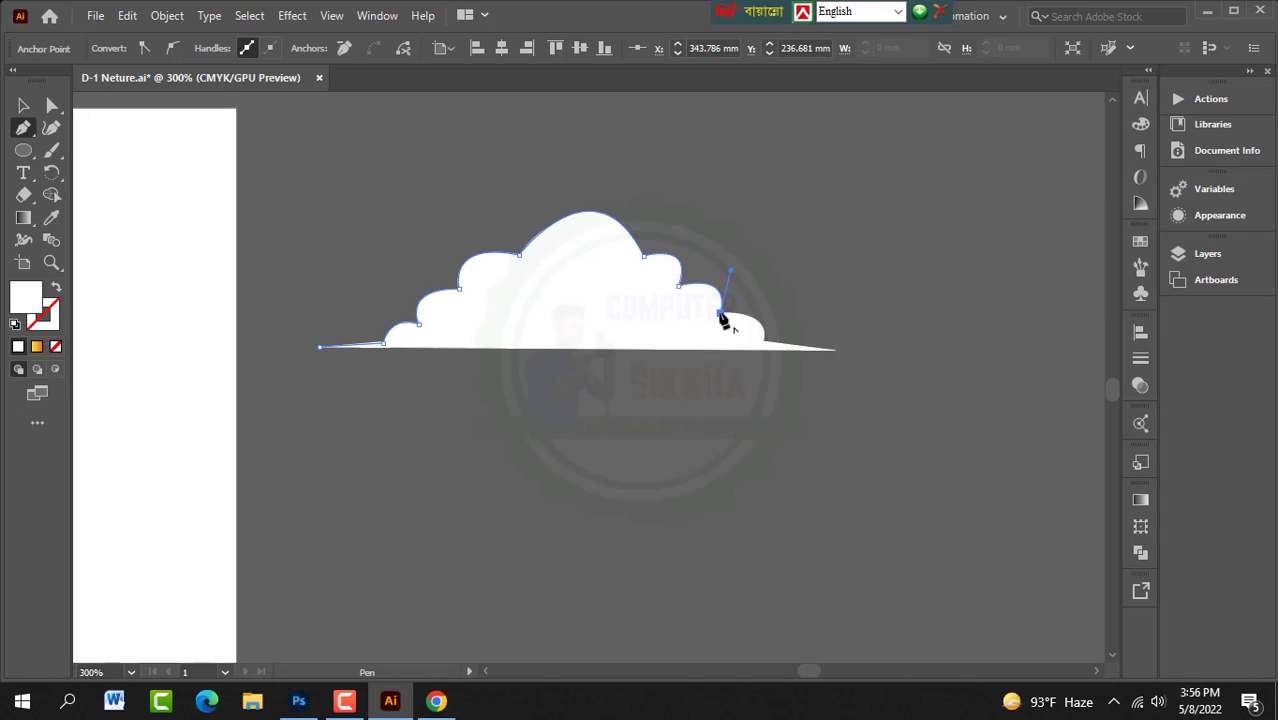
Step: Trace the lowest right bump and the right tip, and close the outline along the flat base at the starting point
drag(764, 342, 757, 395)
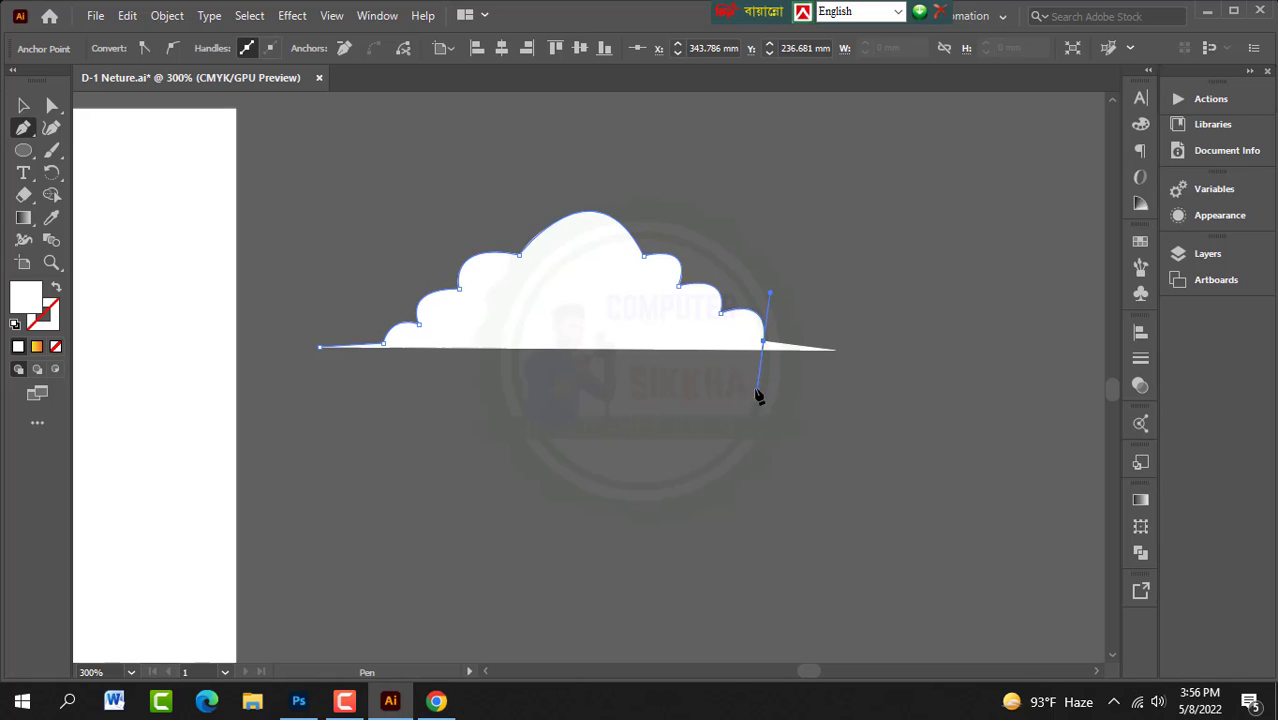
click(835, 350)
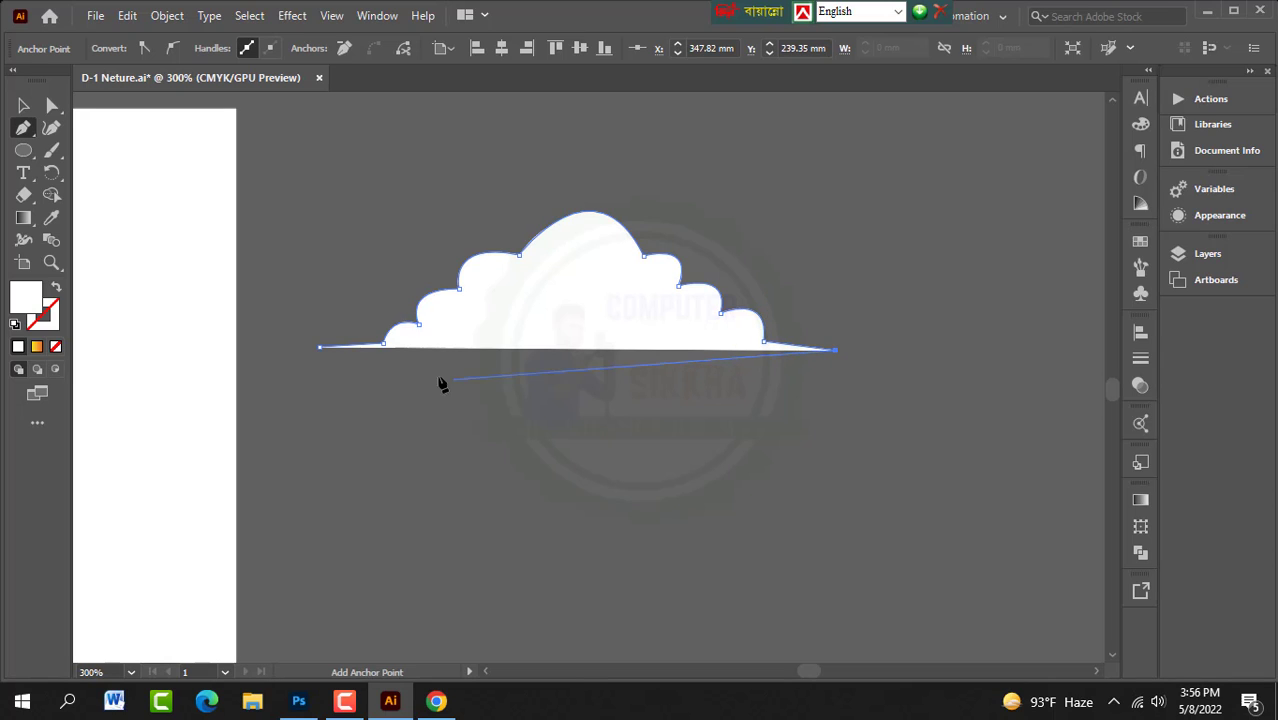
click(319, 347)
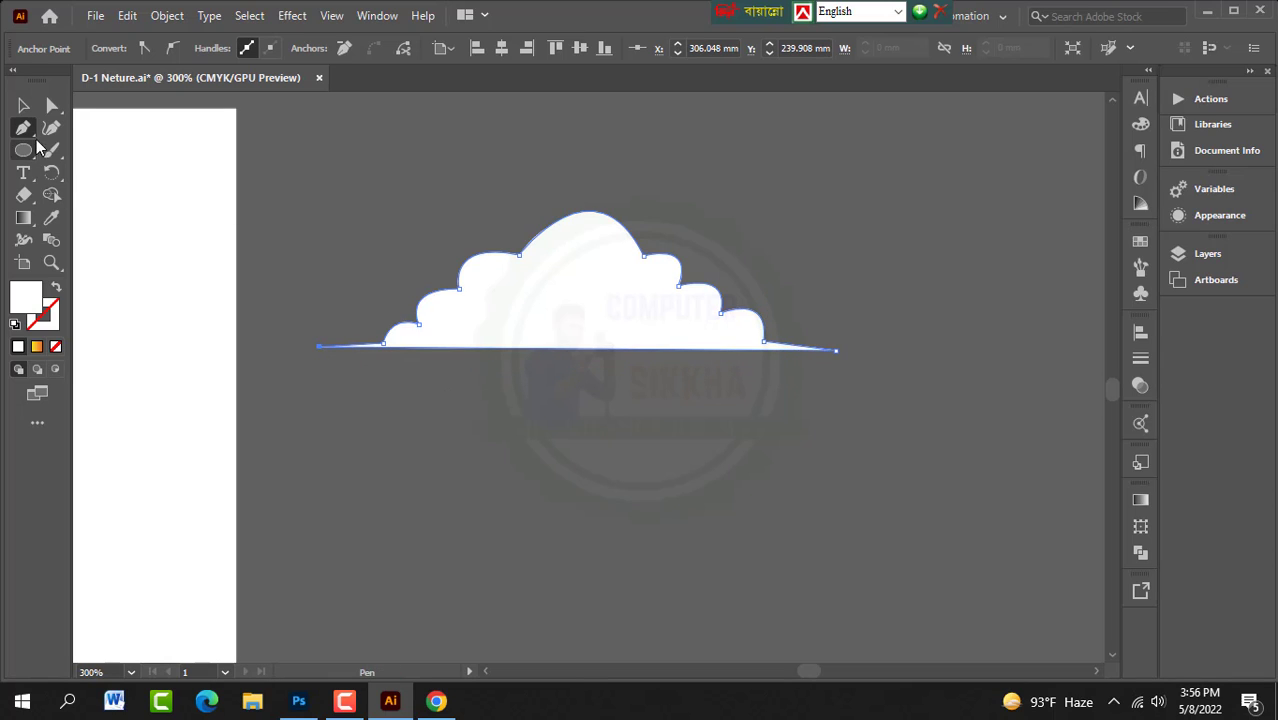
Step: Move the traced cloud above the copied one and delete the copied cloud
click(23, 105)
scroll(588, 314, up, 3)
drag(588, 314, 537, 252)
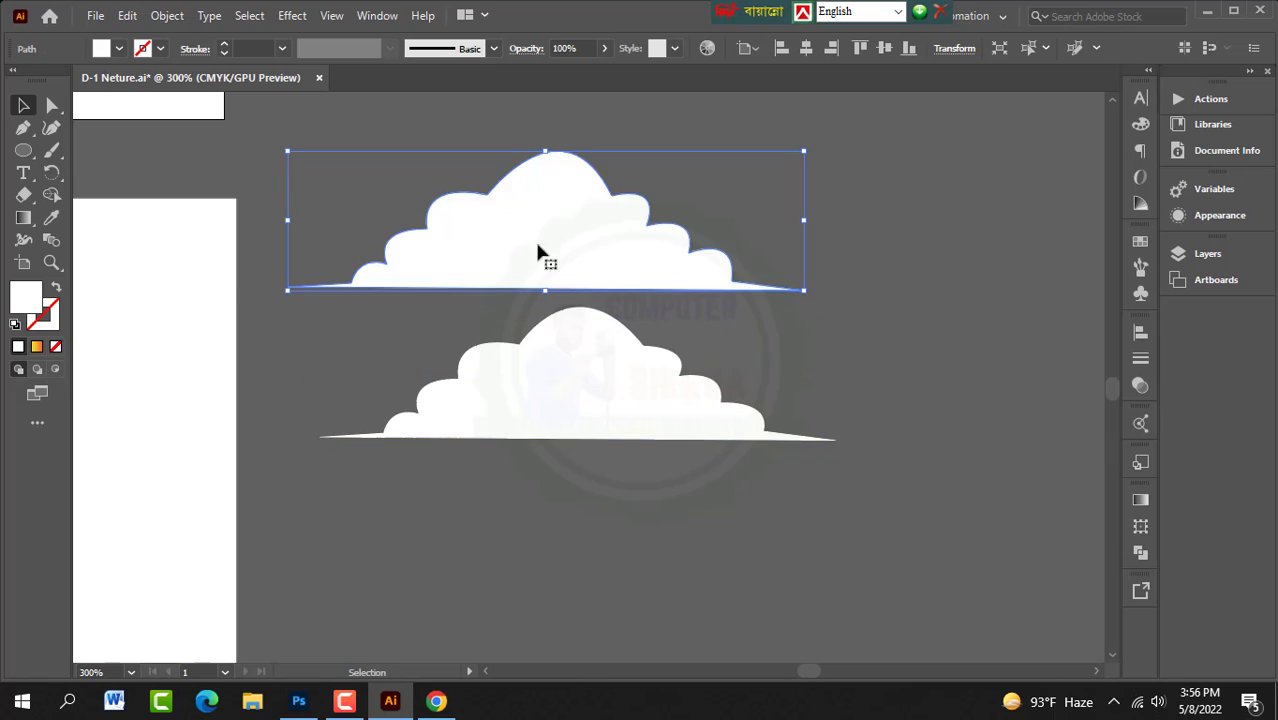
scroll(545, 320, up, 3)
drag(620, 450, 862, 455)
key(Delete)
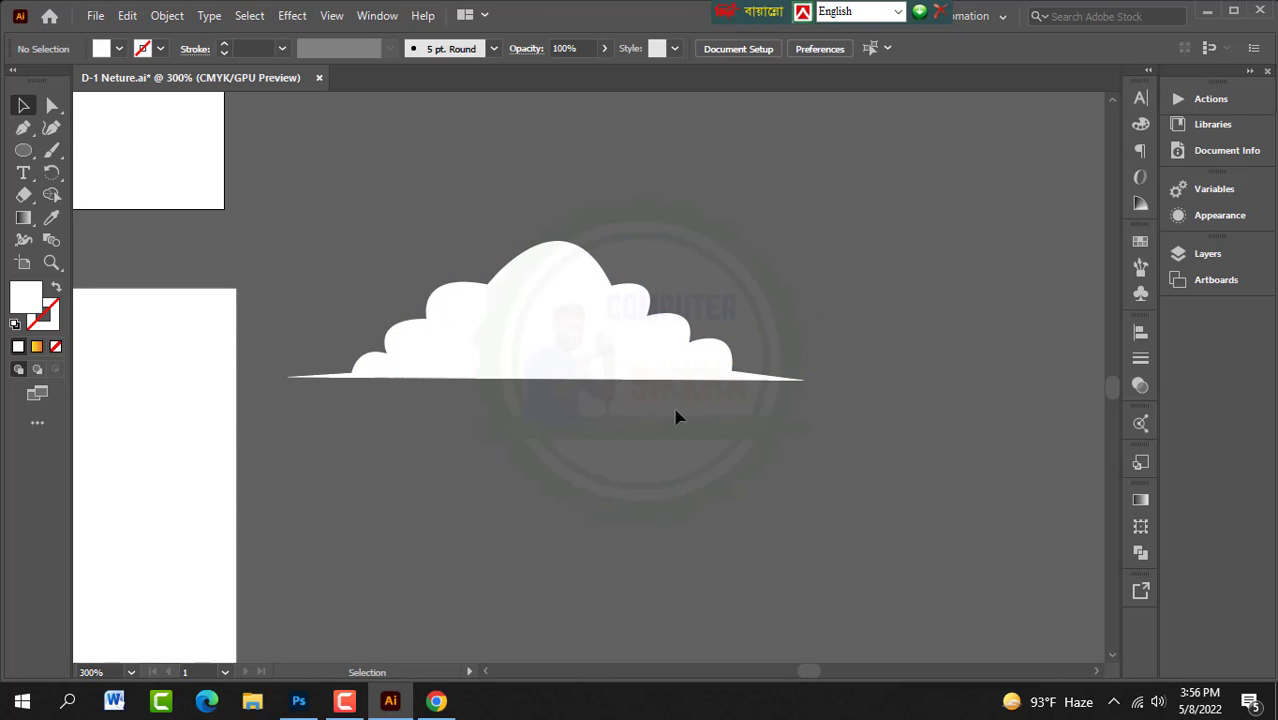
Step: Move the traced cloud slightly lower on the empty canvas beside the lower artboard and deselect it
scroll(676, 416, down, 3)
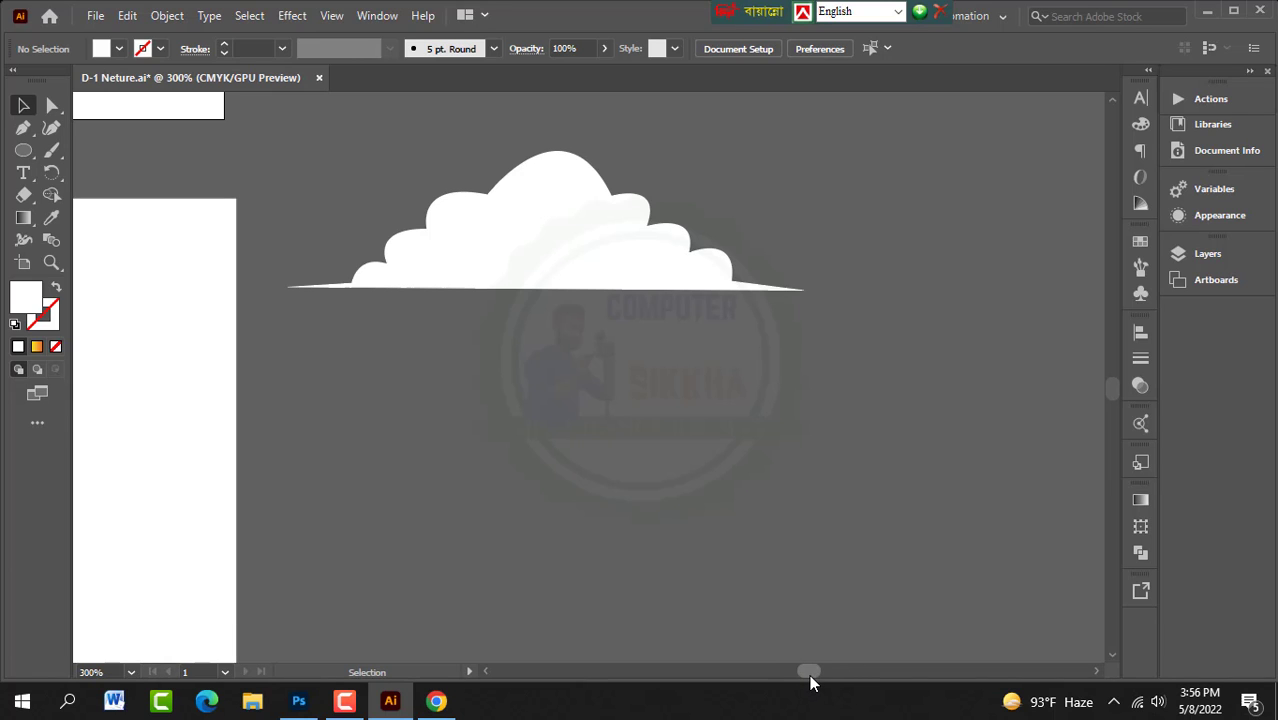
drag(809, 674, 802, 666)
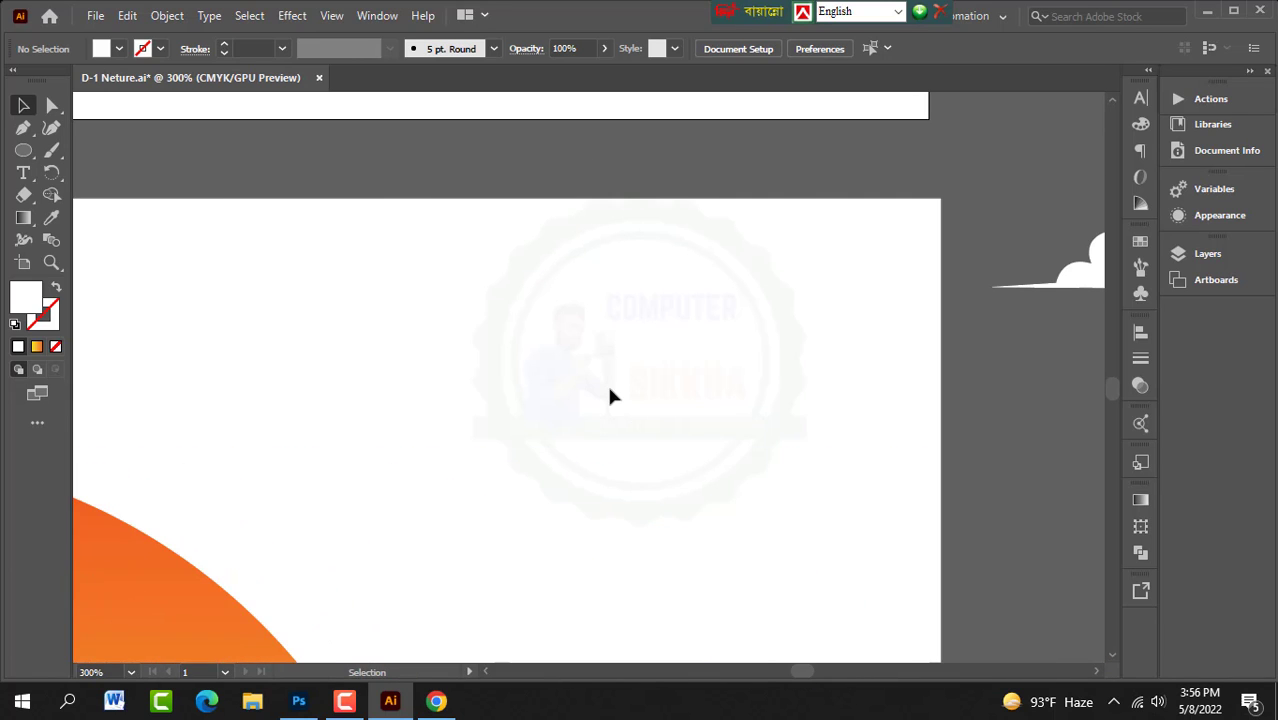
scroll(608, 394, down, 6)
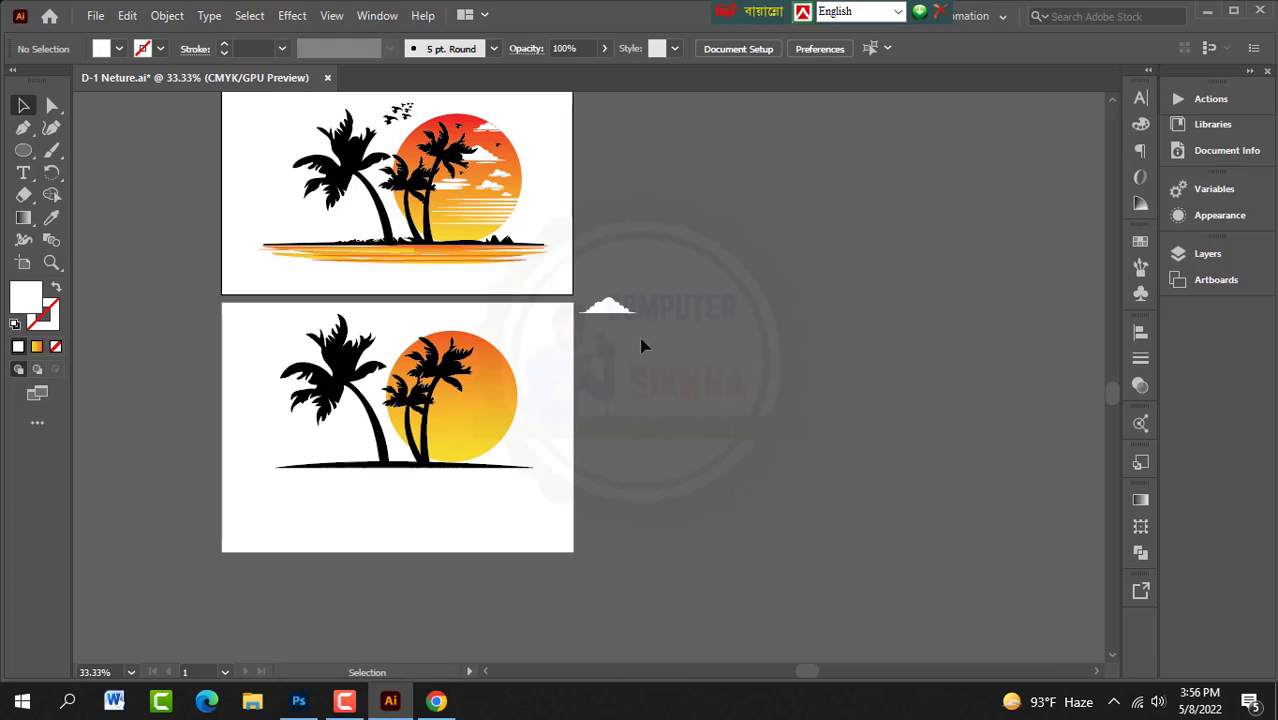
drag(620, 318, 633, 360)
click(125, 250)
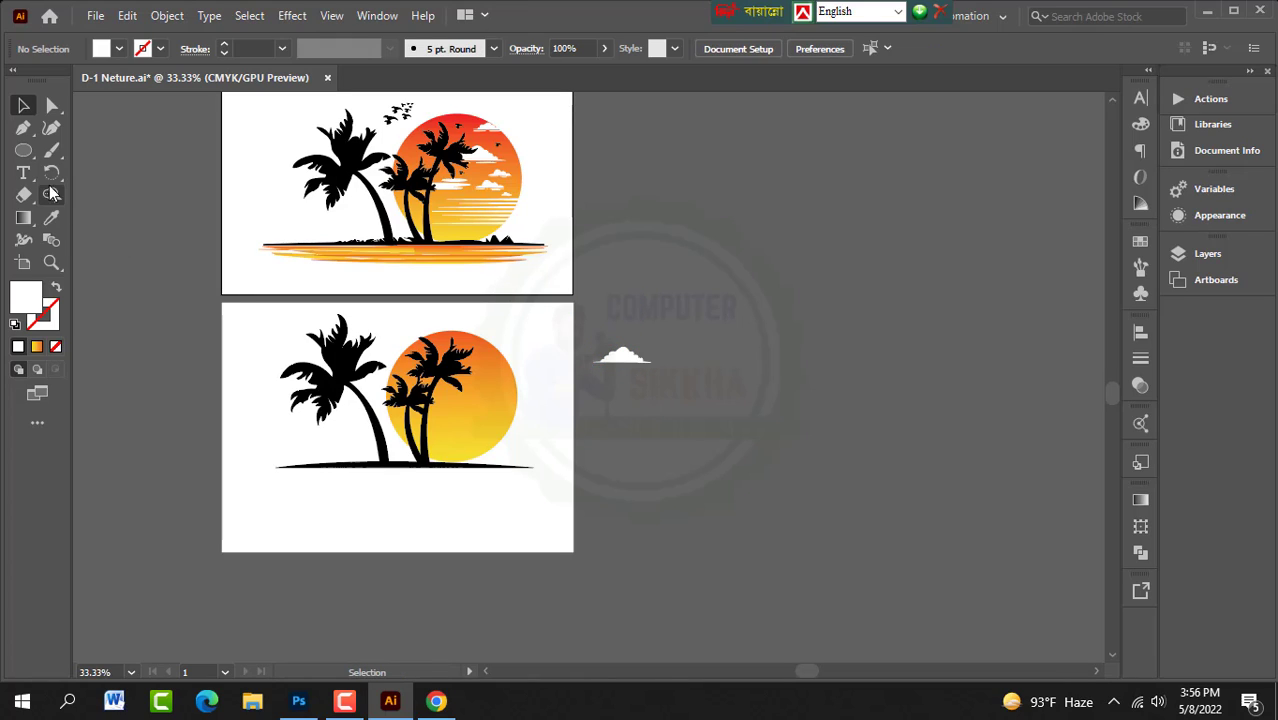
click(484, 138)
click(645, 313)
scroll(648, 330, down, 2)
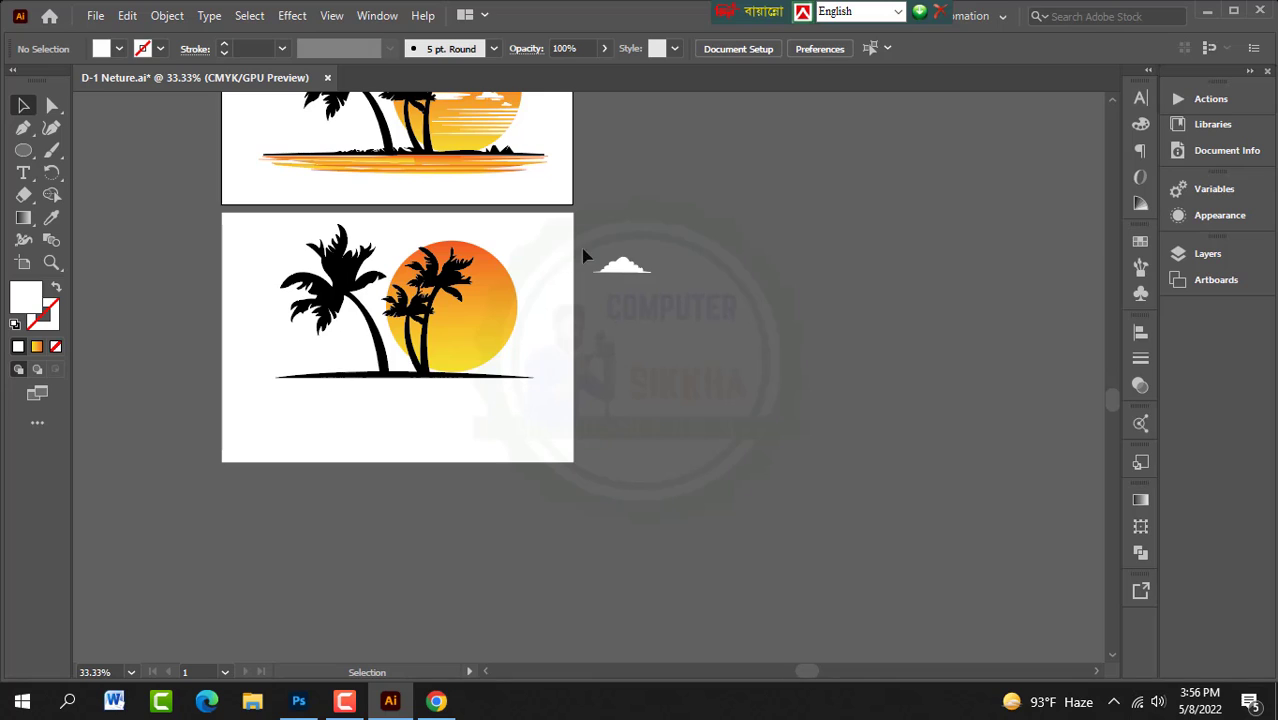
Step: Draw a thin curved white streak about 14 mm wide under the left part of the traced cloud with the Pen tool
scroll(620, 279, up, 6)
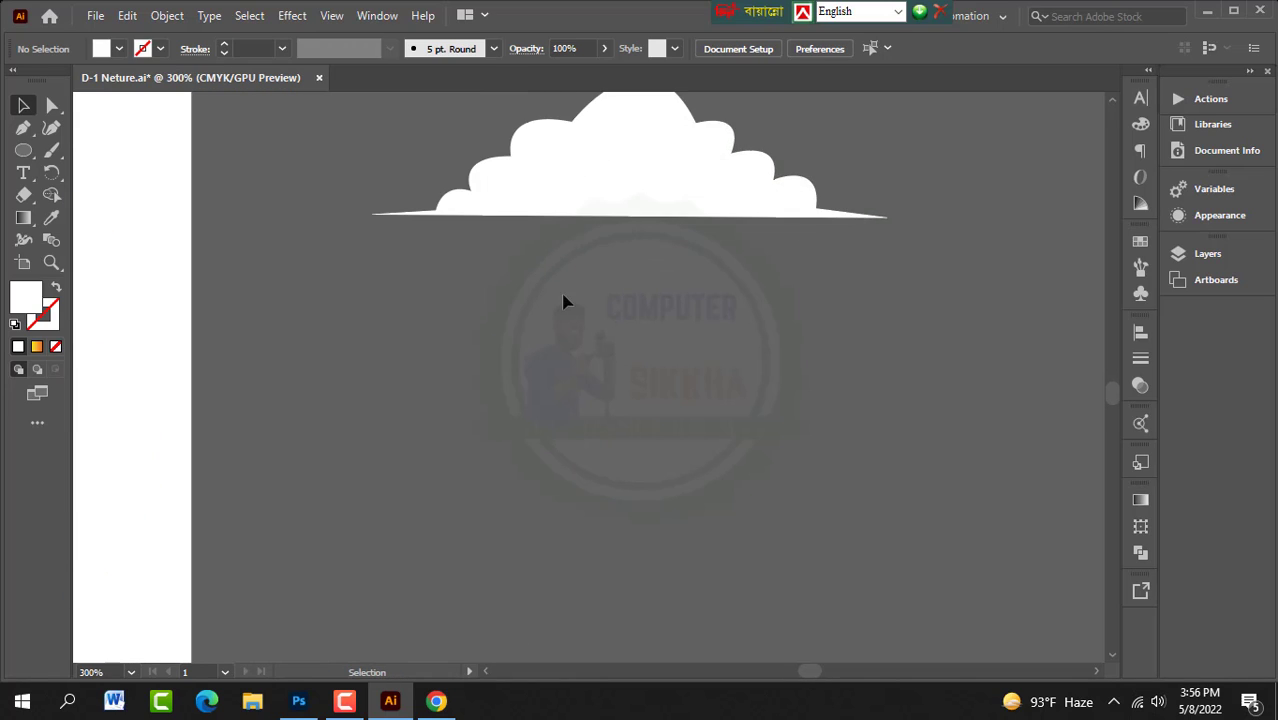
scroll(565, 300, up, 2)
click(23, 127)
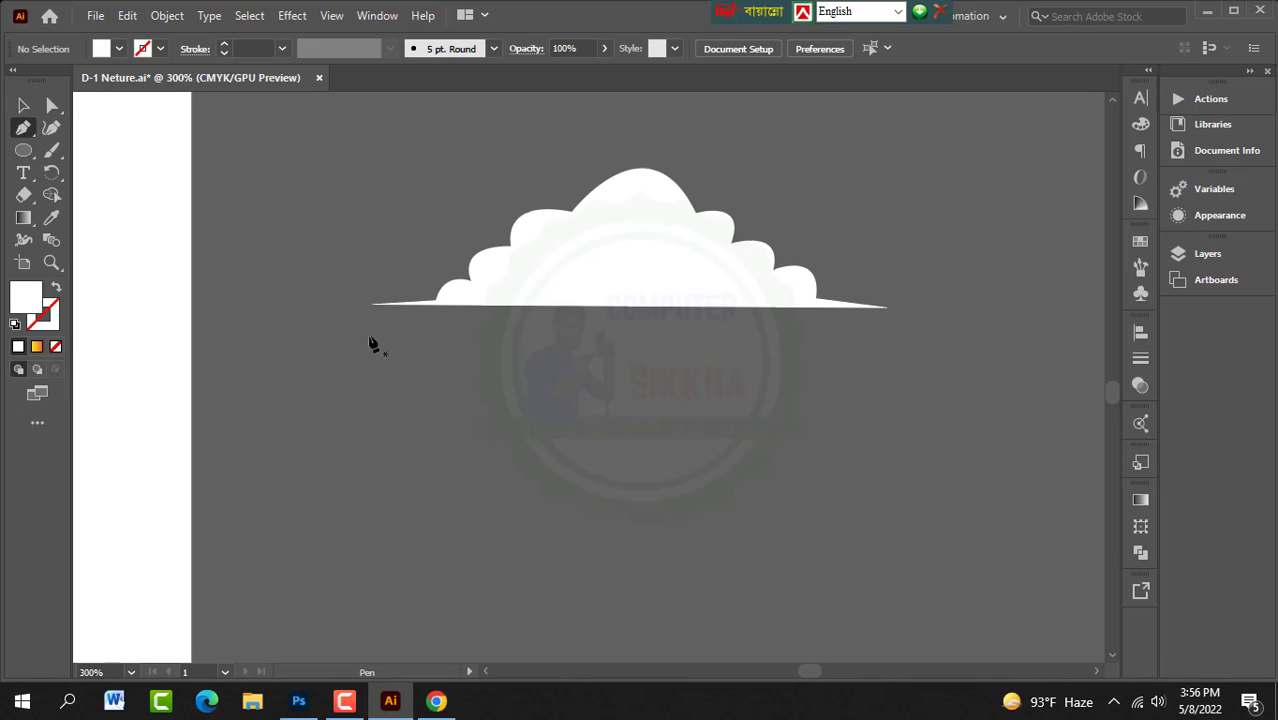
click(369, 336)
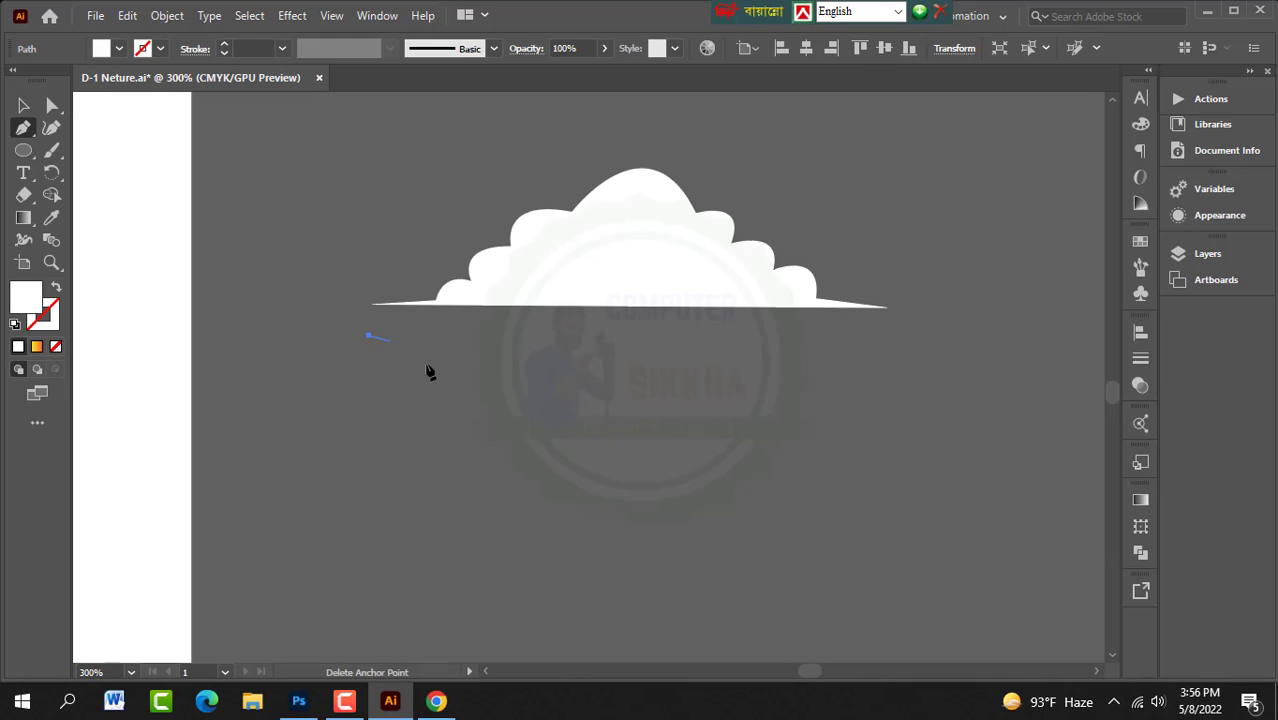
shift+click(520, 336)
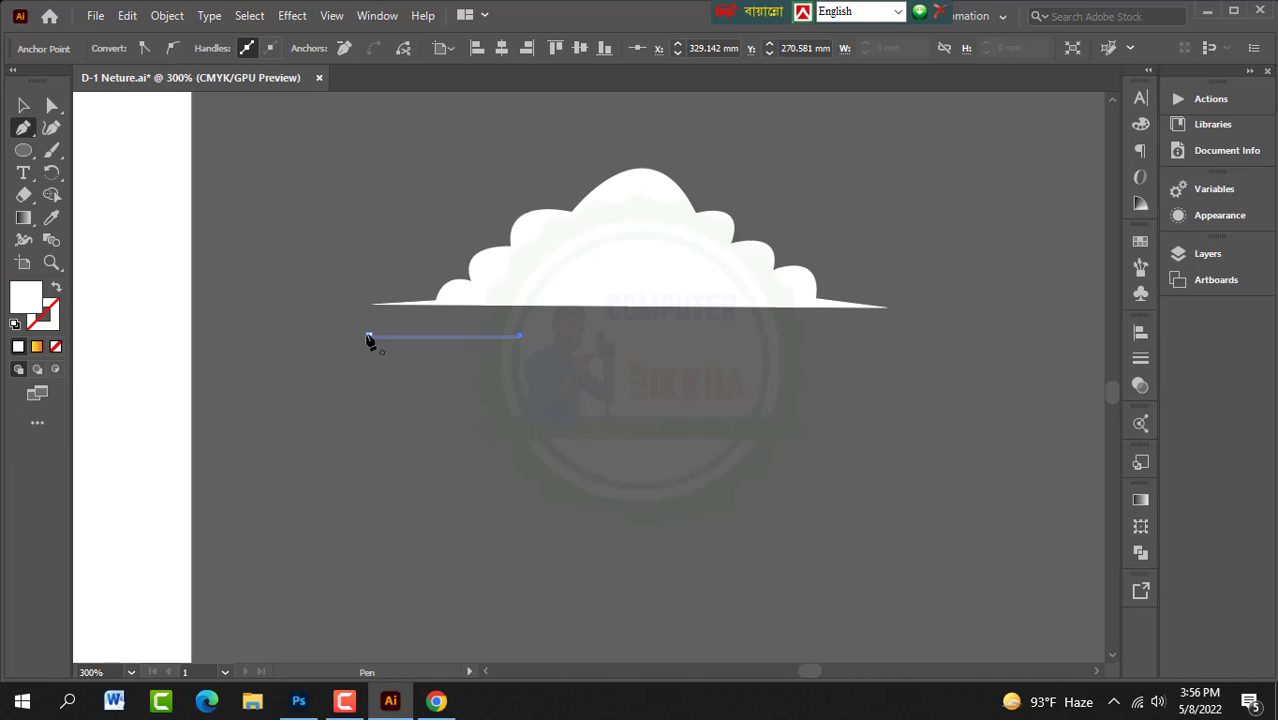
mouse_move(360, 336)
mouse_down()
mouse_move(335, 347)
mouse_move(356, 351)
mouse_up()
click(23, 105)
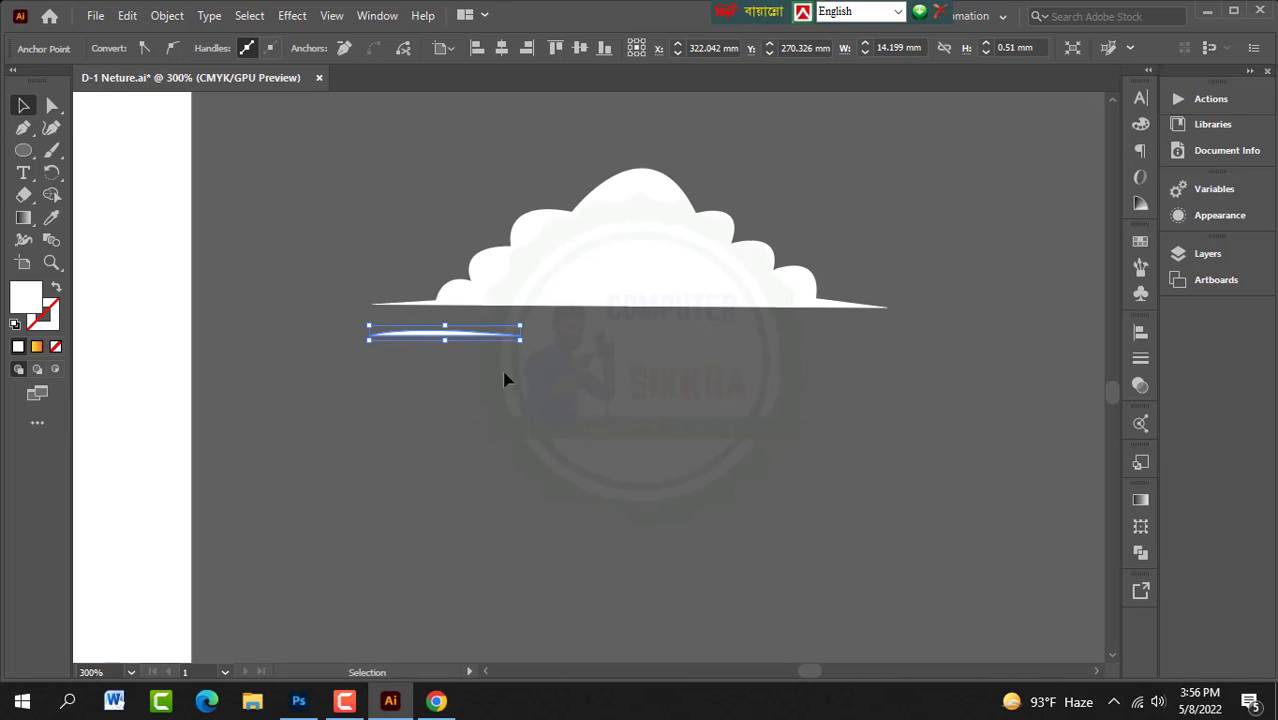
Step: Move the white streak closer to the cloud's base and duplicate it under the cloud's right part
click(504, 379)
click(458, 332)
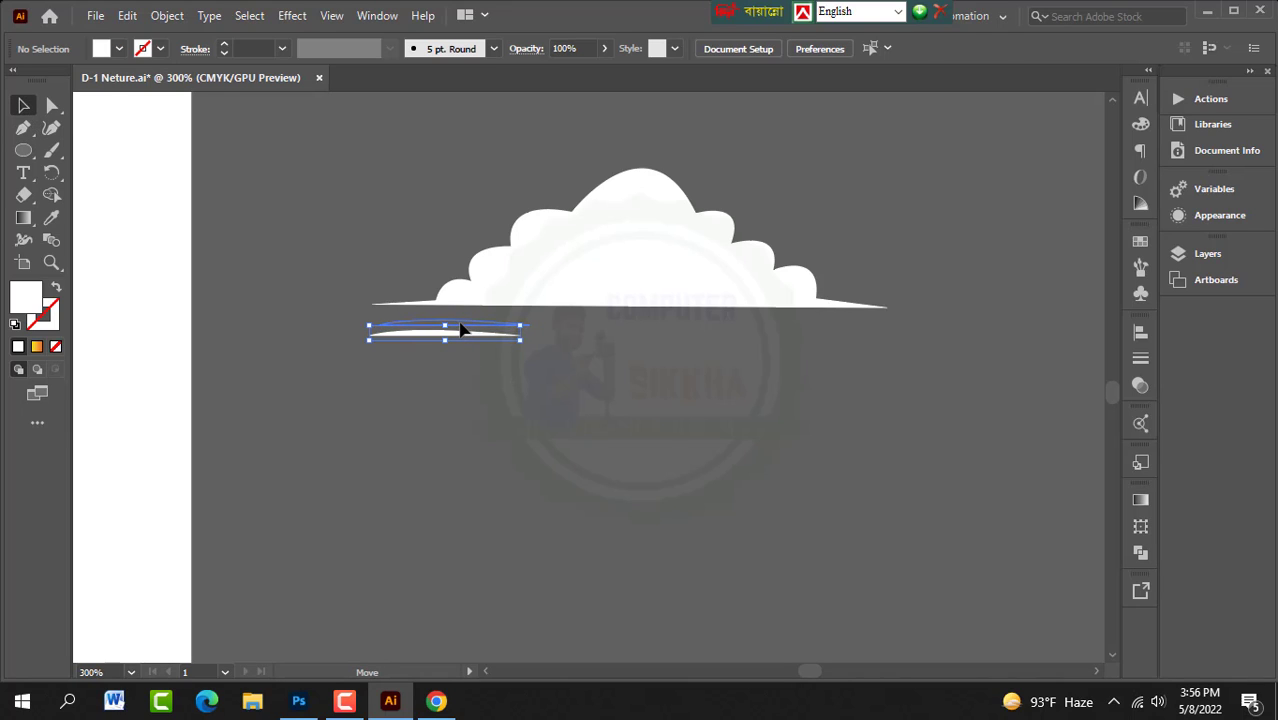
drag(461, 329, 710, 331)
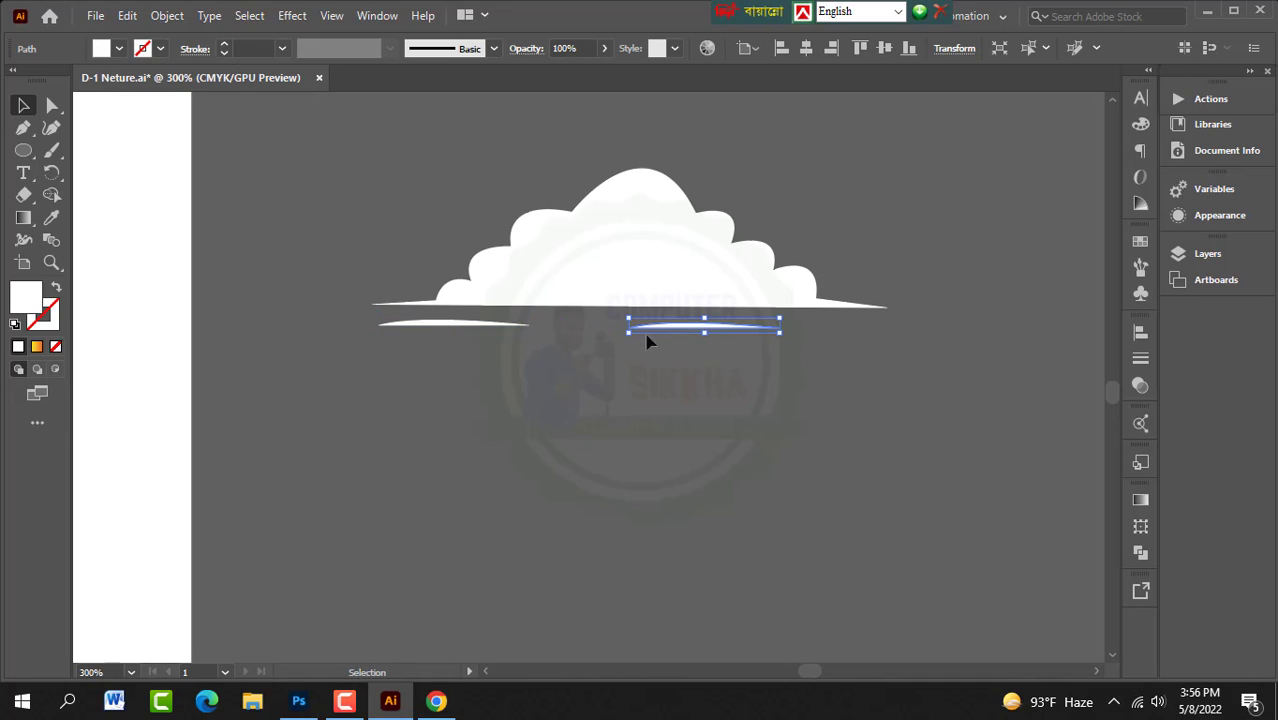
click(500, 342)
Step: Nudge the left streak to the right so it sits further under the cloud
click(481, 332)
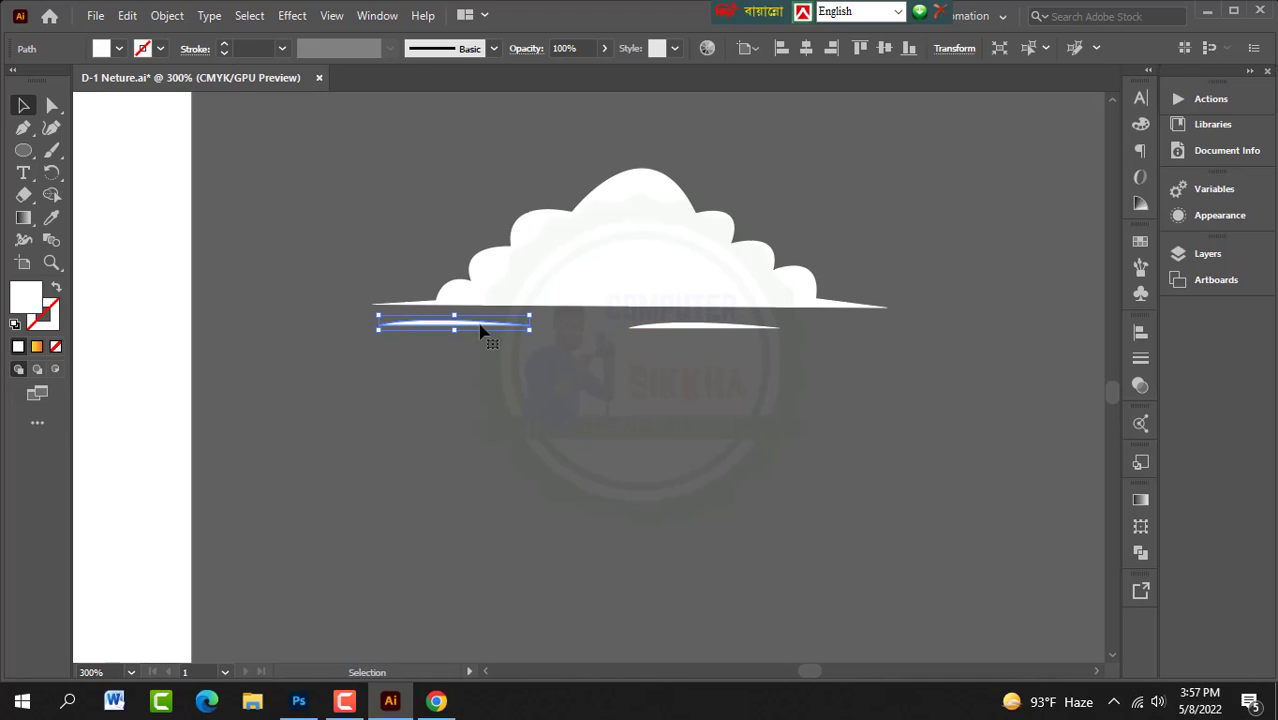
key(Right)
key(Right)
key(Right)
key(Right)
key(Right)
key(Right)
key(Right)
key(Right)
key(Right)
key(Right)
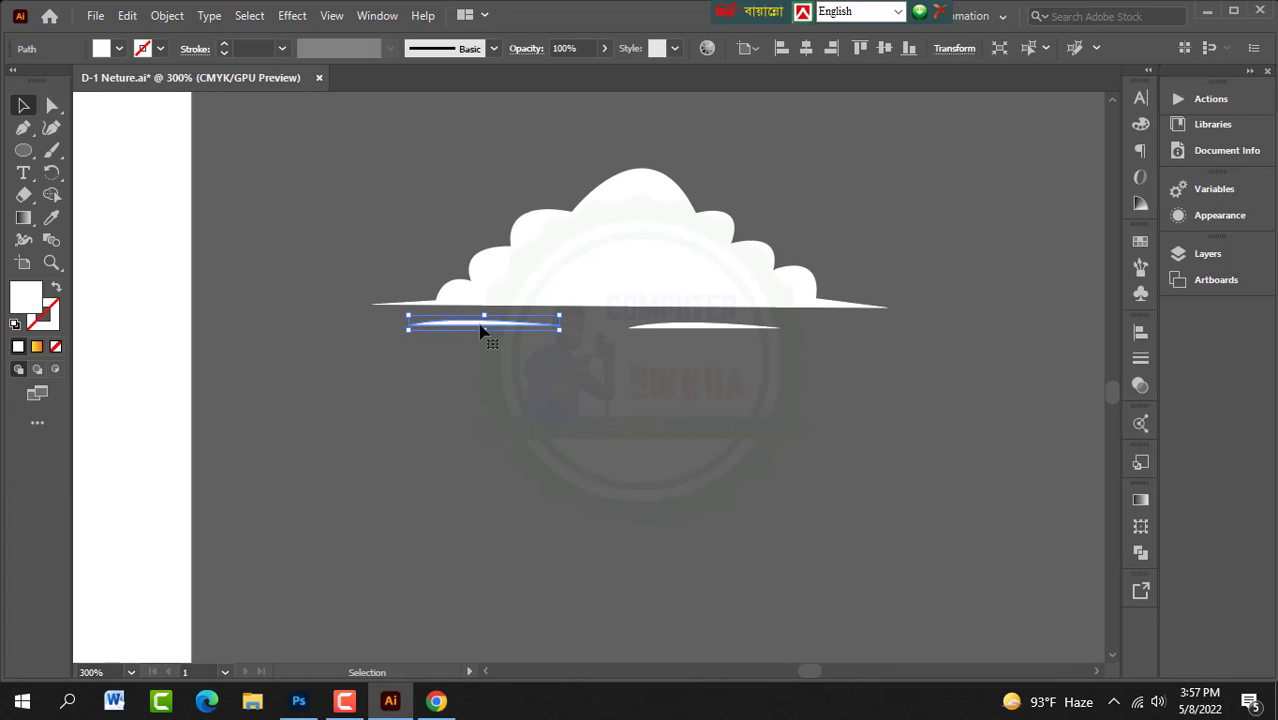
Step: Nudge the right streak slightly to the right under the cloud and deselect it
click(690, 327)
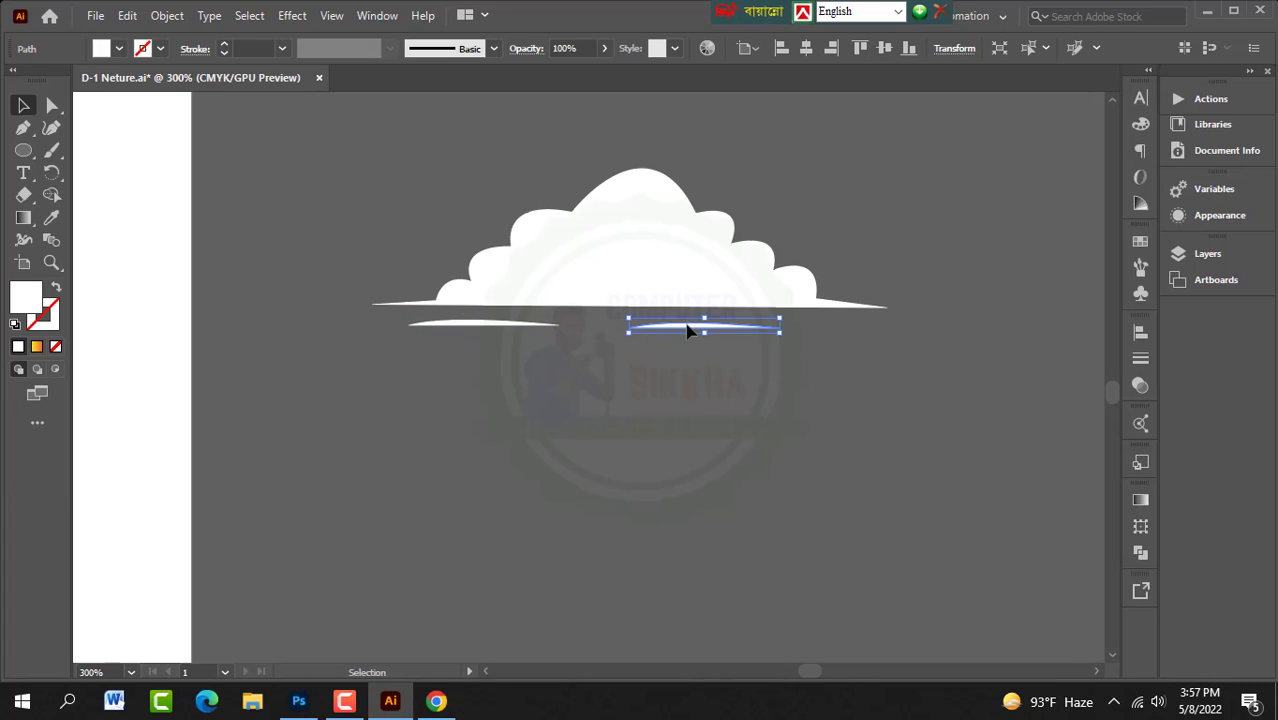
key(Right)
key(Right)
key(Right)
key(Right)
key(Right)
click(501, 342)
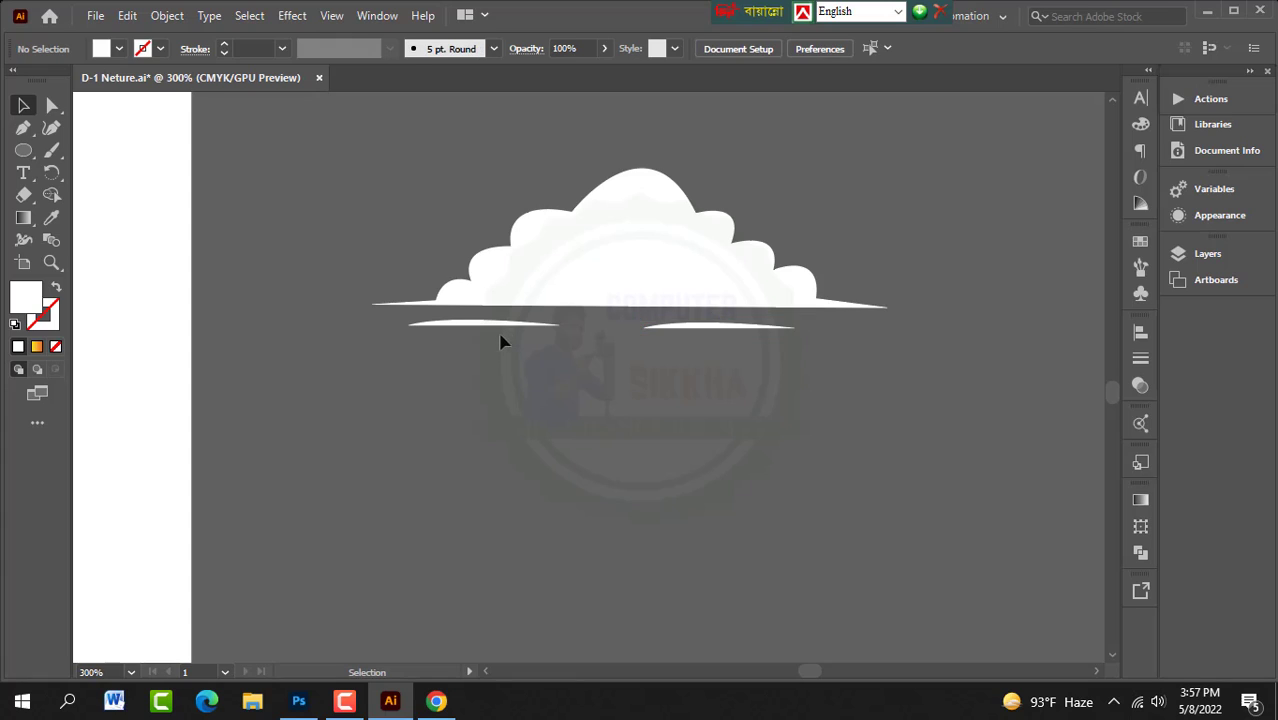
Step: Move the white cloud with its two streaks onto the upper right part of the sun on the lower artboard
scroll(645, 422, down, 1)
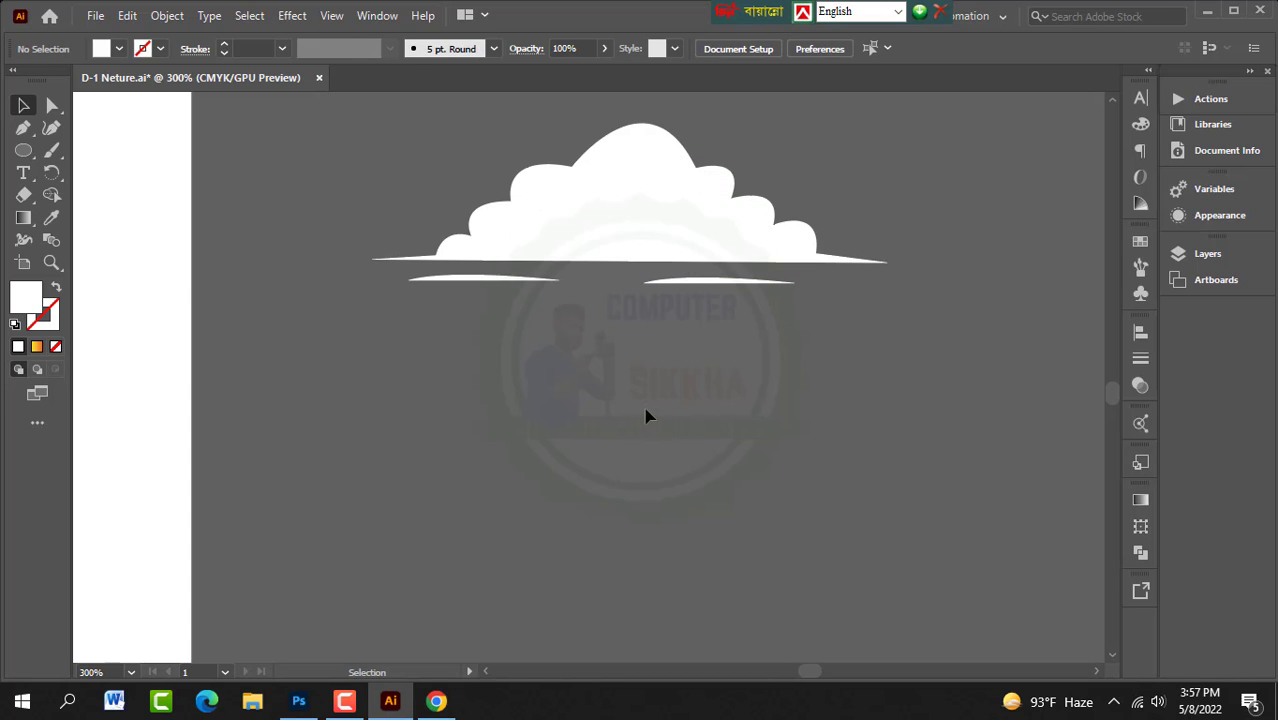
scroll(658, 388, up, 2)
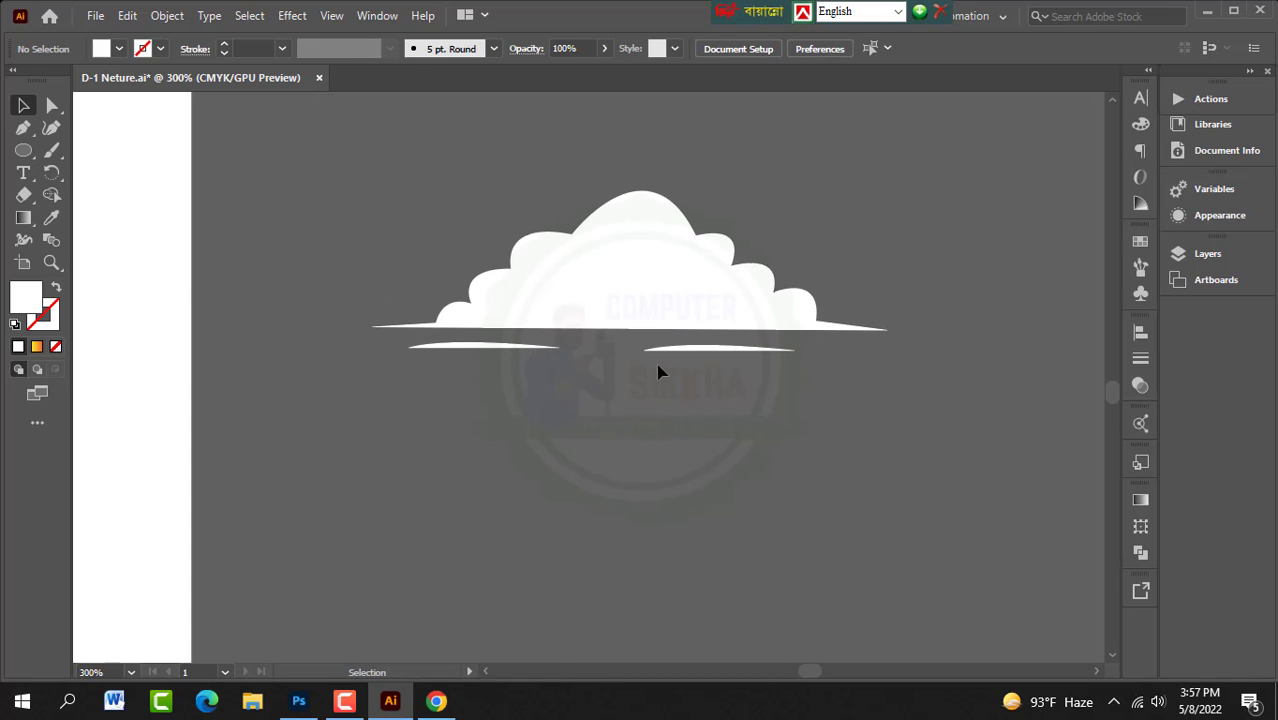
scroll(658, 372, down, 4)
drag(619, 344, 395, 350)
scroll(405, 408, down, 1)
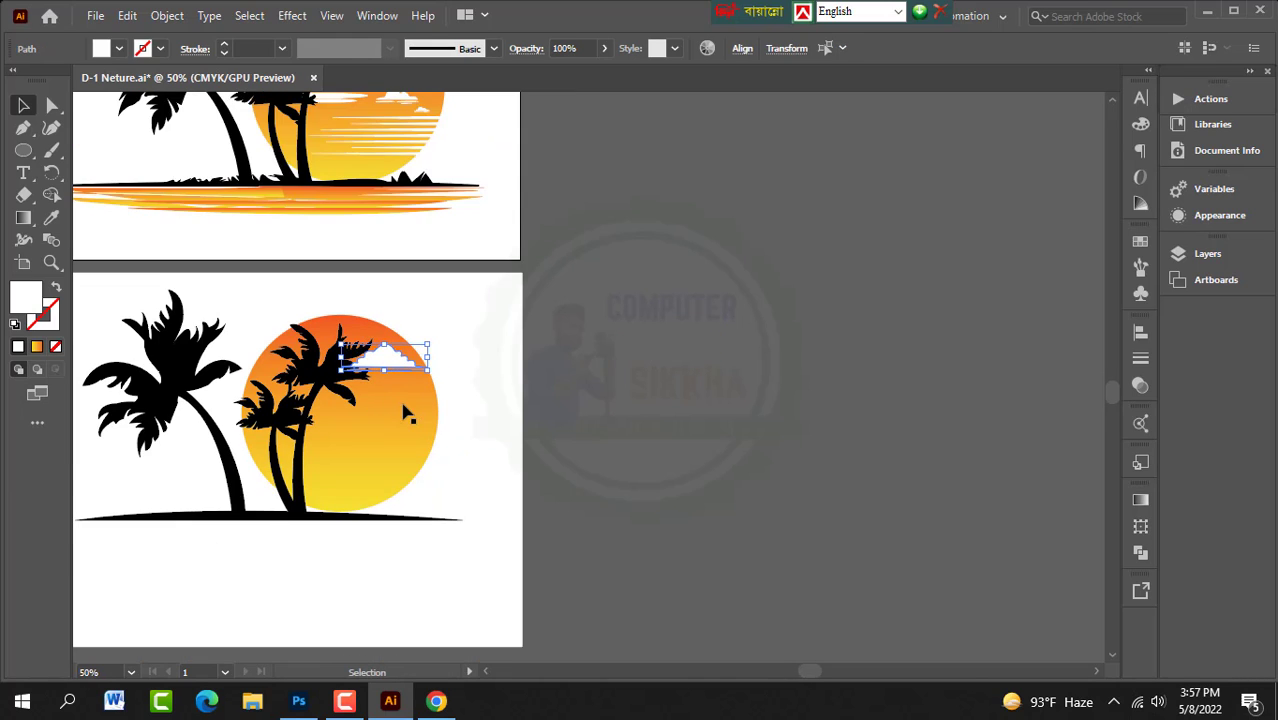
scroll(405, 408, up, 3)
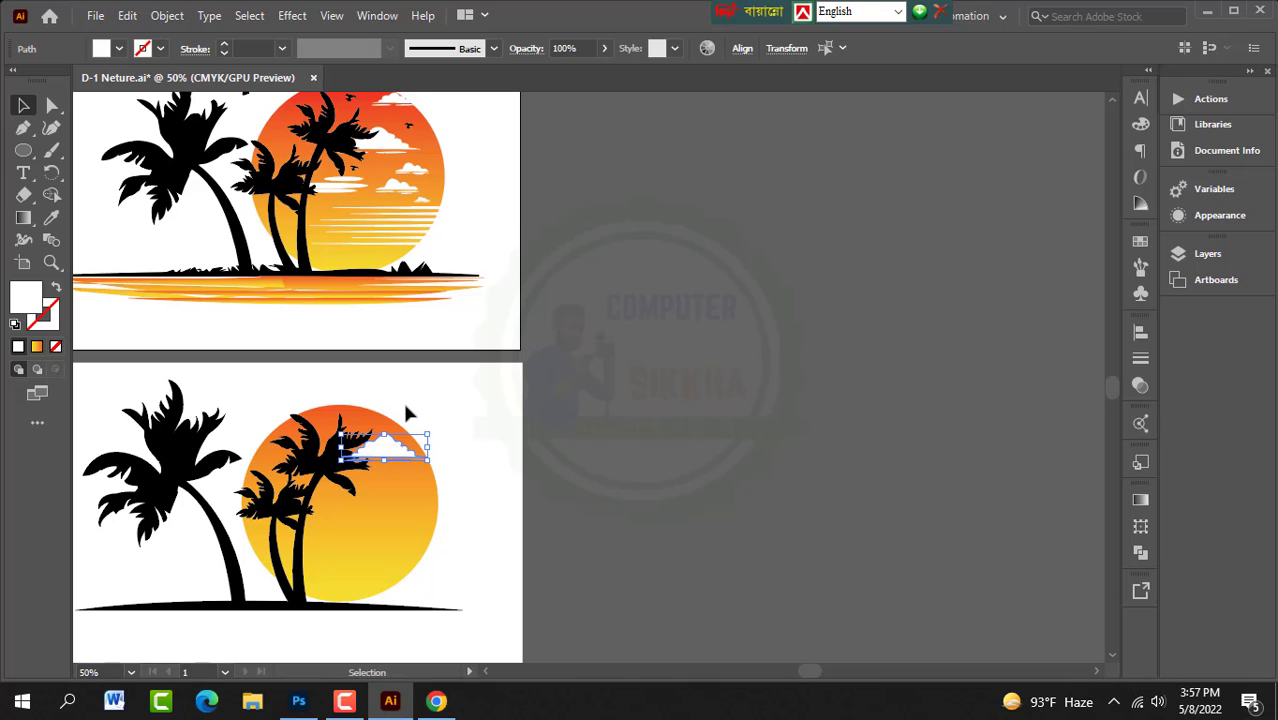
scroll(402, 399, down, 3)
scroll(380, 360, up, 3)
drag(441, 272, 425, 333)
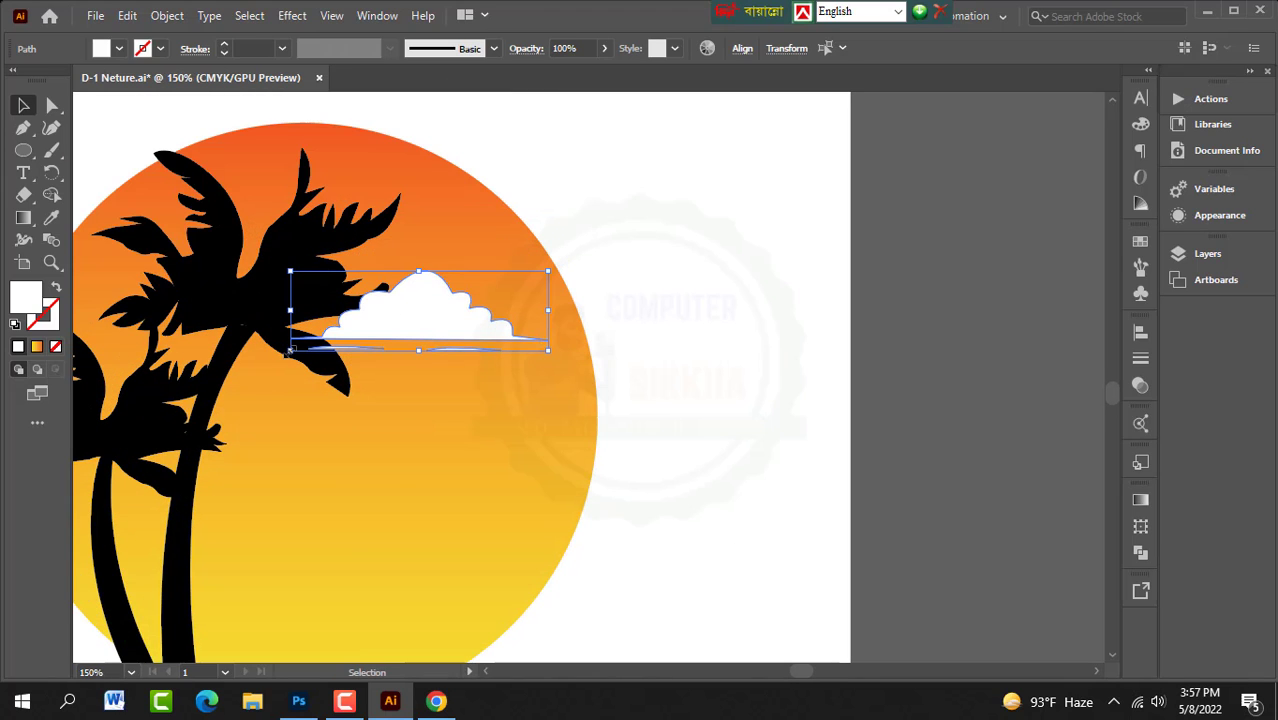
Step: Enlarge the cloud and its streaks proportionally about their centre and nudge them slightly down and left on the sun
drag(289, 350, 256, 365)
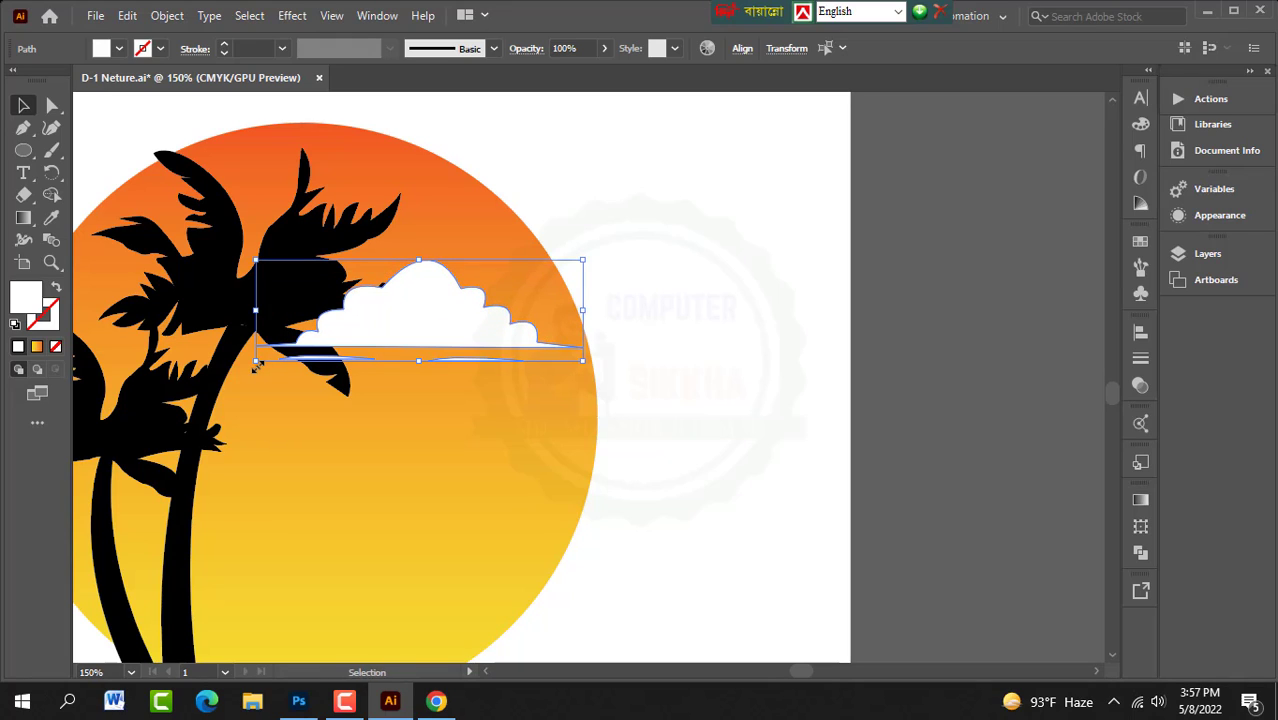
key(shift+Left)
key(Down)
key(Down)
key(Right)
key(Right)
key(Right)
key(Right)
key(Right)
key(Right)
key(Right)
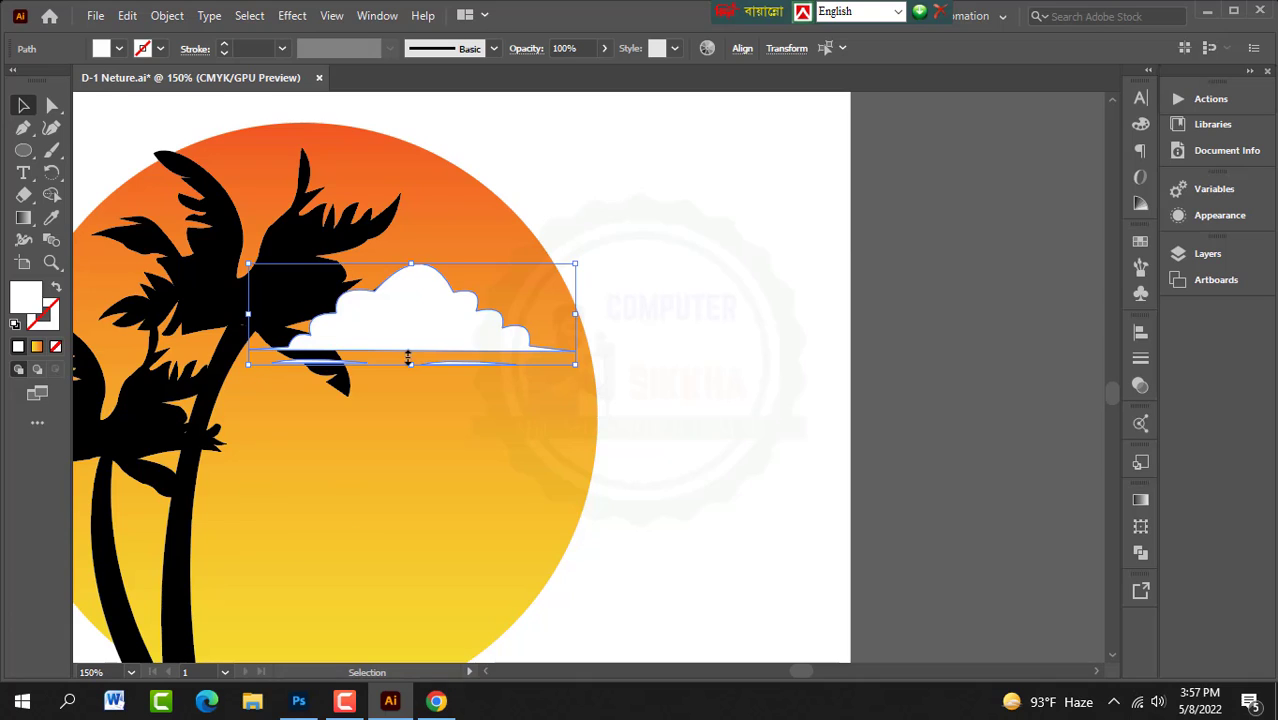
Step: Place a smaller and a tiny copy of the cloud on the sun below the large cloud and deselect them
alt+scroll(405, 345, down, 2)
alt+scroll(415, 340, down, 2)
scroll(417, 340, up, 2)
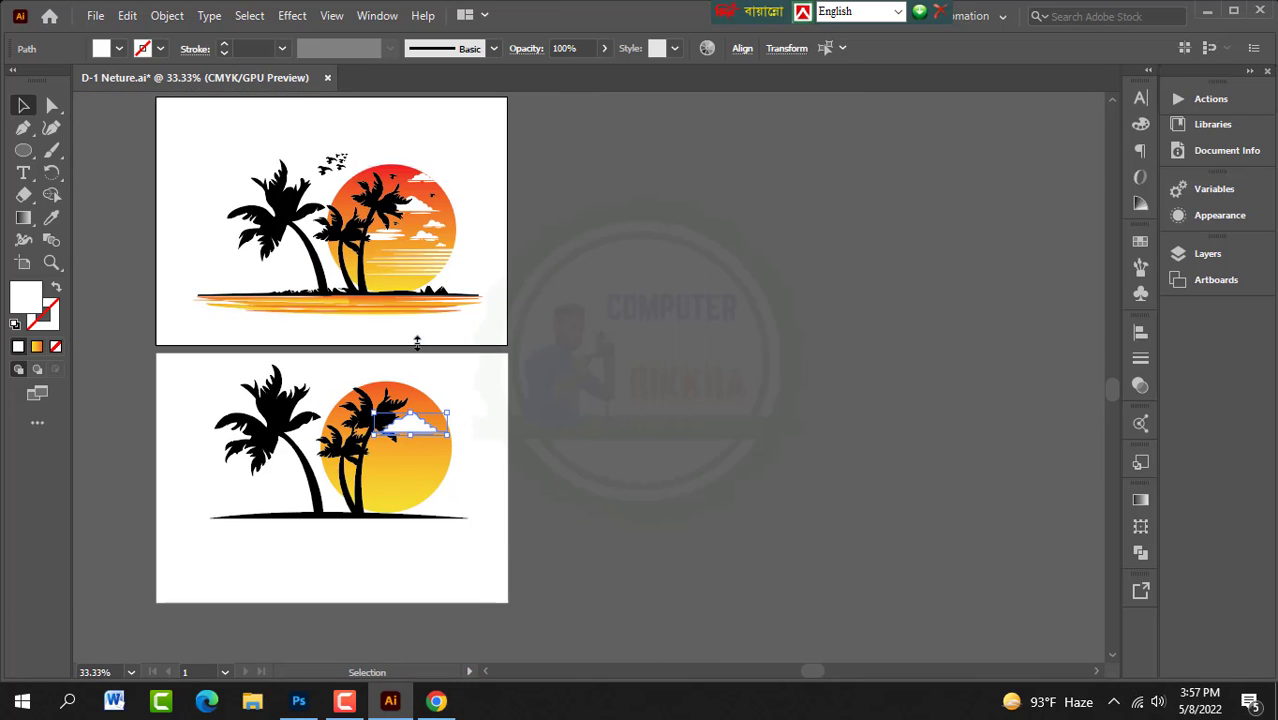
scroll(420, 320, down, 3)
alt+scroll(412, 287, up, 3)
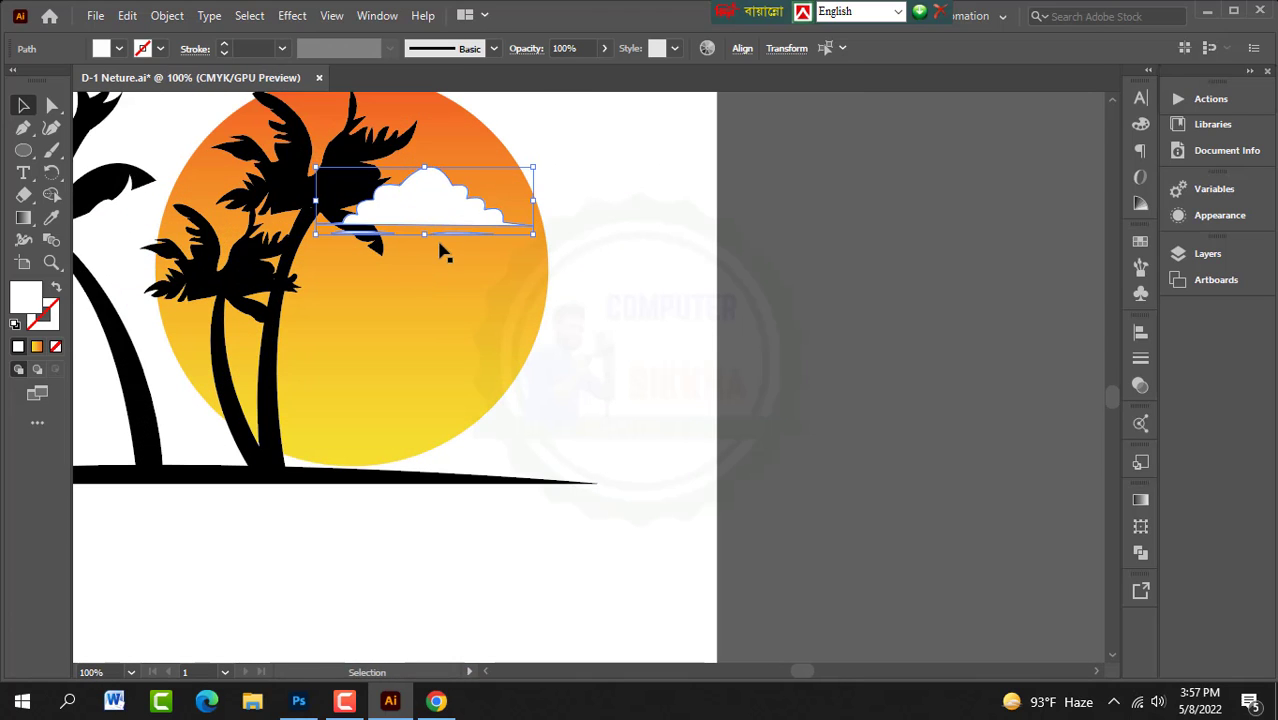
drag(500, 235, 488, 287)
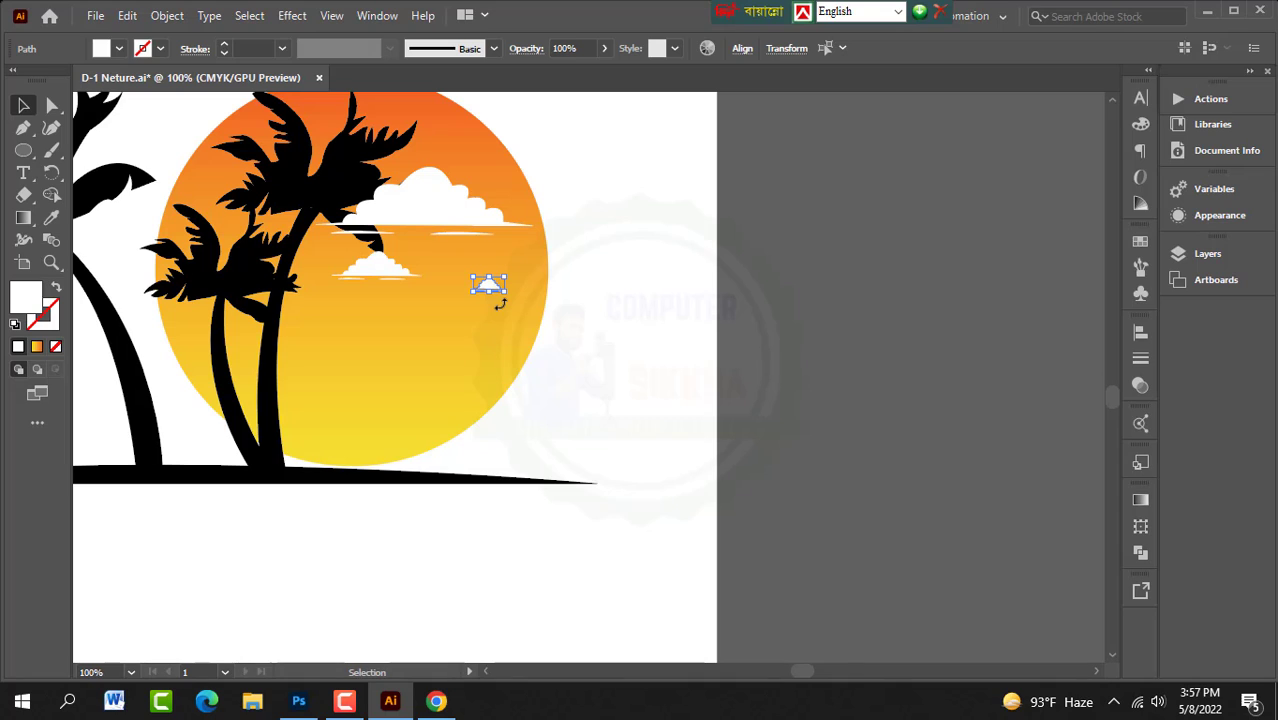
click(490, 315)
scroll(520, 290, up, 2)
click(555, 255)
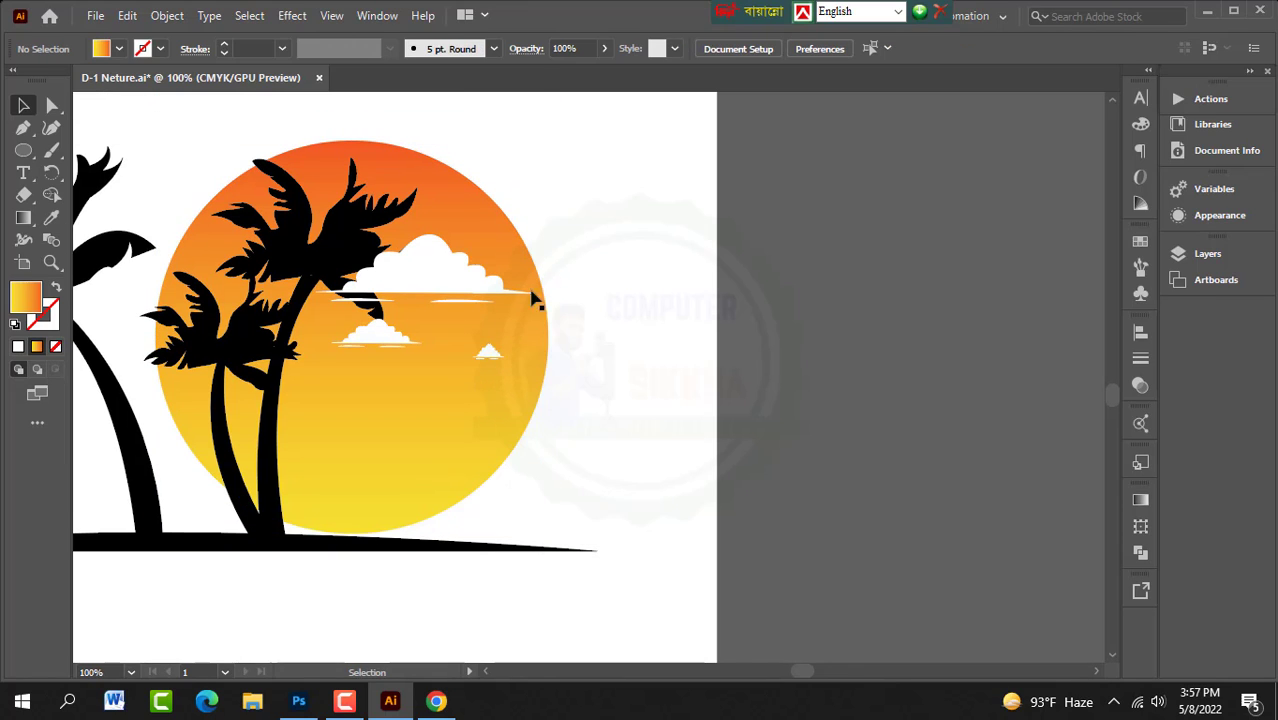
Step: Duplicate the large cloud with its streaks above itself on the sun and scale the copy to less than half its size
click(442, 390)
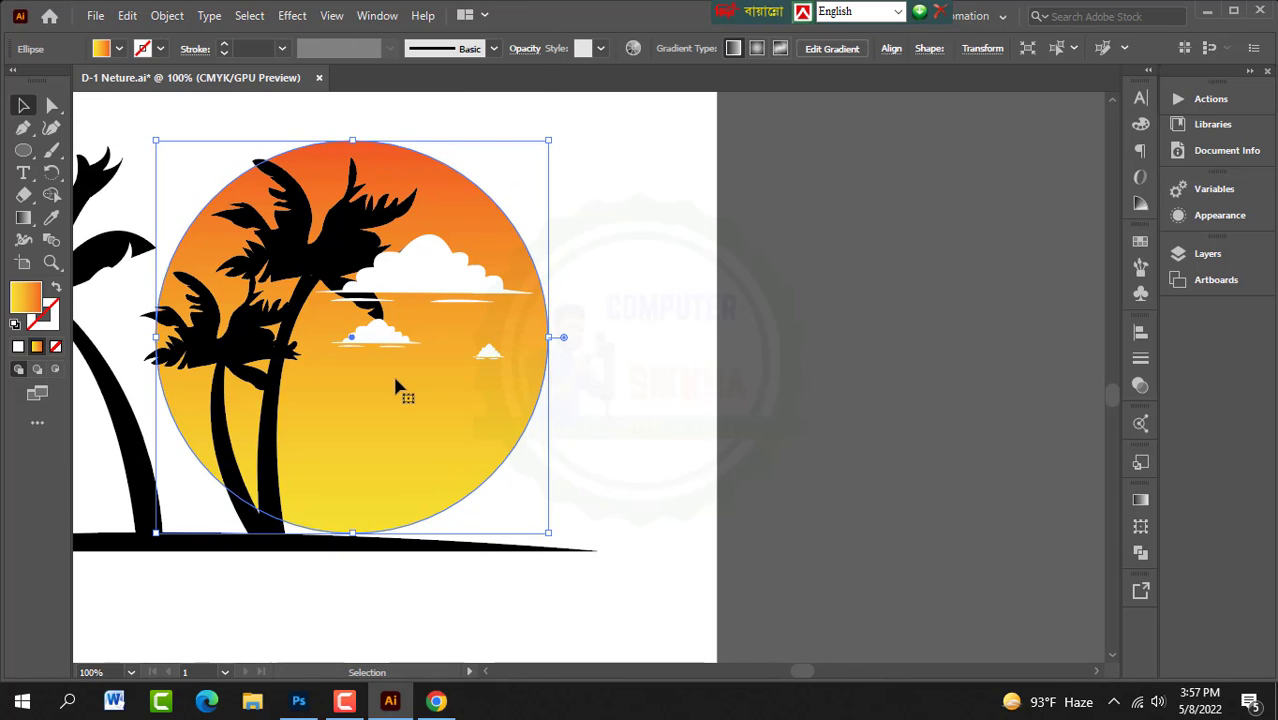
click(444, 258)
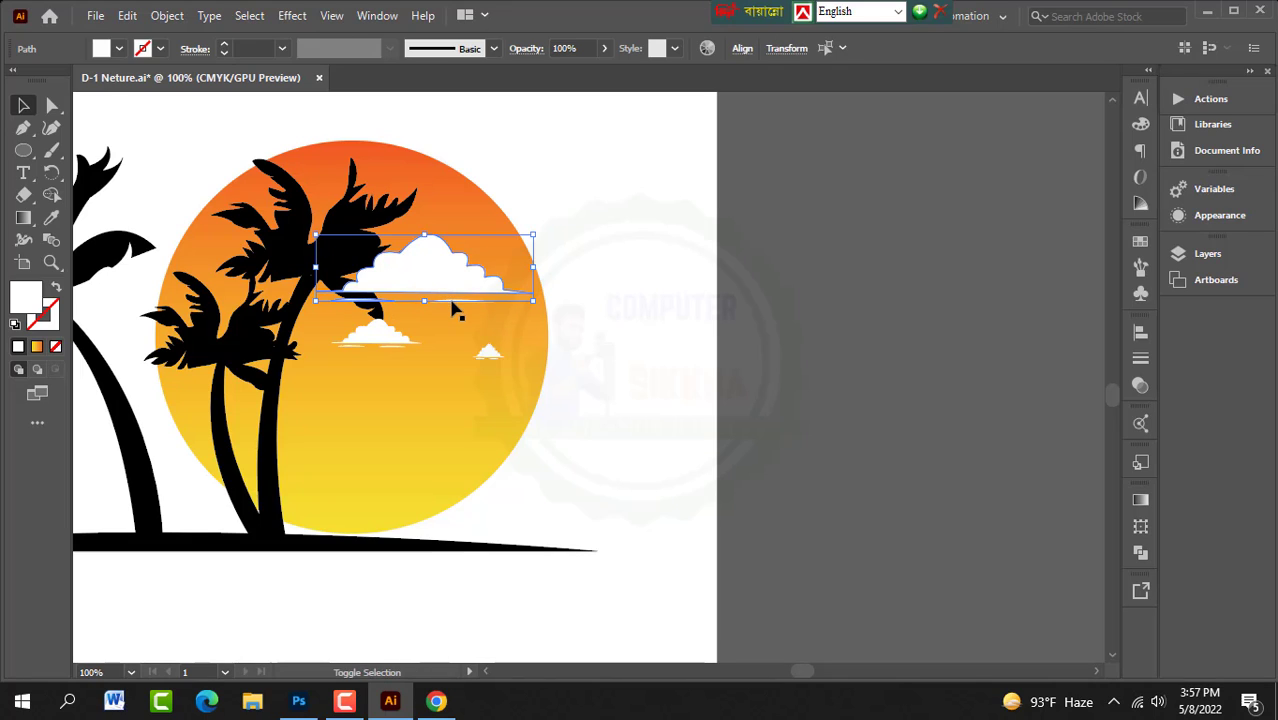
drag(467, 286, 478, 212)
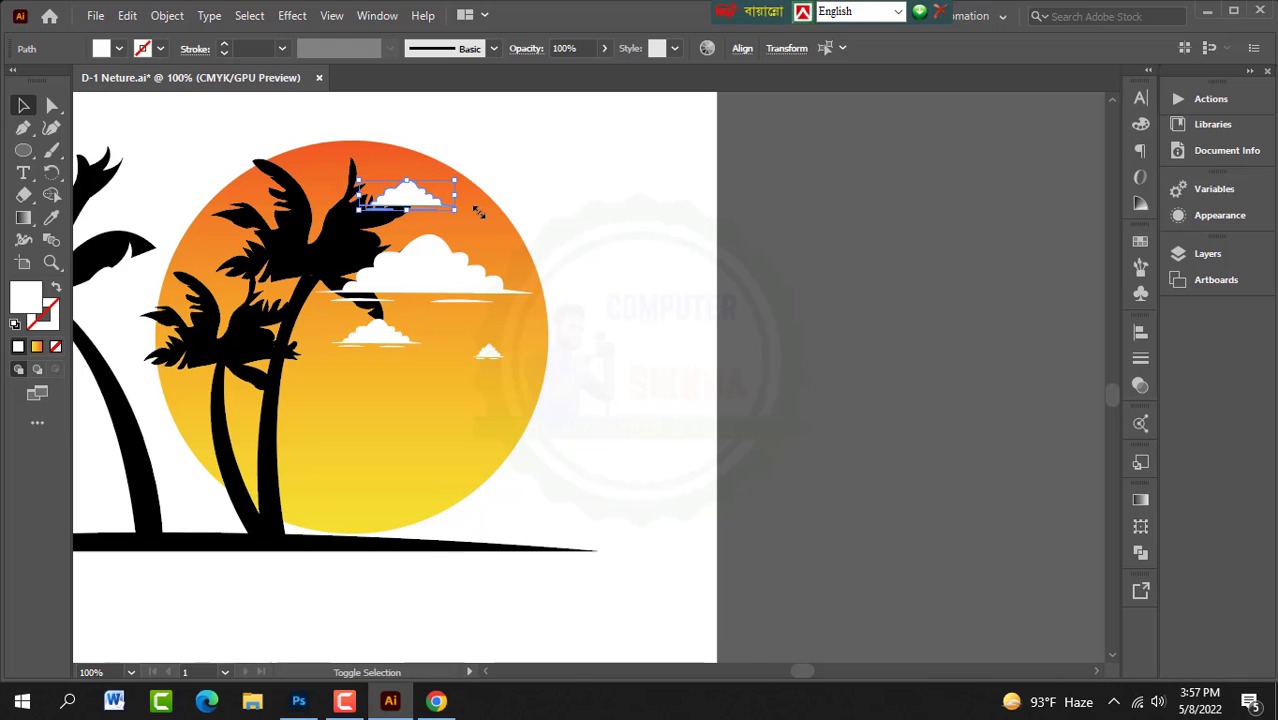
Step: Nudge the upper cloud copy slightly up and far enough right to overlap the sun's upper-right edge, and deselect it
key(shift+Up)
key(shift+Up)
key(shift+Left)
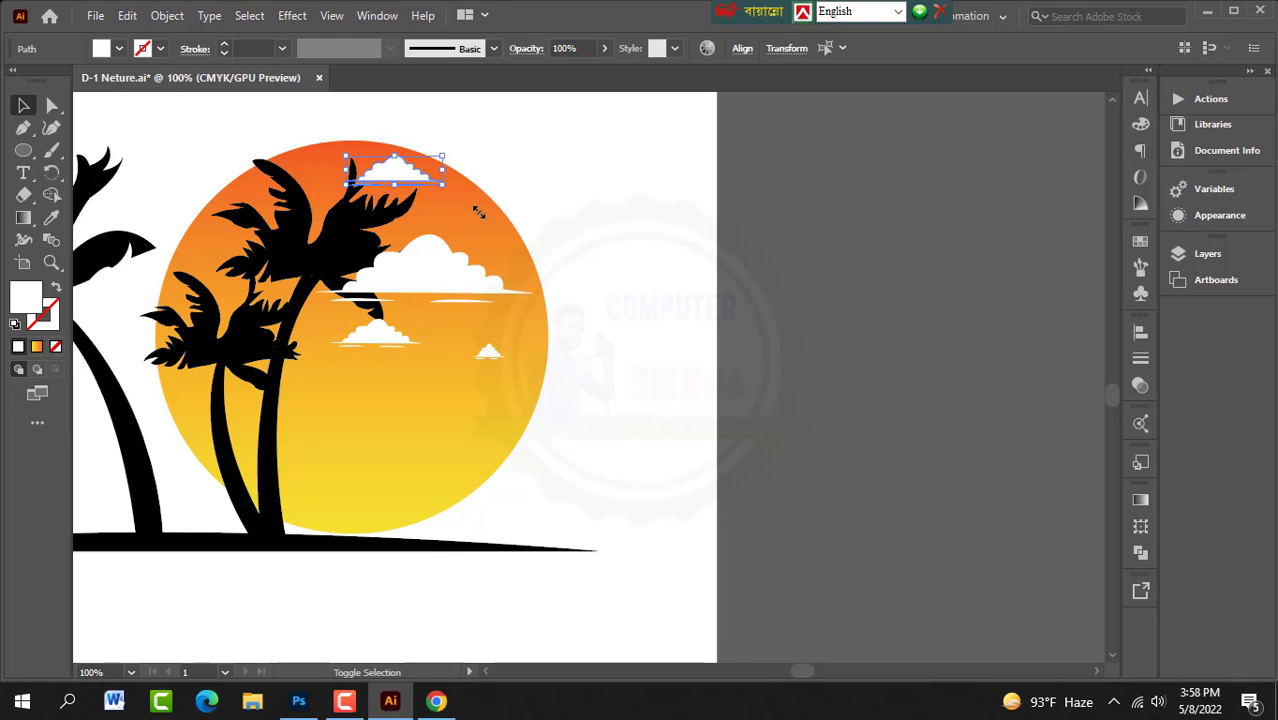
key(shift+Down)
key(Right)
key(Right)
key(Right)
key(Right)
key(Right)
key(Right)
key(Right)
key(Right)
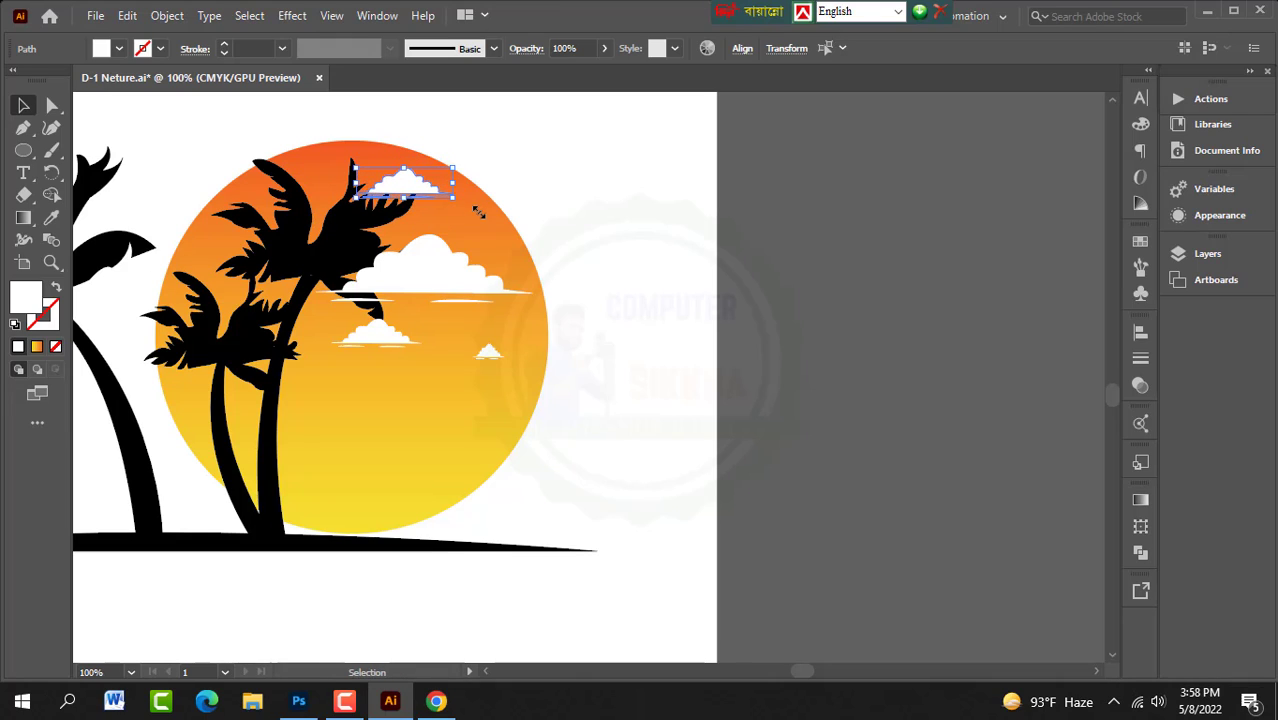
key(Right)
key(Right)
key(Right)
key(Right)
key(Right)
key(Right)
key(Right)
key(Right)
key(Right)
key(Right)
key(Right)
key(Right)
key(Right)
key(Right)
key(Right)
key(Right)
key(Right)
key(Right)
key(Right)
key(Right)
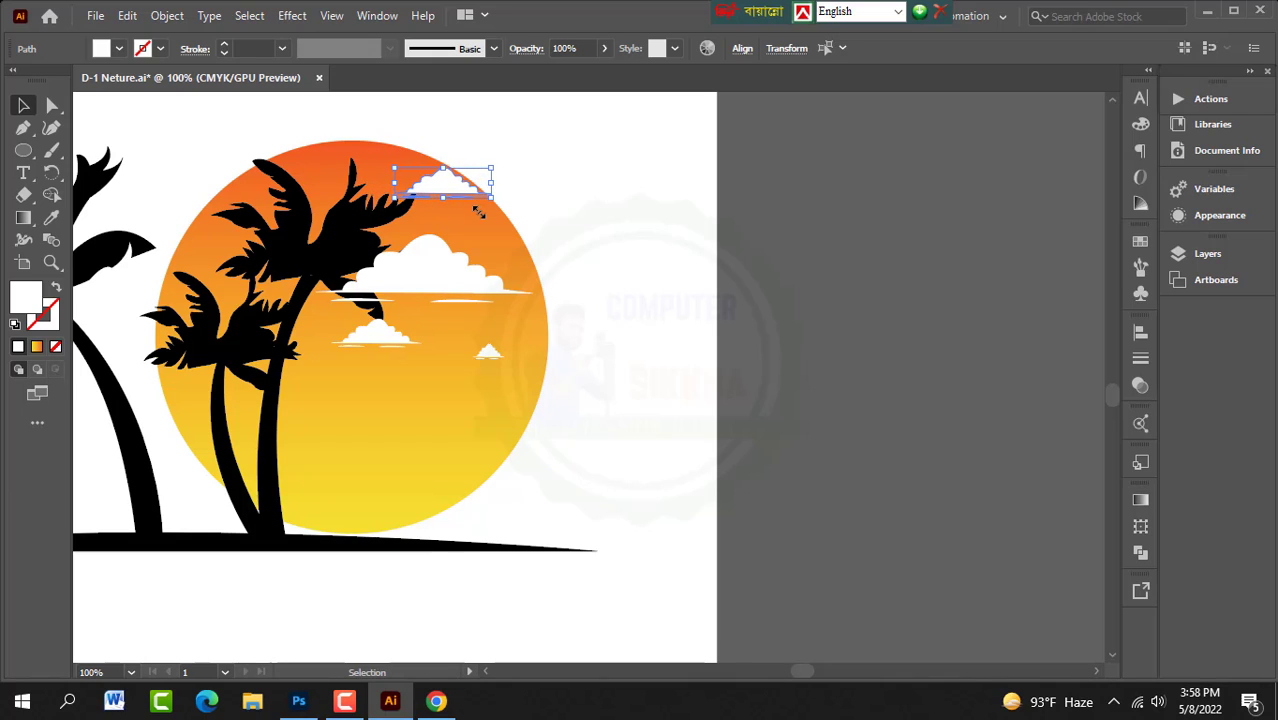
key(Right)
key(Right)
key(Right)
key(Right)
key(Right)
key(Right)
key(Right)
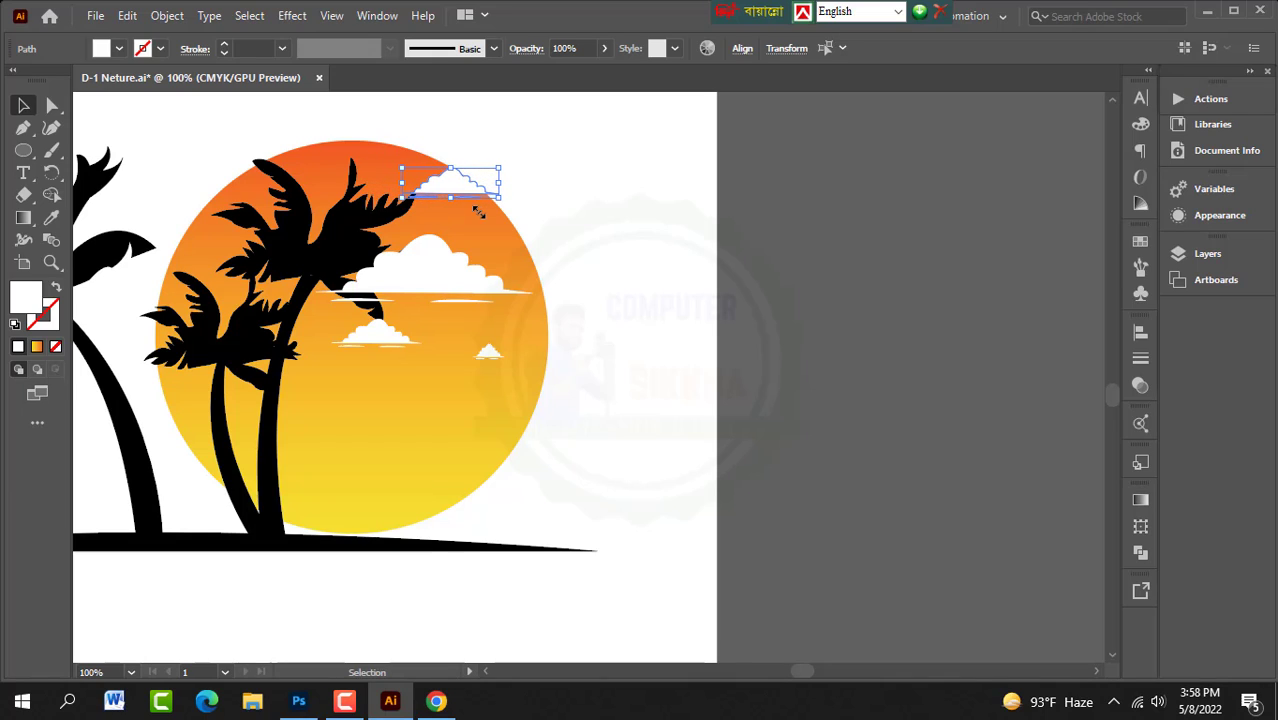
click(624, 184)
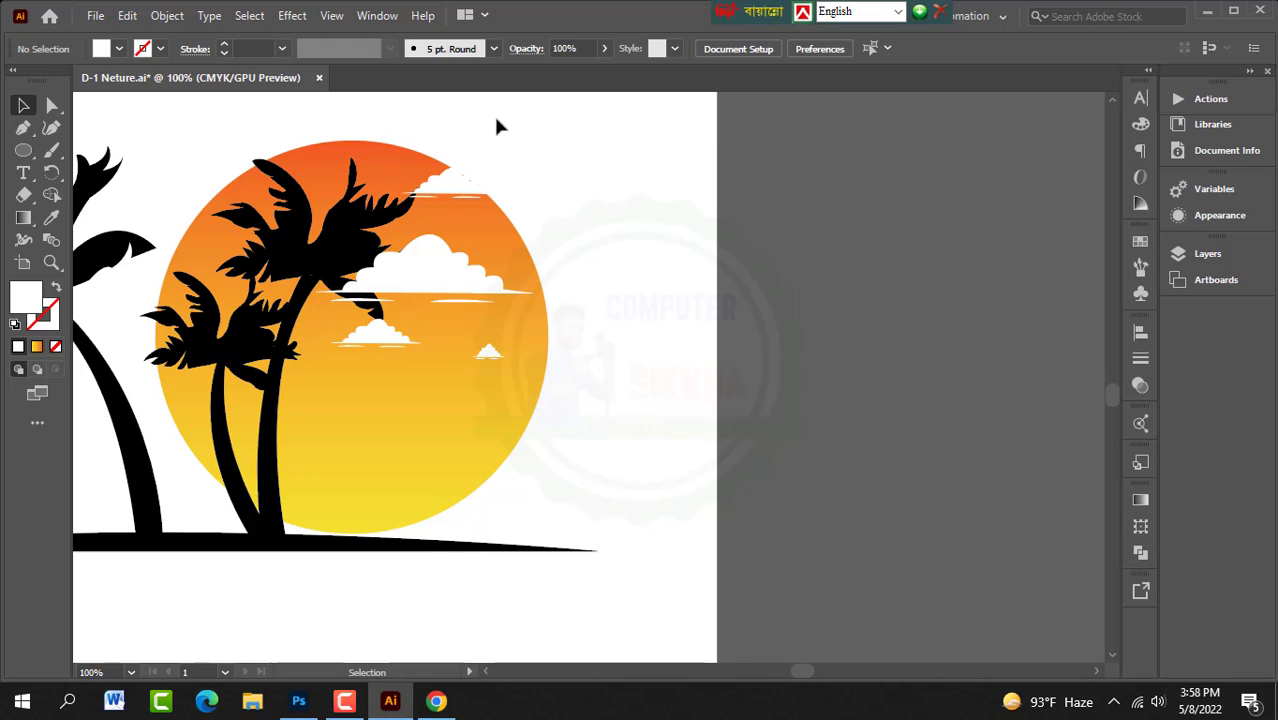
Step: Compare the size and placement of the clouds on the sun with the reference artwork on the upper artboard
scroll(467, 216, up, 2)
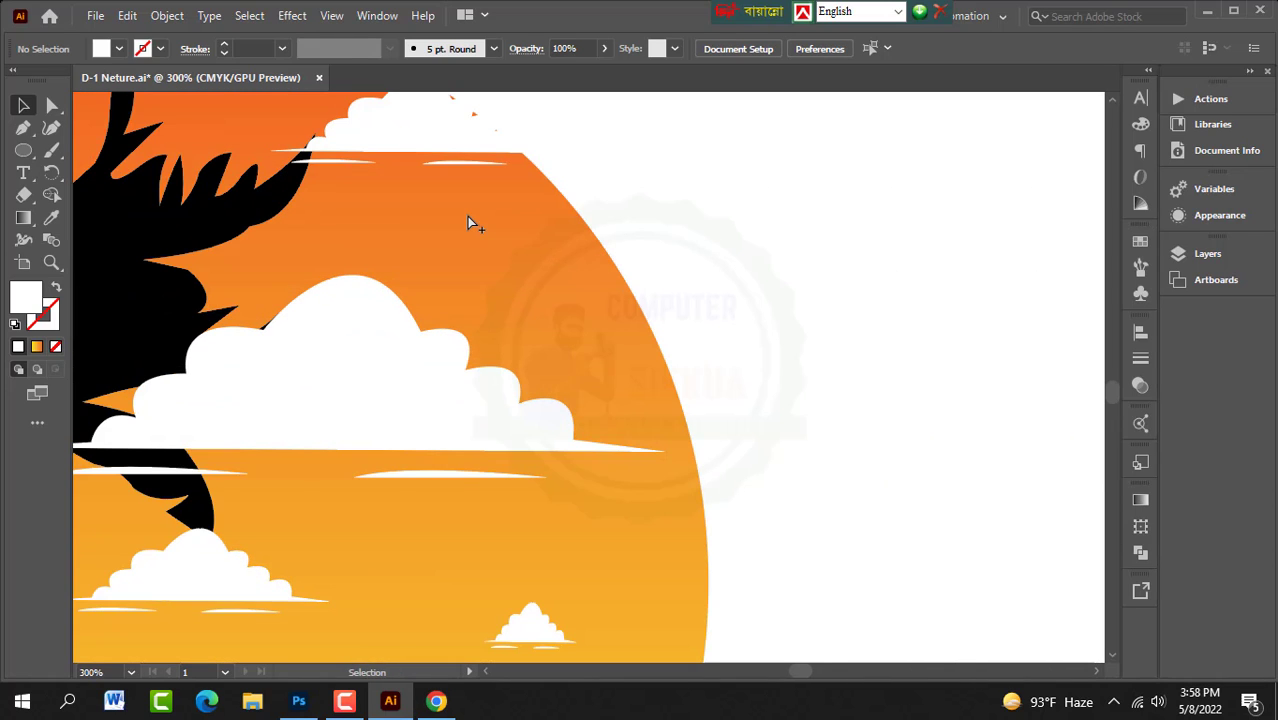
scroll(467, 216, down, 4)
scroll(470, 222, up, 1)
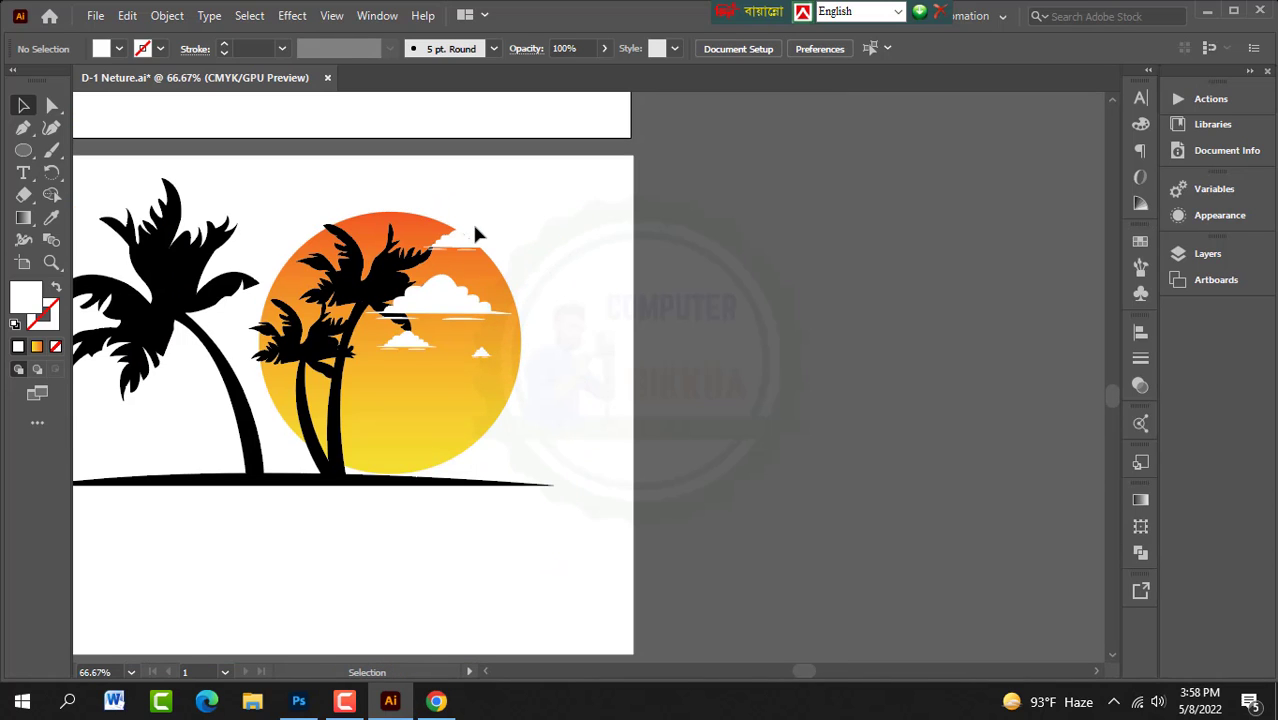
scroll(481, 263, up, 2)
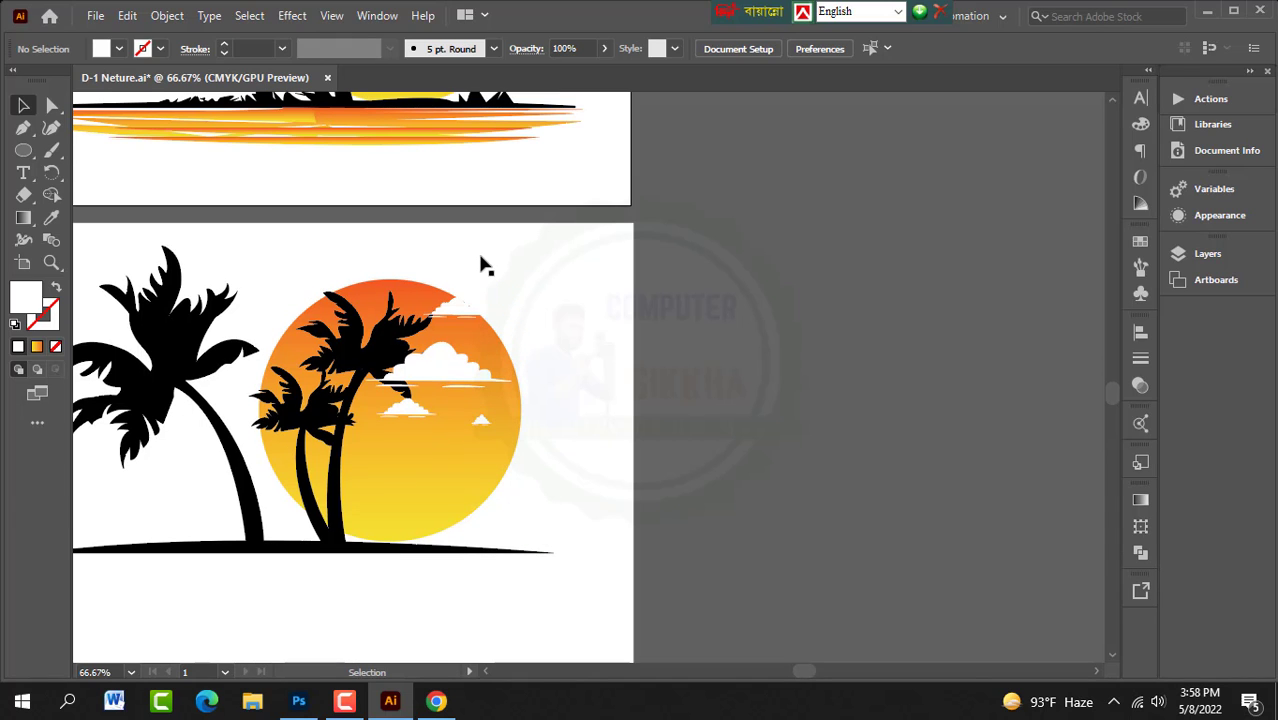
scroll(481, 263, up, 6)
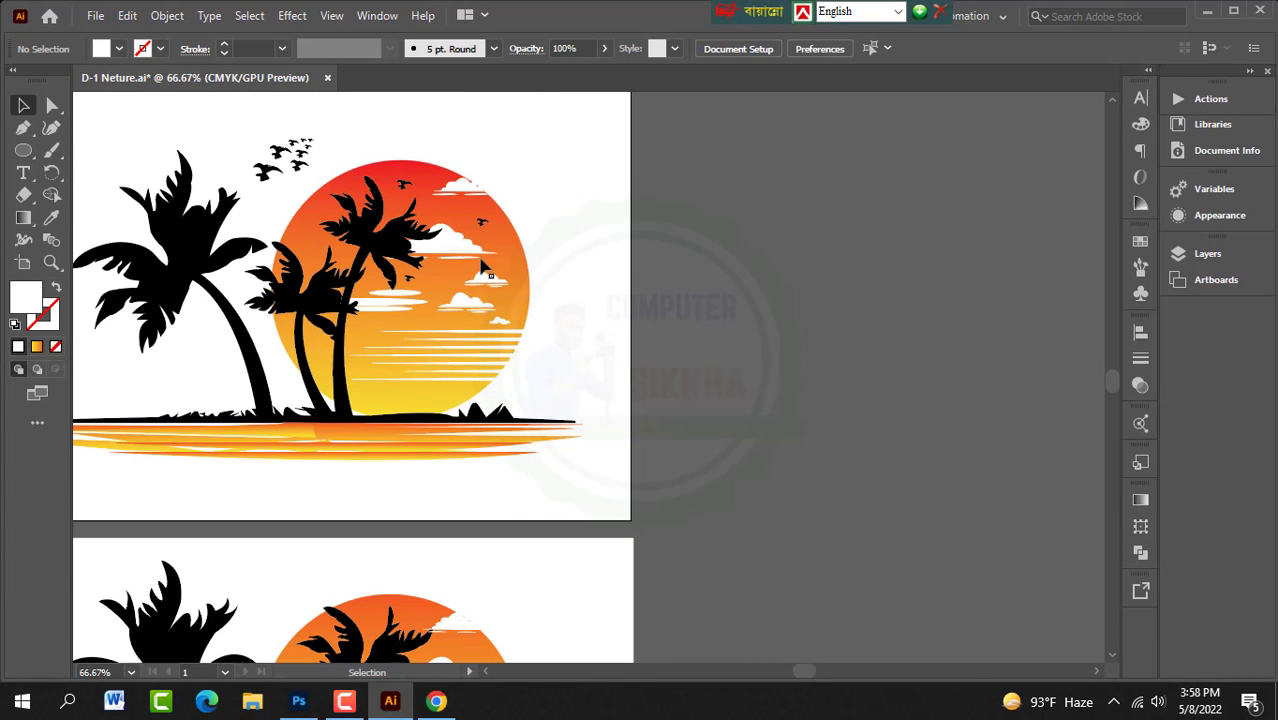
scroll(481, 263, down, 6)
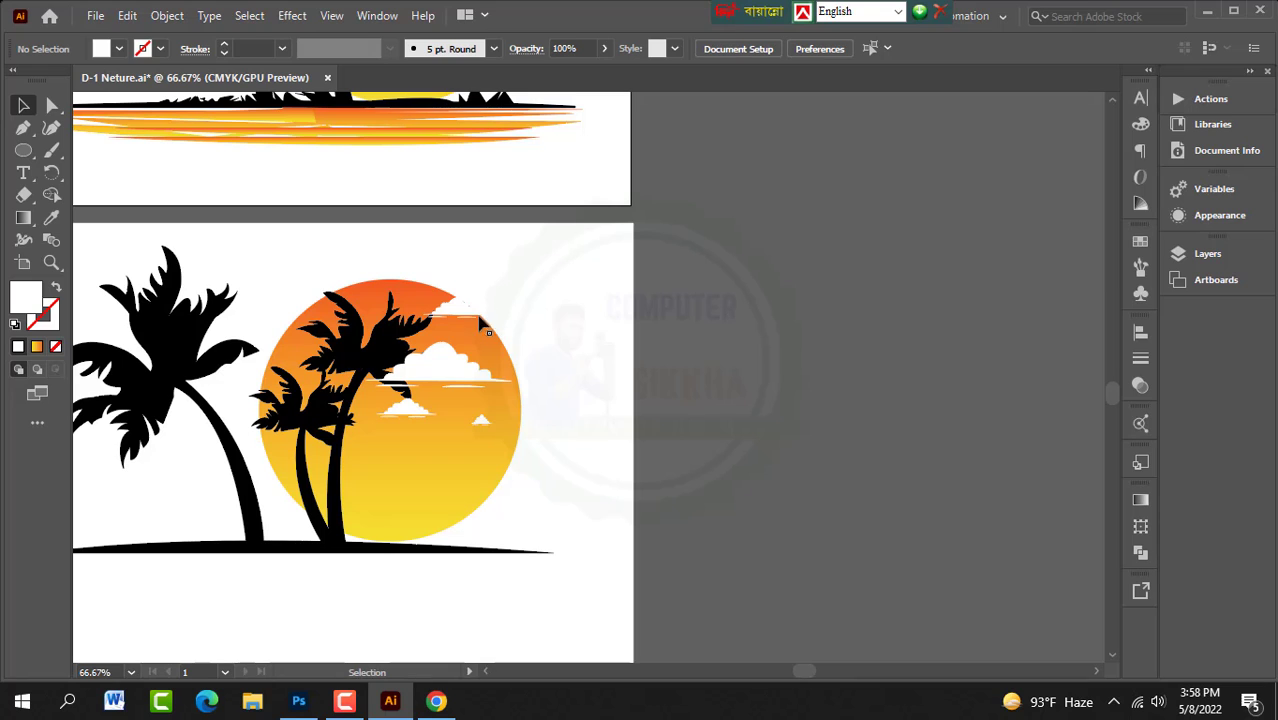
scroll(470, 325, down, 1)
scroll(470, 309, up, 4)
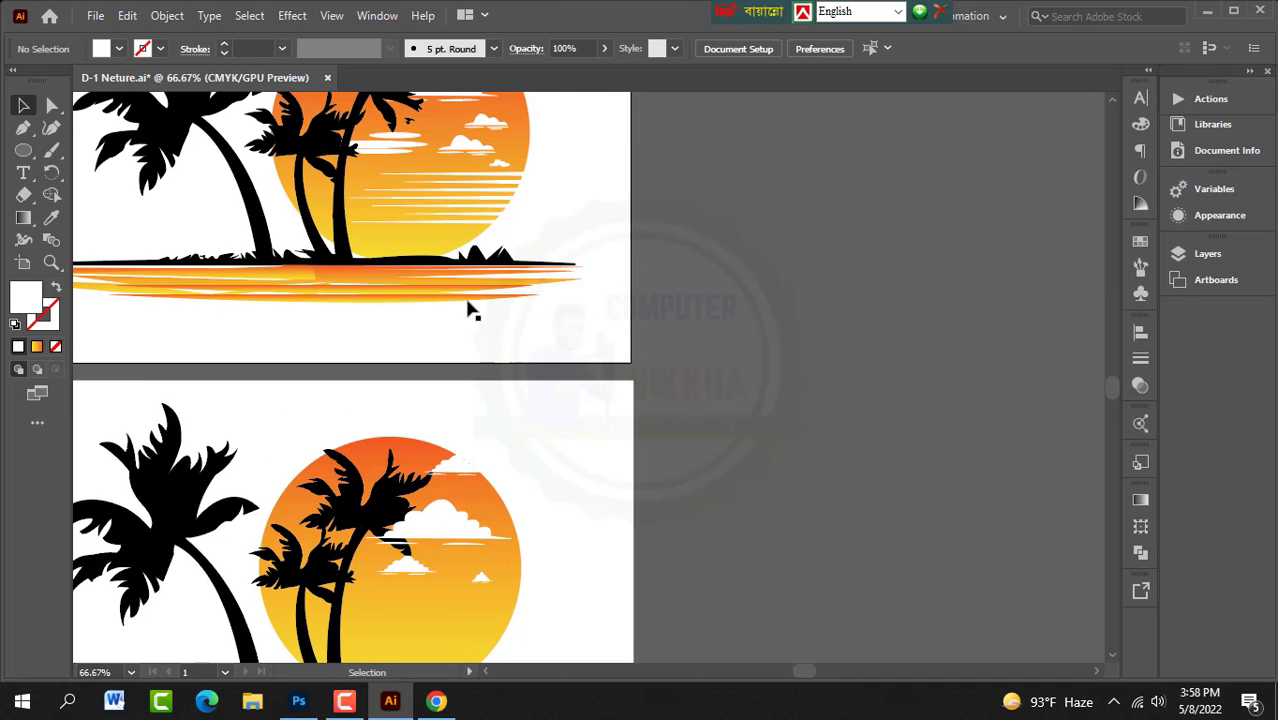
scroll(472, 270, down, 1)
scroll(474, 258, up, 1)
scroll(421, 210, down, 3)
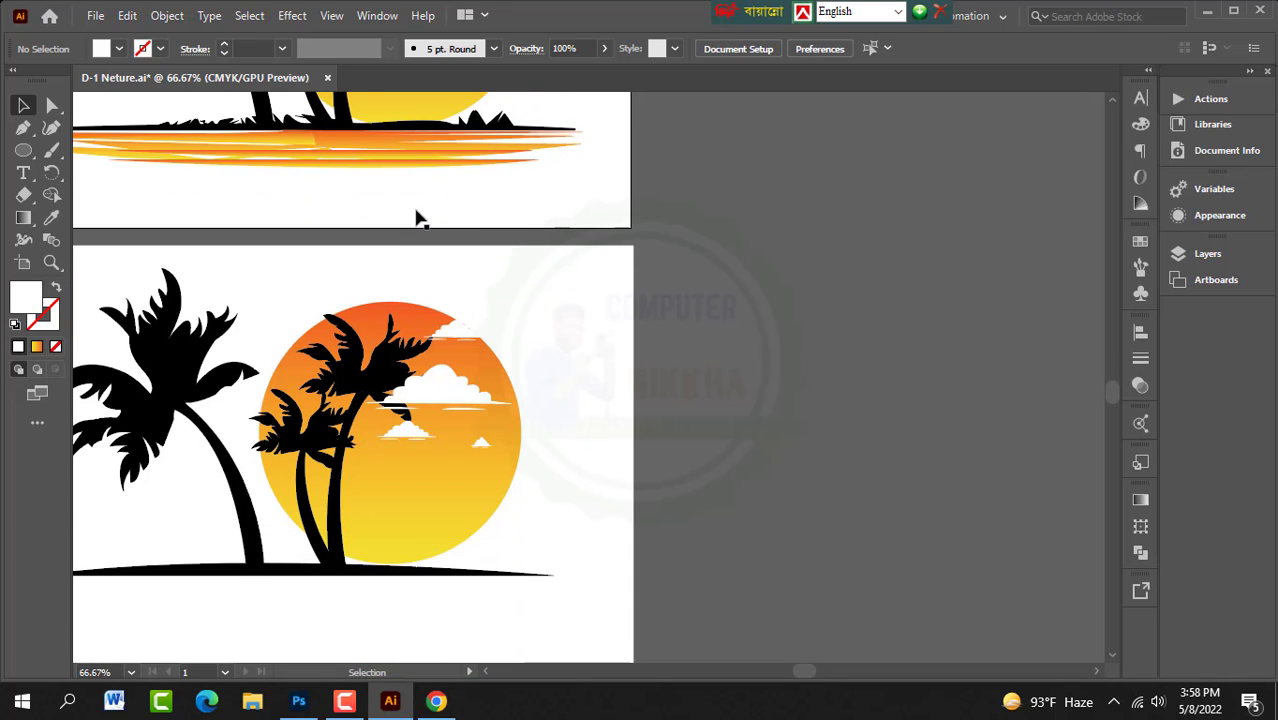
scroll(418, 218, down, 2)
scroll(423, 226, up, 1)
scroll(423, 226, down, 1)
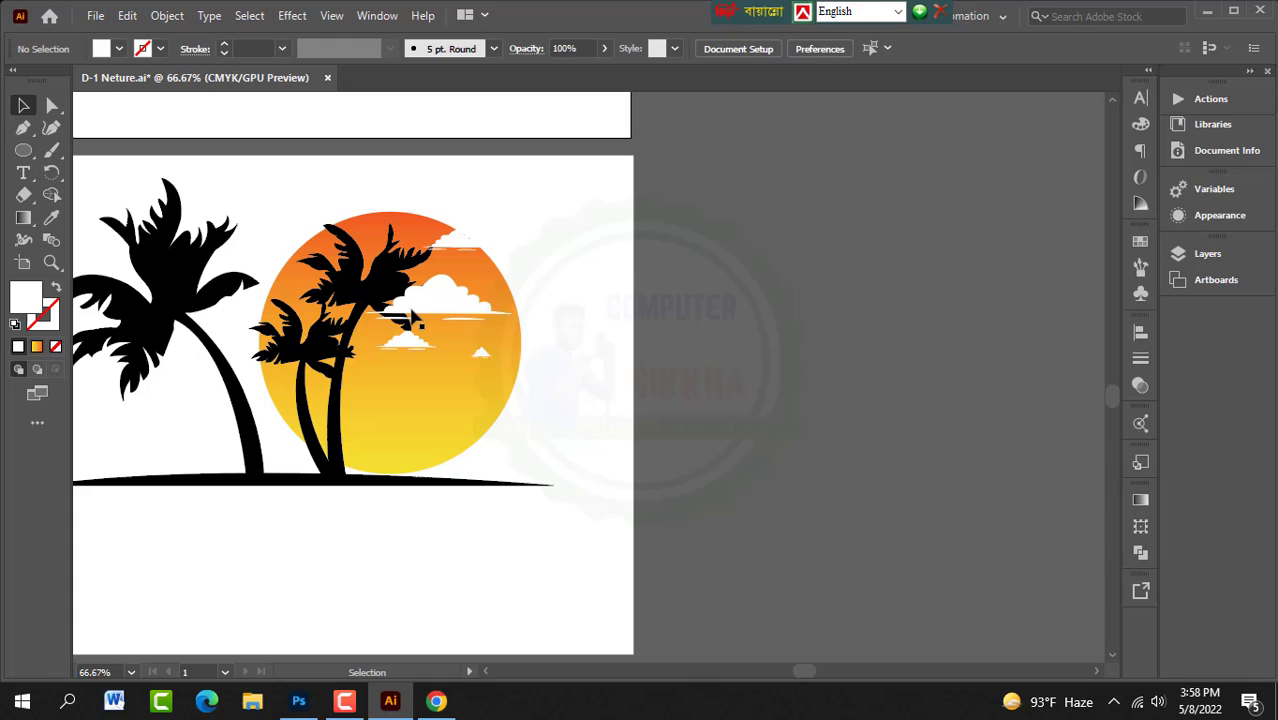
Step: Bring the two palm trees that overlap the sun, with fronds and trunks, in front of the clouds and deselect them
click(345, 297)
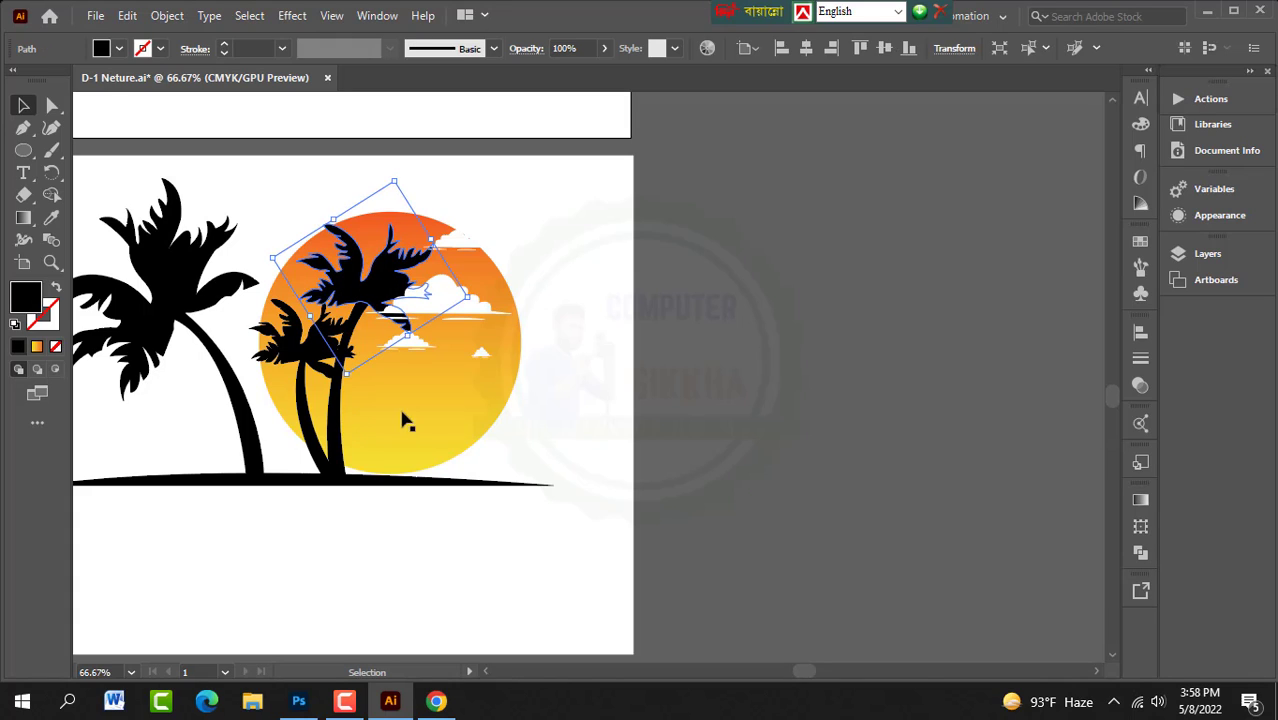
scroll(414, 414, down, 1)
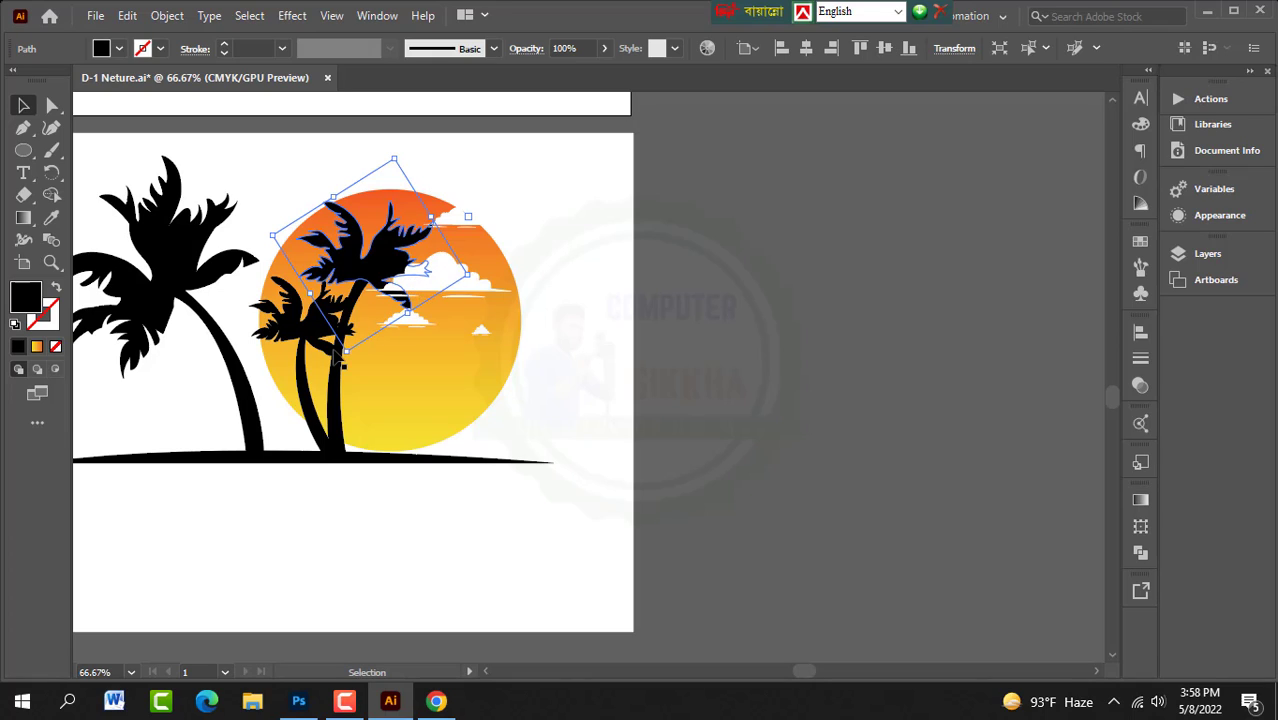
click(372, 380)
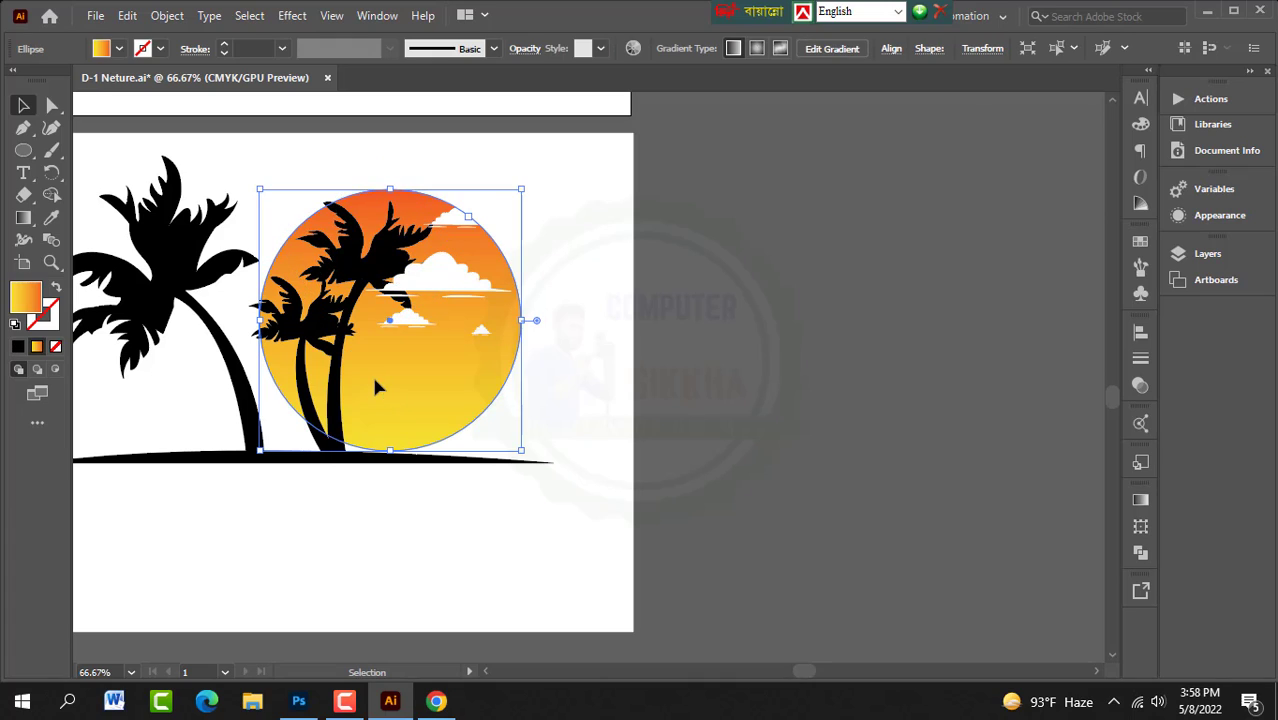
click(349, 252)
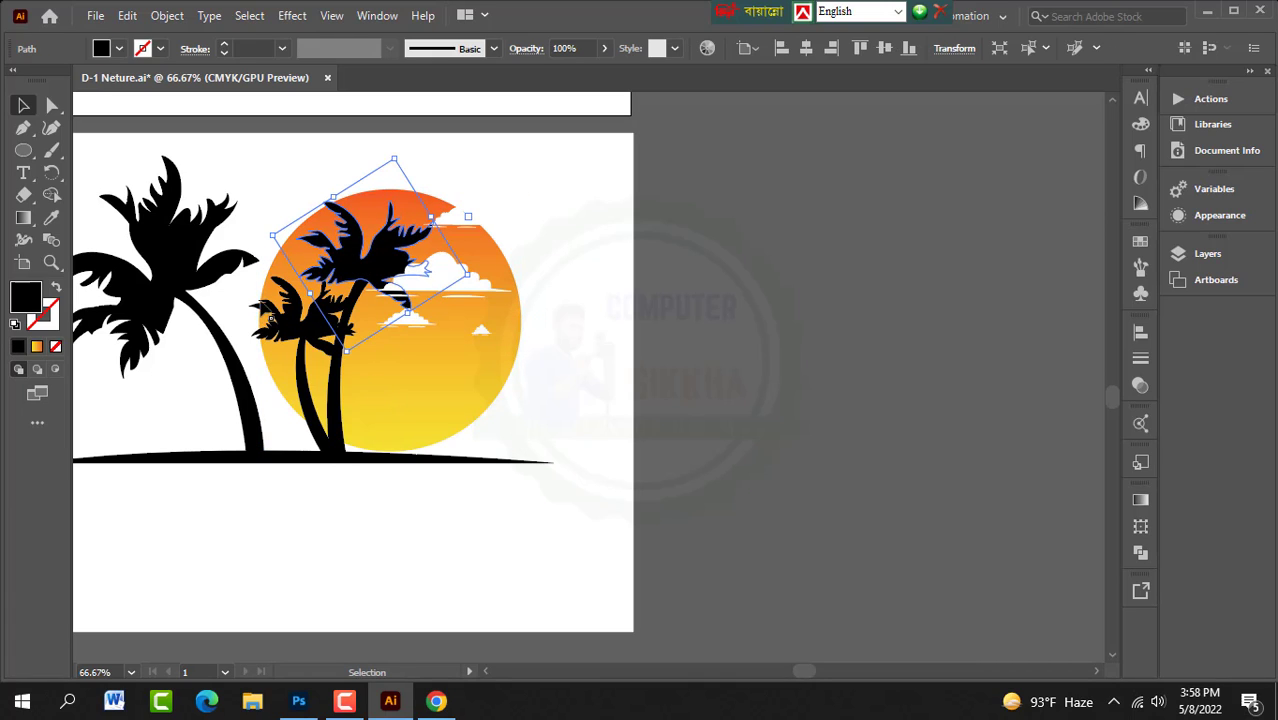
shift+click(336, 398)
key(a)
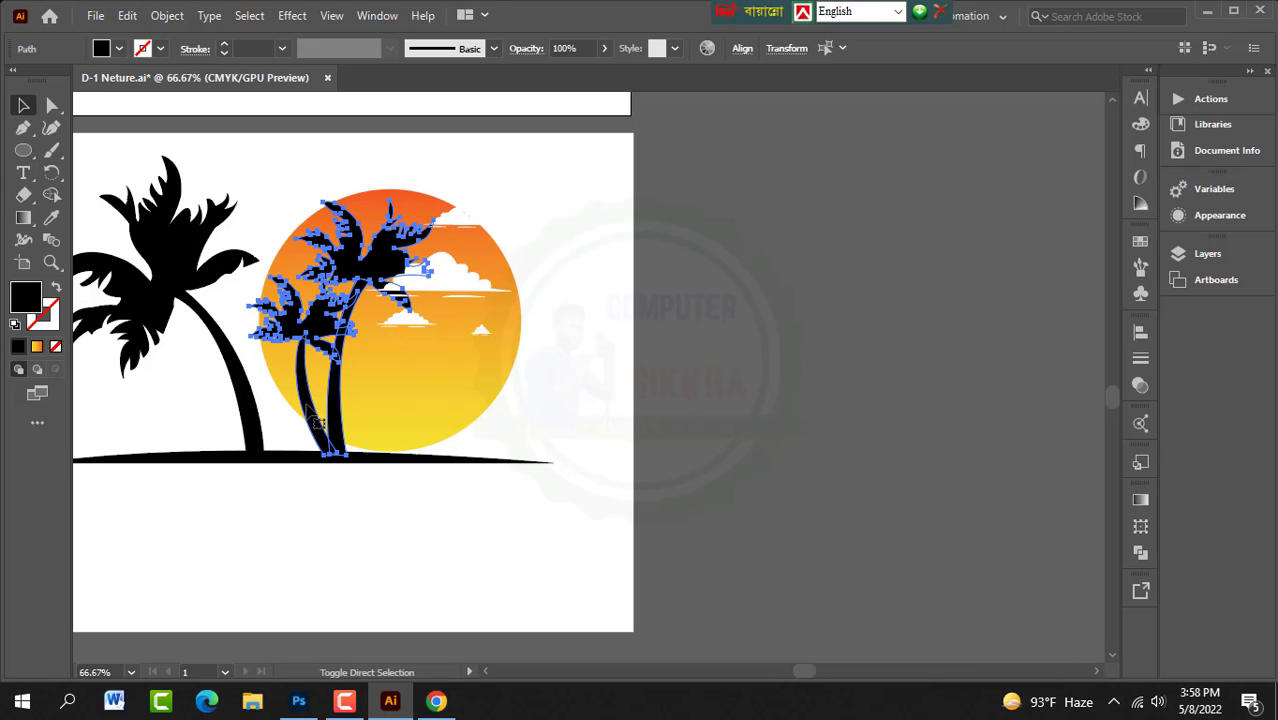
key(v)
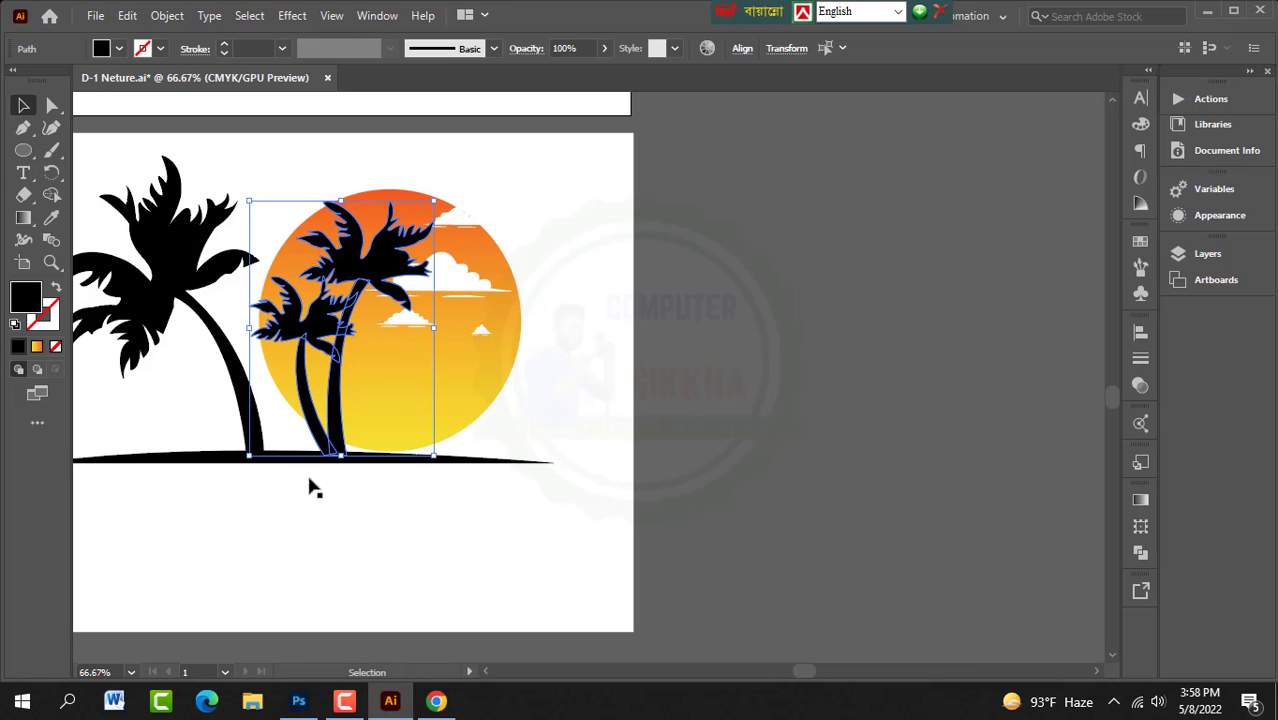
click(593, 328)
scroll(512, 290, down, 1)
scroll(532, 290, up, 3)
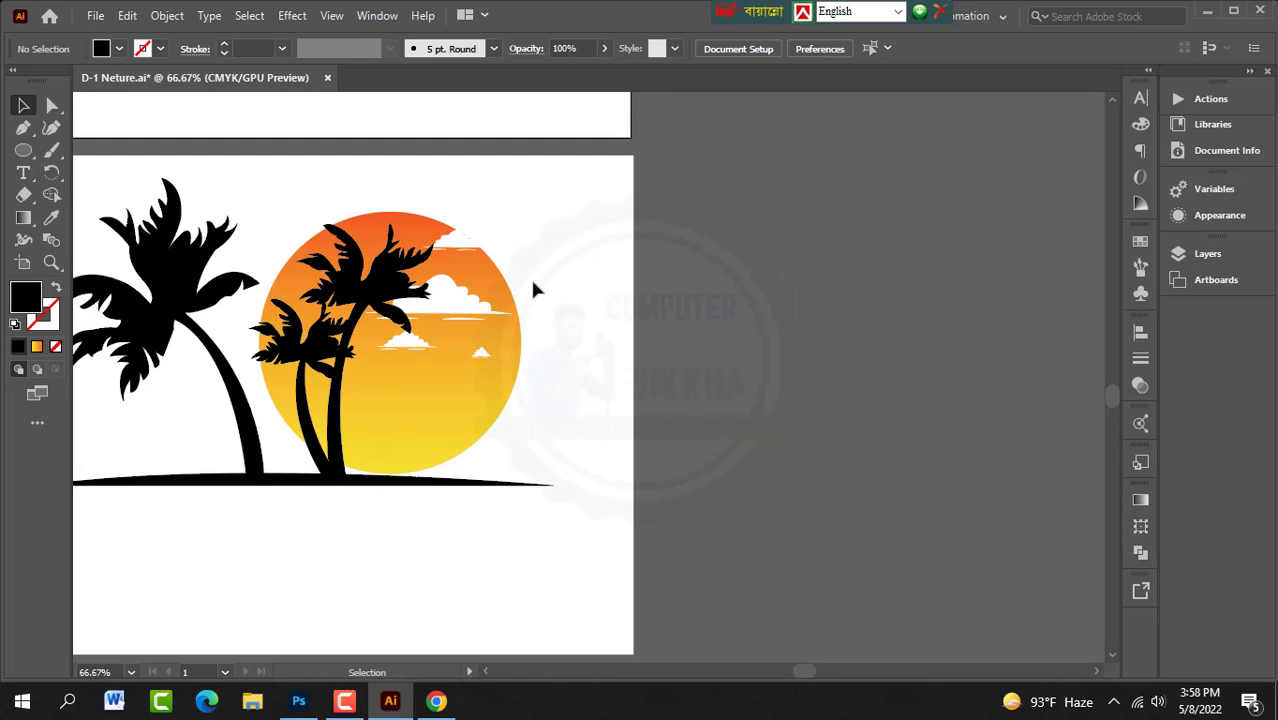
scroll(531, 289, up, 4)
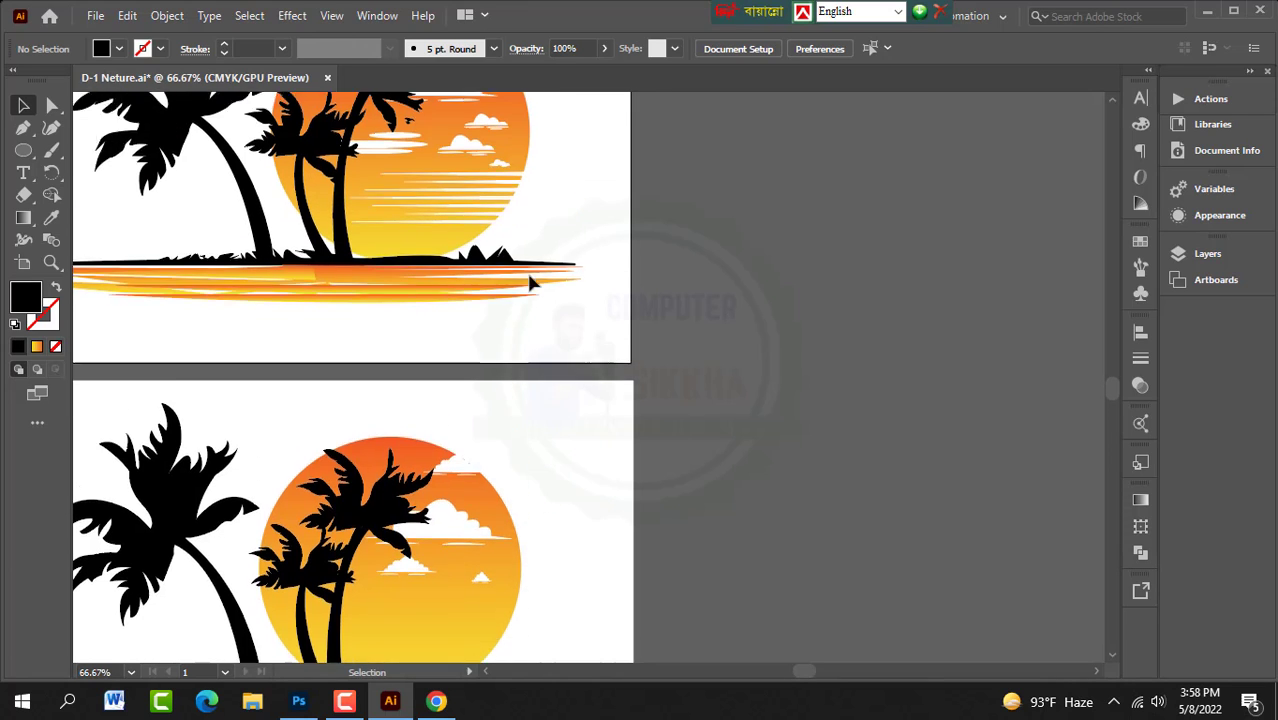
Step: Rotate the fronds of the taller palm over the sun slightly clockwise
scroll(531, 289, down, 3)
scroll(450, 178, down, 3)
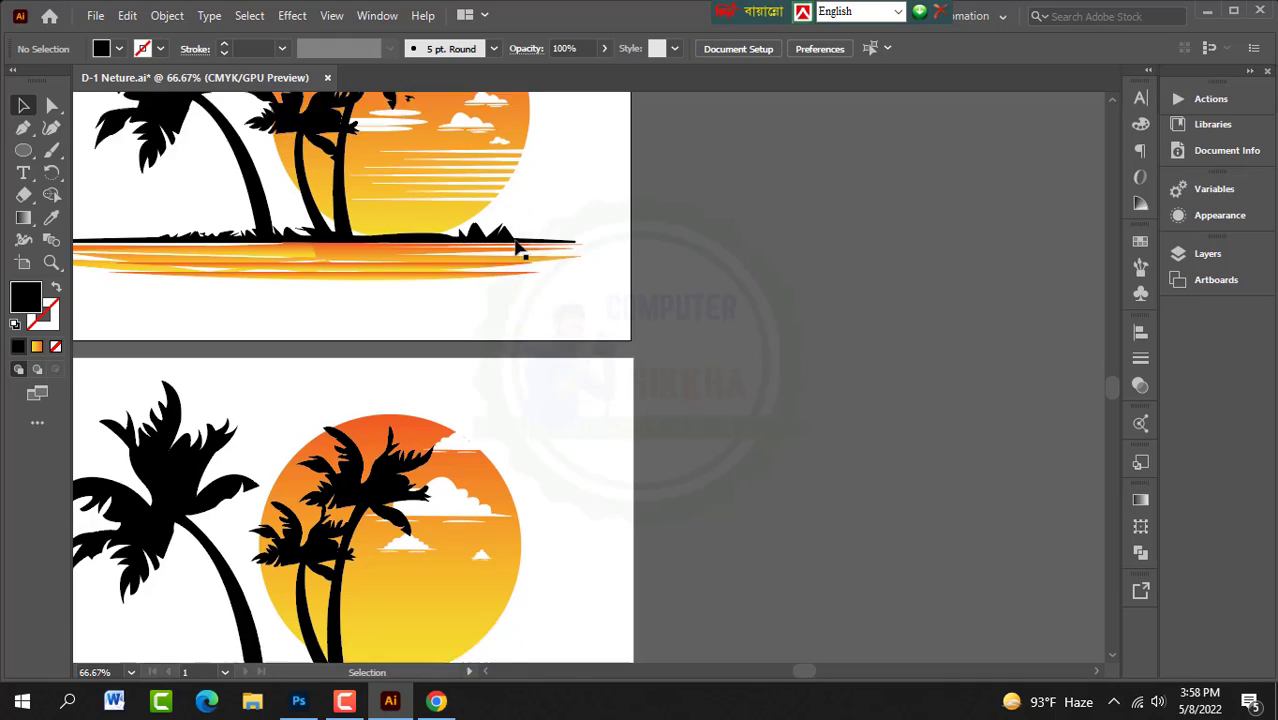
click(385, 318)
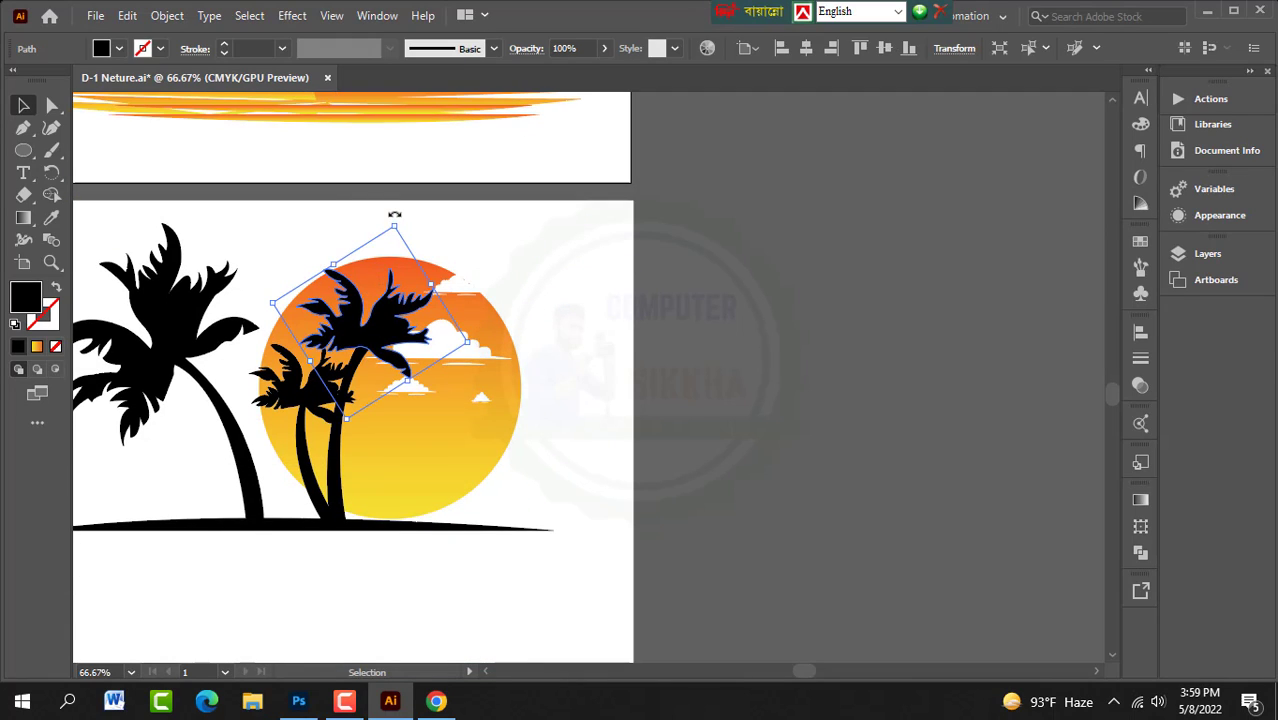
drag(394, 214, 418, 219)
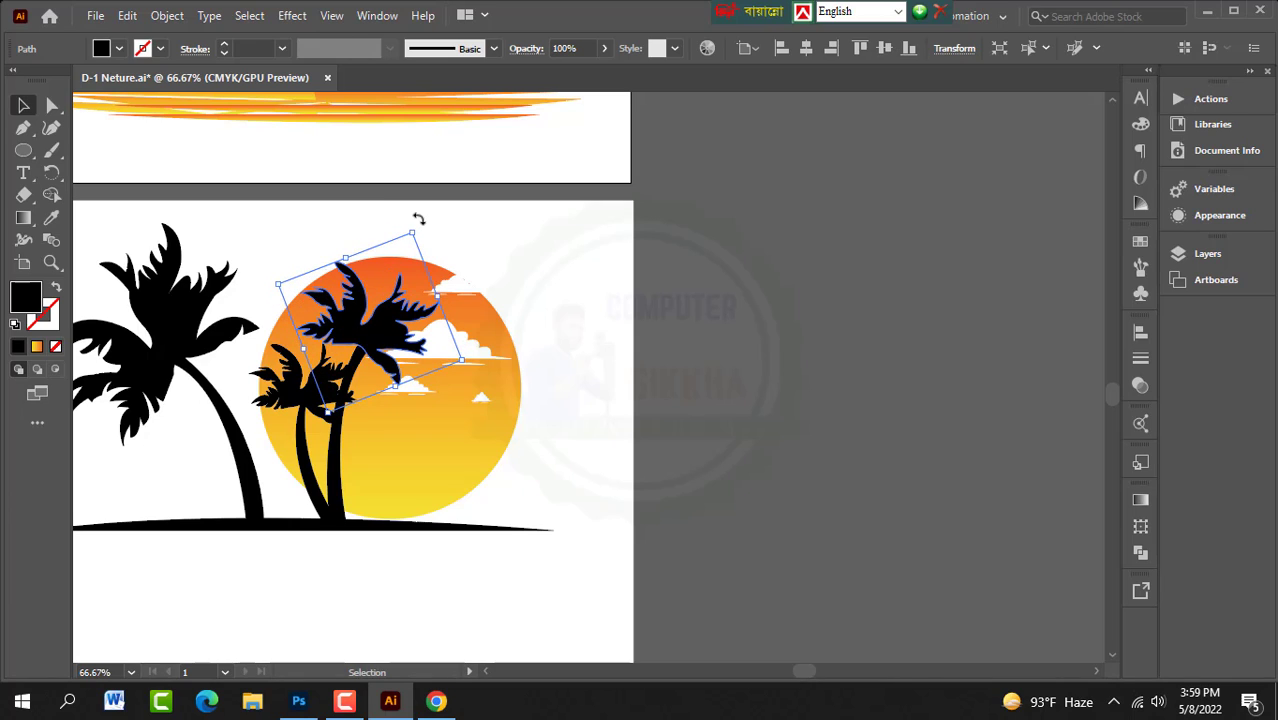
Step: Nudge the rotated palm fronds slightly right and down so they sit on top of their trunk
key(Right)
key(Right)
key(Right)
key(Right)
key(Right)
key(Right)
key(Right)
key(Right)
key(Right)
key(Right)
key(Right)
key(Right)
key(Right)
key(Right)
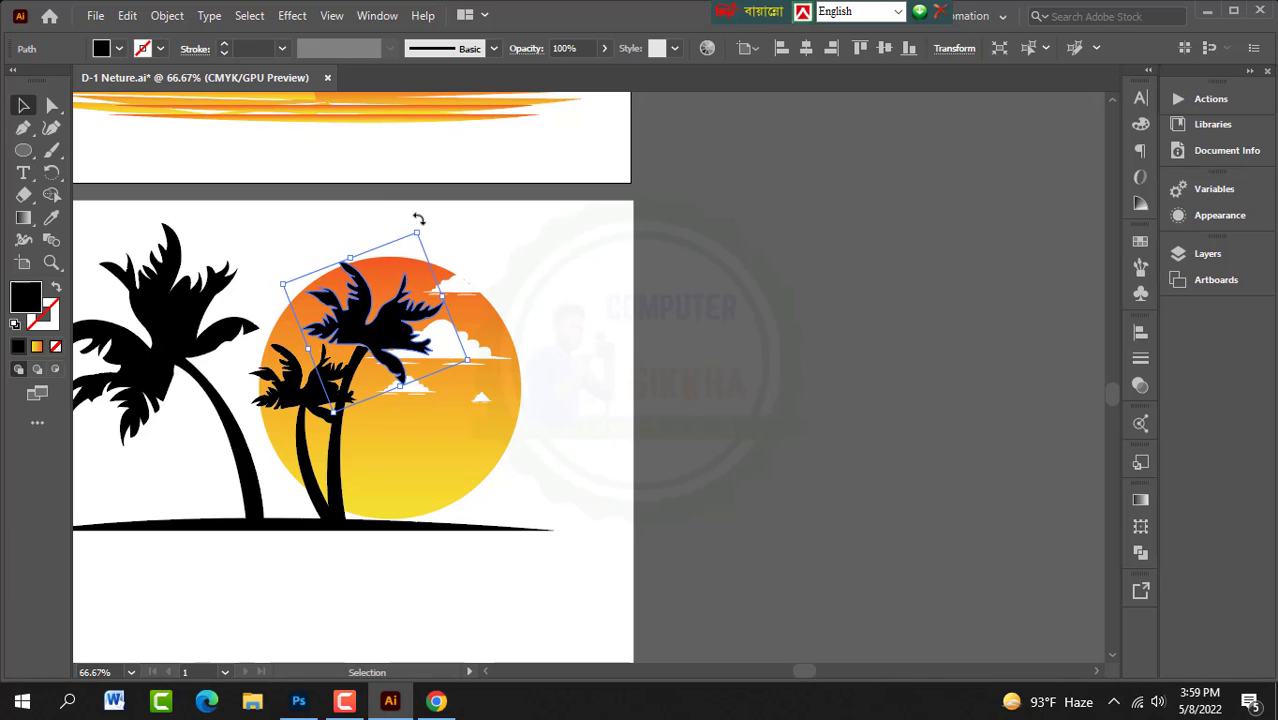
key(Down)
key(Down)
key(Down)
key(Left)
key(Left)
key(Left)
key(Left)
key(Left)
key(Left)
key(Left)
key(Left)
key(Left)
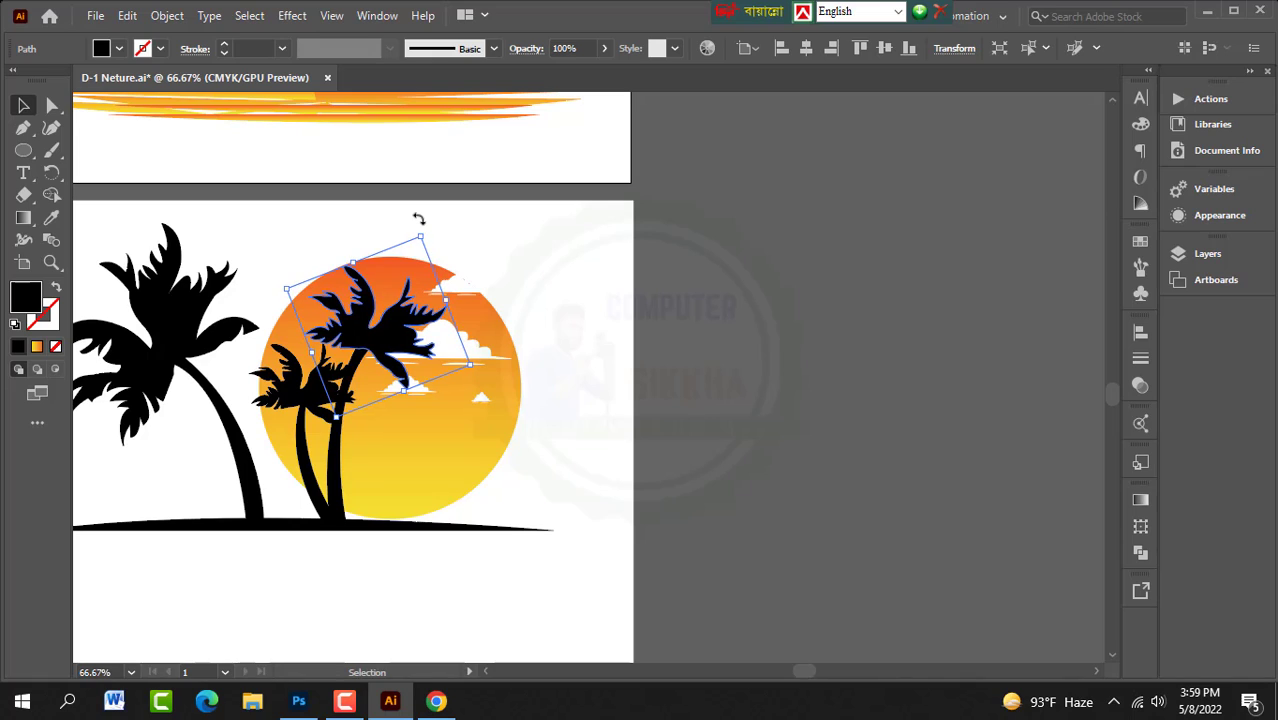
key(Down)
key(Down)
key(Down)
key(Down)
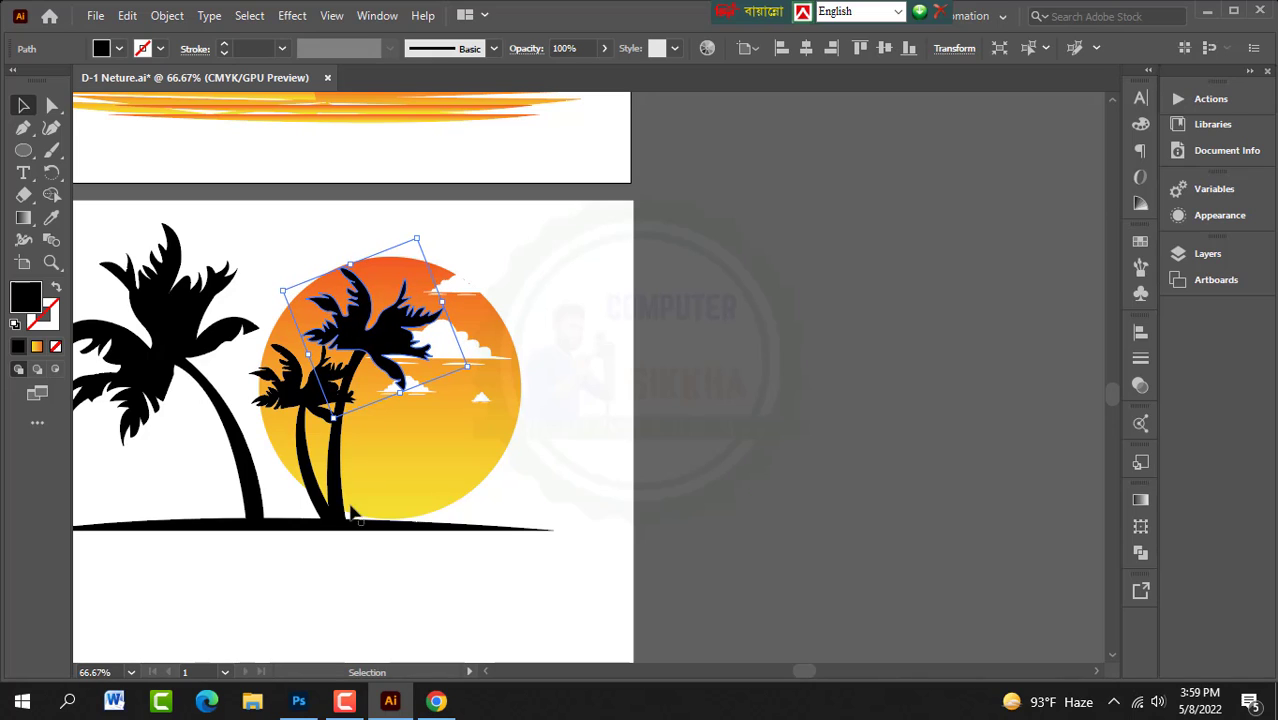
Step: Enlarge the sun circle slightly toward its upper-left, keeping its lower-right fixed, and deselect it
click(413, 474)
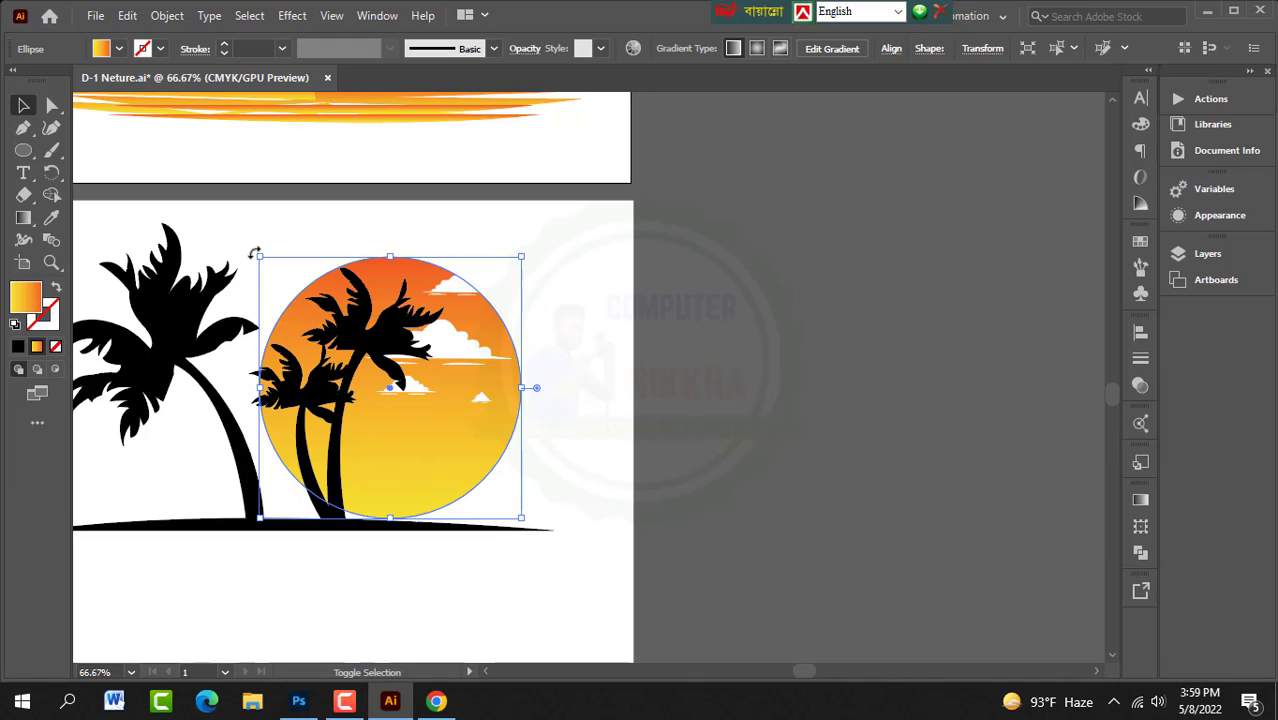
drag(259, 256, 252, 249)
click(614, 356)
scroll(490, 352, down, 3)
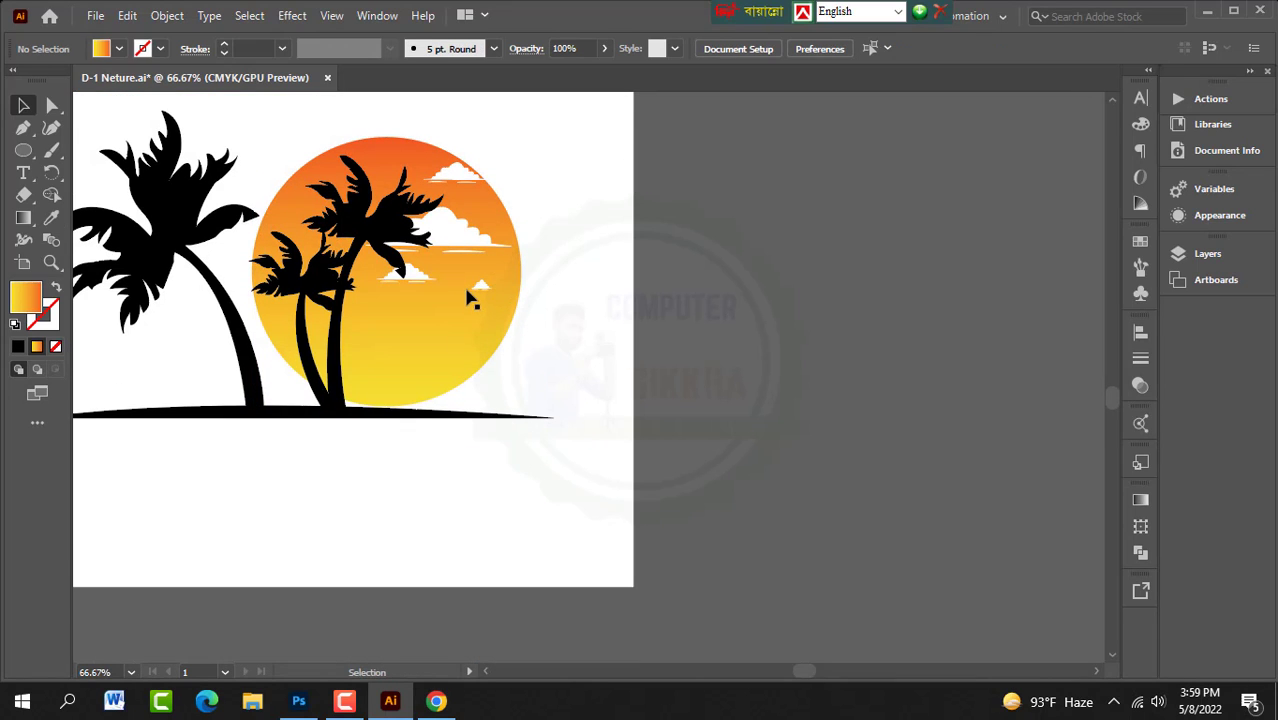
Step: Duplicate the black ground strip below itself as five stacked strips that get progressively narrower downward, after the reference water, and deselect them
scroll(466, 300, up, 8)
scroll(464, 314, down, 2)
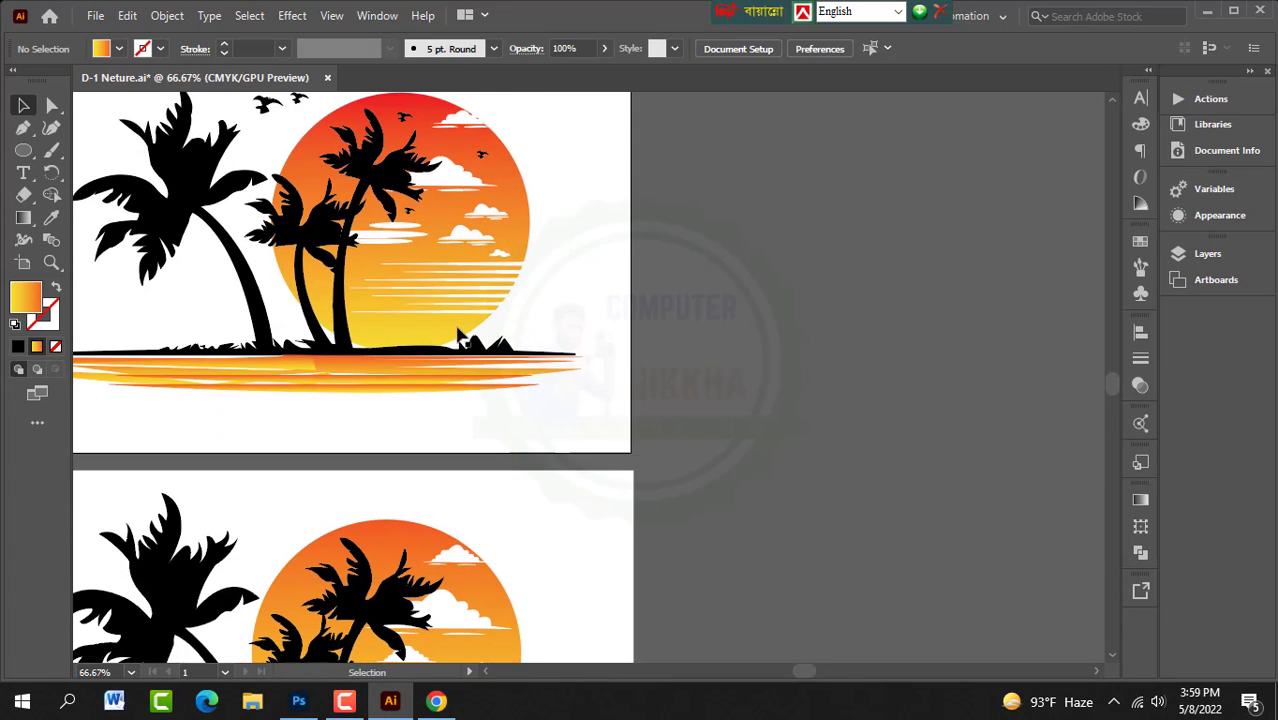
scroll(460, 340, down, 10)
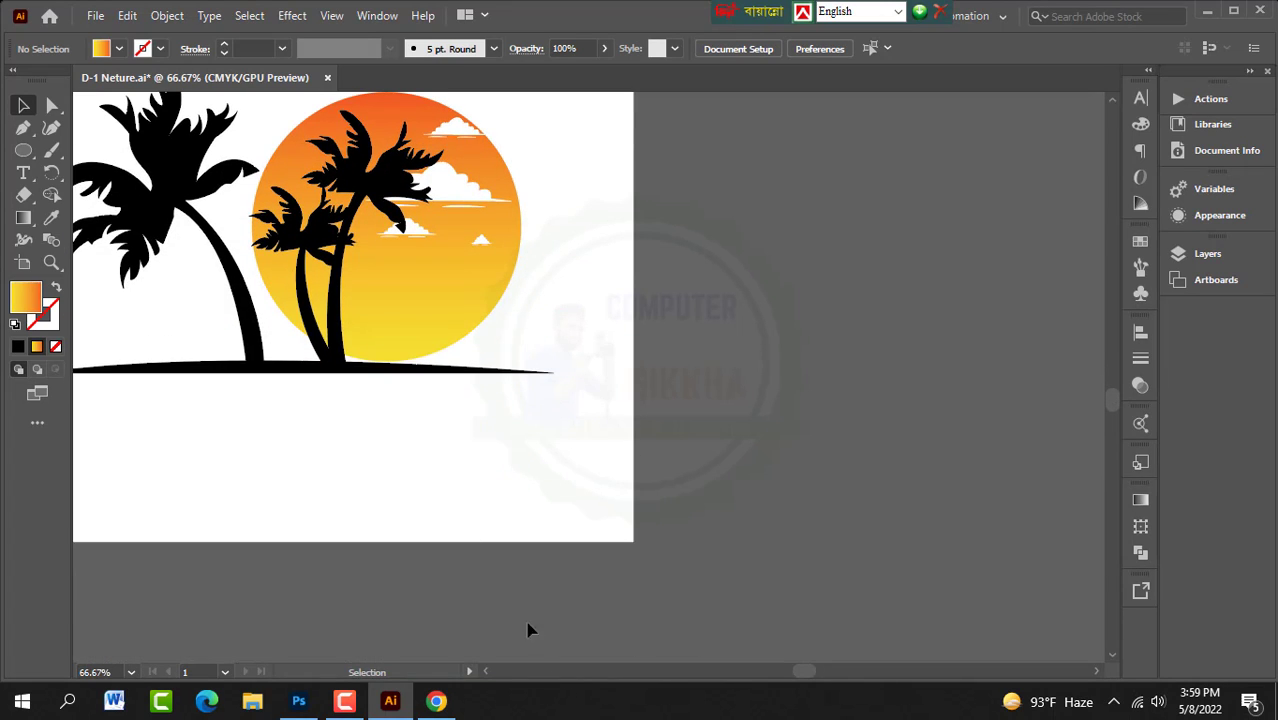
drag(805, 673, 797, 675)
scroll(531, 422, up, 2)
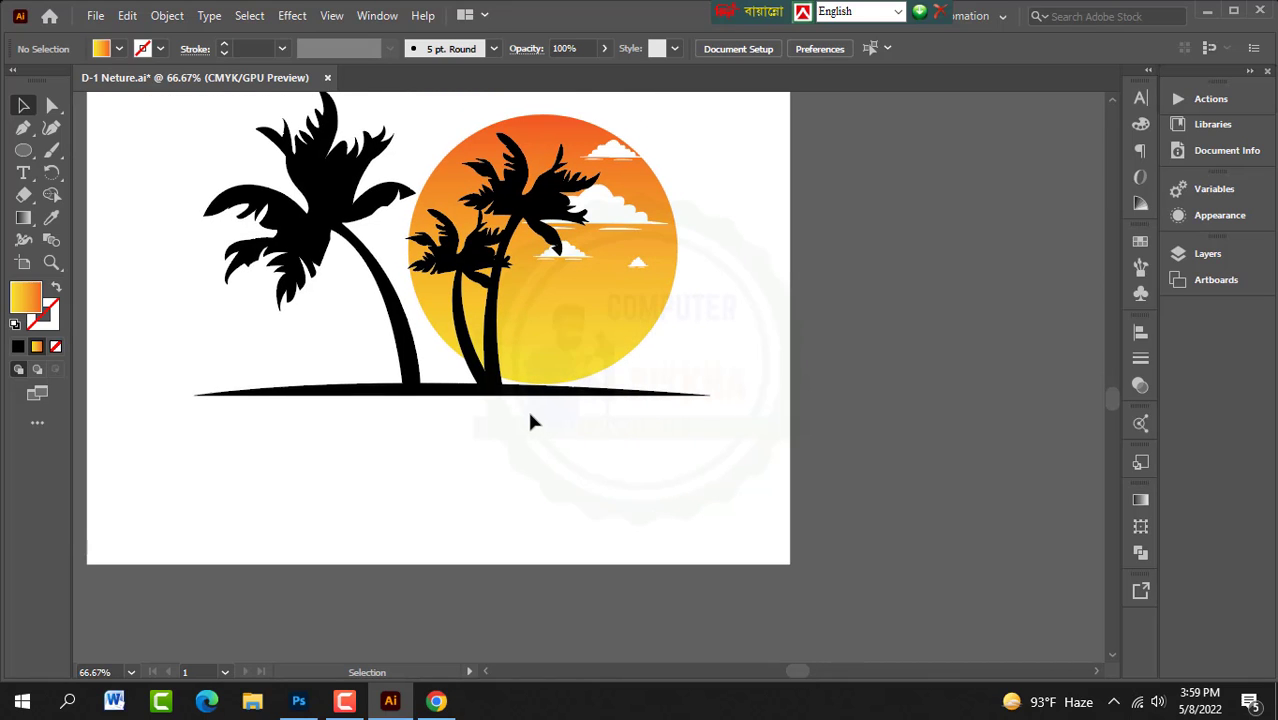
click(507, 416)
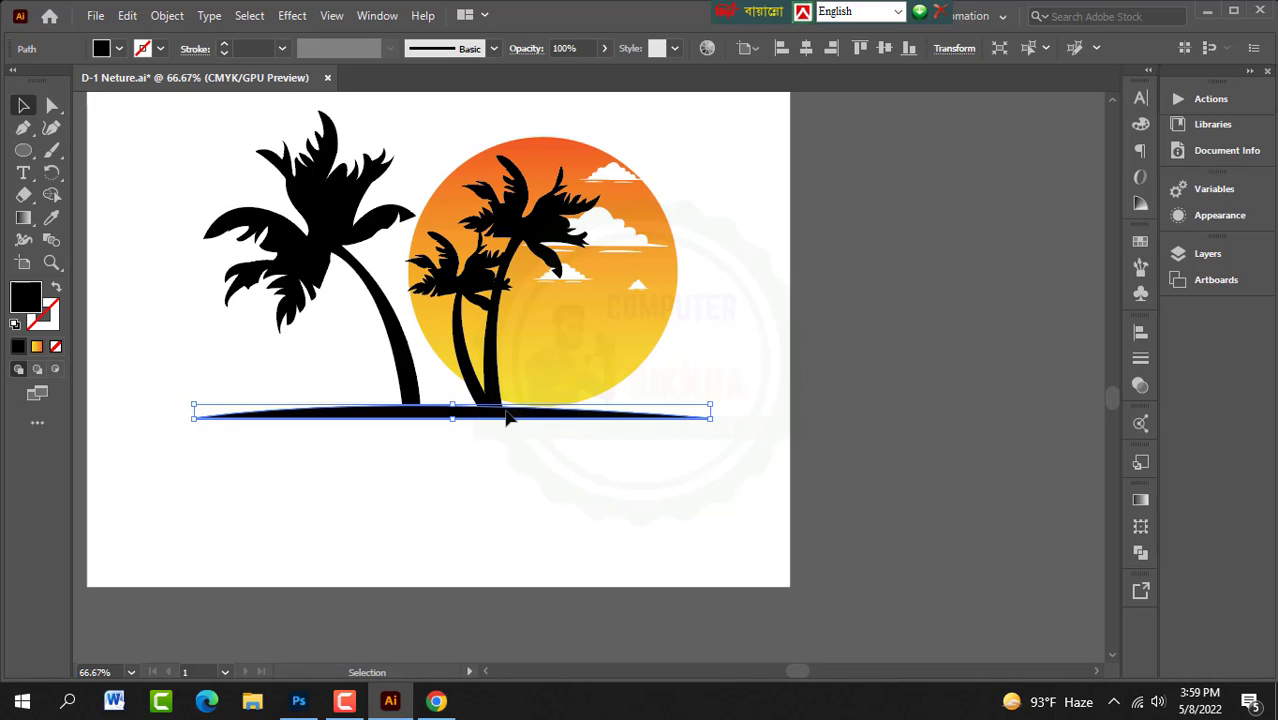
click(500, 406)
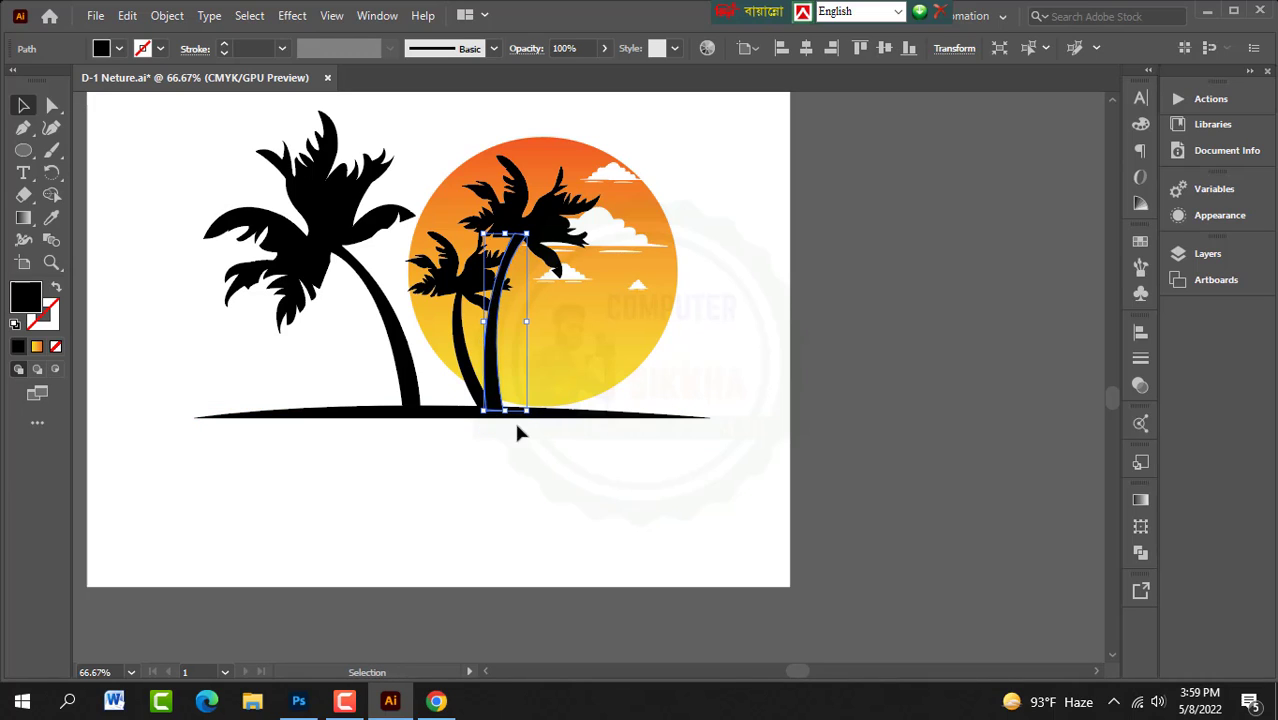
drag(547, 420, 546, 453)
key(ctrl+d)
key(ctrl+d)
key(ctrl+d)
click(502, 490)
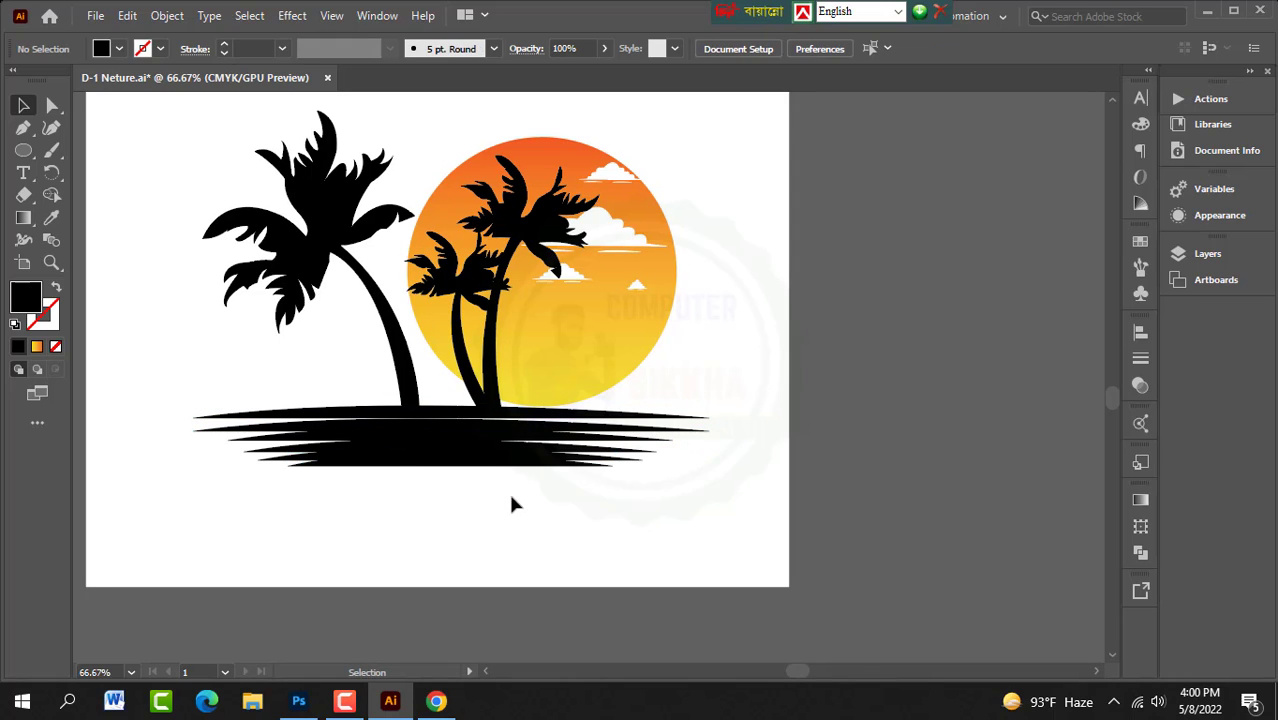
Step: Nudge the five strips below the ground slightly up, fill them with the yellow-to-orange gradient at 90°, and deselect them
scroll(508, 490, up, 1)
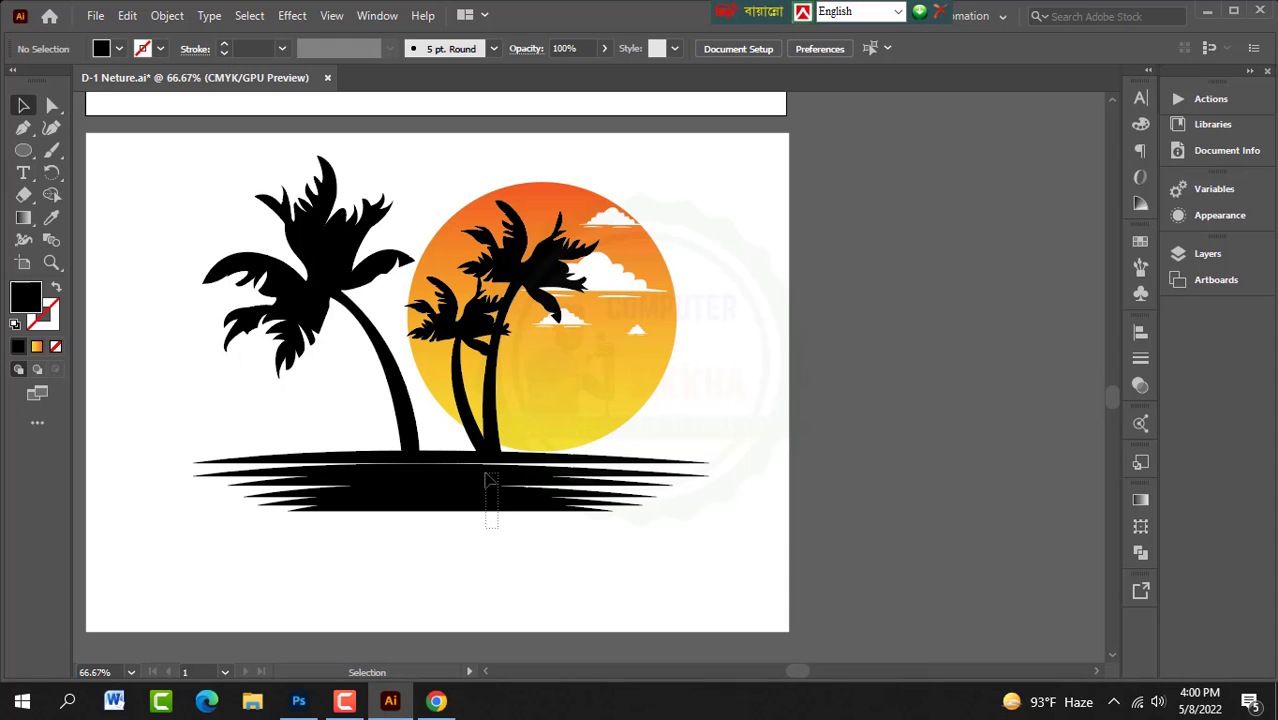
drag(486, 500, 488, 475)
key(Up)
key(Up)
key(Up)
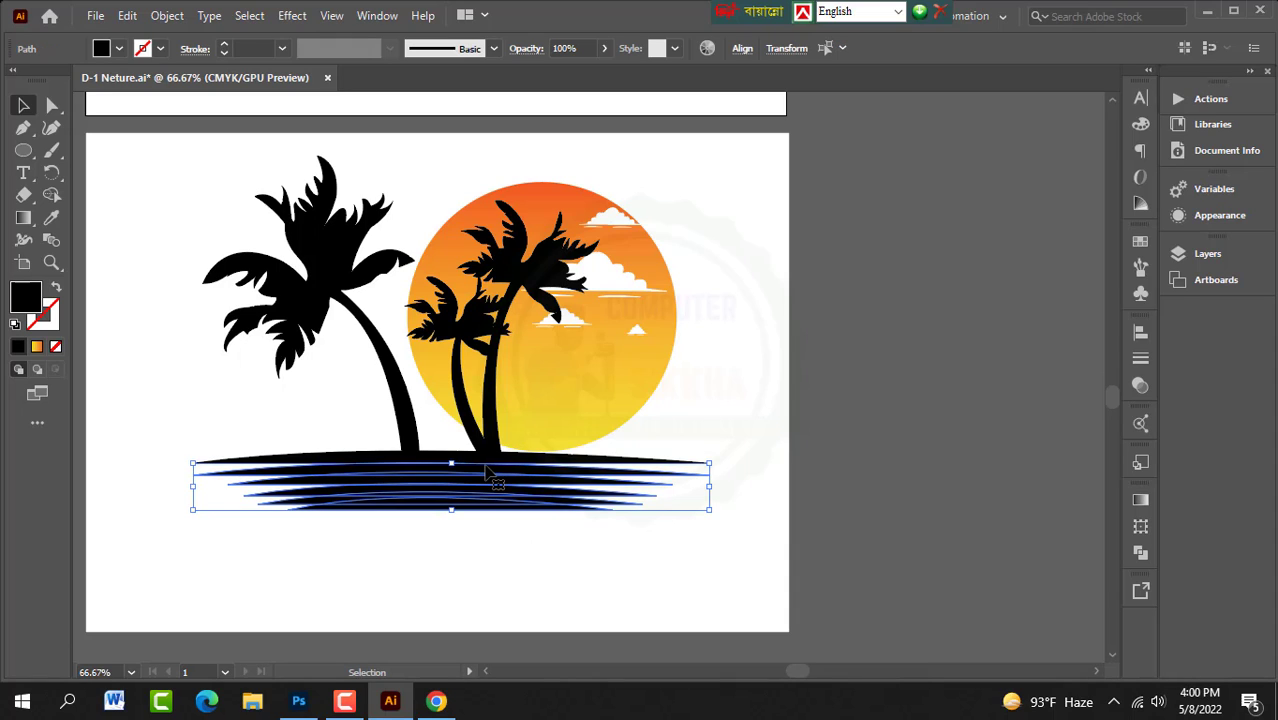
click(38, 348)
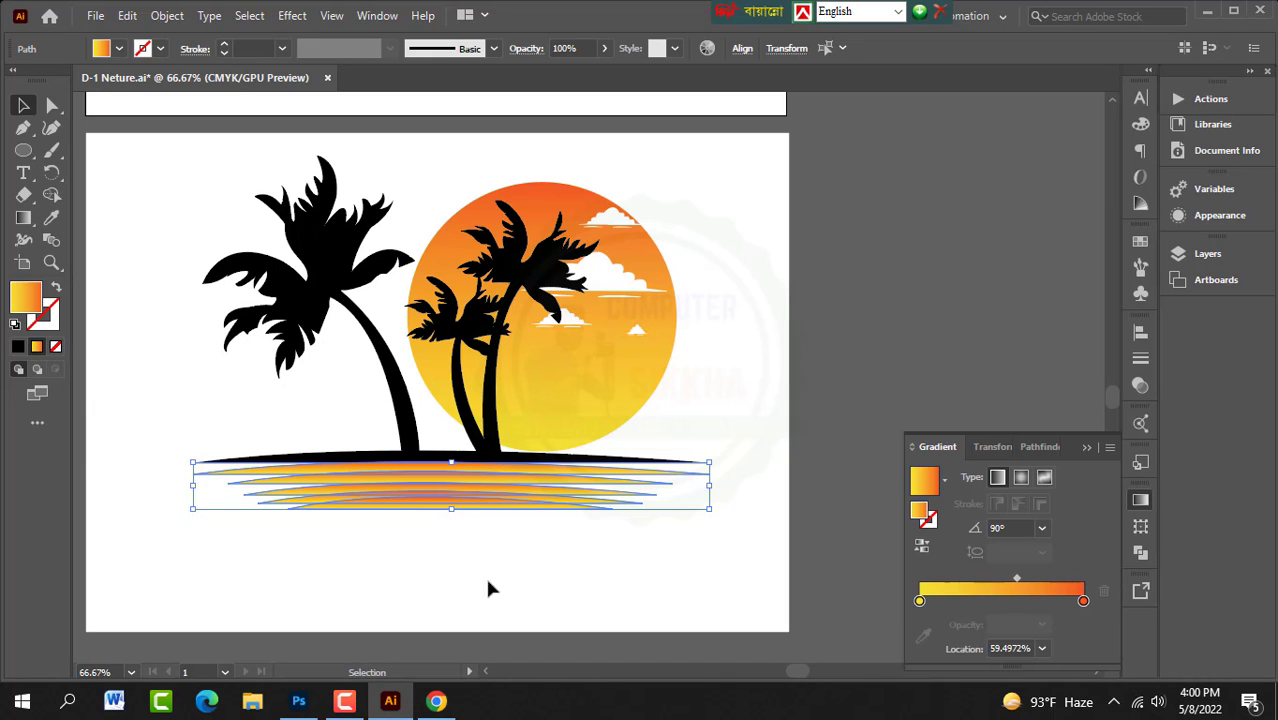
click(602, 566)
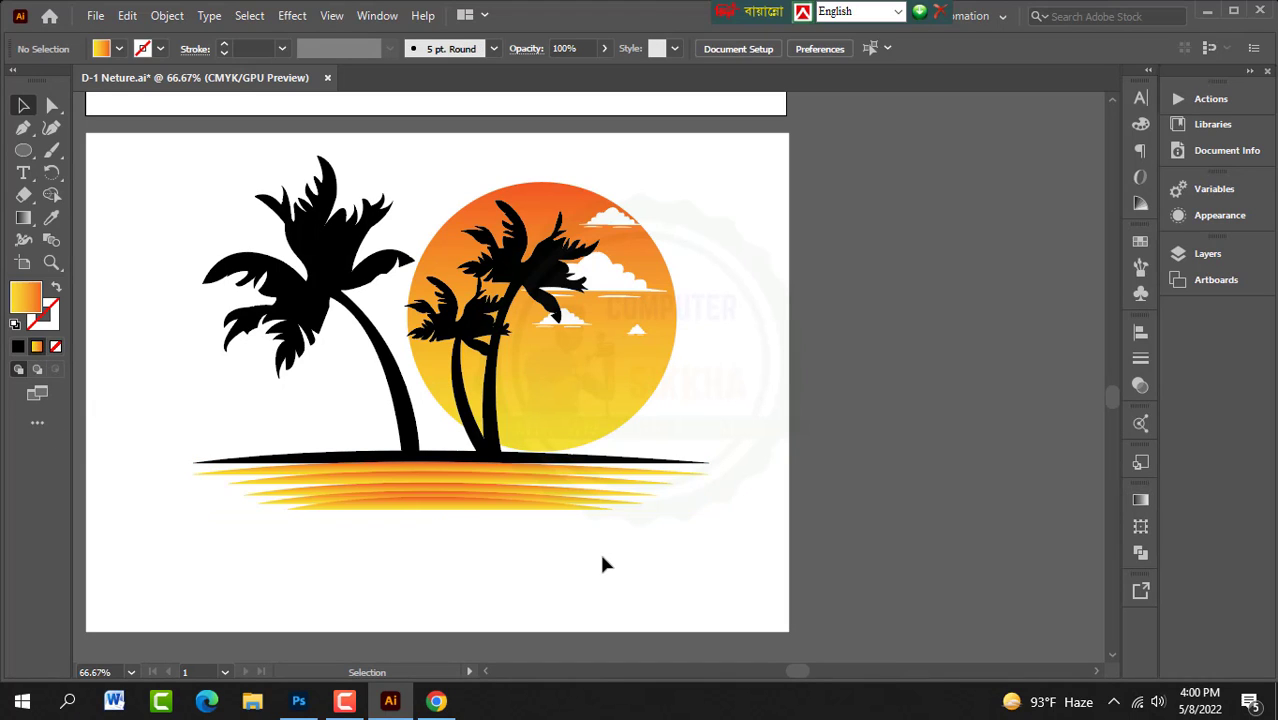
Step: Nudge the third orange water strip up to close the gap beneath the second one, and deselect it
scroll(580, 520, down, 2)
scroll(478, 450, up, 3)
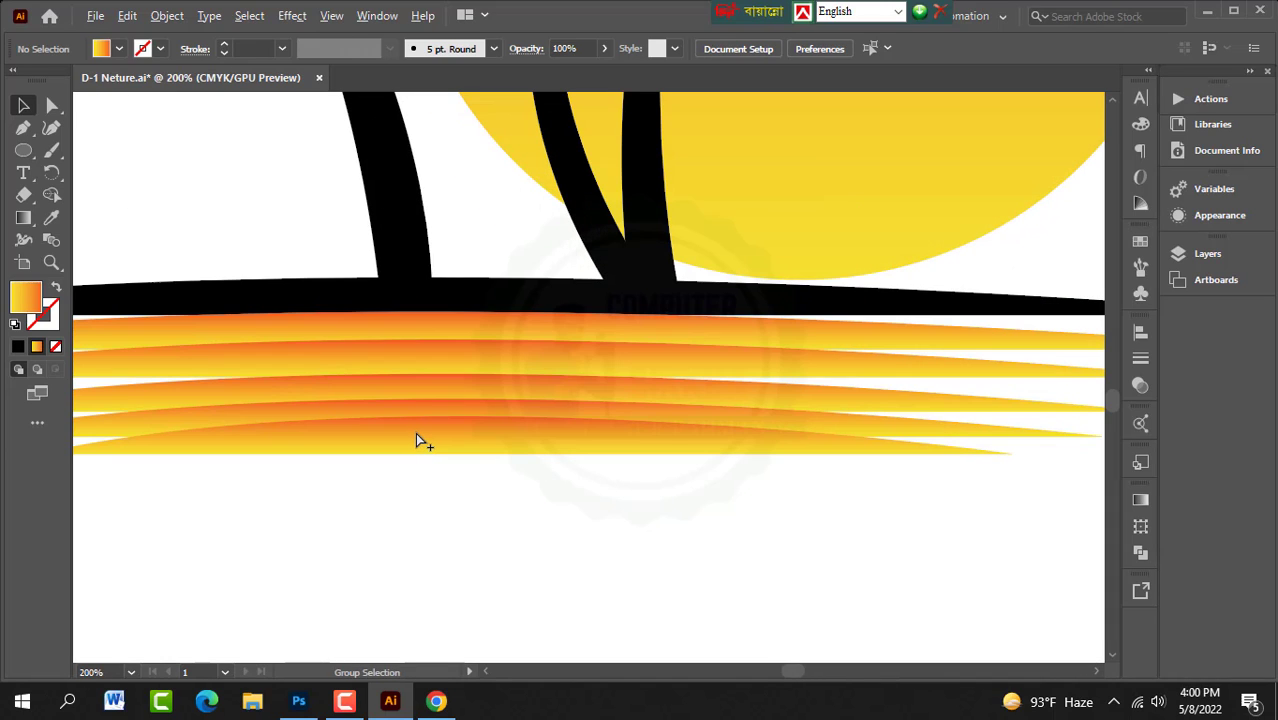
alt+click(434, 381)
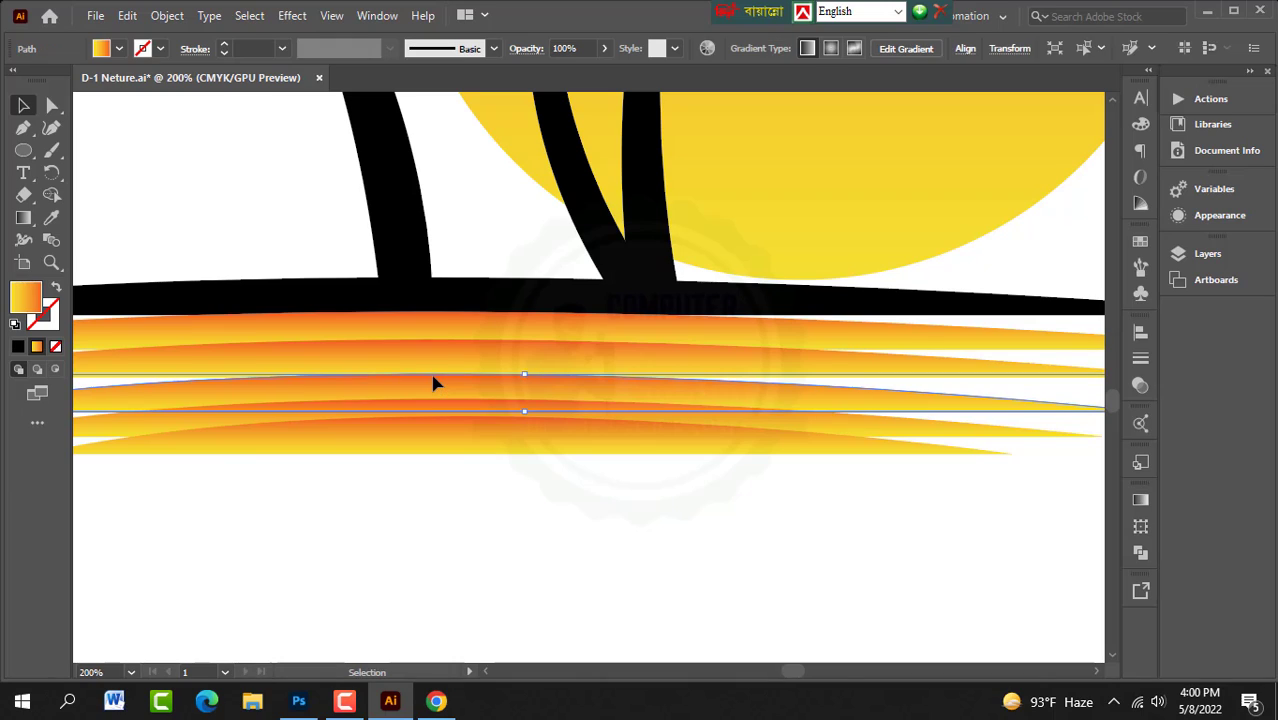
key(Up)
key(Up)
key(Up)
key(Up)
key(Up)
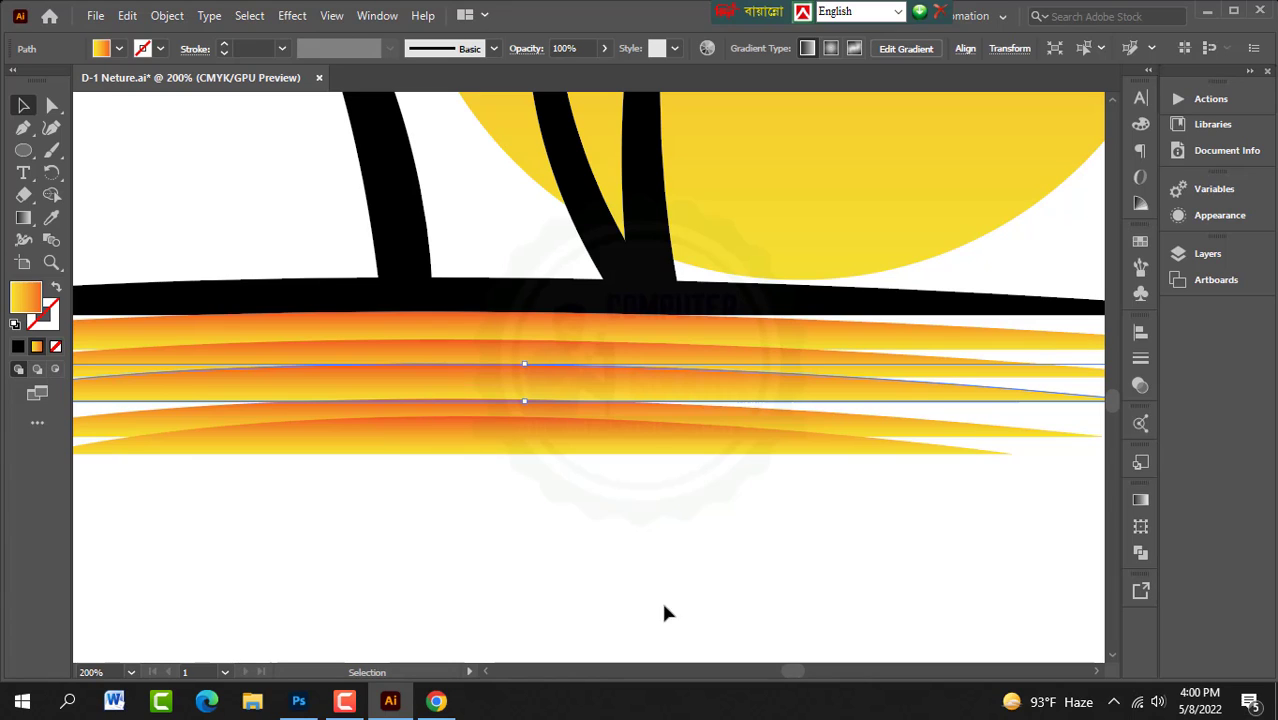
click(678, 530)
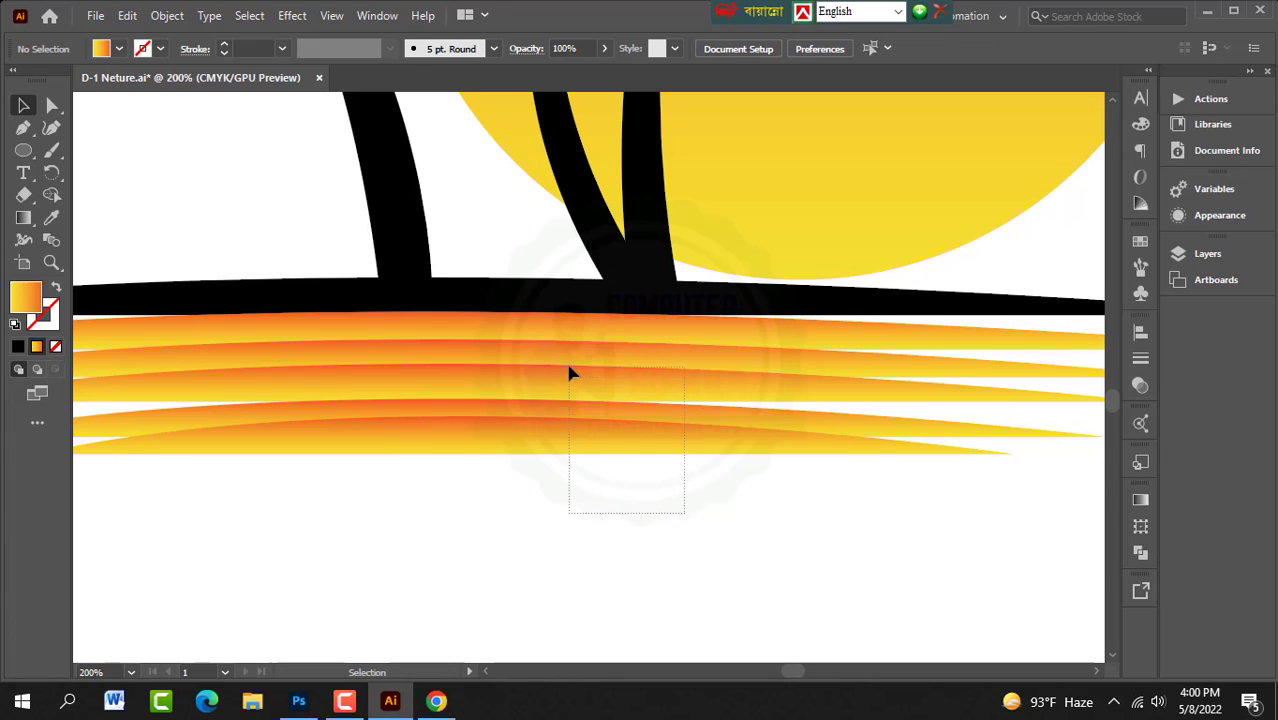
Step: Try a horizontal gradient on all five water strips with the angle at 0° and the midpoint at 48.324%
drag(570, 373, 560, 332)
click(1140, 500)
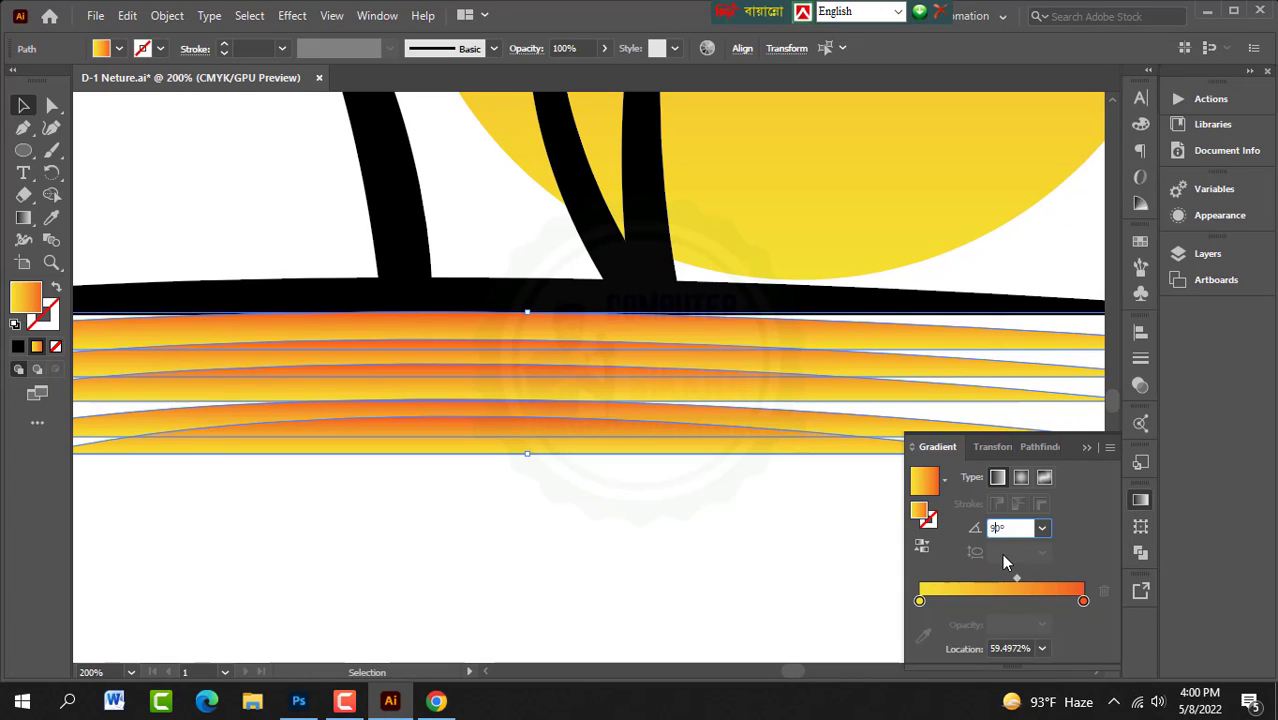
text(0)
key(Return)
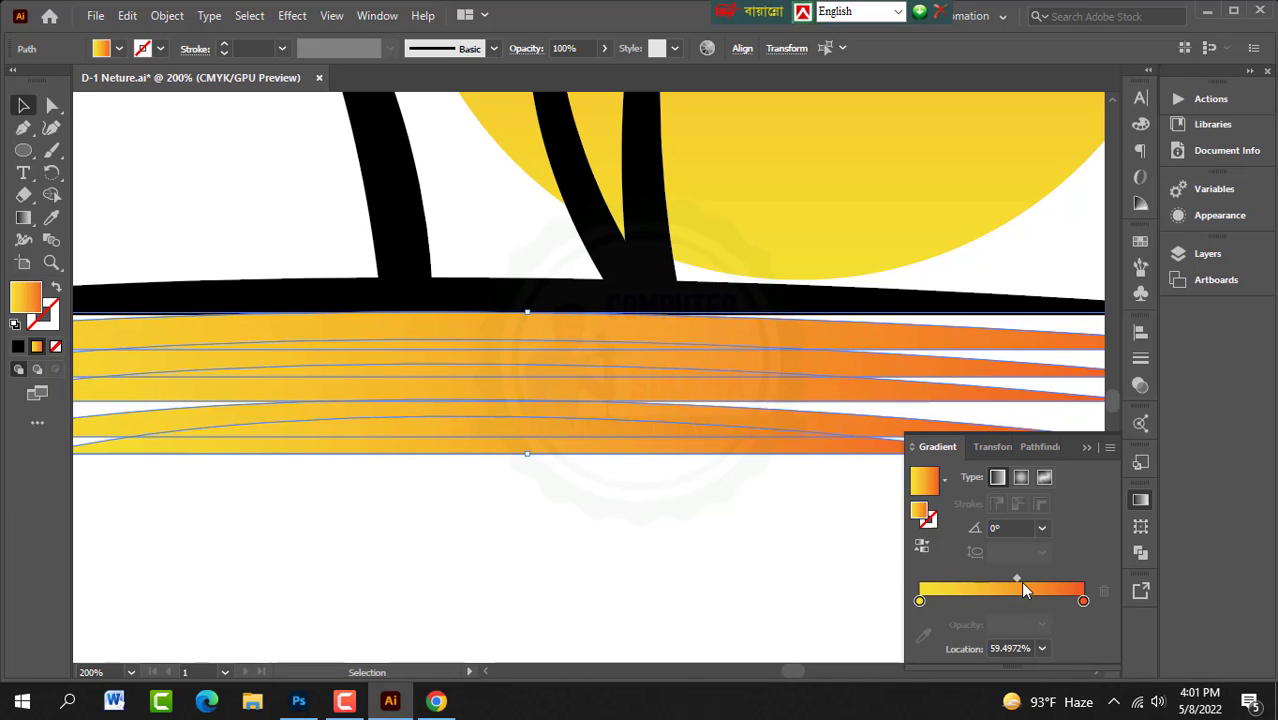
drag(1016, 578, 998, 578)
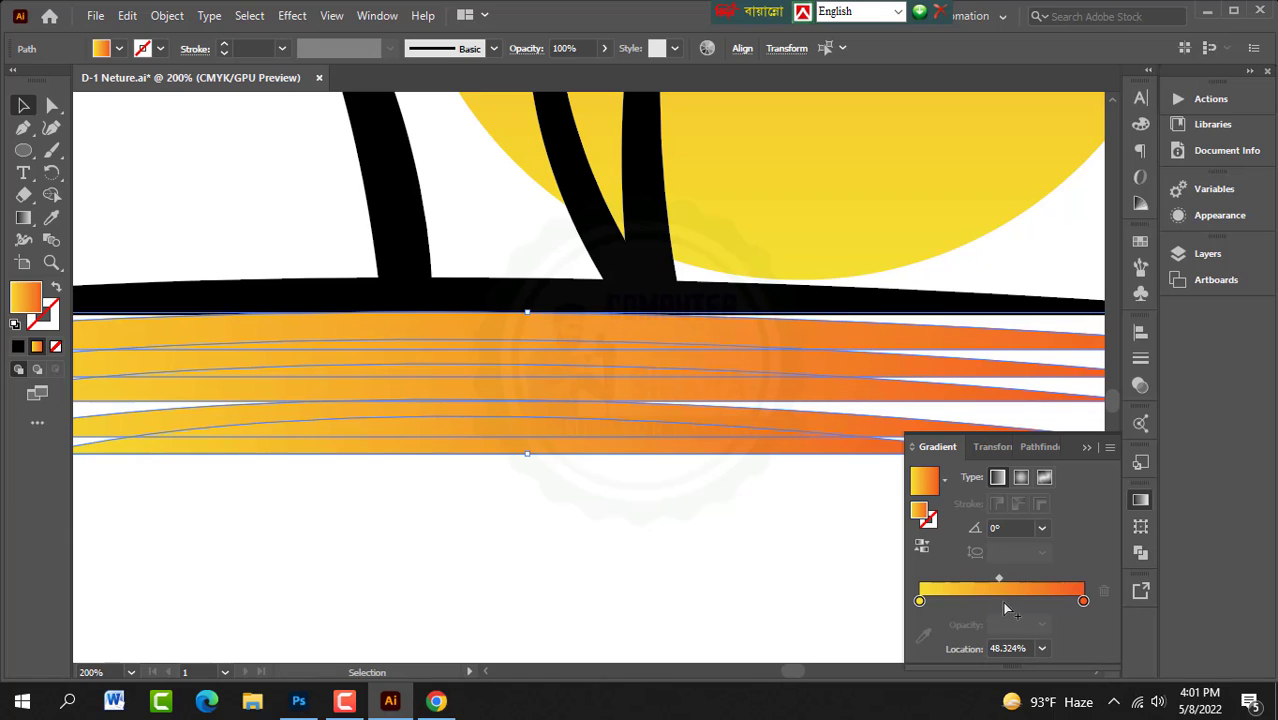
Step: Add a CMYK Red colour stop at 51.1173% to the water strips' gradient
click(1004, 604)
double_click(1004, 604)
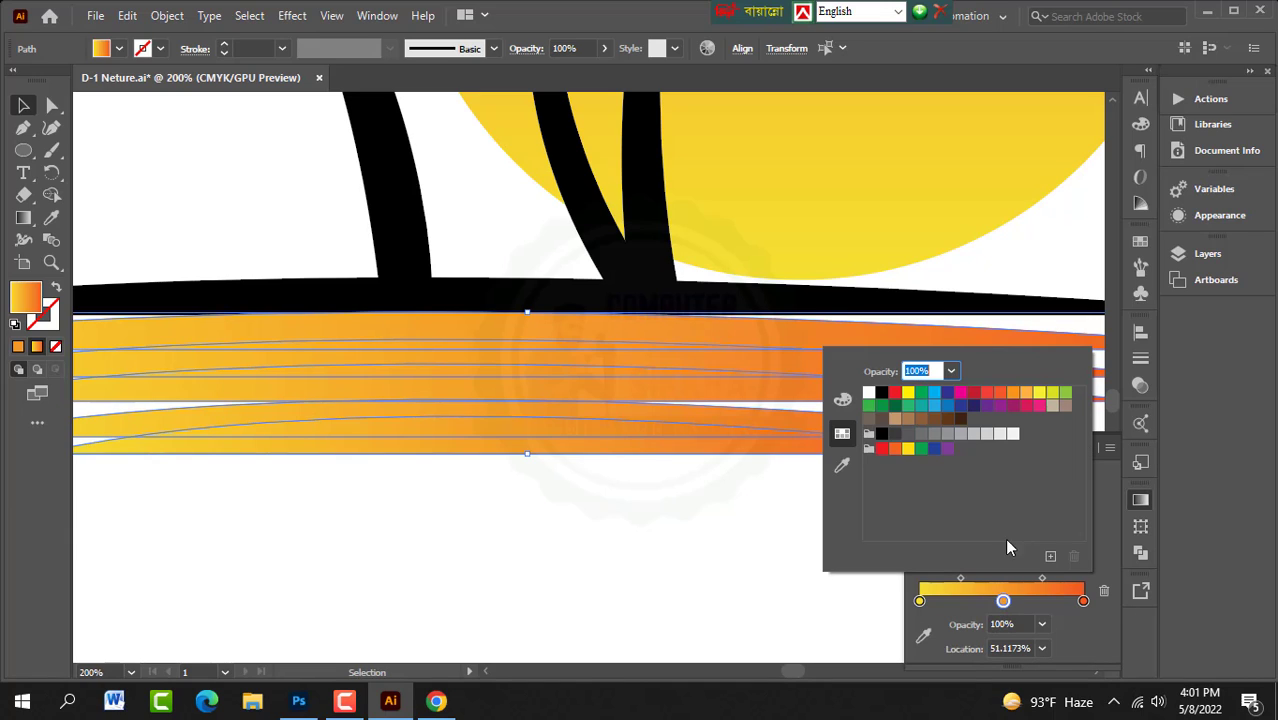
click(894, 392)
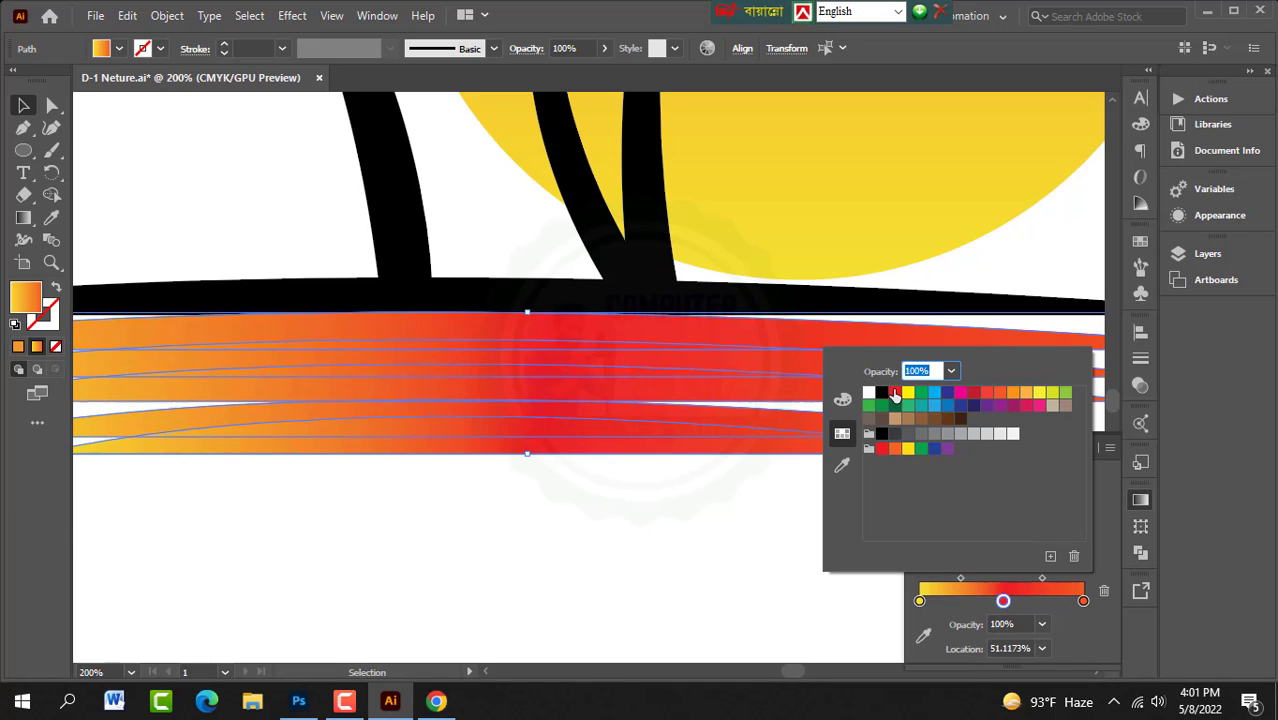
Step: Recolour the end stop of the water gradient to orange C=0 M=35 Y=85 K=0, deselect the strips and check them against the reference
click(1083, 600)
double_click(1084, 601)
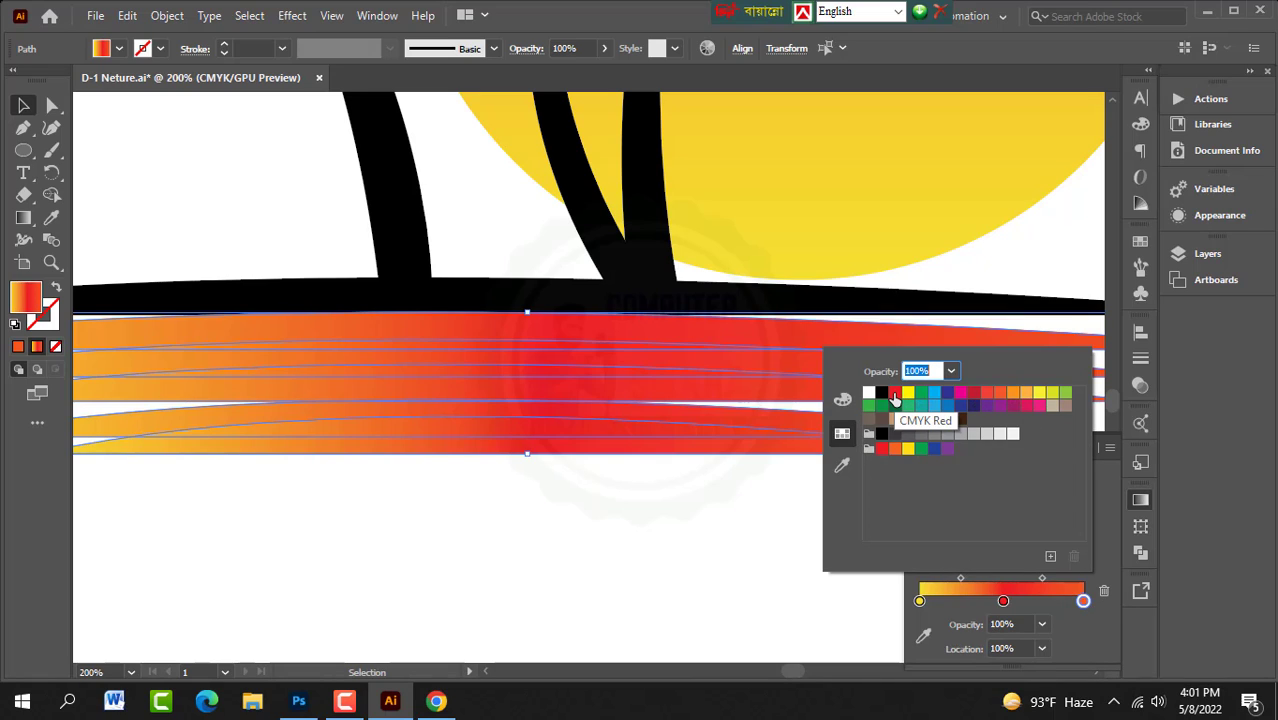
click(1025, 394)
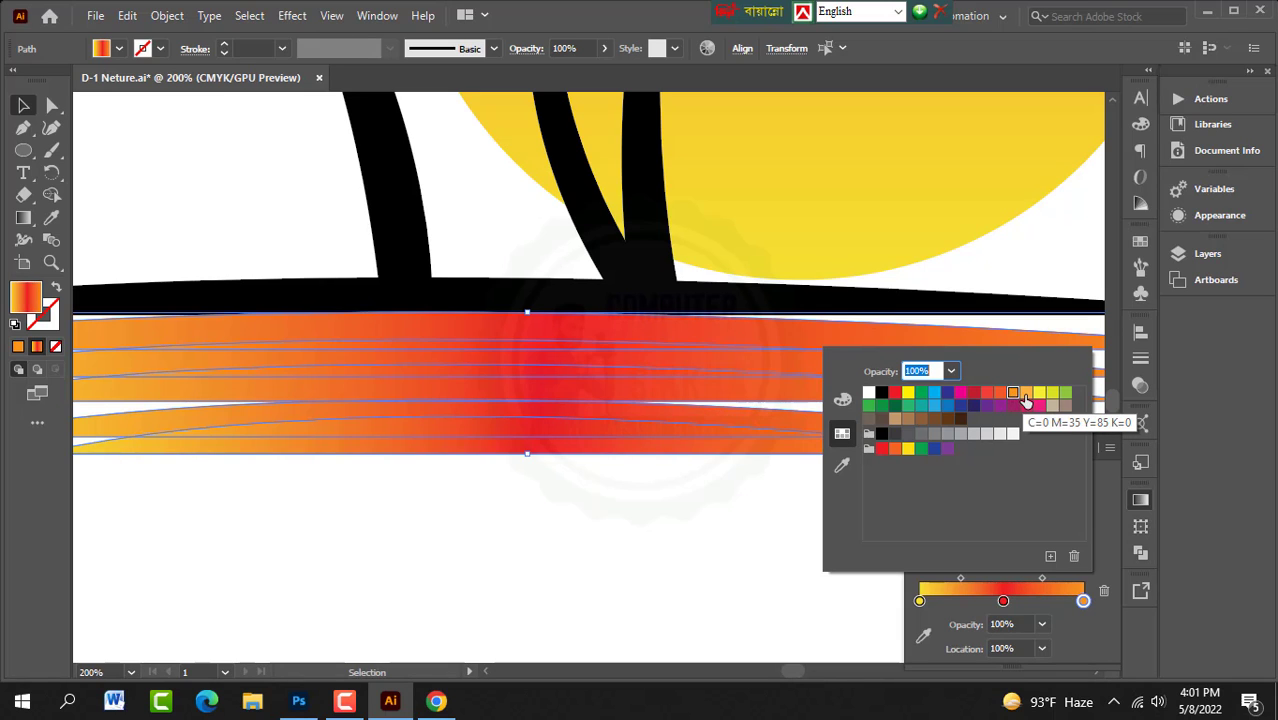
click(773, 521)
click(774, 521)
scroll(785, 512, down, 4)
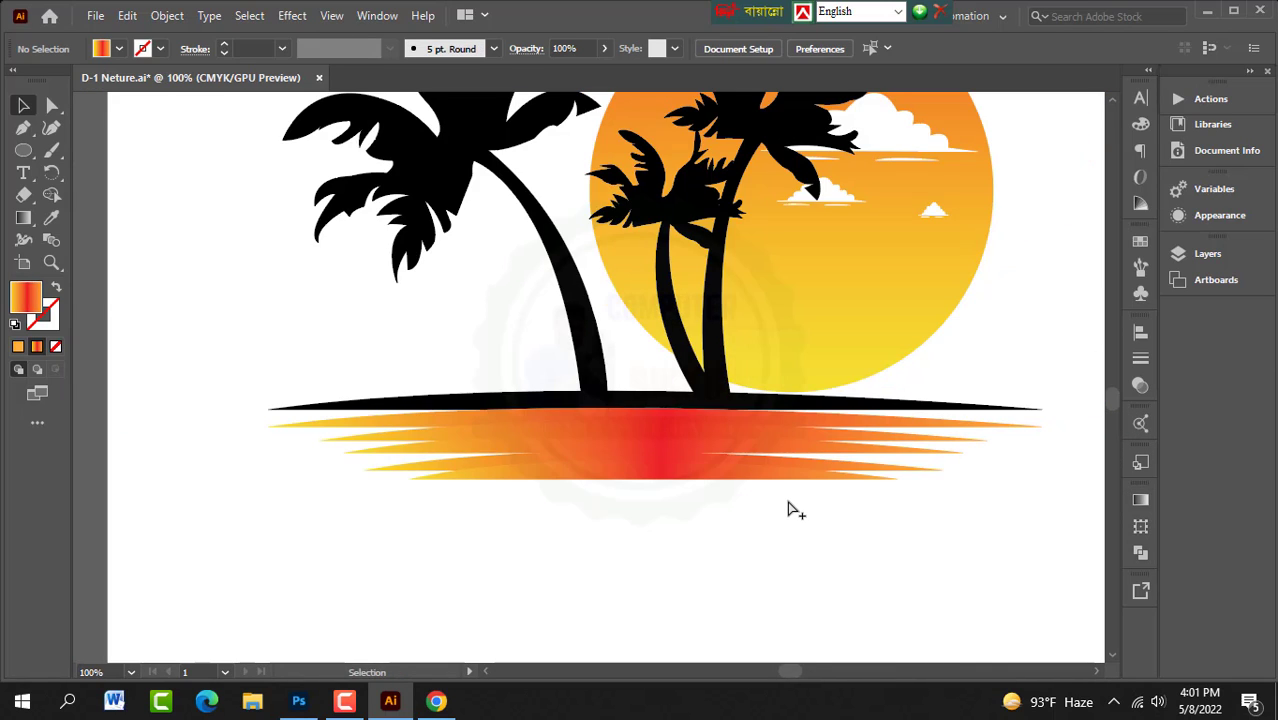
scroll(868, 459, up, 2)
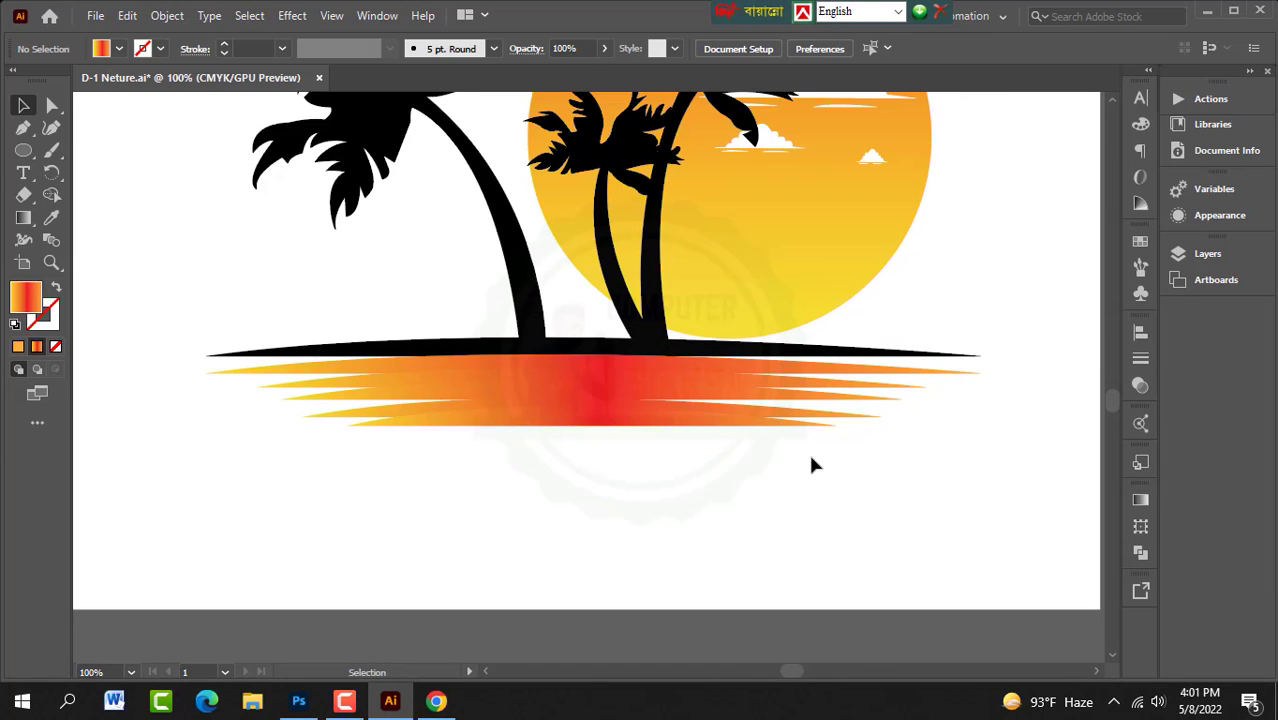
scroll(785, 463, down, 4)
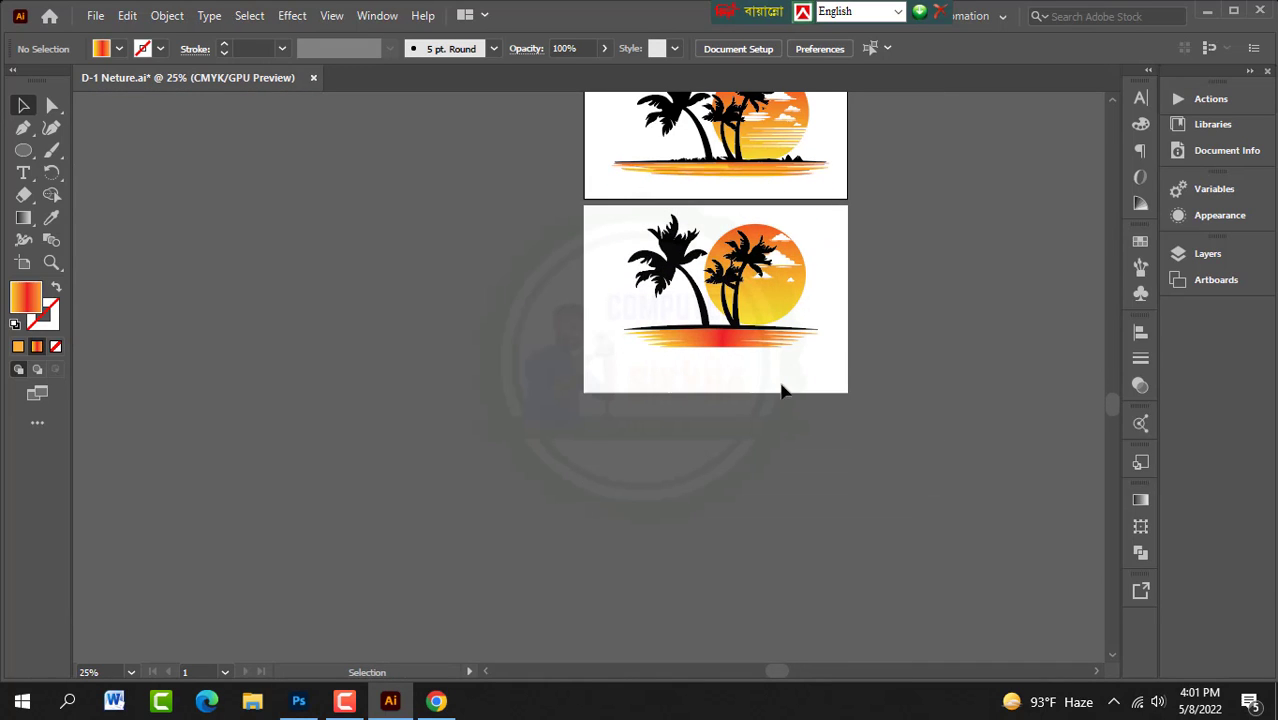
Step: Draw a straight horizontal line with the Pen tool below the clouds, extending slightly past the sun's right edge
scroll(766, 370, up, 4)
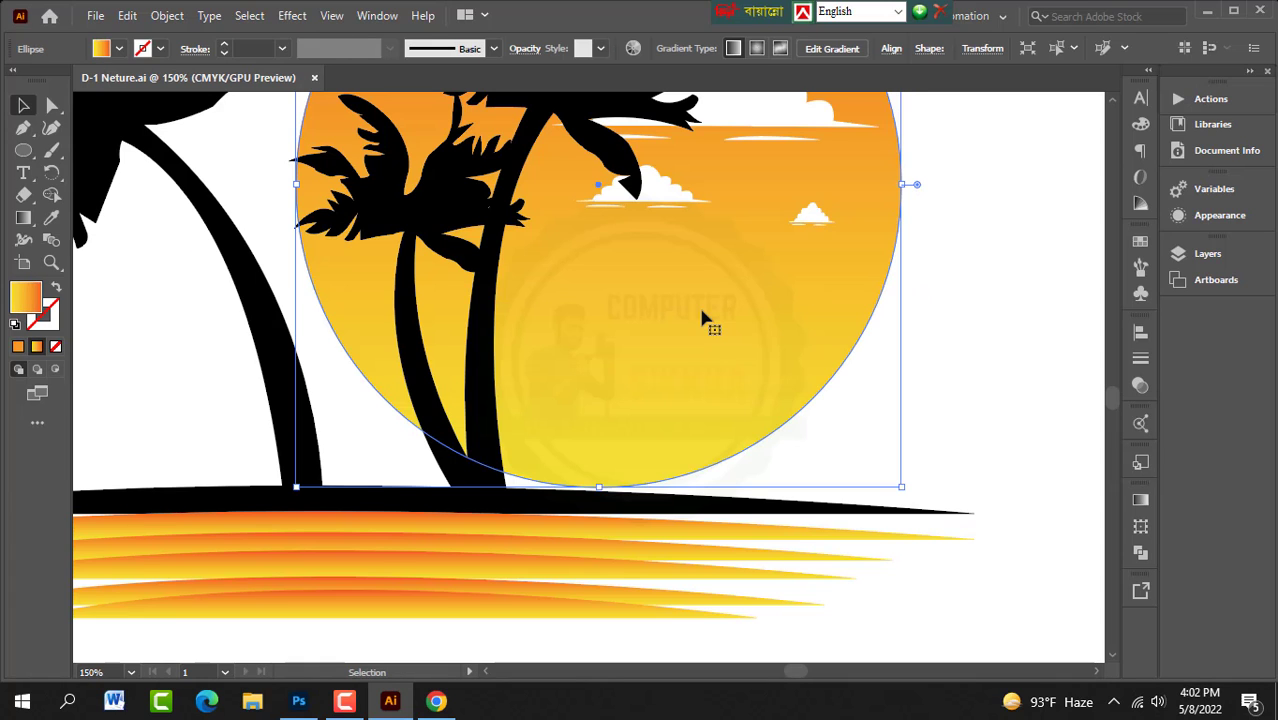
click(1024, 300)
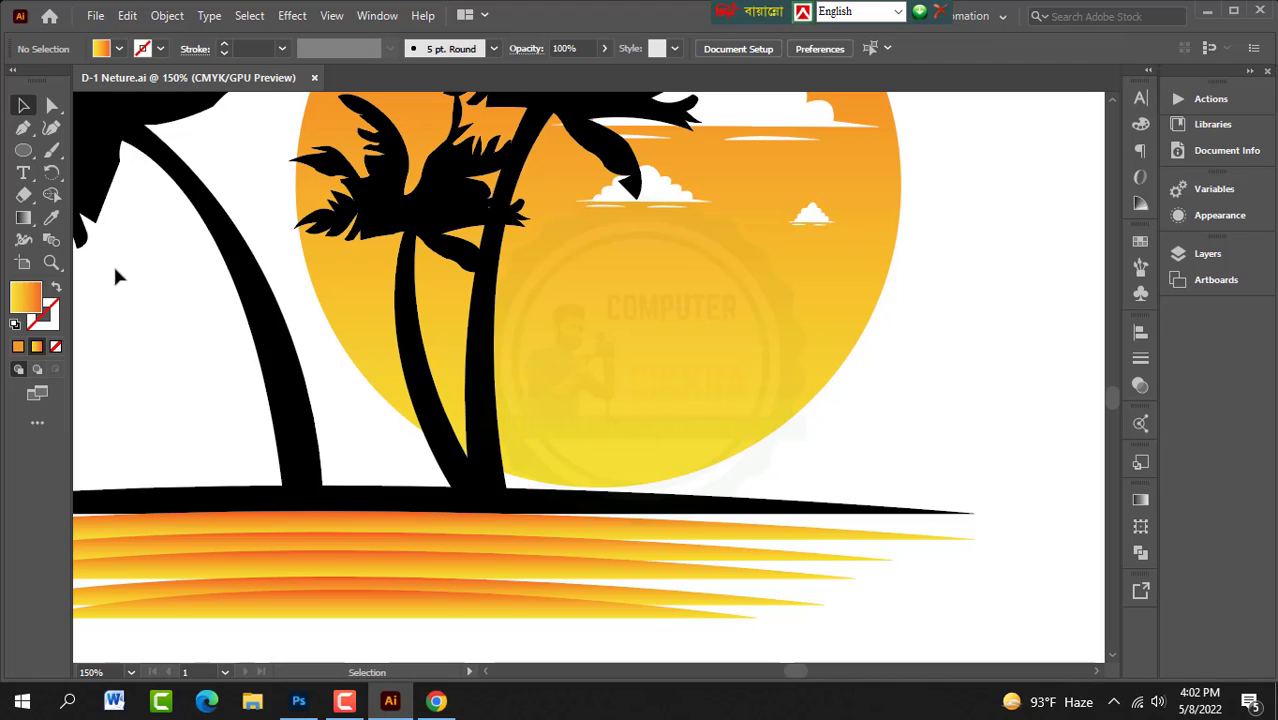
click(24, 128)
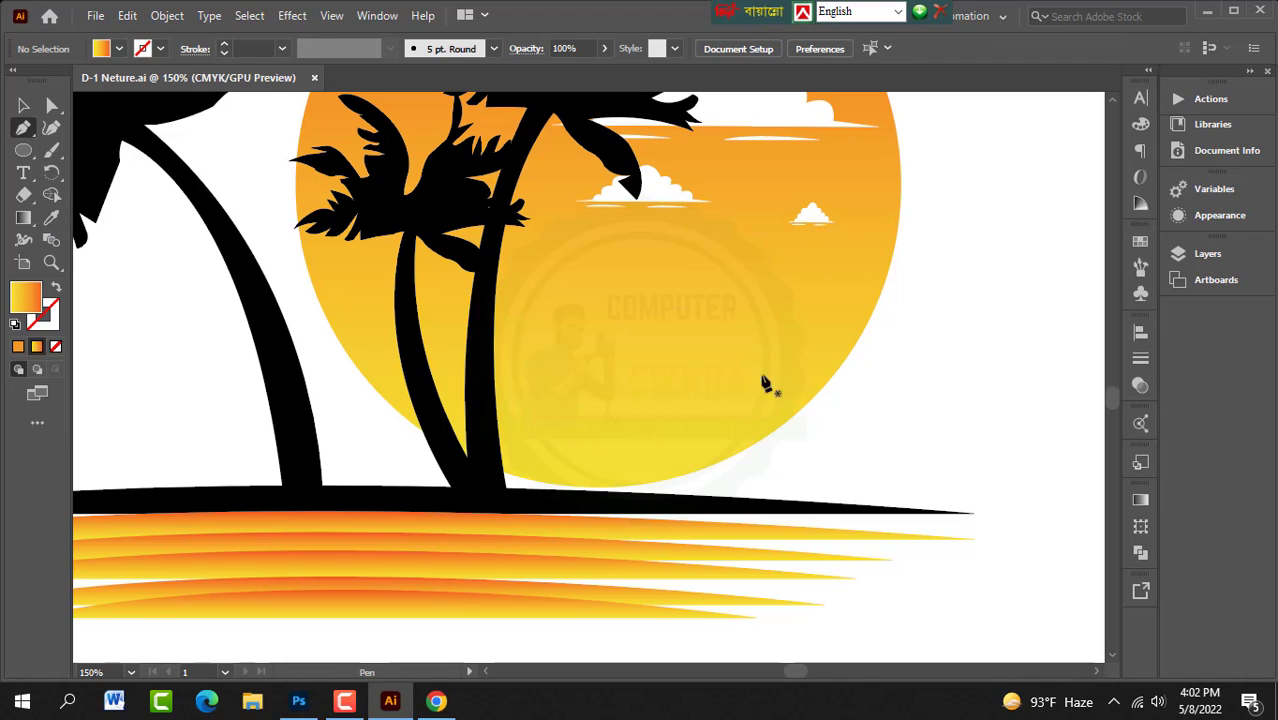
click(577, 273)
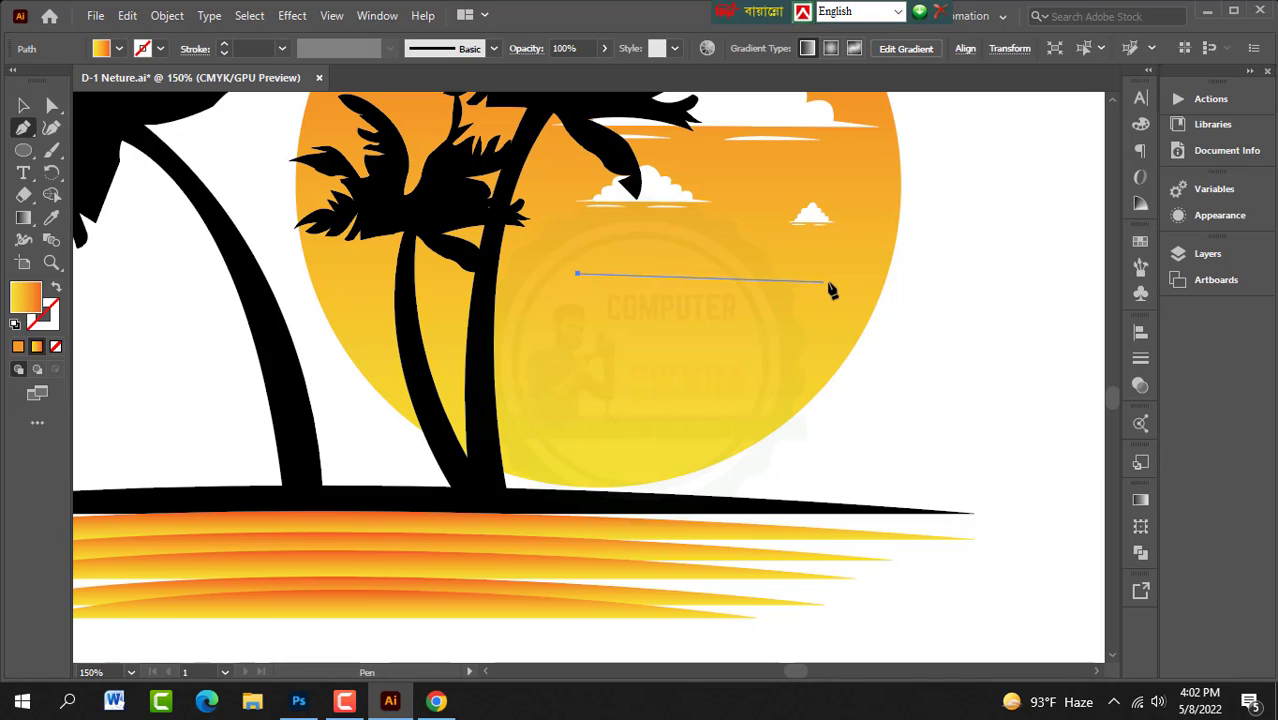
click(924, 273)
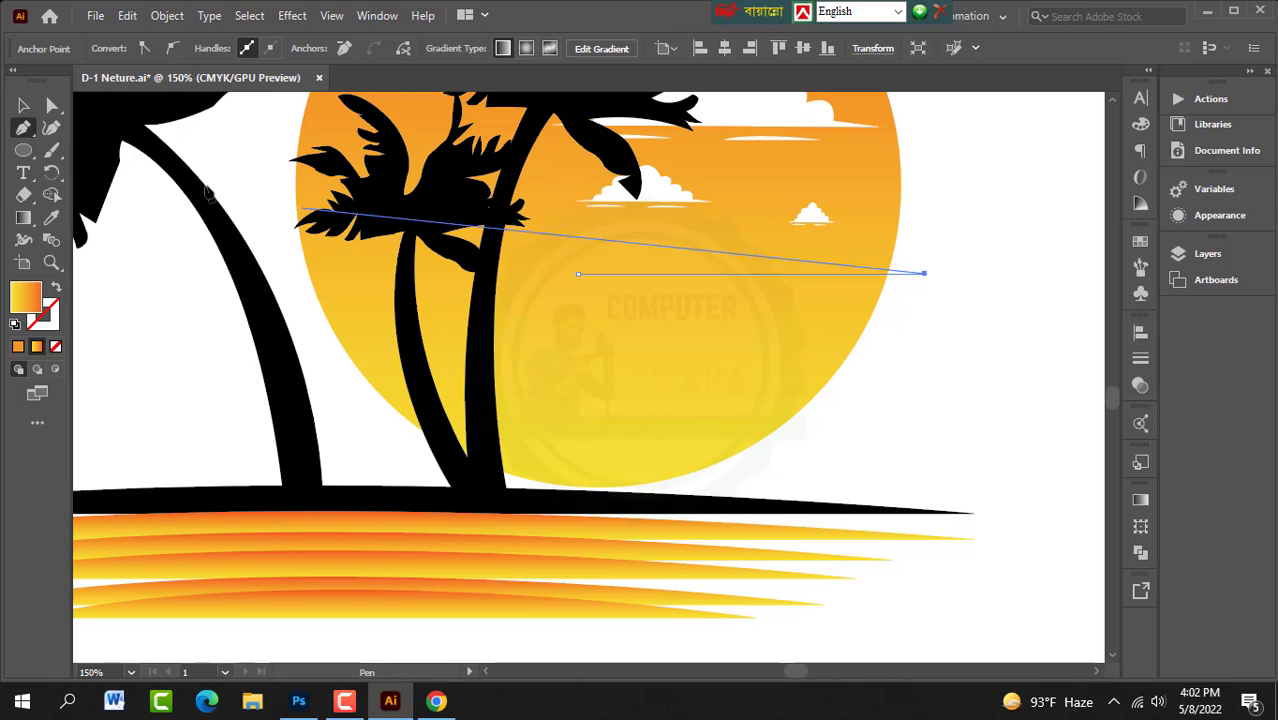
click(23, 105)
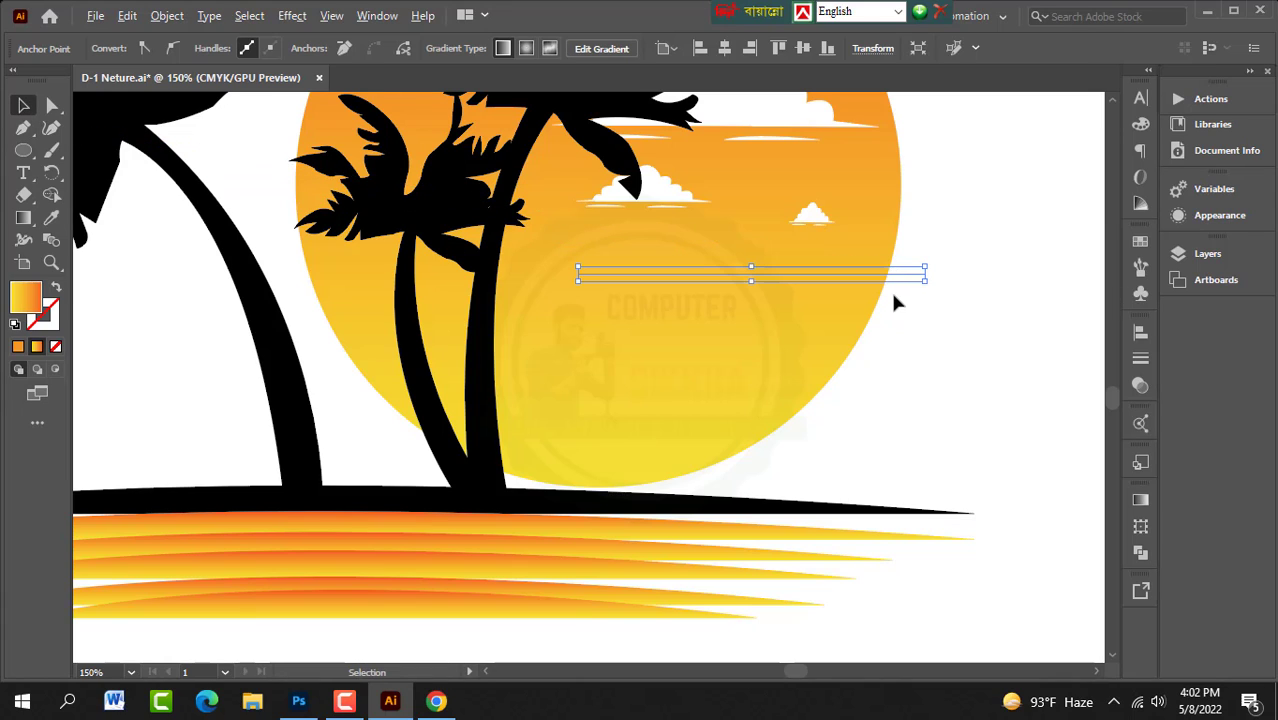
Step: Duplicate the horizontal line downward eight times at even spacing across the lower part of the sun, and deselect
key(shift+Down)
key(shift+Down)
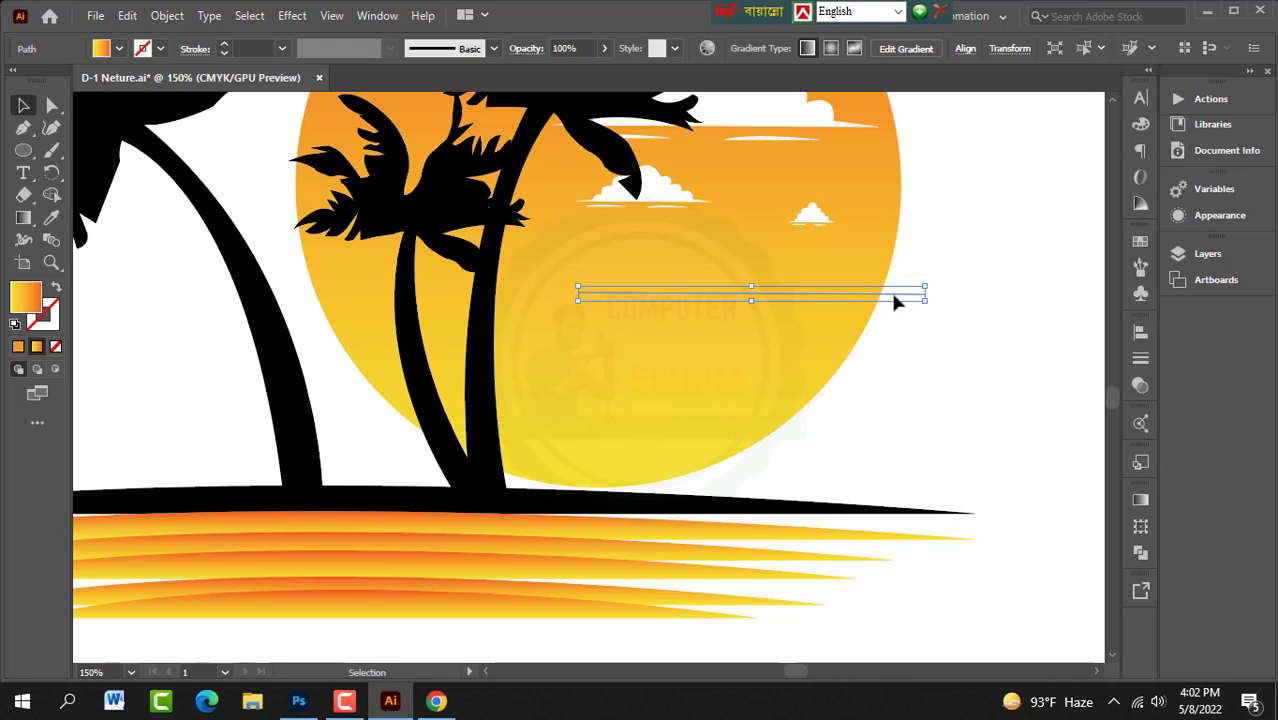
key(shift+Down)
key(shift+Down)
key(shift+Down)
key(shift+Down)
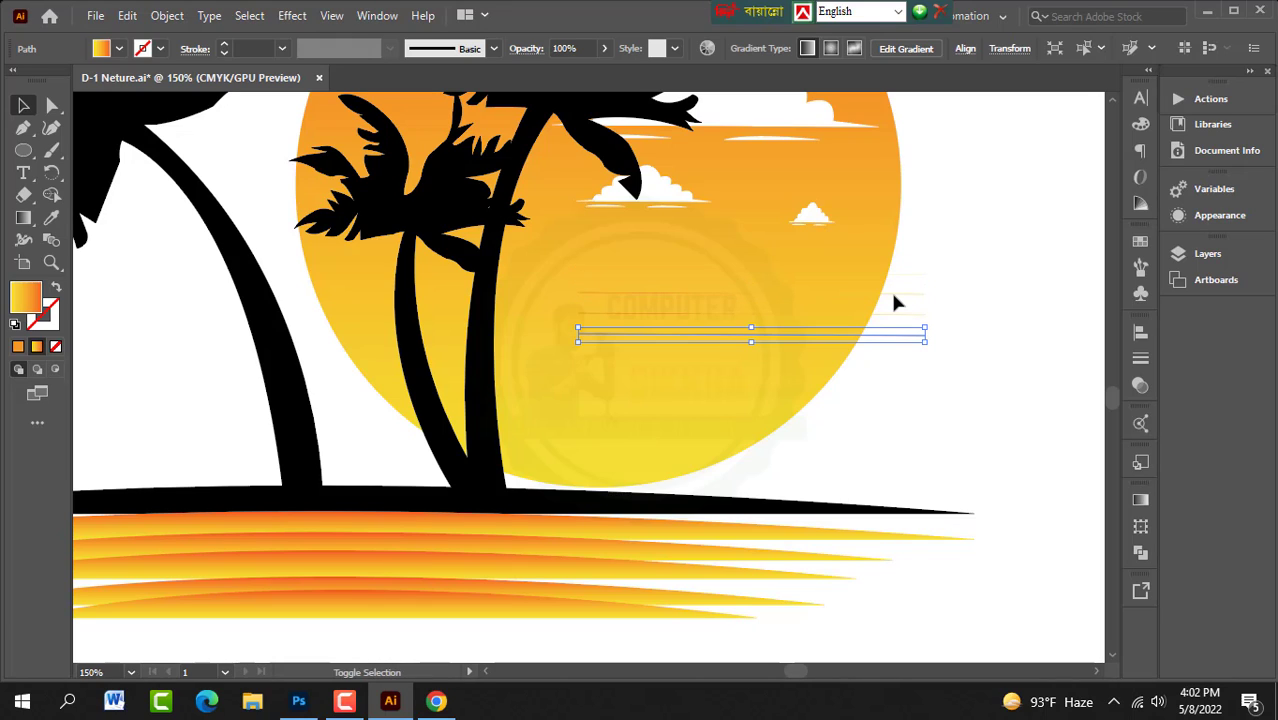
key(shift+Down)
key(shift+Down)
key(shift+Down)
key(shift+Down)
key(shift+Down)
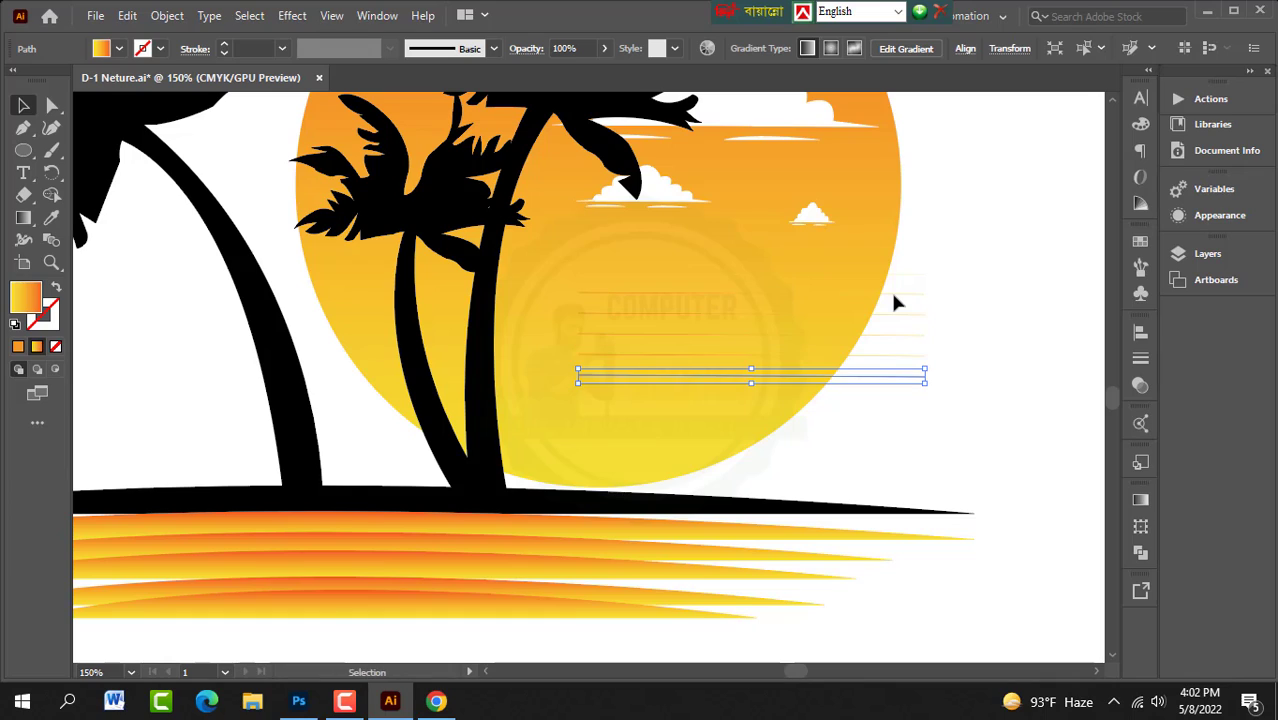
key(shift+Down)
key(shift+Down)
key(shift+Down)
key(shift+Down)
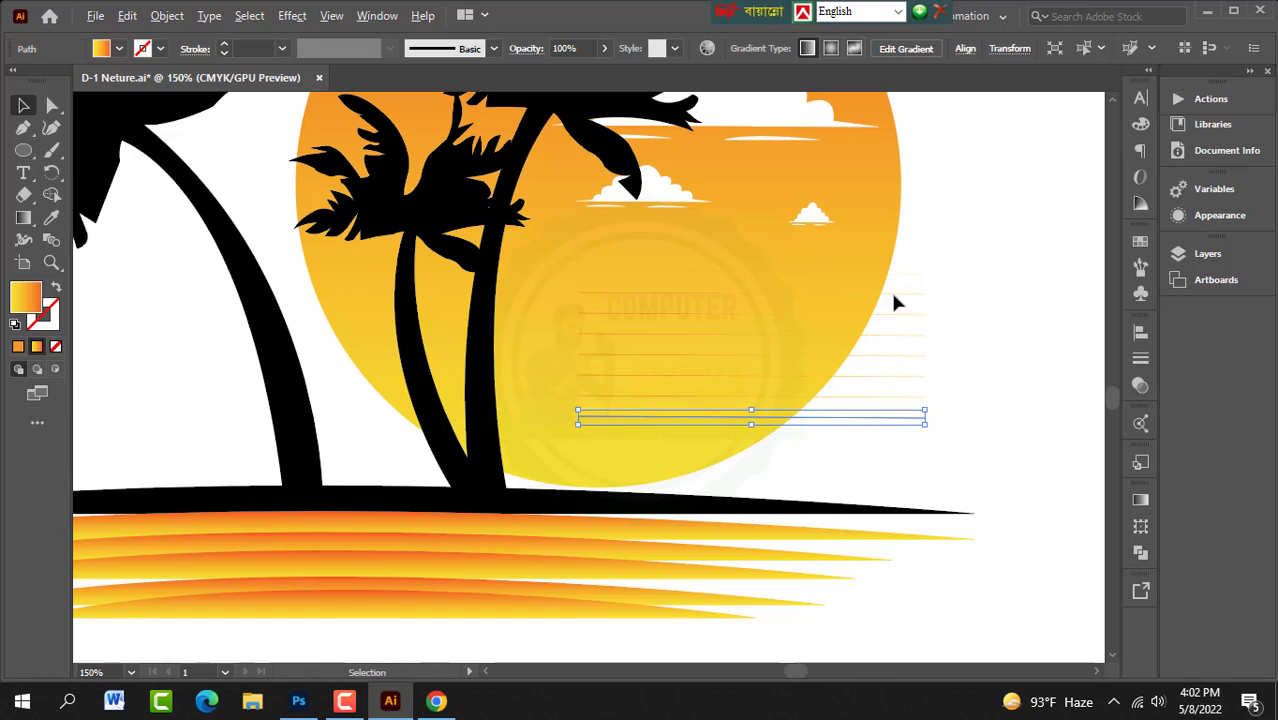
key(shift+Down)
key(shift+Down)
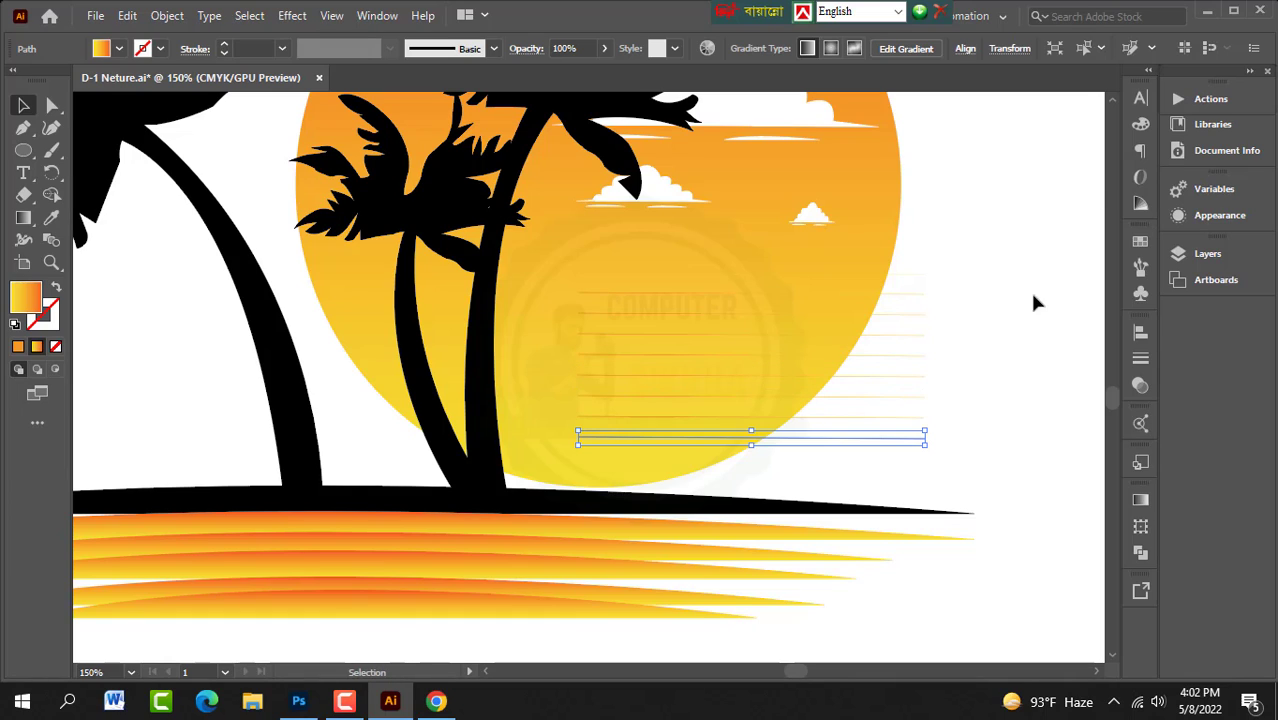
click(995, 312)
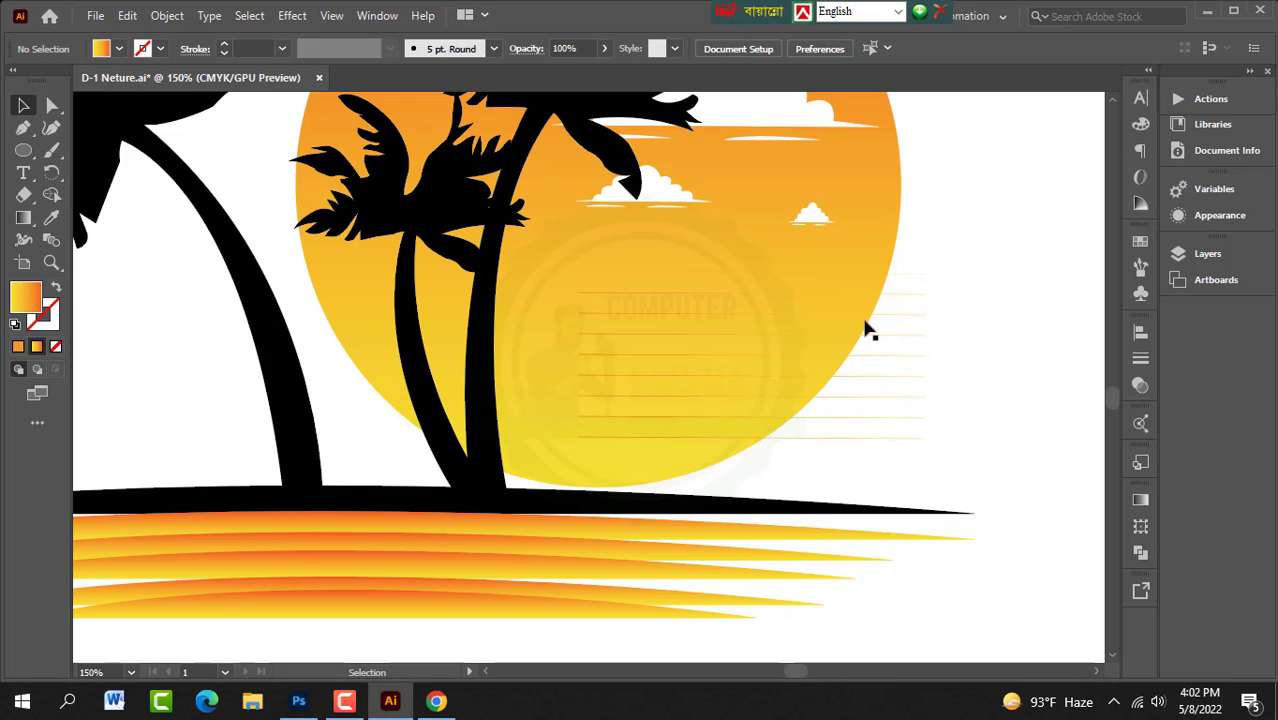
Step: Select the second horizontal line from the top and inspect its right end up close
click(901, 296)
scroll(924, 297, up, 4)
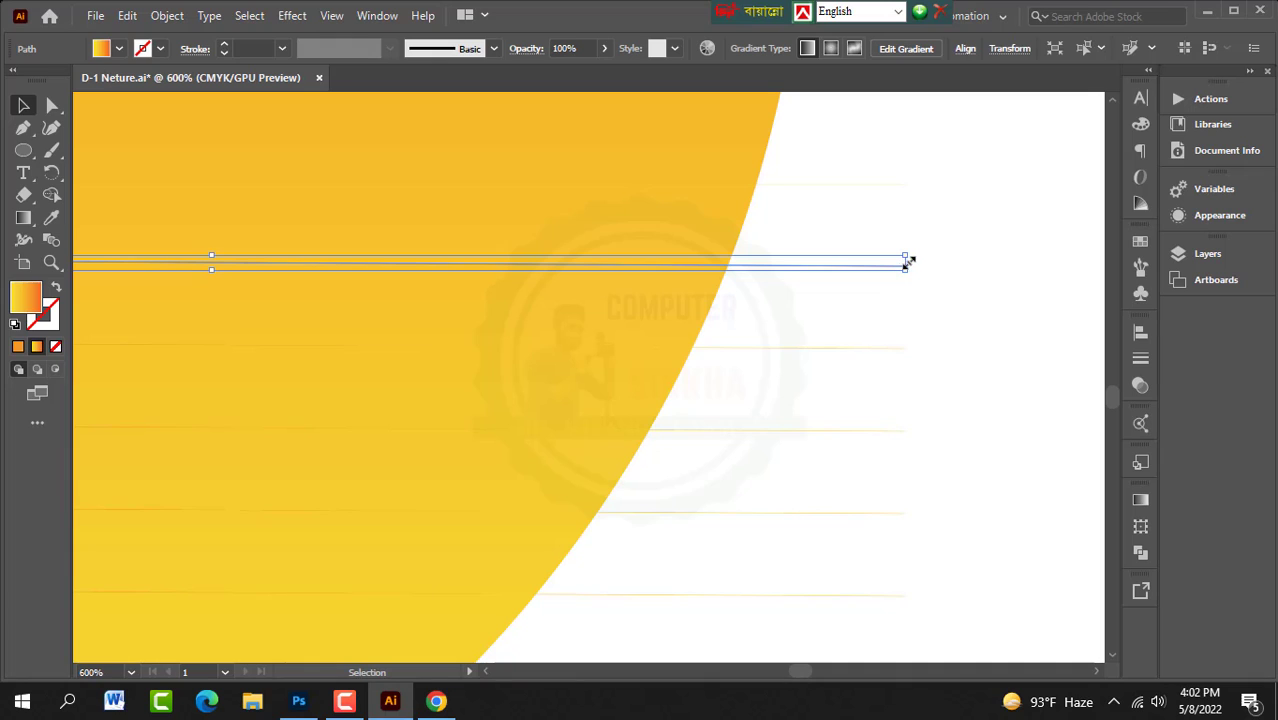
scroll(905, 262, up, 3)
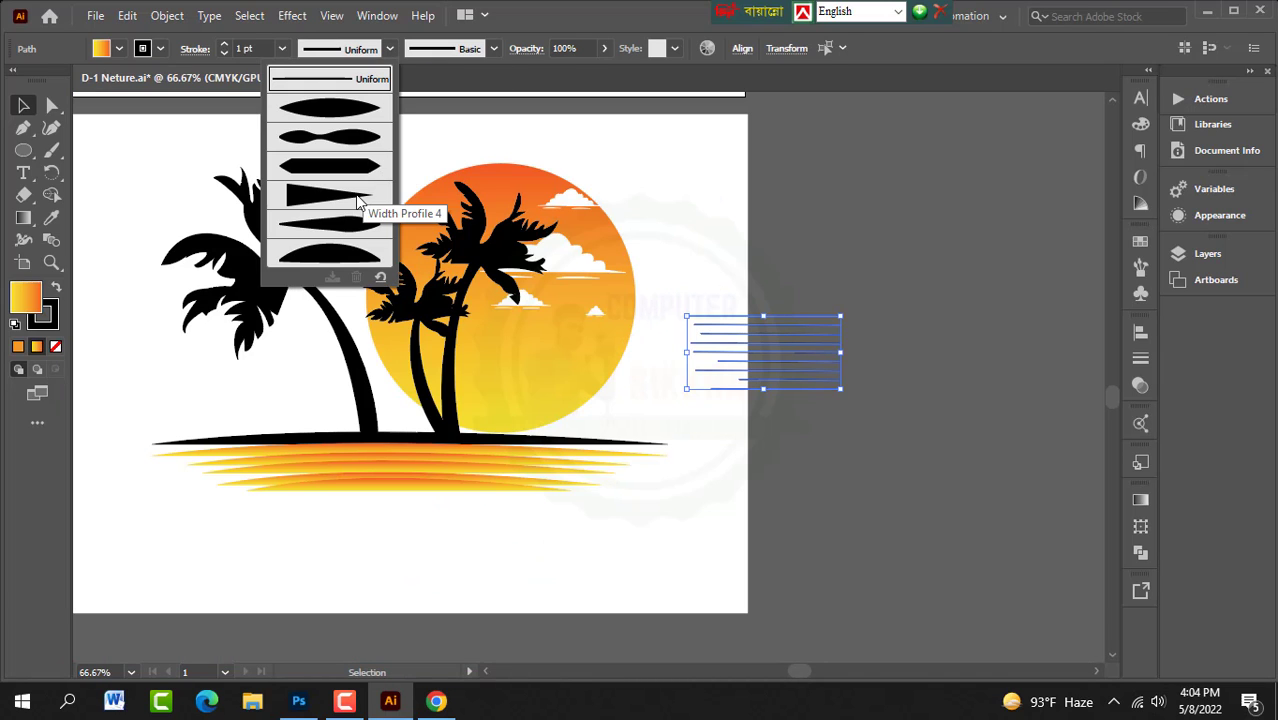
Step: Taper the staggered horizontal lines with Width Profile 4 at a 7 pt stroke and align their left edges
click(355, 195)
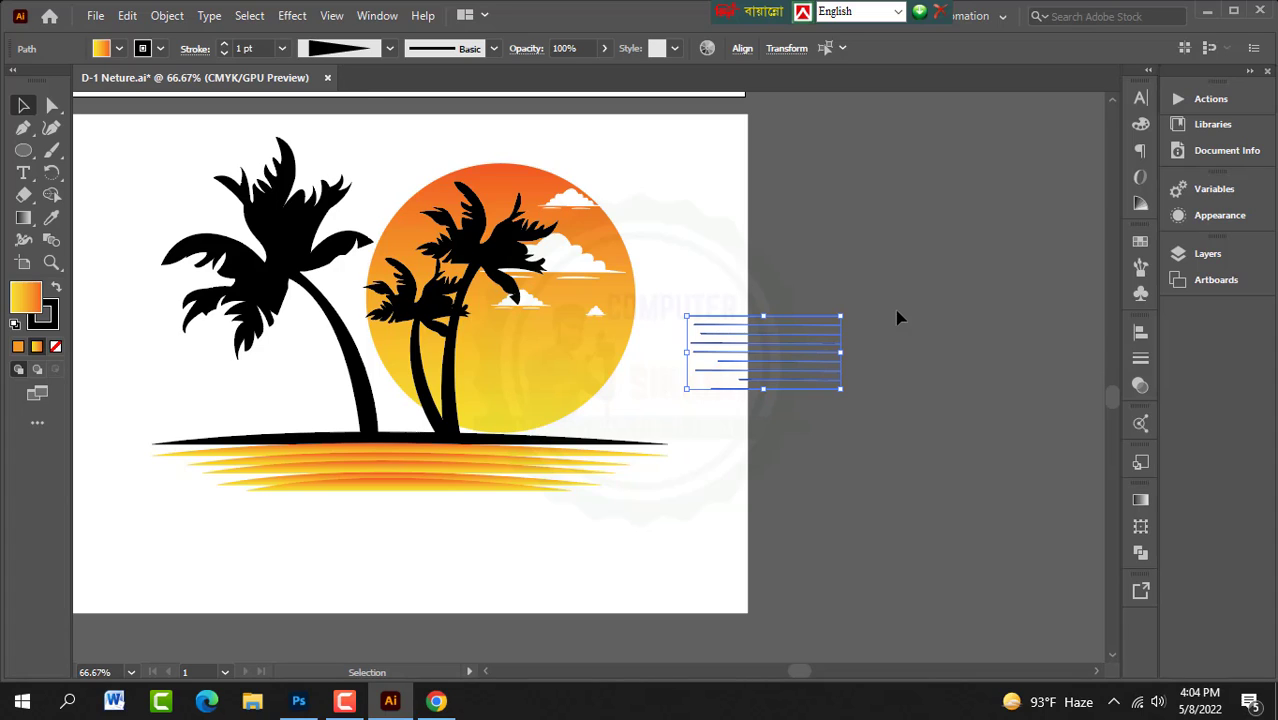
click(226, 47)
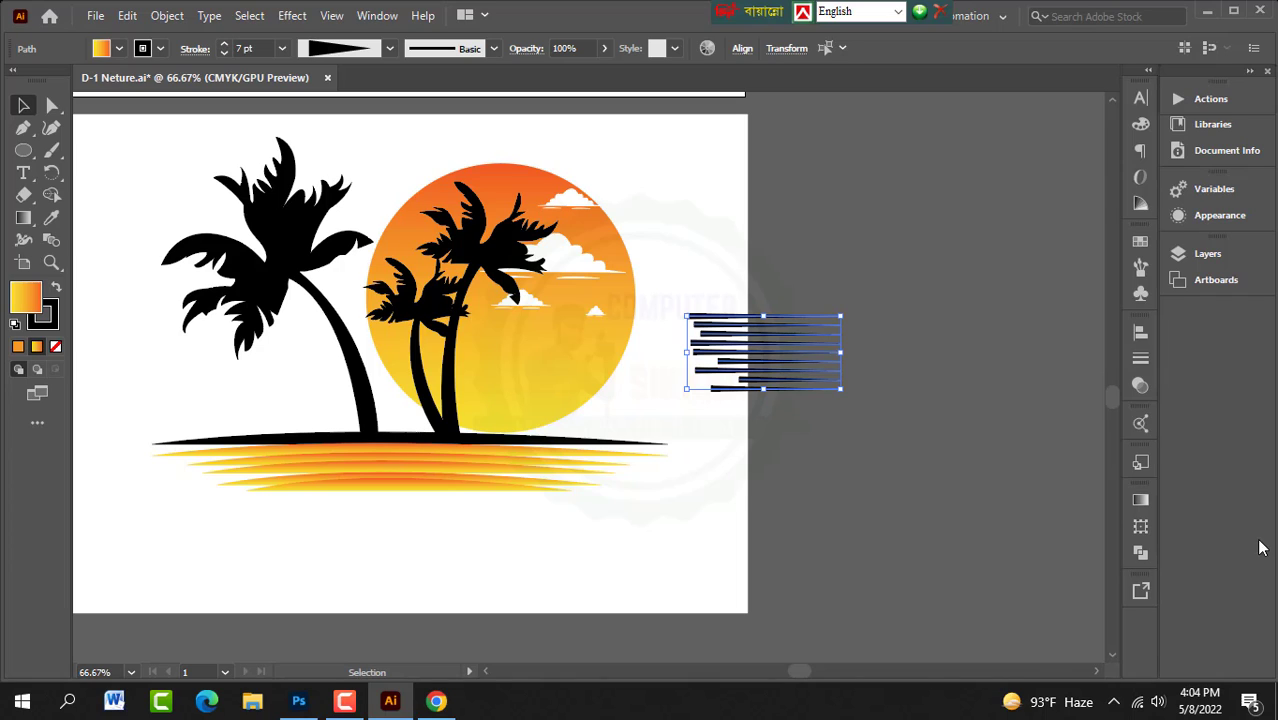
click(1141, 335)
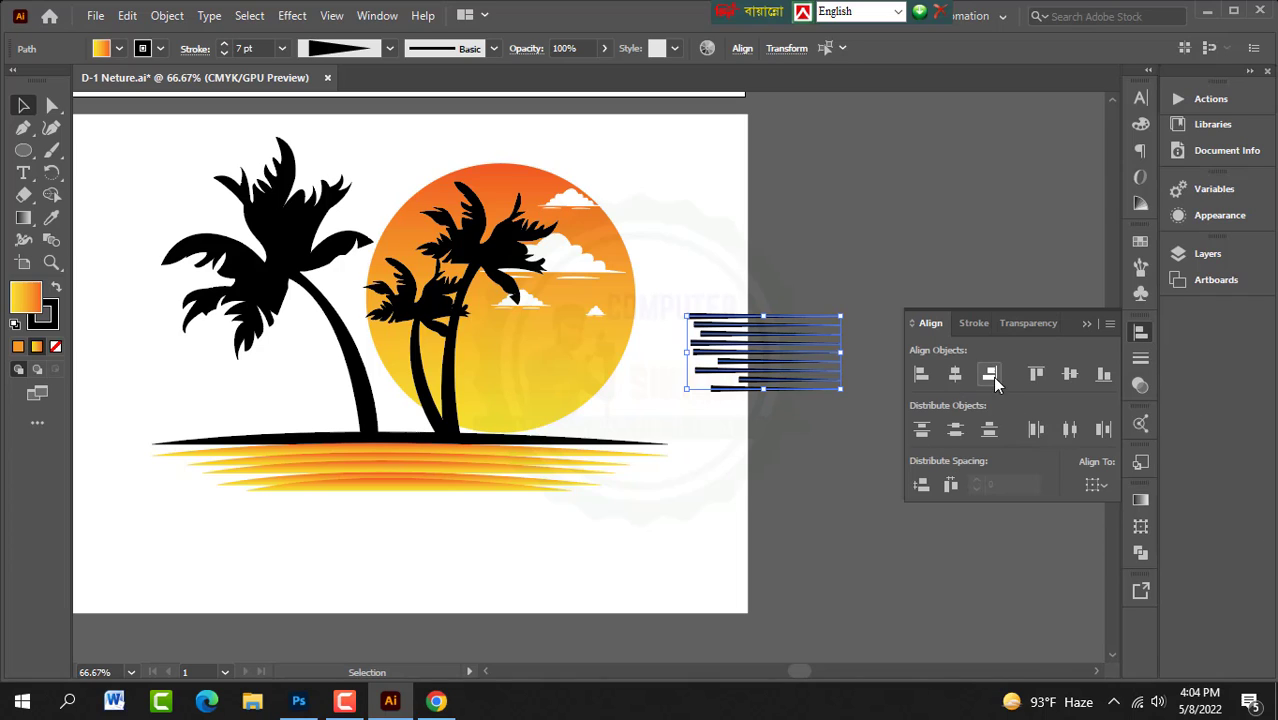
click(921, 377)
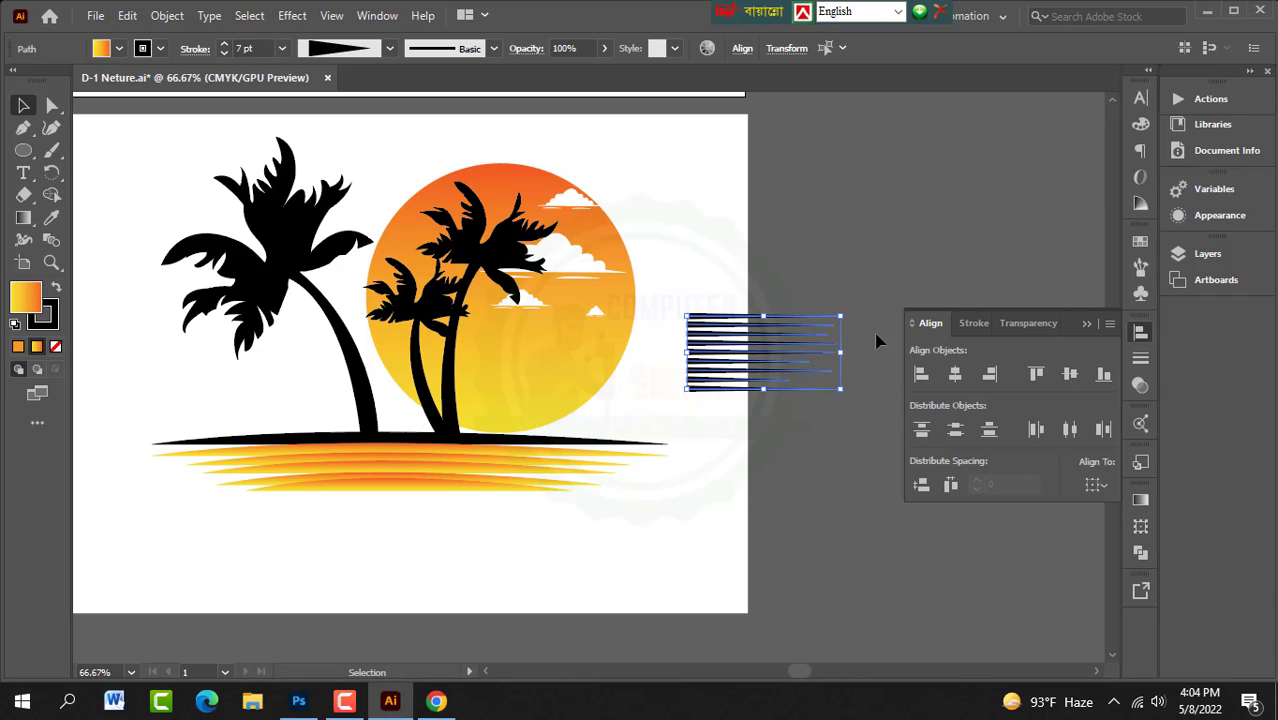
click(1090, 325)
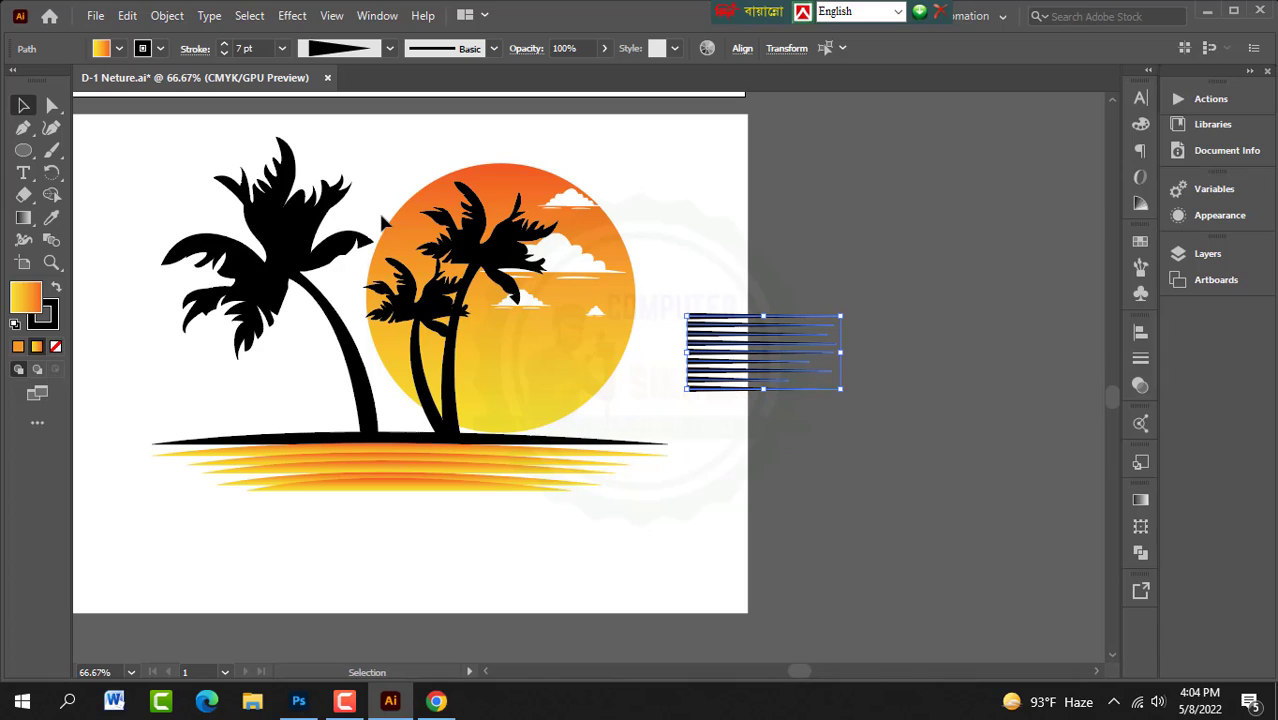
Step: Set the tapered lines' stroke weight to 4 pt and make both their fill and stroke white
click(228, 52)
click(228, 52)
click(228, 52)
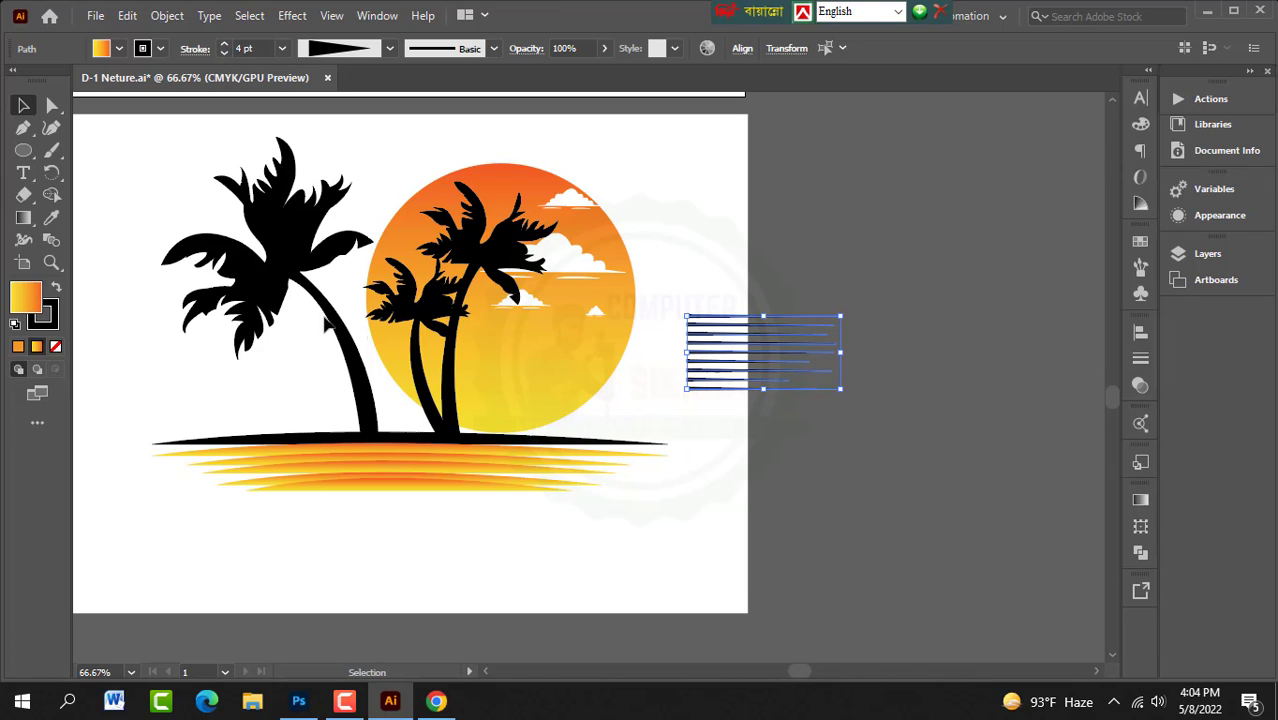
click(101, 50)
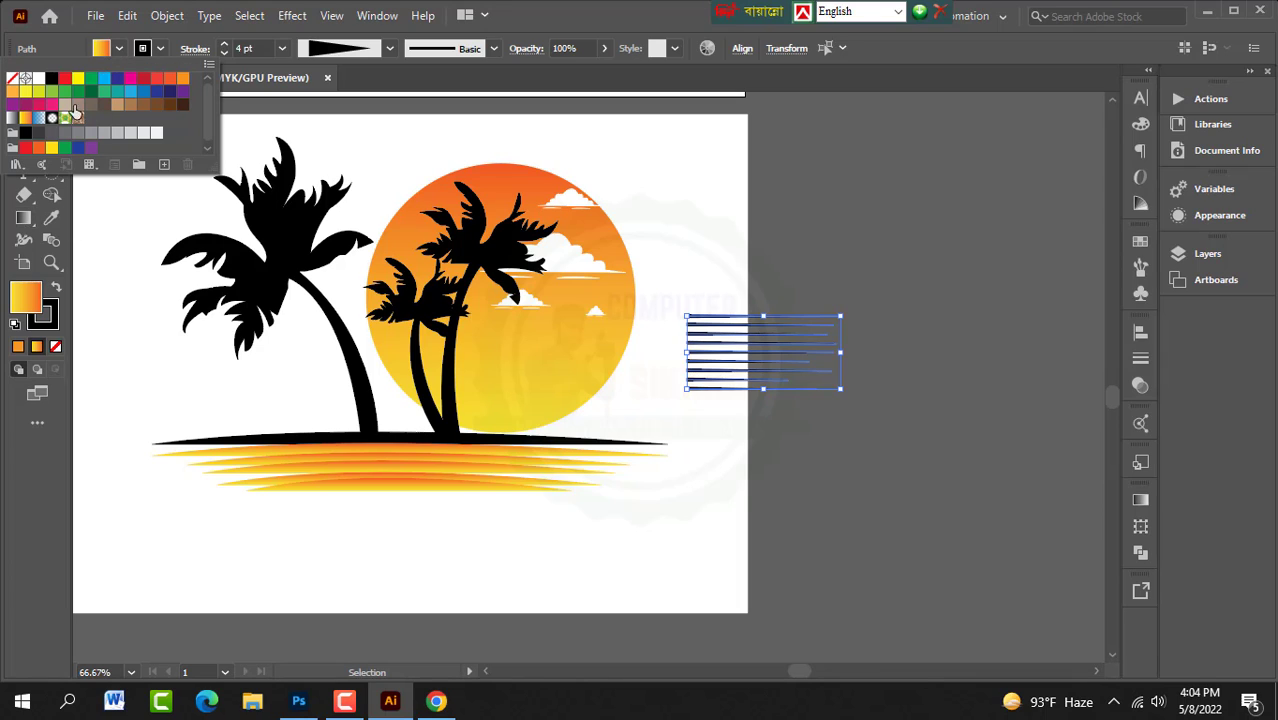
click(52, 80)
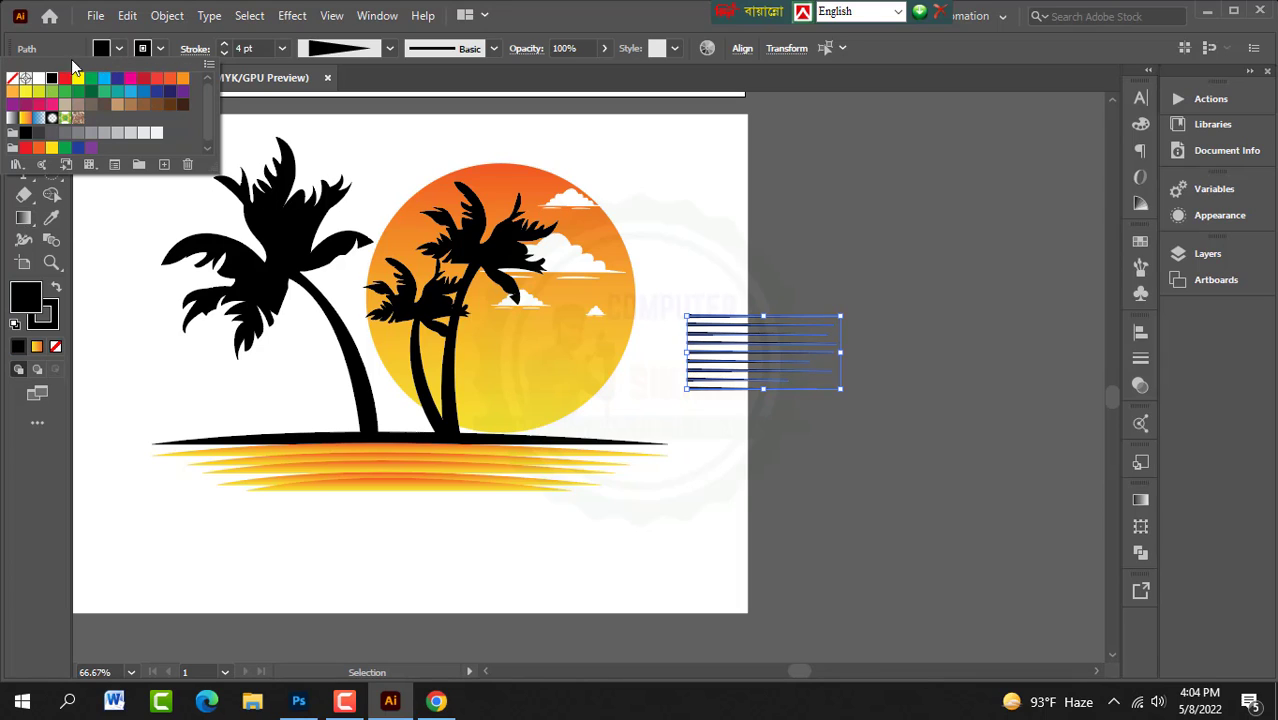
click(38, 79)
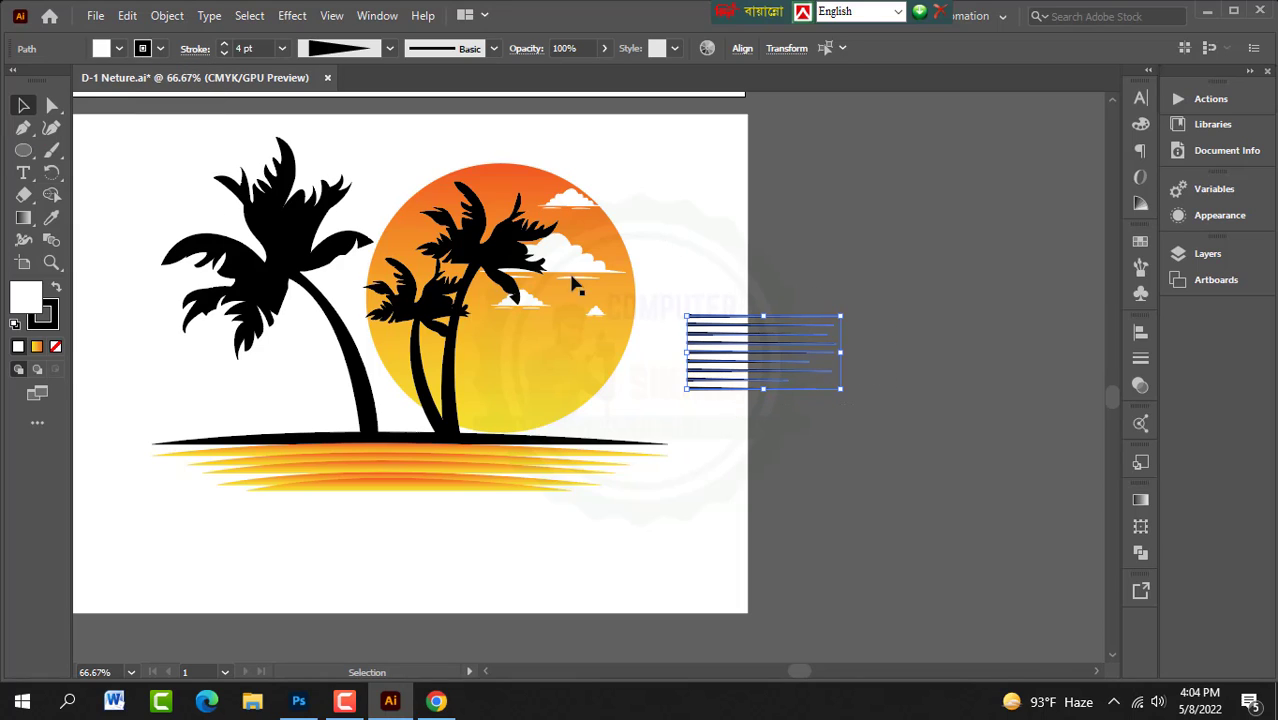
click(143, 49)
click(38, 79)
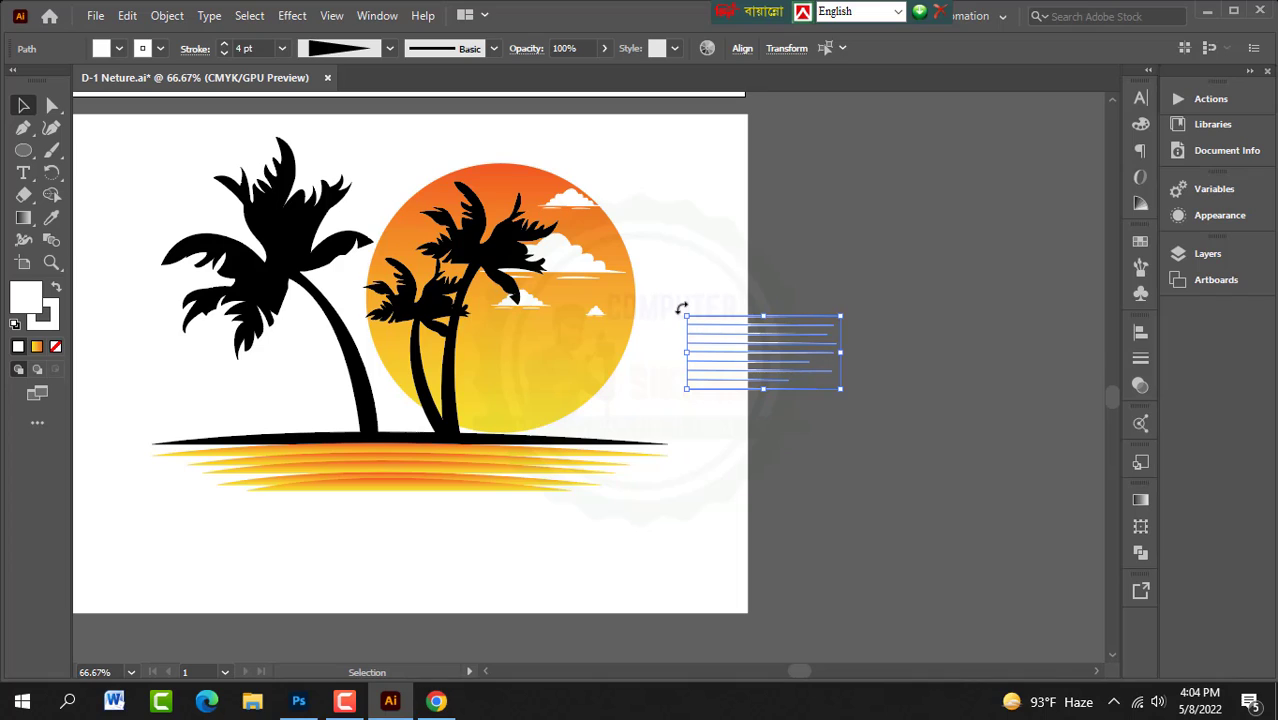
Step: Rotate the white lines 180° so their thick ends face right, and nudge them left toward the sun
drag(681, 308, 879, 427)
drag(875, 377, 877, 385)
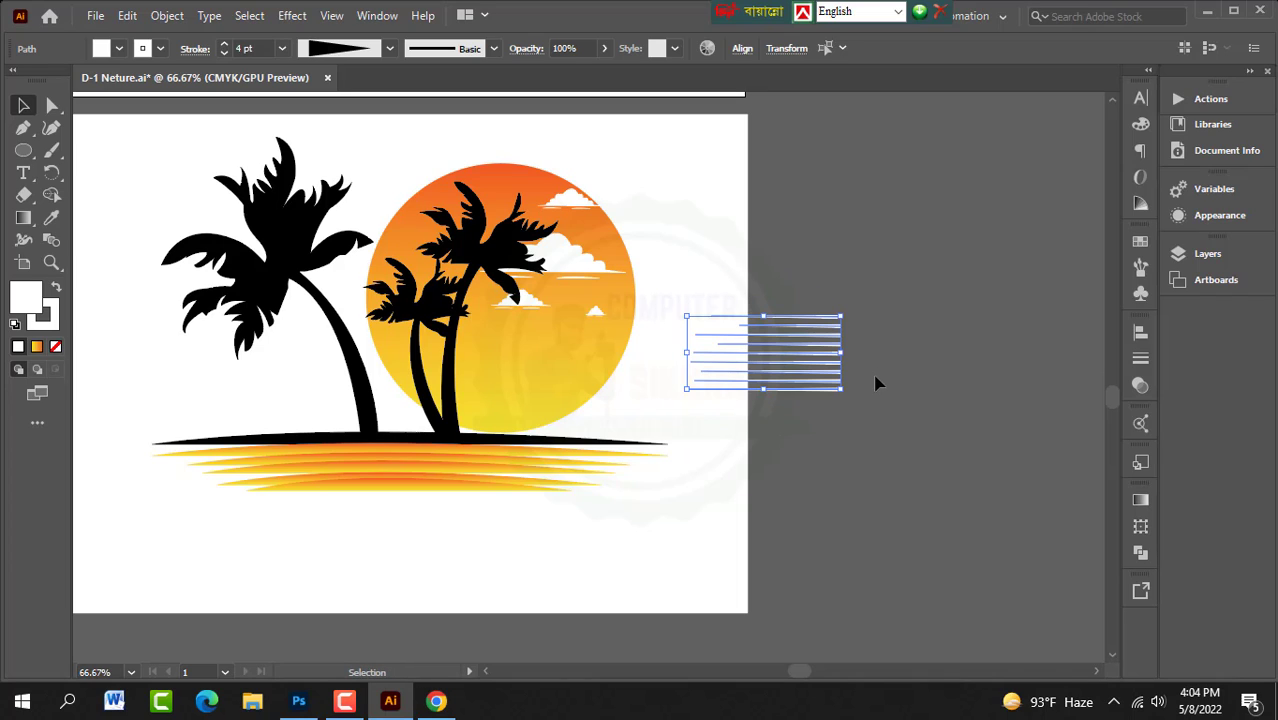
key(Left)
key(Left)
key(Left)
key(Left)
key(Left)
key(Left)
key(Left)
key(Left)
key(Left)
key(Left)
key(Left)
key(Left)
key(Left)
key(Left)
key(Left)
key(Left)
key(Left)
key(Left)
key(Left)
key(Left)
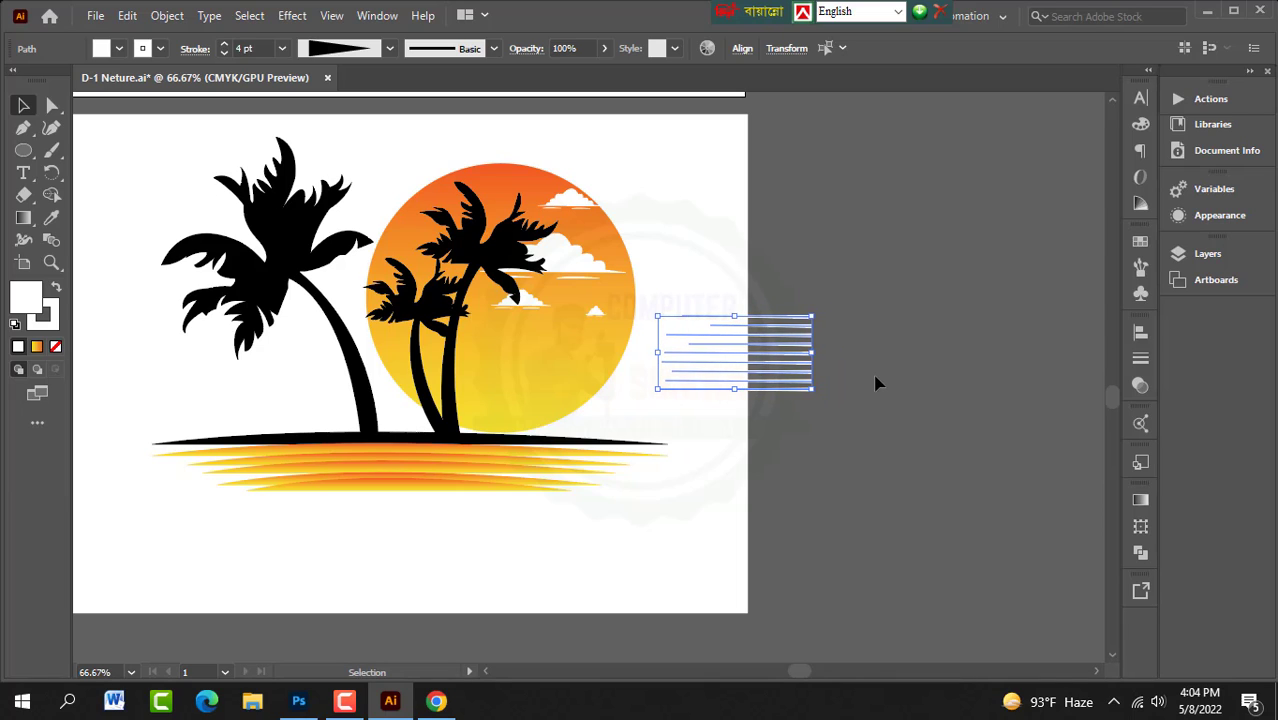
key(Left)
key(Left)
key(Left)
key(Left)
key(Left)
key(Left)
key(Left)
key(Left)
key(Left)
key(Left)
key(Left)
key(Left)
key(Left)
key(Left)
key(Left)
key(Left)
key(Left)
key(Left)
key(Left)
key(Left)
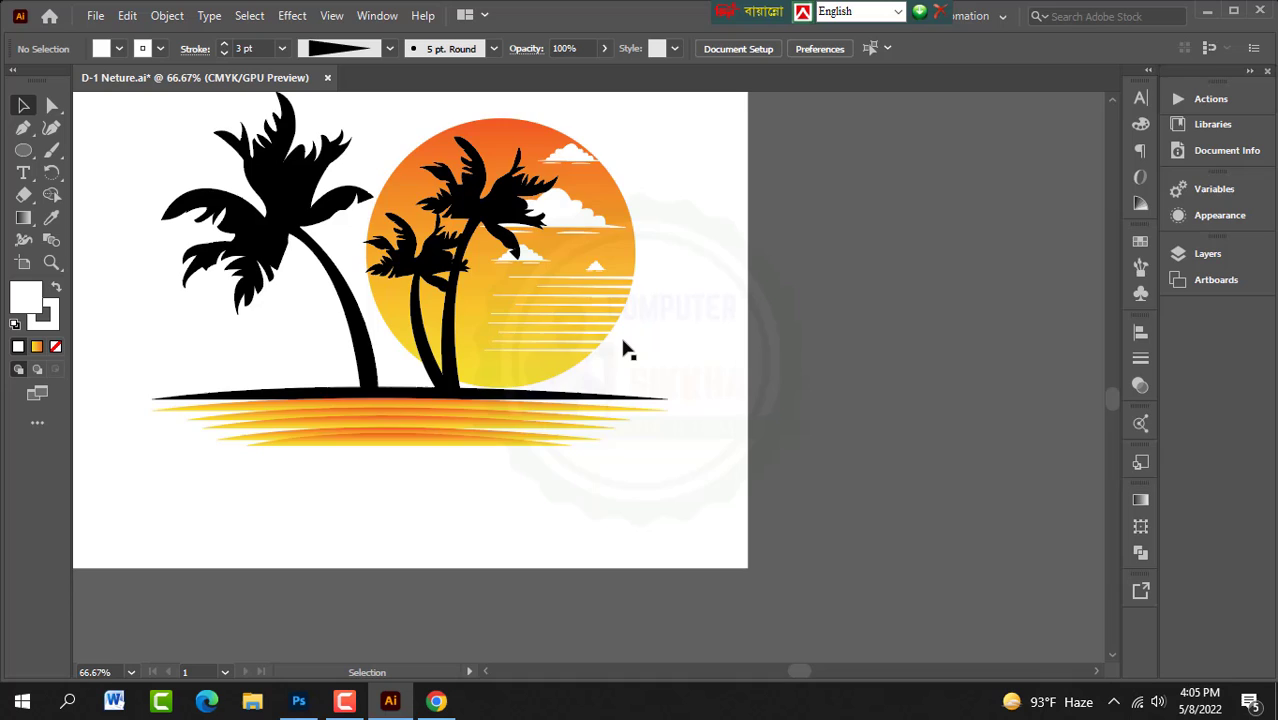
Step: Compare the lower artboard's sun, white lines and water with the reference illustration above, looking for missing details such as birds and clouds
scroll(625, 348, up, 6)
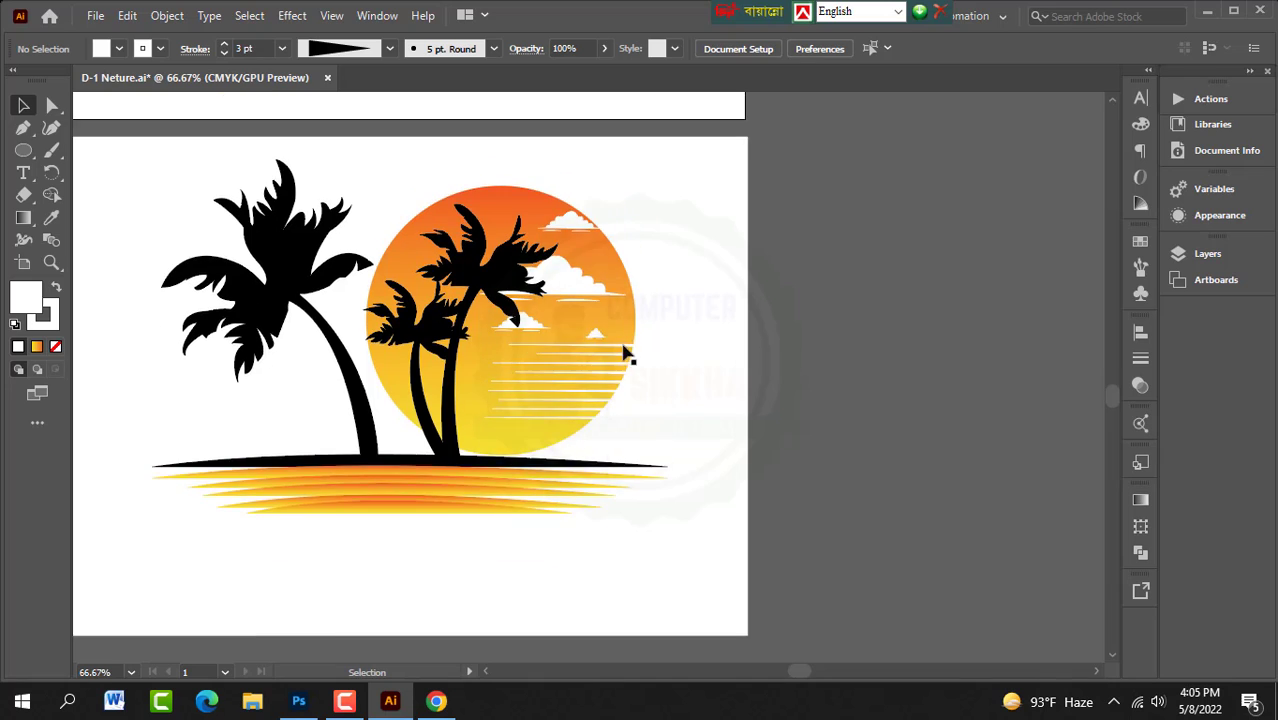
scroll(631, 365, down, 5)
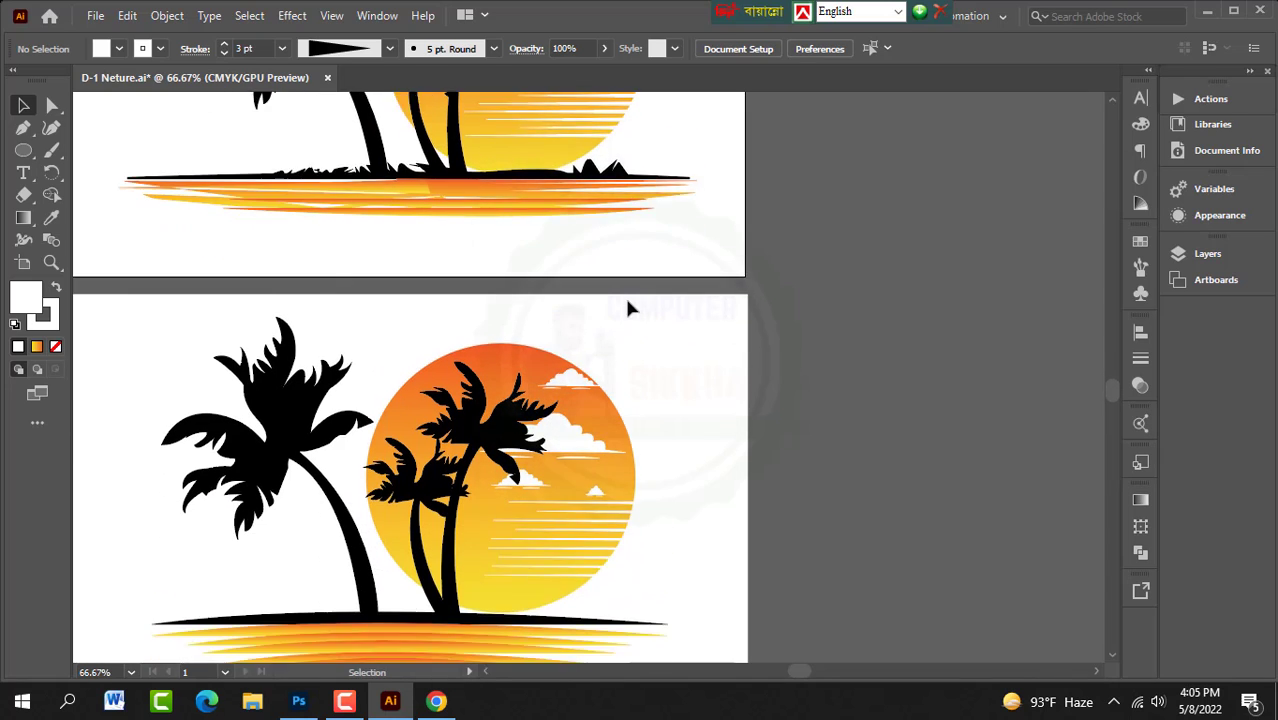
scroll(650, 396, down, 1)
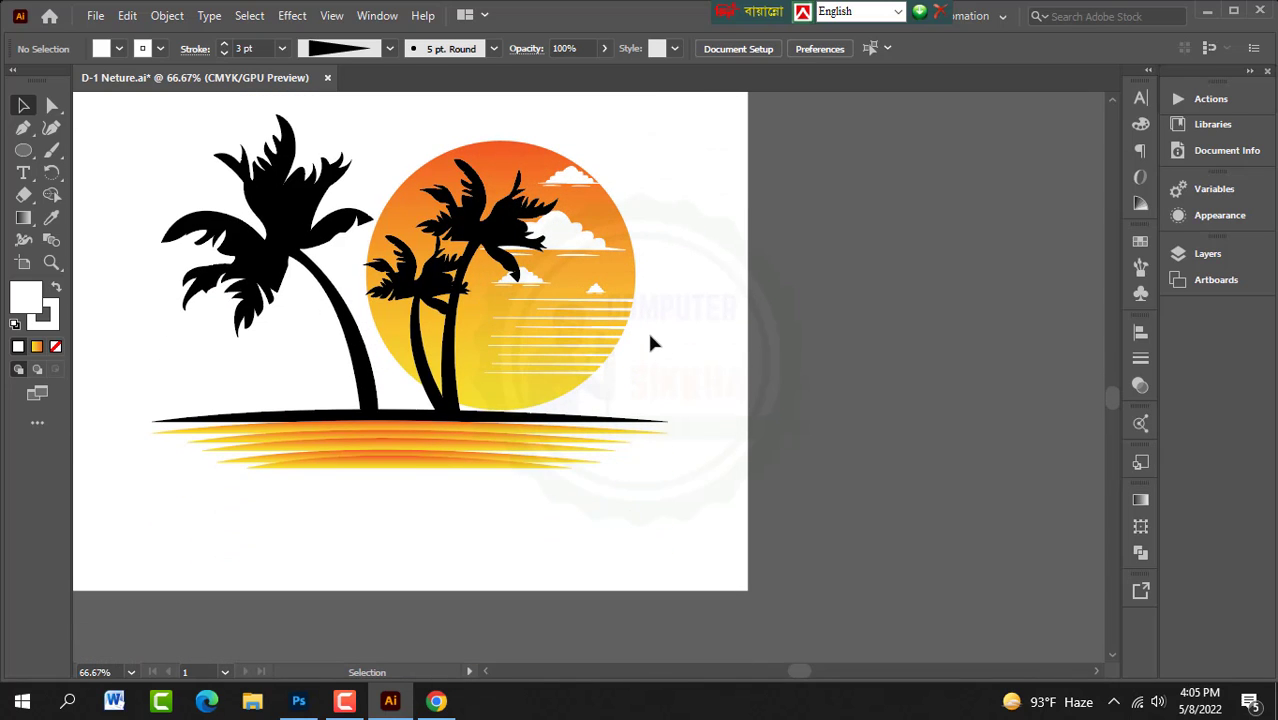
scroll(560, 364, up, 8)
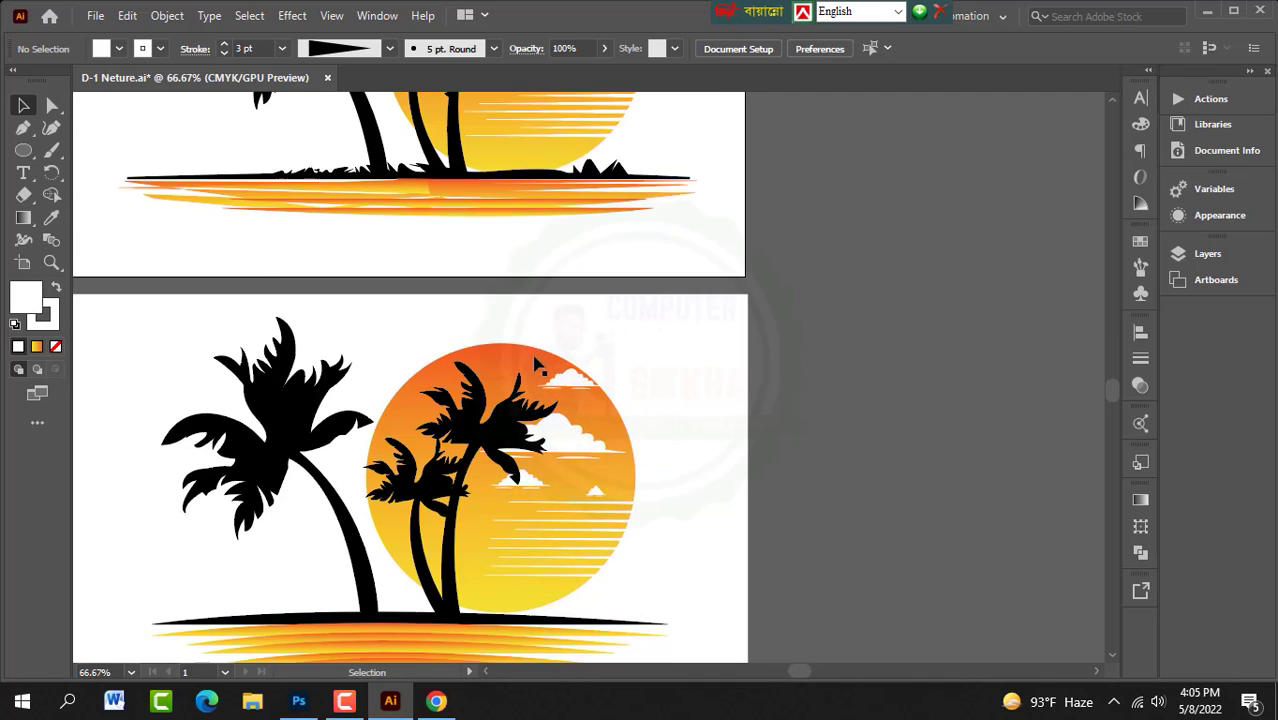
scroll(530, 345, down, 1)
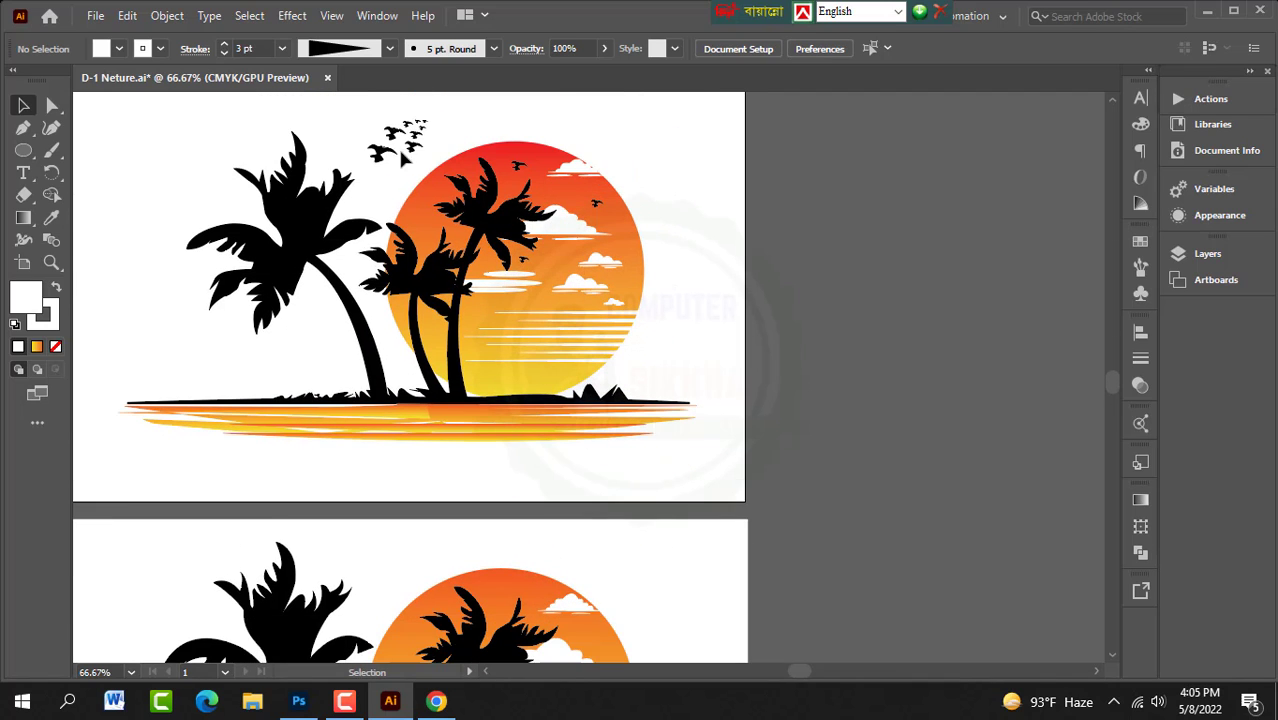
scroll(590, 251, down, 5)
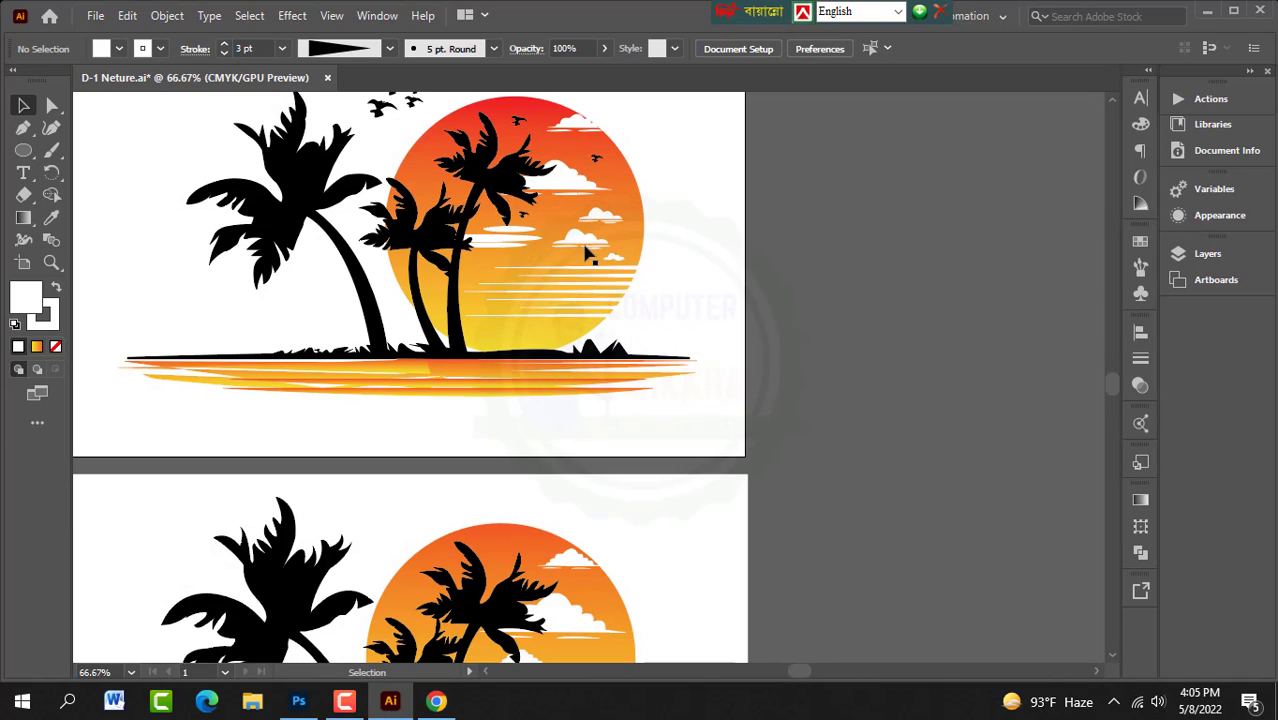
scroll(553, 265, down, 3)
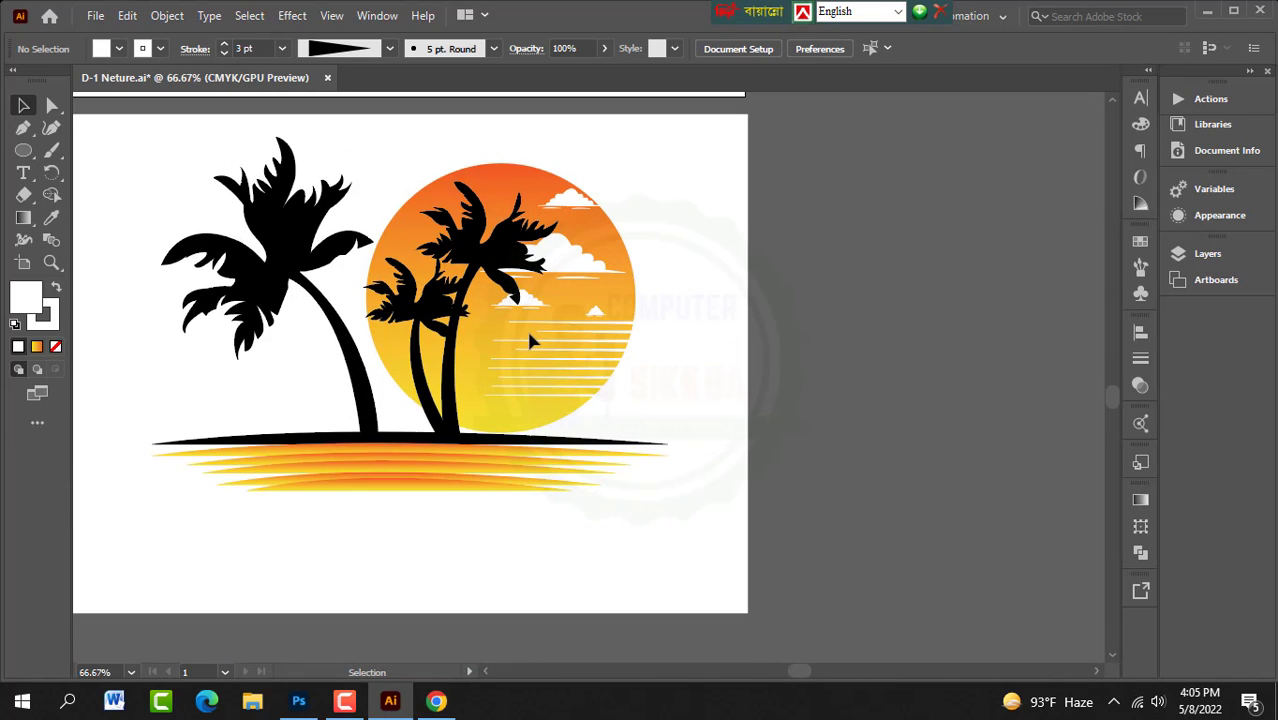
scroll(530, 341, up, 8)
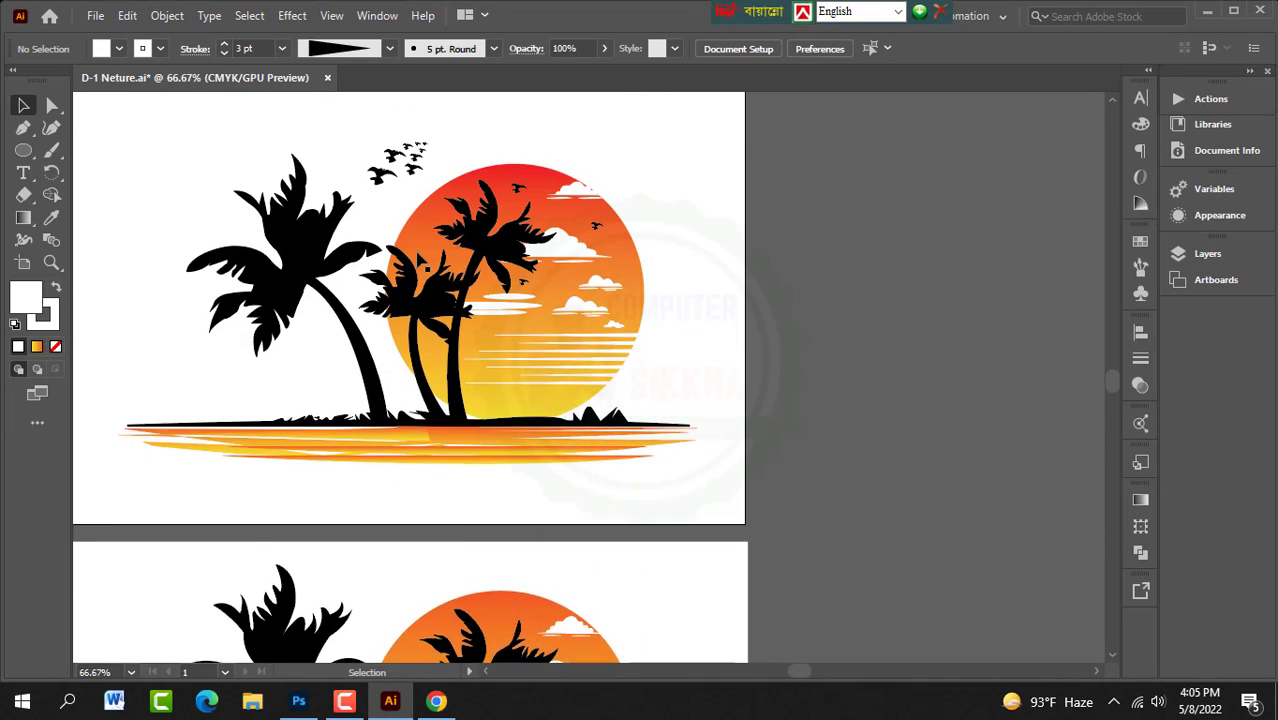
Step: Start tracing the largest reference bird with the Pen tool along its left wing's underside, using no fill and a black stroke
scroll(419, 257, up, 3)
scroll(390, 277, down, 1)
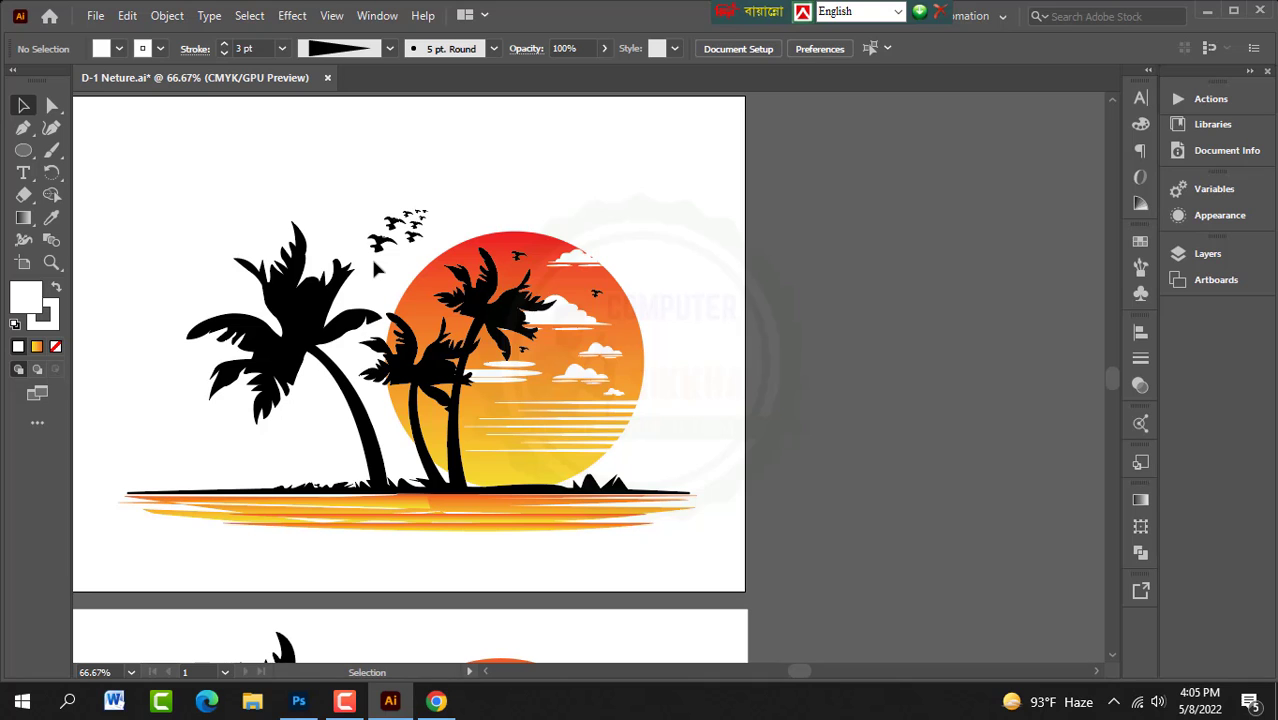
scroll(372, 258, up, 8)
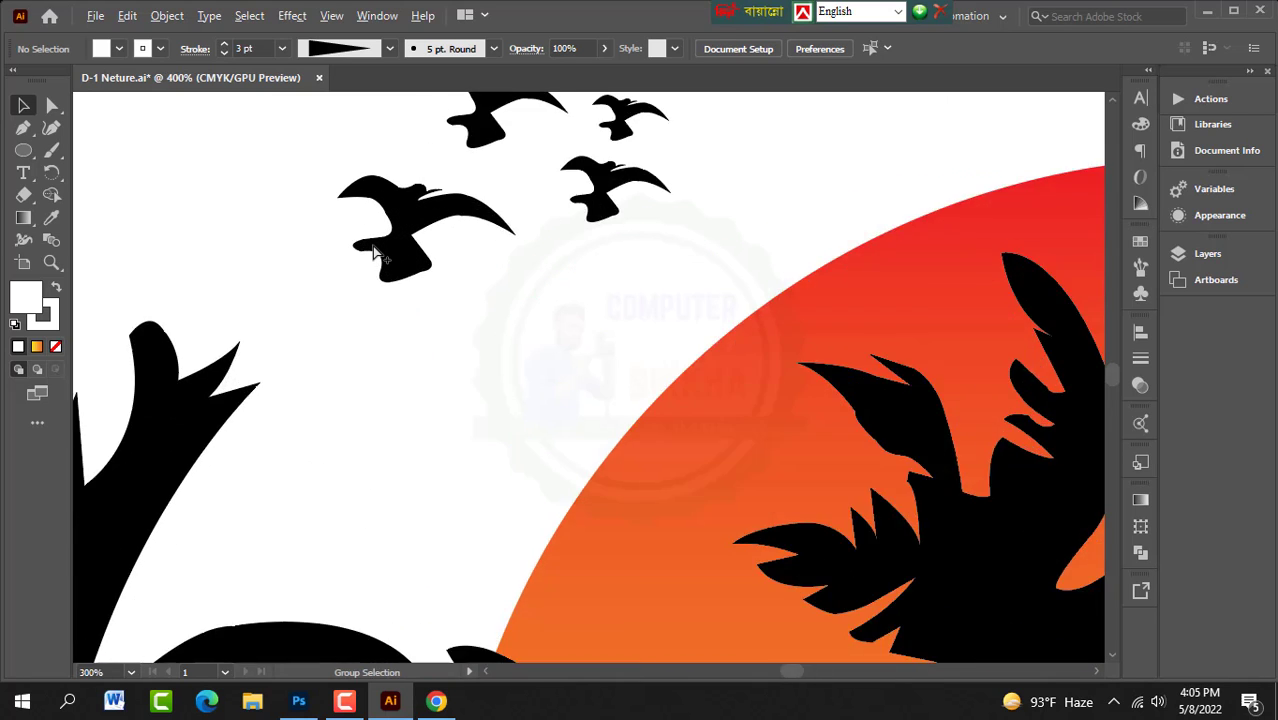
scroll(372, 252, down, 2)
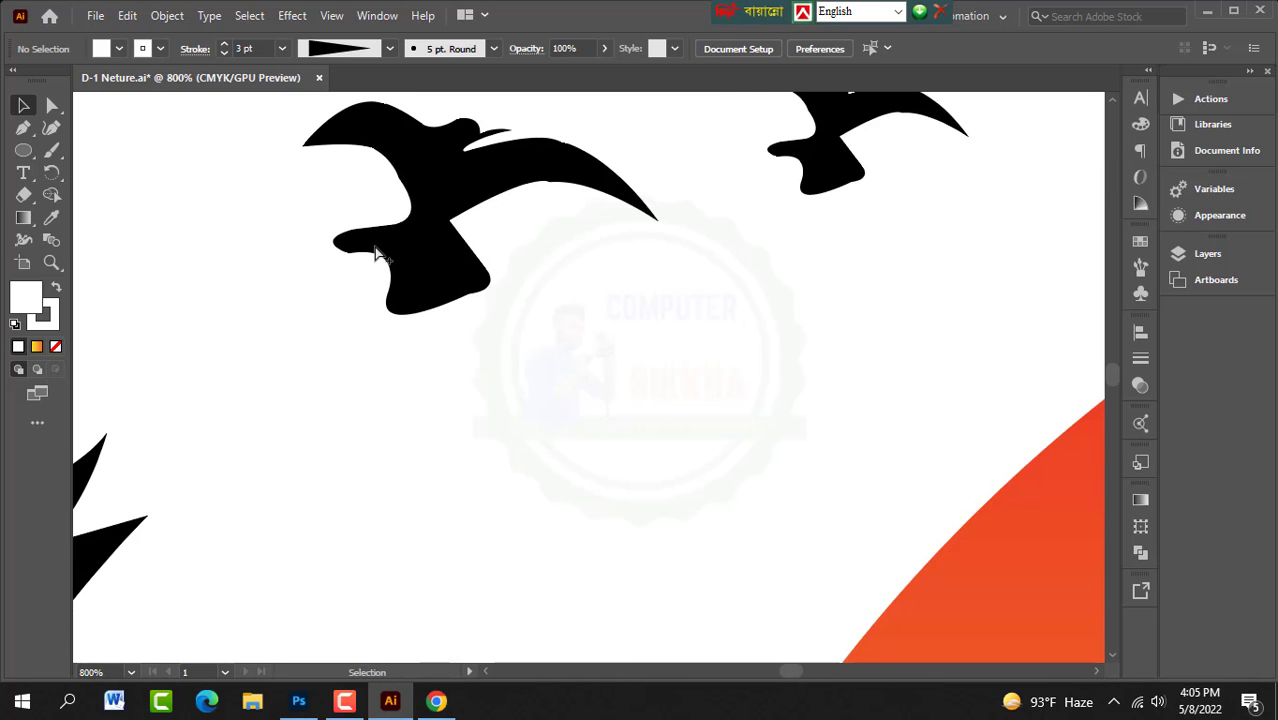
scroll(381, 248, up, 4)
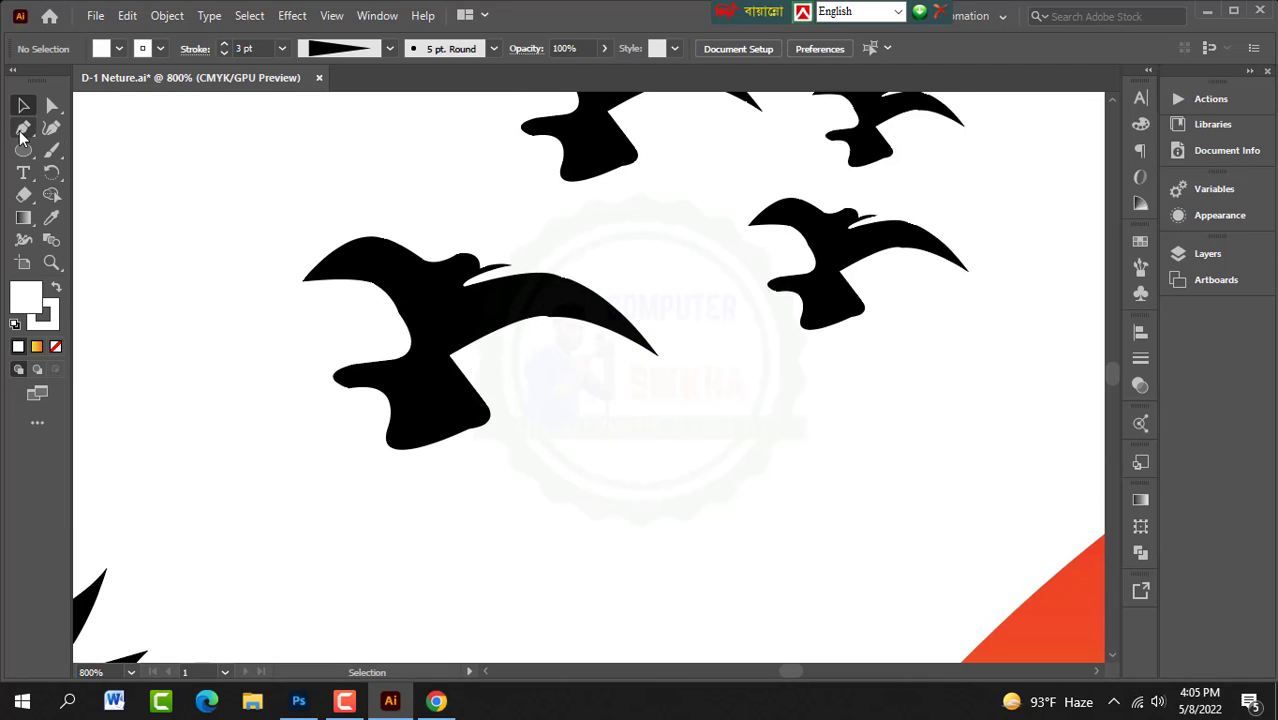
click(368, 273)
key(ctrl+shift+a)
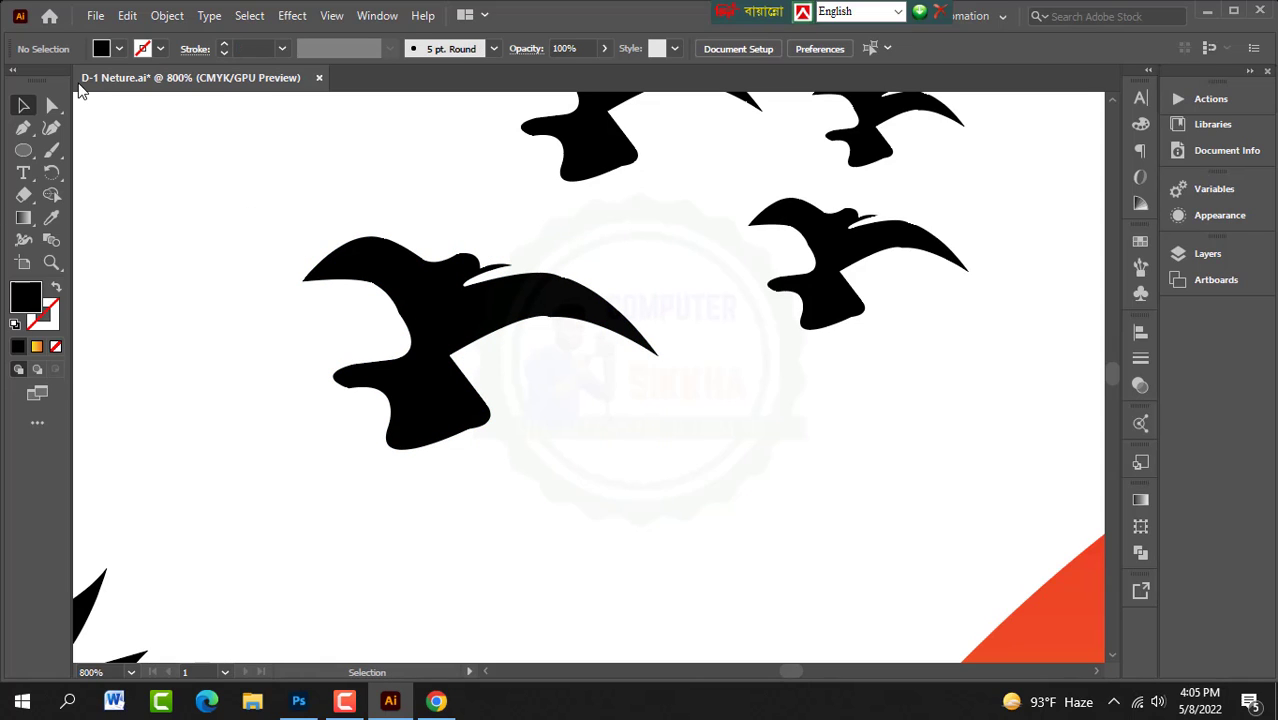
click(23, 127)
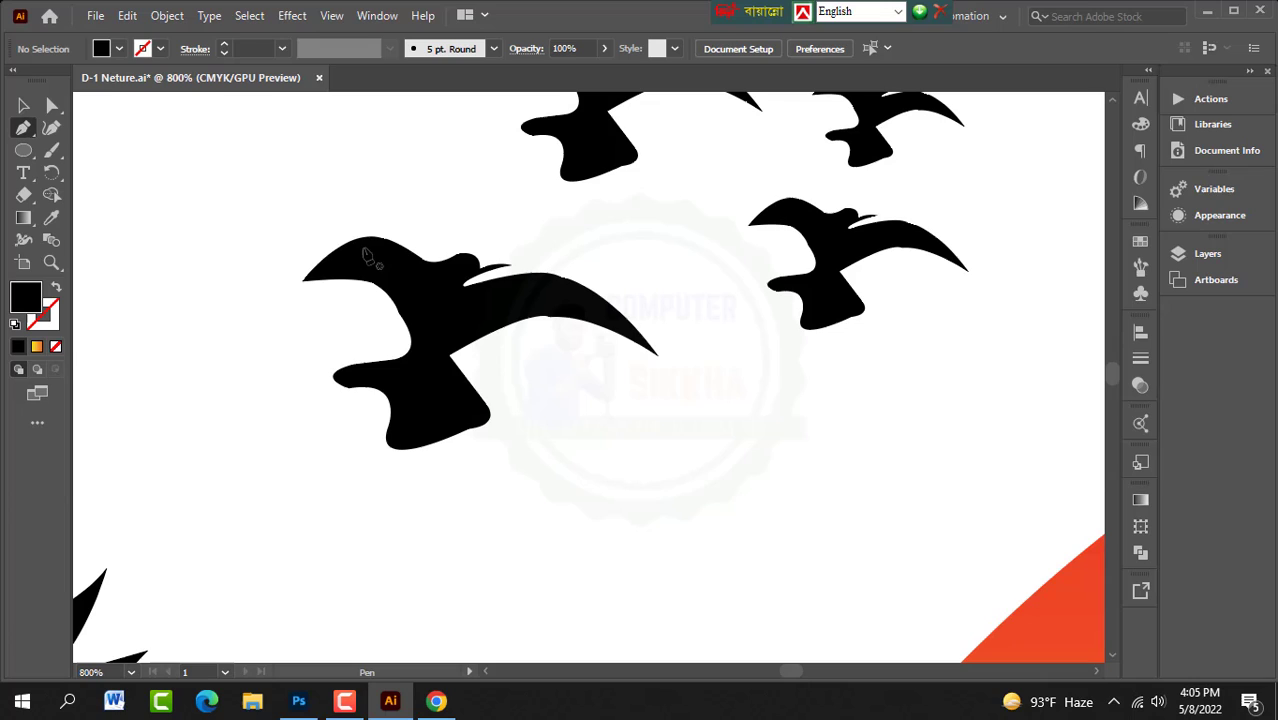
click(304, 280)
drag(398, 310, 408, 355)
click(398, 312)
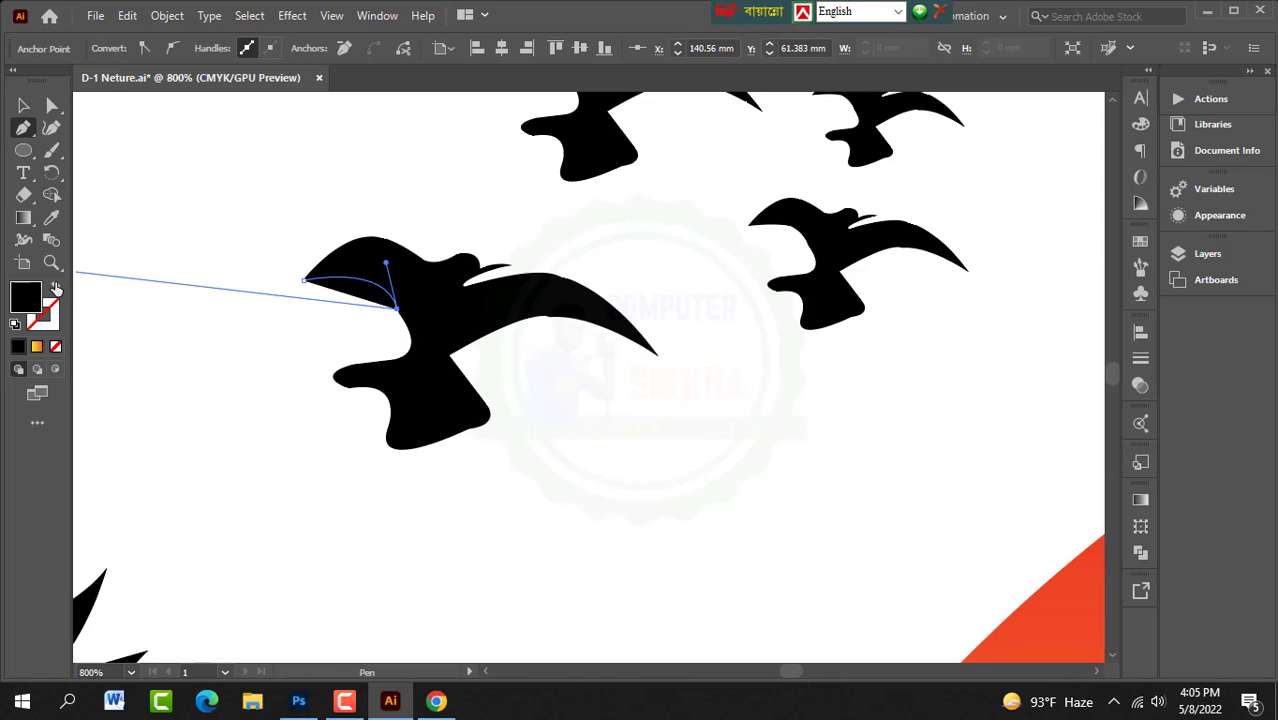
click(56, 287)
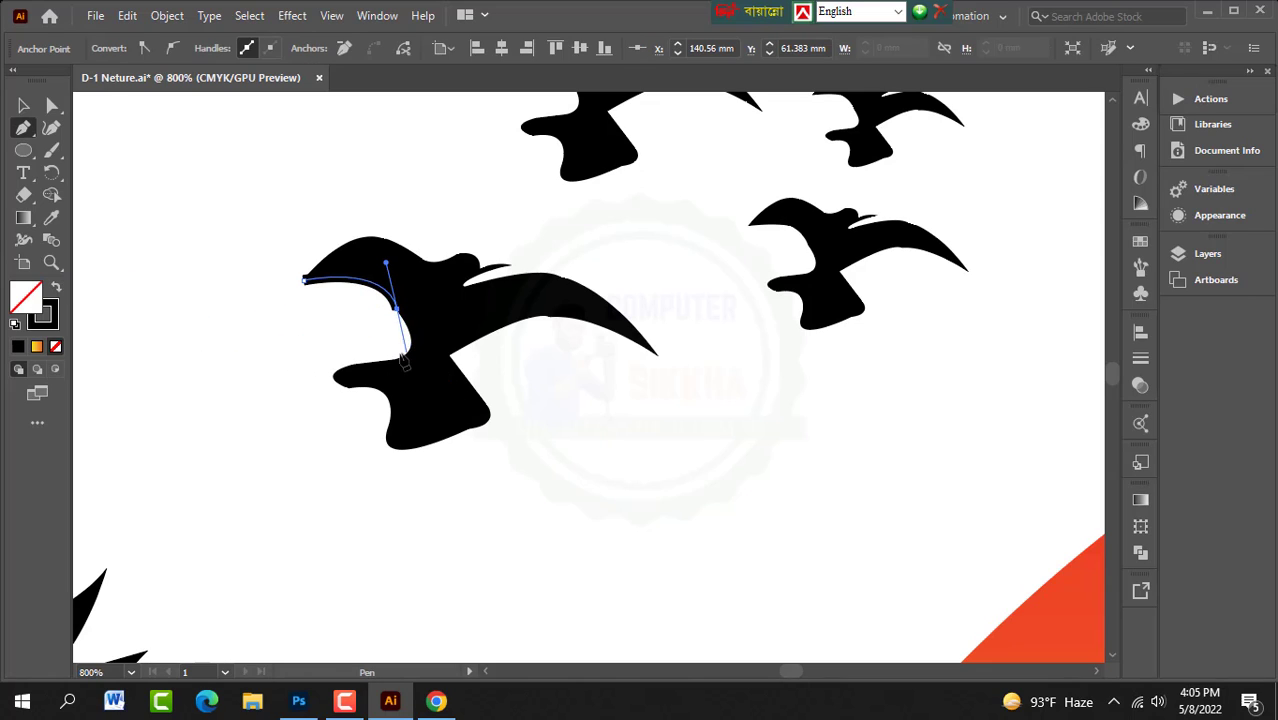
Step: Continue the bird outline down the body and around the tail toward the base of the right wing
mouse_move(397, 361)
mouse_down()
mouse_move(306, 390)
mouse_move(401, 381)
mouse_up()
click(335, 378)
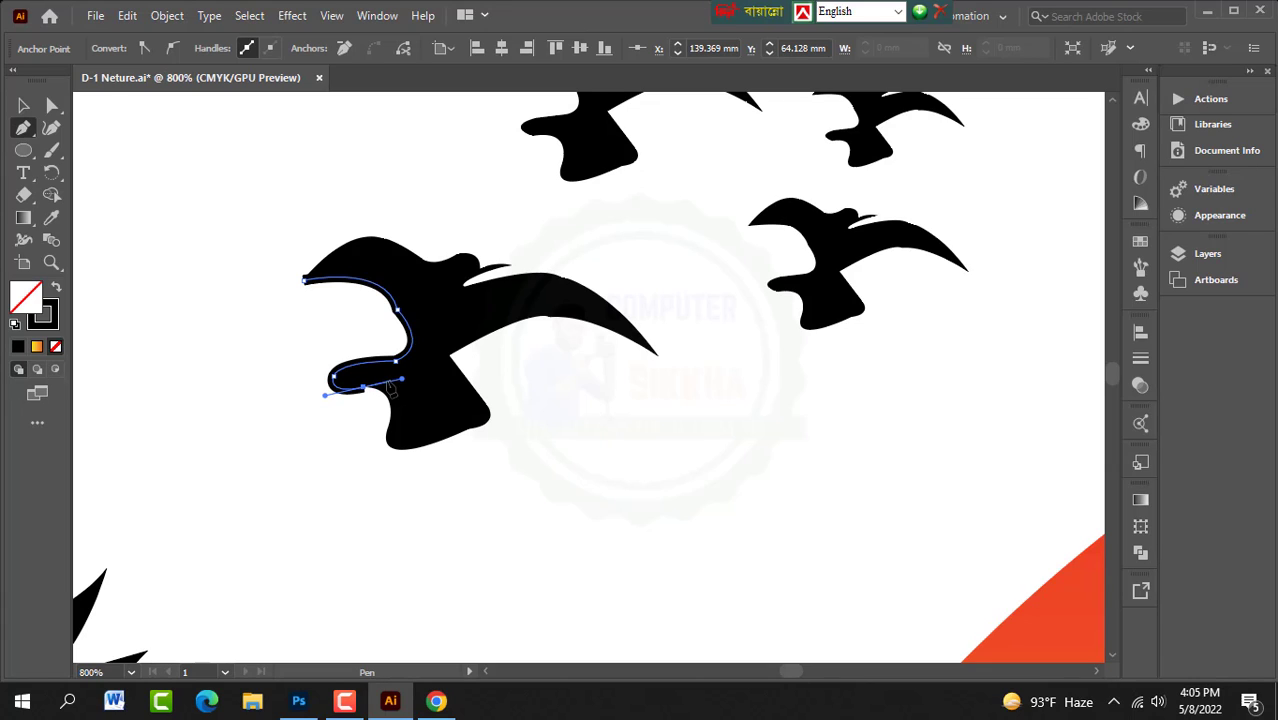
click(363, 387)
drag(390, 451, 456, 428)
click(392, 418)
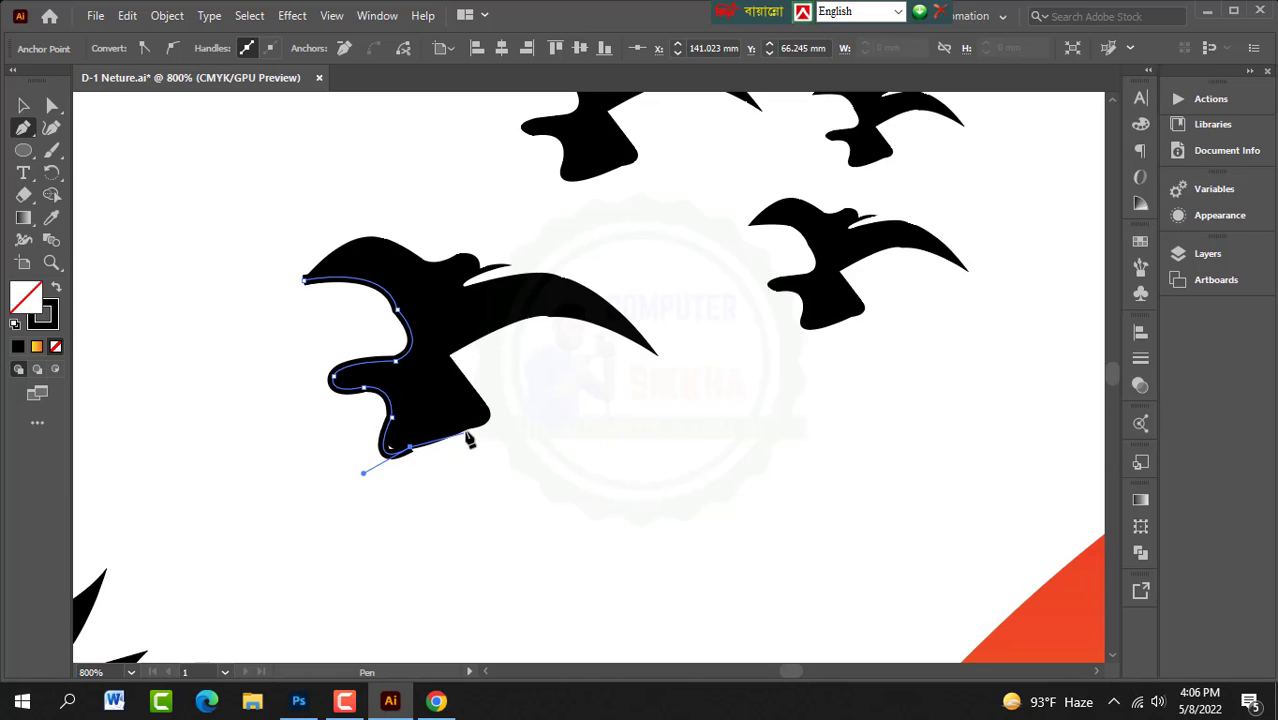
drag(467, 431, 770, 446)
click(483, 400)
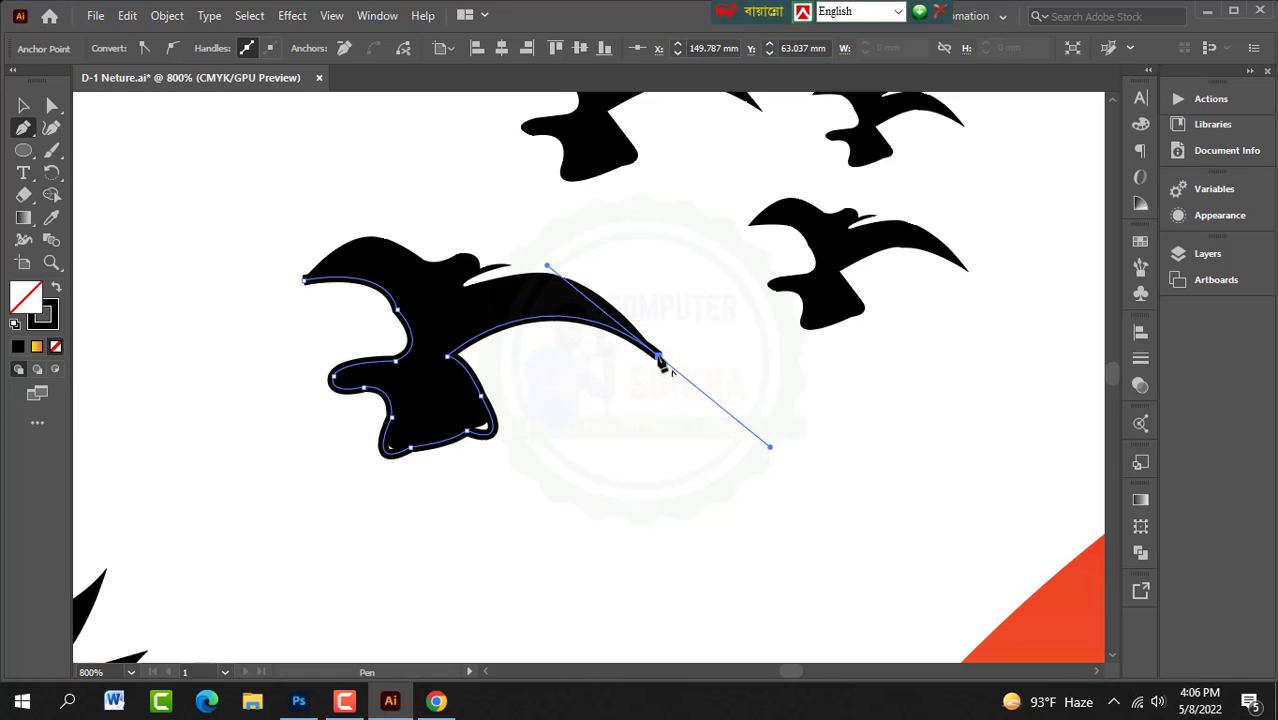
Step: Trace the bird's right wing from its tip along the upper edge, and the underside of the beak out to its point
click(659, 356)
drag(469, 287, 363, 342)
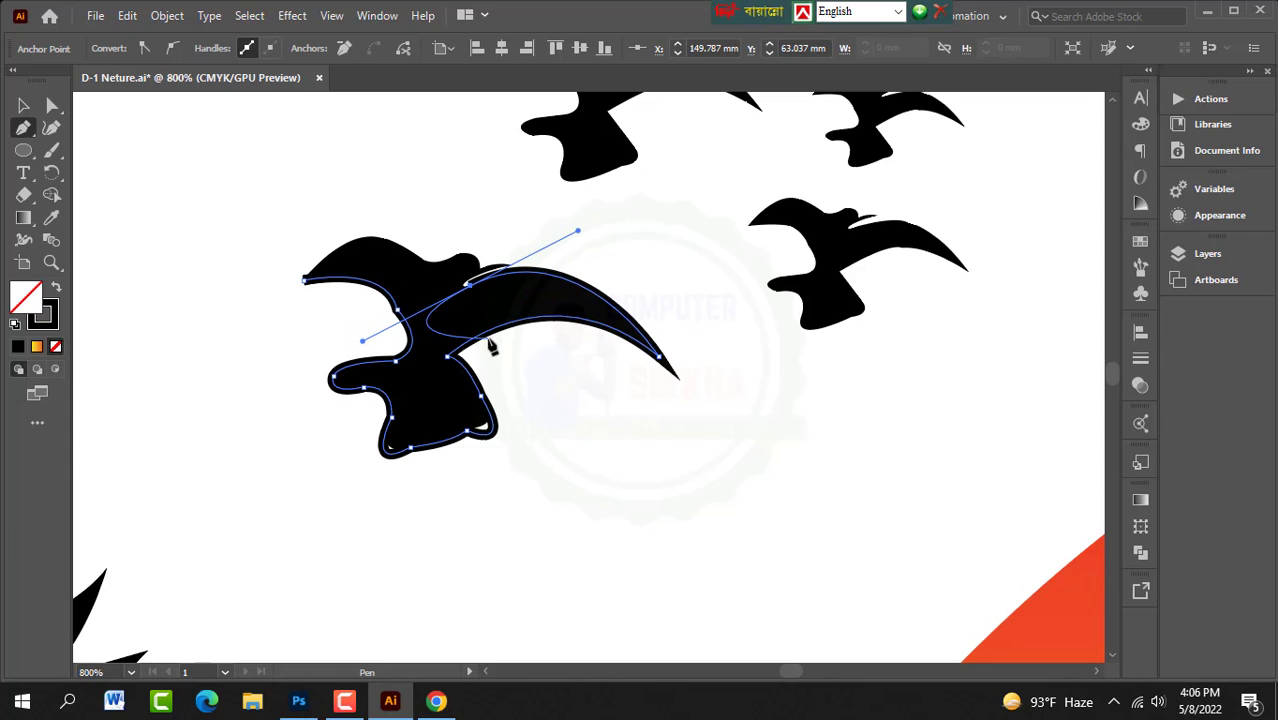
click(470, 287)
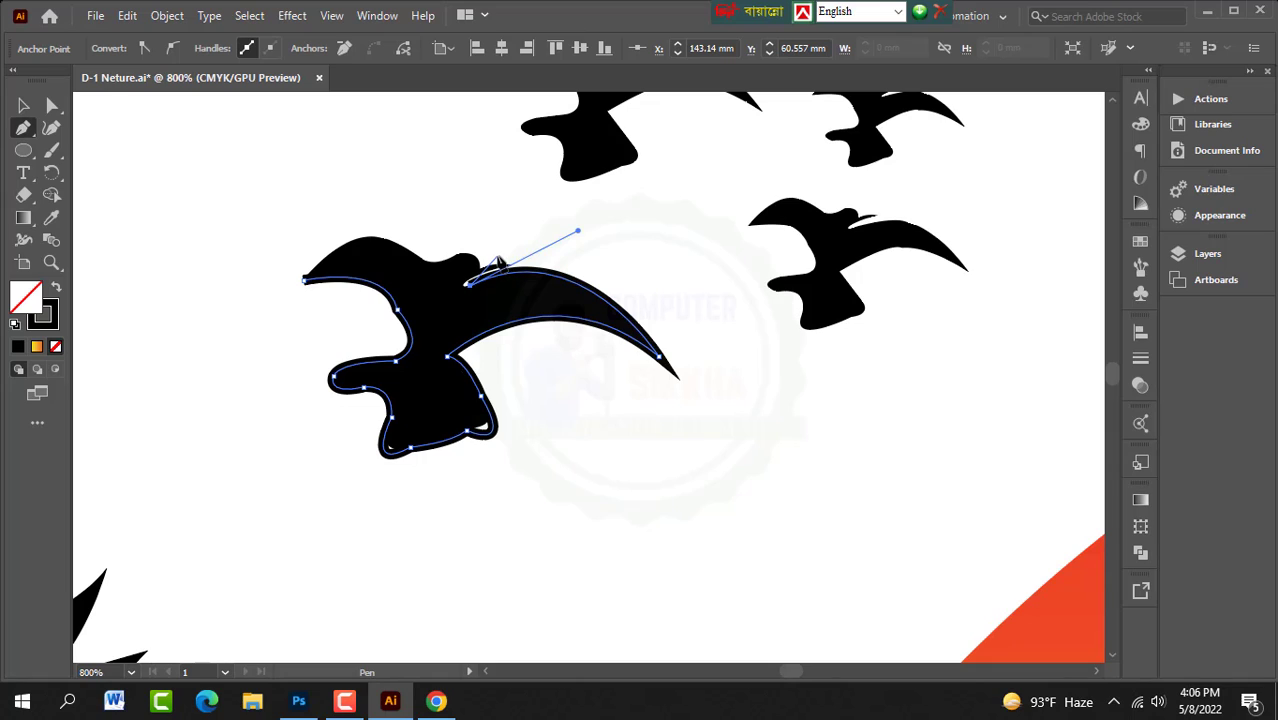
drag(502, 262, 563, 235)
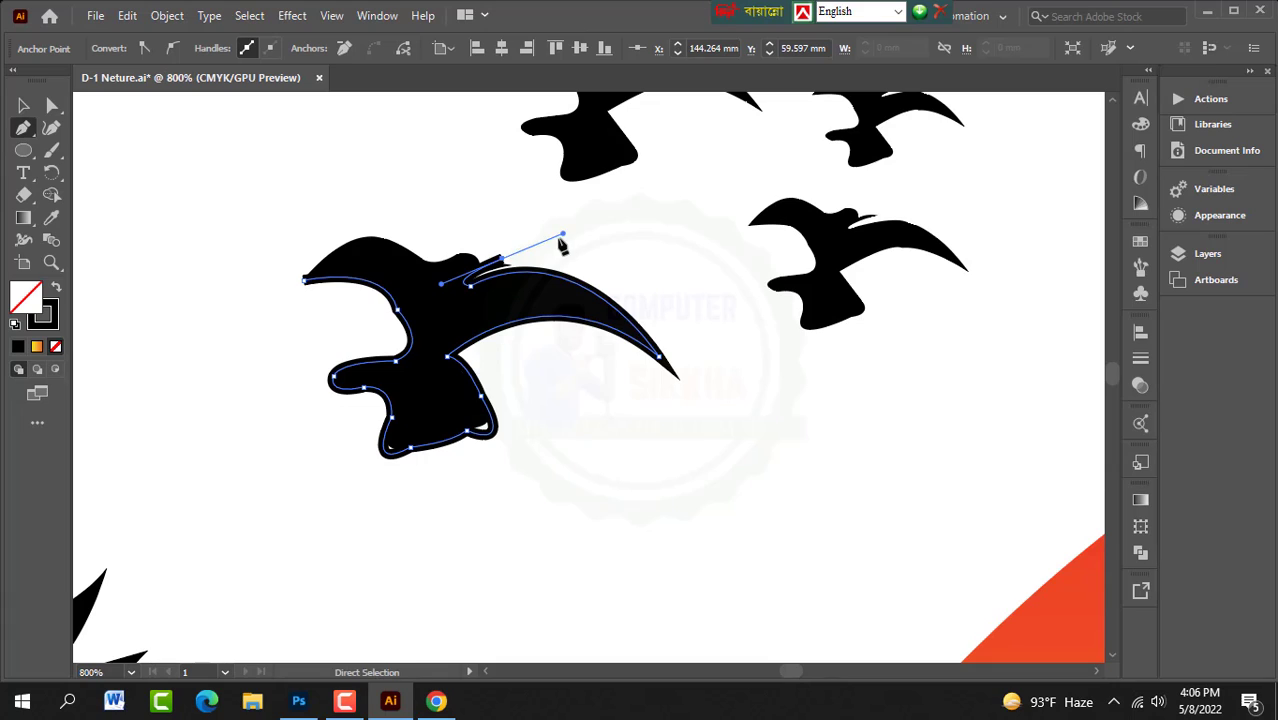
drag(563, 237, 577, 232)
drag(513, 263, 563, 260)
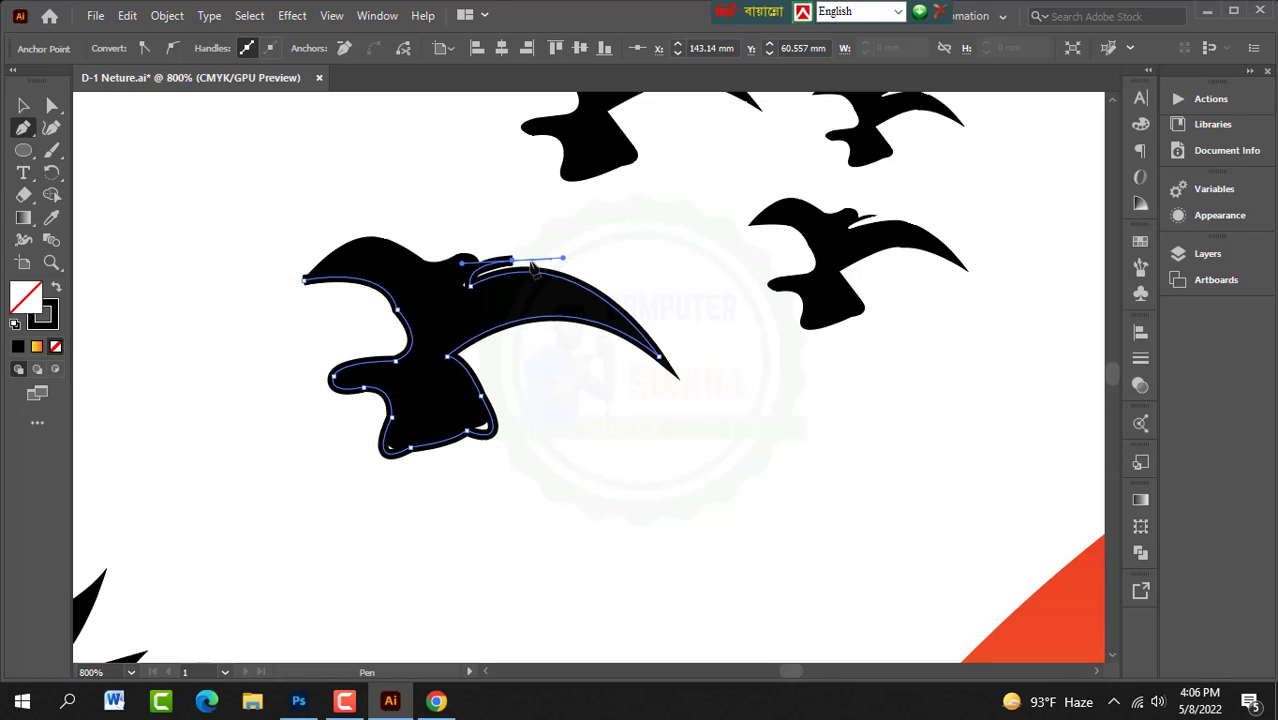
click(512, 262)
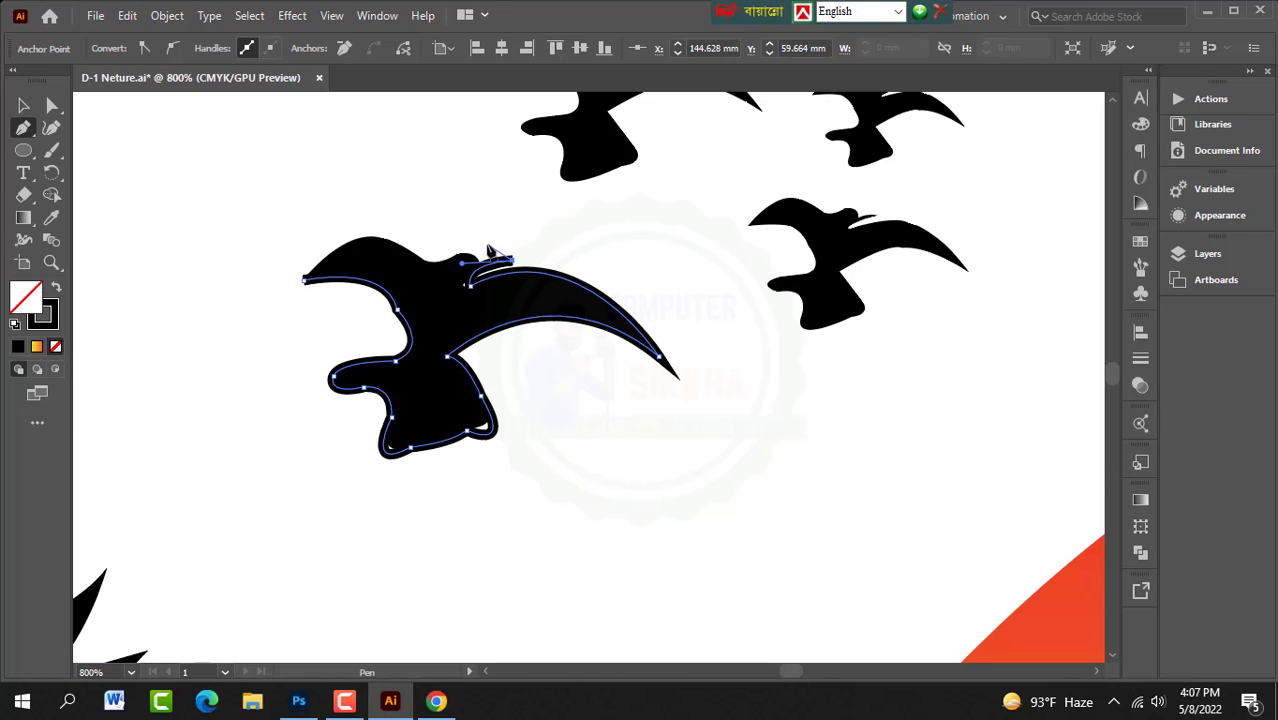
Step: Trace the top of the beak, the head and the left wing's upper edge, and close the outline at the wing tip
drag(475, 261, 448, 273)
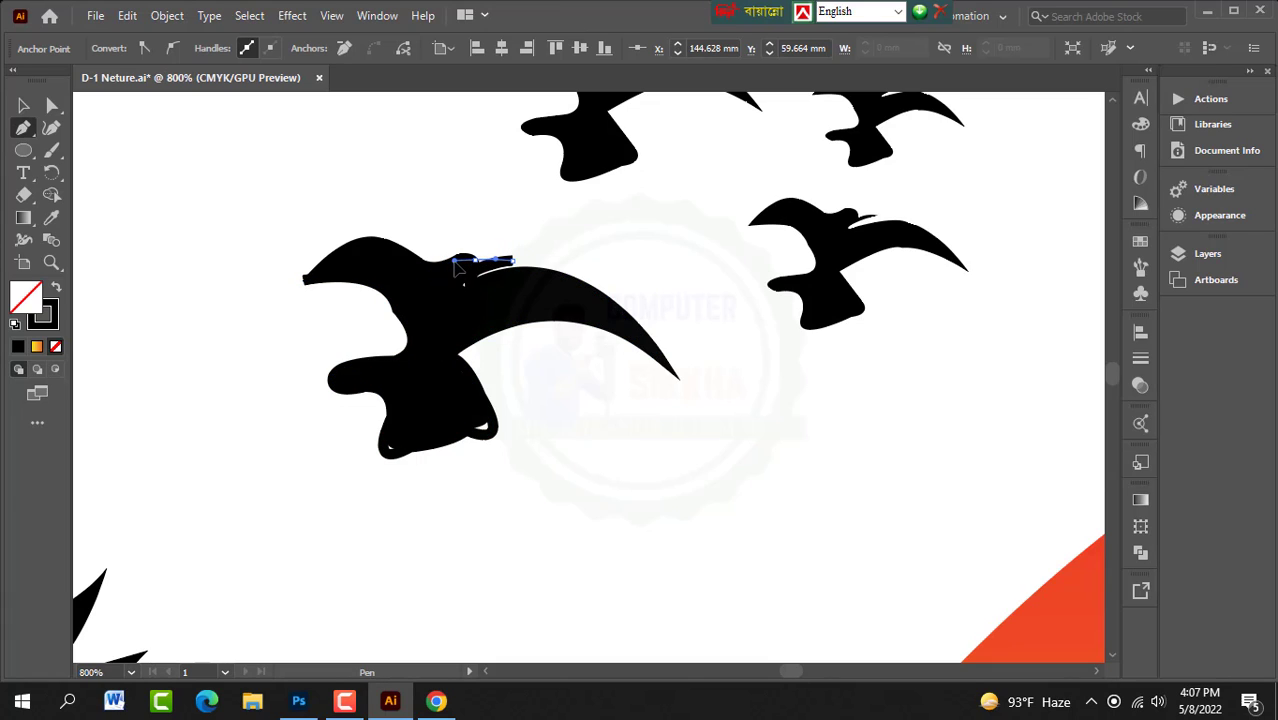
drag(458, 278, 459, 279)
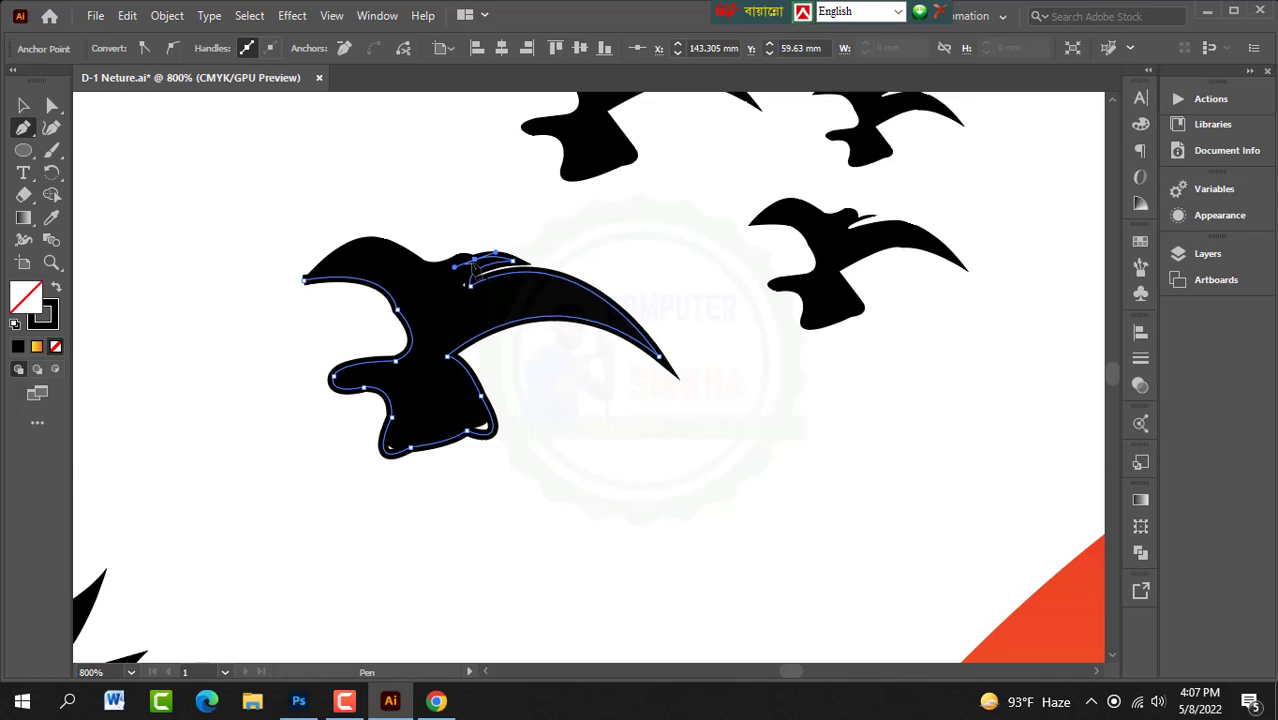
click(474, 261)
drag(448, 263, 427, 289)
click(447, 261)
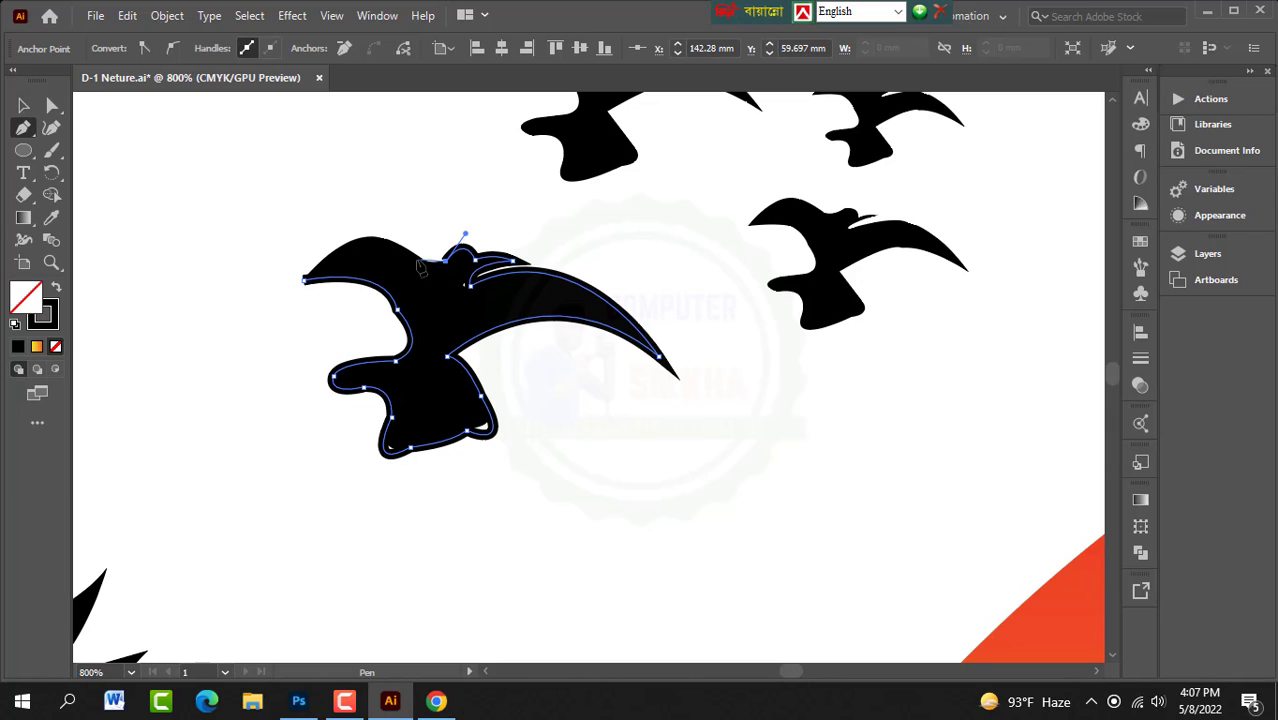
drag(395, 250, 348, 208)
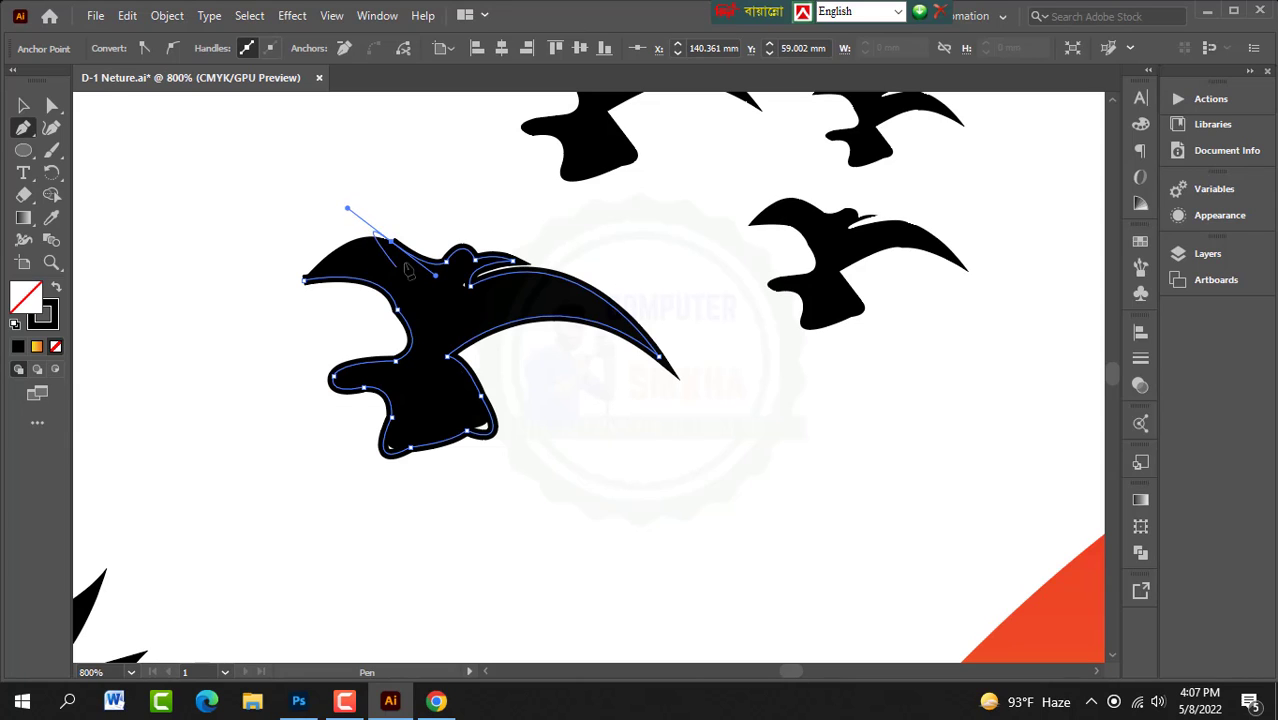
ctrl+click(304, 280)
drag(304, 322, 265, 346)
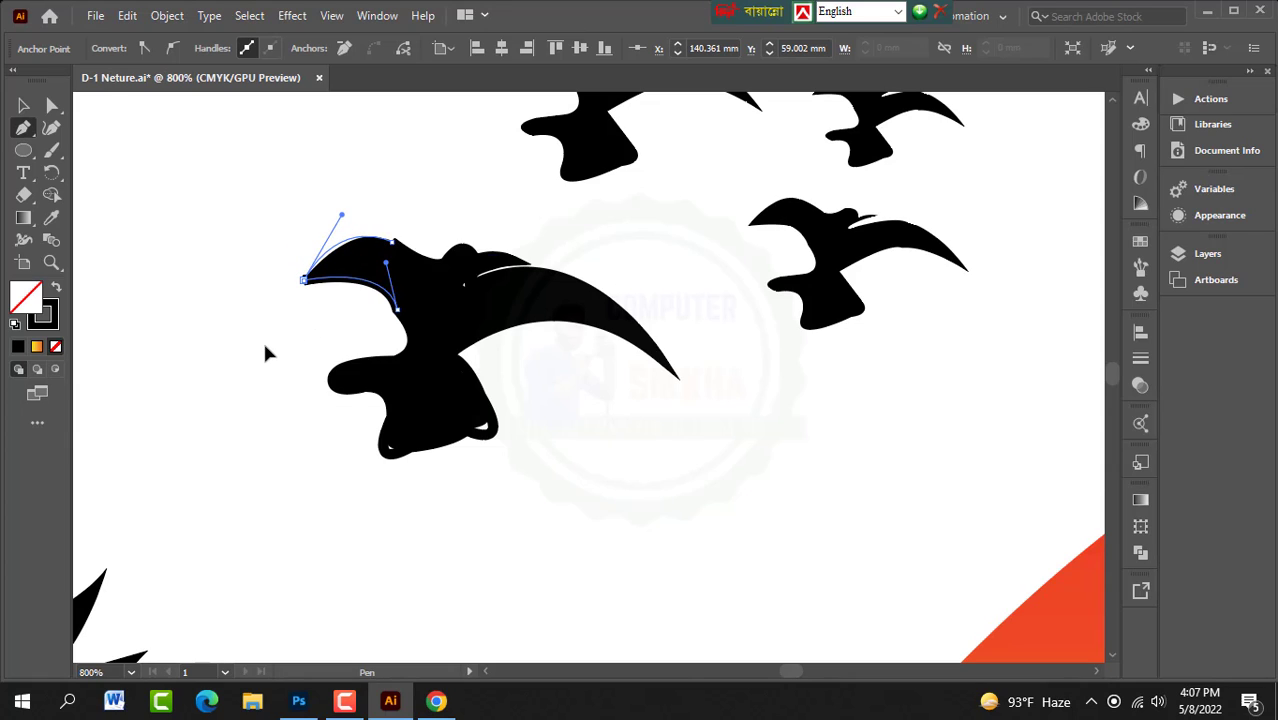
Step: Move the closed bird outline off the reference bird to the empty area up and to its left
click(24, 105)
drag(338, 260, 129, 215)
scroll(262, 232, down, 2)
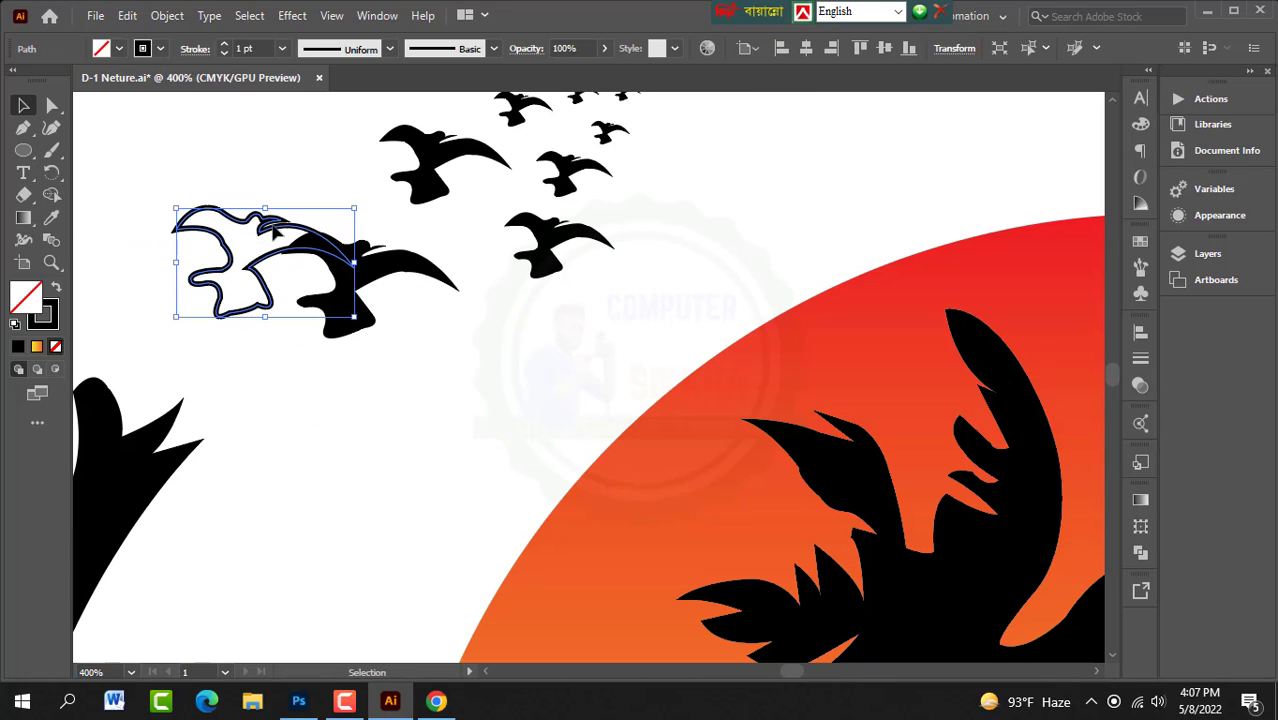
drag(257, 246, 236, 184)
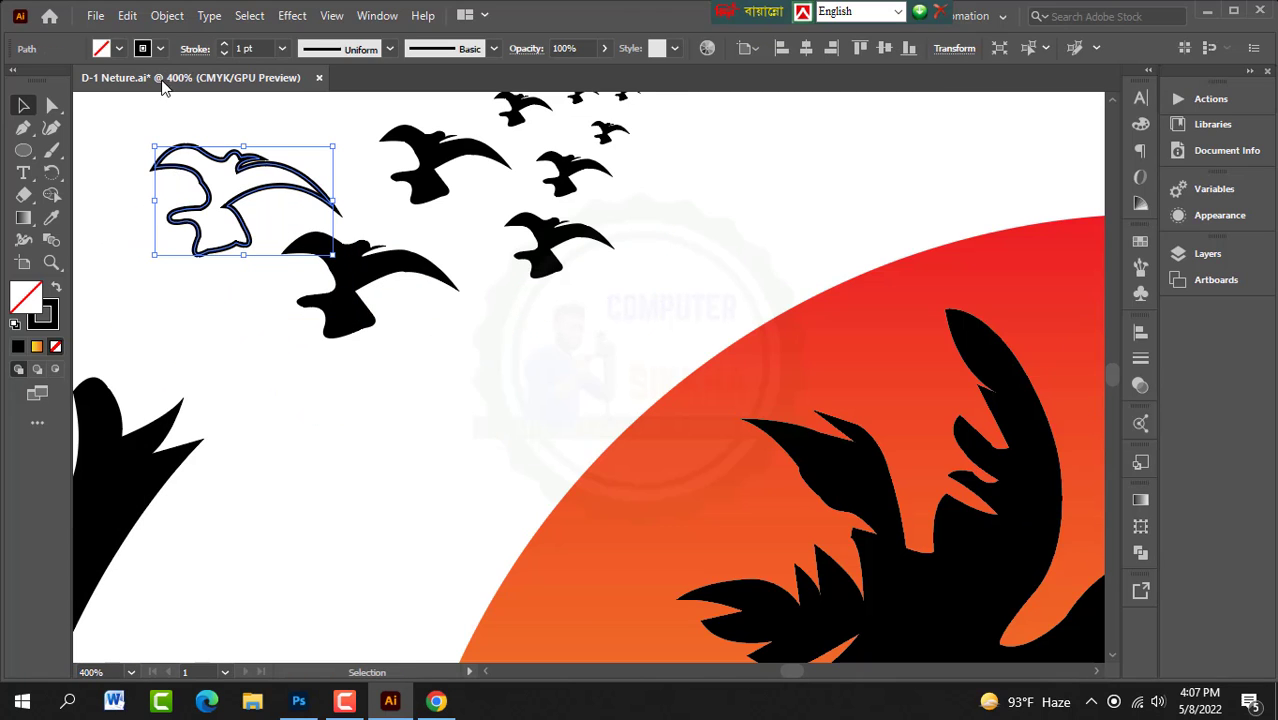
Step: Fill the traced bird with black and remove its stroke
click(118, 50)
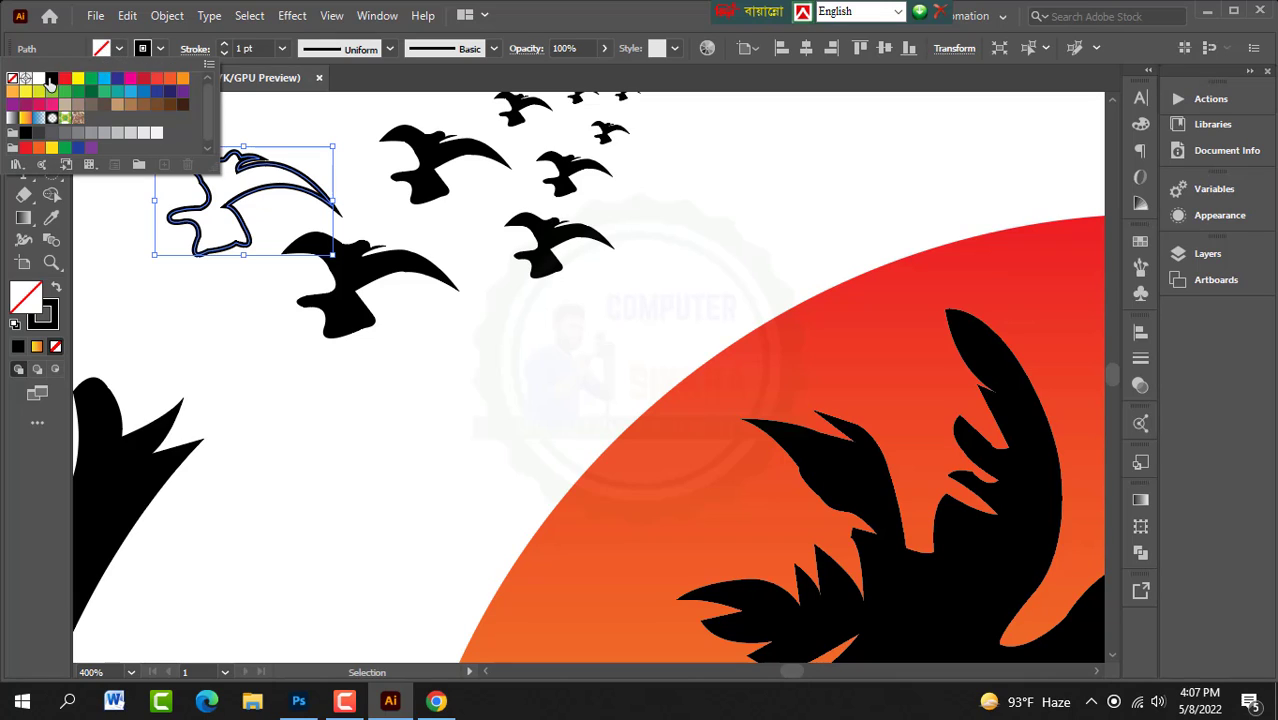
click(50, 80)
click(147, 51)
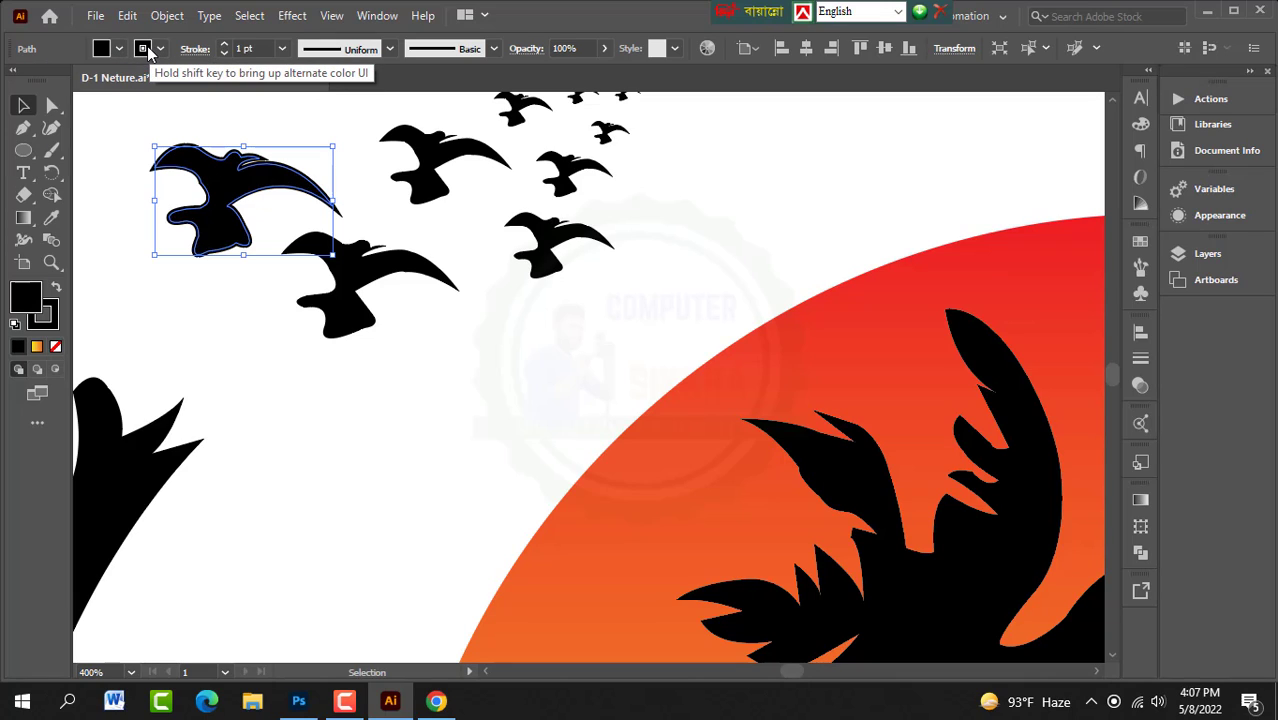
click(225, 54)
click(225, 54)
click(225, 54)
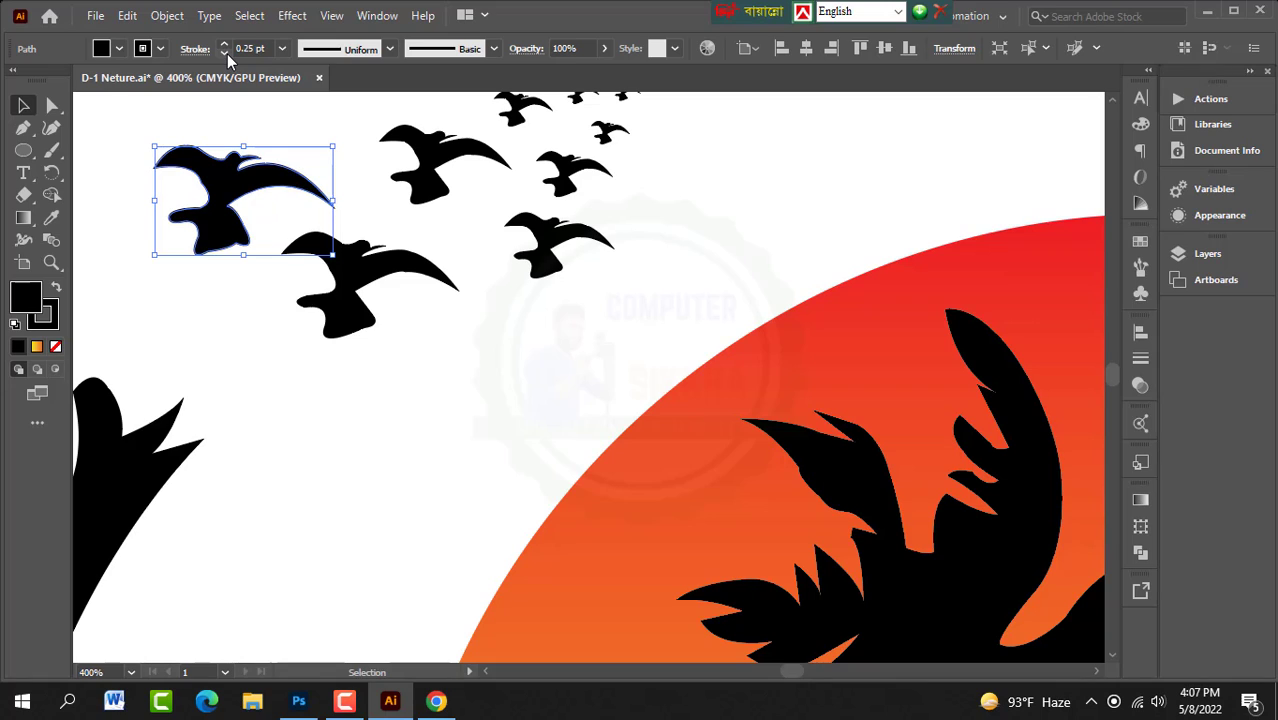
click(225, 54)
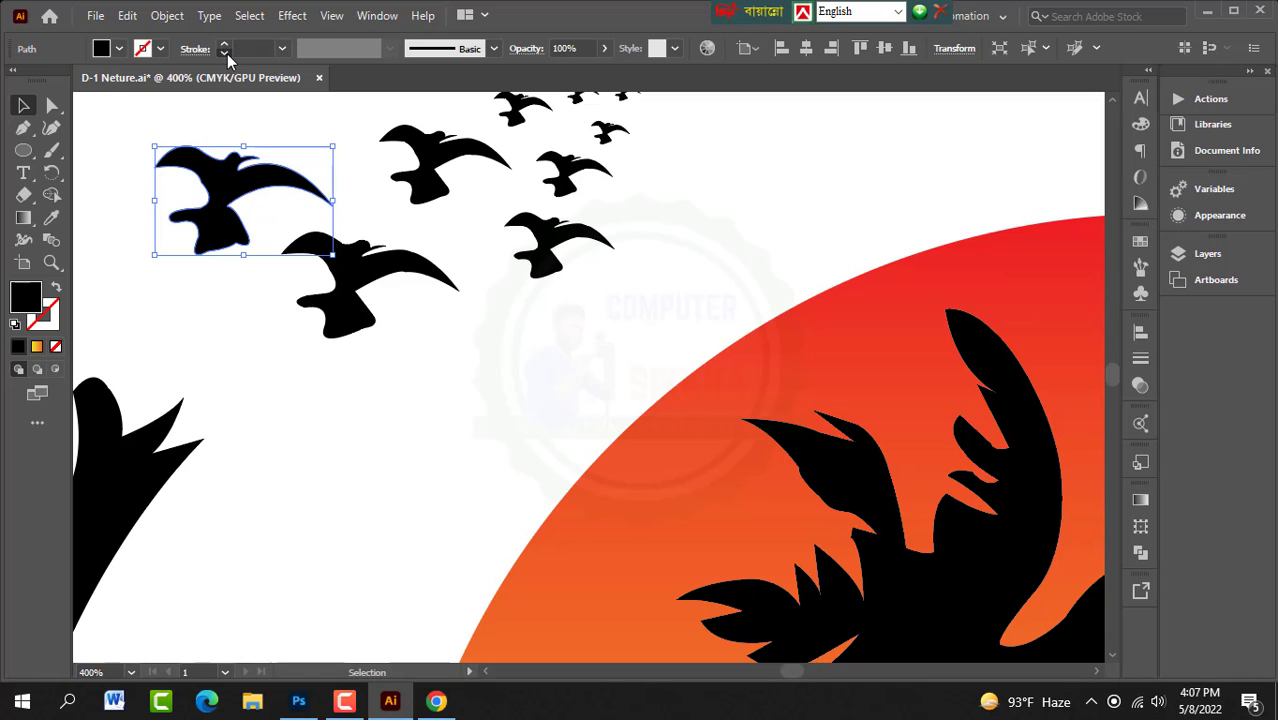
click(220, 122)
Step: Move the black bird down onto the lower artboard, between the large palm's crown and the sun
scroll(290, 245, down, 1)
scroll(273, 229, up, 1)
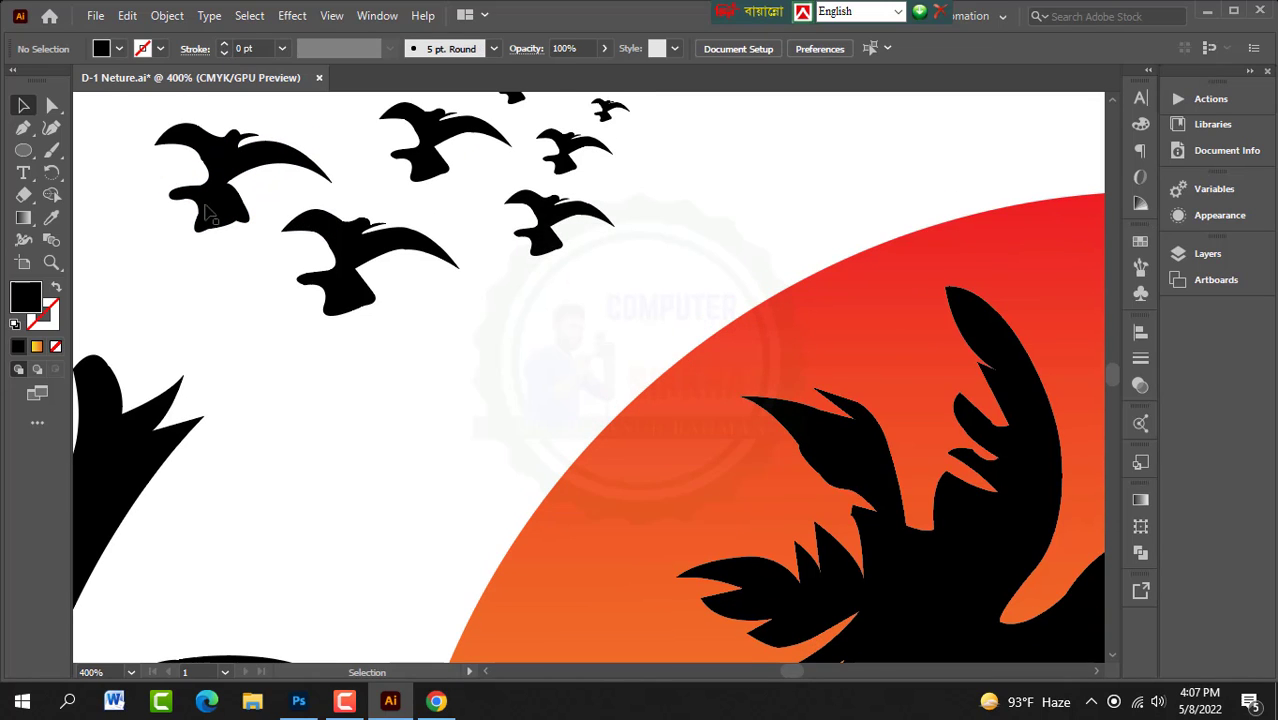
click(226, 174)
drag(228, 176, 339, 379)
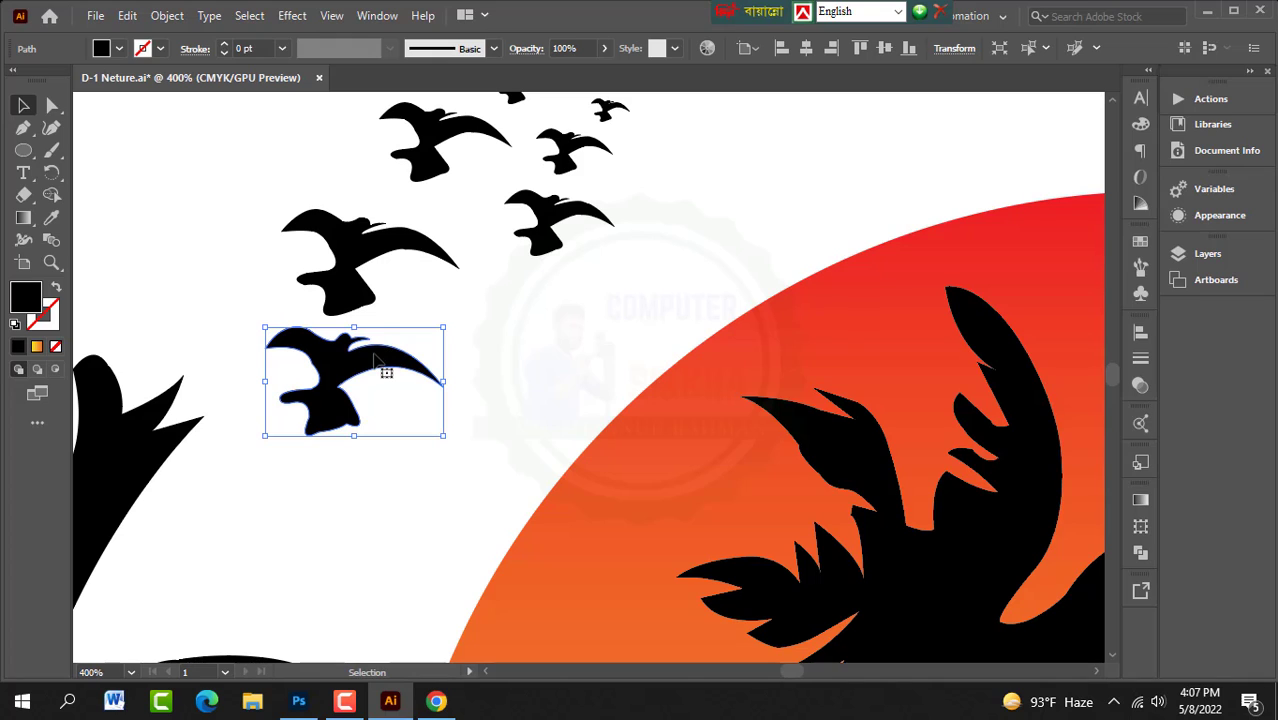
scroll(376, 360, down, 5)
scroll(366, 330, down, 2)
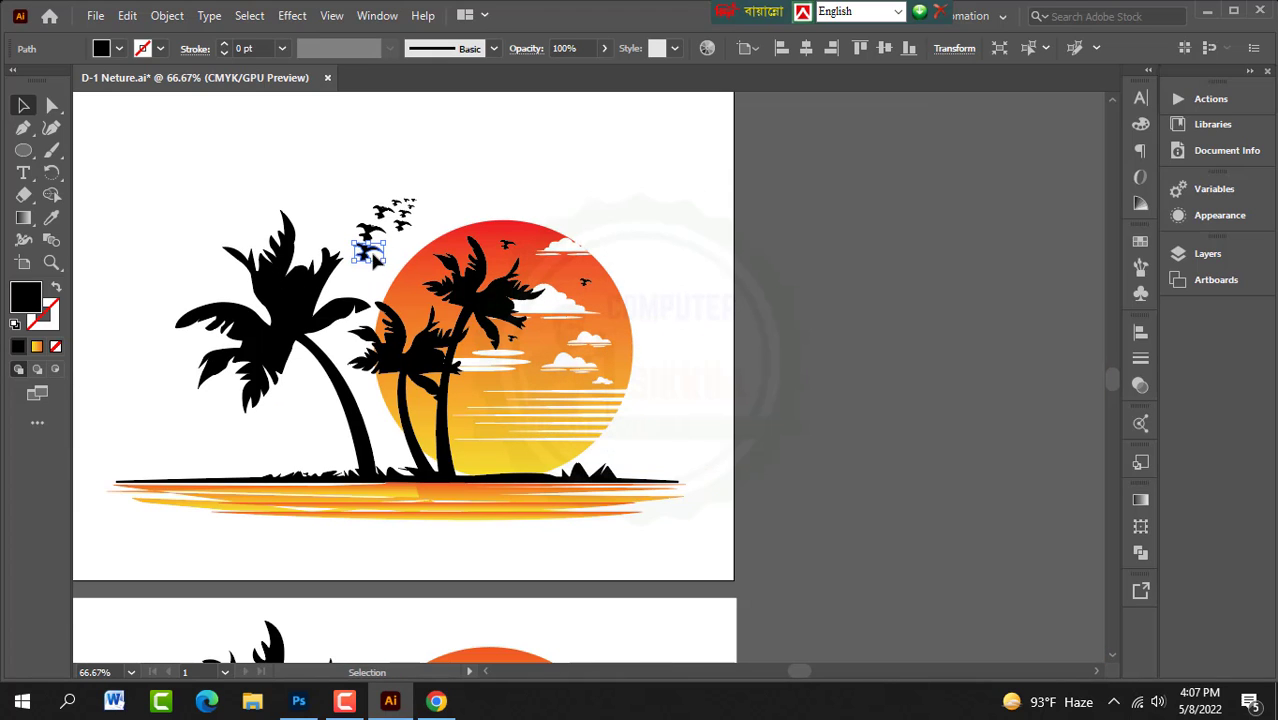
scroll(366, 255, down, 2)
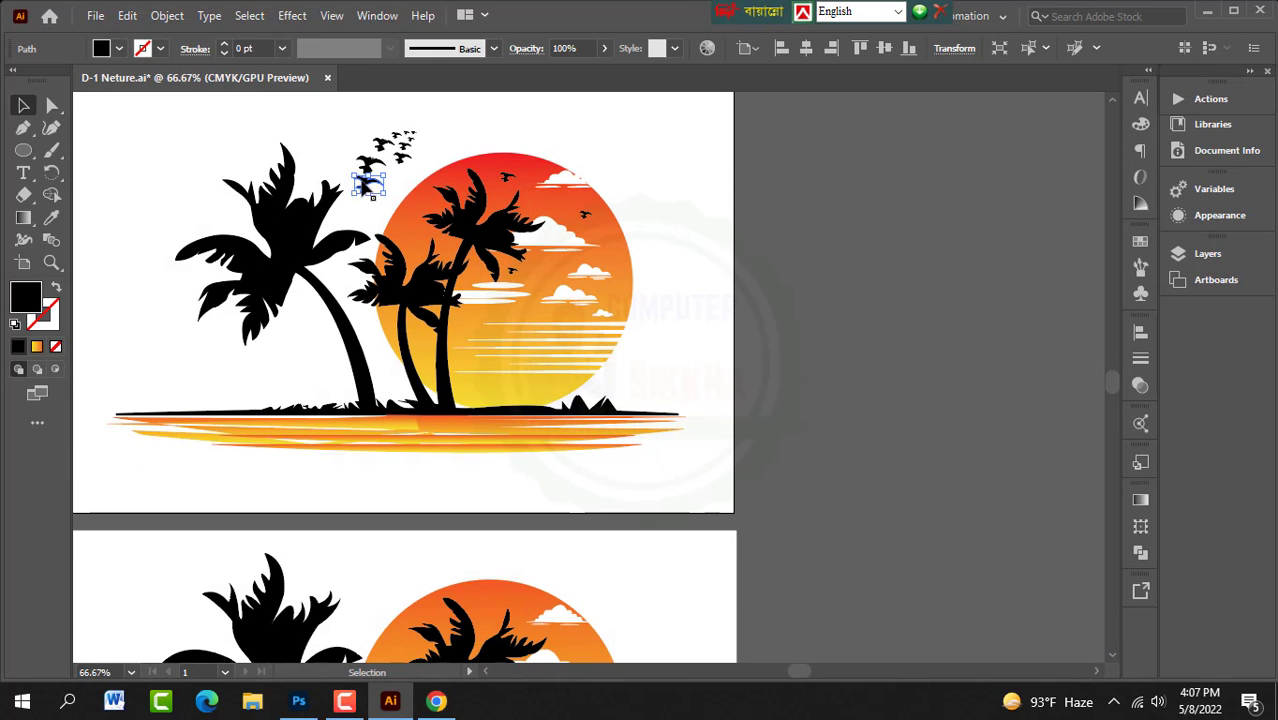
drag(366, 186, 366, 593)
scroll(368, 450, down, 8)
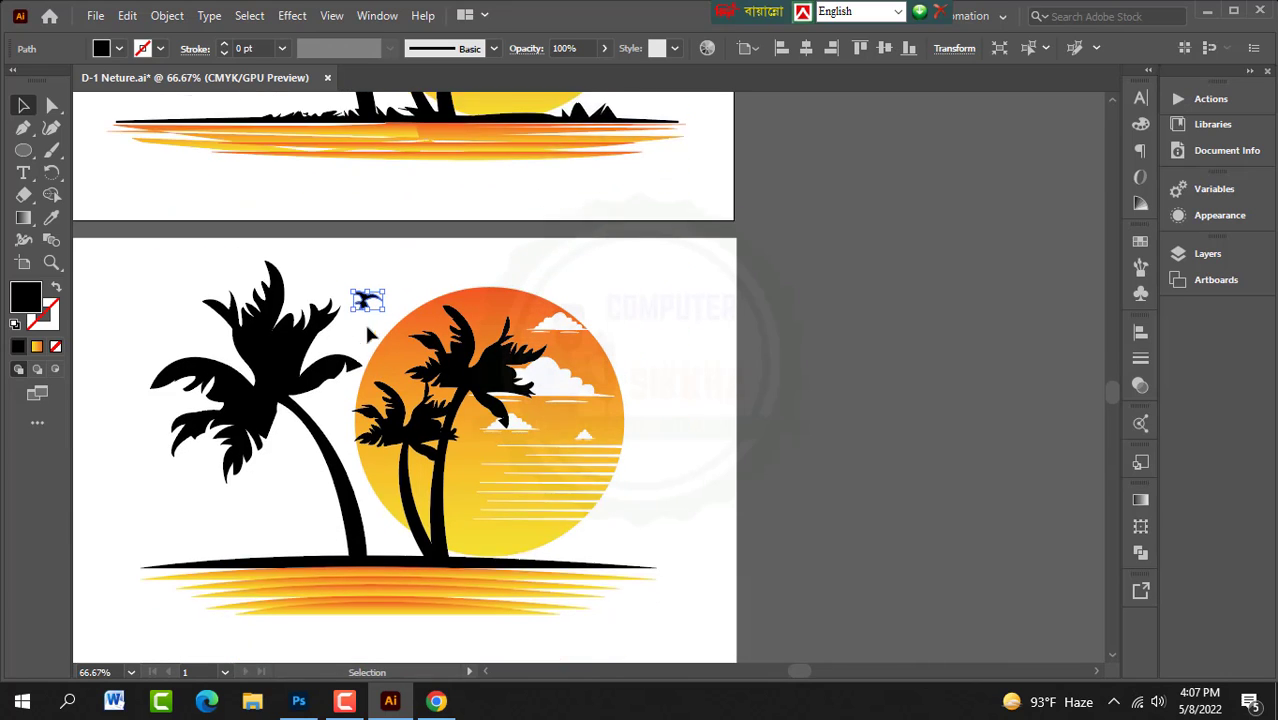
scroll(368, 333, down, 1)
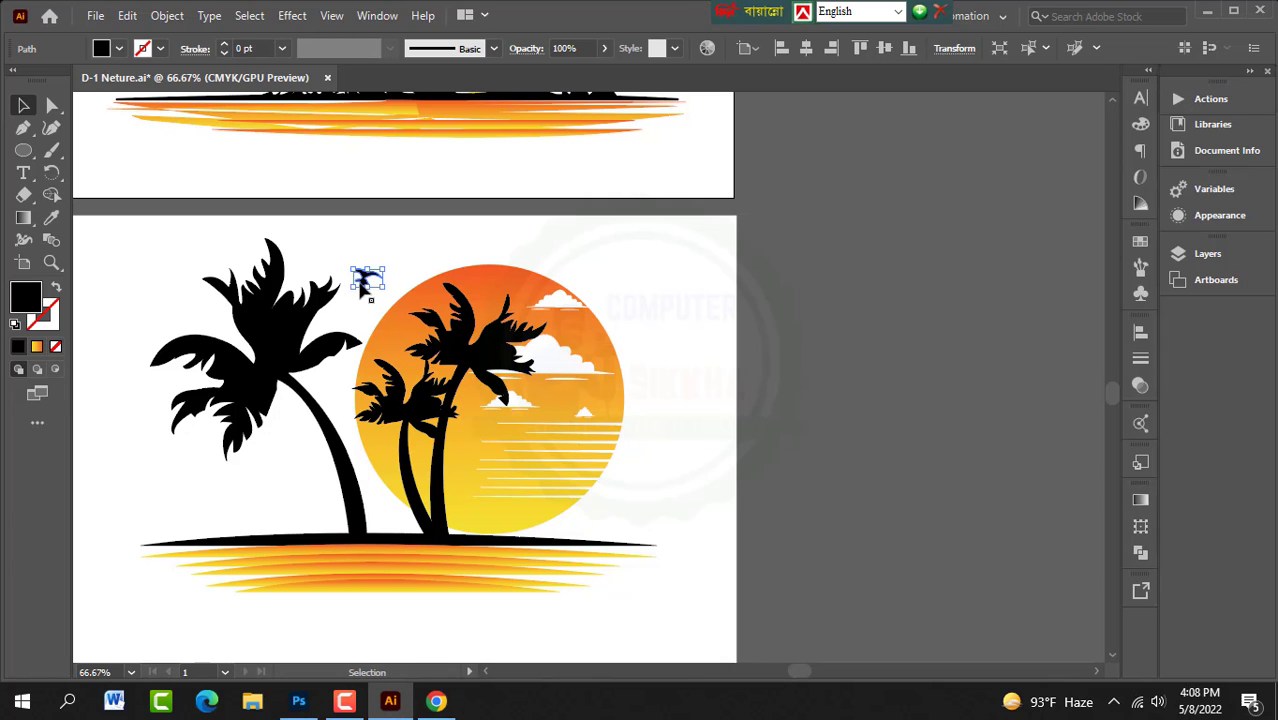
Step: Compare the placed bird with the reference flock on the upper artboard
scroll(366, 285, up, 4)
drag(374, 272, 375, 311)
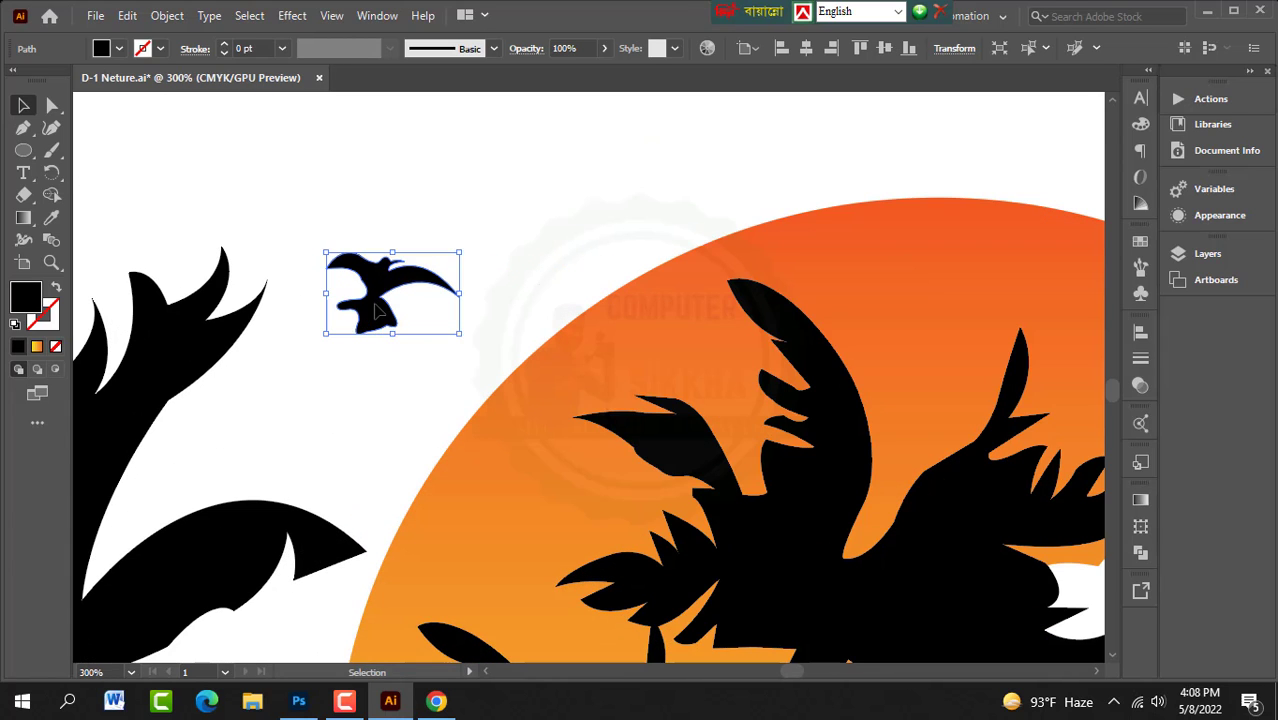
scroll(376, 305, down, 3)
scroll(377, 309, up, 8)
scroll(376, 312, up, 5)
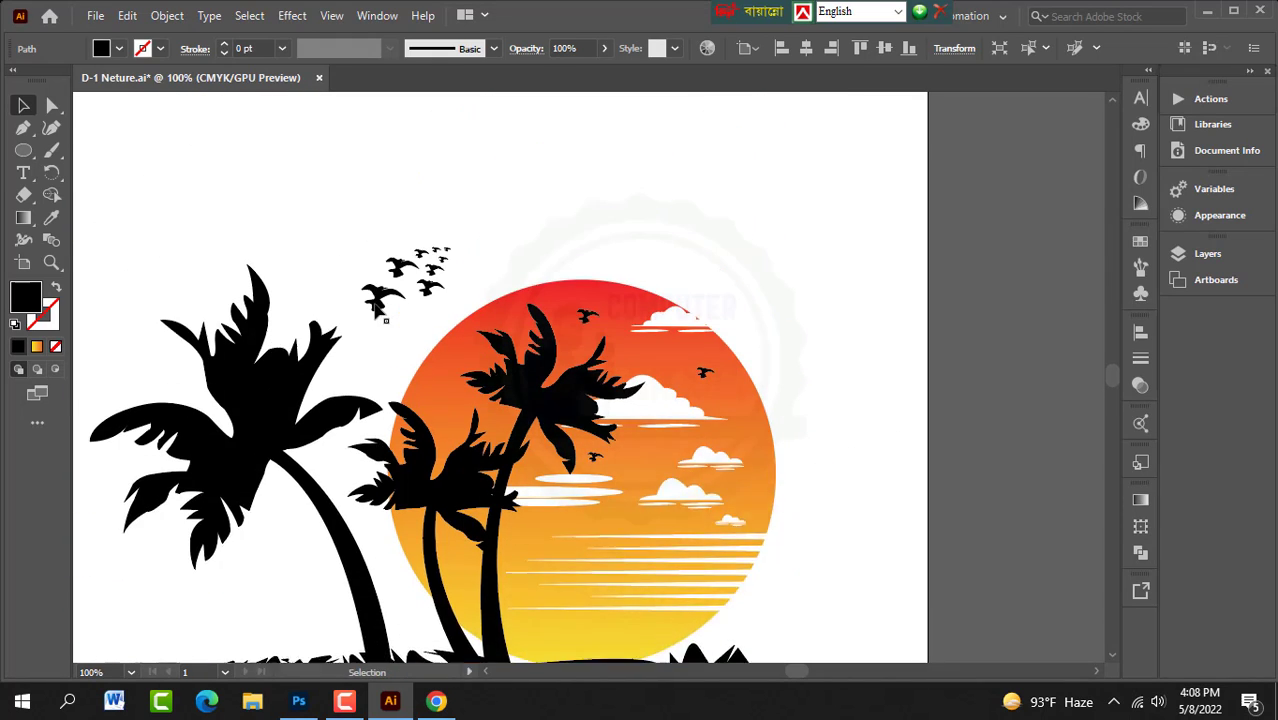
Step: Move the remaining small birds of the reference flock down to the lower artboard, just above and beside the traced bird
scroll(360, 165, down, 1)
drag(356, 156, 465, 237)
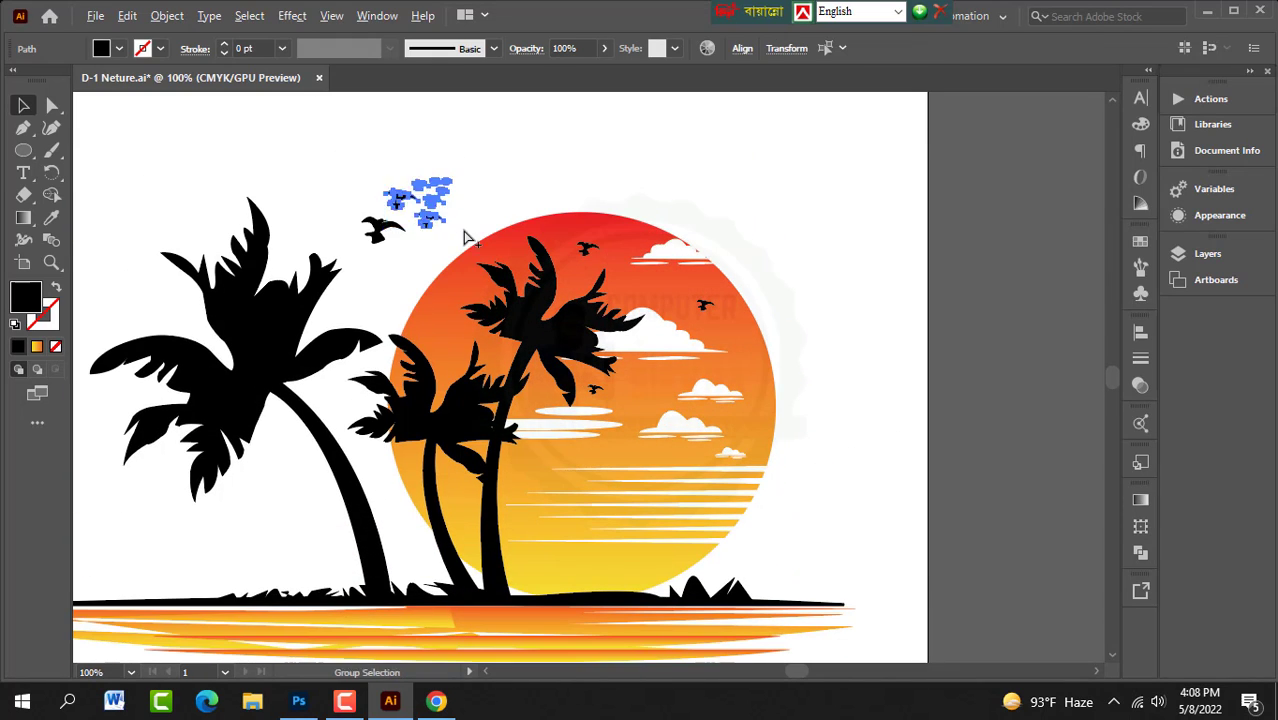
scroll(460, 200, down, 5)
scroll(443, 260, down, 2)
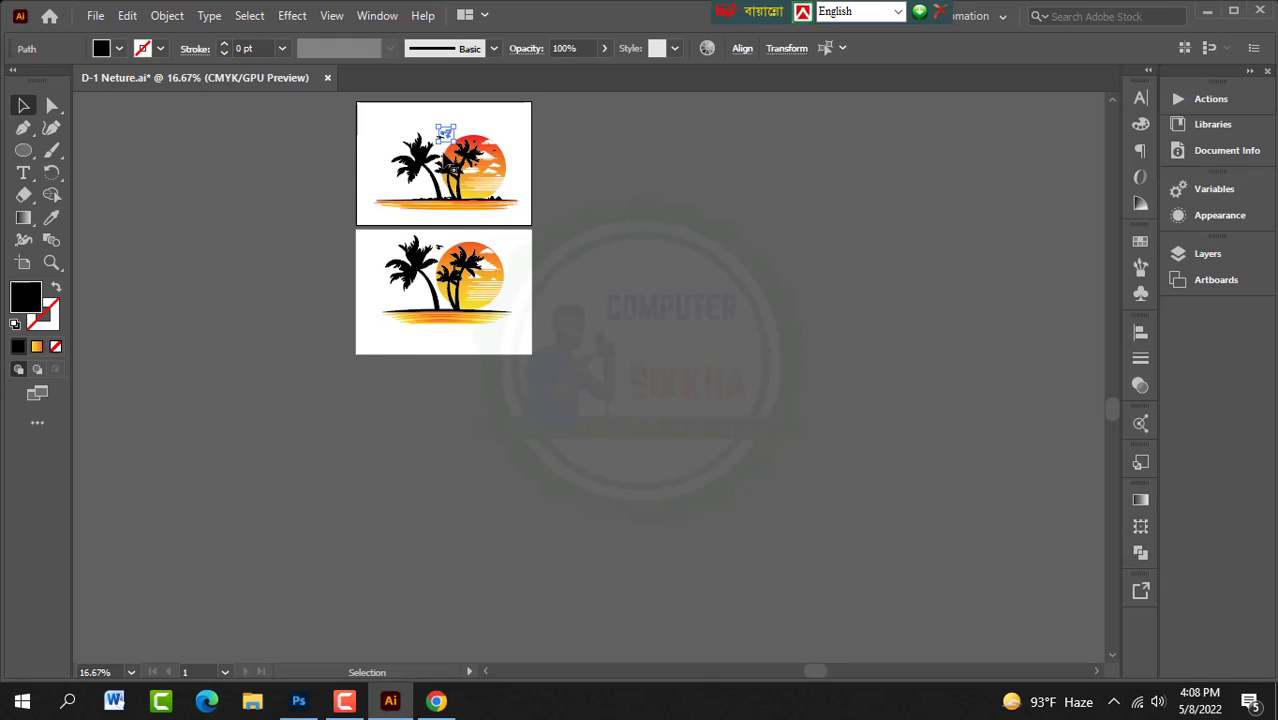
scroll(446, 133, up, 3)
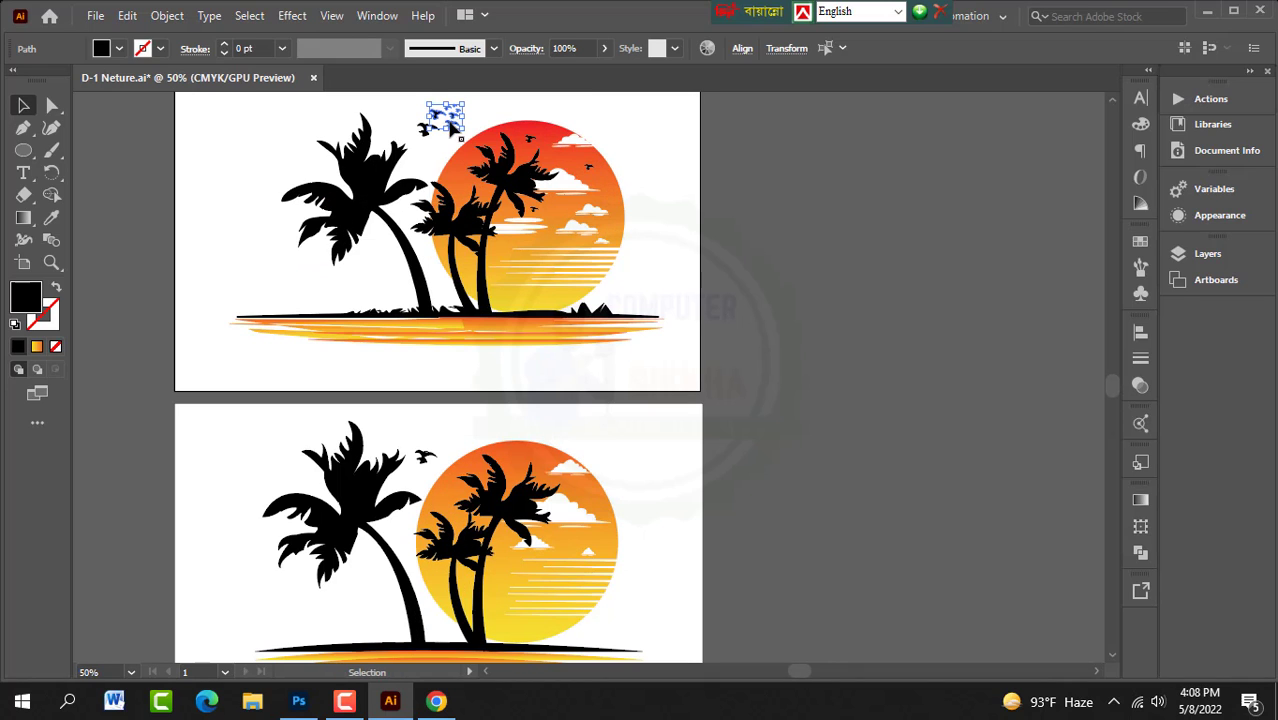
drag(446, 117, 437, 443)
scroll(438, 445, up, 6)
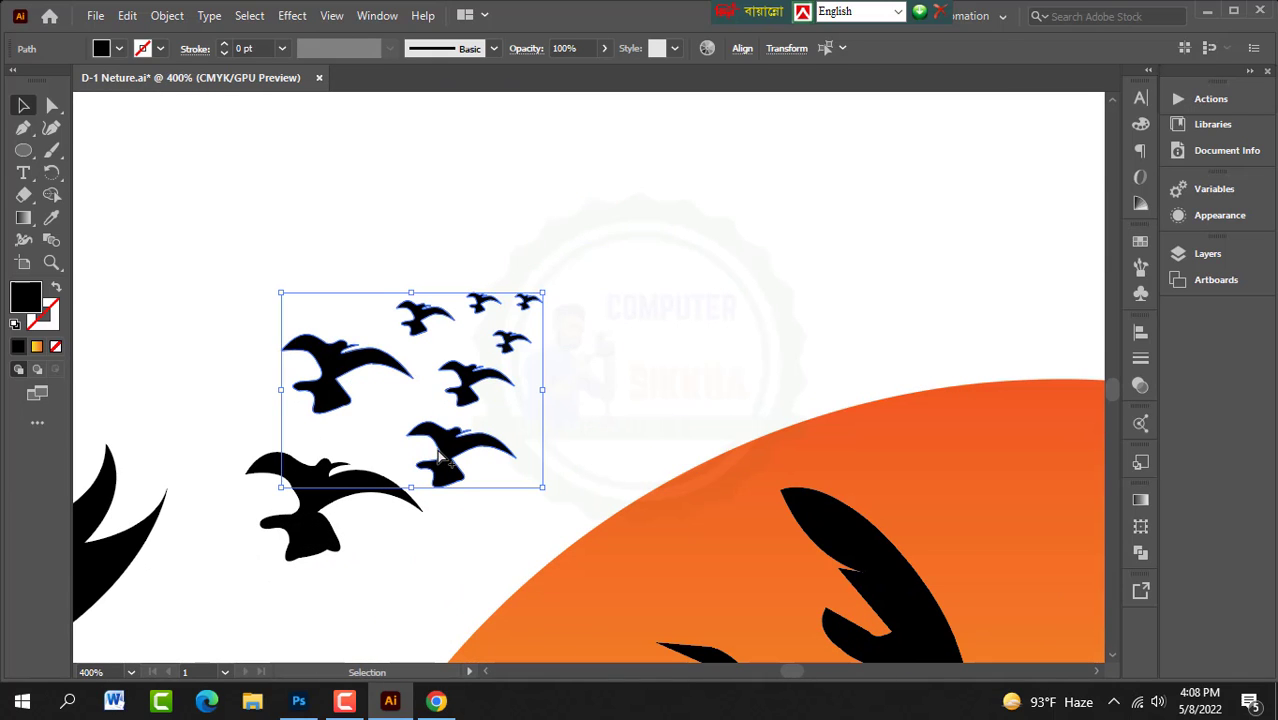
key(Right)
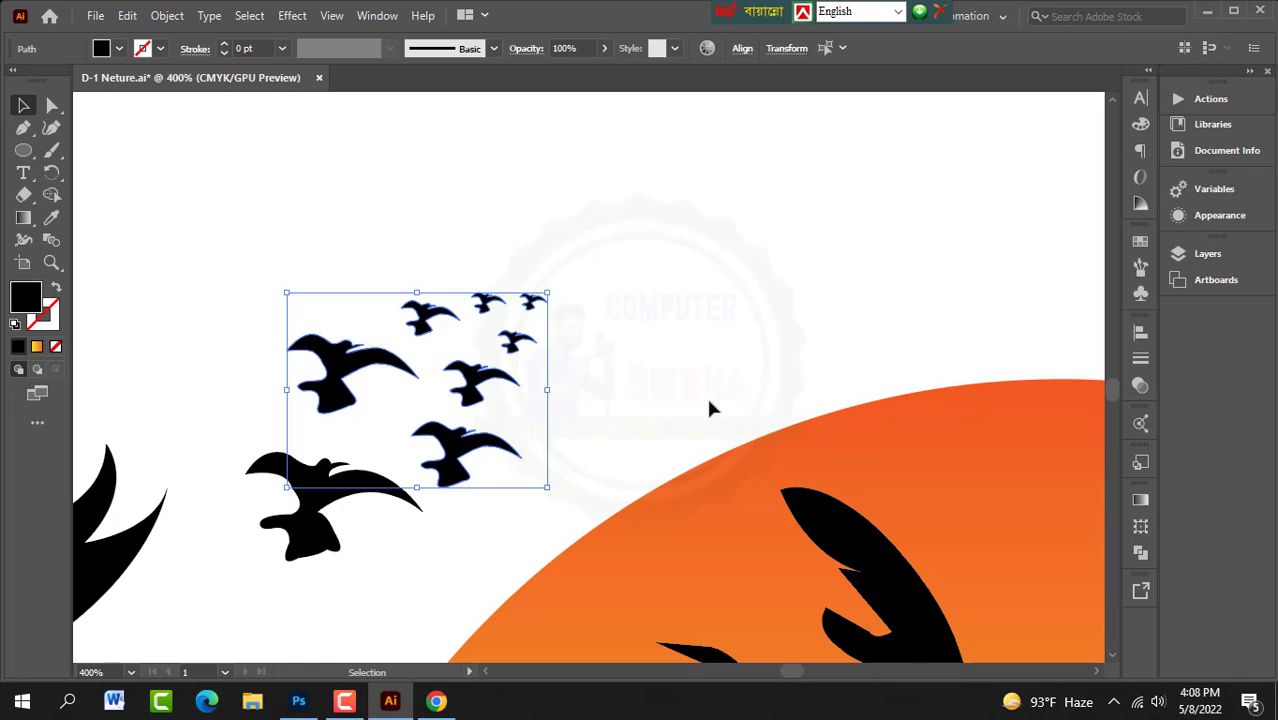
click(652, 338)
scroll(495, 320, up, 1)
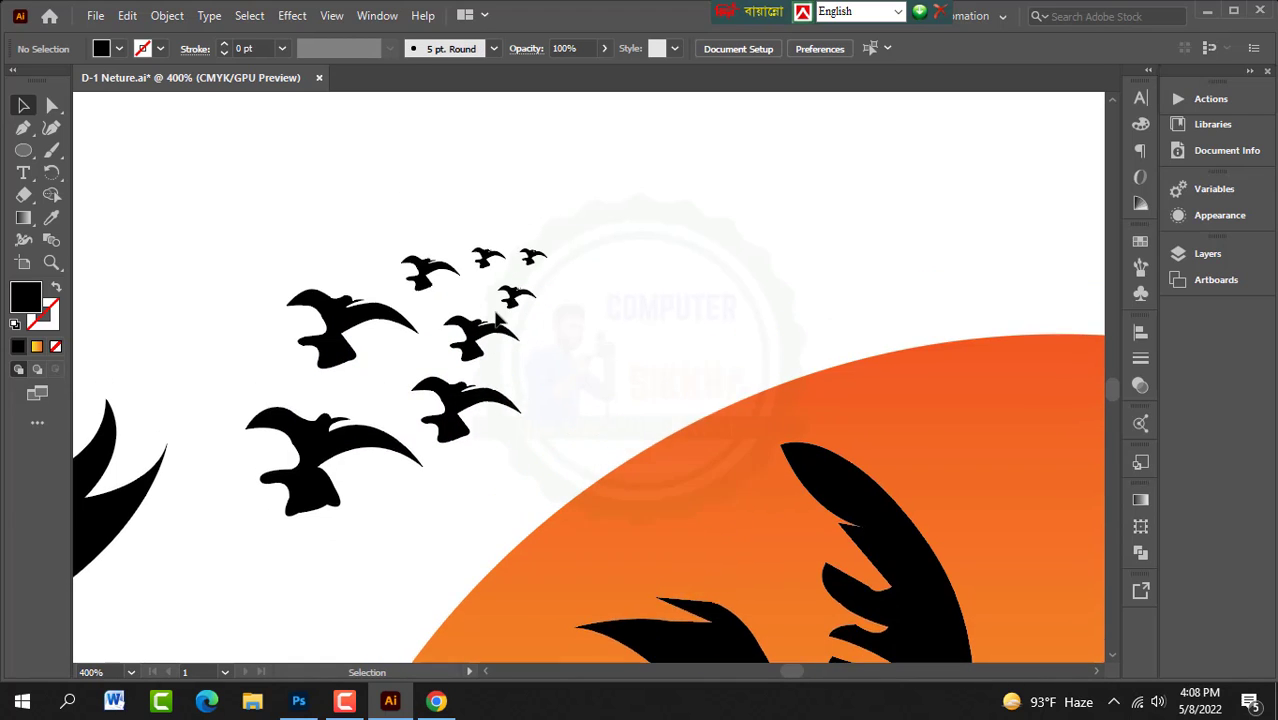
Step: Place several small black birds over the sun on the lower artboard
scroll(470, 425, down, 5)
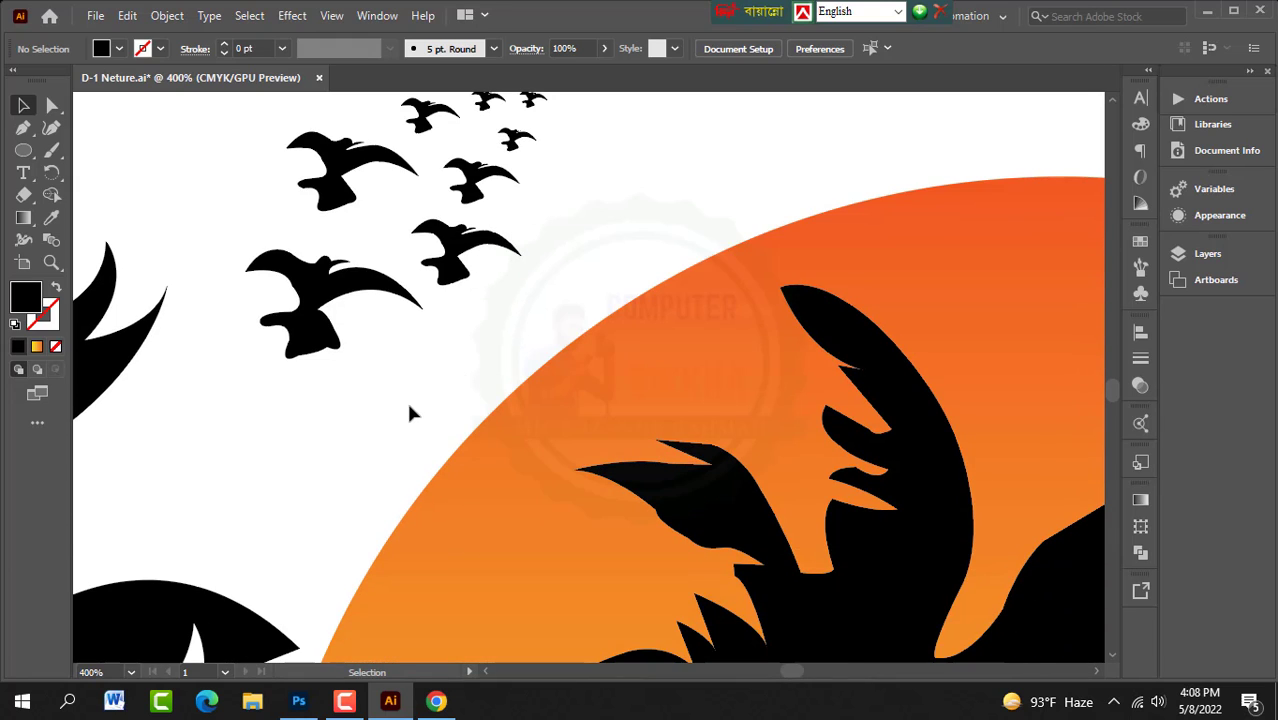
scroll(396, 372, down, 6)
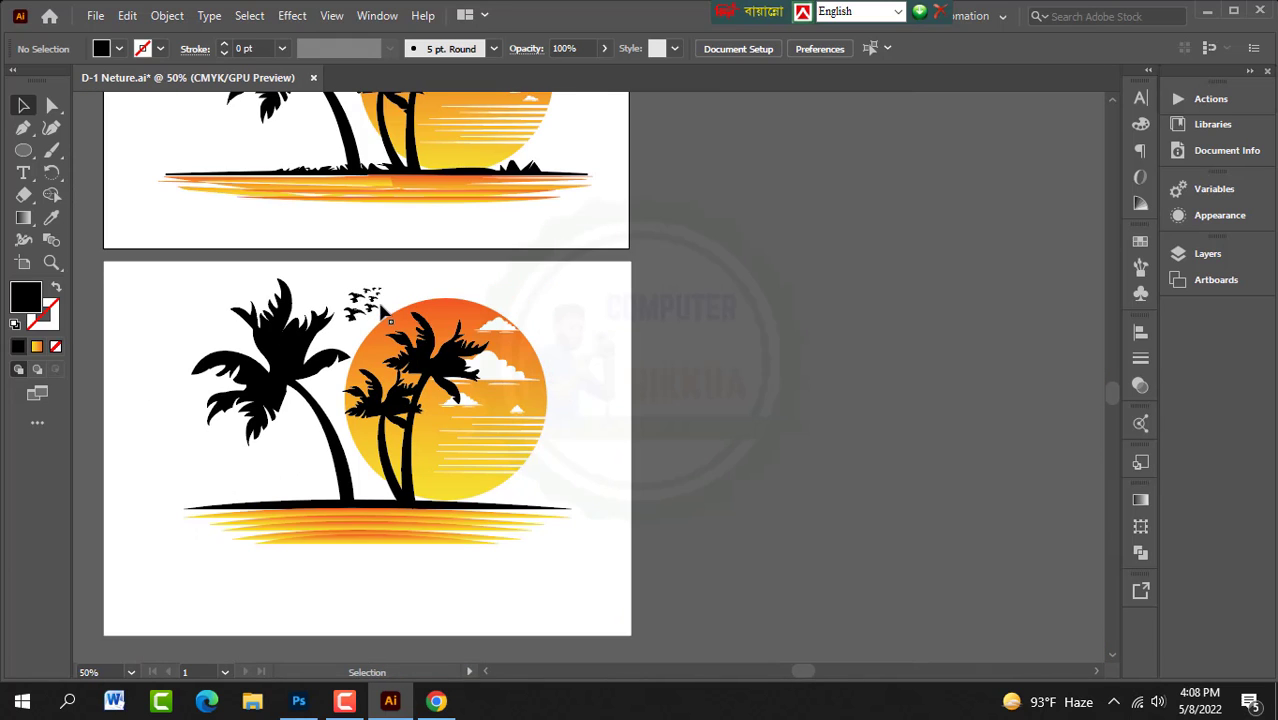
scroll(381, 306, down, 1)
click(376, 268)
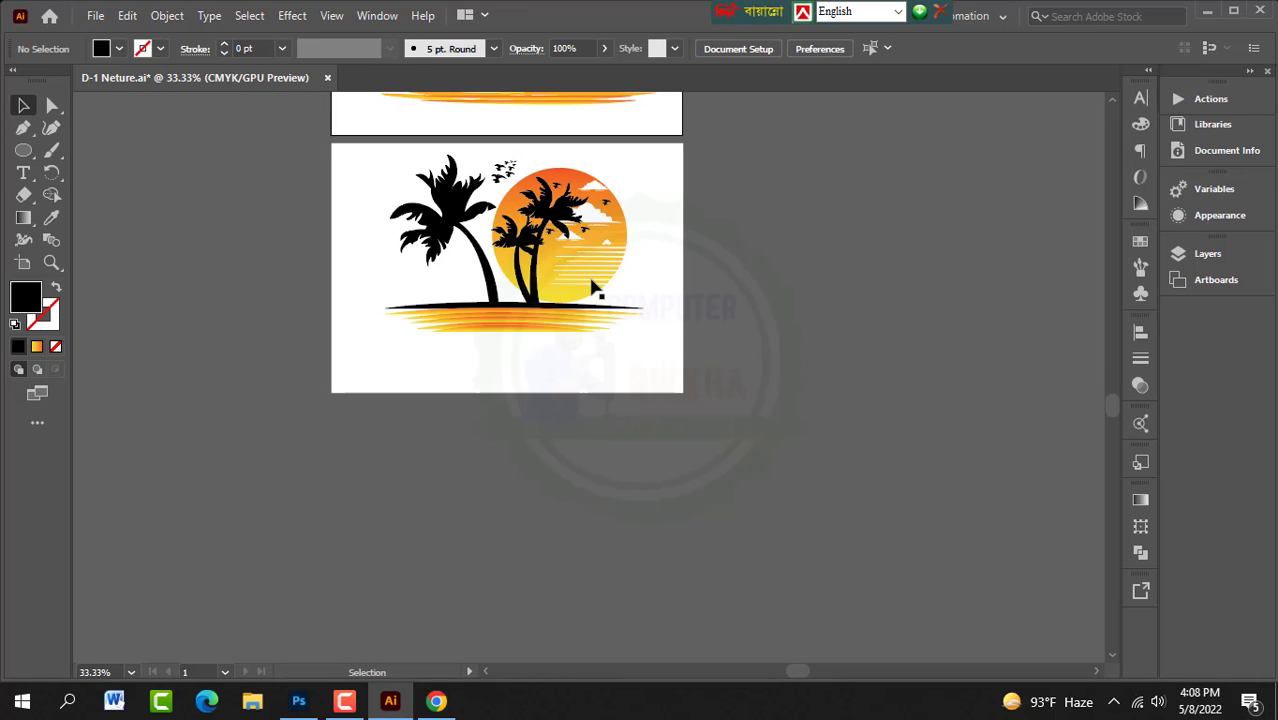
Step: Compare the lower artboard's ground, water and birds with the reference illustration on the upper artboard
scroll(592, 288, up, 5)
scroll(465, 220, down, 2)
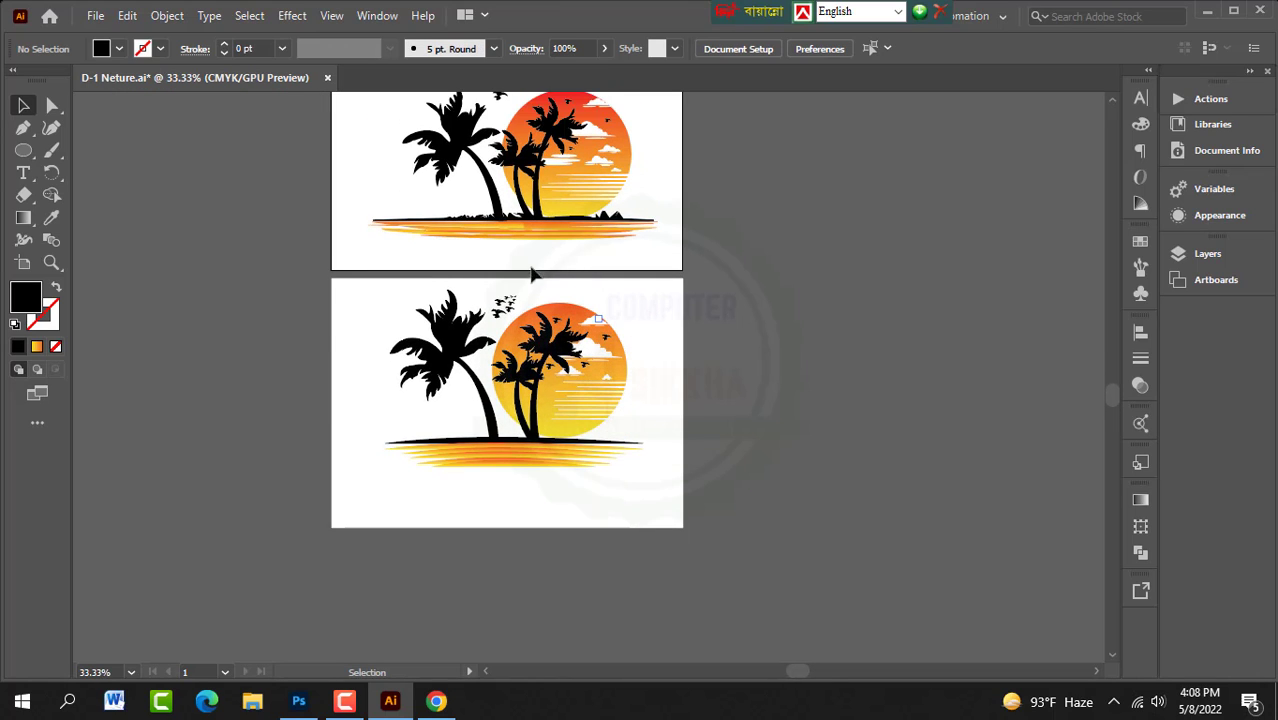
scroll(470, 245, up, 2)
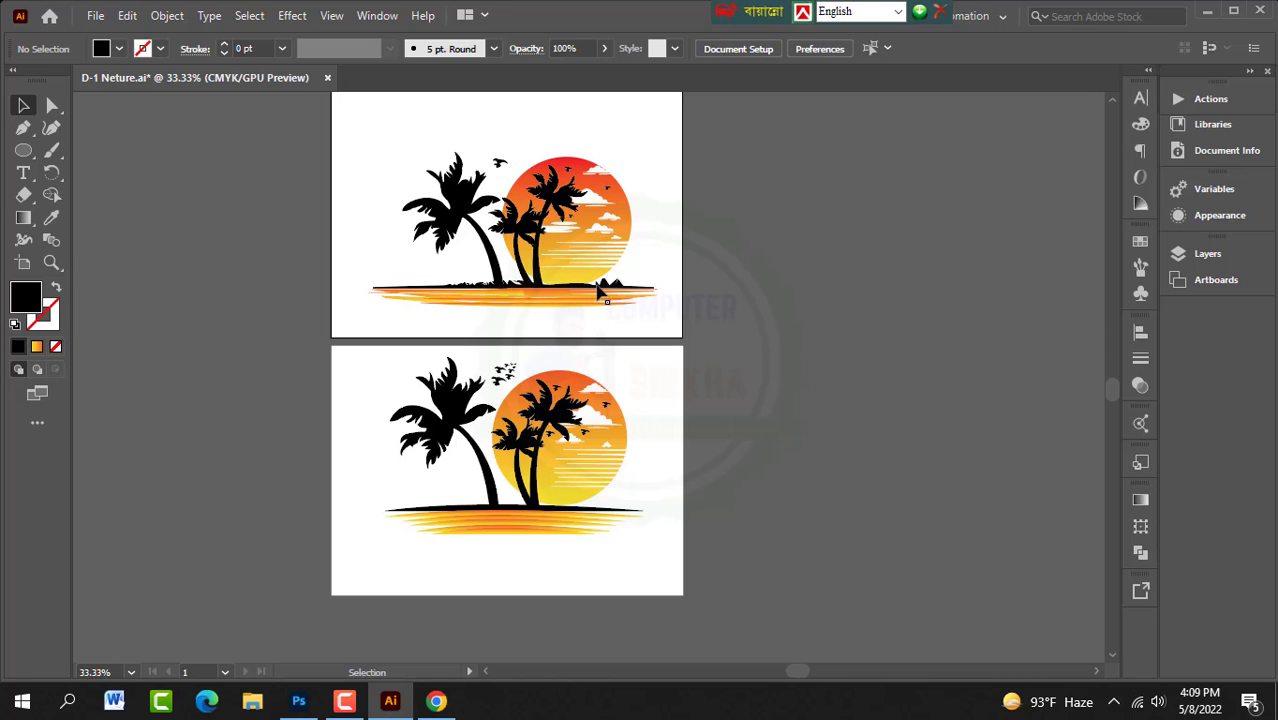
scroll(532, 262, down, 2)
scroll(578, 412, up, 1)
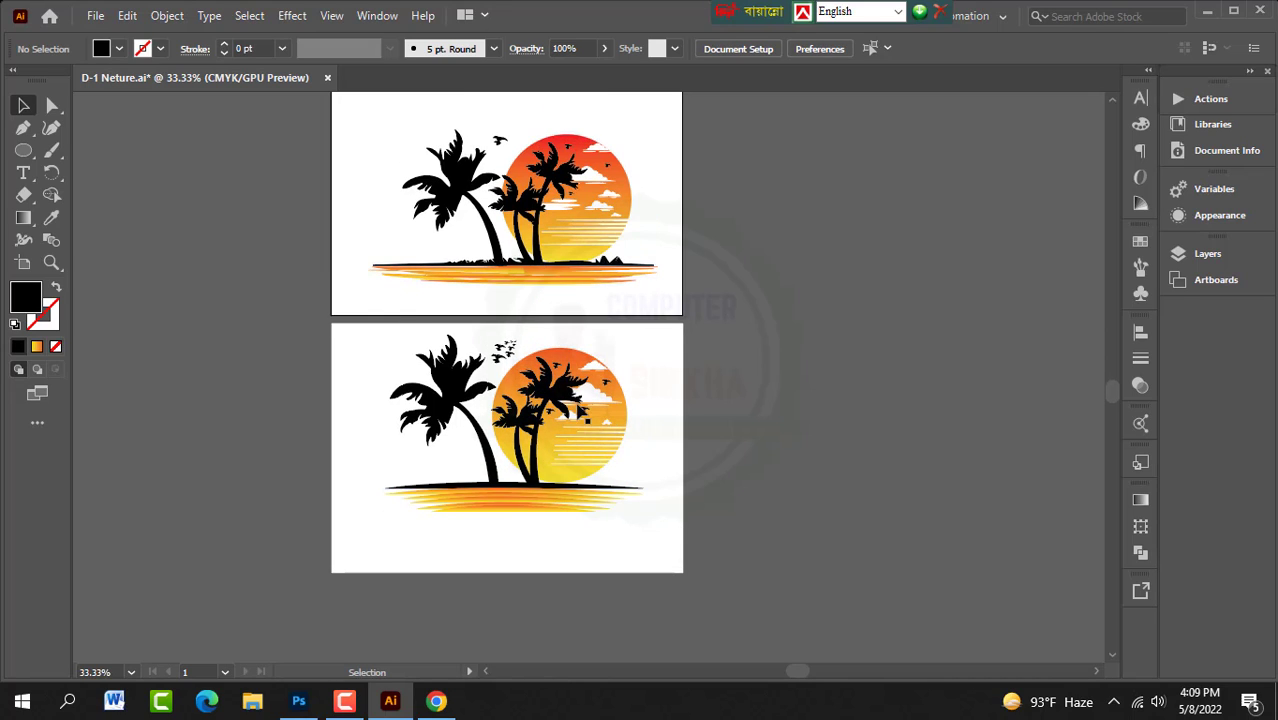
scroll(560, 405, down, 3)
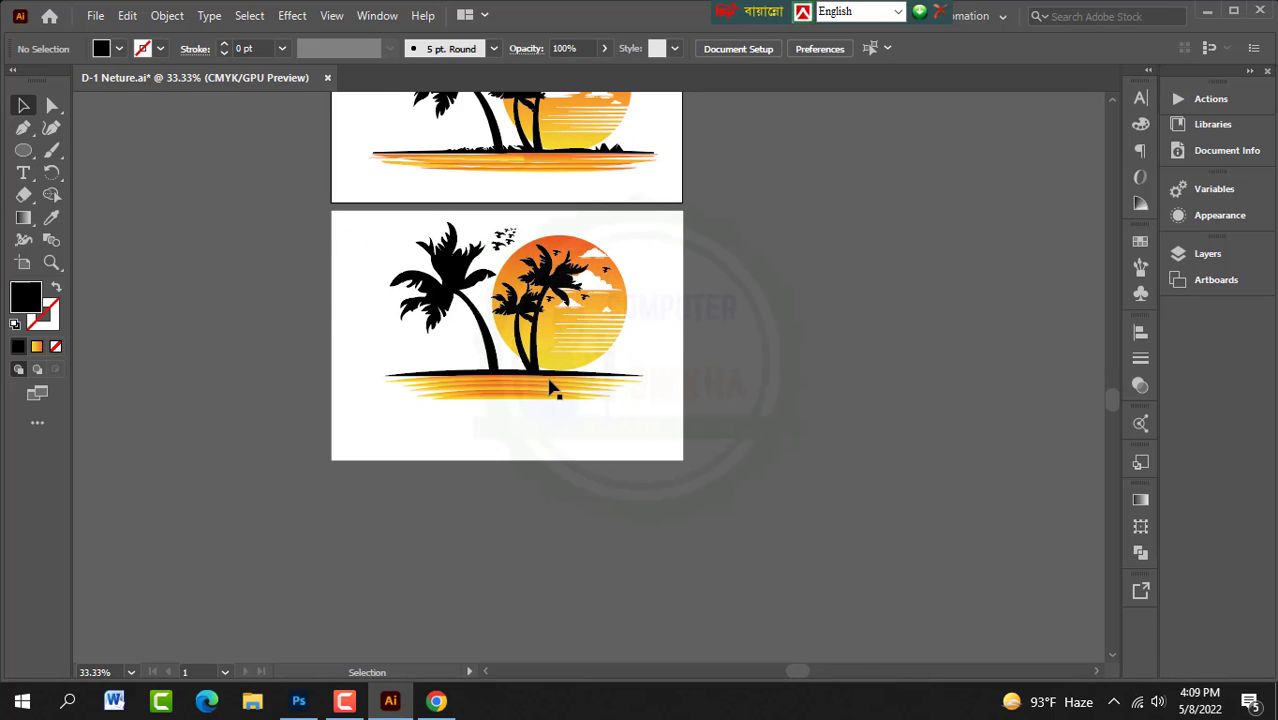
scroll(528, 372, down, 2)
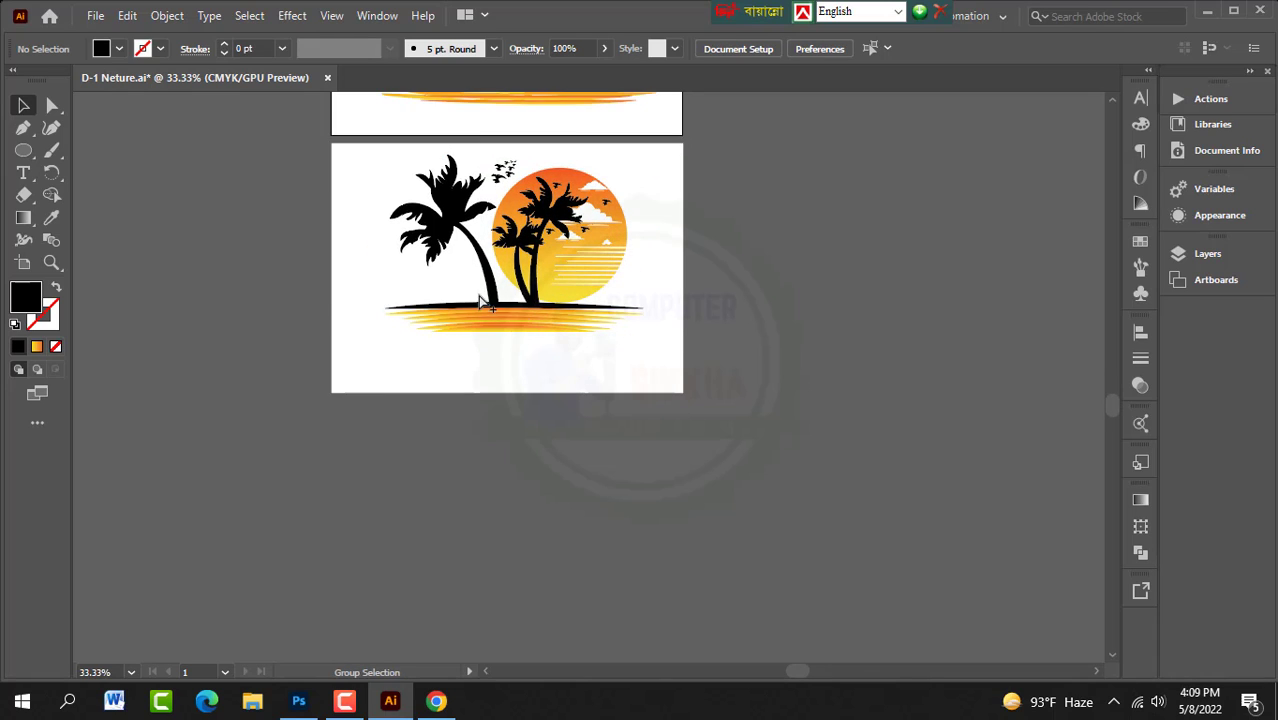
scroll(465, 317, up, 4)
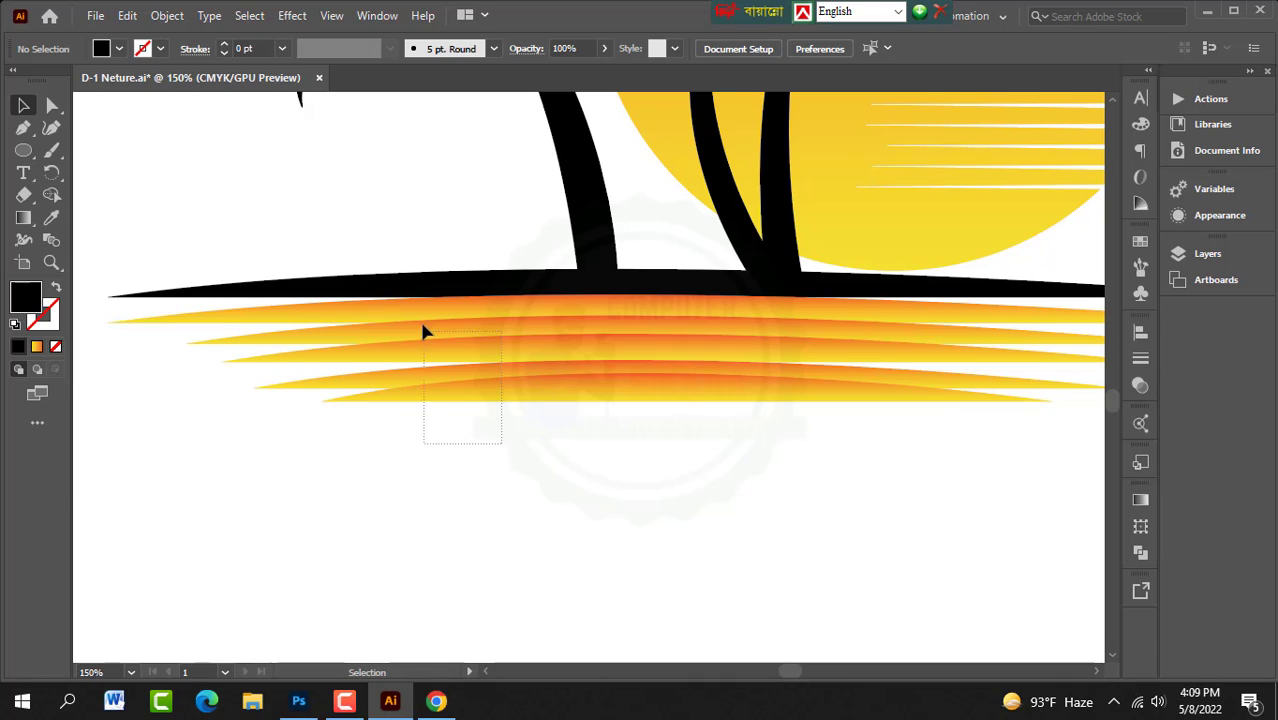
drag(423, 327, 422, 292)
key(a)
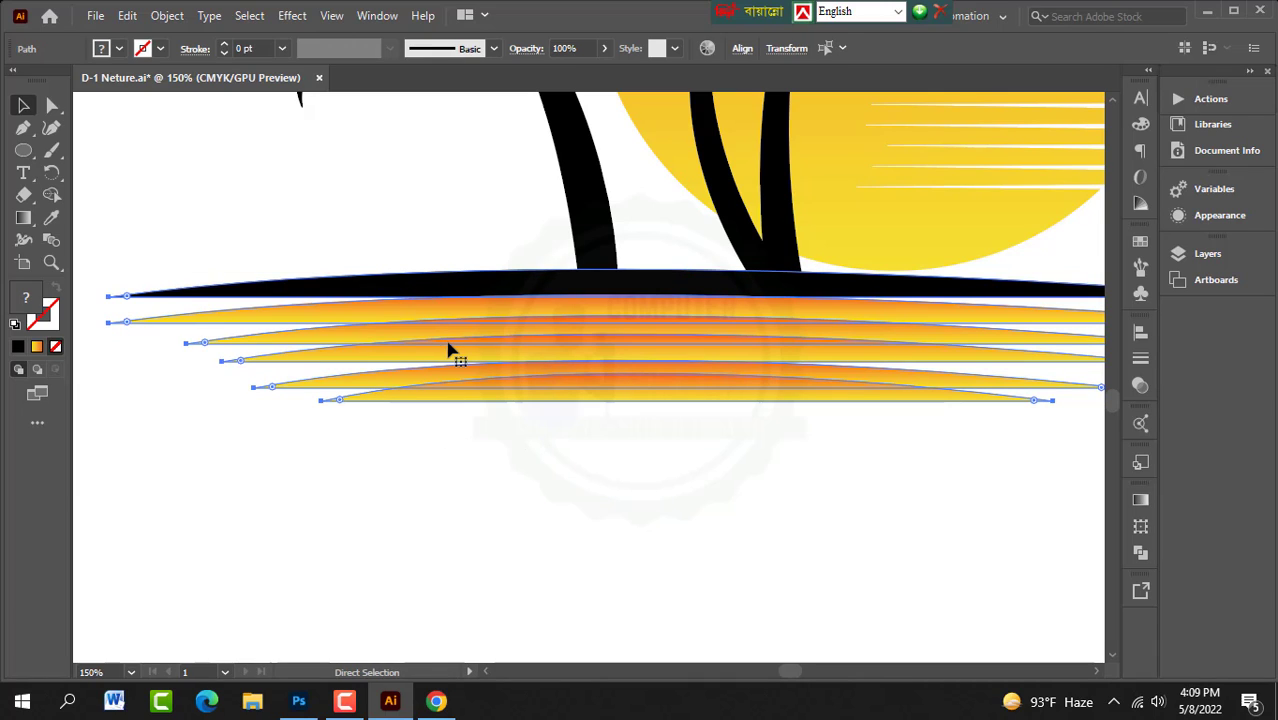
key(v)
key(ctrl+shift+a)
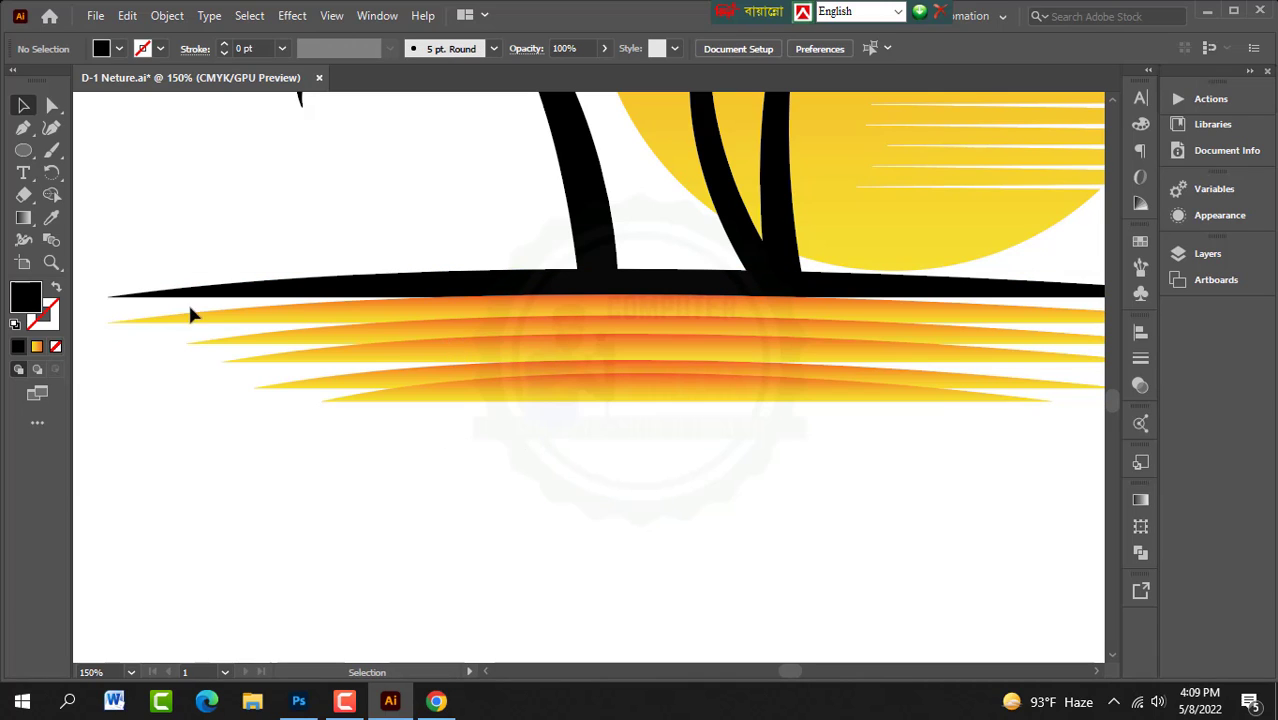
Step: Start a black grass silhouette with the Pen tool on the ground left of the large palm, outlining the first few pointed tufts
click(24, 127)
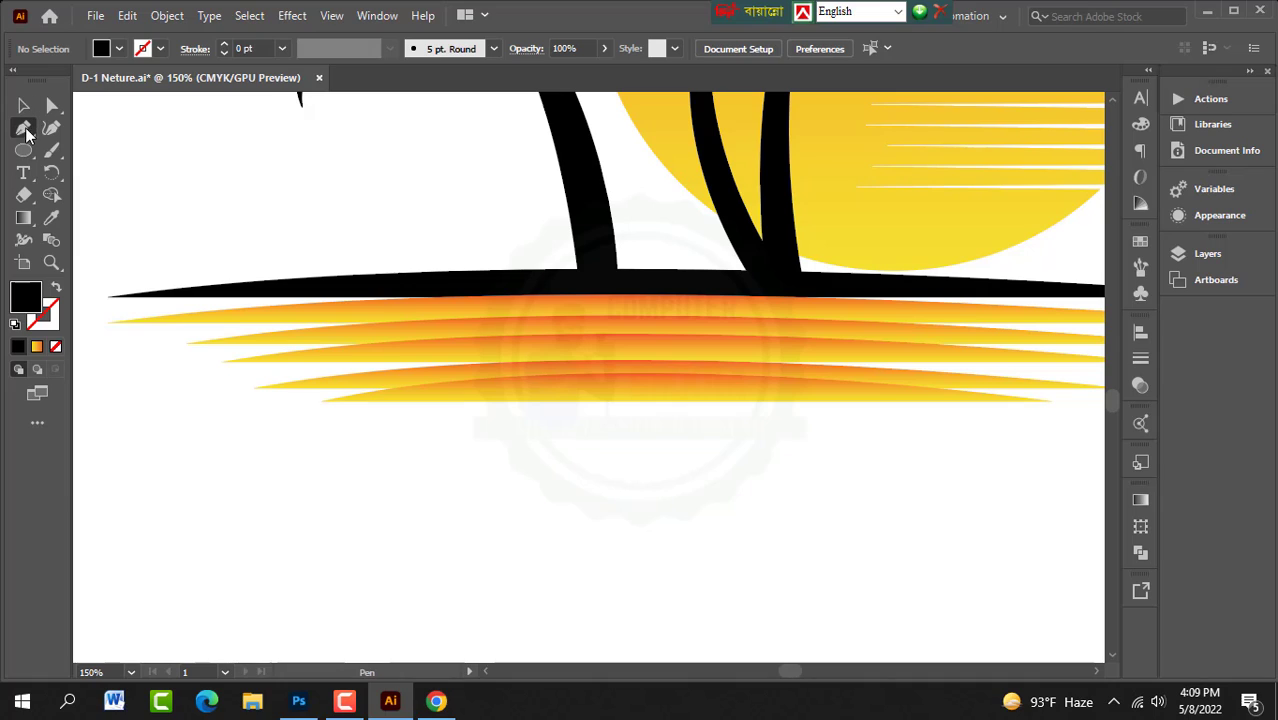
click(278, 279)
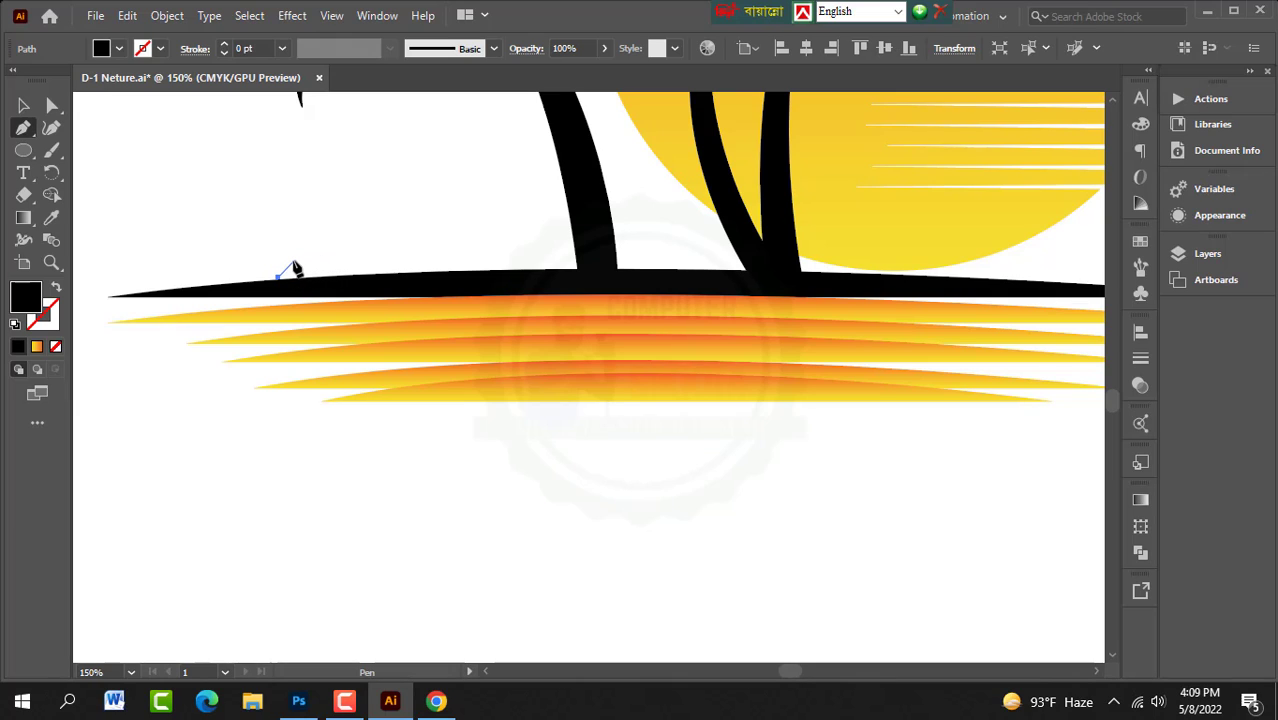
click(291, 263)
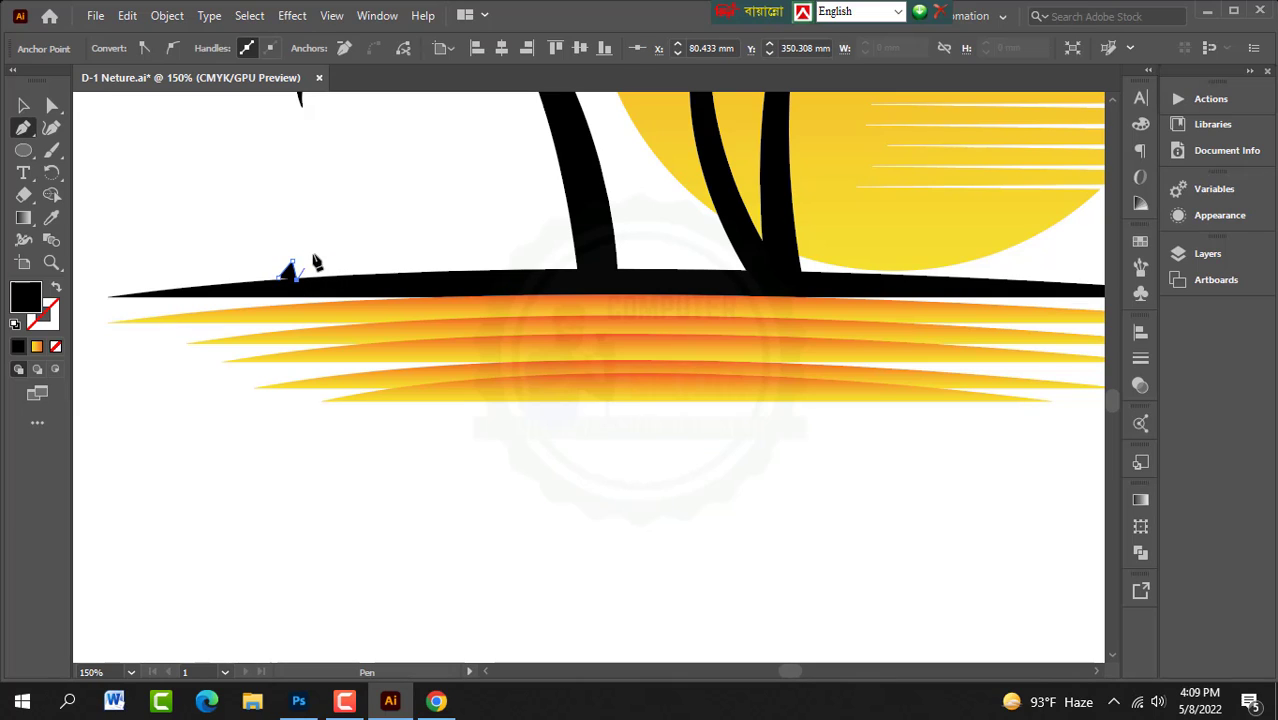
drag(318, 245, 328, 285)
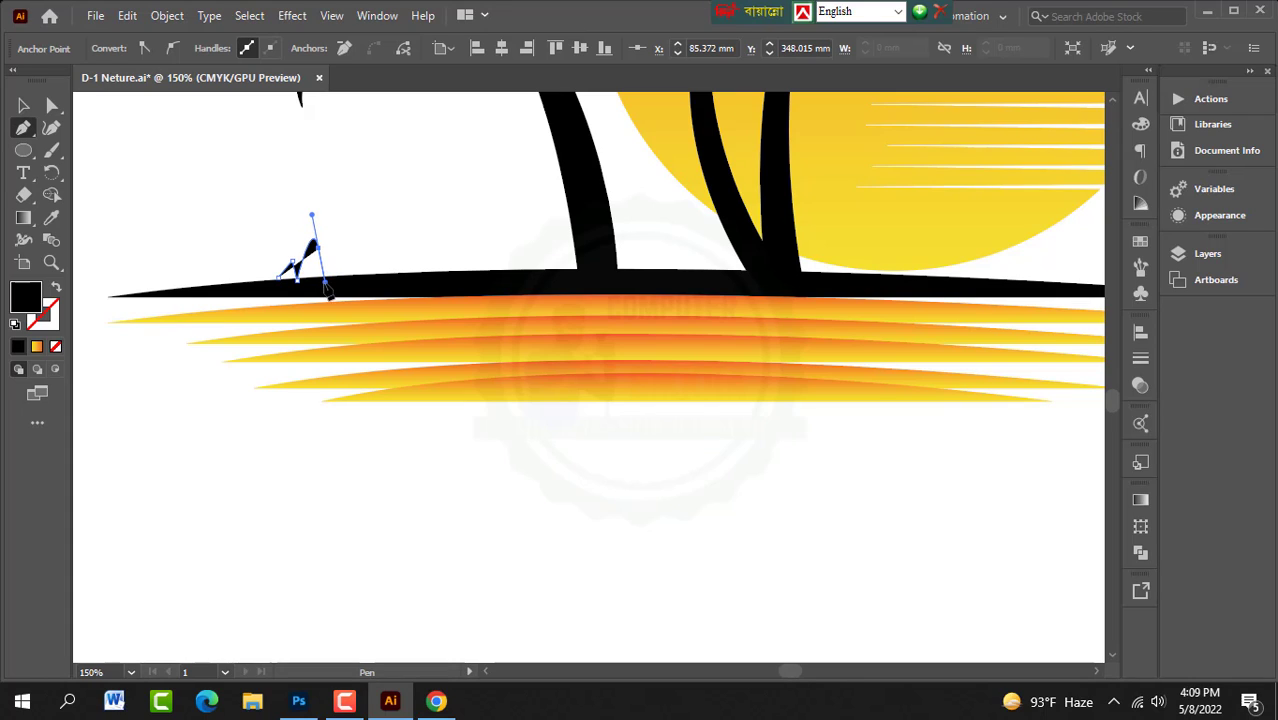
drag(328, 288, 325, 282)
click(332, 275)
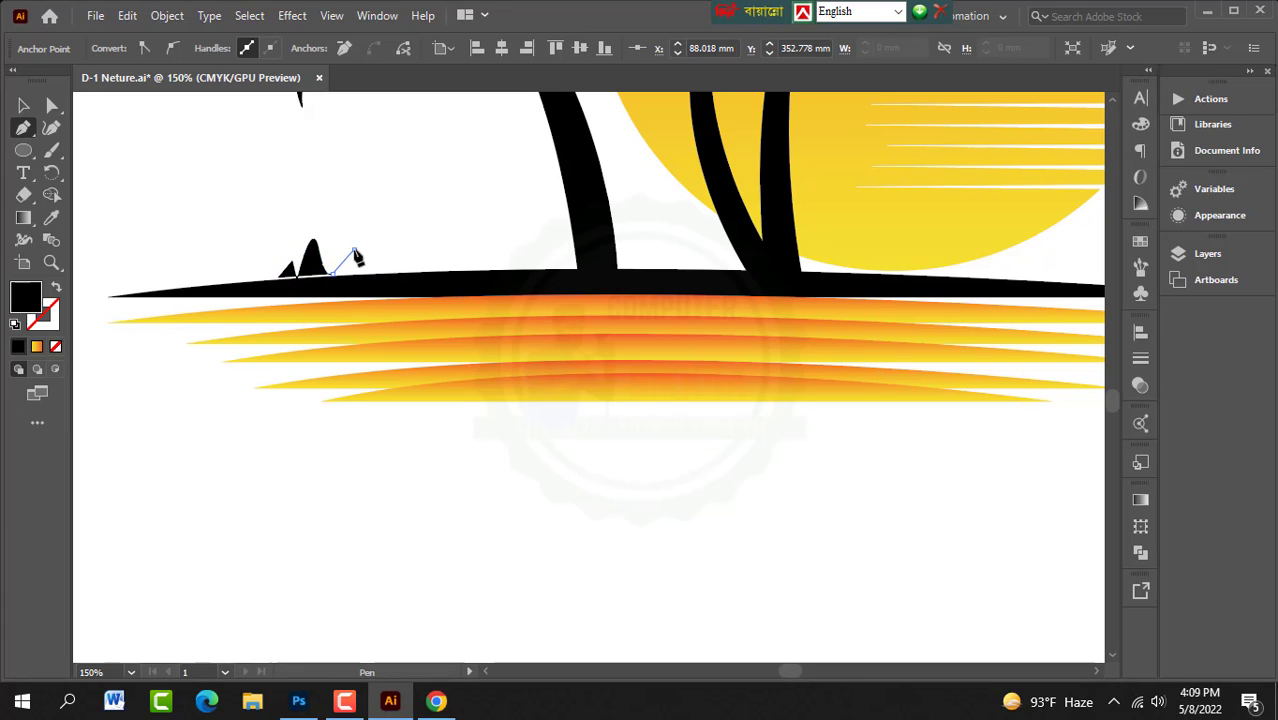
click(336, 238)
drag(352, 249, 364, 280)
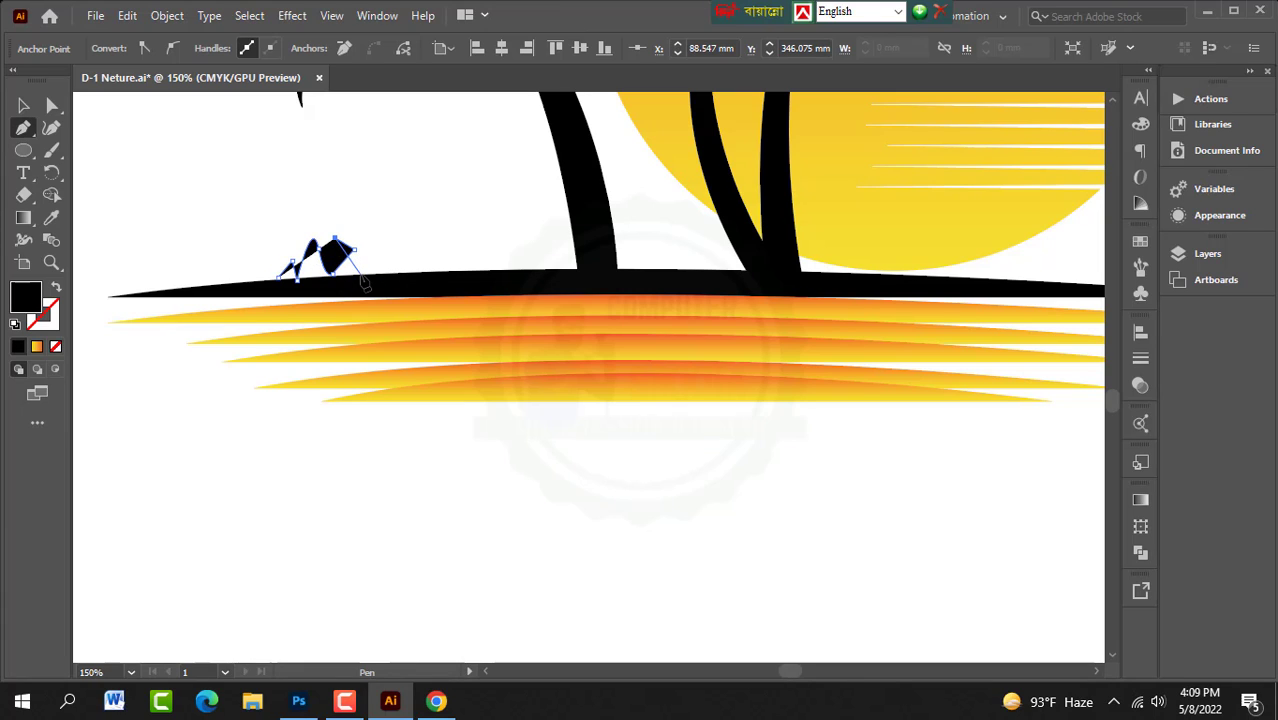
click(360, 277)
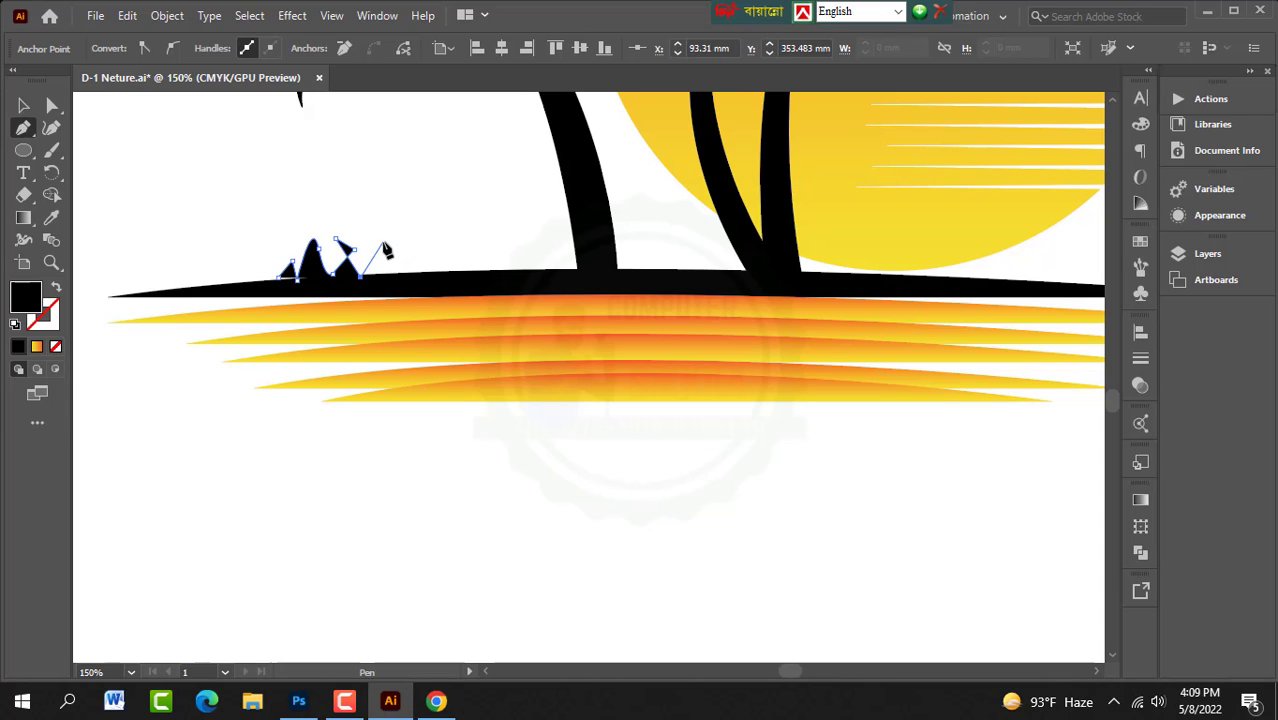
Step: Continue the grass outline toward the large palm with three narrow blades slanting right
click(383, 243)
click(389, 263)
click(404, 244)
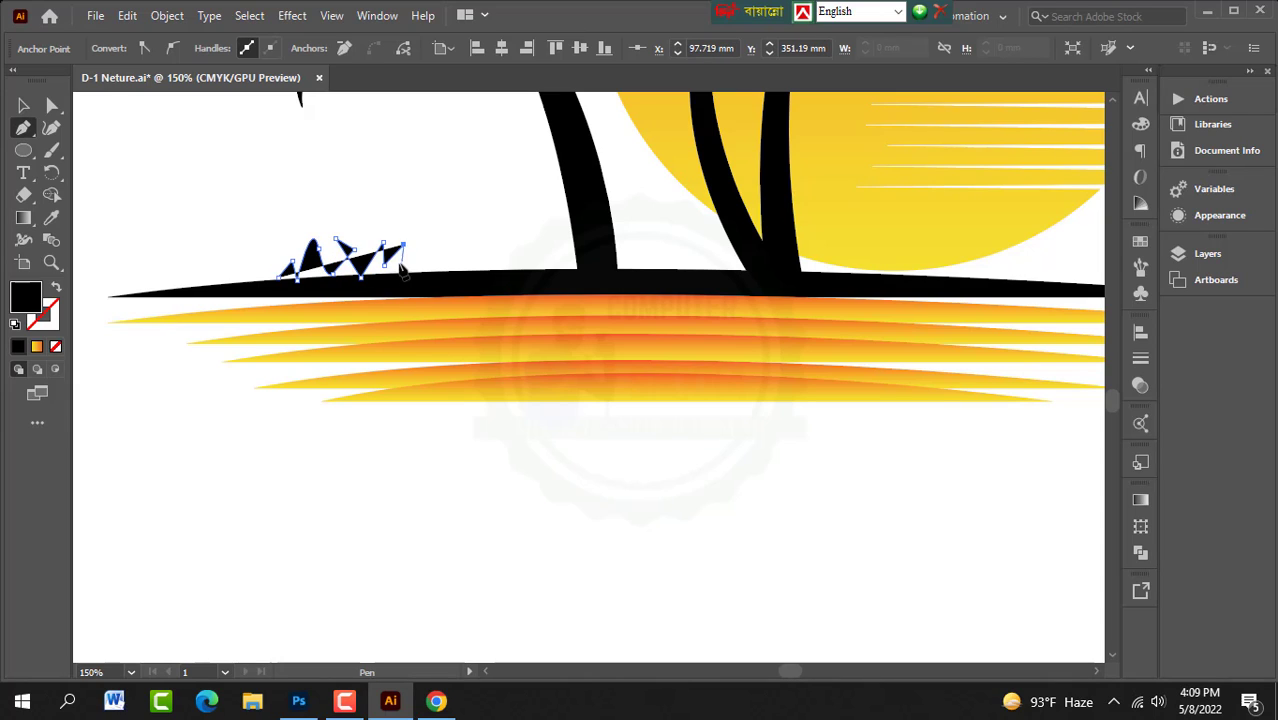
key(Escape)
click(386, 276)
mouse_move(412, 273)
mouse_down()
mouse_move(434, 220)
mouse_move(410, 277)
mouse_up()
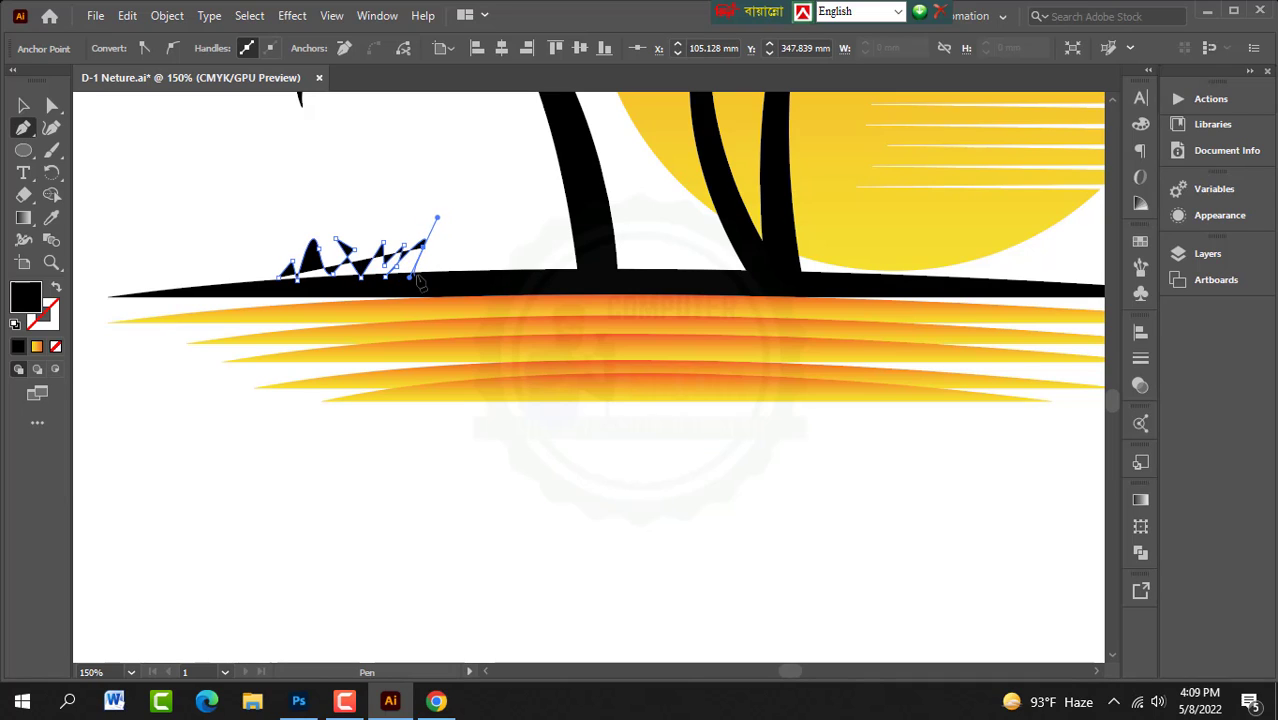
key(Escape)
Step: Continue the black grass outline with pointed blades up to the base of the large palm's trunk
click(420, 268)
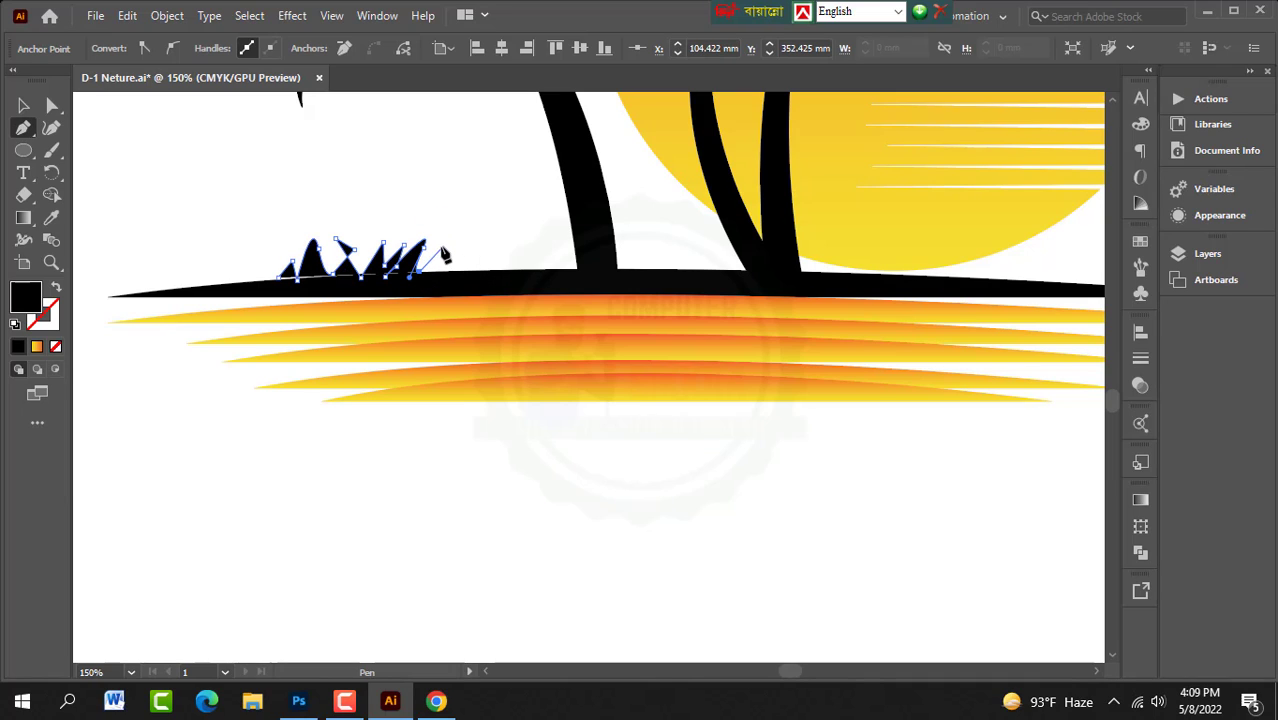
click(447, 244)
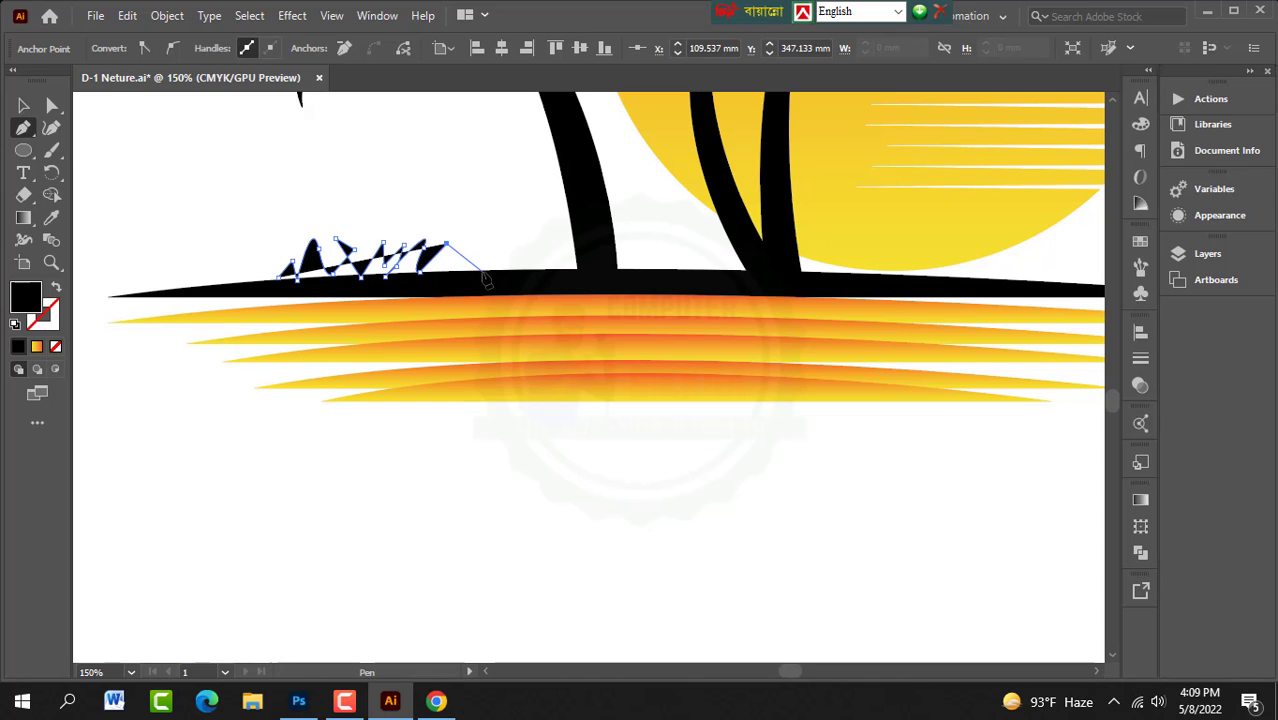
drag(485, 269, 498, 277)
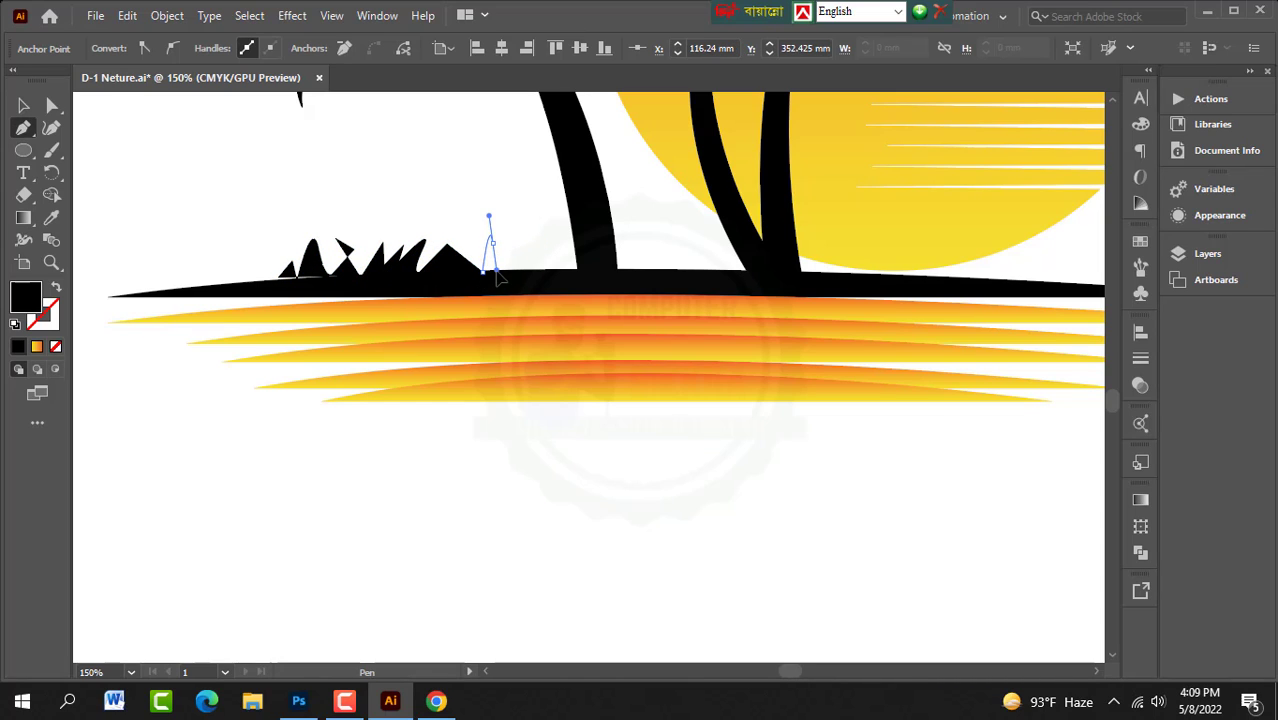
click(495, 270)
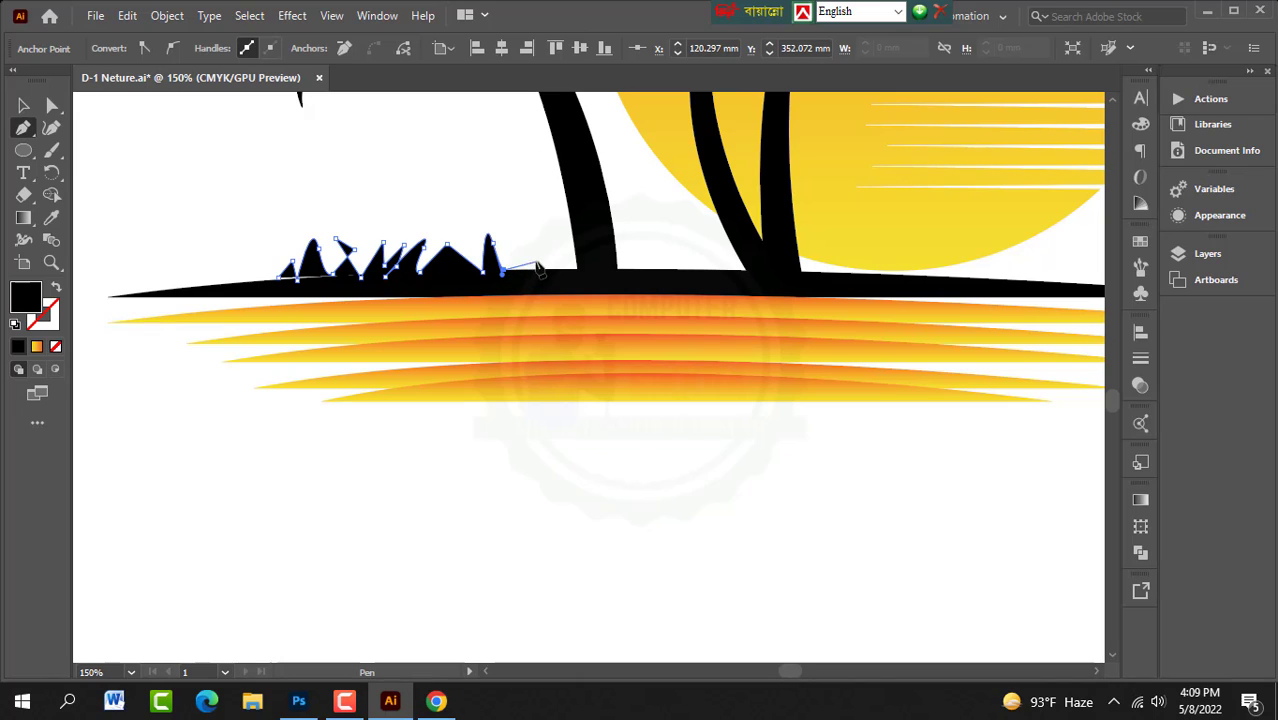
click(515, 232)
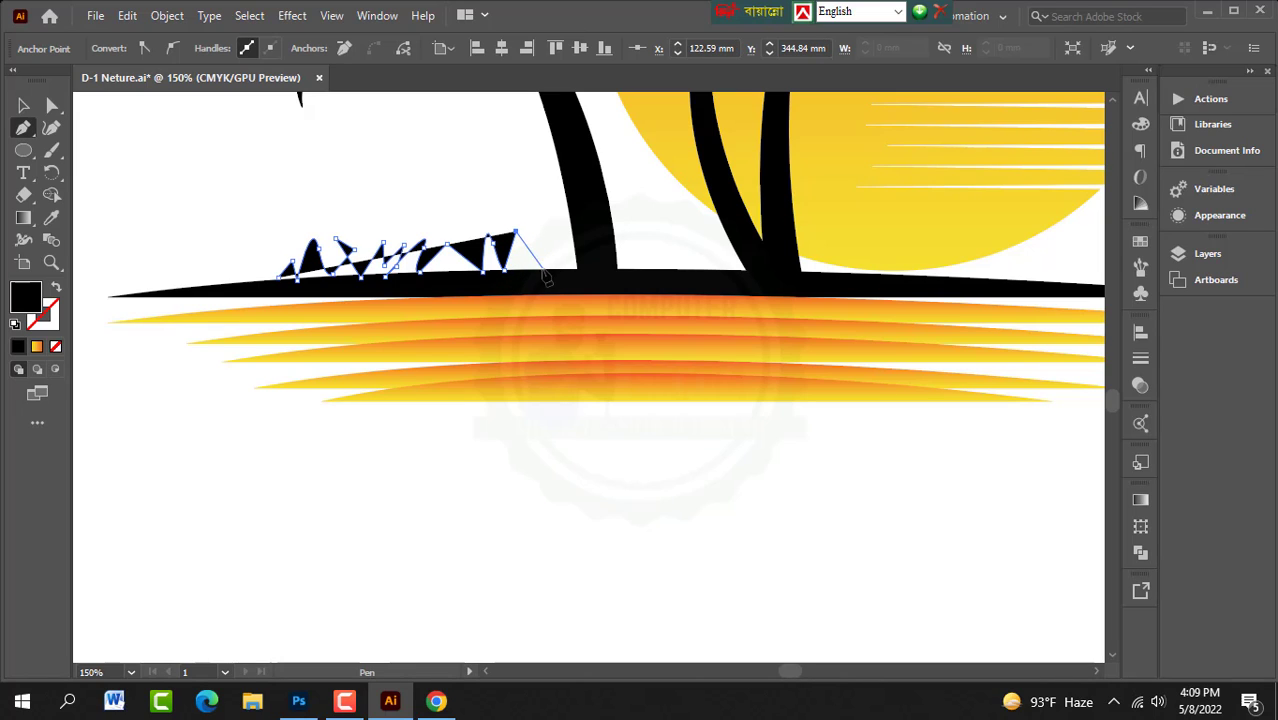
drag(548, 274, 596, 281)
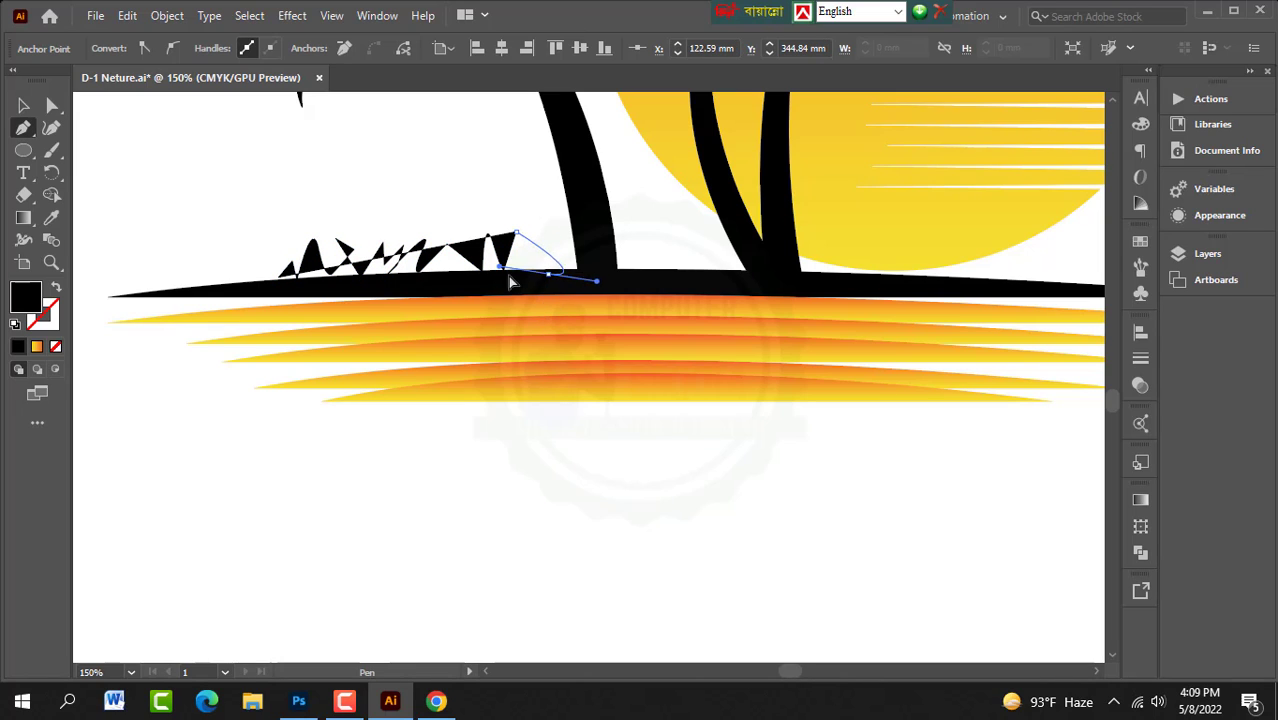
drag(509, 276, 583, 301)
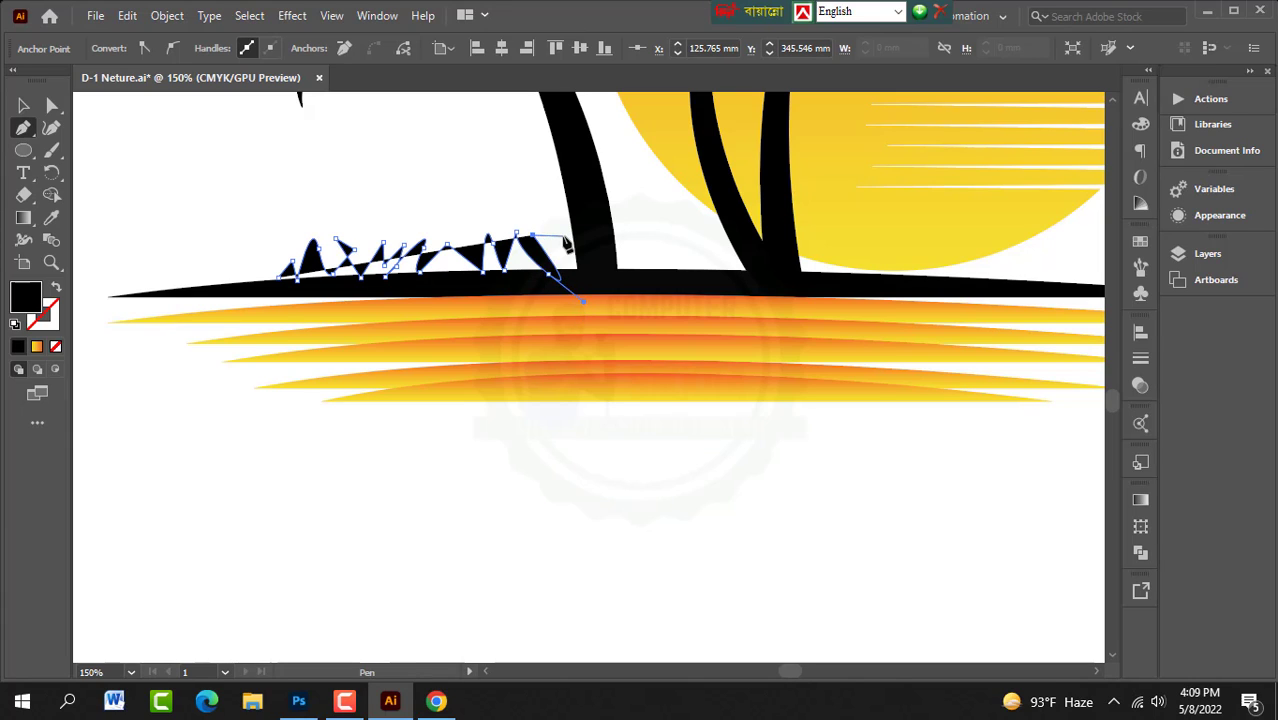
click(560, 236)
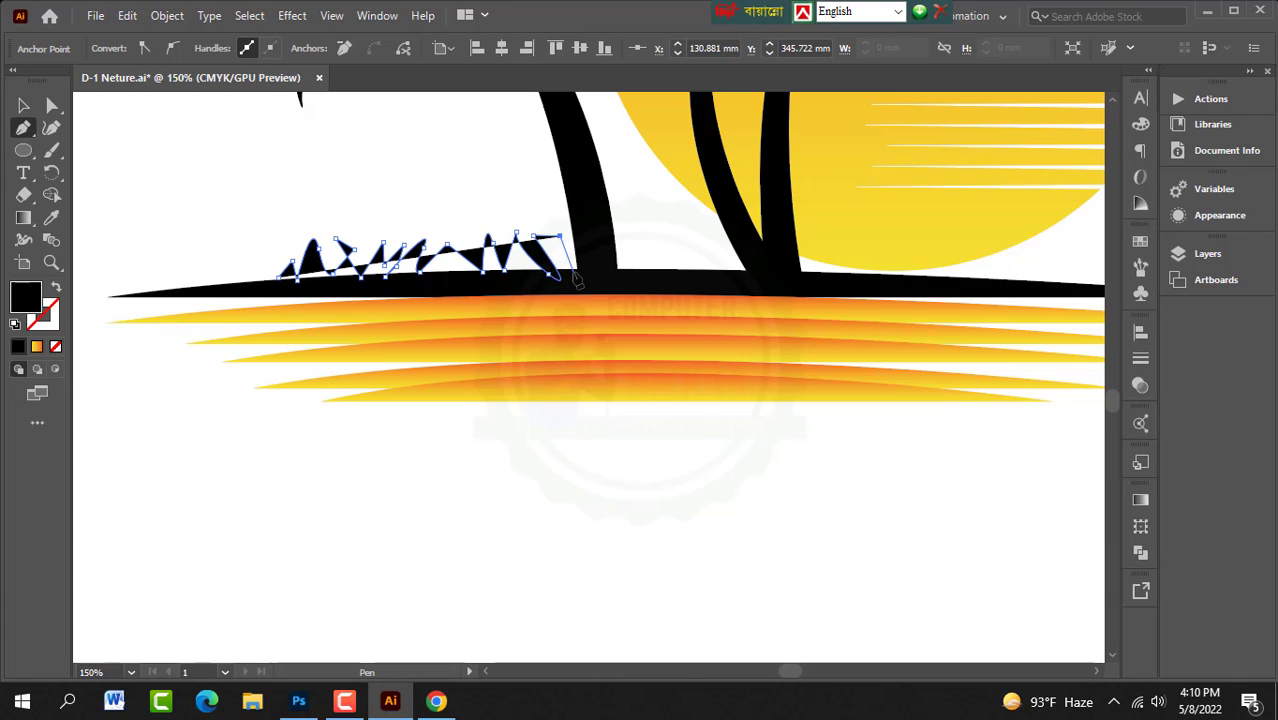
click(593, 270)
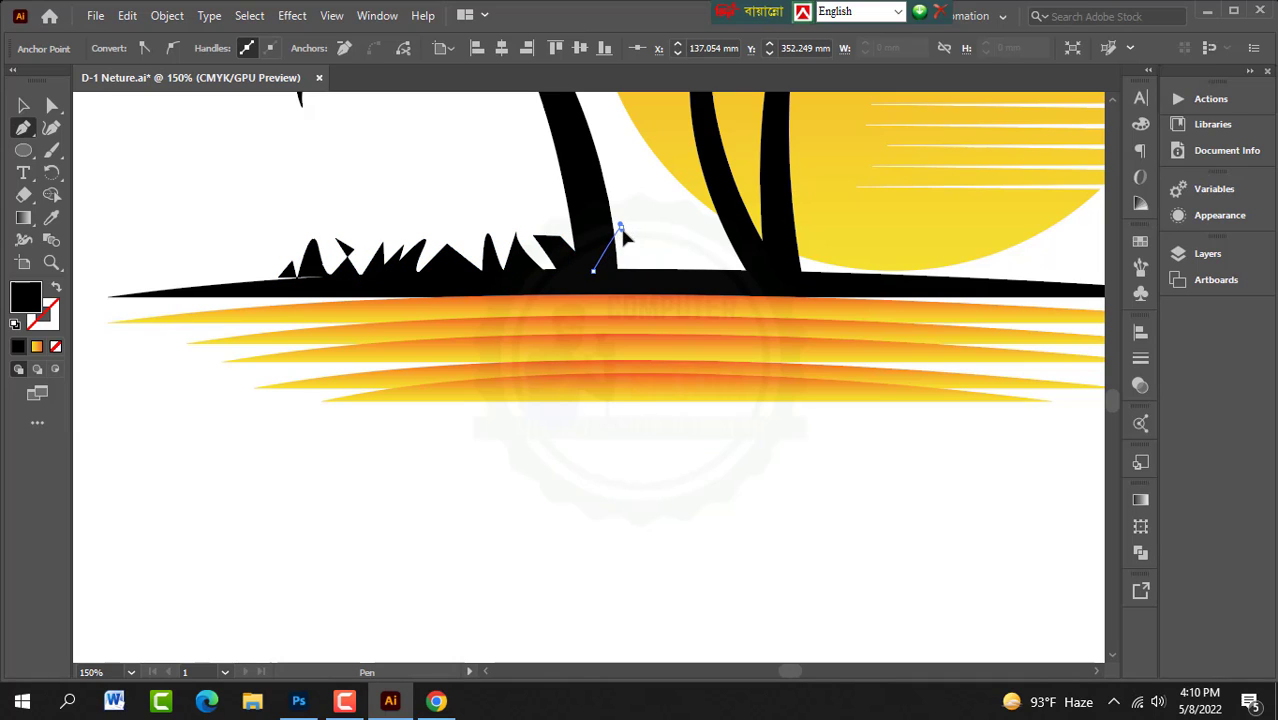
Step: Extend the grass outline with blades between the large palm and the two smaller palms, carrying it across their trunk bases
click(620, 228)
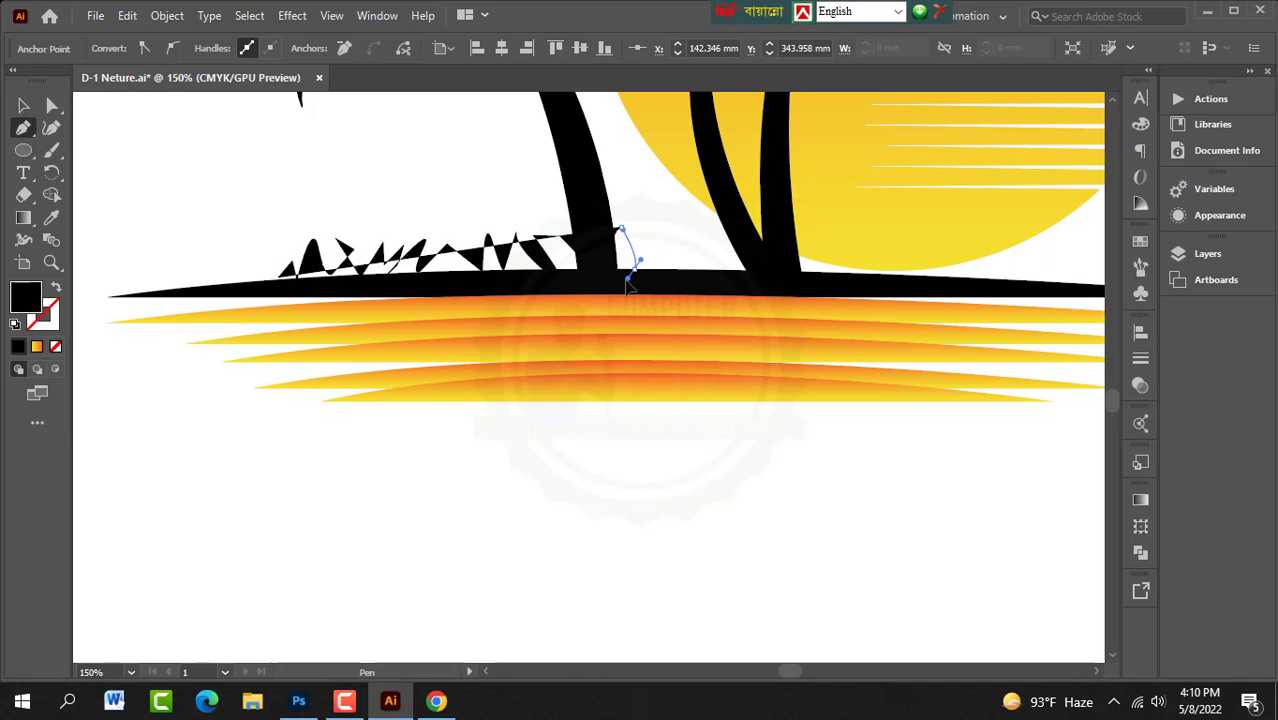
drag(631, 268, 645, 258)
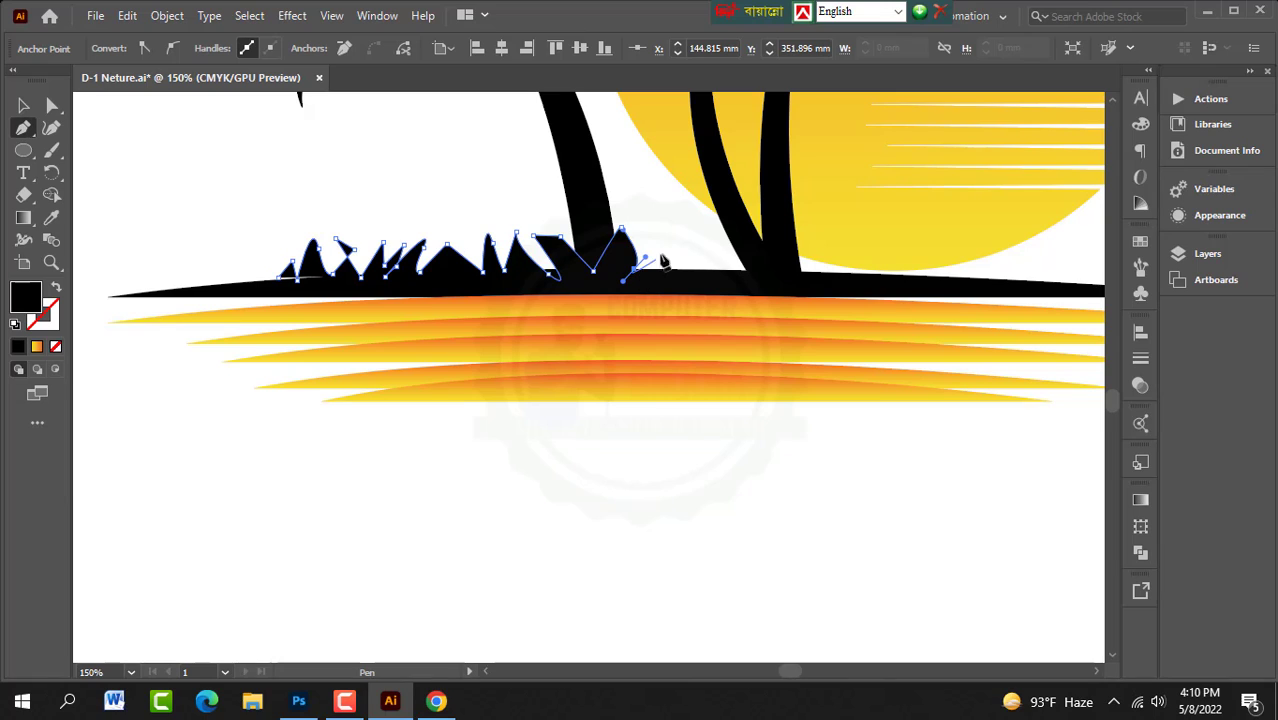
click(671, 233)
click(672, 257)
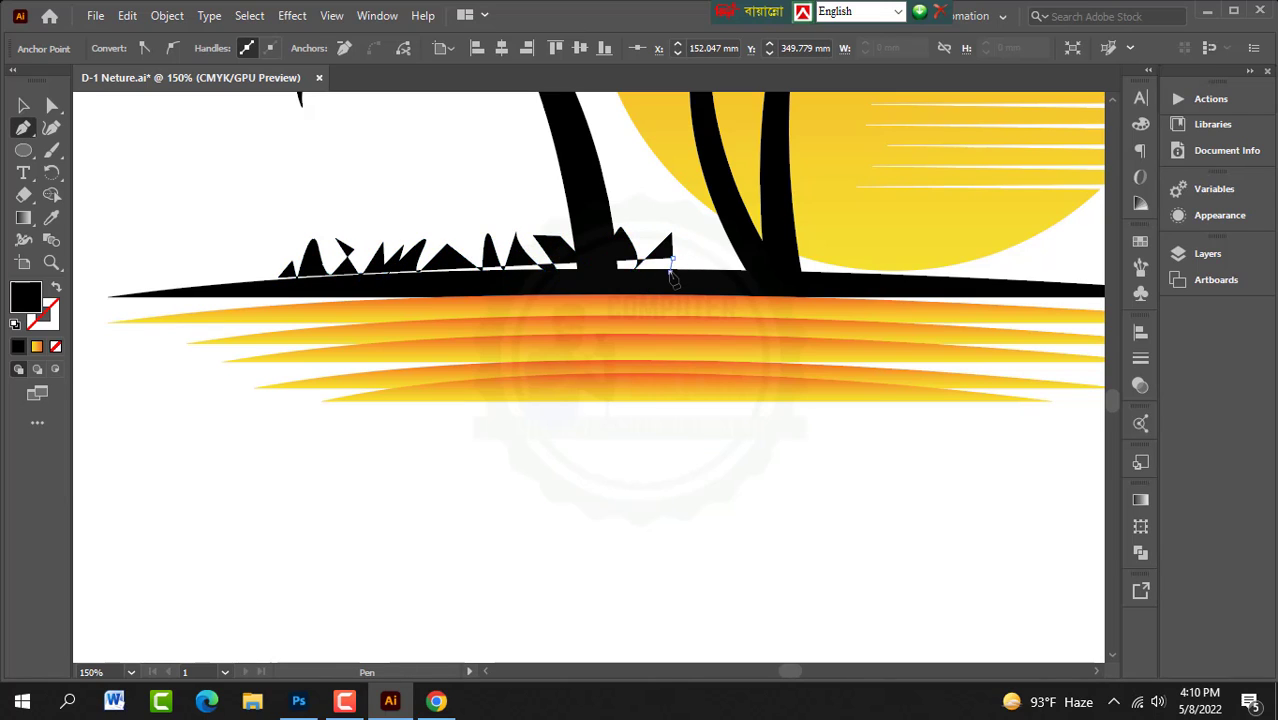
click(686, 234)
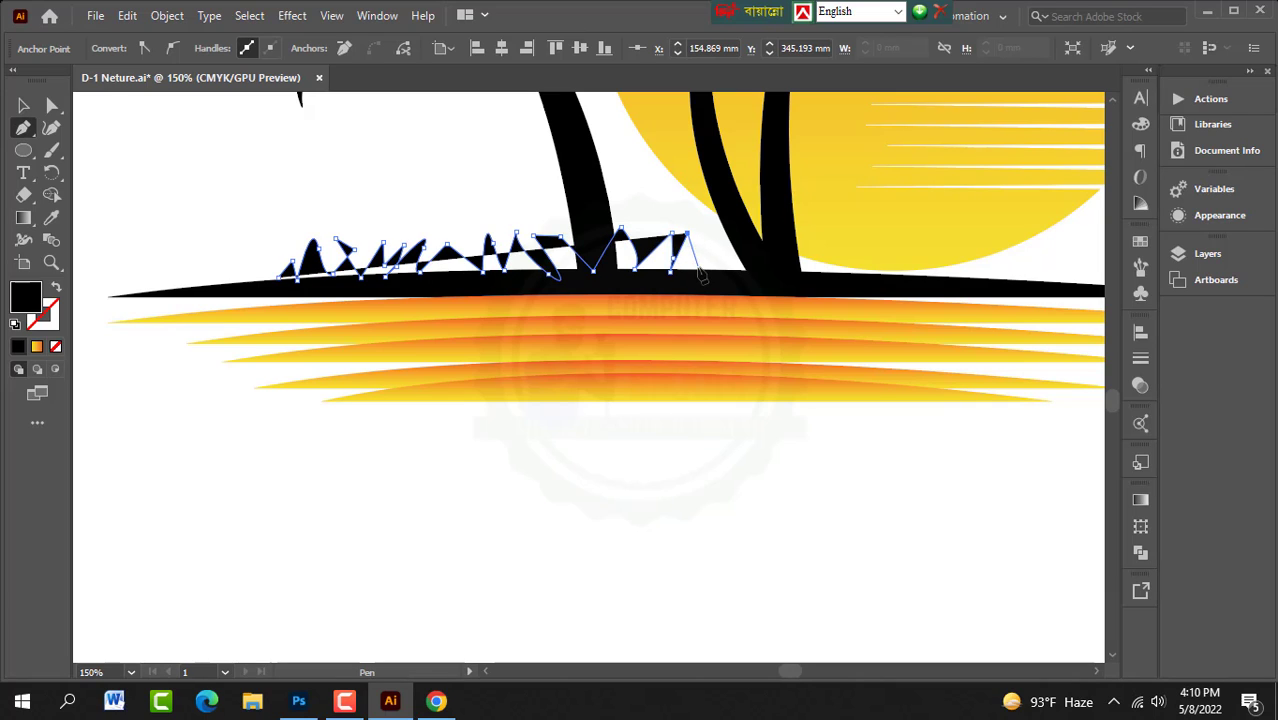
click(705, 279)
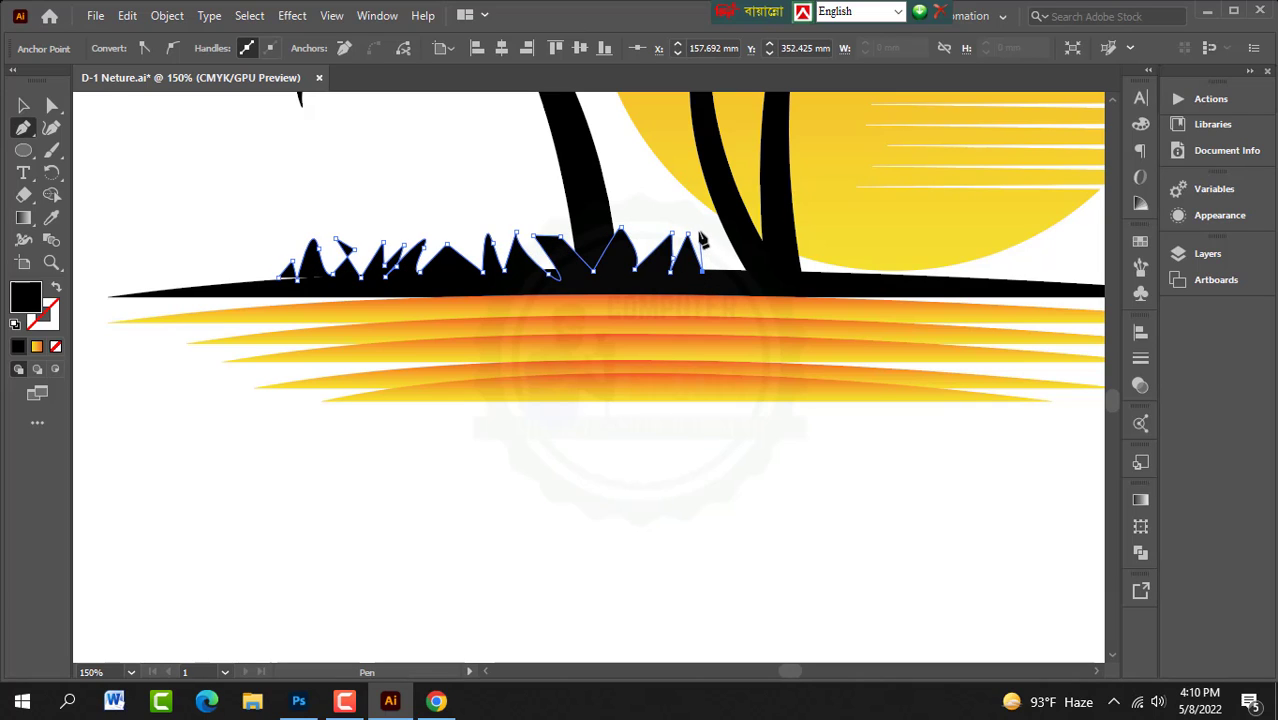
drag(698, 232, 723, 260)
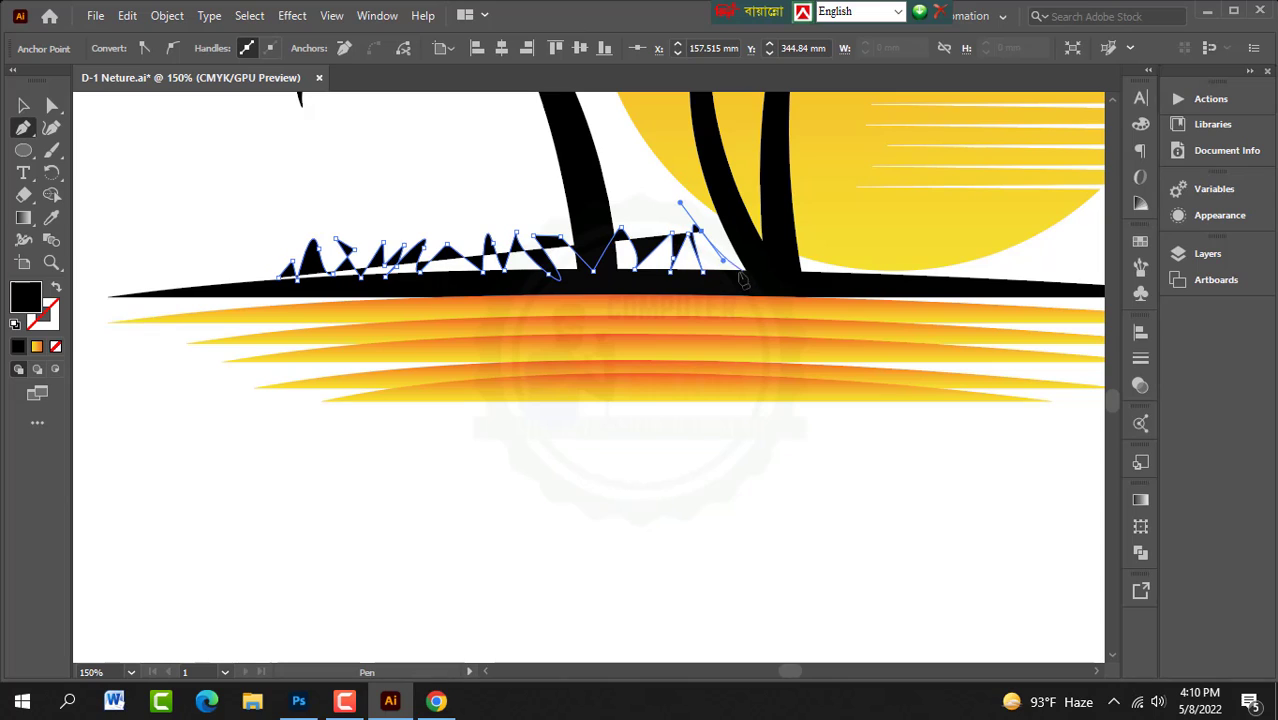
click(727, 271)
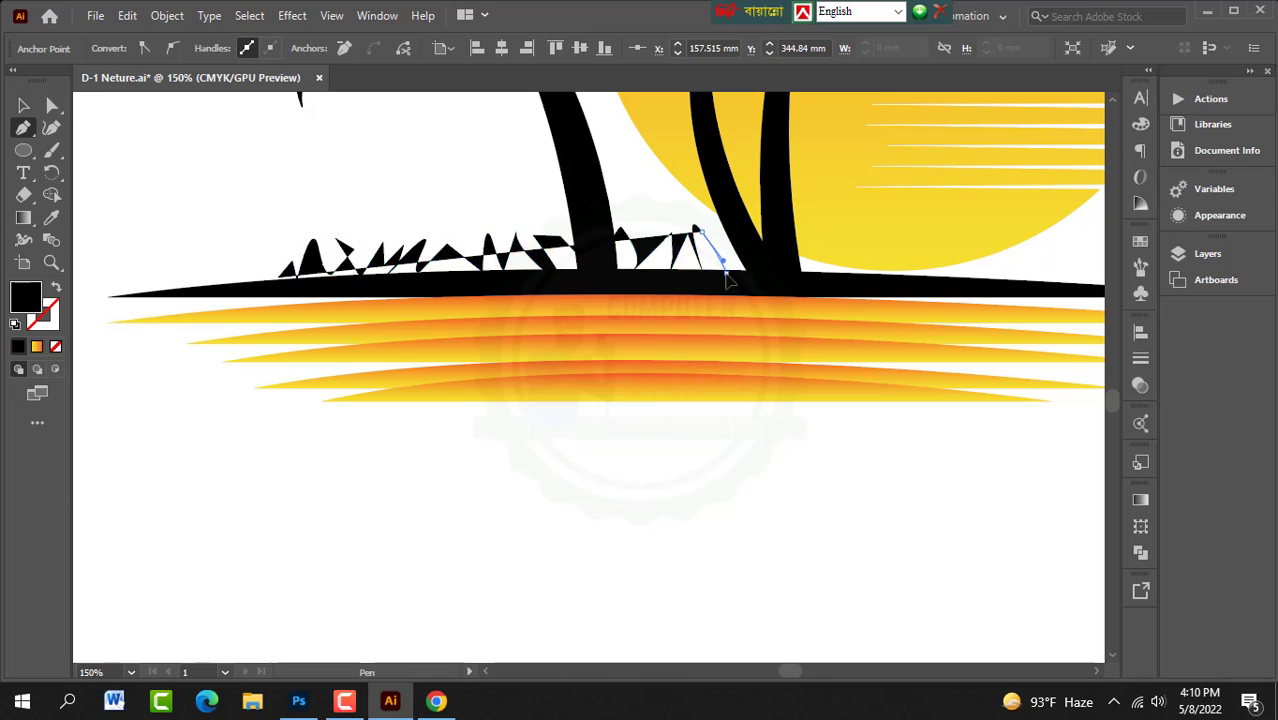
click(730, 222)
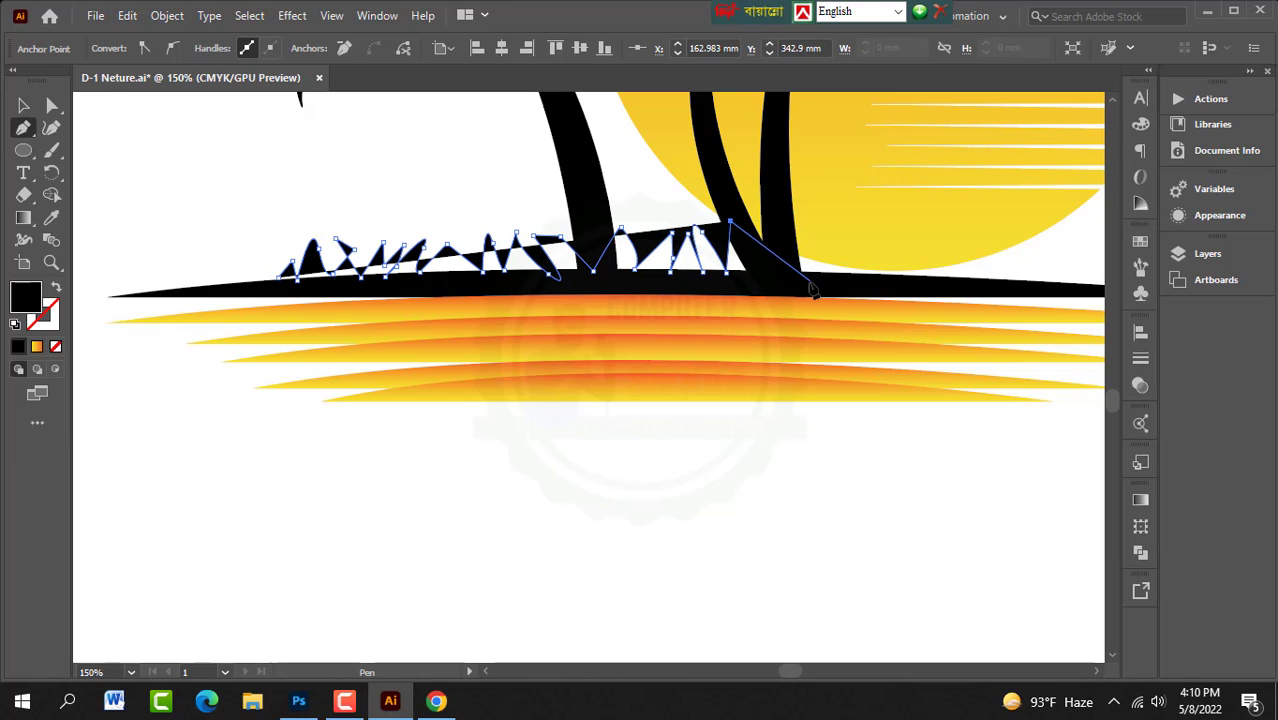
drag(807, 283, 796, 328)
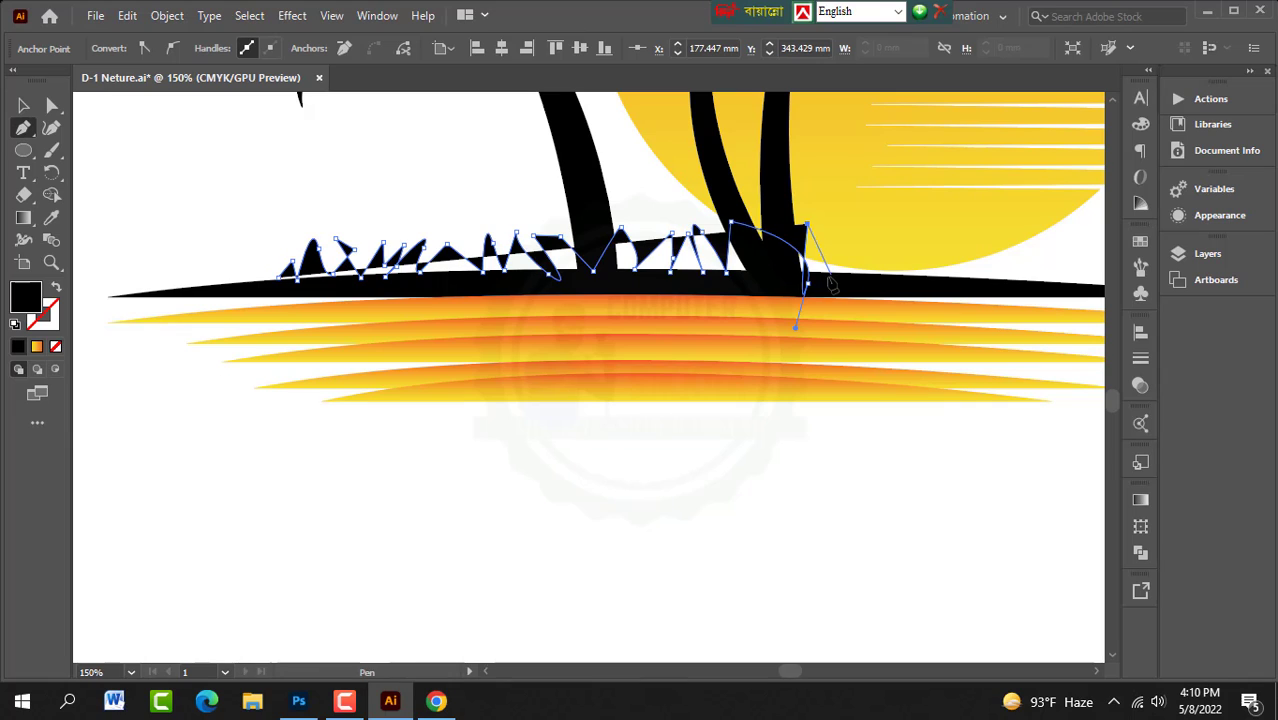
Step: Add a row of pointed grass blades along the ground beneath the sun, running from the smaller palms toward the ground's thin far end
click(826, 275)
click(853, 248)
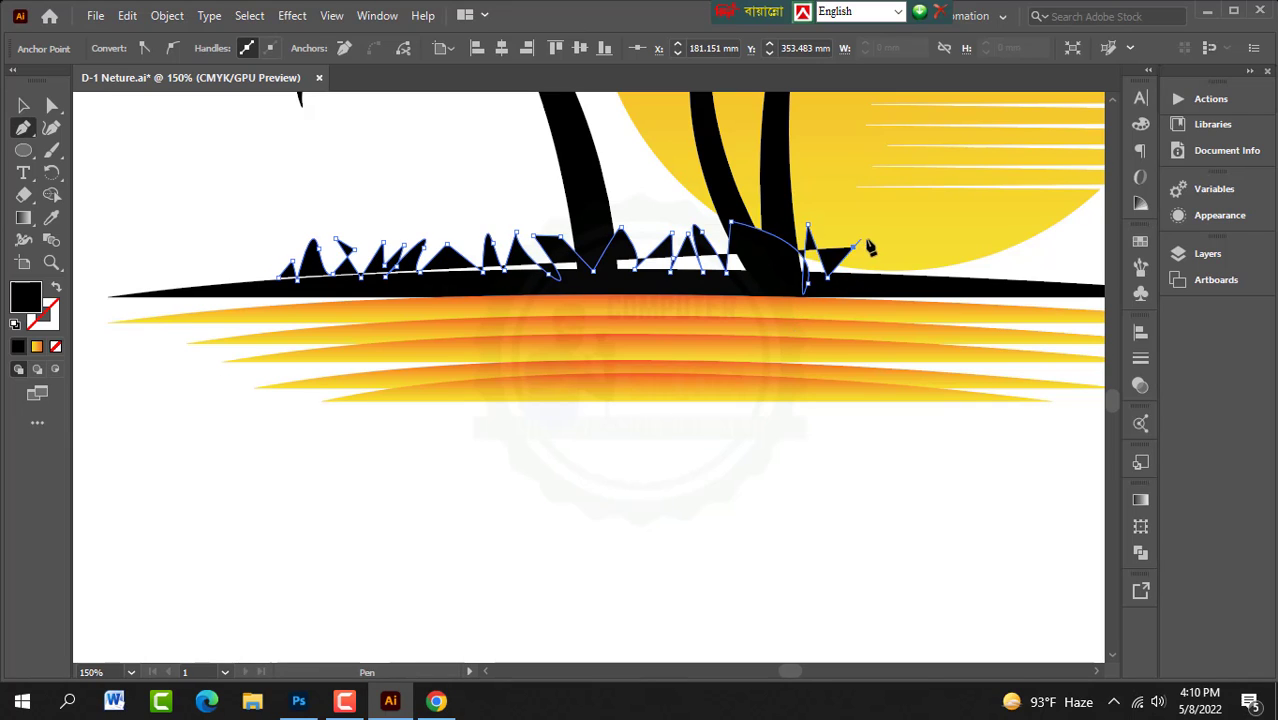
click(856, 283)
click(873, 254)
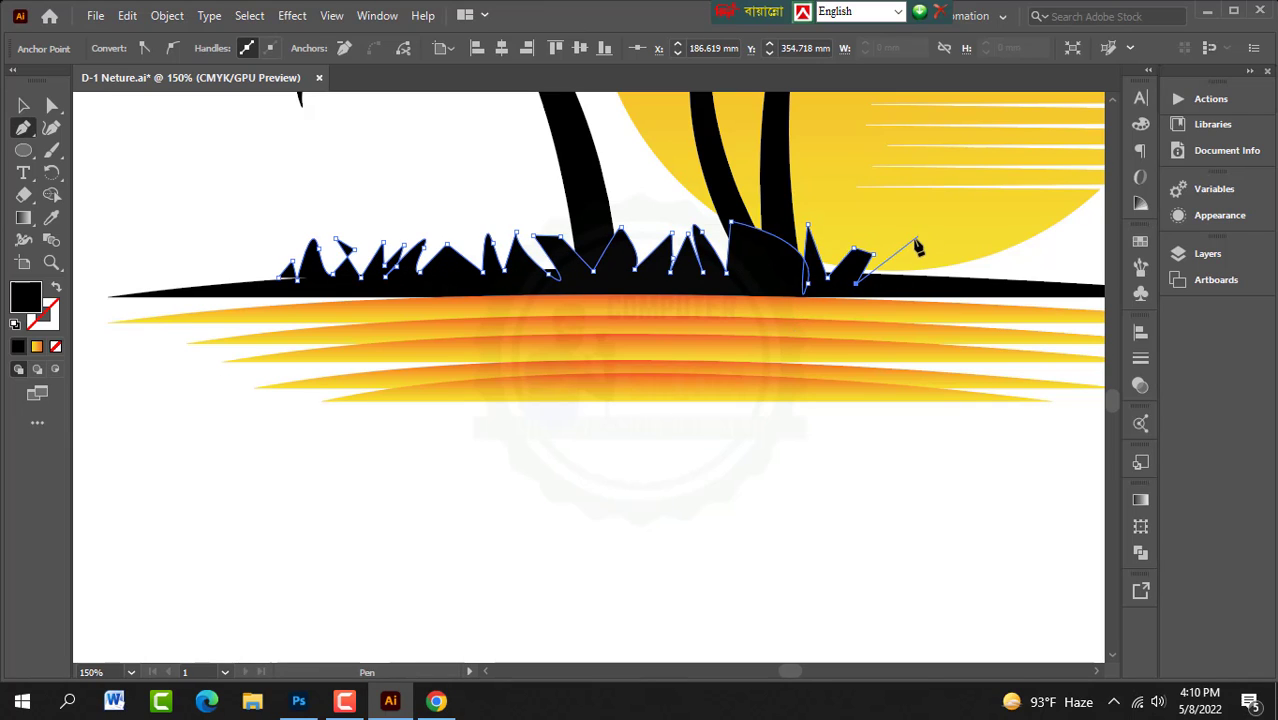
drag(910, 238, 901, 290)
click(903, 287)
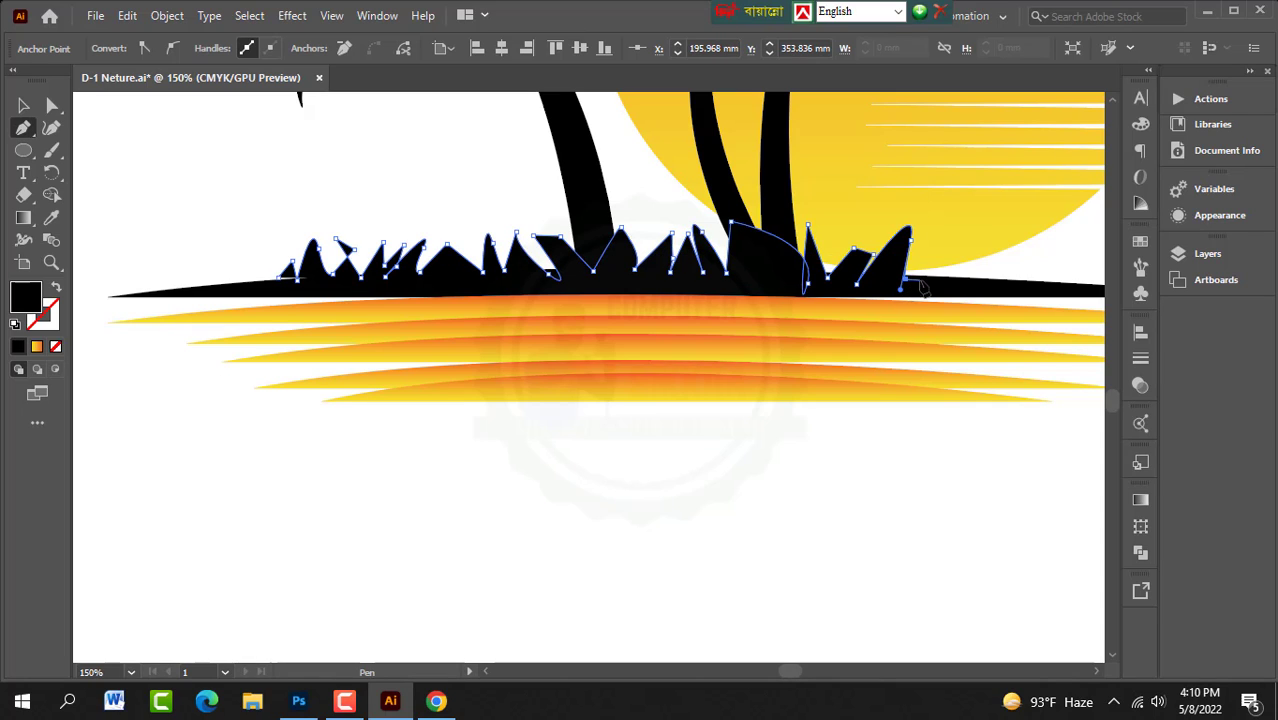
click(940, 231)
drag(976, 283, 1009, 291)
click(980, 235)
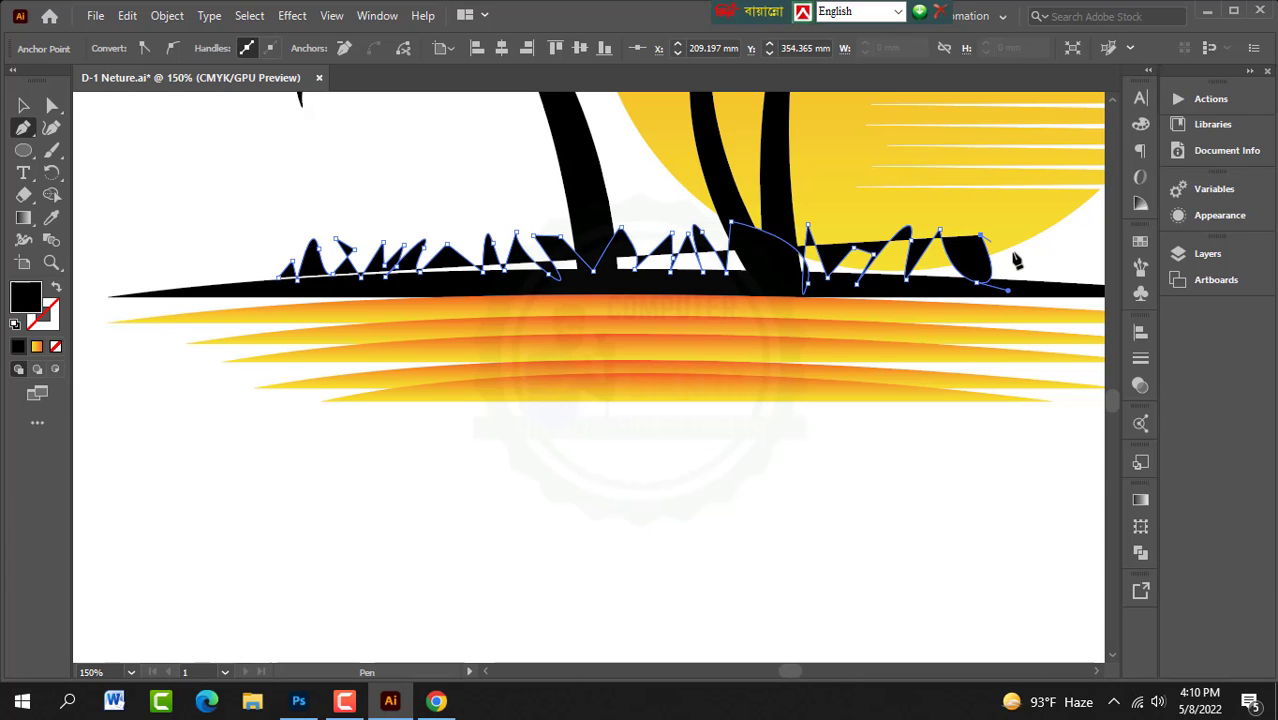
drag(1017, 284, 1024, 286)
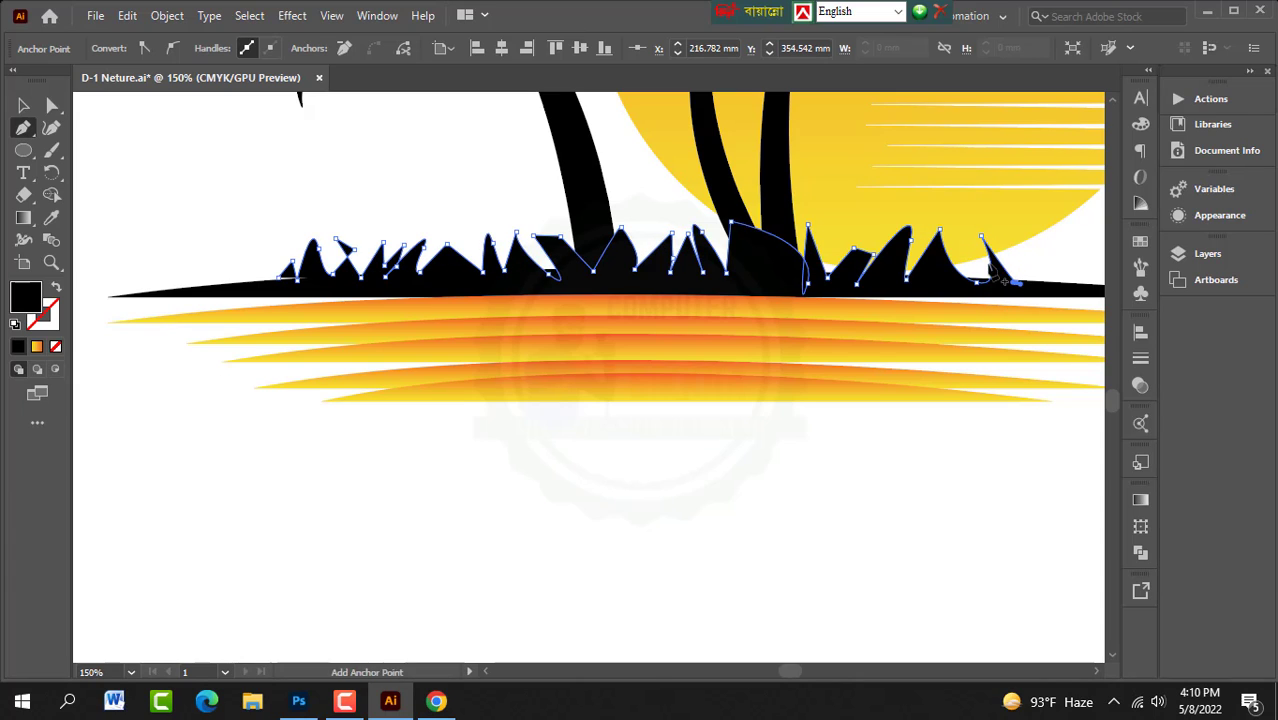
Step: Review the grass and the whole lower-artboard illustration against the reference on the upper artboard
scroll(993, 271, down, 4)
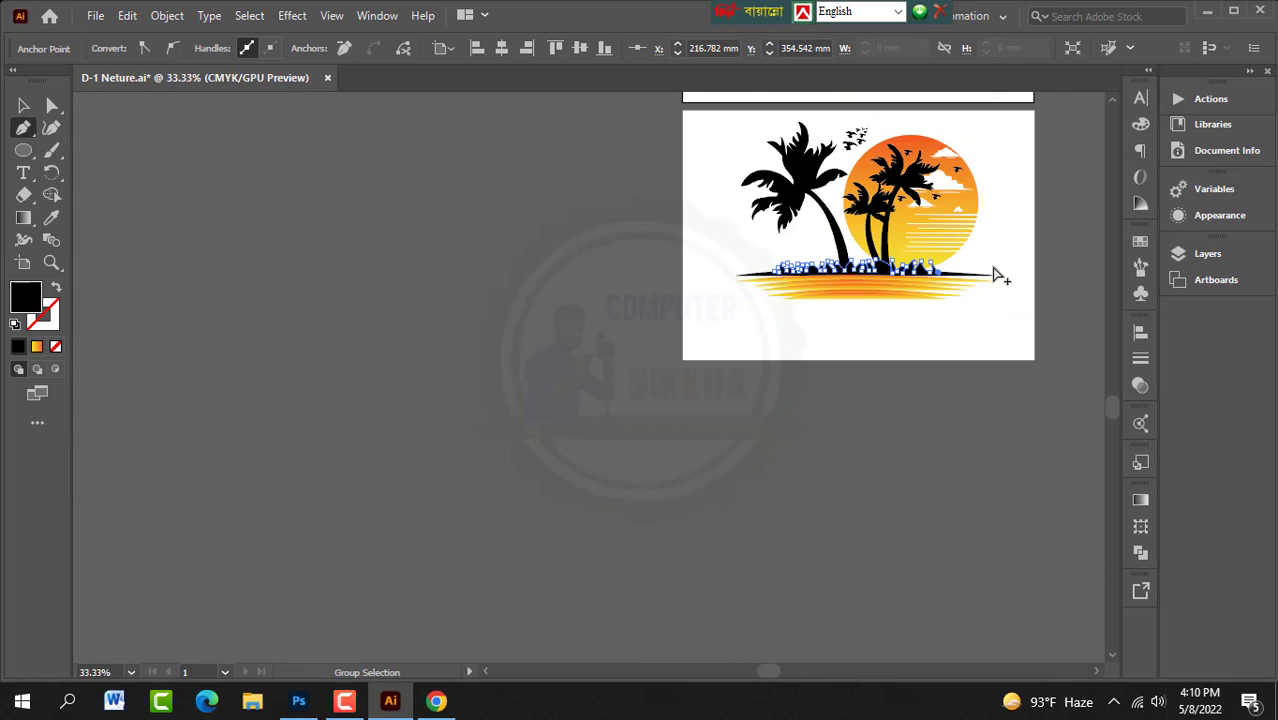
scroll(993, 272, up, 4)
drag(772, 256, 816, 288)
key(v)
scroll(673, 371, down, 2)
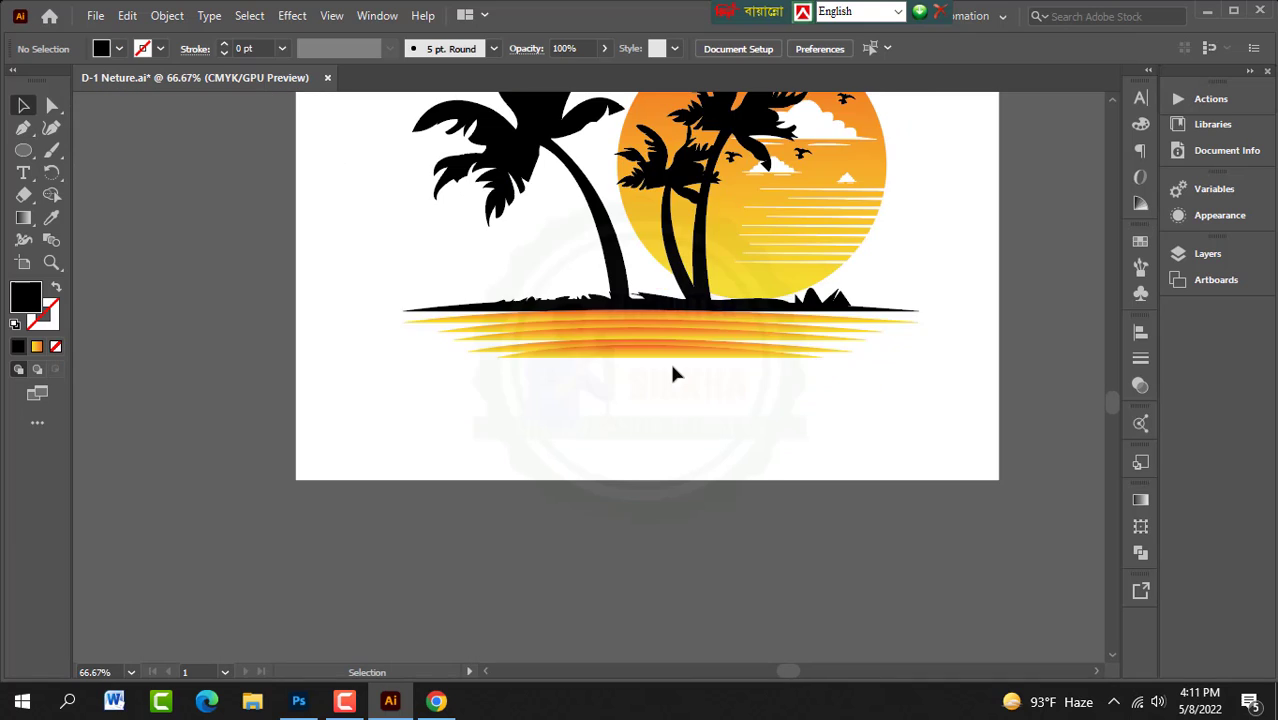
scroll(673, 371, up, 2)
scroll(673, 371, up, 1)
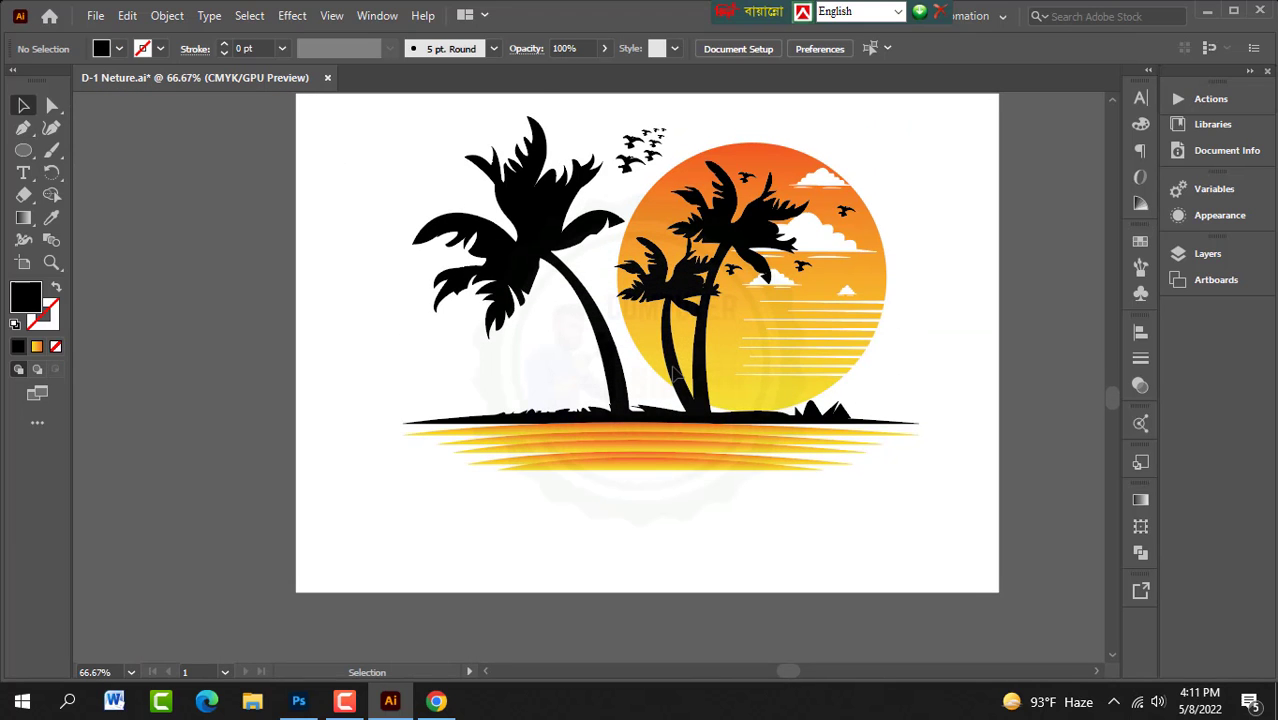
scroll(674, 370, down, 2)
scroll(674, 370, up, 7)
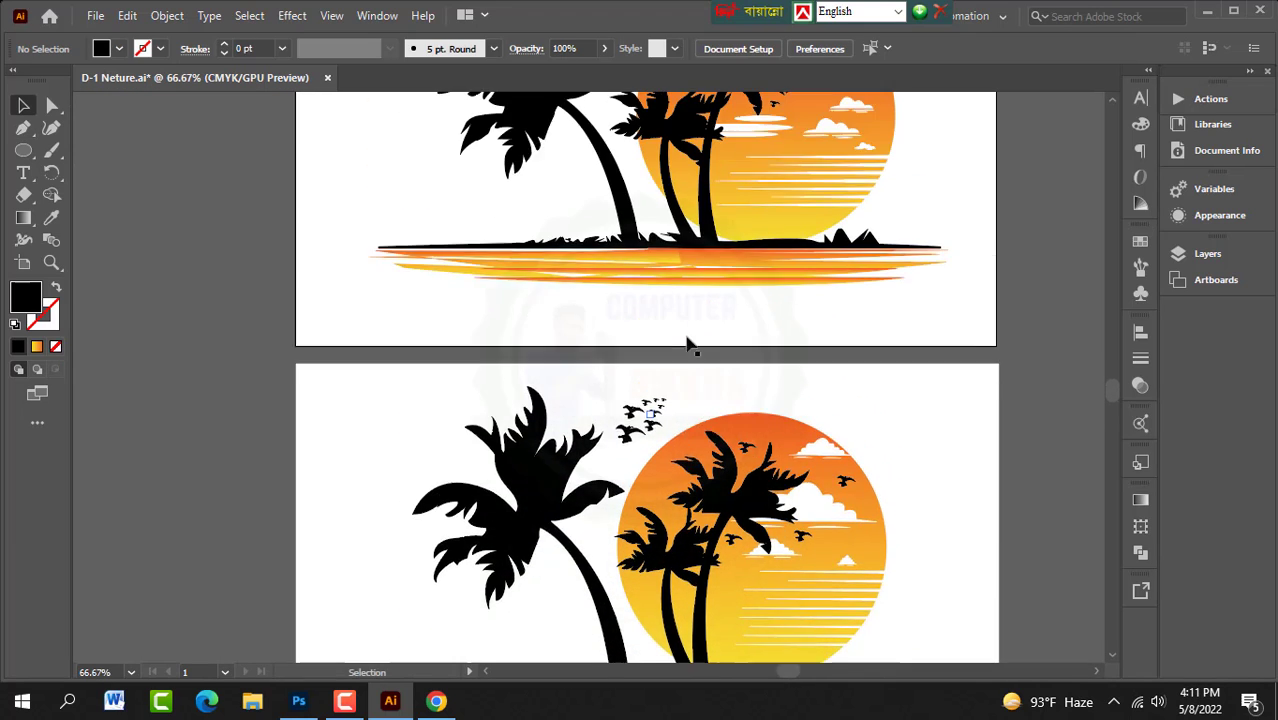
scroll(687, 343, up, 3)
scroll(687, 340, down, 8)
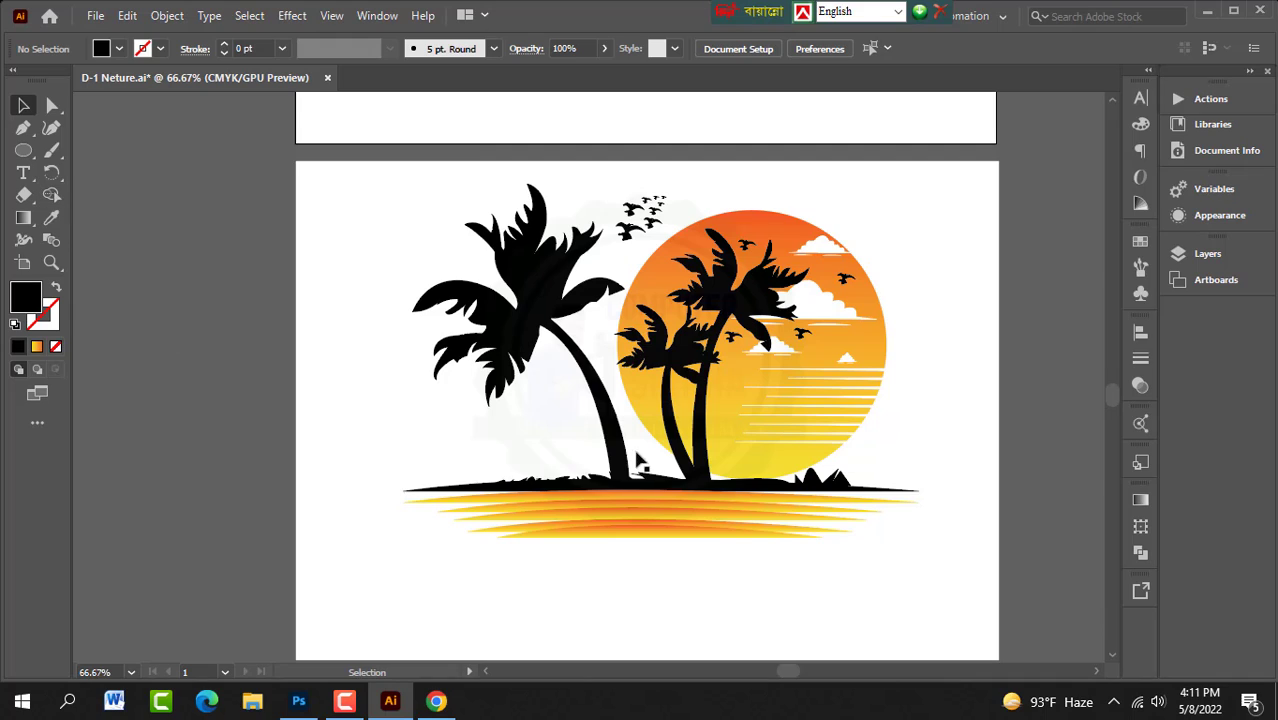
scroll(763, 377, down, 1)
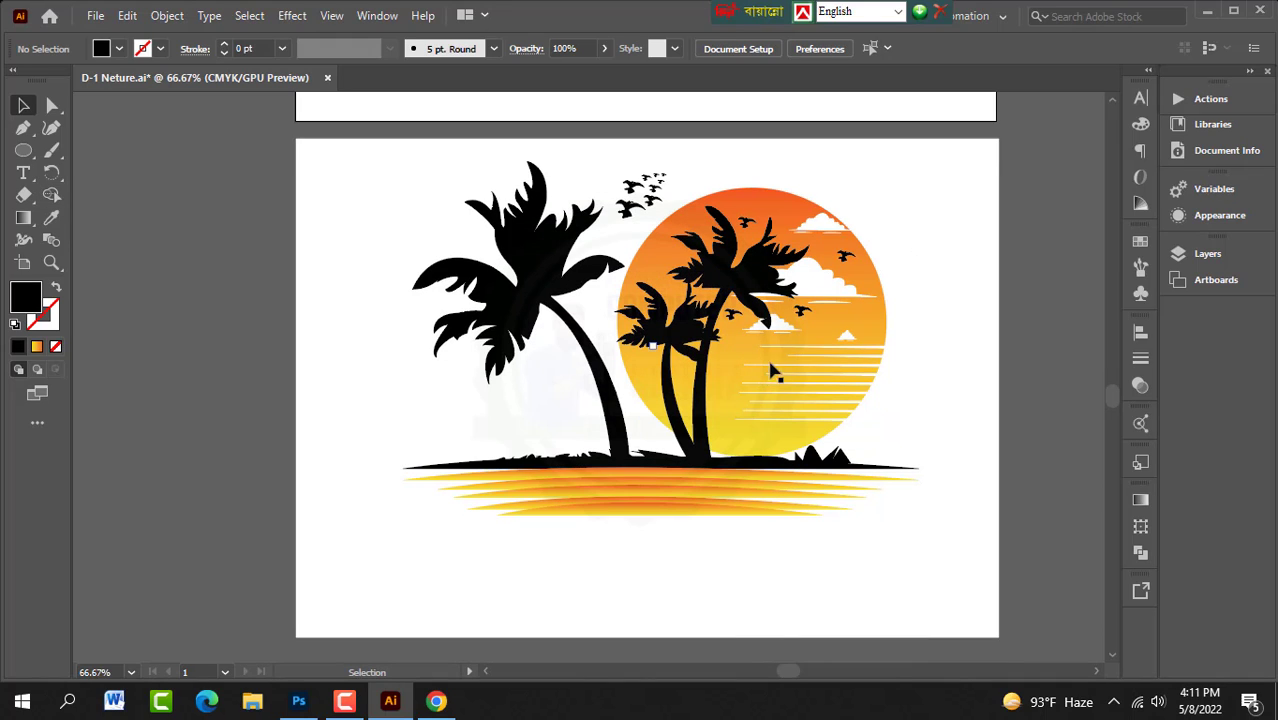